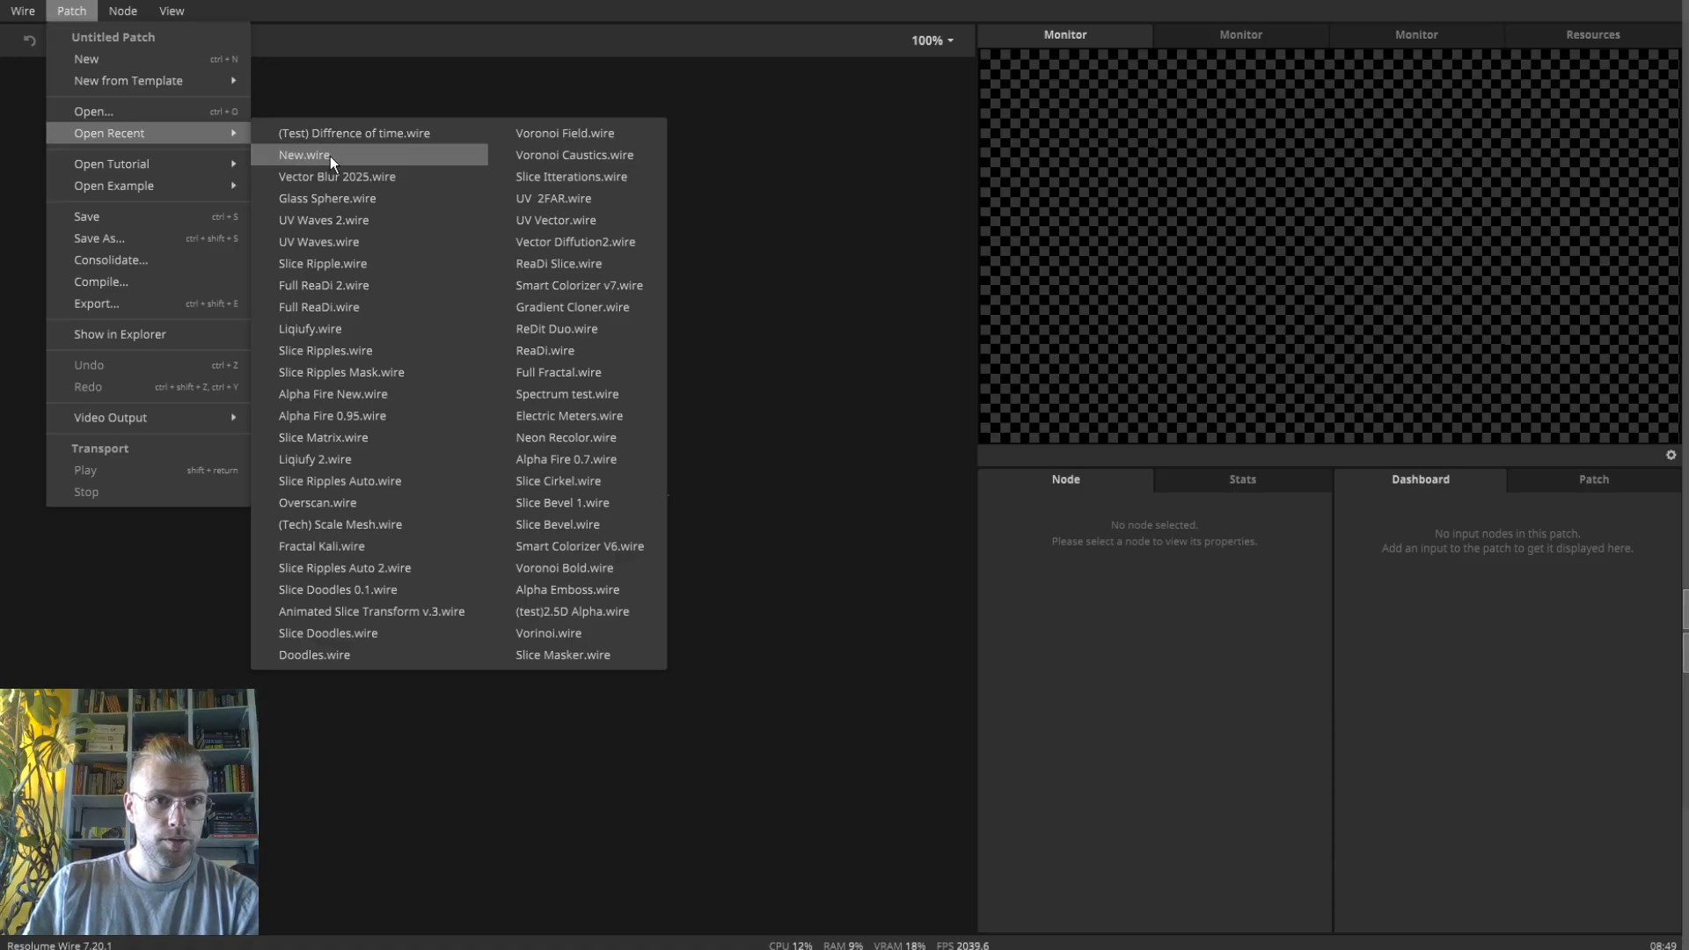
- Preview the recent Glass Sphere.wire patch with its video playing and Z raised to about -0.055
left_click(345, 193)
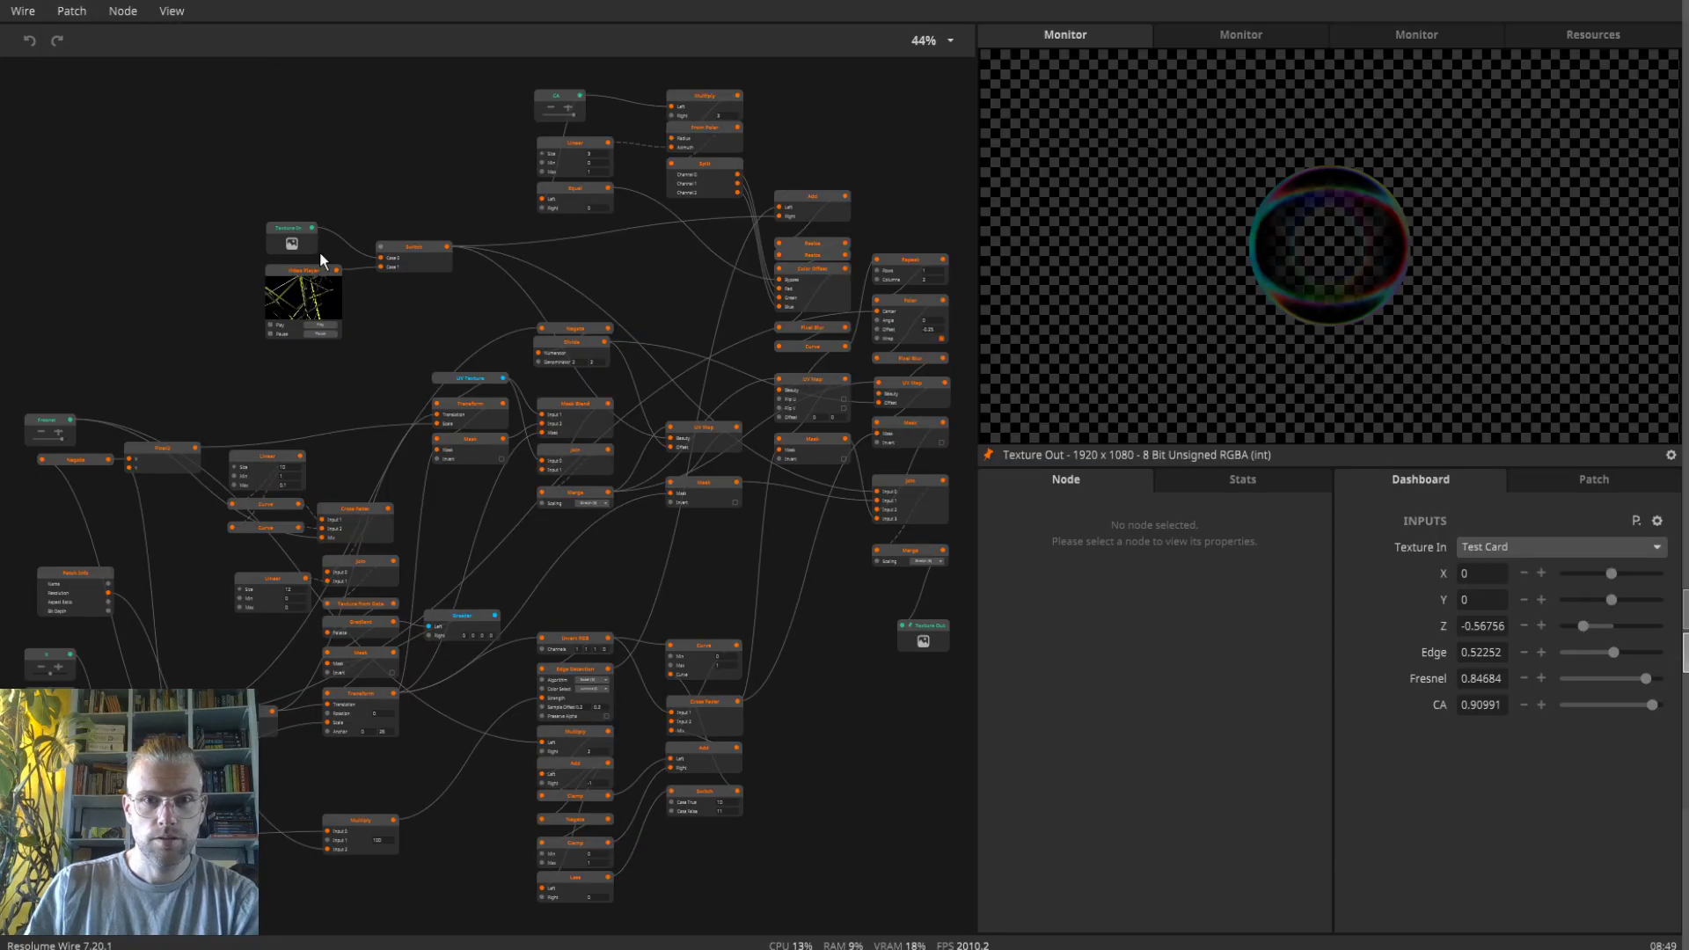
left_click(315, 324)
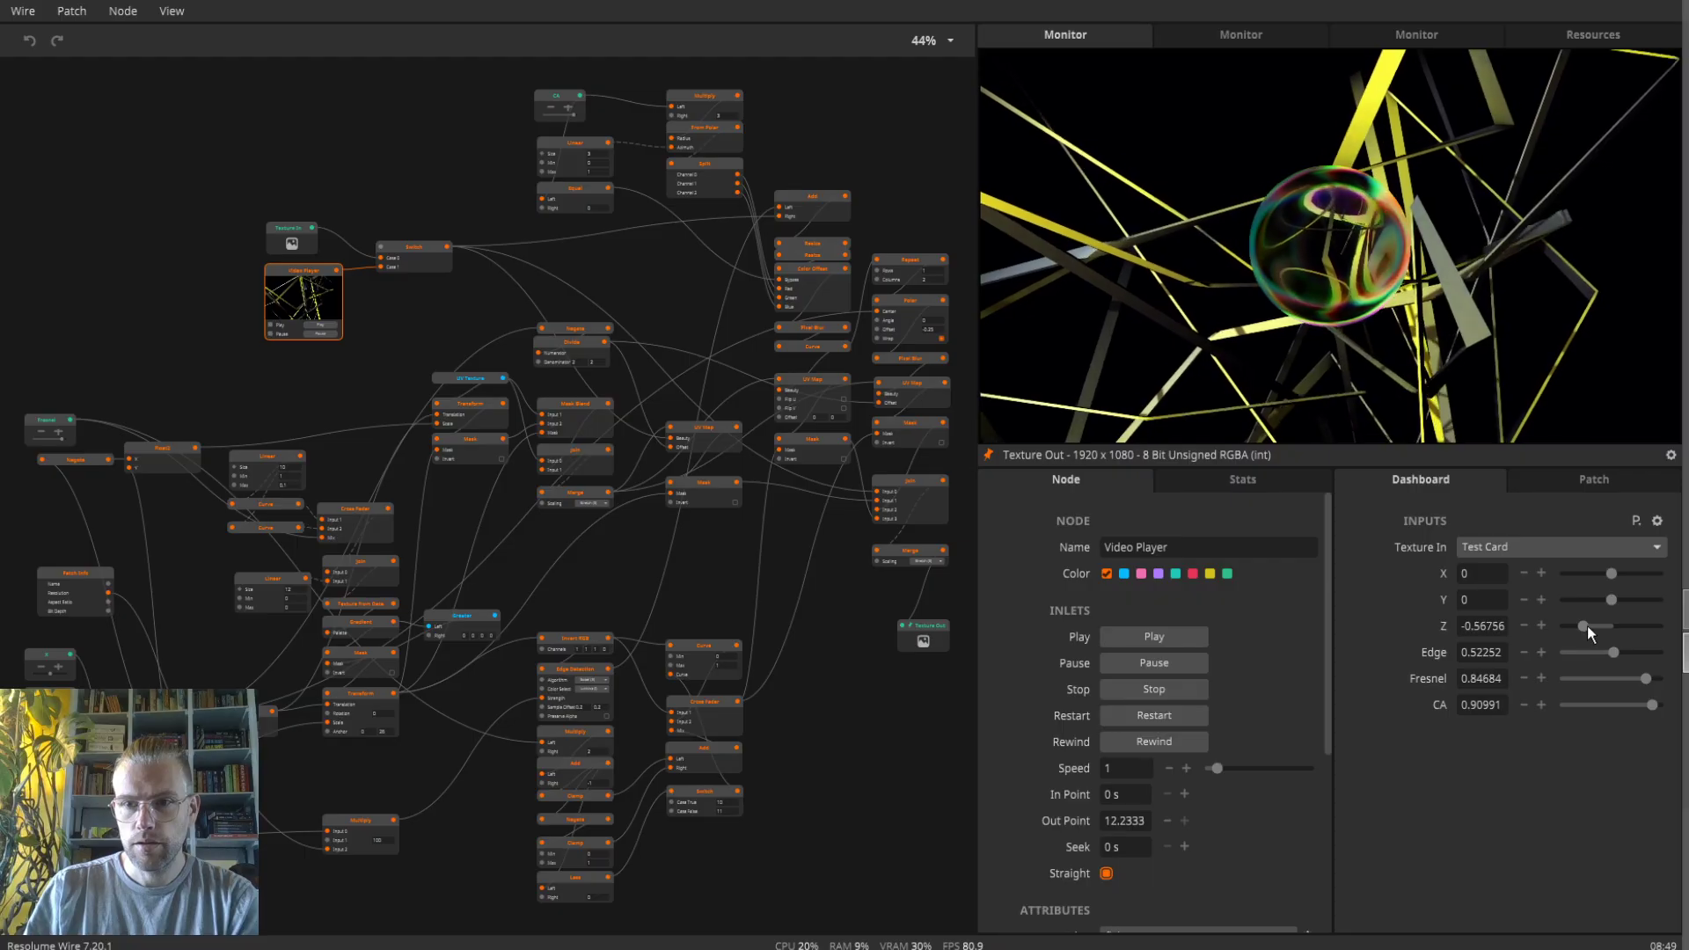
left_click_drag(1587, 626, 1608, 624)
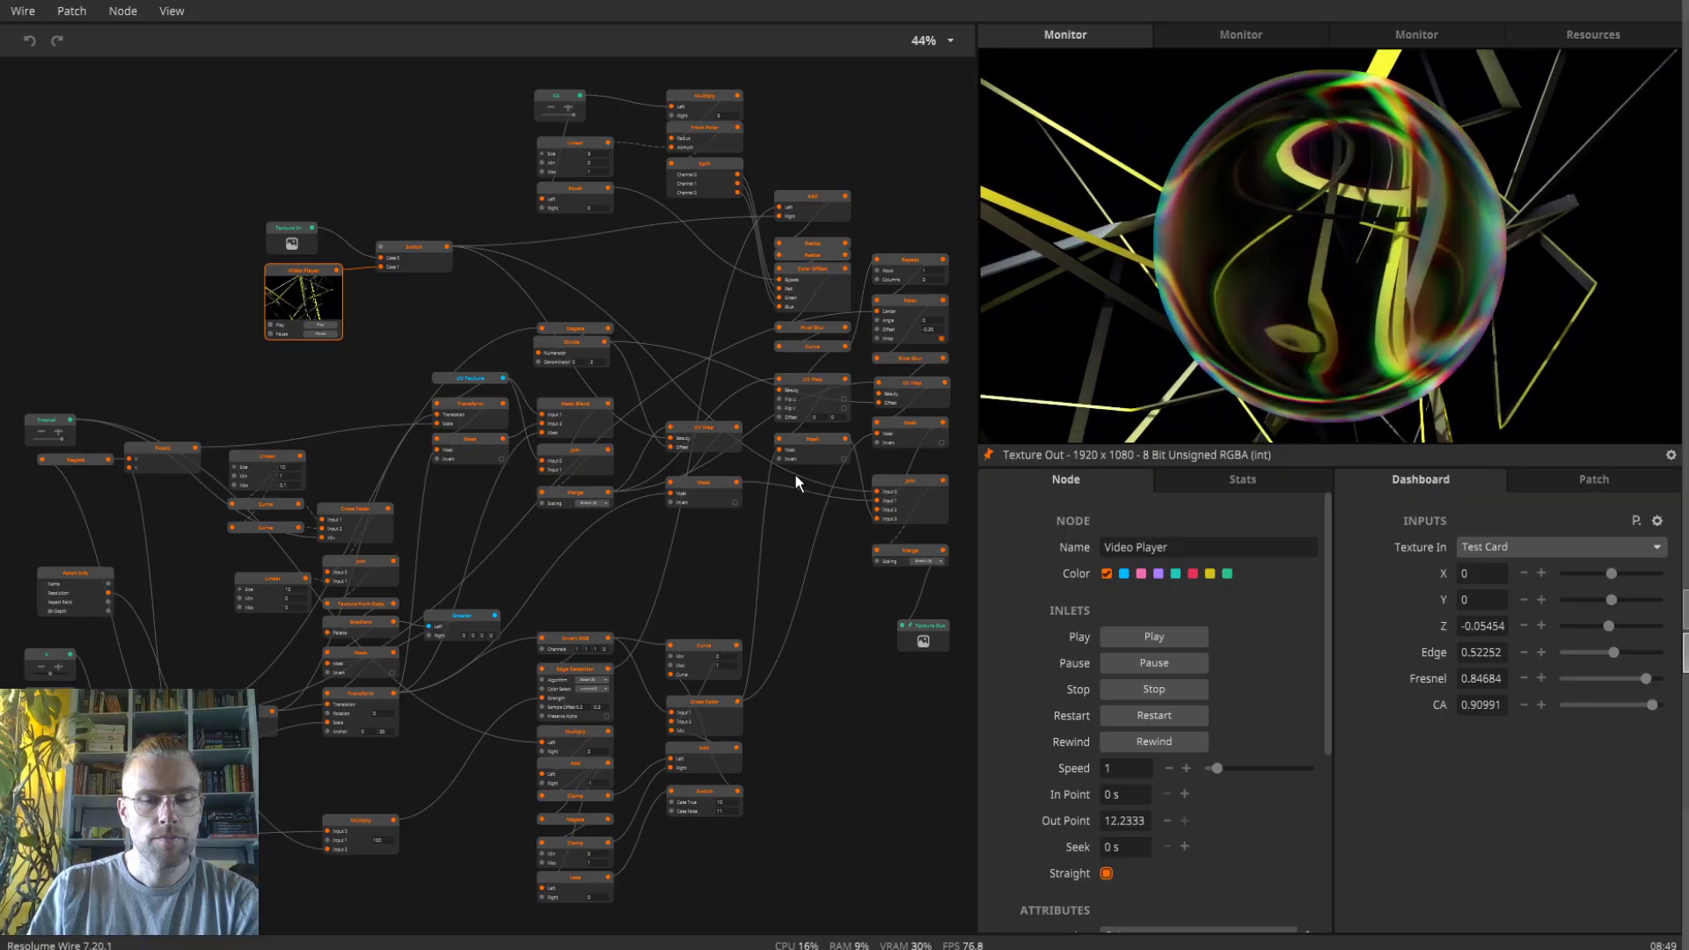
- Open the recent patch New.wire without saving the Glass Sphere changes
left_click(83, 18)
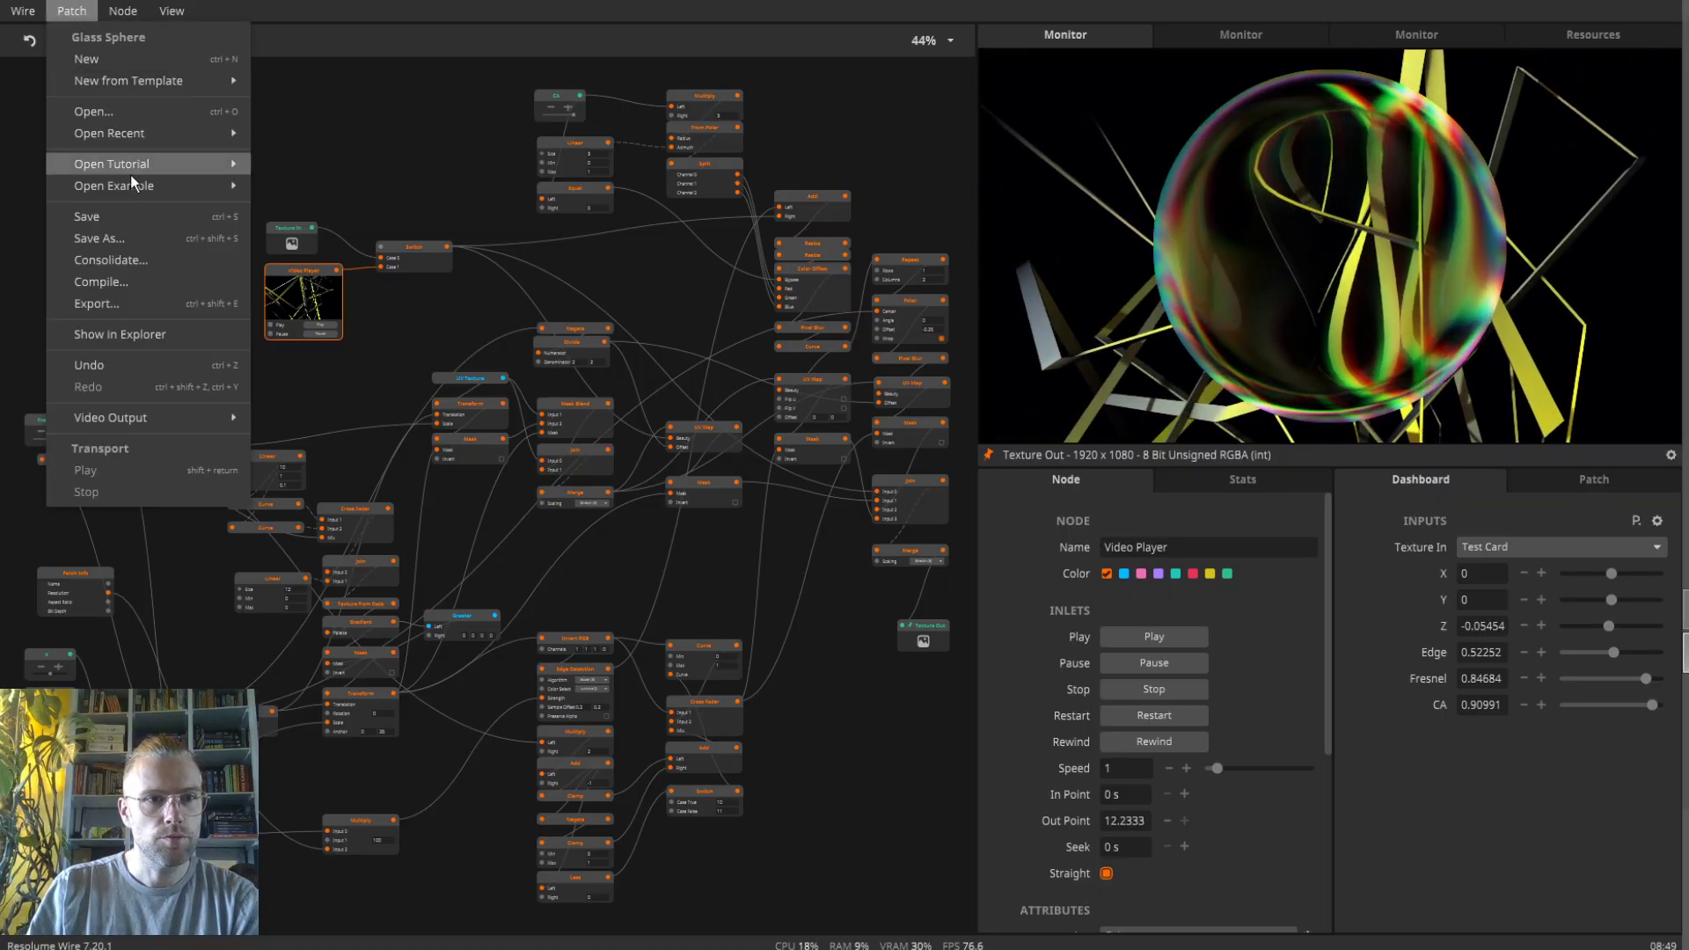
mouse_move(134, 173)
mouse_move(141, 135)
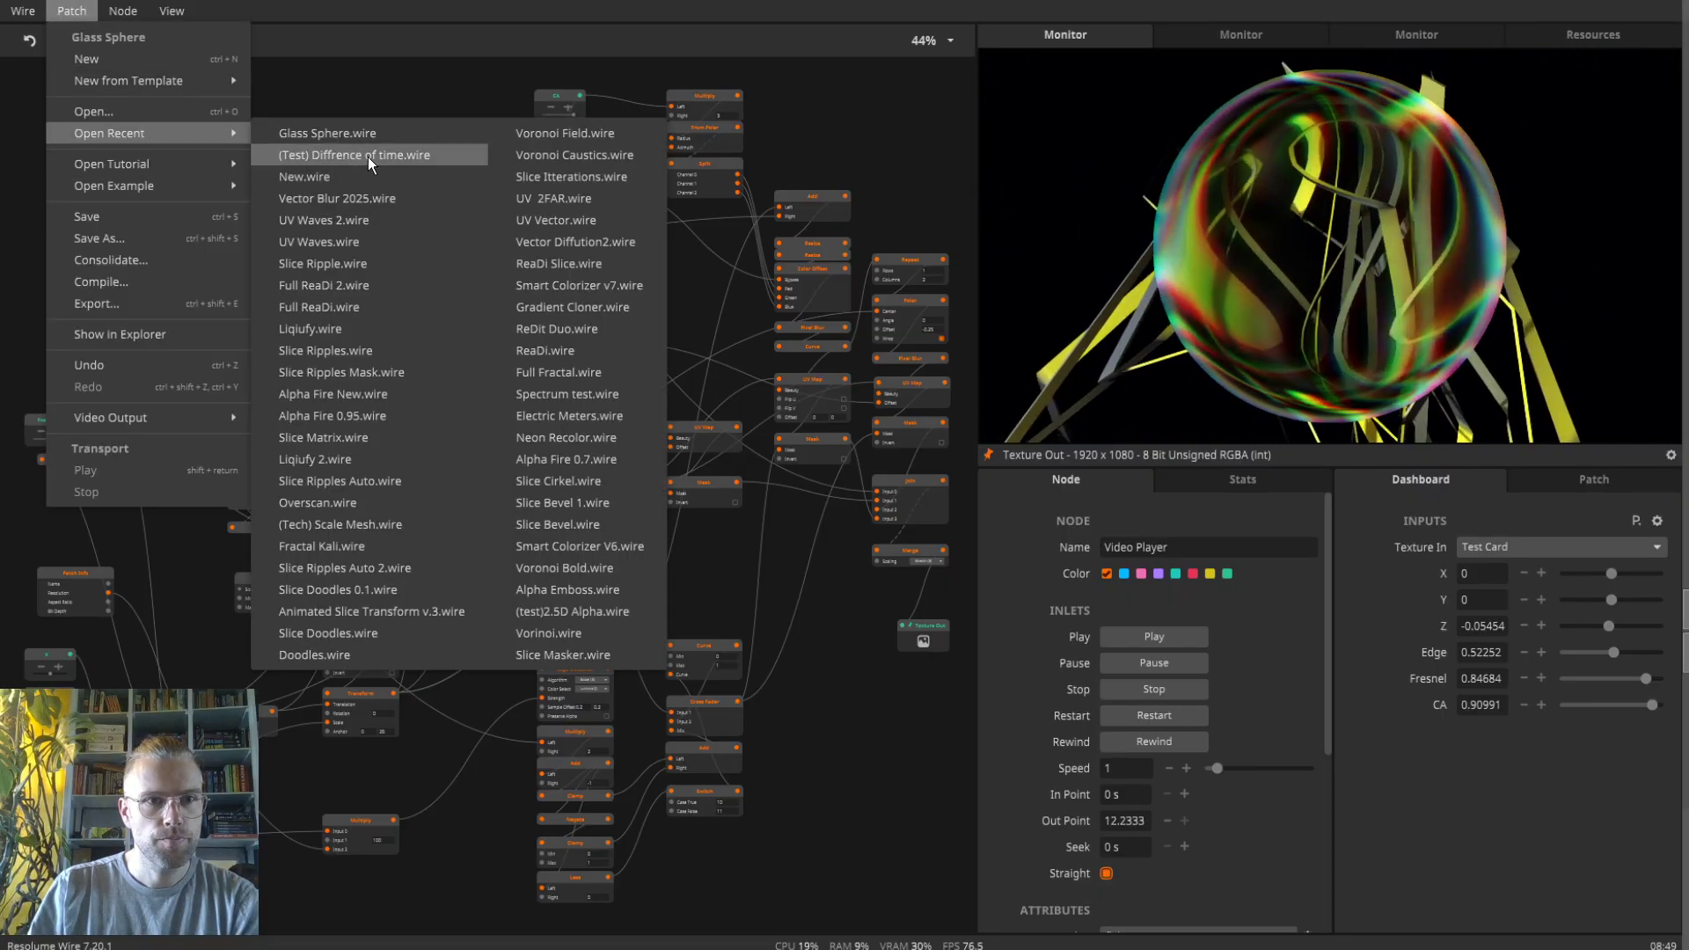
left_click(354, 182)
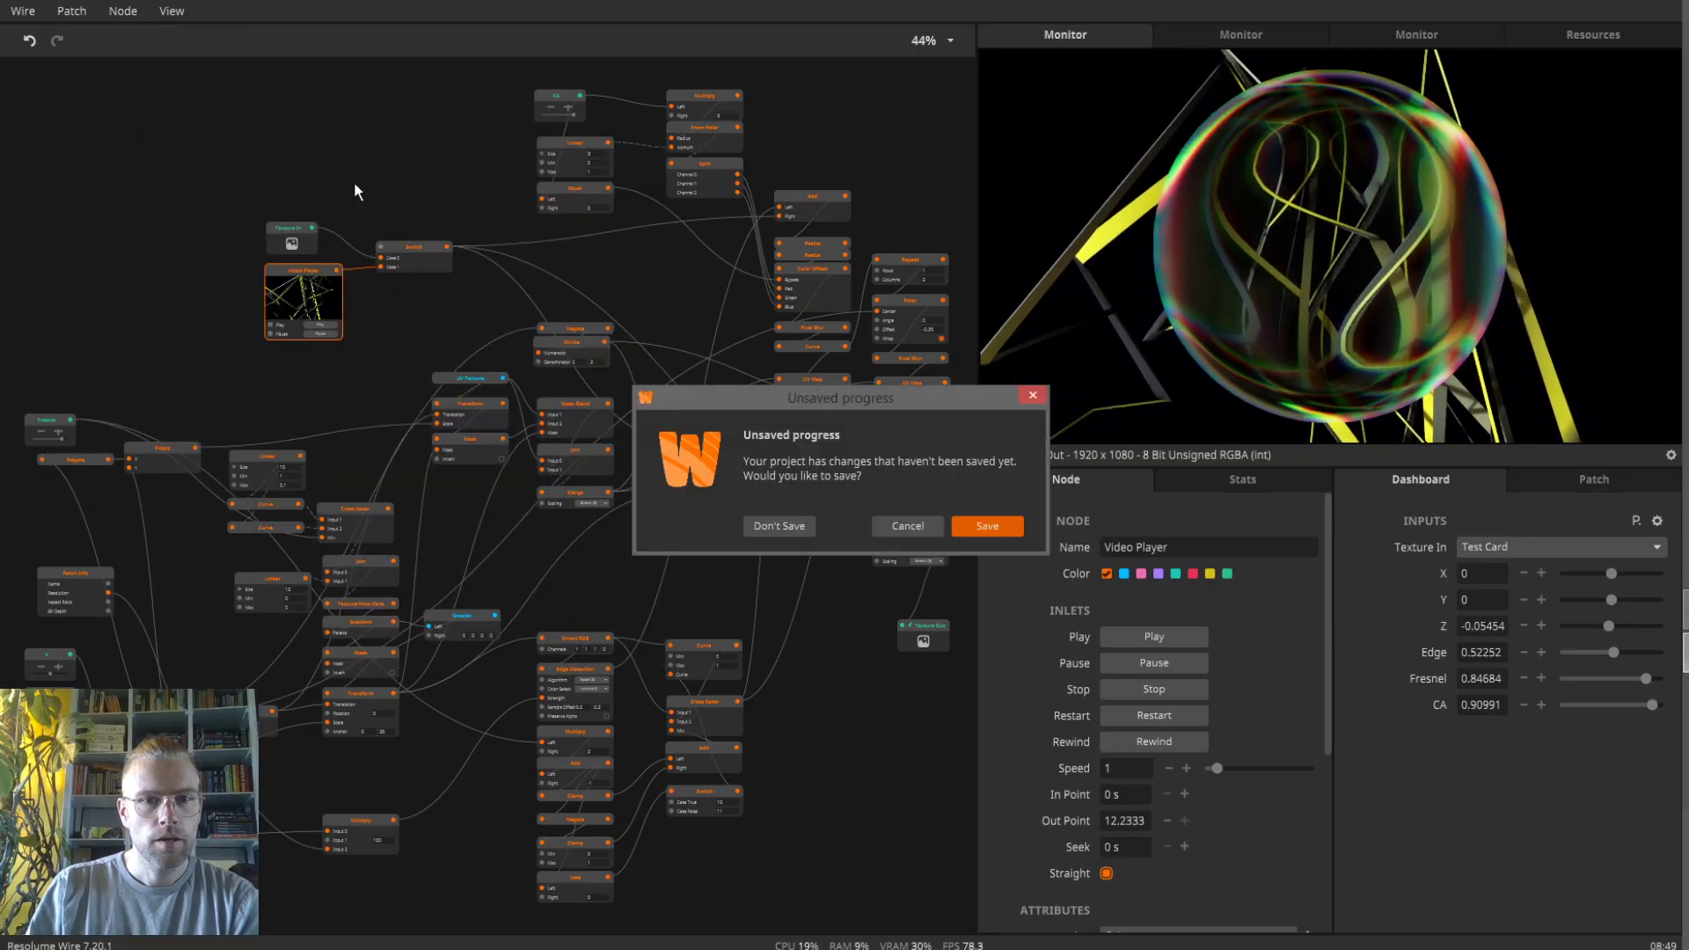
left_click(783, 524)
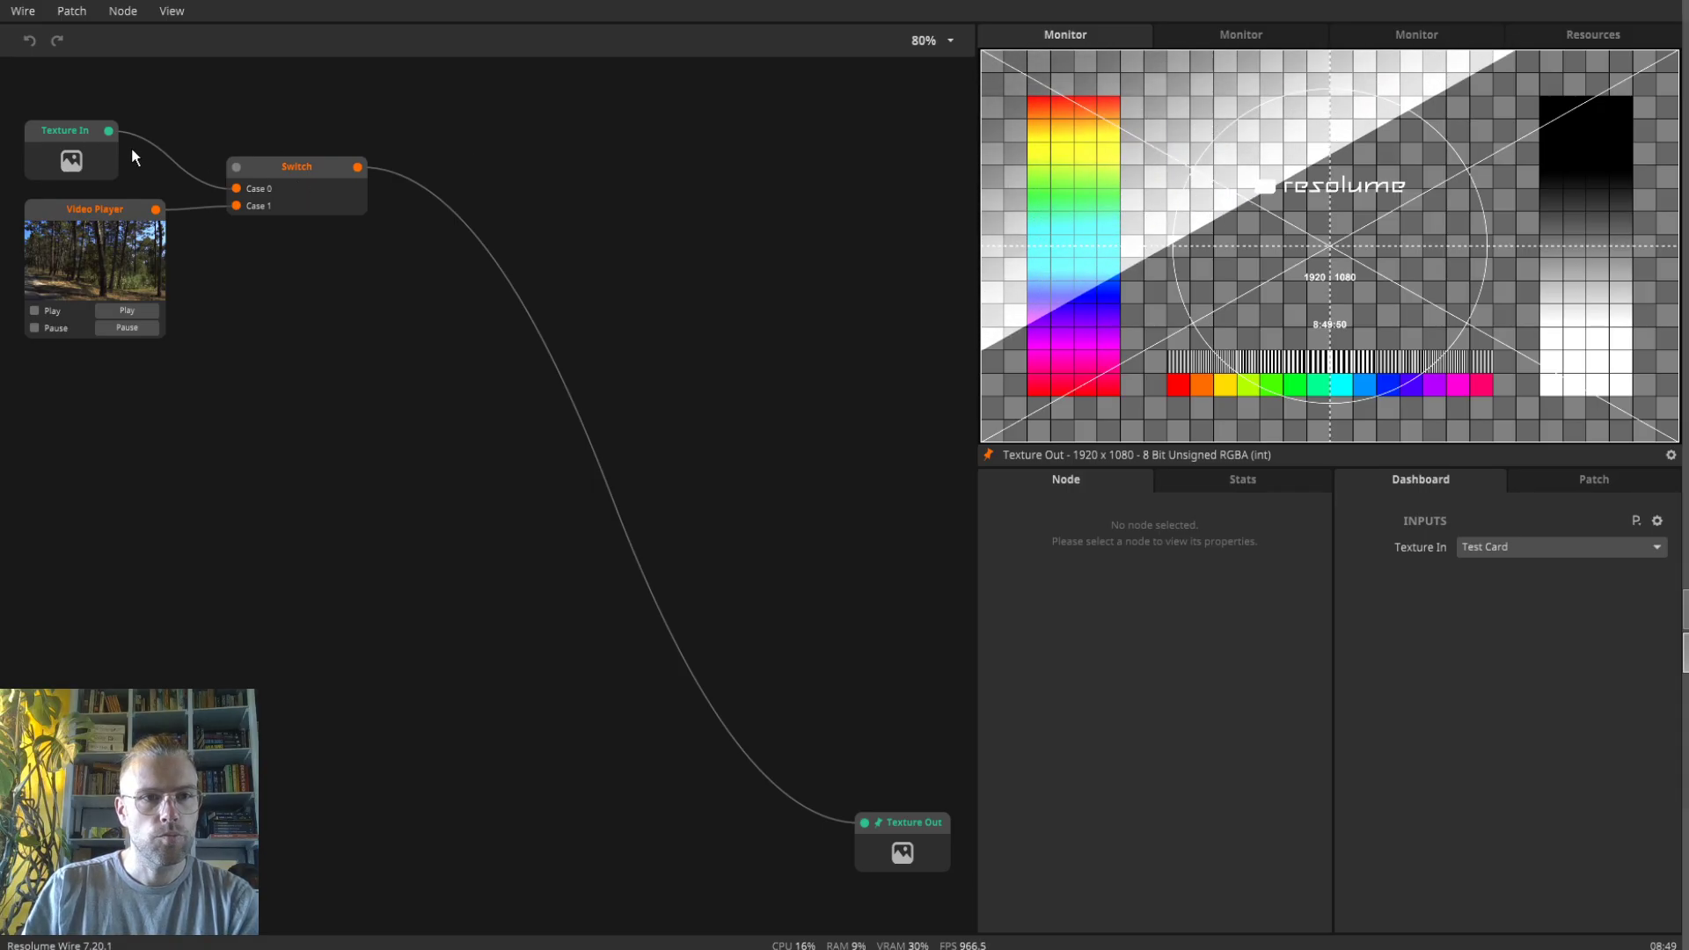
- Check the patch properties and the available category options, leaving Effect selected
left_click(1559, 478)
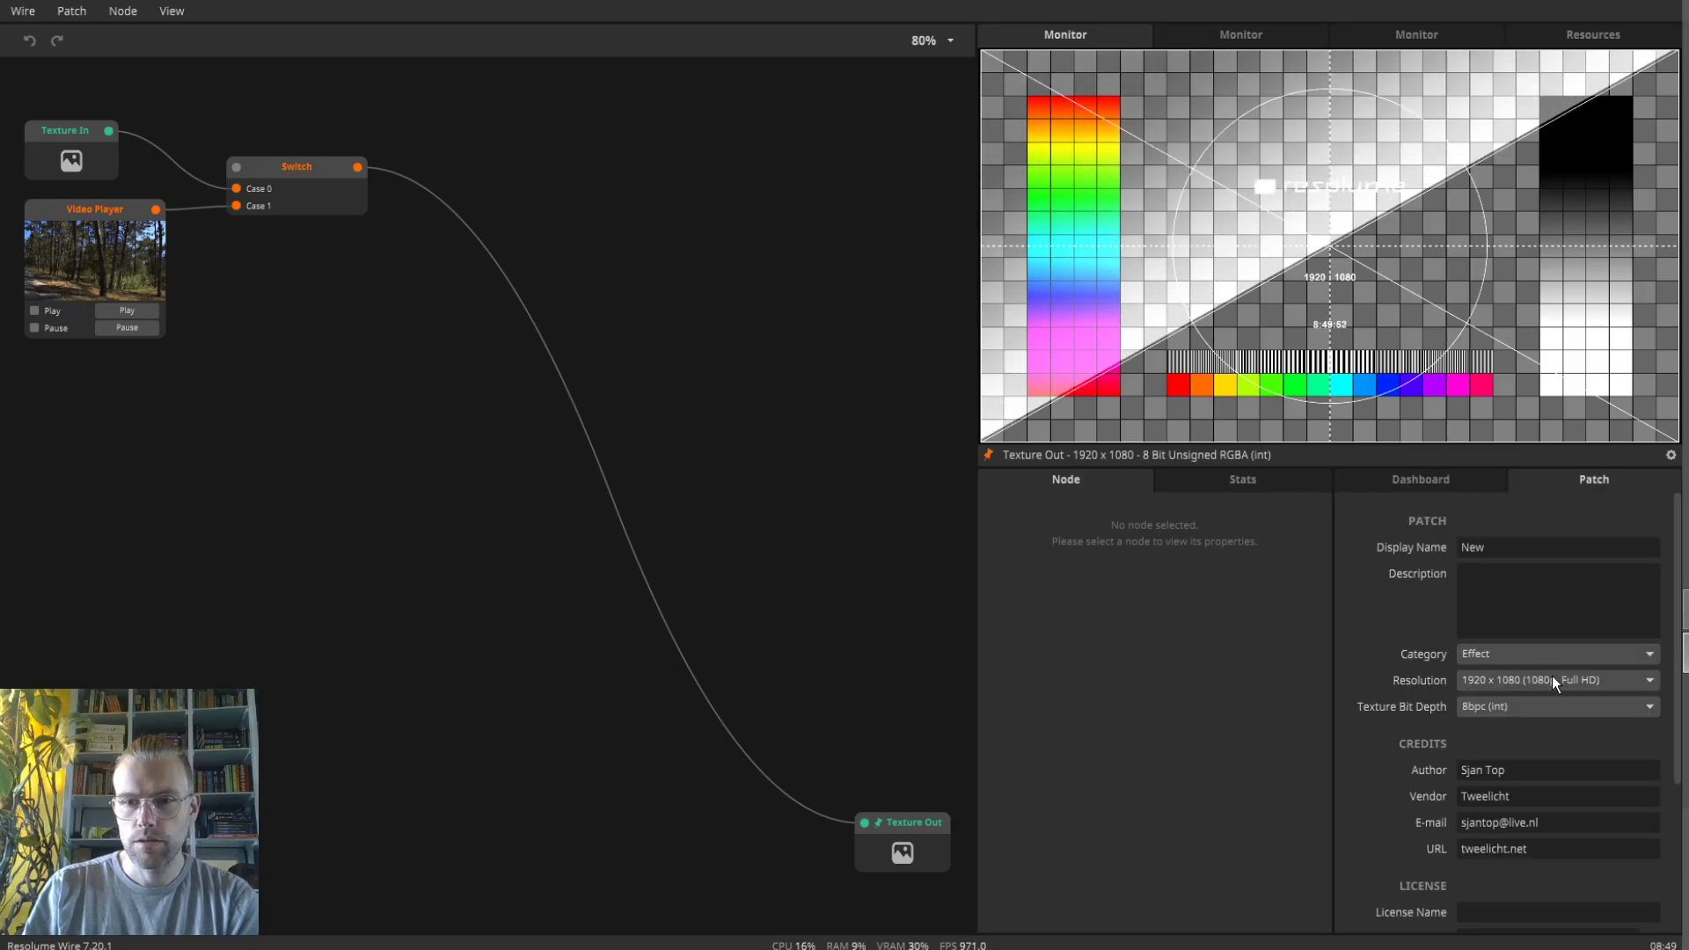
left_click(1503, 656)
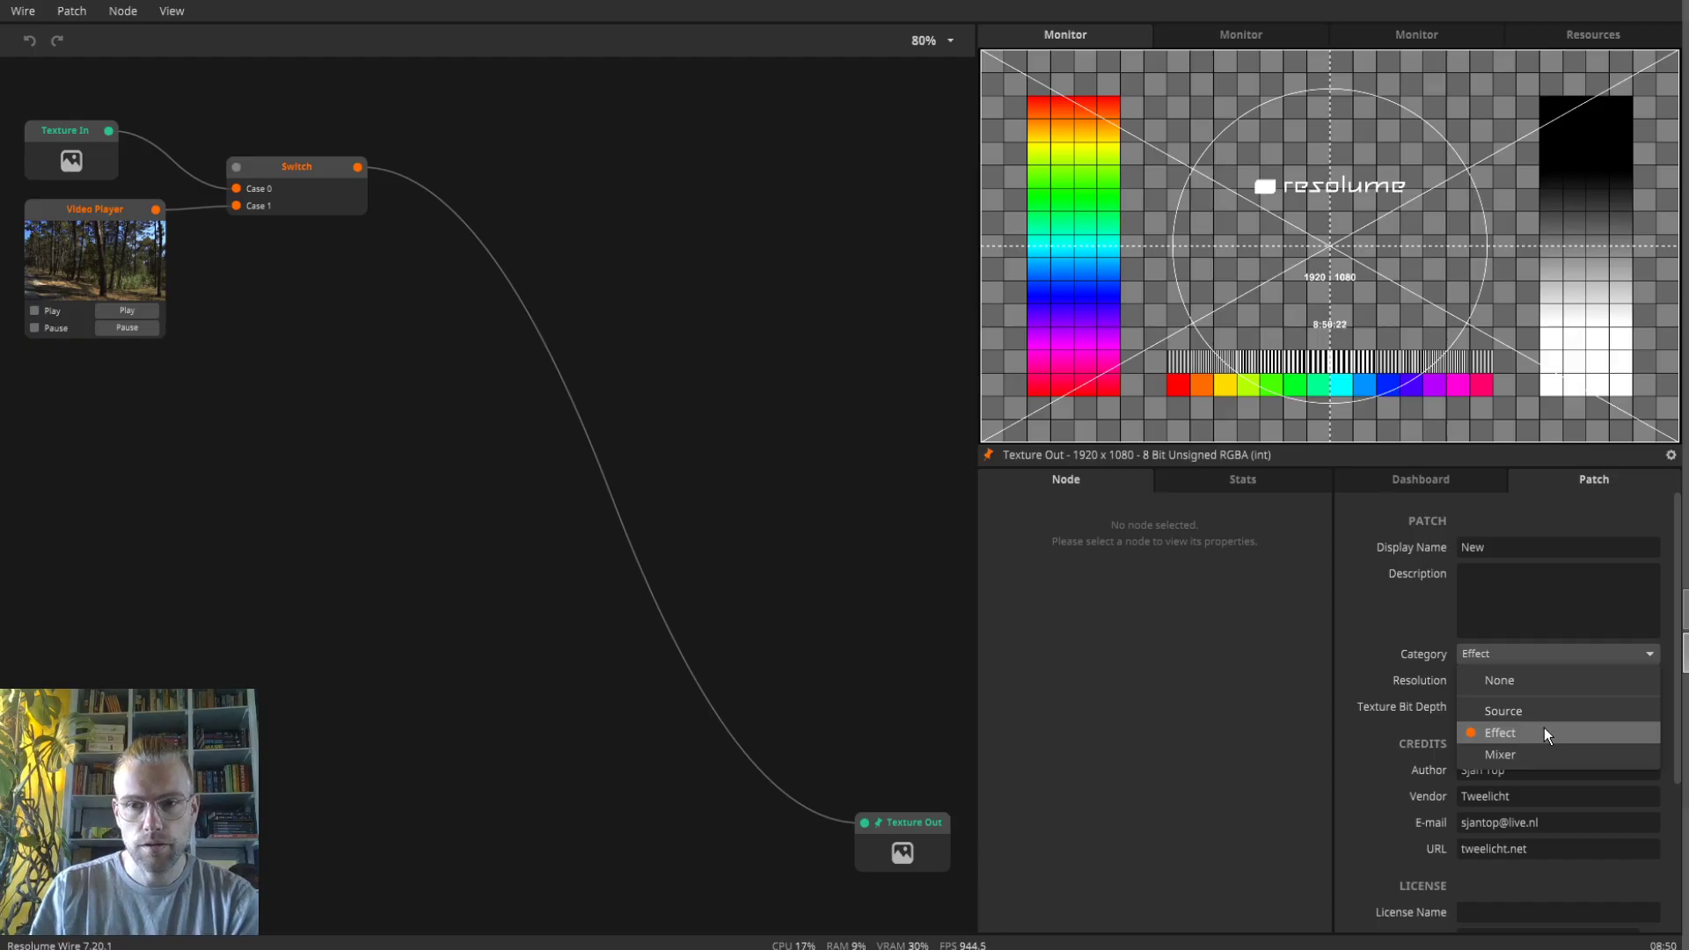
left_click(1443, 480)
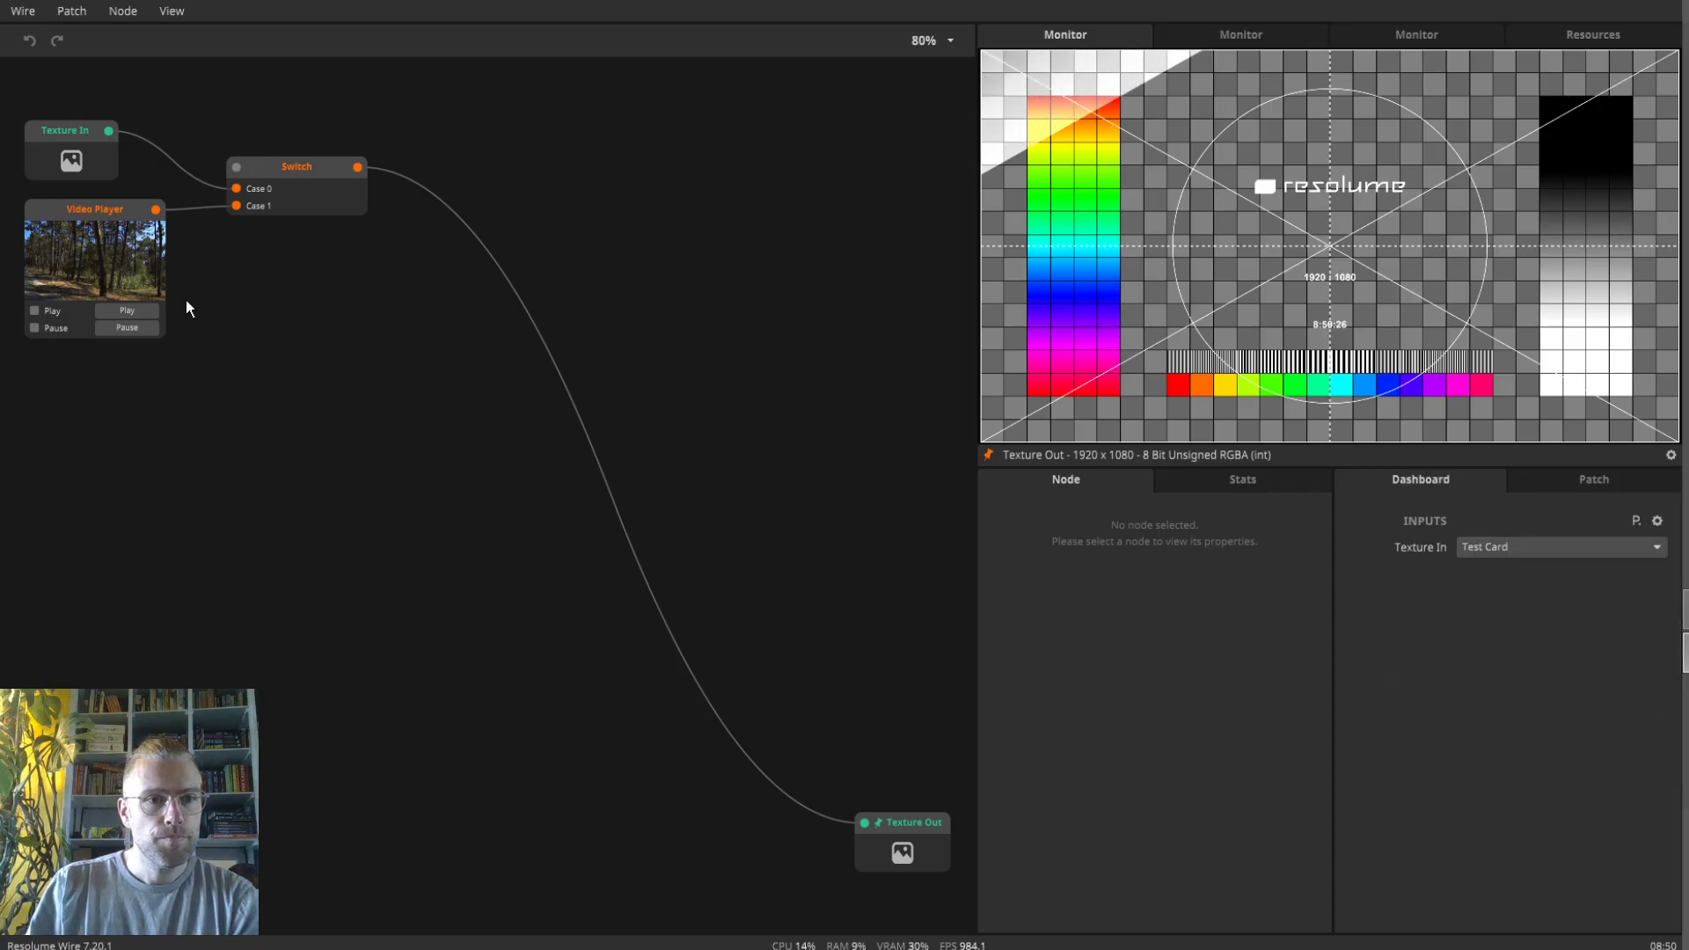
- Set the Switch node's selection to 1 and play the Video Player's clip
left_click(274, 188)
left_click(1248, 637)
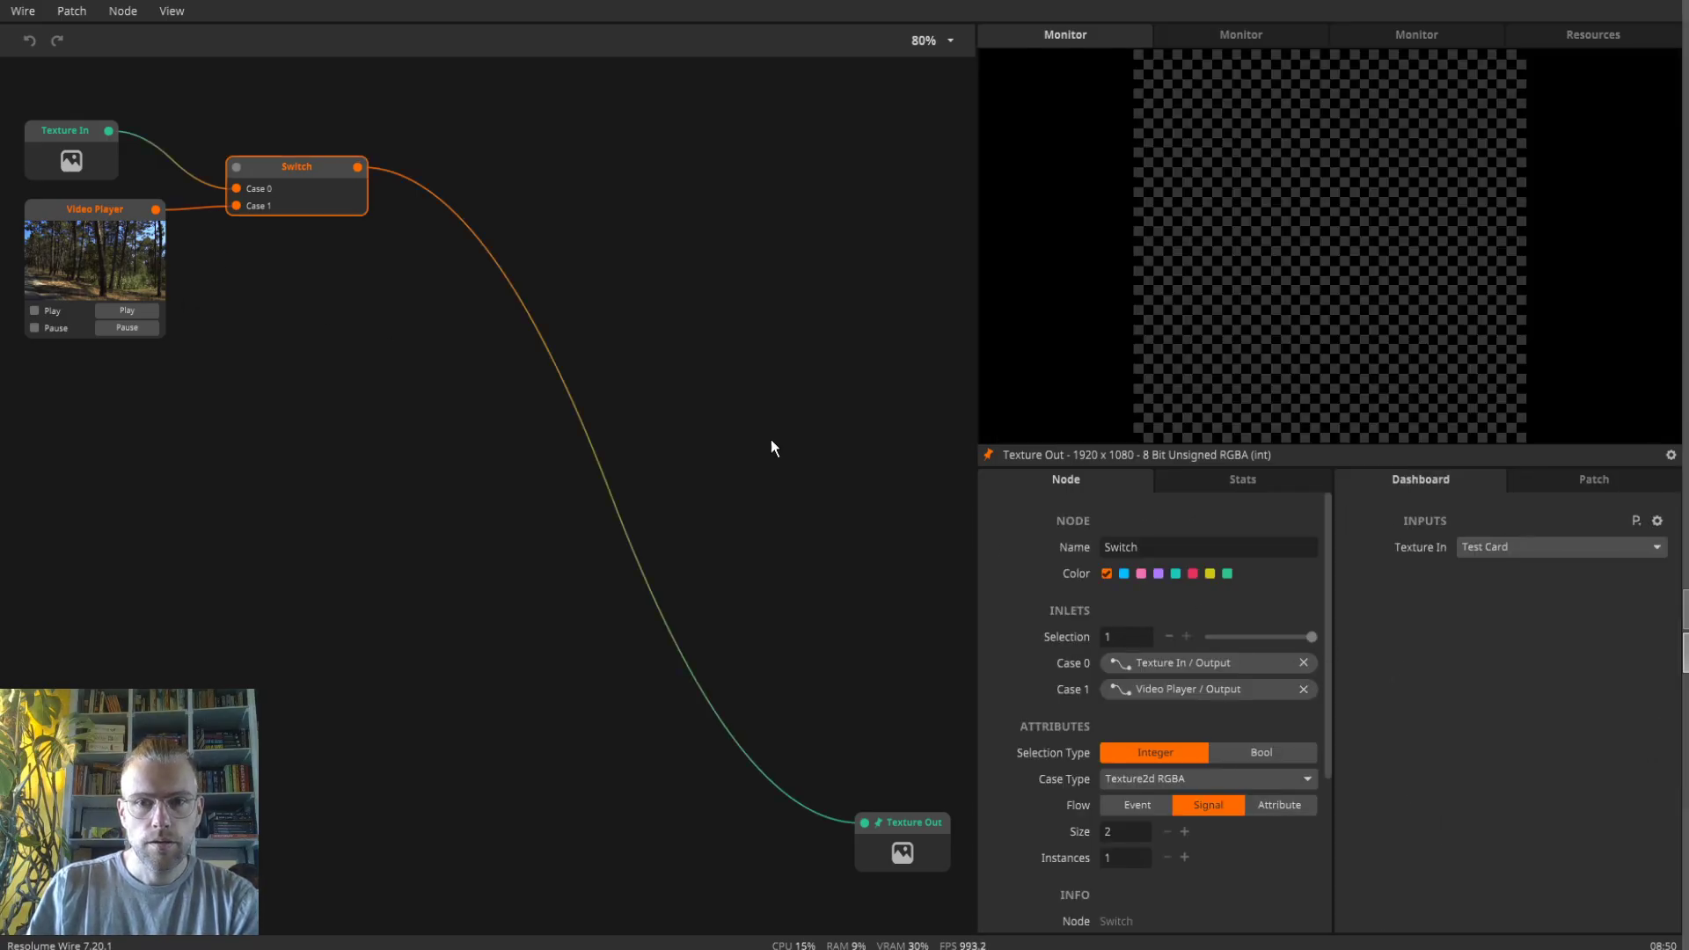
left_click(135, 306)
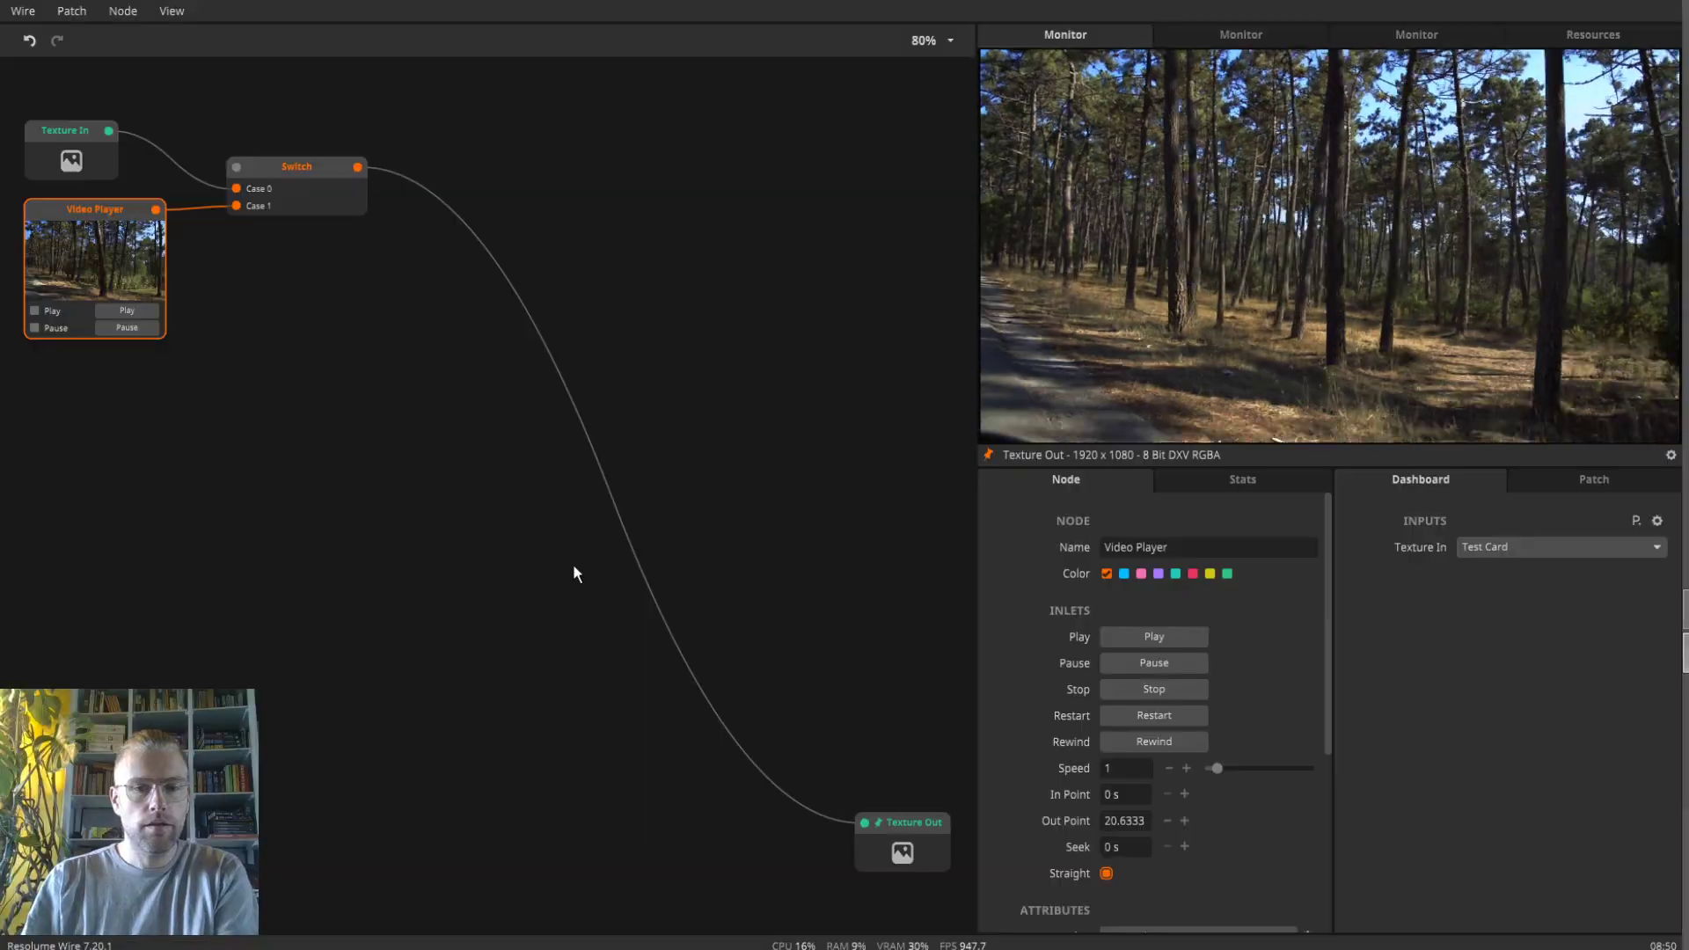
- Add a UV Texture node, place it below the Switch node and preview it in the second monitor
double_click(510, 488)
type("u")
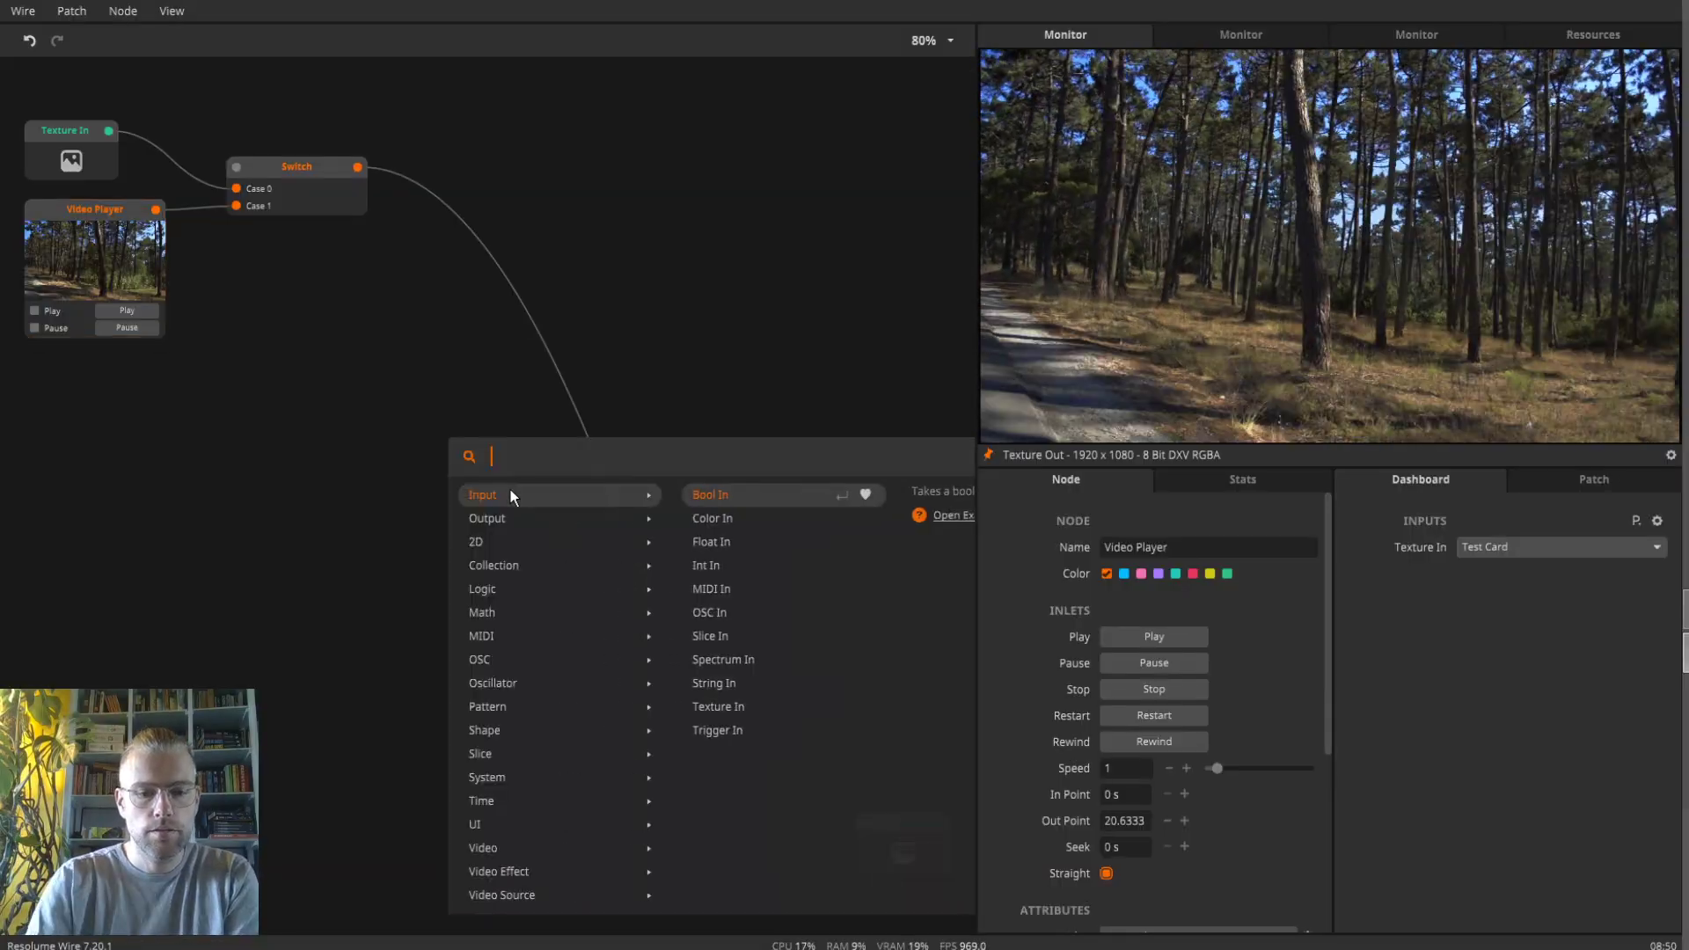
type("v")
key("Down")
key("Down")
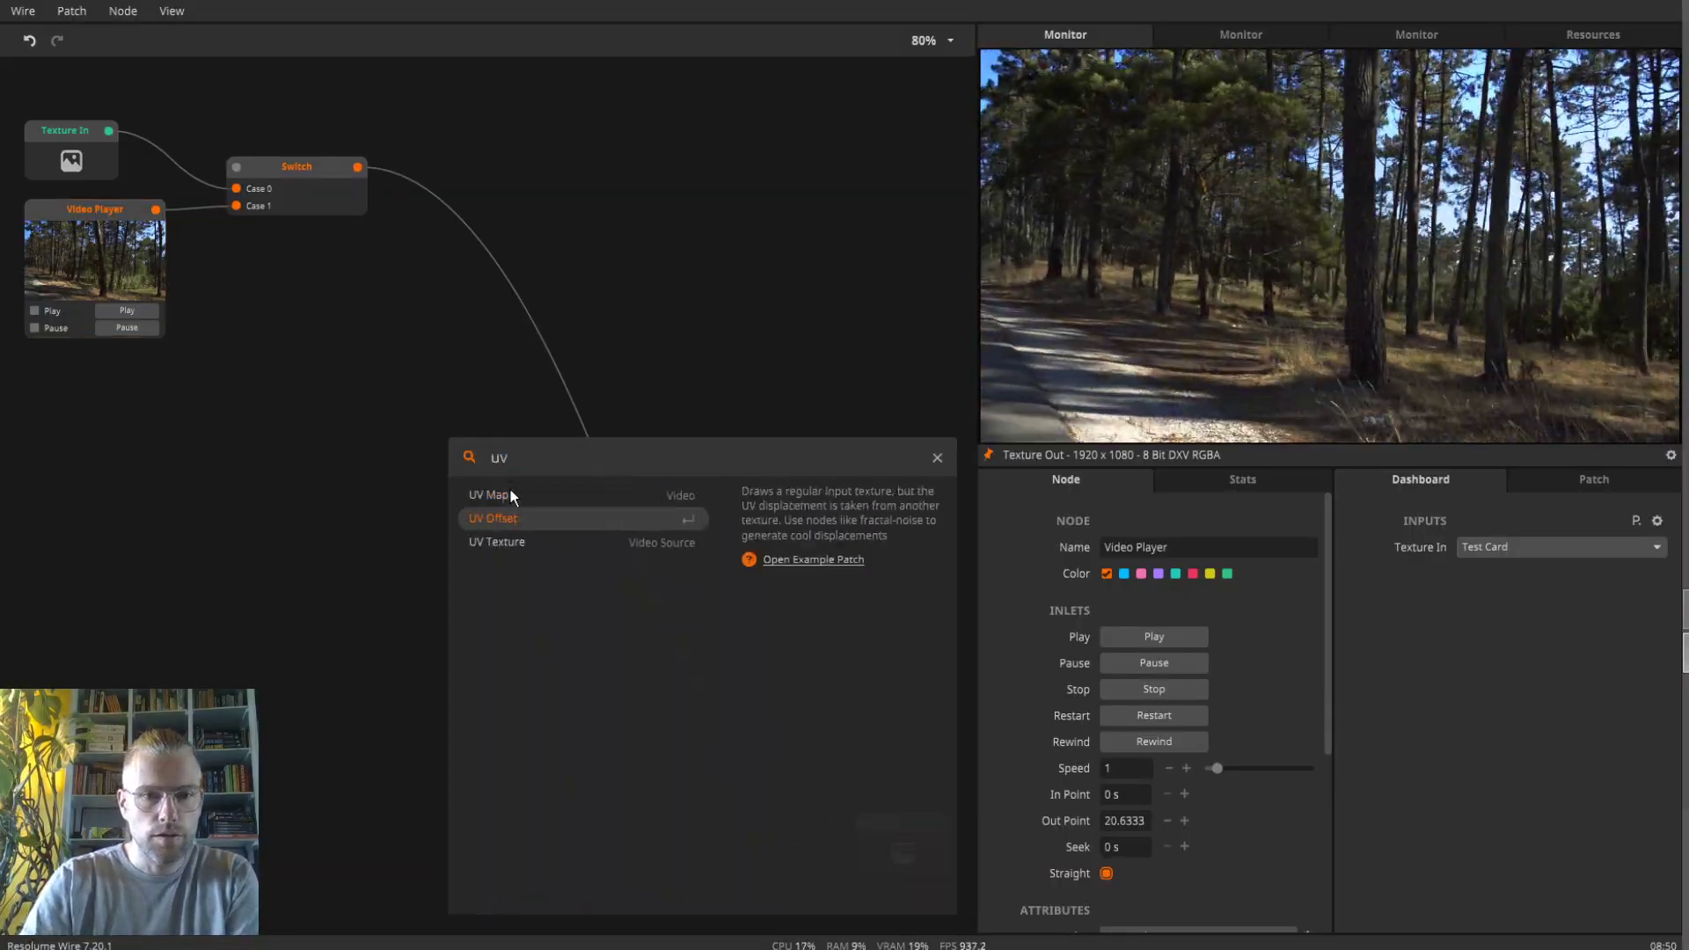
key("Return")
left_click_drag(510, 489, 253, 488)
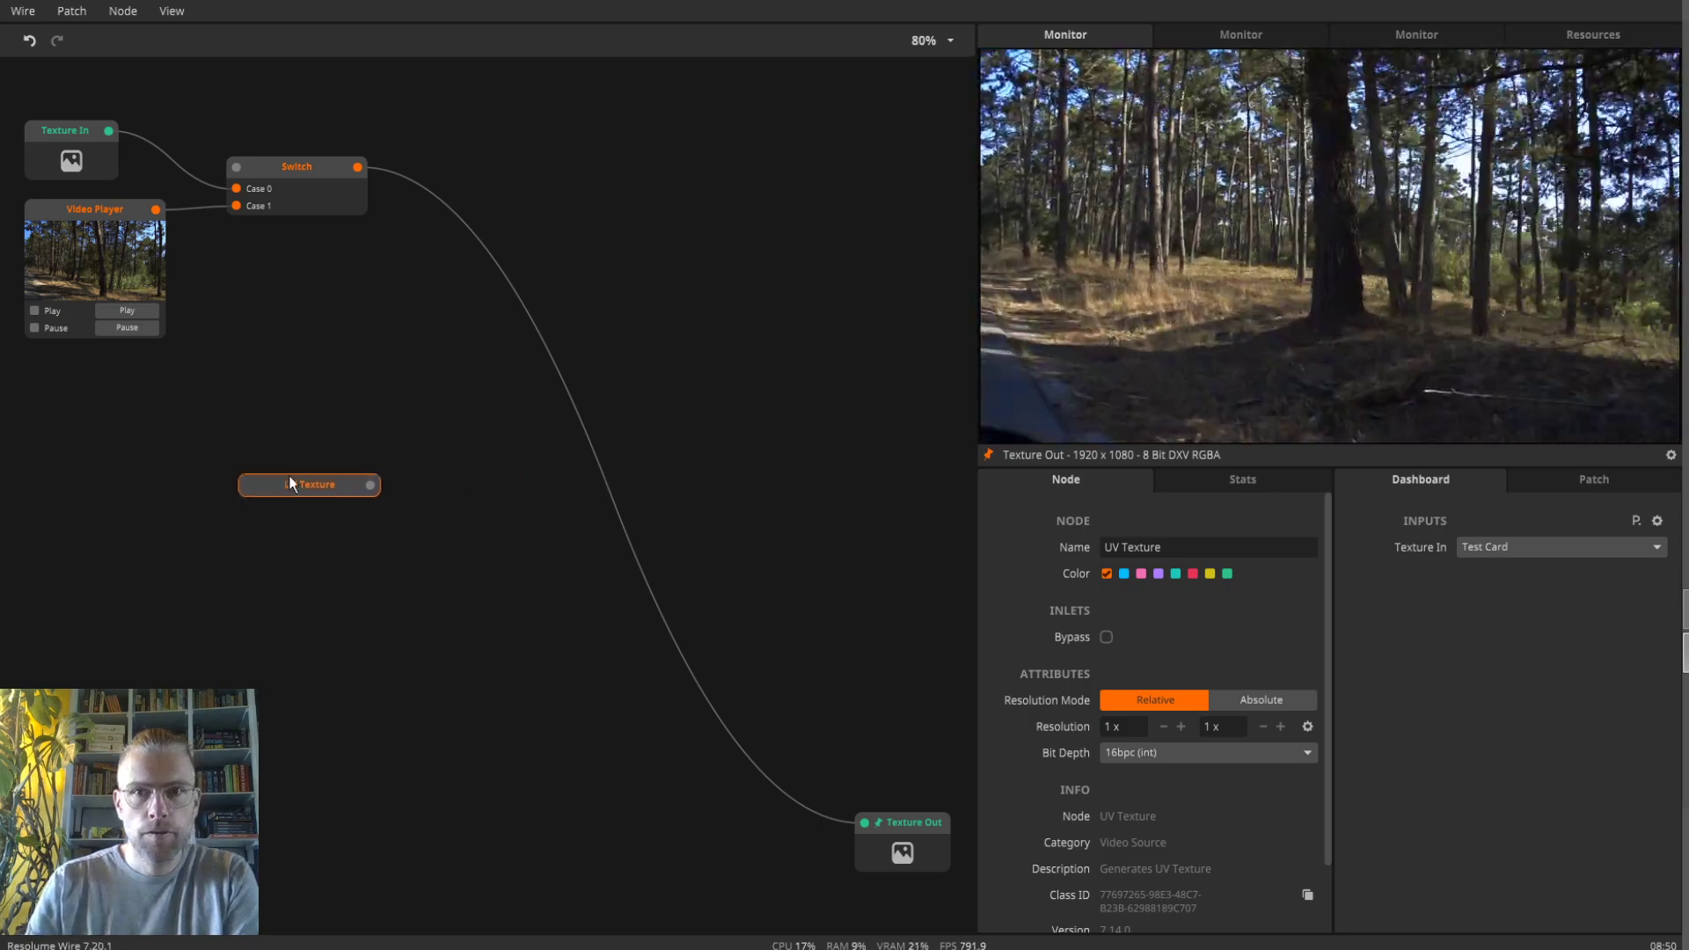
left_click(1229, 31)
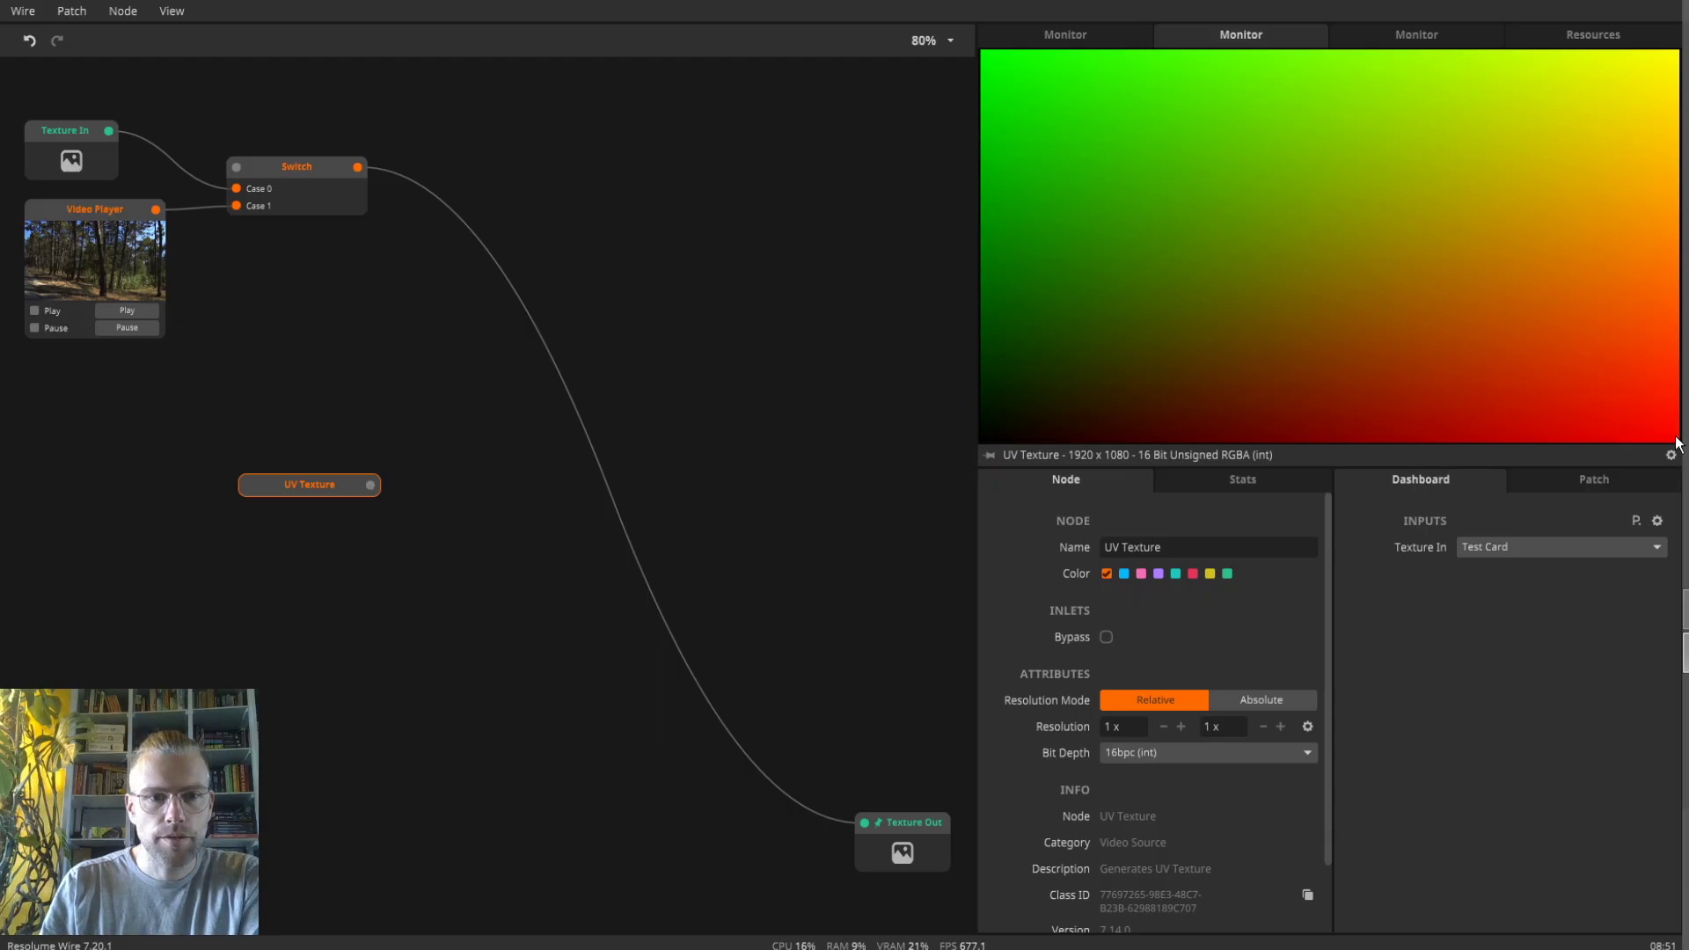
- Add a Gradient node below the UV Texture node
double_click(322, 613)
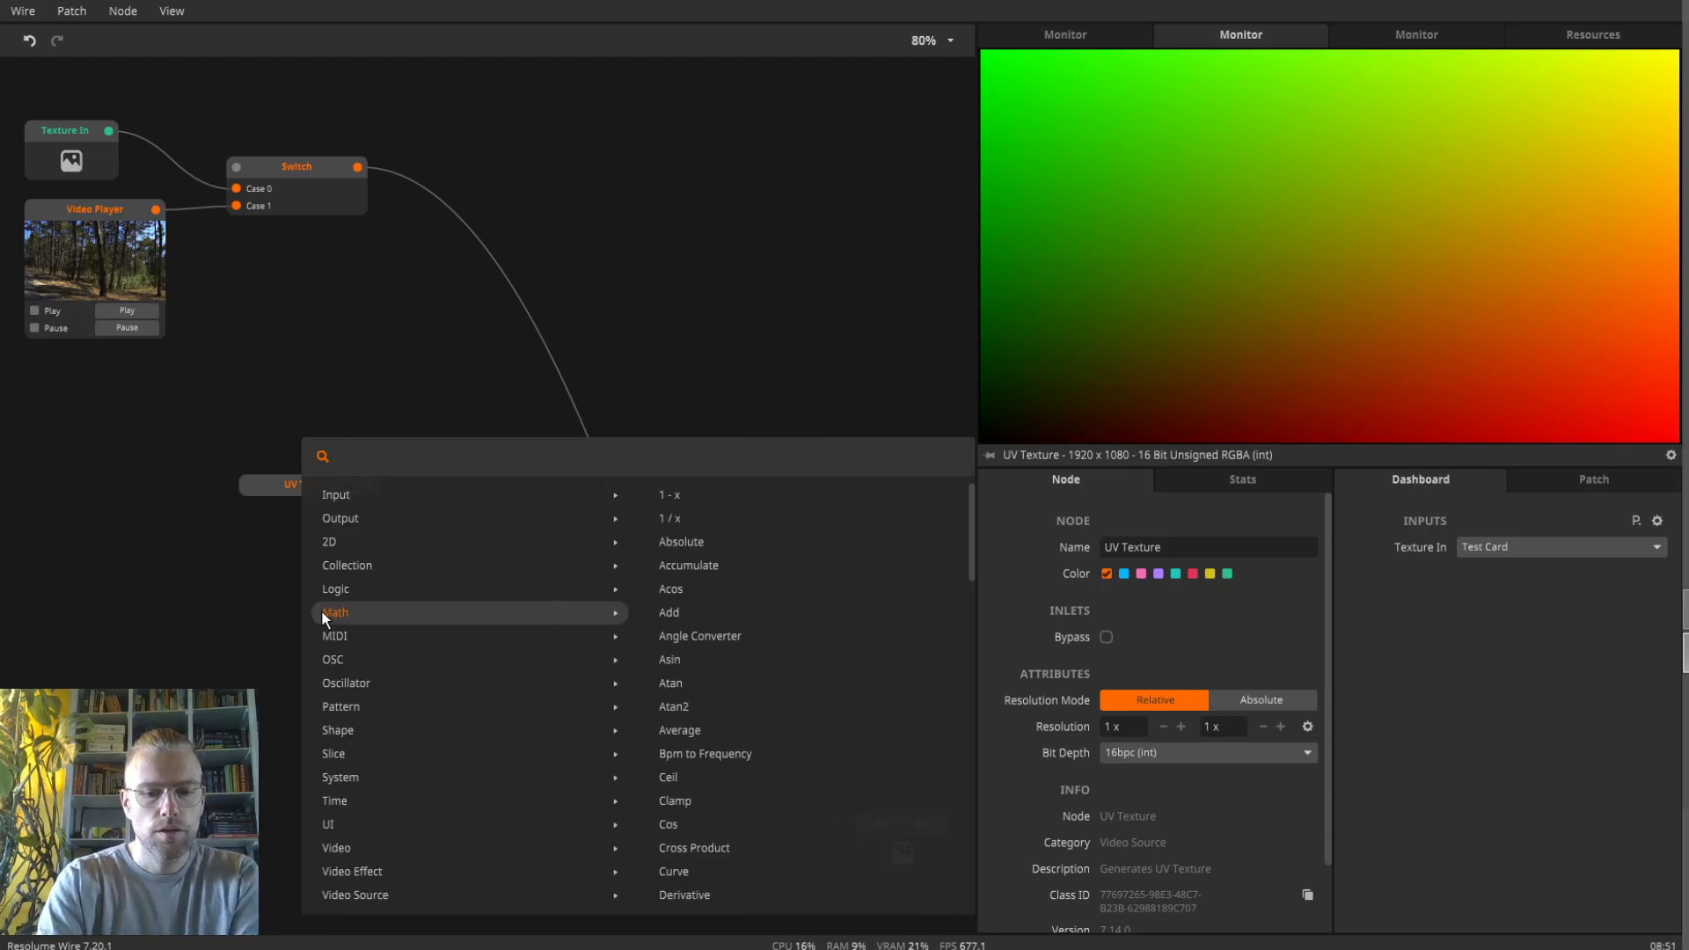
type("gra")
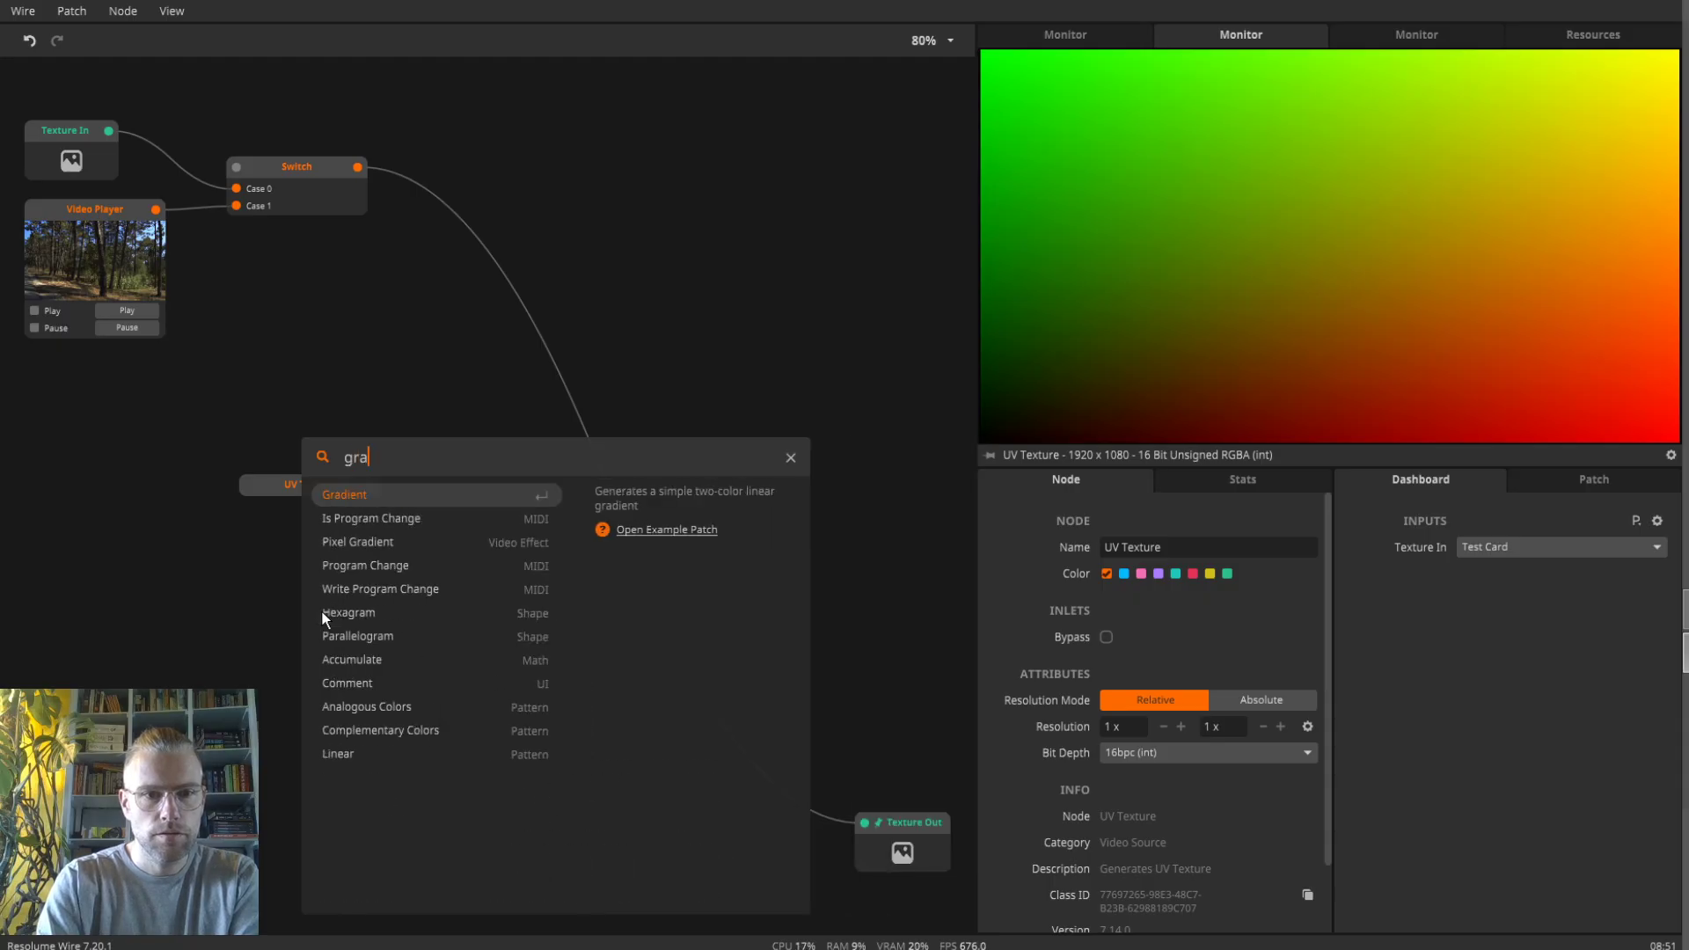
key("Return")
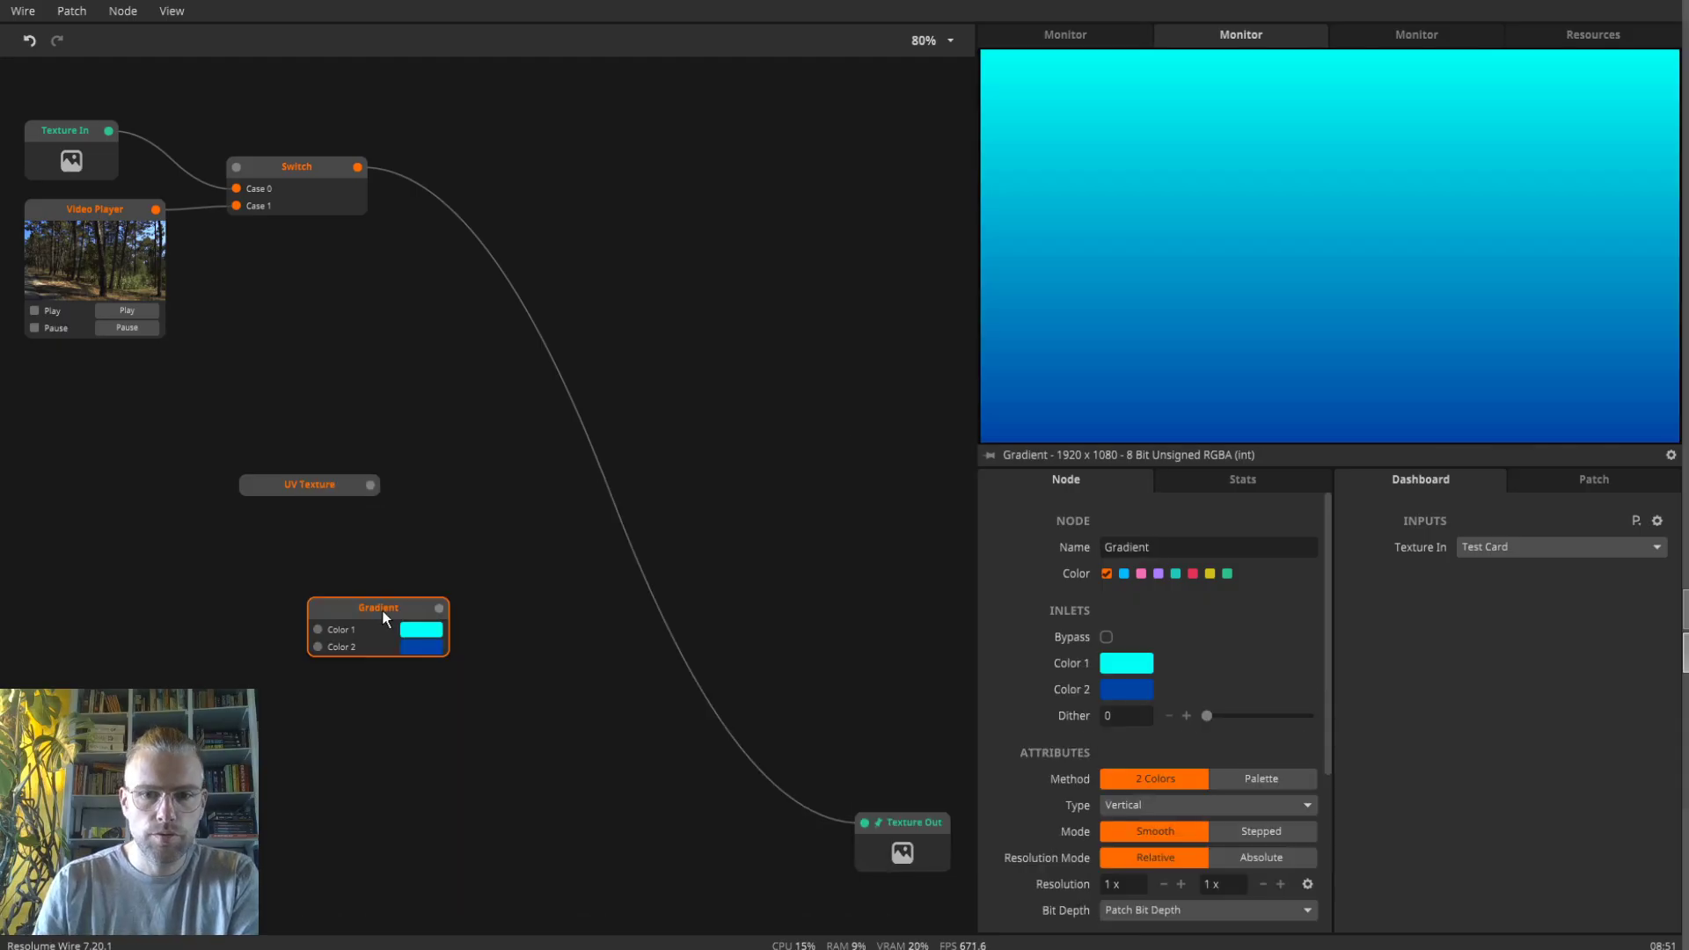
- Try red and green in the Gradient node, settling on green for Color 1 and black for Color 2
left_click(1146, 670)
left_click_drag(1320, 575, 1395, 588)
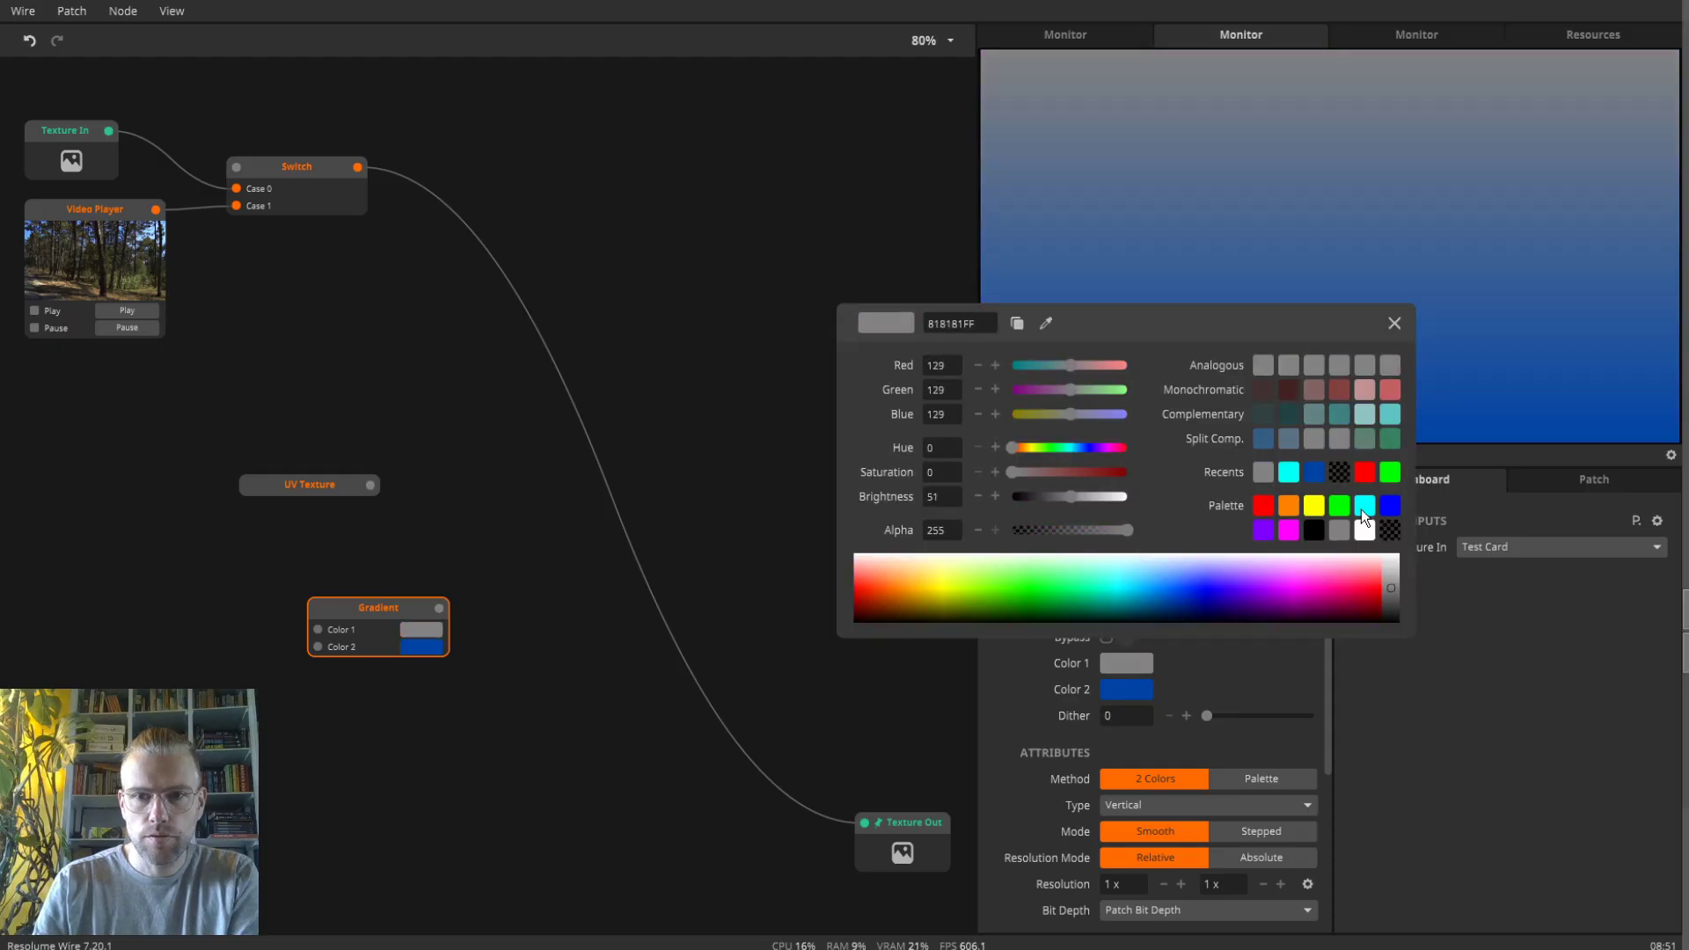
left_click(1368, 473)
left_click(1147, 689)
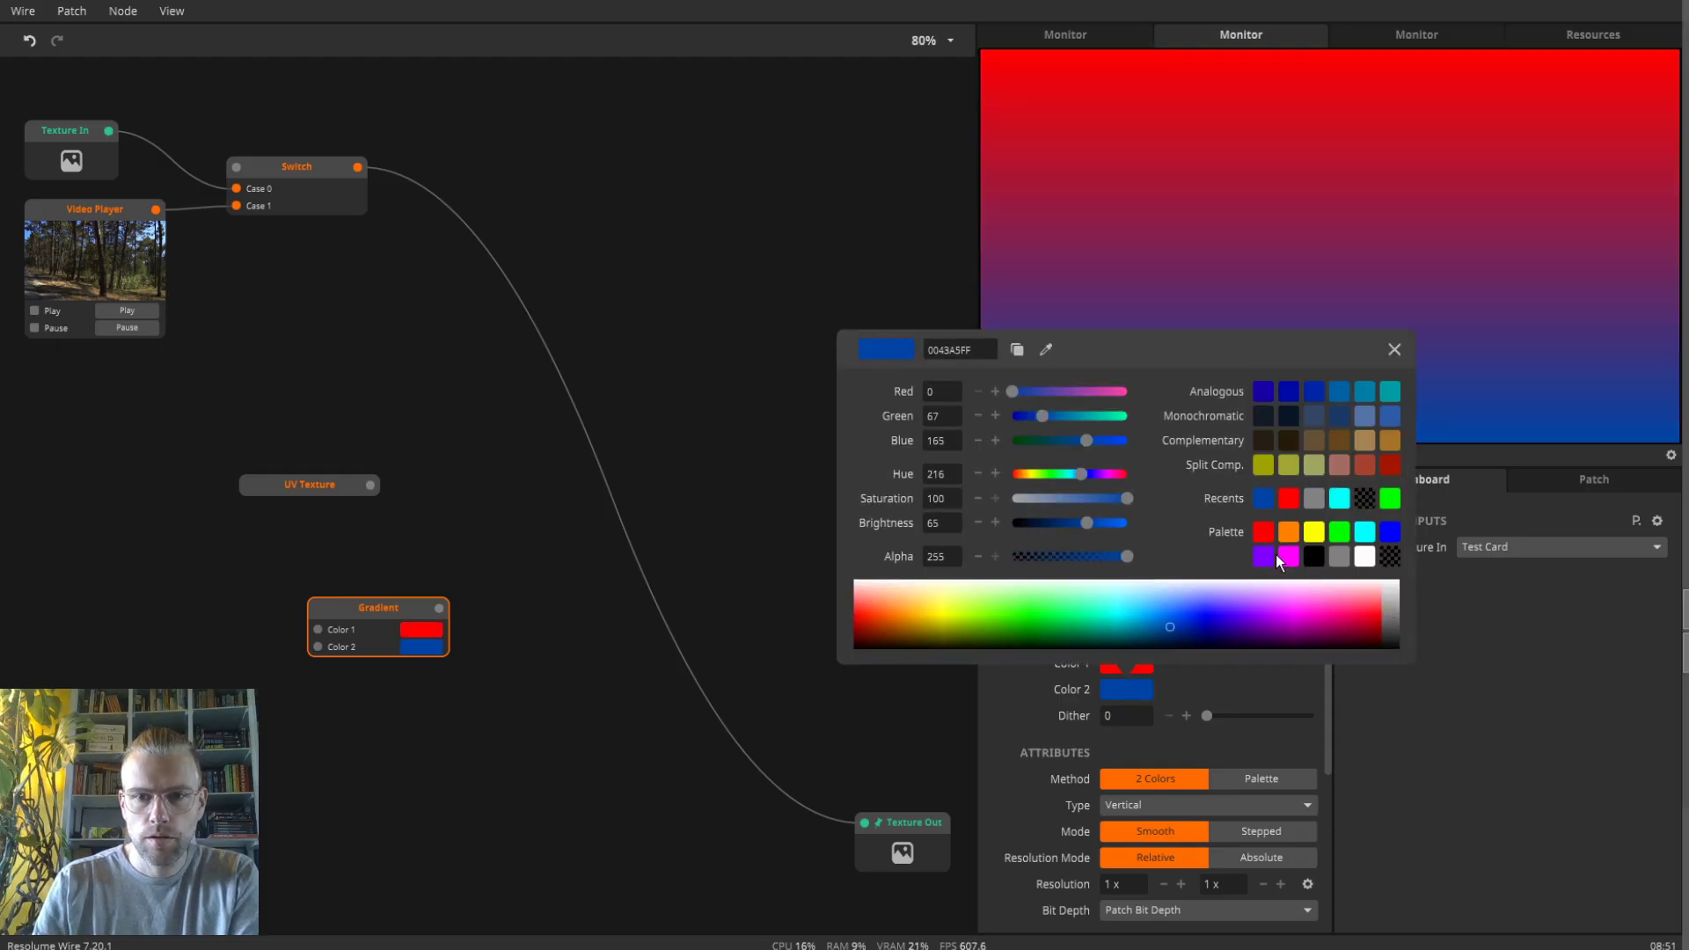
left_click(1311, 555)
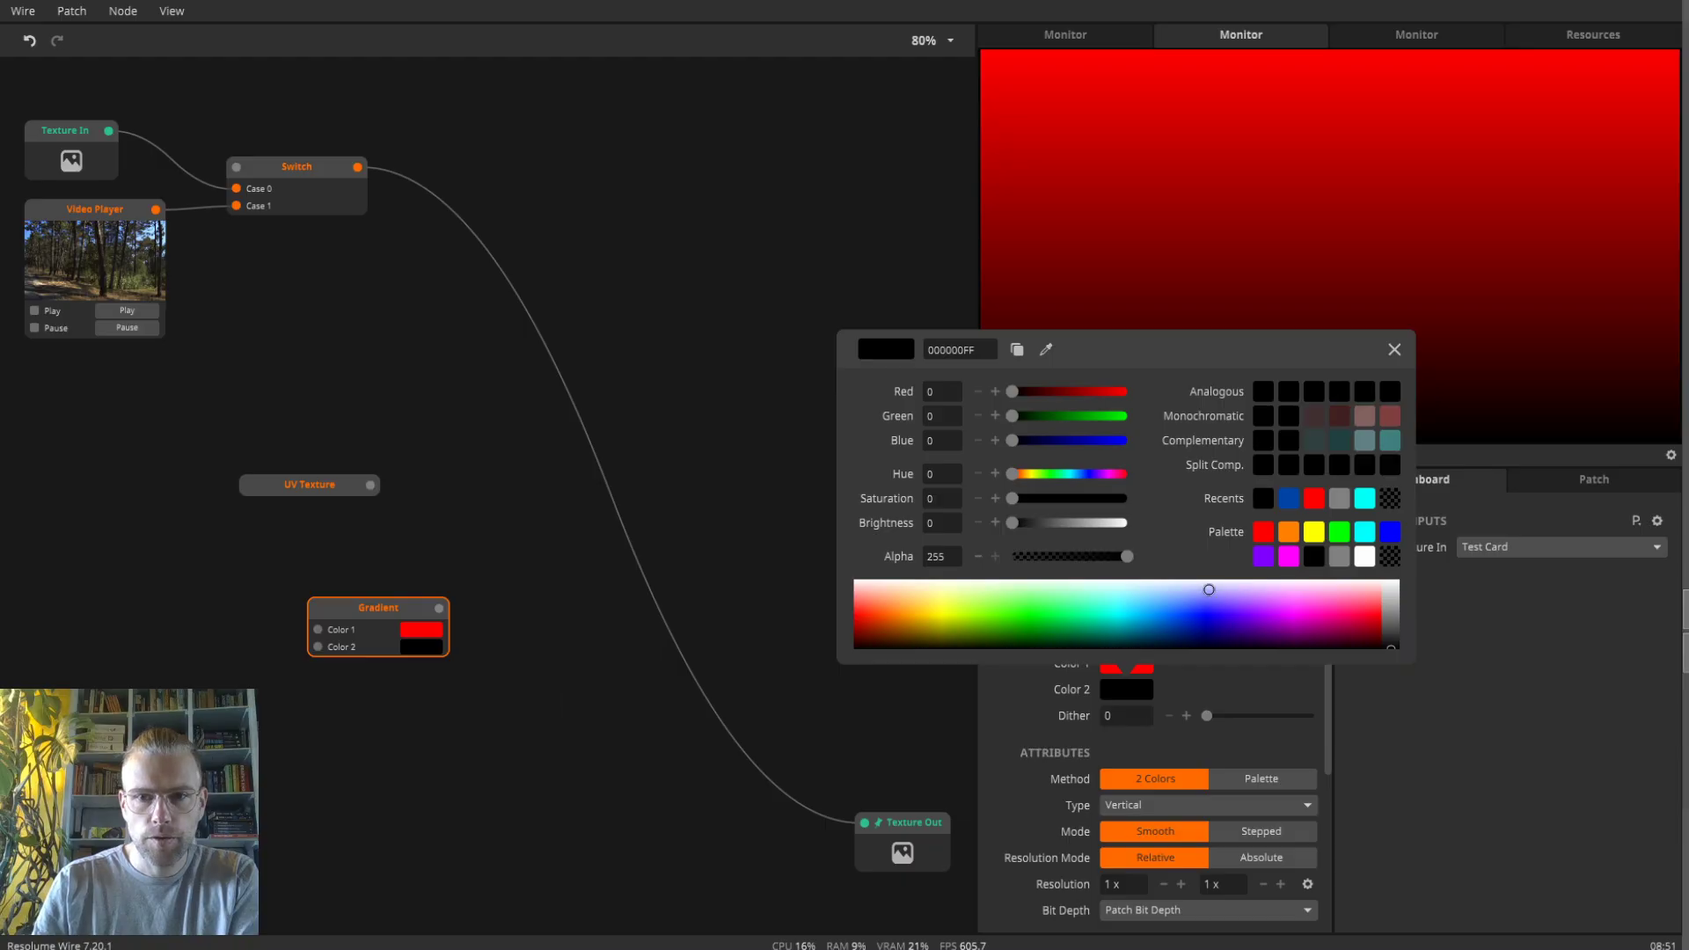
left_click(1341, 534)
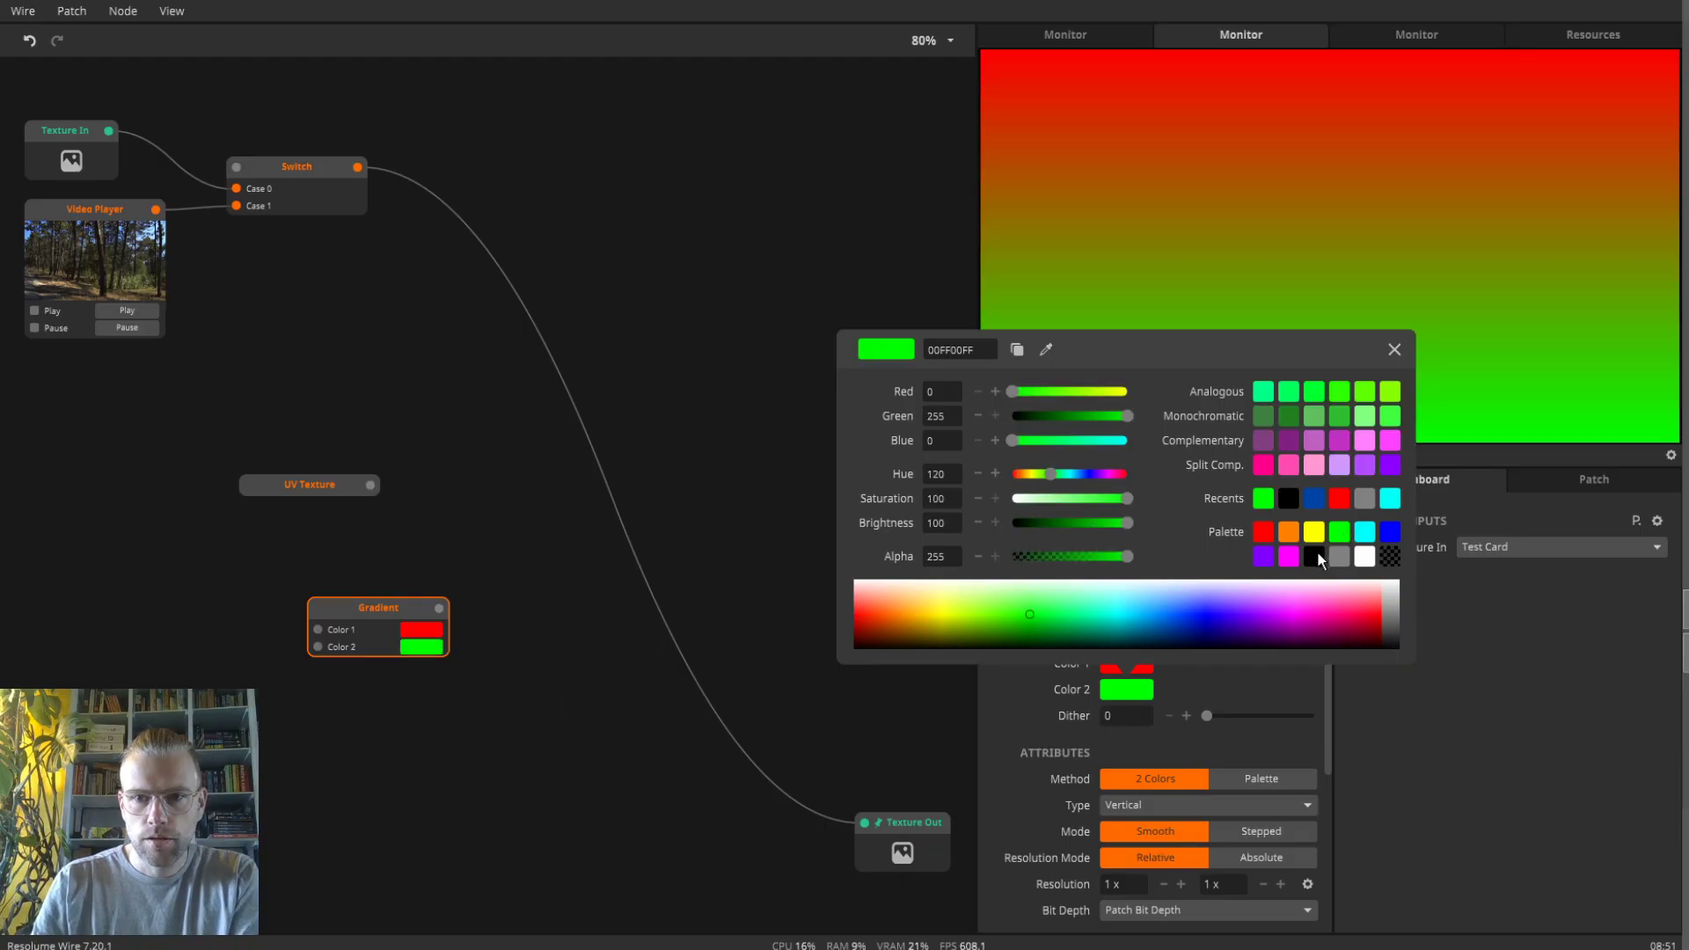
left_click(1312, 556)
left_click(433, 629)
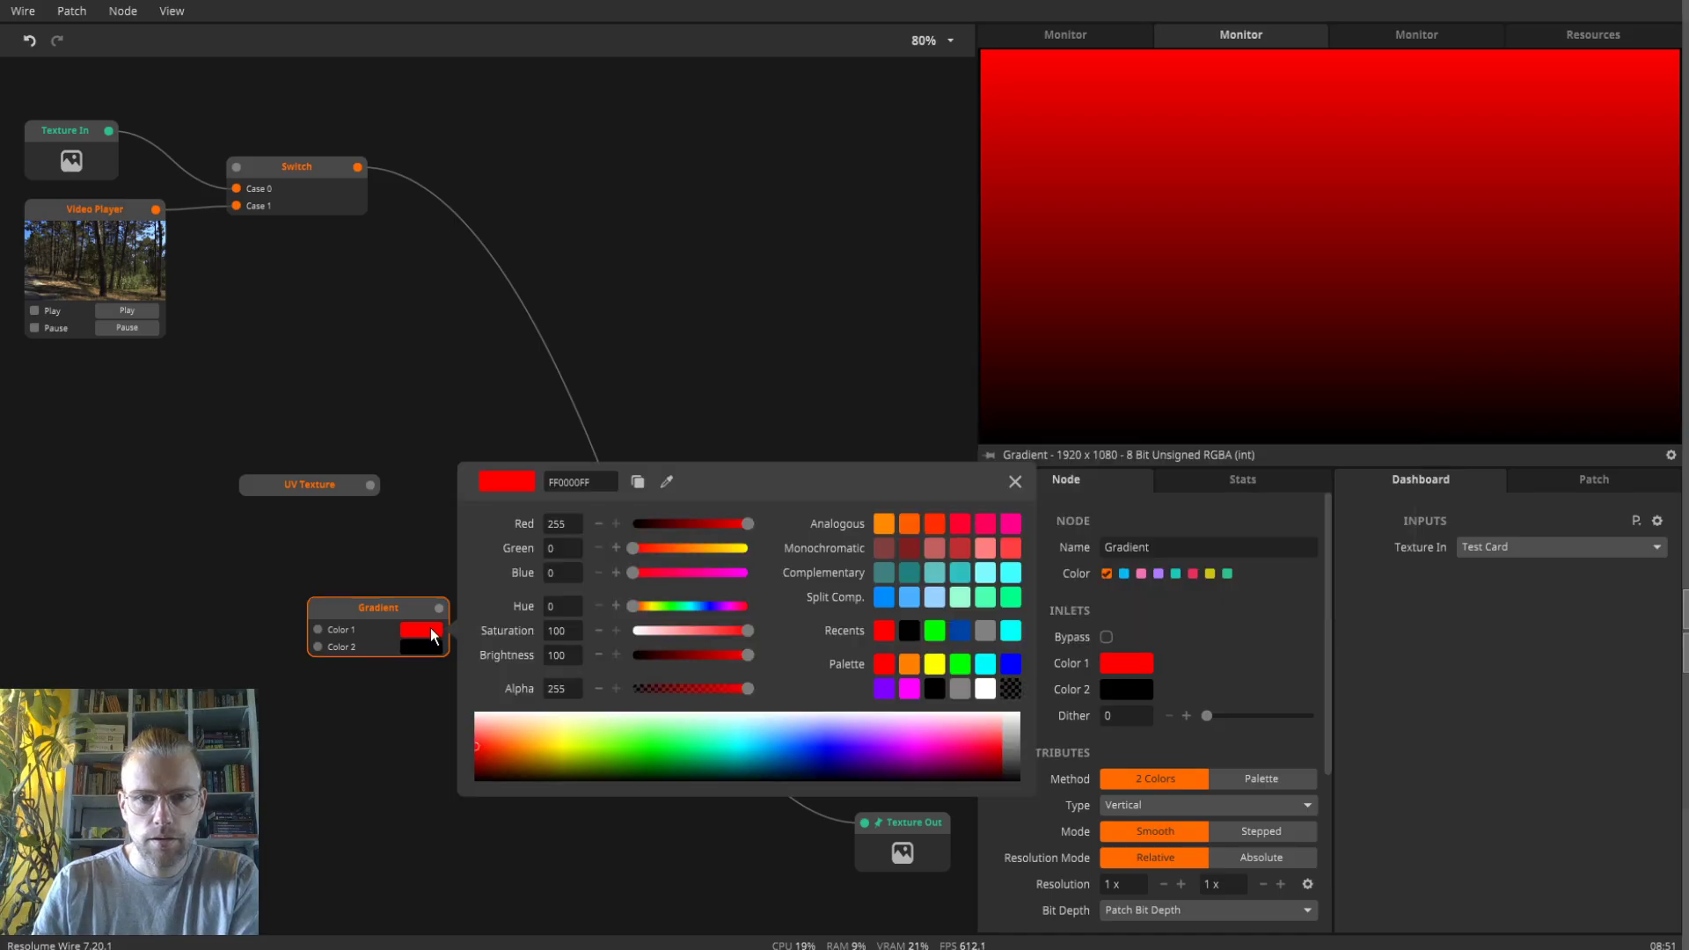
left_click(936, 630)
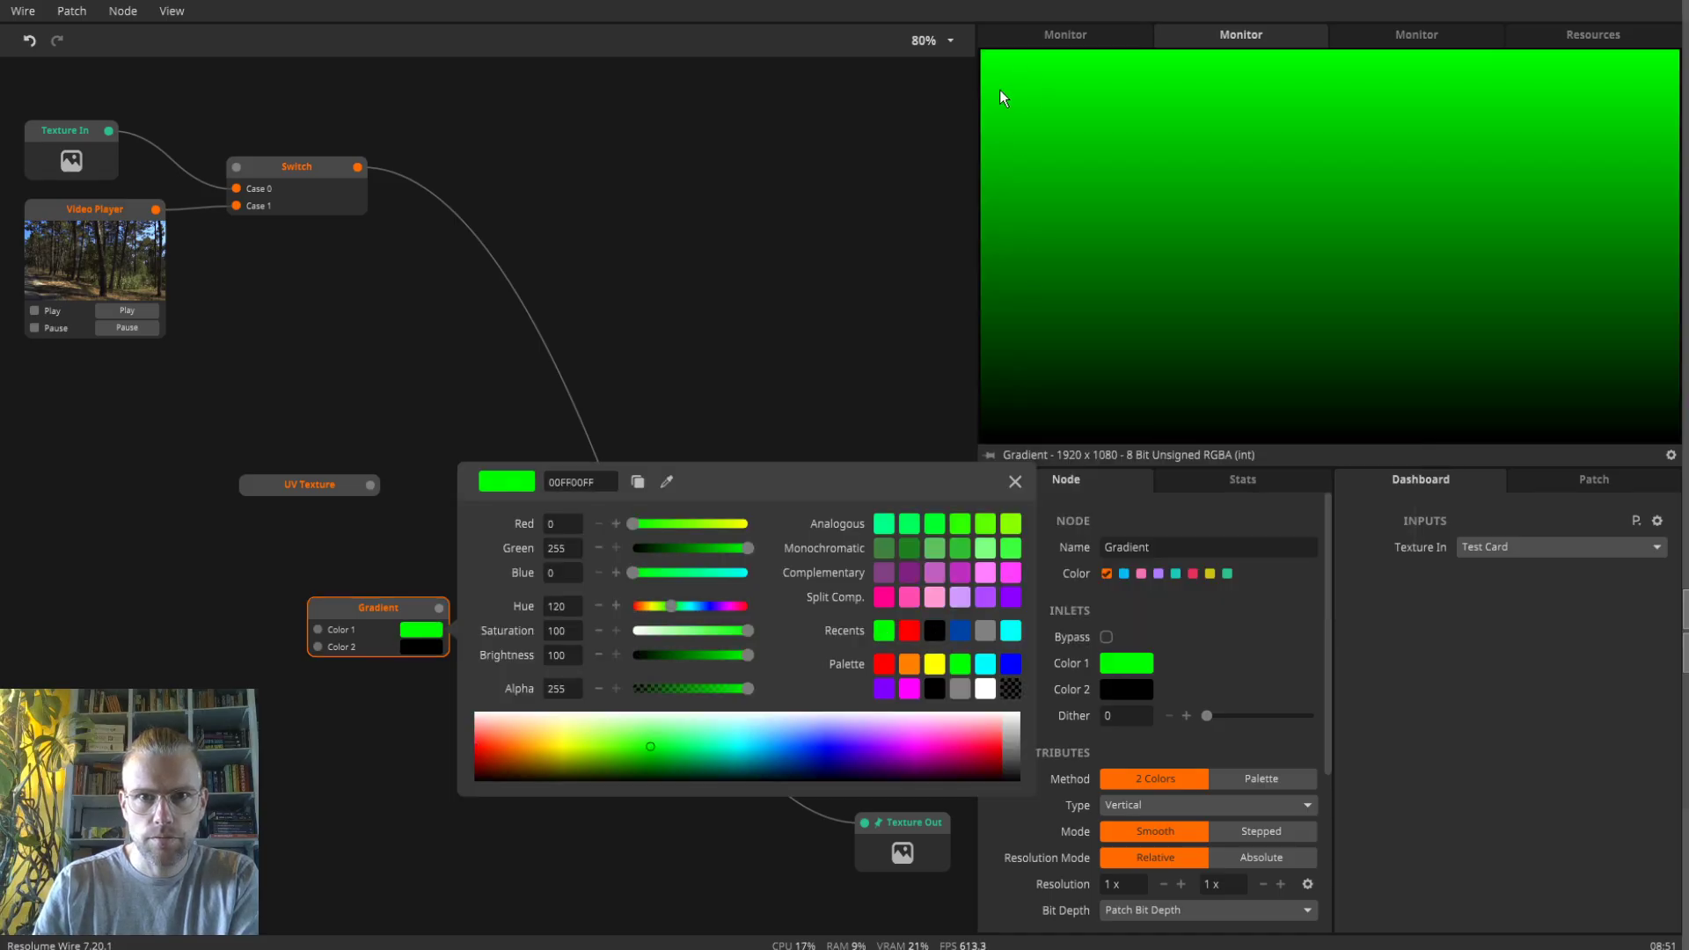
- Reposition the Gradient node beneath UV Texture, duplicate it and place the copy directly below the original
left_click_drag(394, 615, 269, 621)
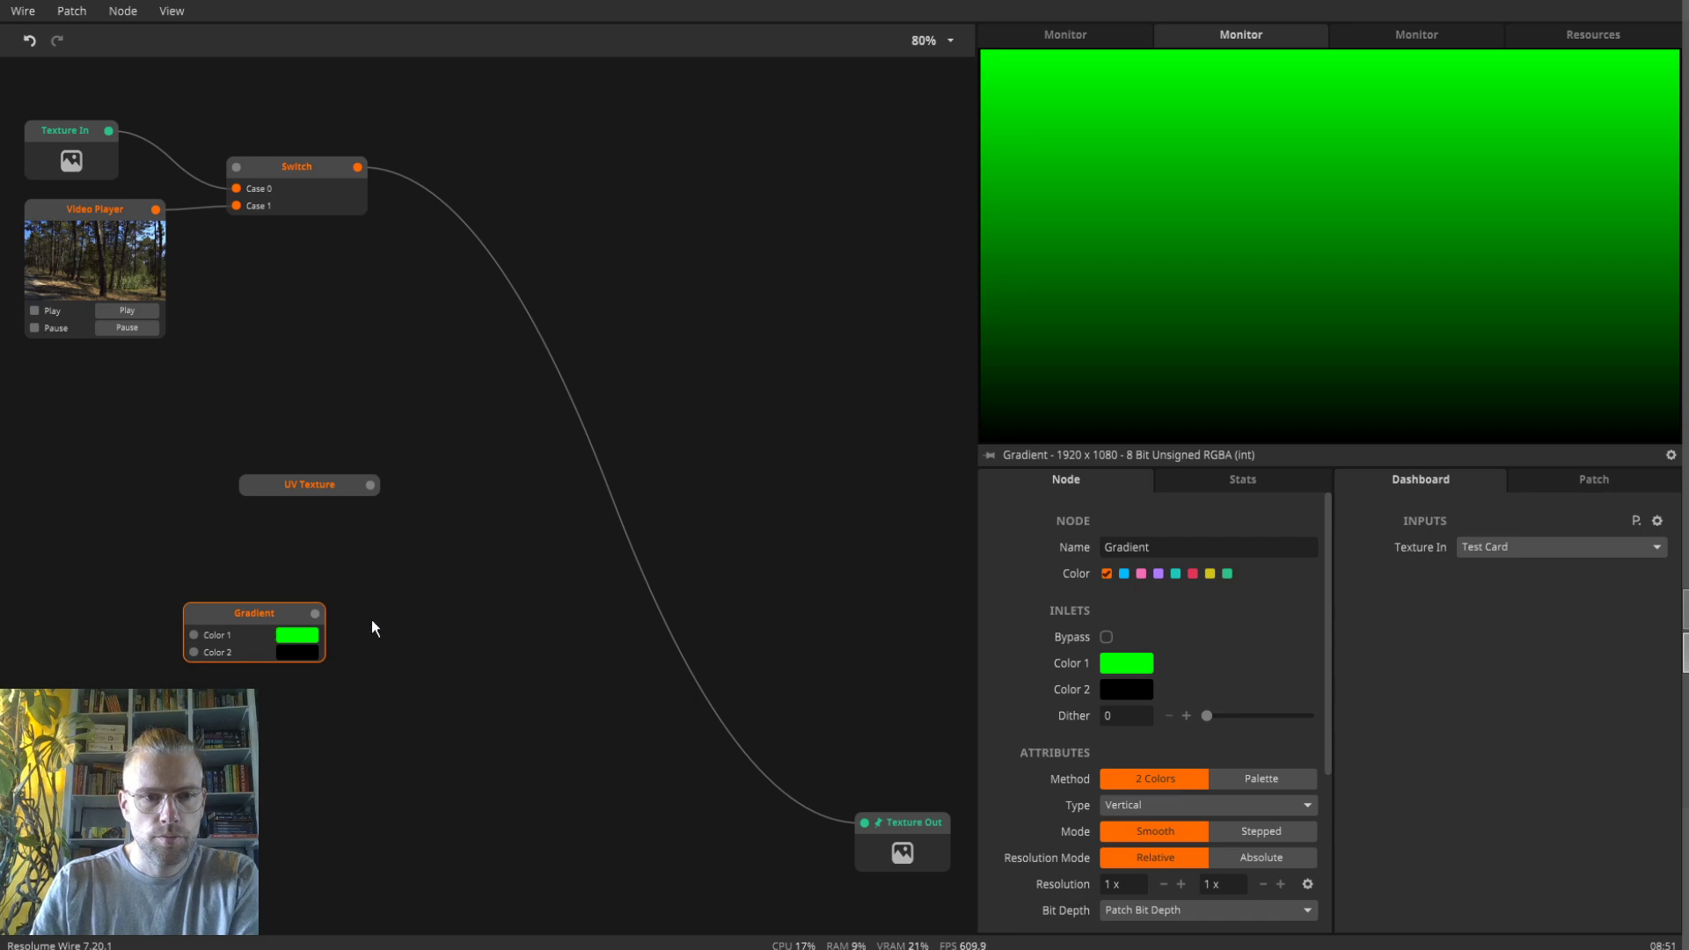
key("ctrl+d")
left_click_drag(414, 616, 258, 715)
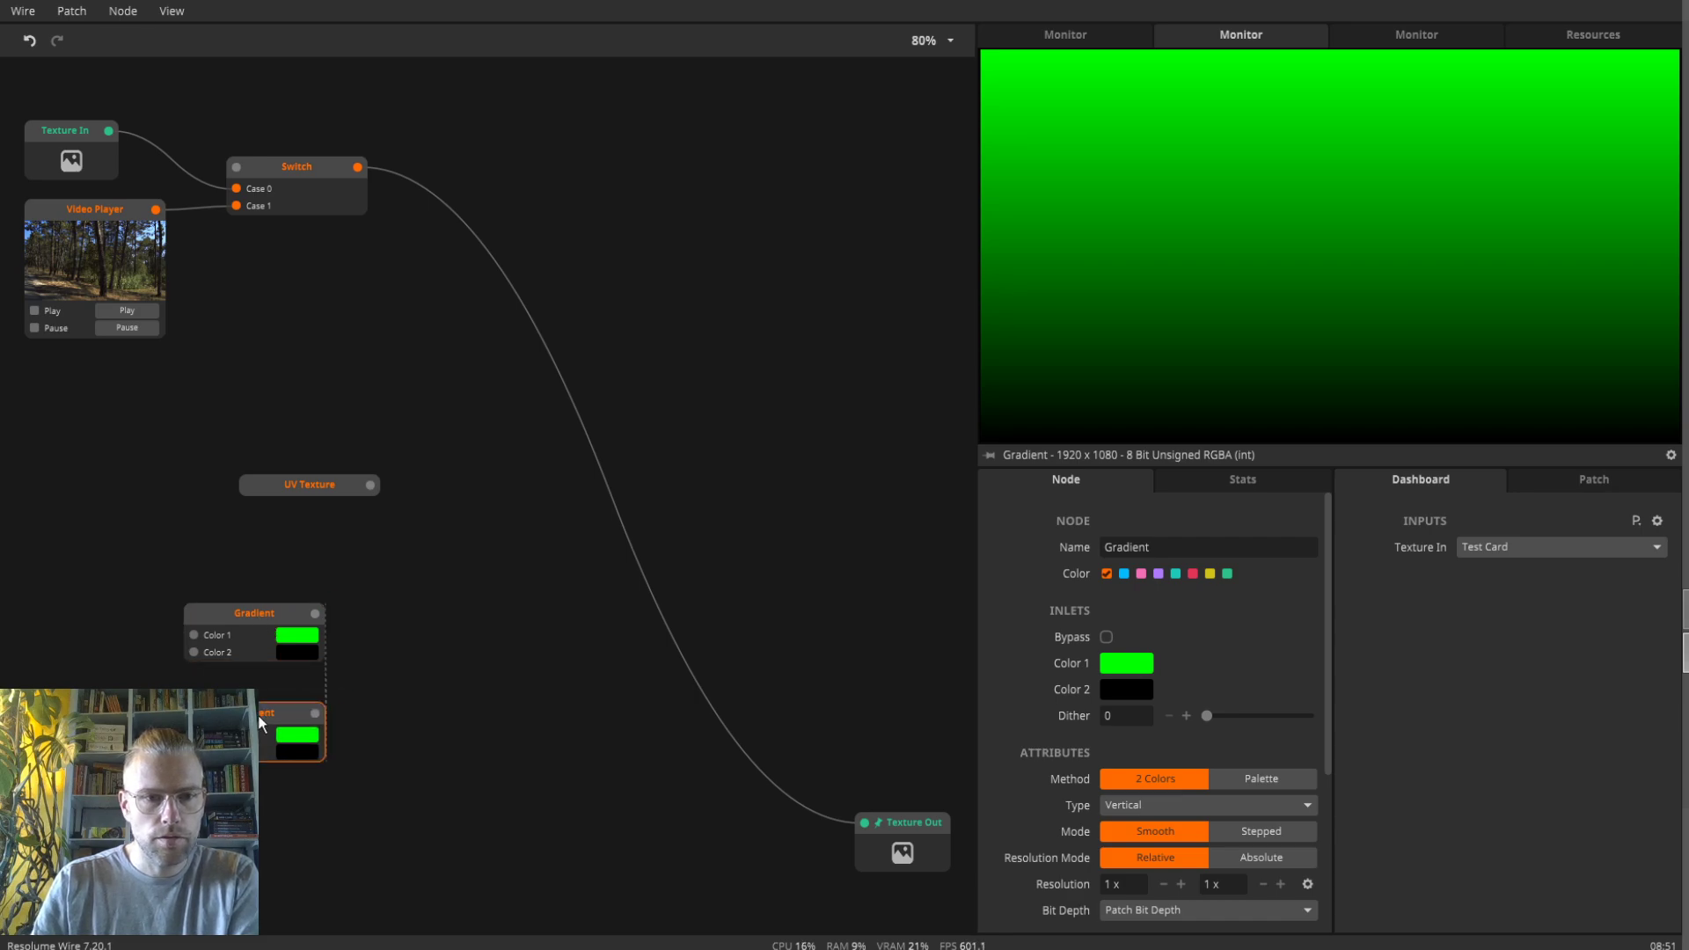
- Set the duplicated Gradient's Color 1 to black and Color 2 to red
left_click(291, 734)
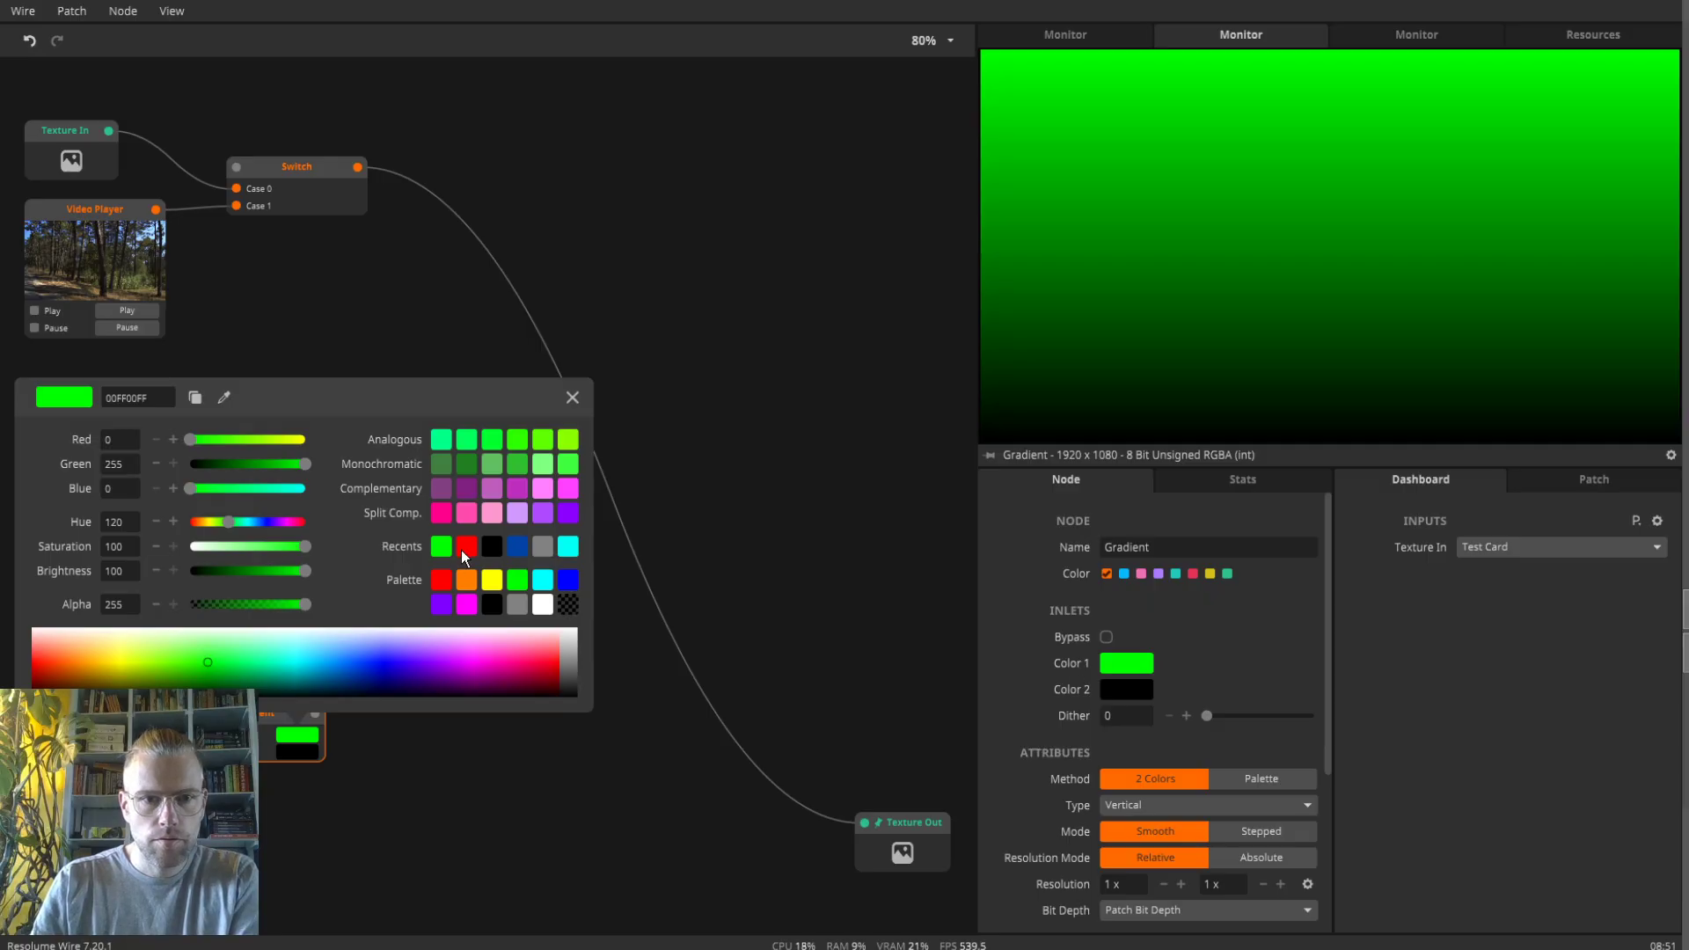
left_click(492, 547)
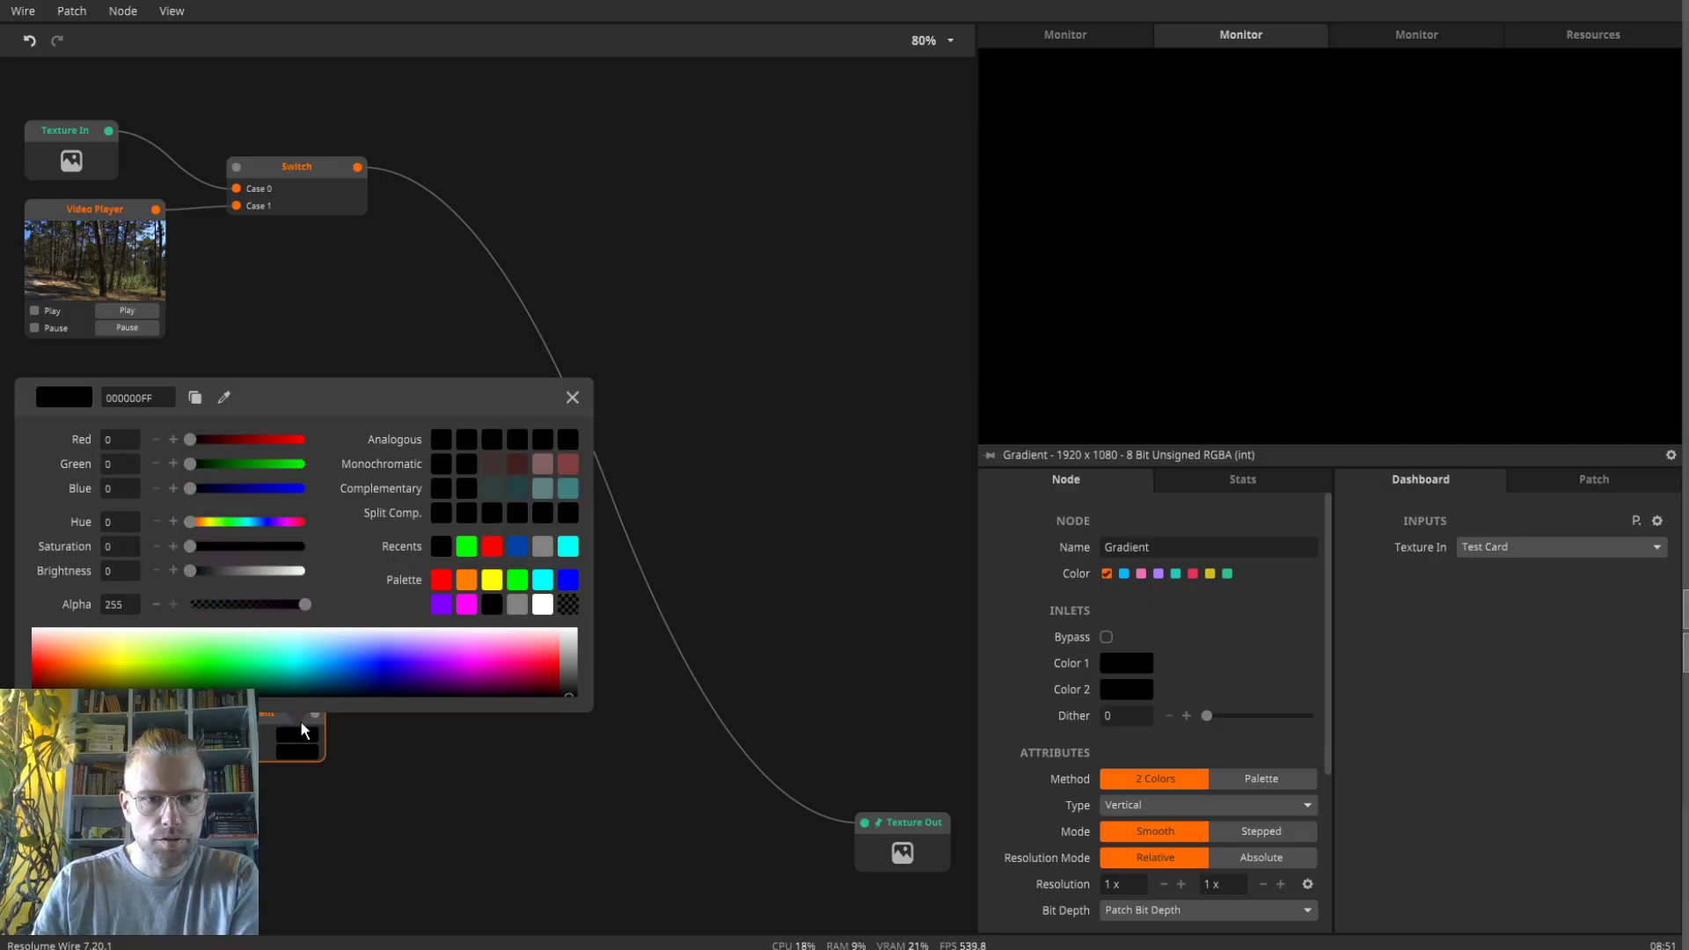
left_click(299, 749)
left_click(492, 564)
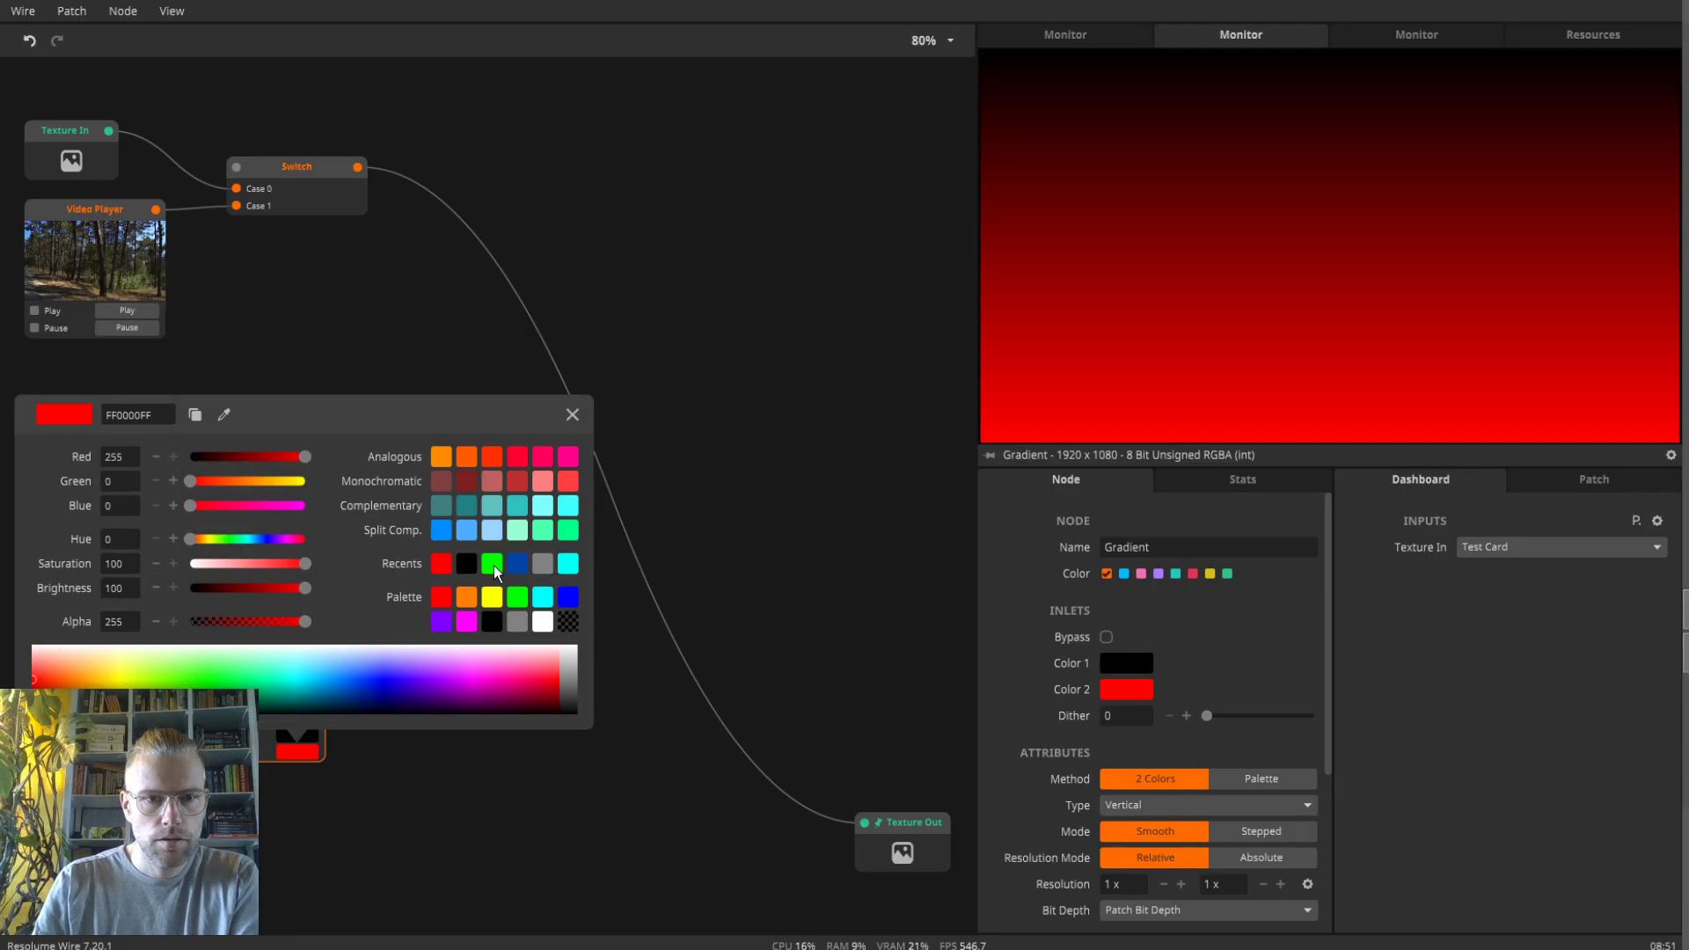
left_click(418, 767)
- Change the duplicated Gradient's Color 1 to red
left_click(299, 732)
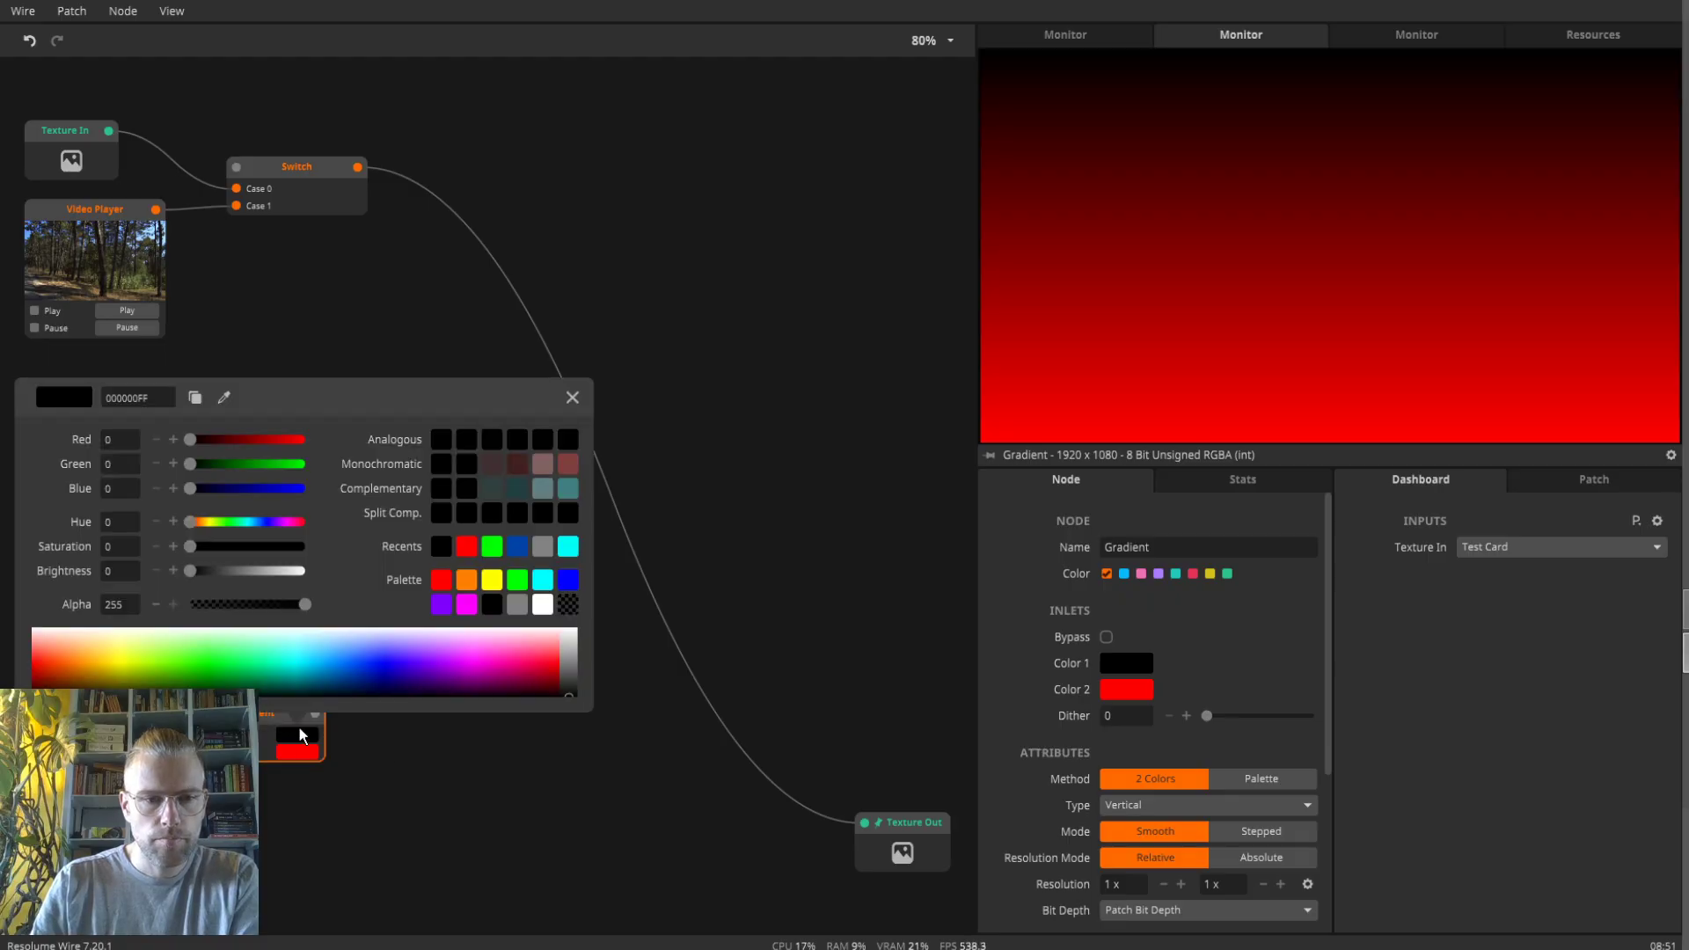
left_click(467, 546)
left_click(302, 753)
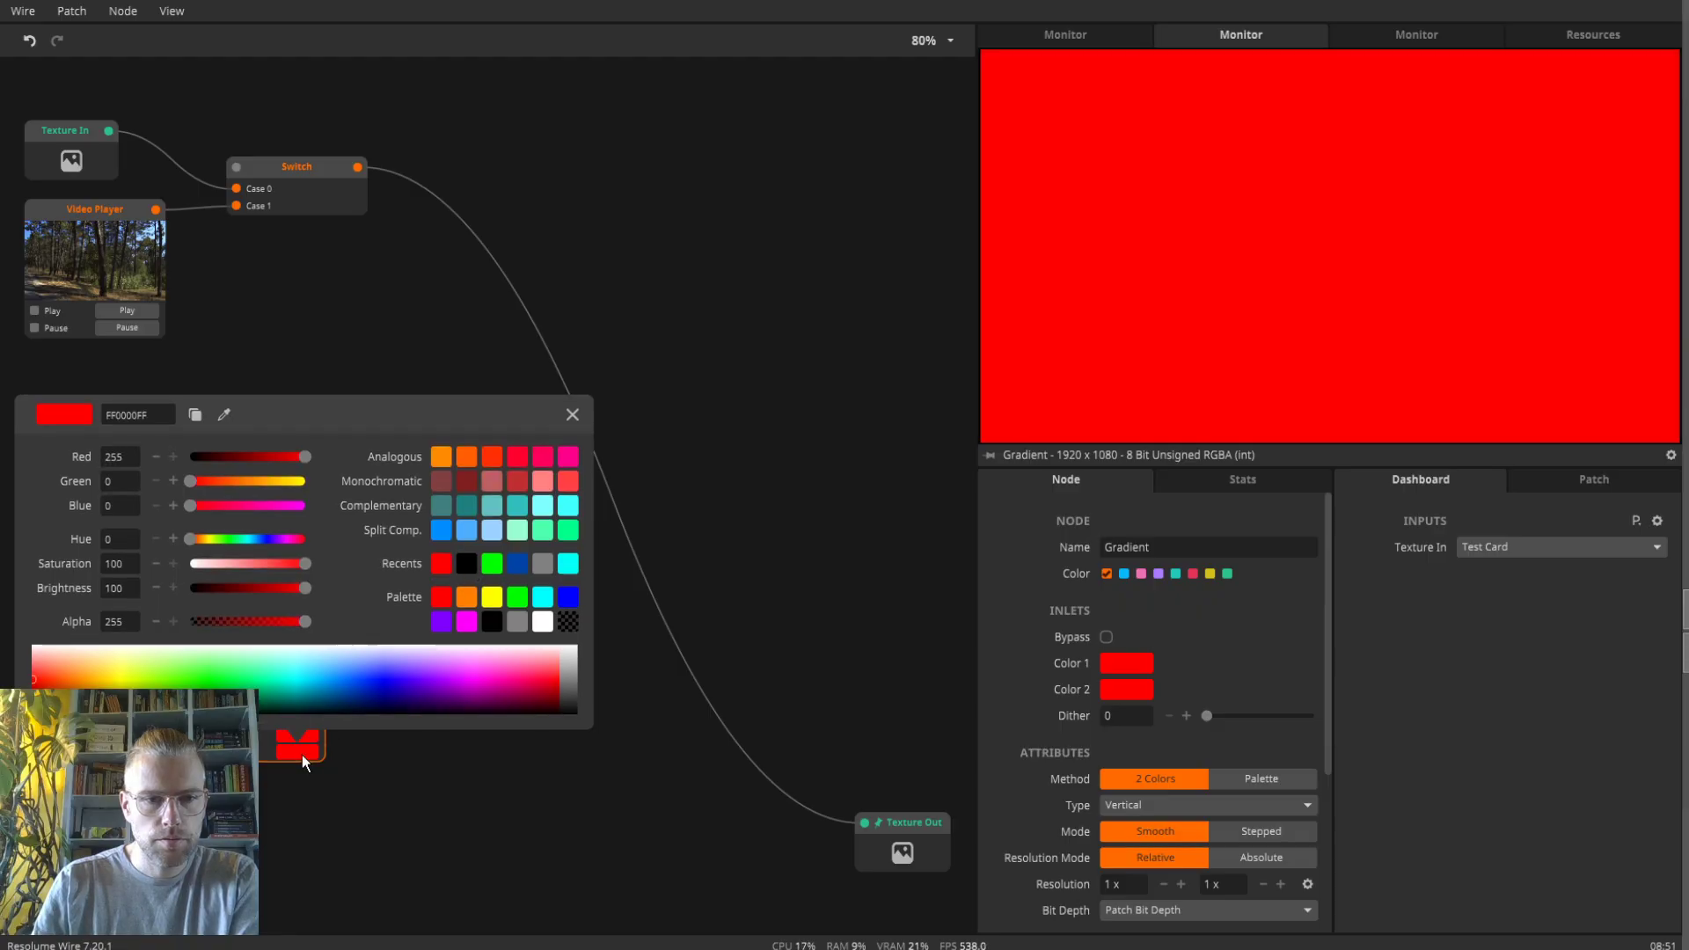
left_click(396, 767)
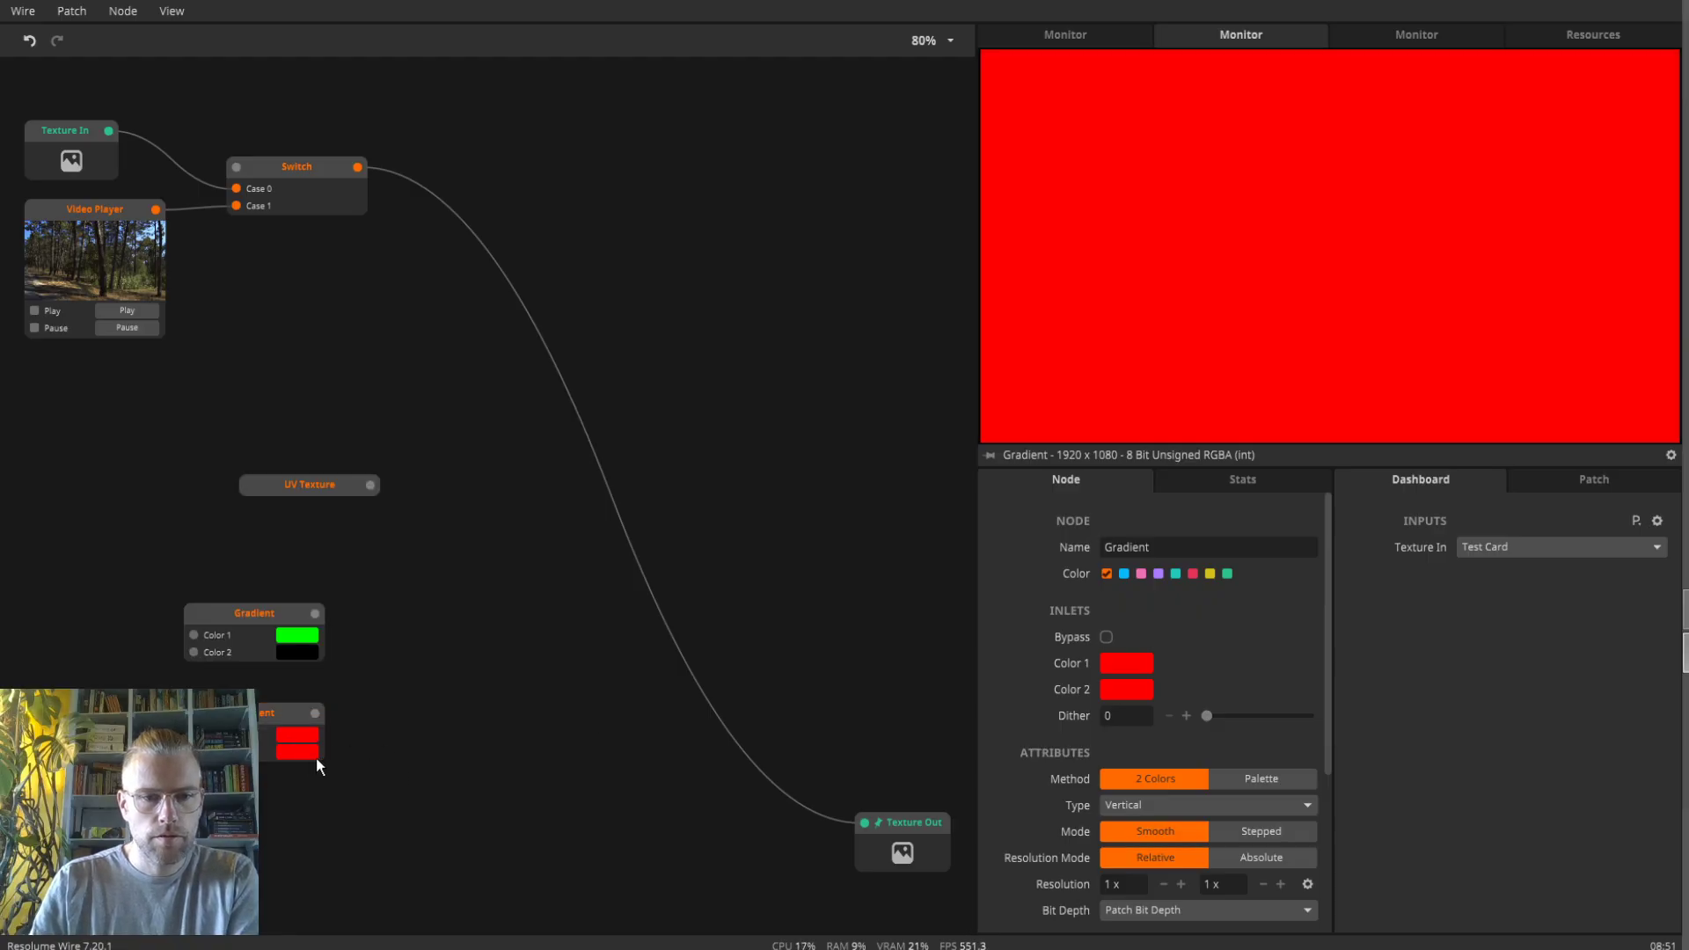
- Set the lower Gradient's Type to Horizontal and its Color 2 to black
left_click(1164, 804)
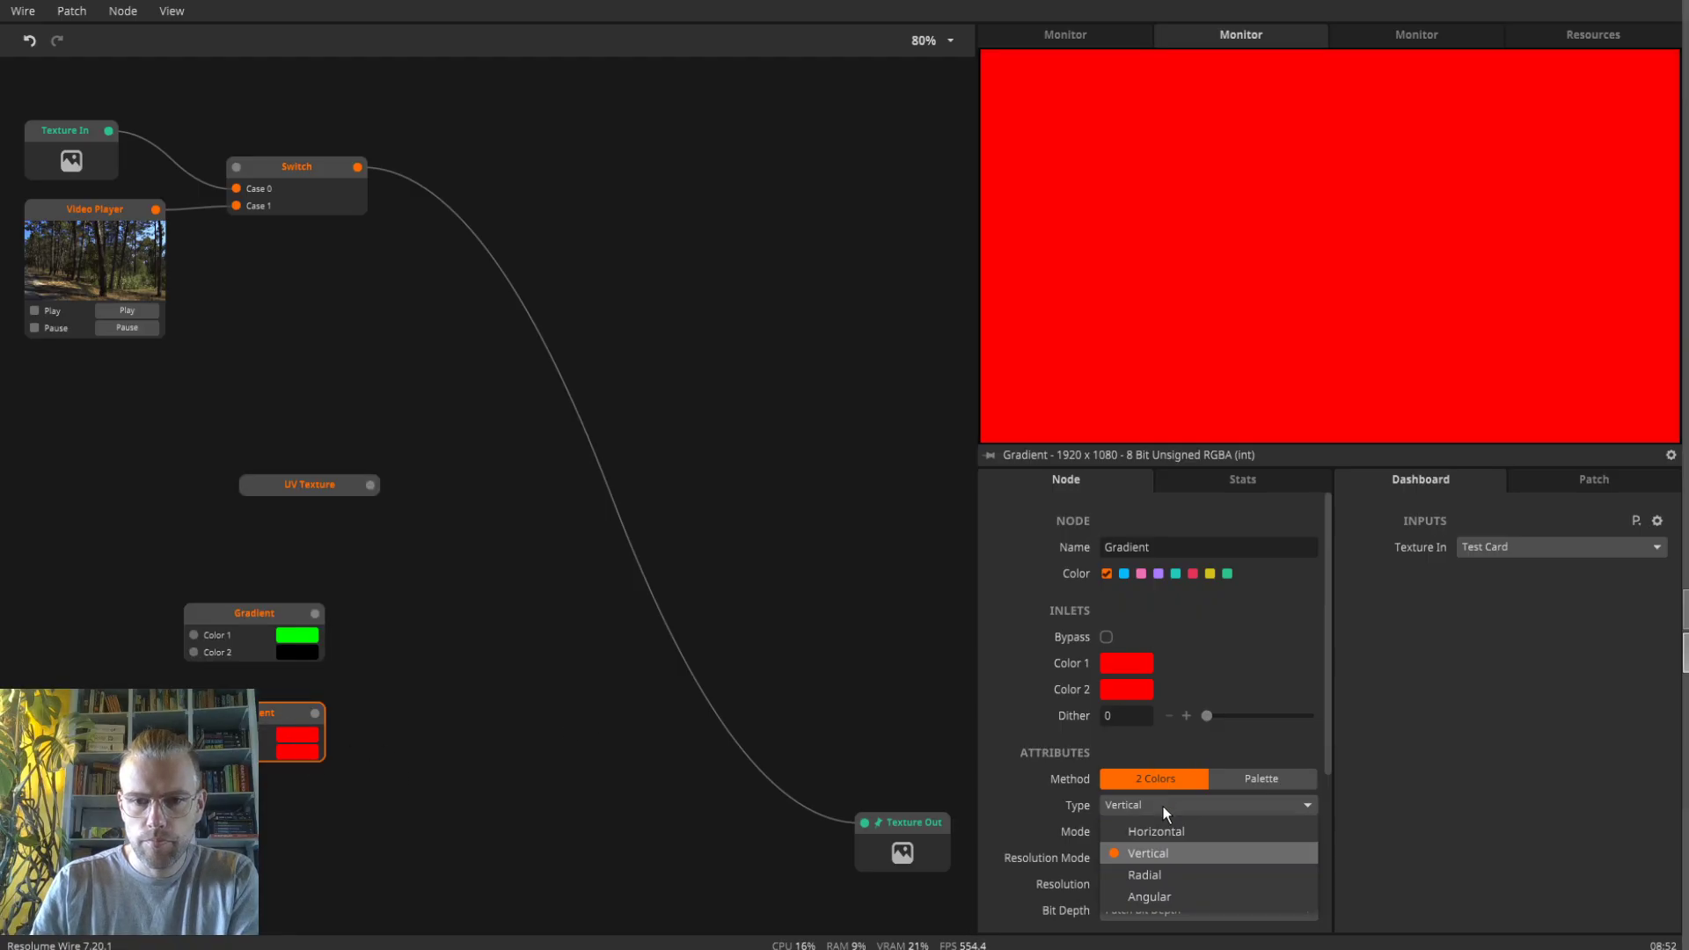
left_click(1149, 833)
left_click(310, 752)
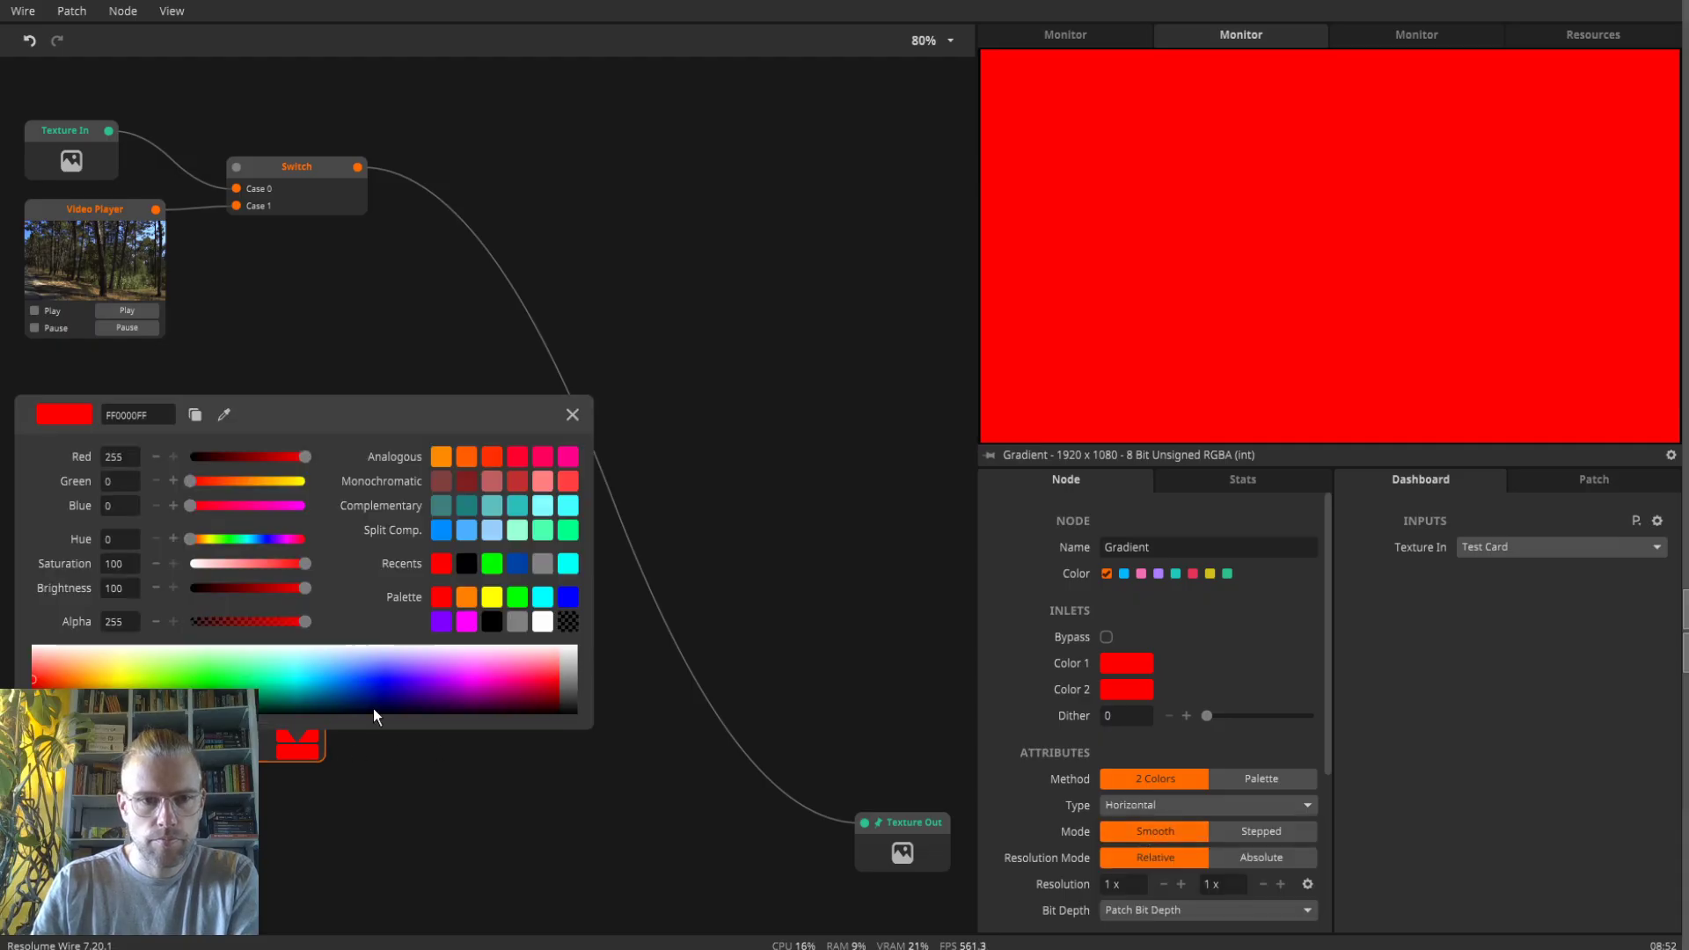
left_click(466, 565)
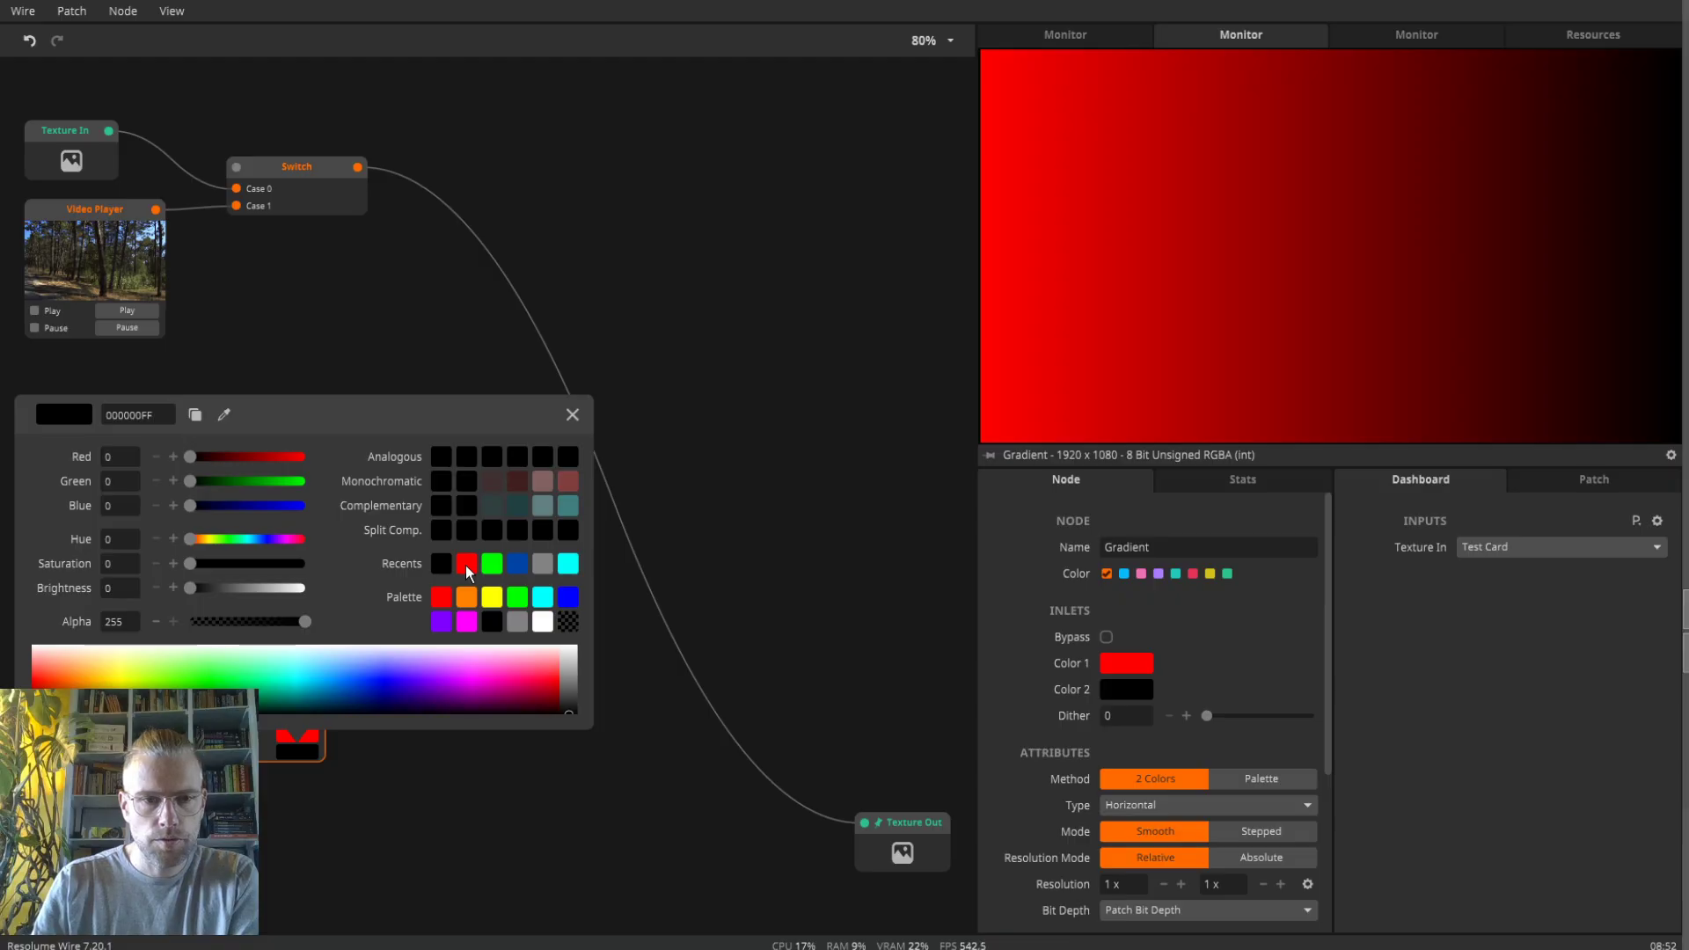
left_click(466, 565)
left_click(463, 563)
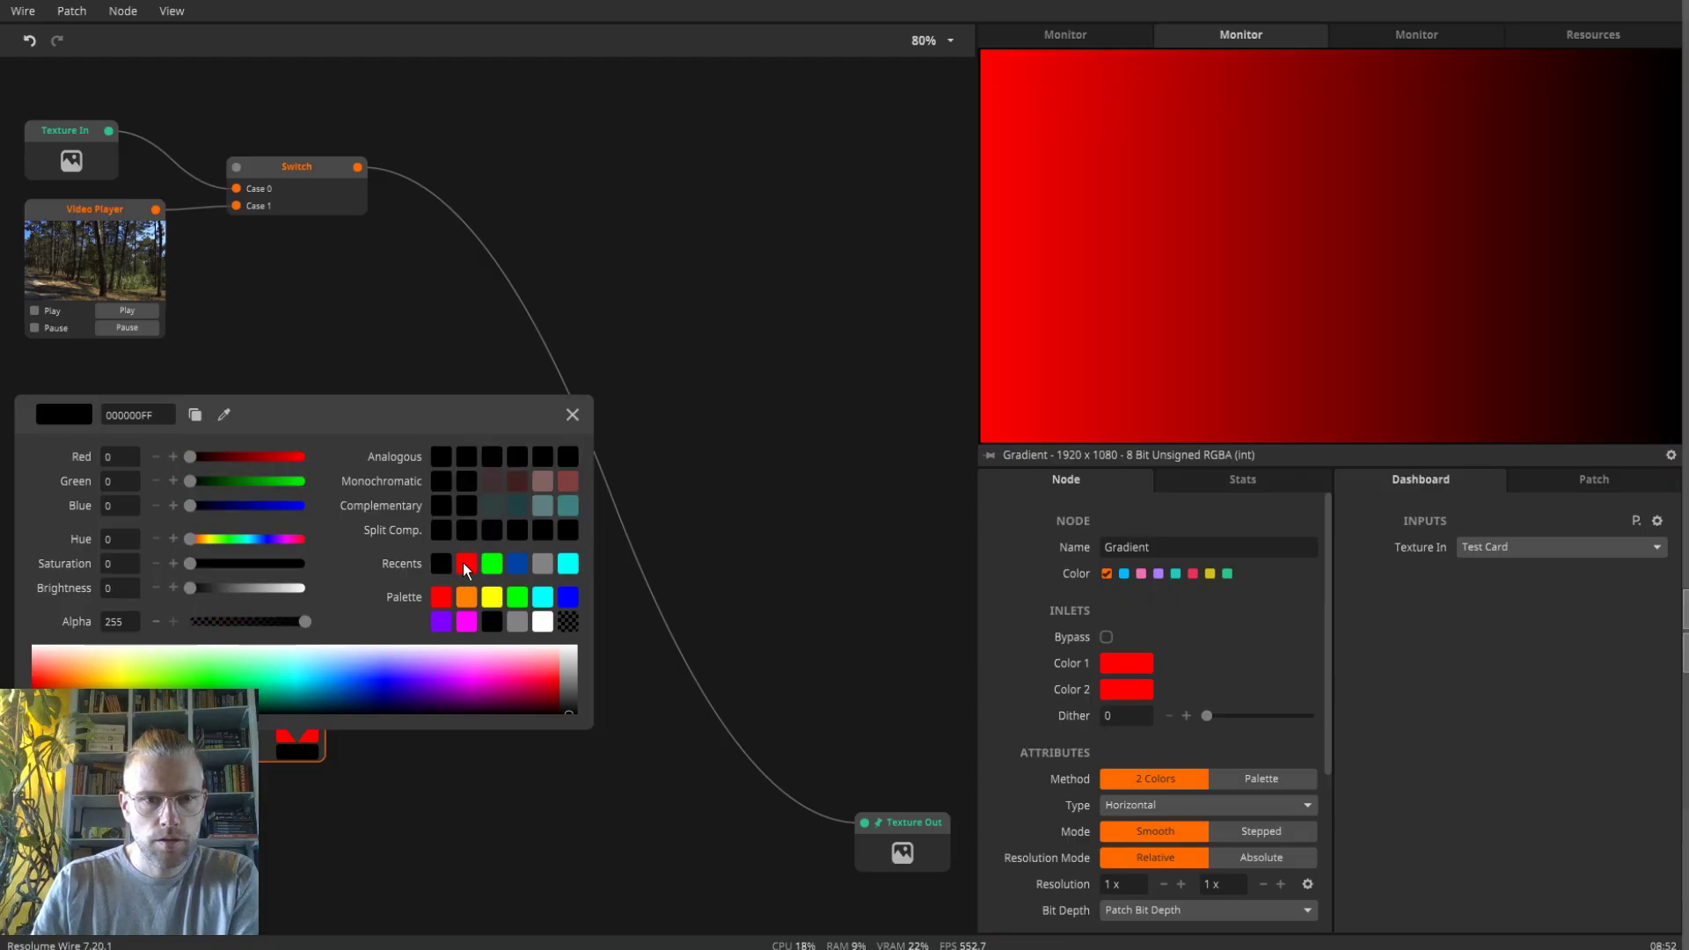
left_click(346, 812)
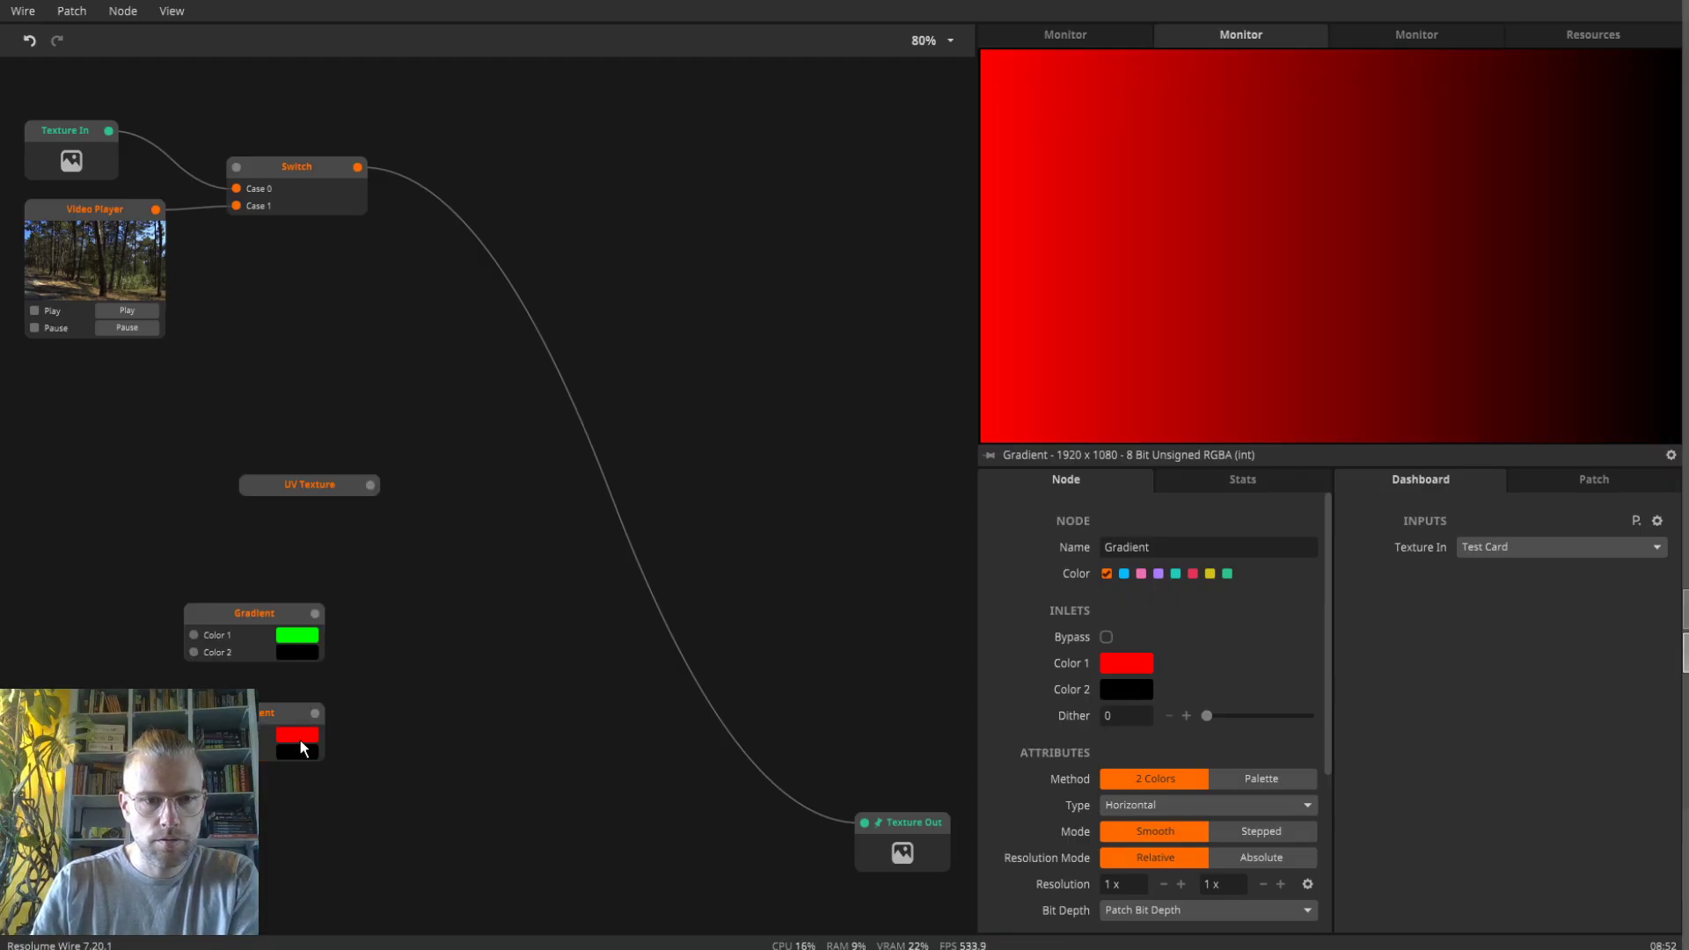
- Swap the lower Gradient's colors by setting Color 1 to black and Color 2 to red
left_click(300, 736)
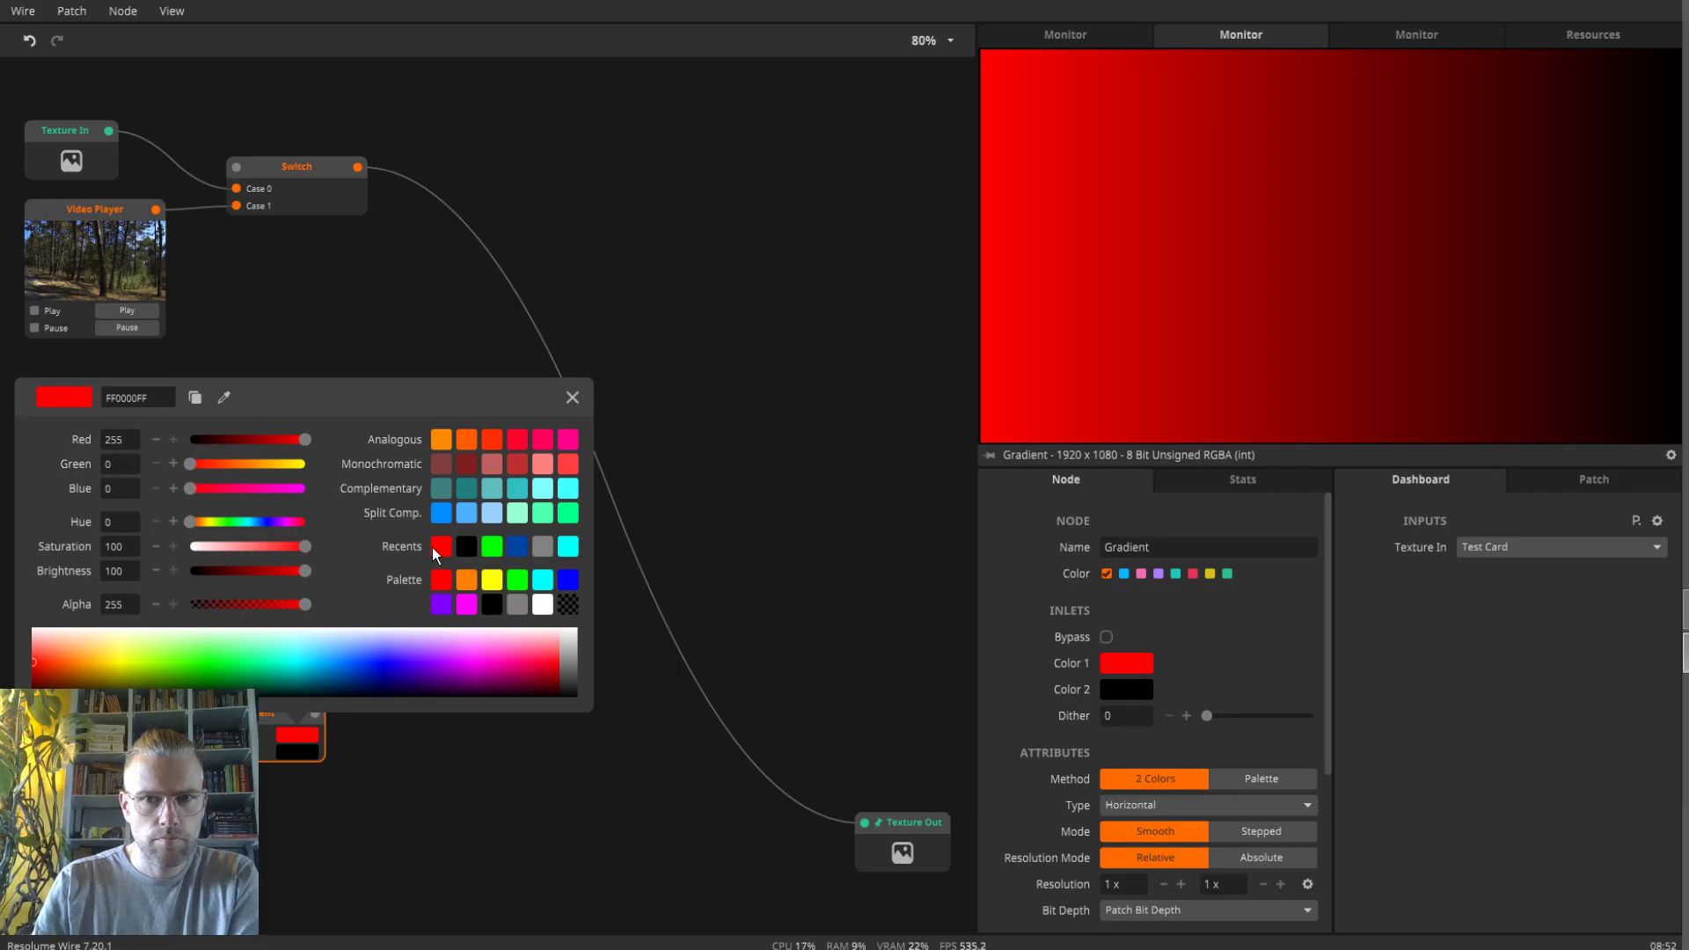
left_click(466, 547)
left_click(313, 833)
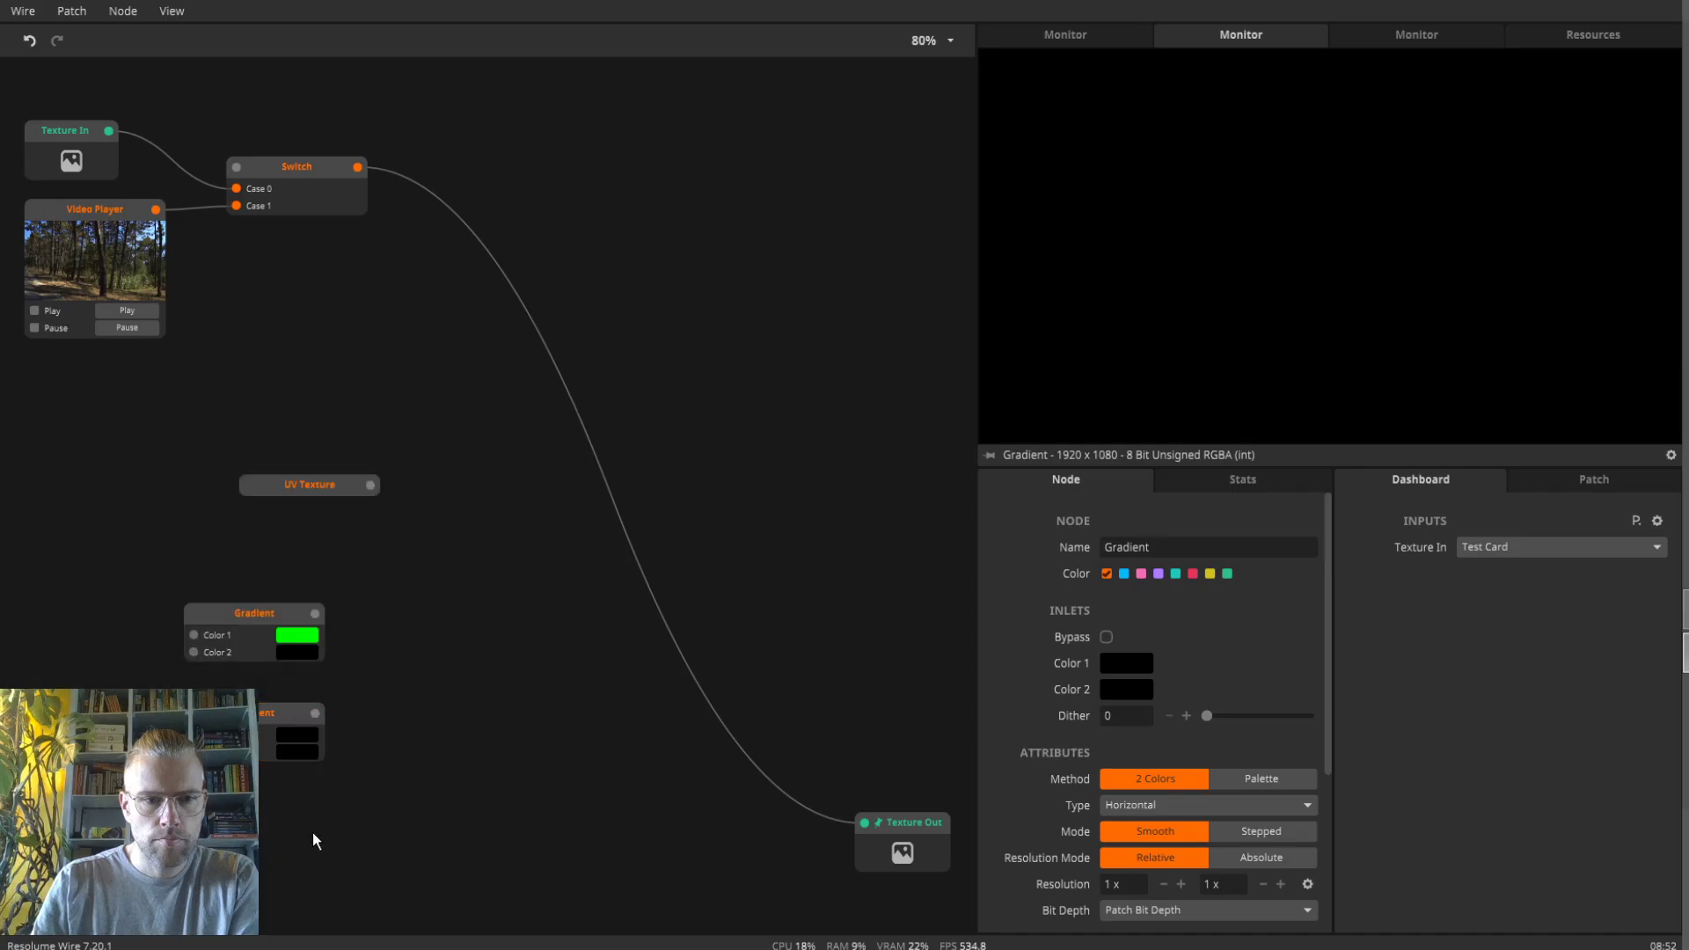
left_click(296, 750)
left_click(467, 563)
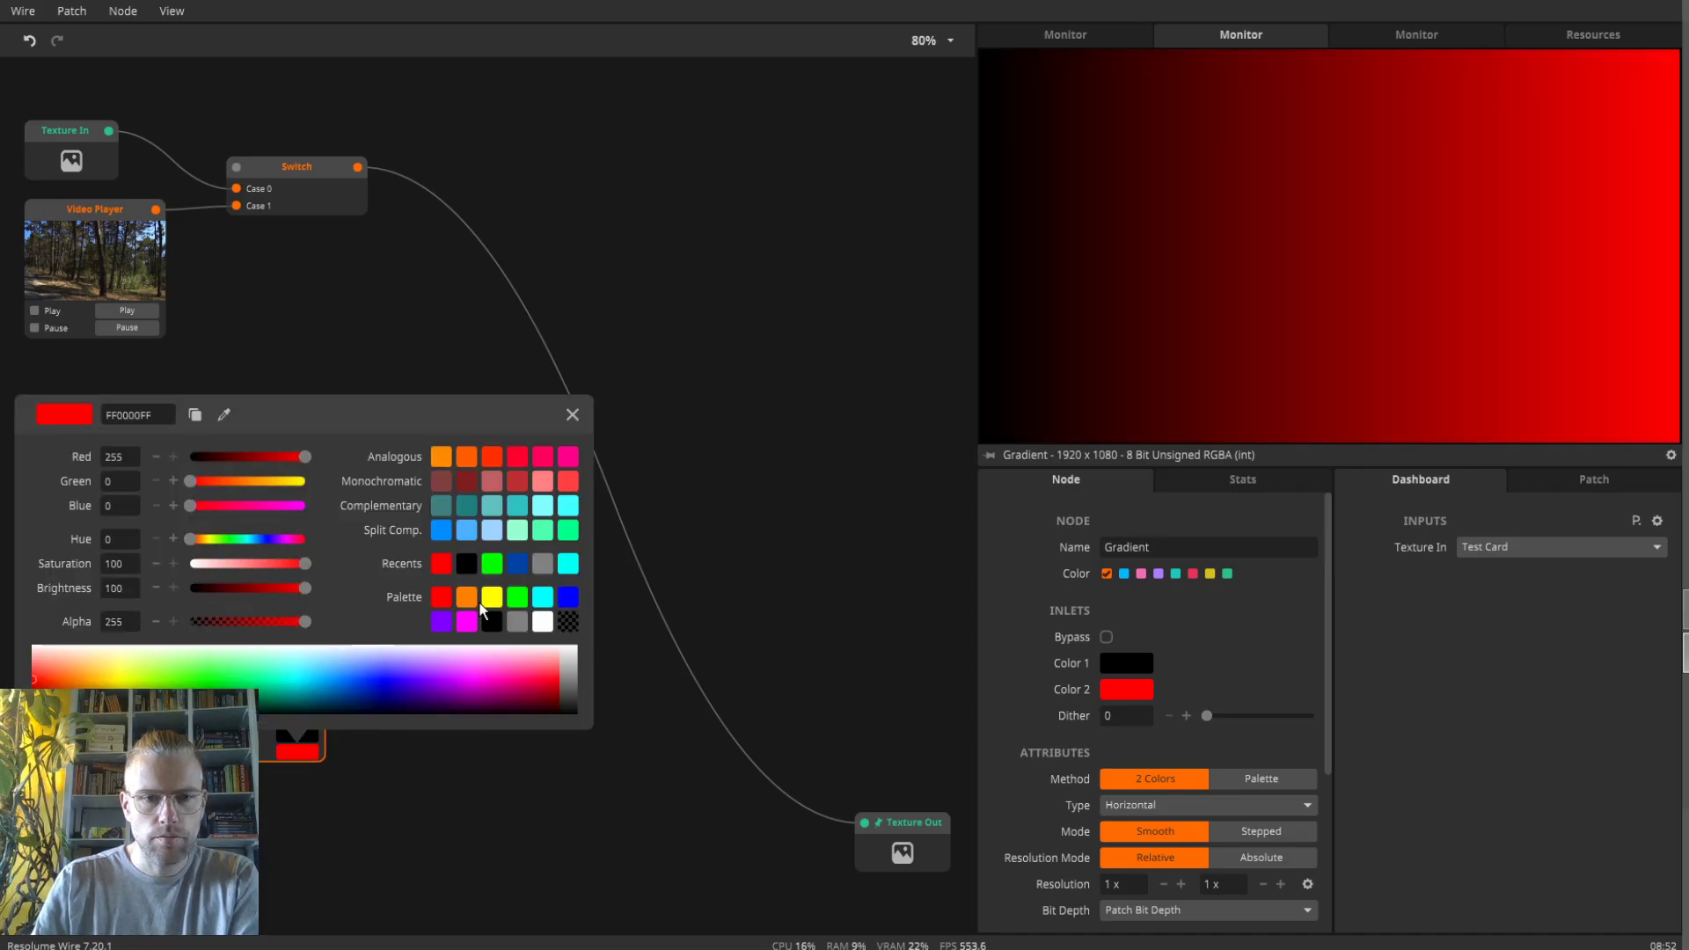
left_click(505, 800)
left_click(506, 794)
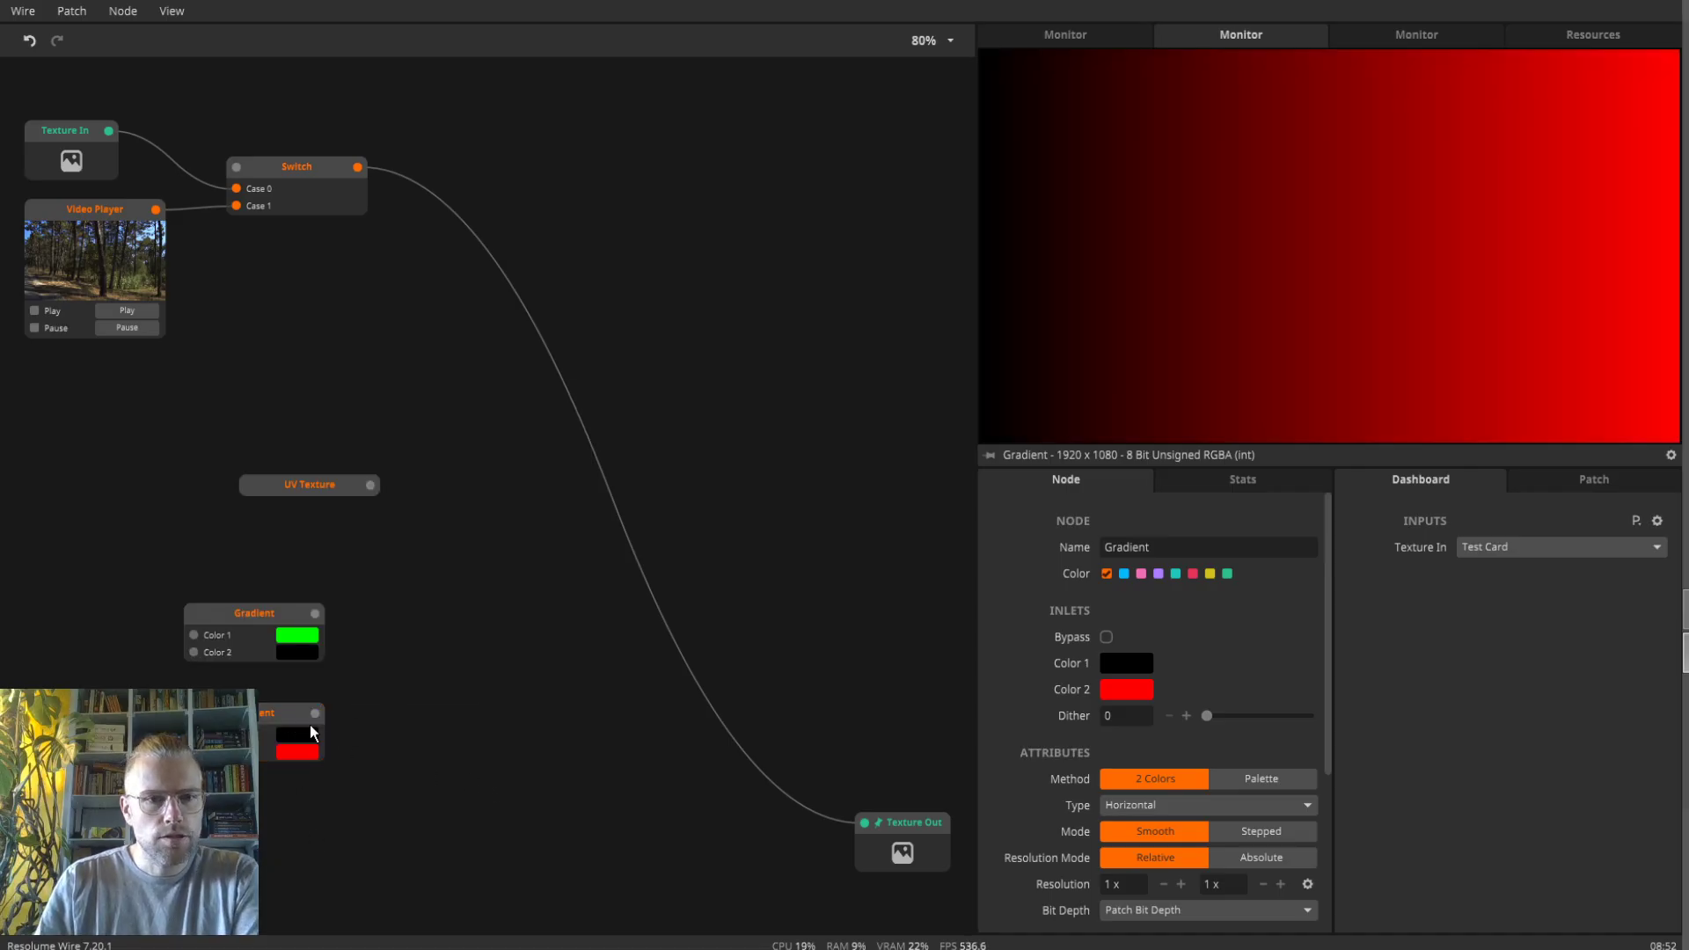
- Create an Add node with the red Gradient on Right and the green Gradient on Left, positioned beside the two gradients
left_click_drag(315, 712, 488, 685)
type("ad")
left_click(489, 625)
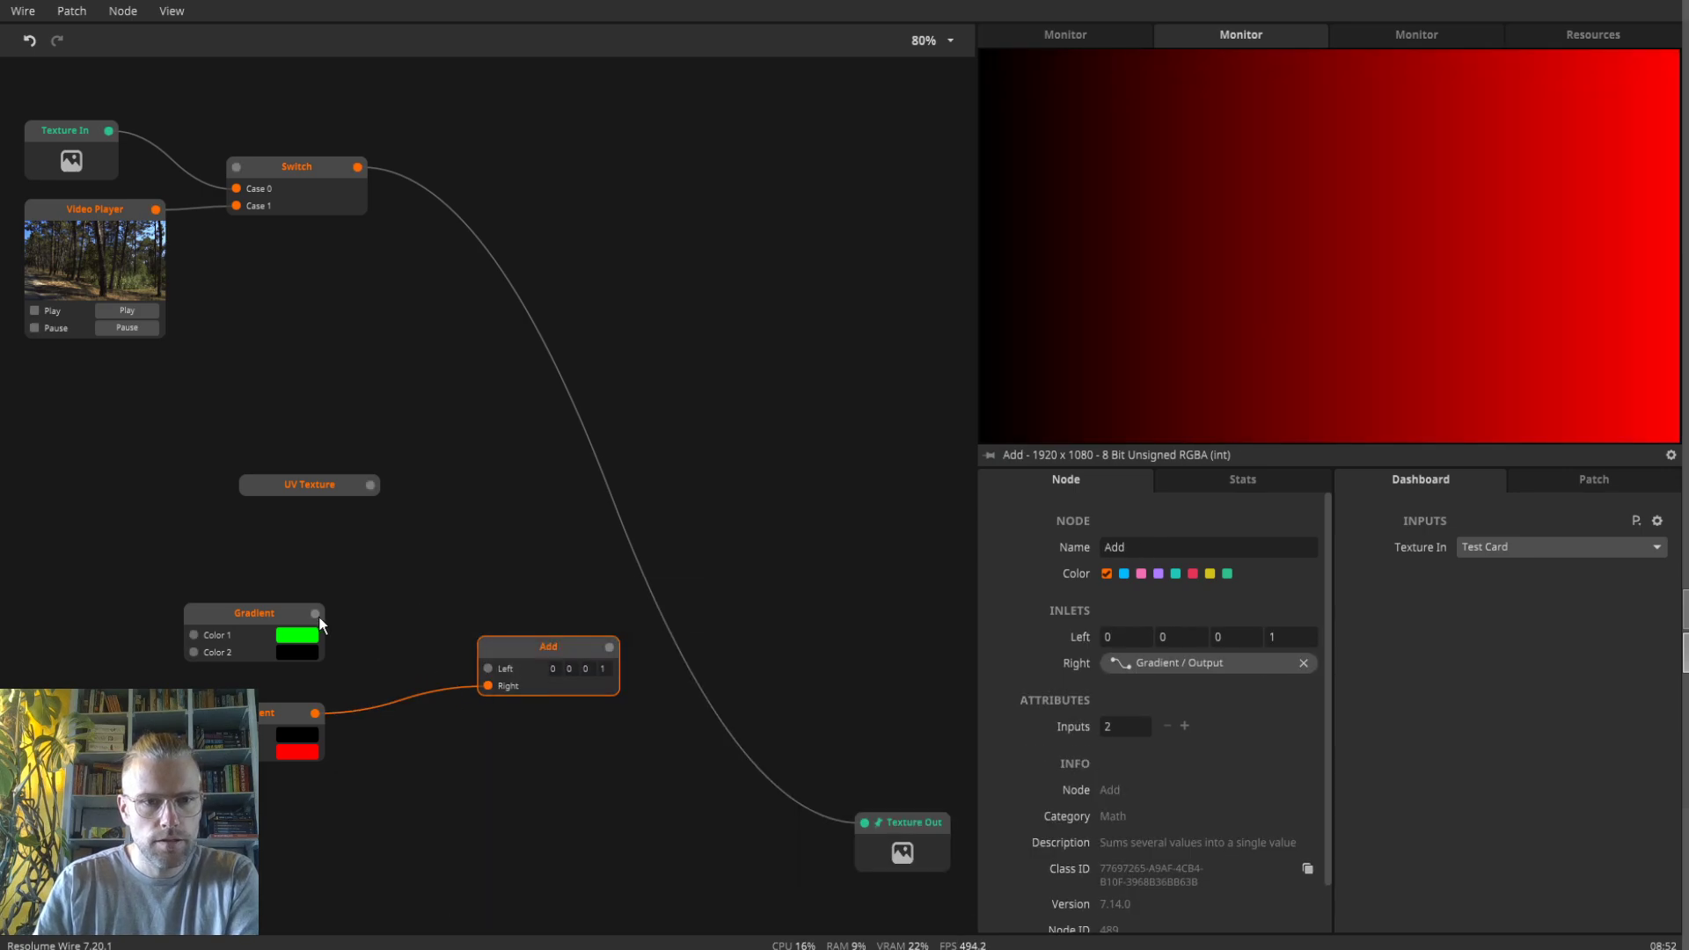
left_click_drag(319, 616, 489, 669)
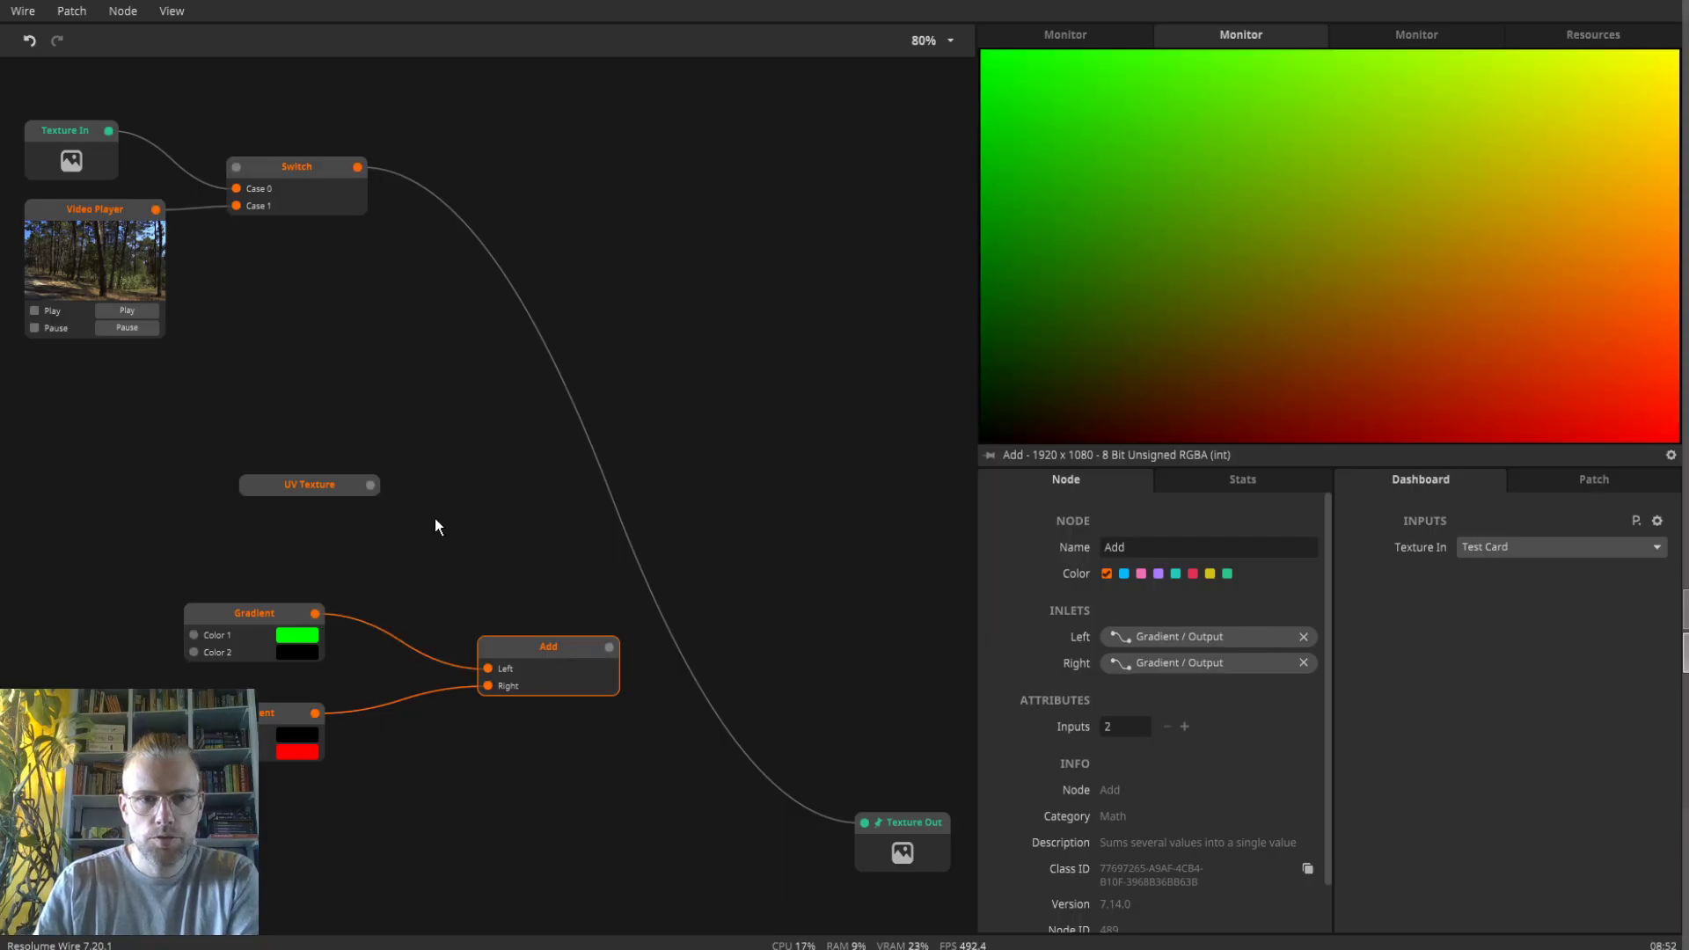
left_click(325, 491)
left_click(560, 667)
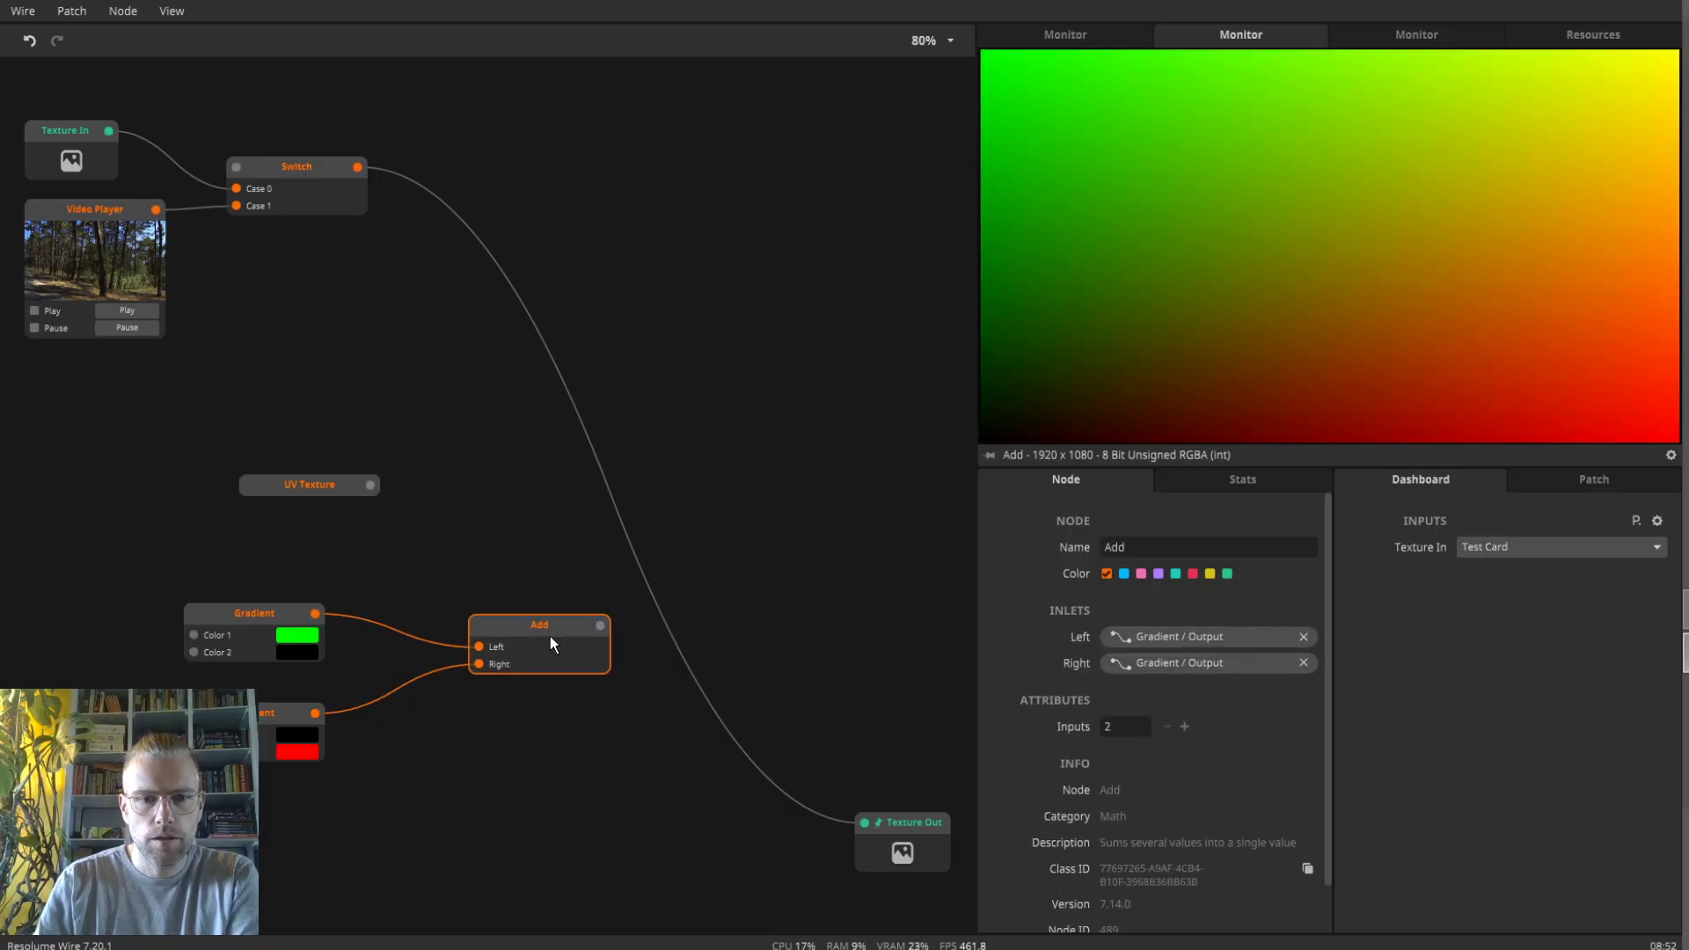
mouse_move(549, 667)
left_mouse_down()
mouse_move(531, 648)
mouse_move(522, 661)
left_mouse_up()
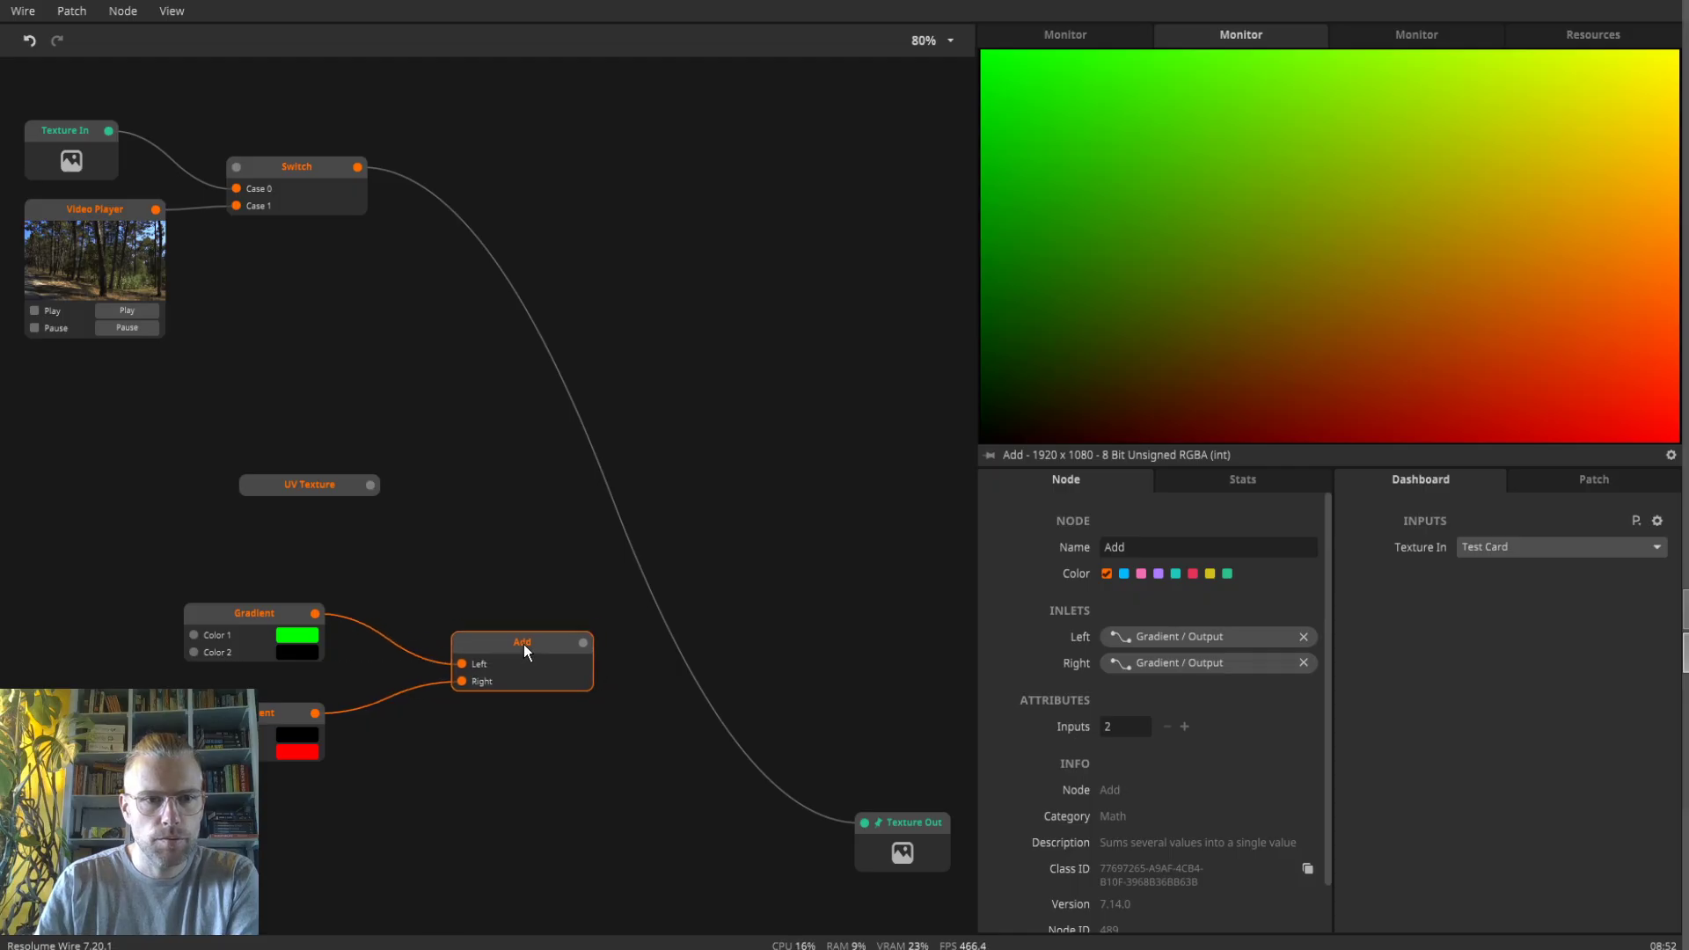
- Change the red Gradient's Type to Radial
left_click(276, 616)
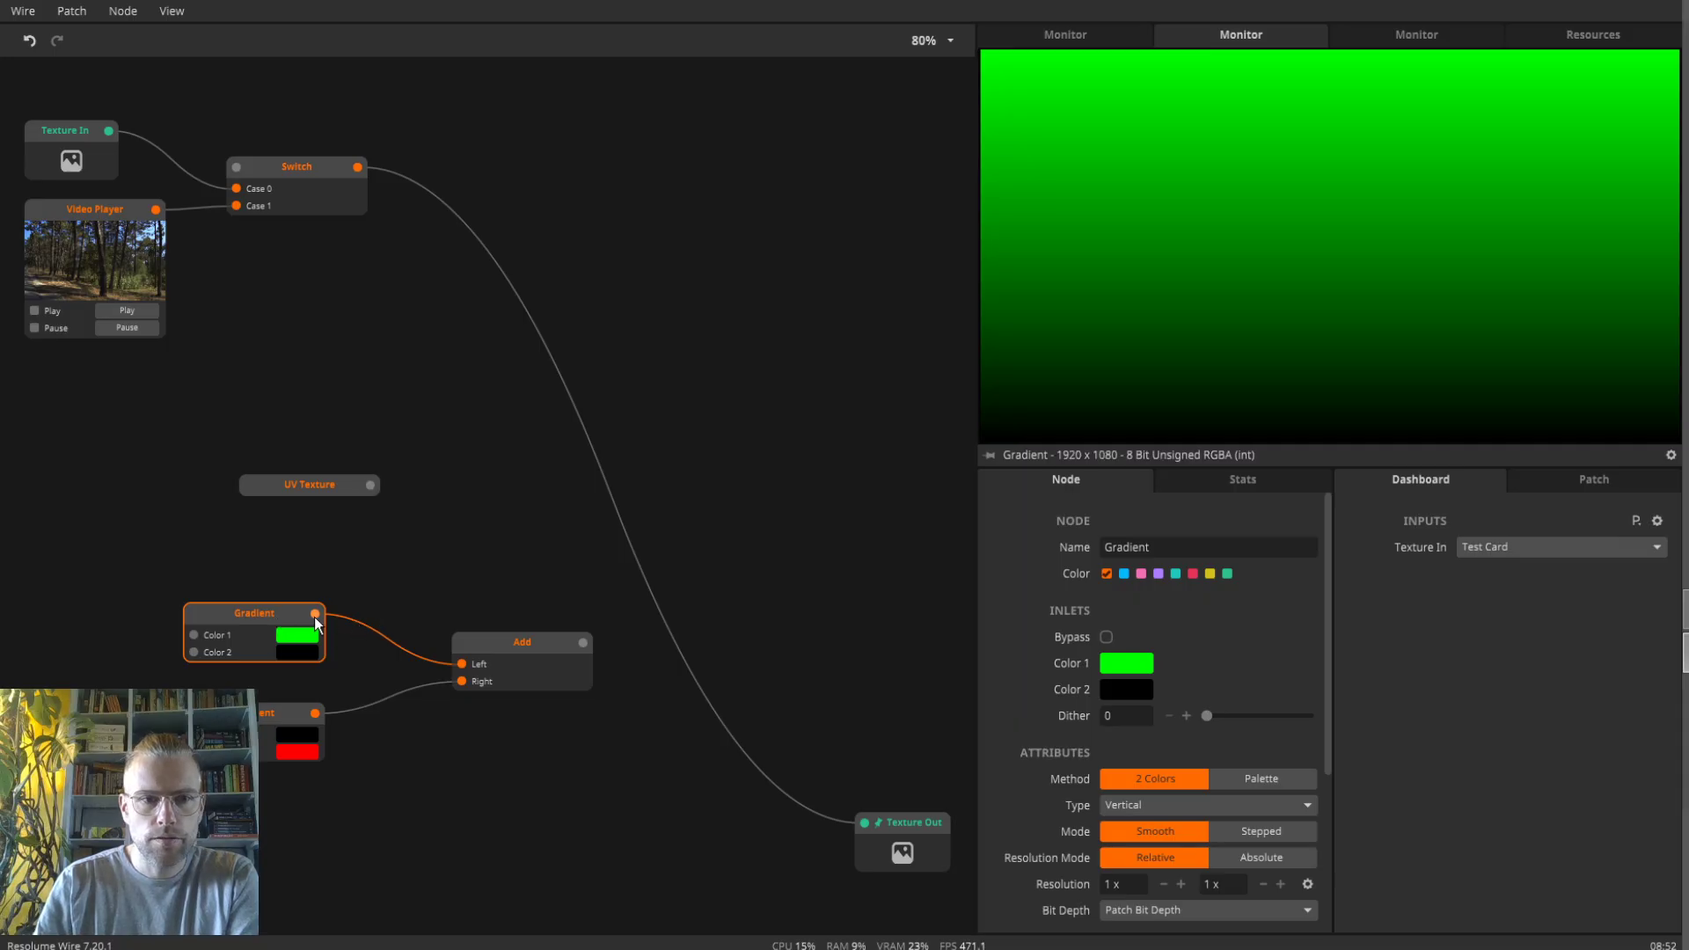
left_click(290, 714)
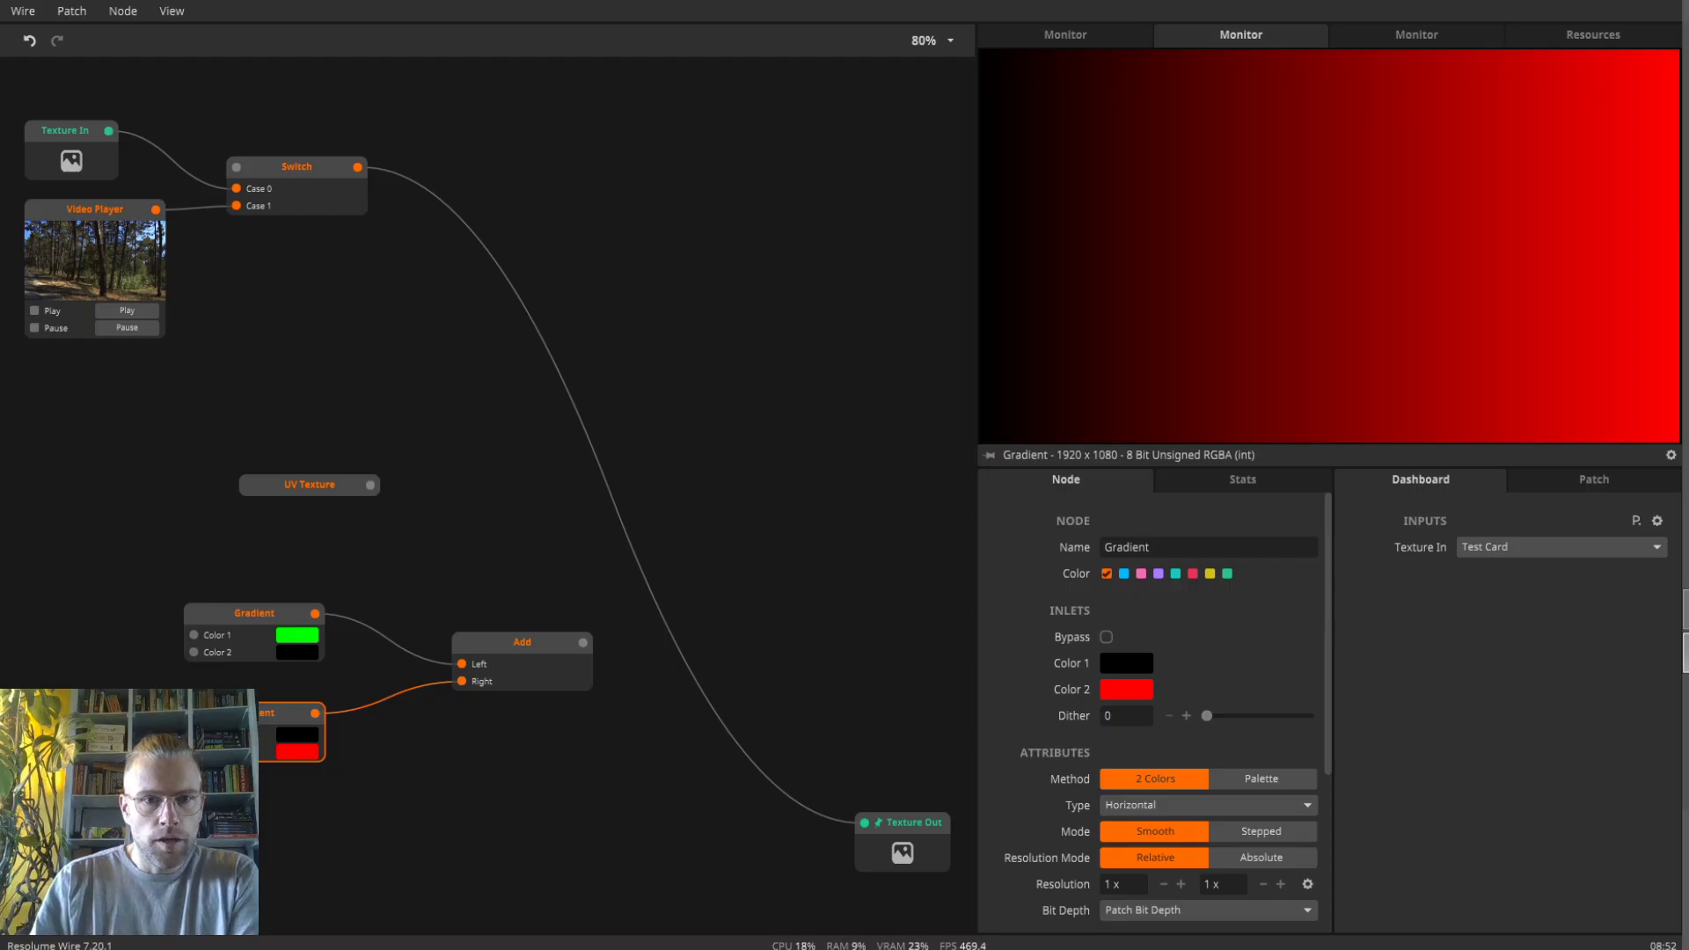
left_click(1153, 804)
left_click(1154, 884)
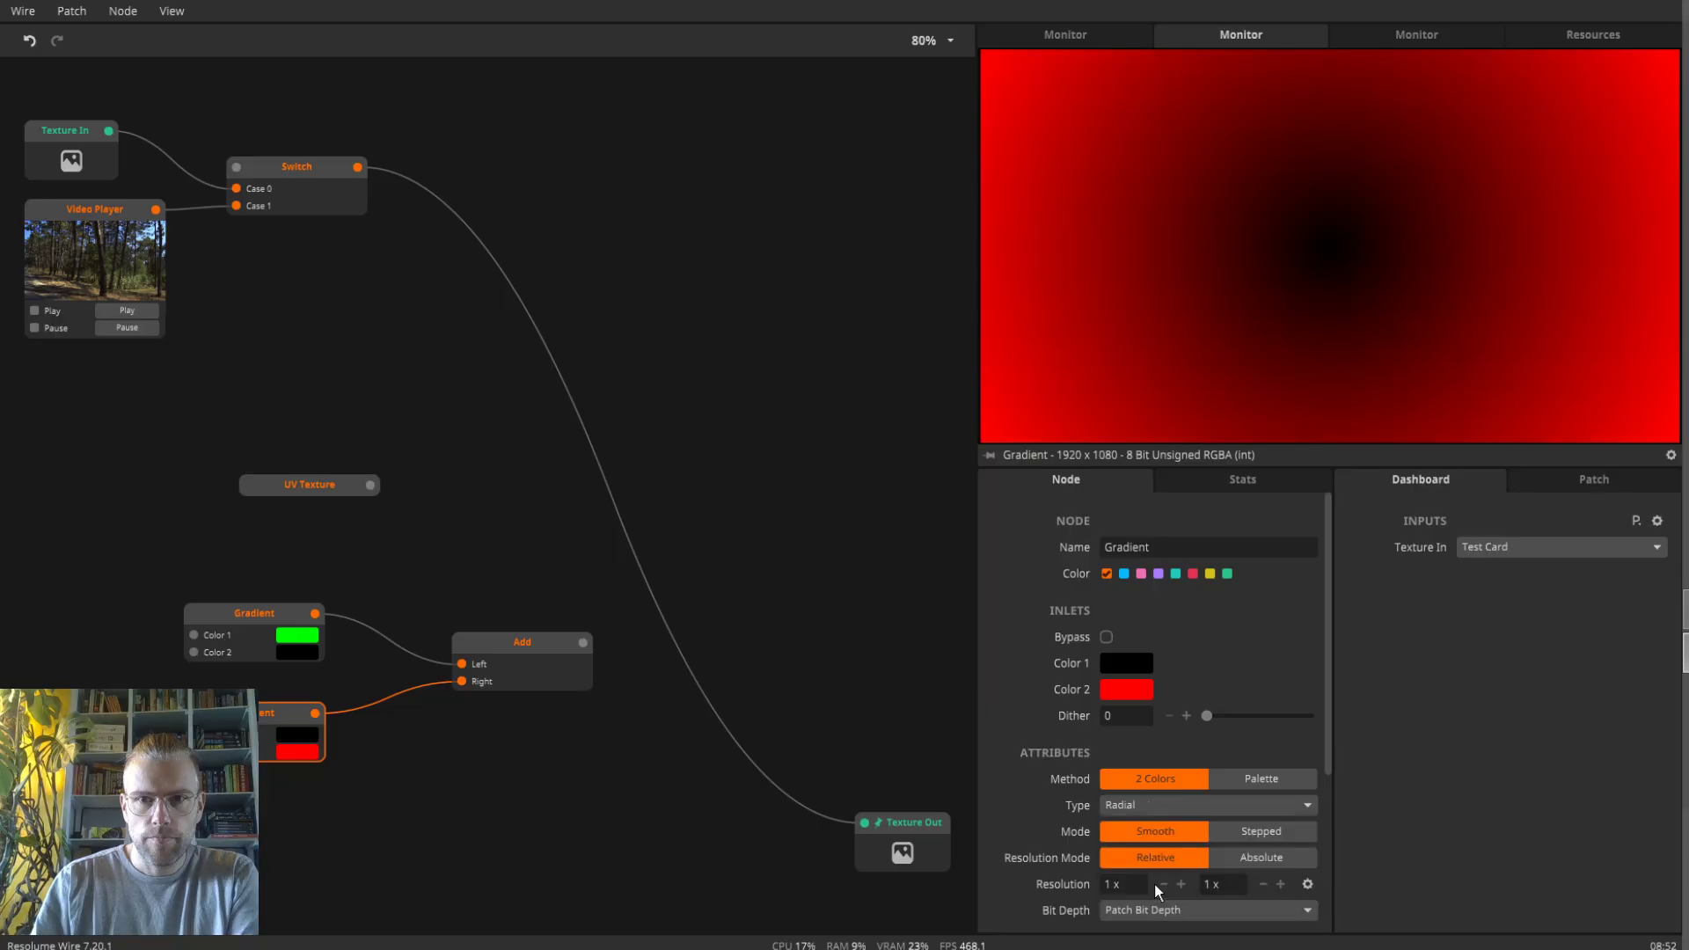
- Add a UV Map node in the empty area beyond the Add node
double_click(707, 574)
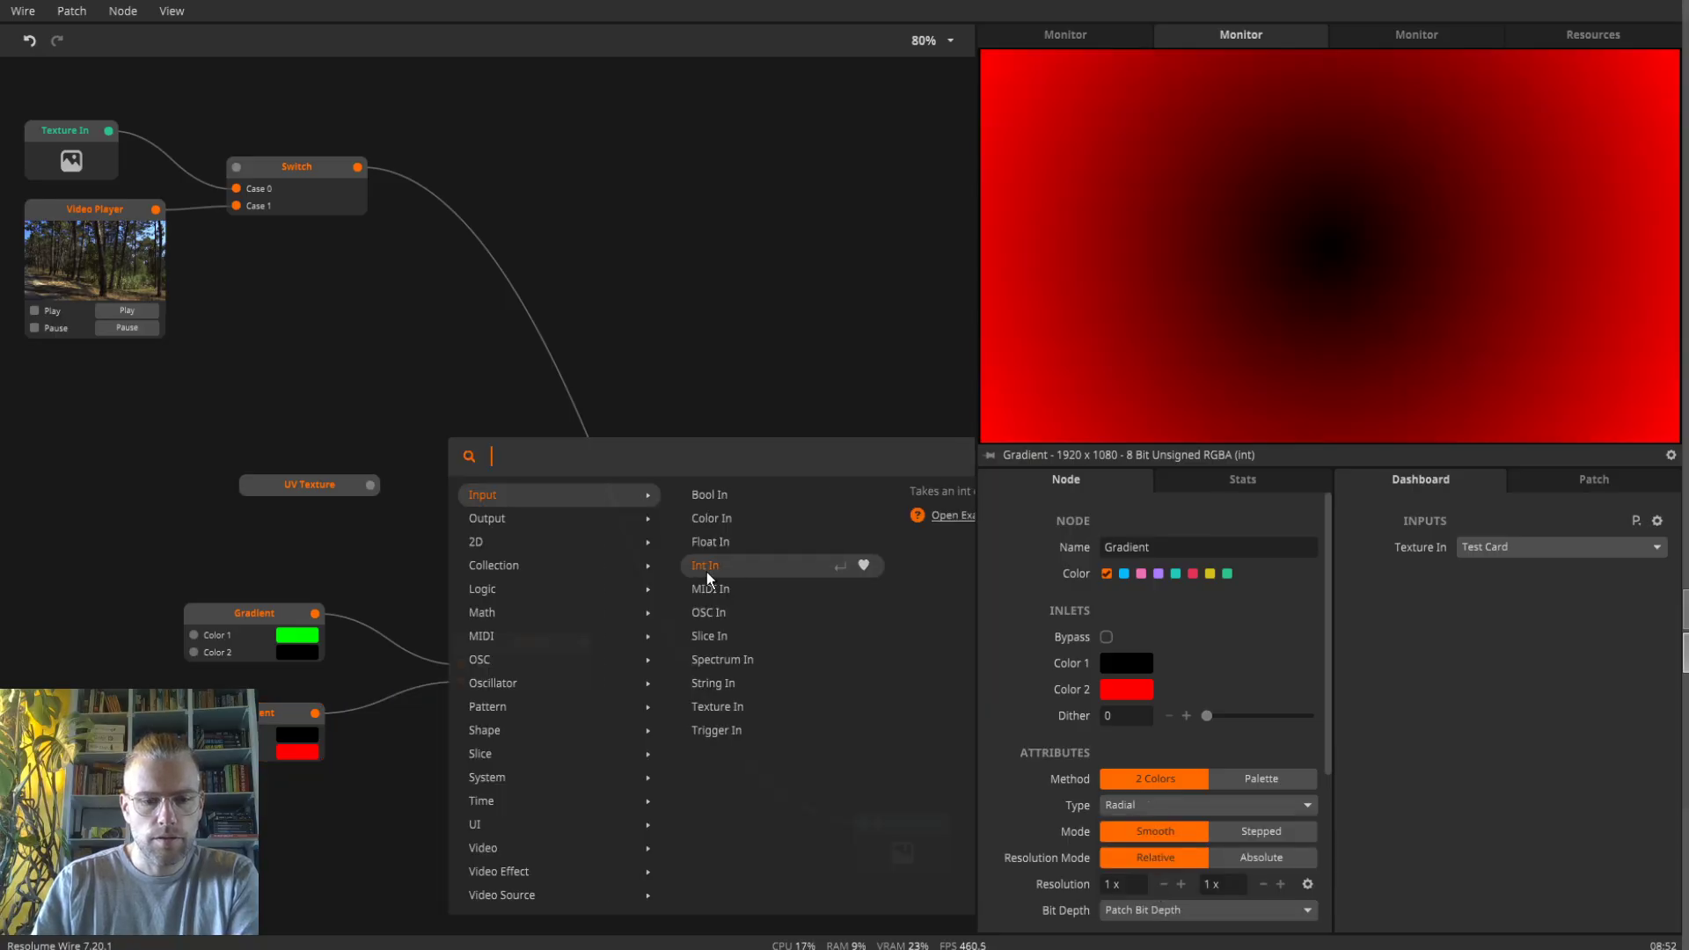
type("u")
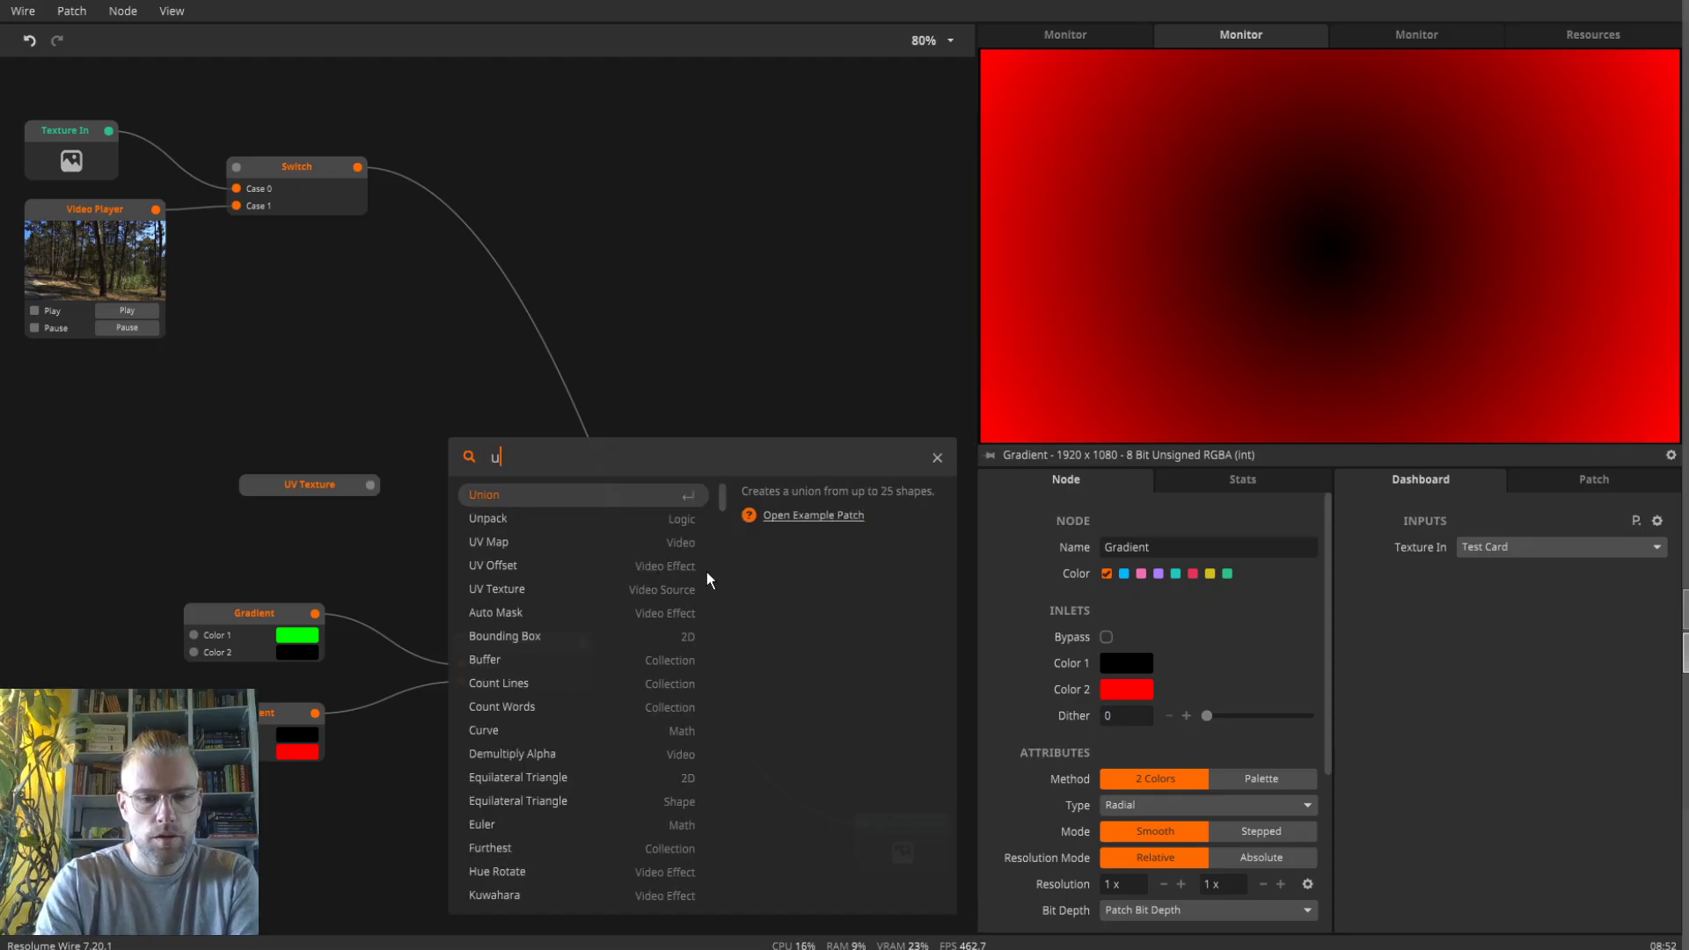
type("v")
key("Down")
key("Up")
key("Return")
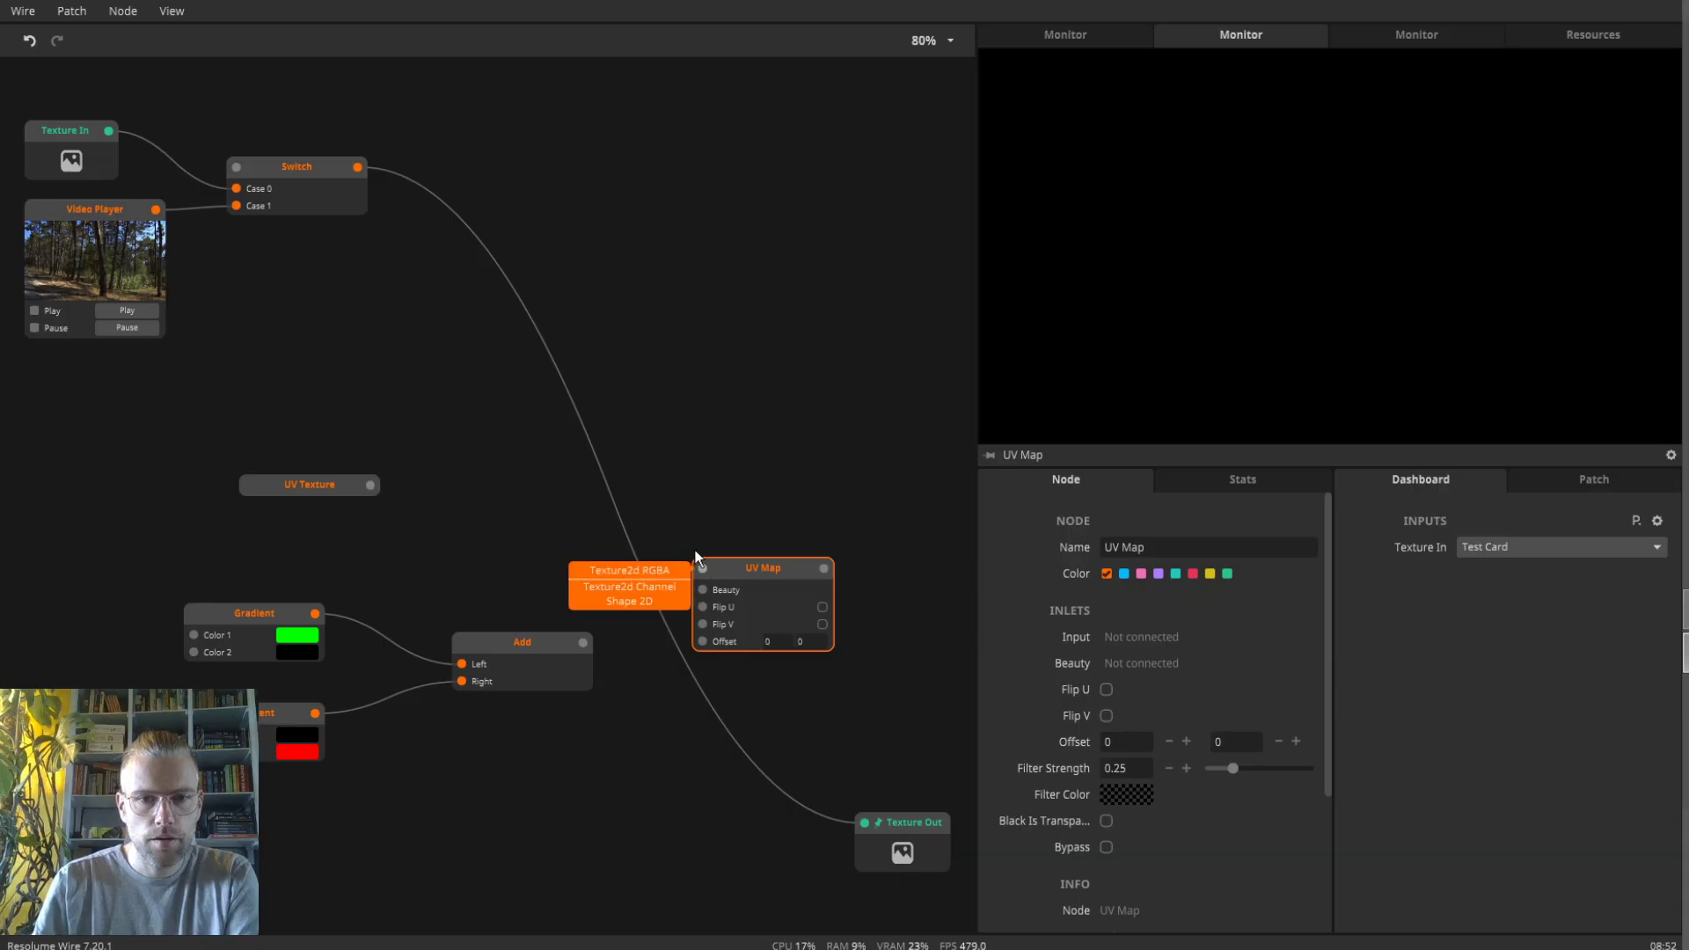
- Connect Add to UV Map's Input, Switch to its Beauty inlet, and UV Map's output to Texture Out
left_click_drag(583, 642, 710, 571)
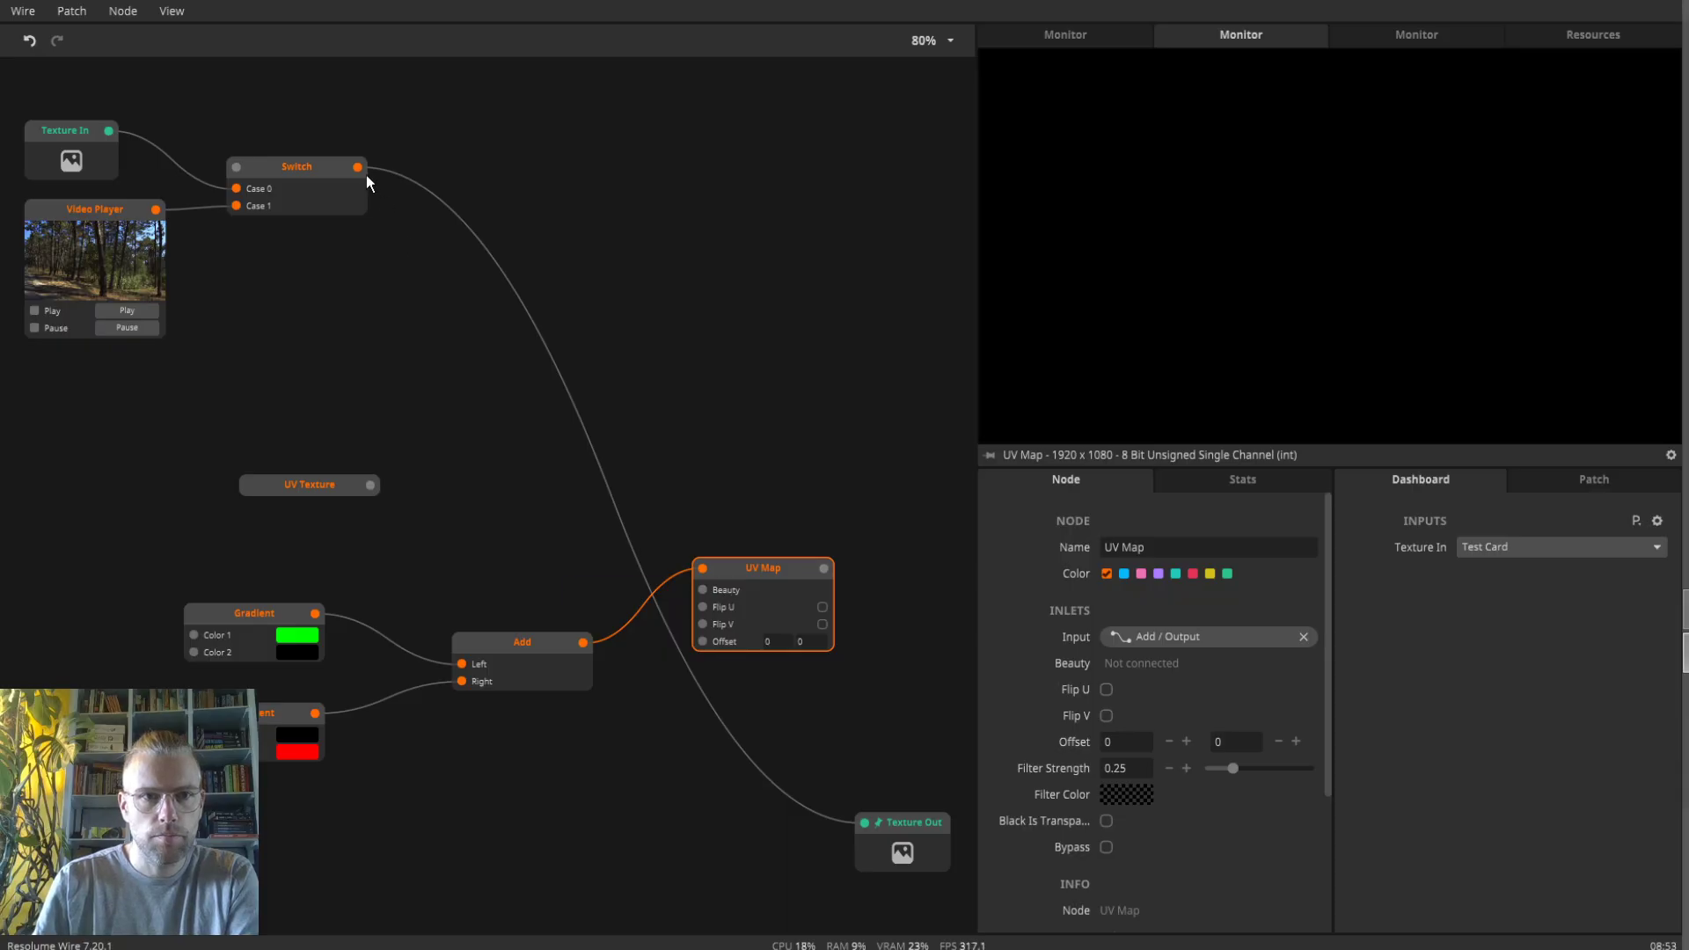
left_click_drag(366, 176, 702, 590)
left_click_drag(822, 568, 866, 823)
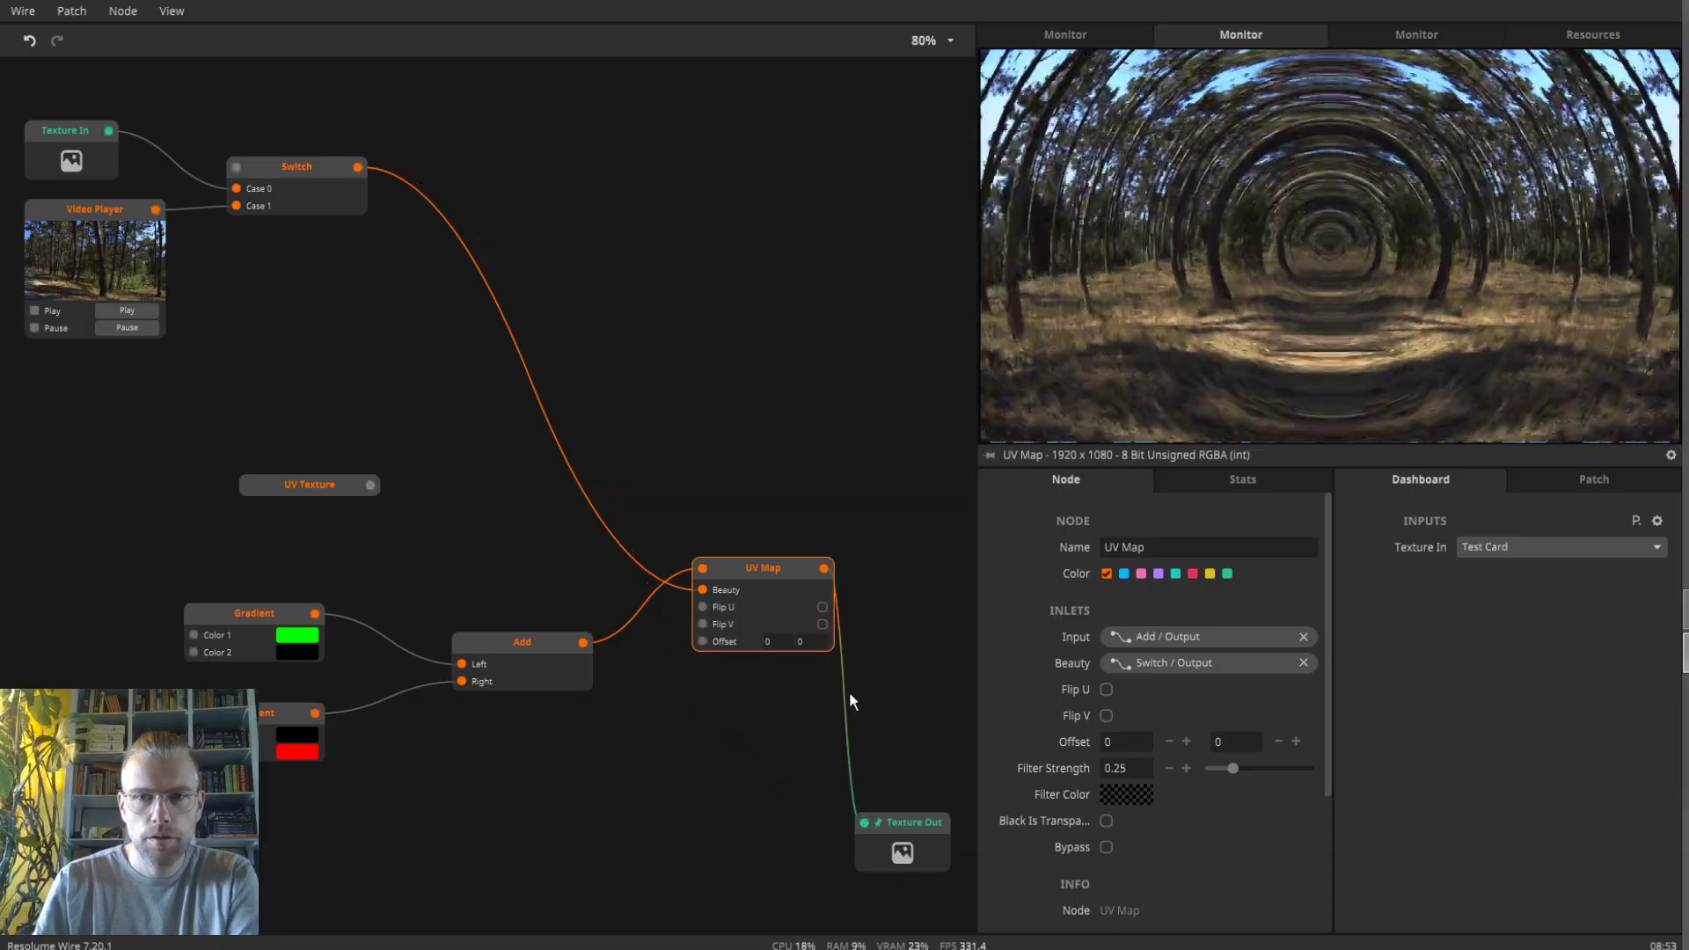
- Try UV Texture in UV Map's Beauty inlet, undo that, and swap it temporarily into Input before reconnecting Add there
left_click_drag(371, 485, 700, 589)
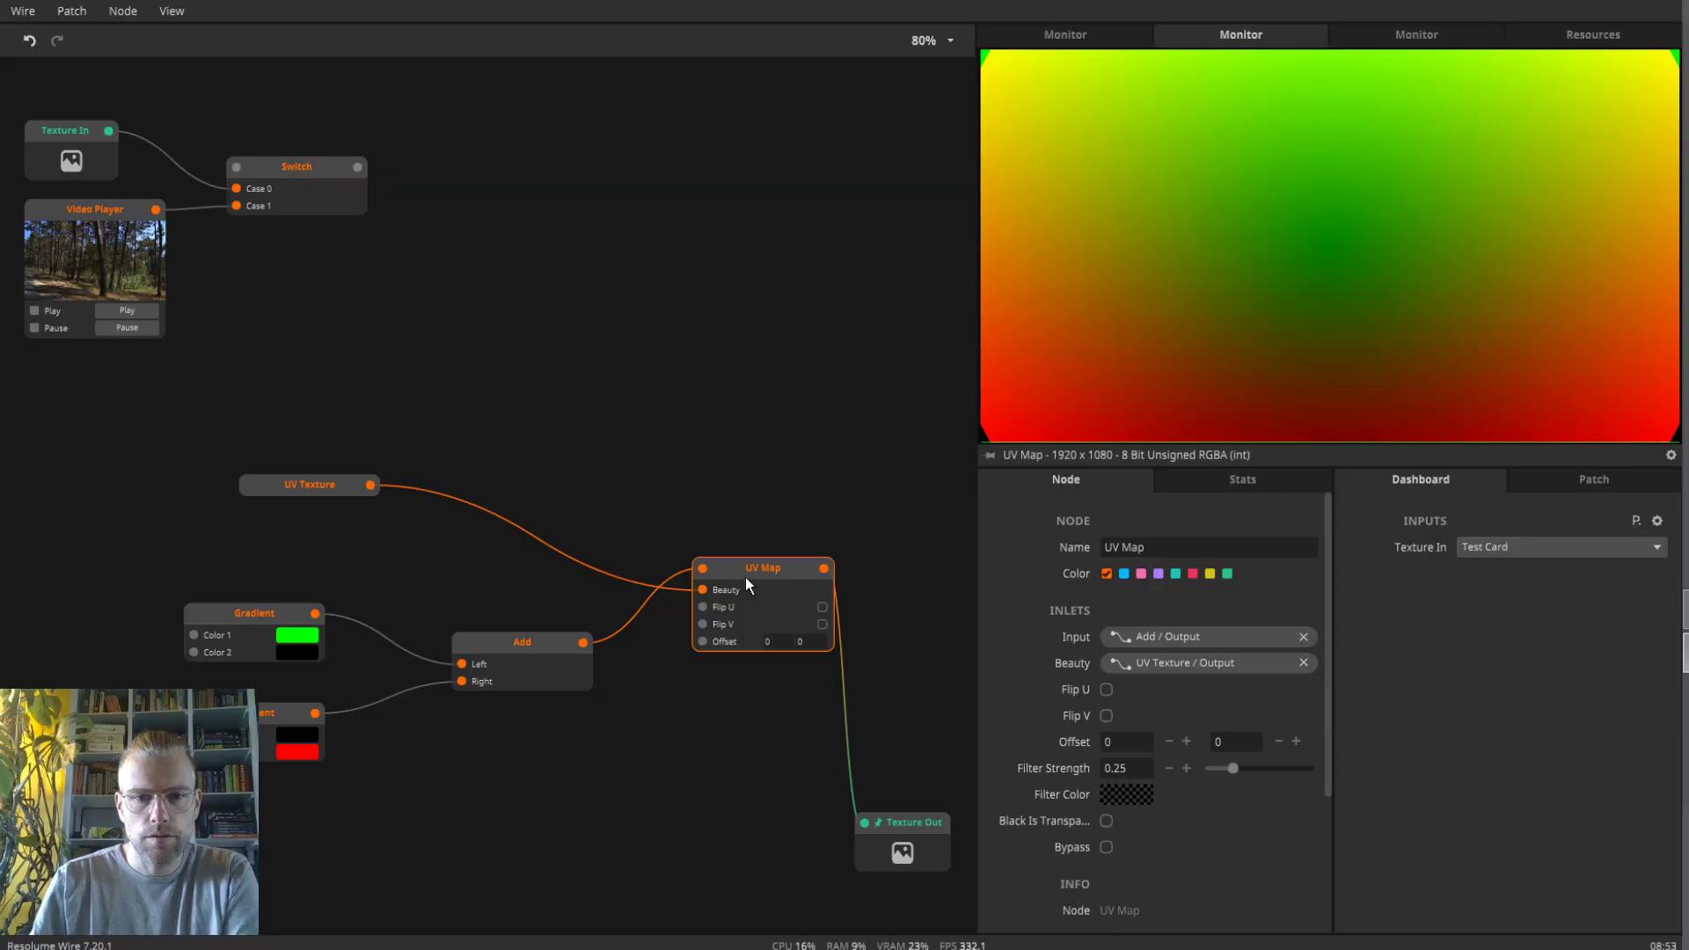
key("ctrl+z")
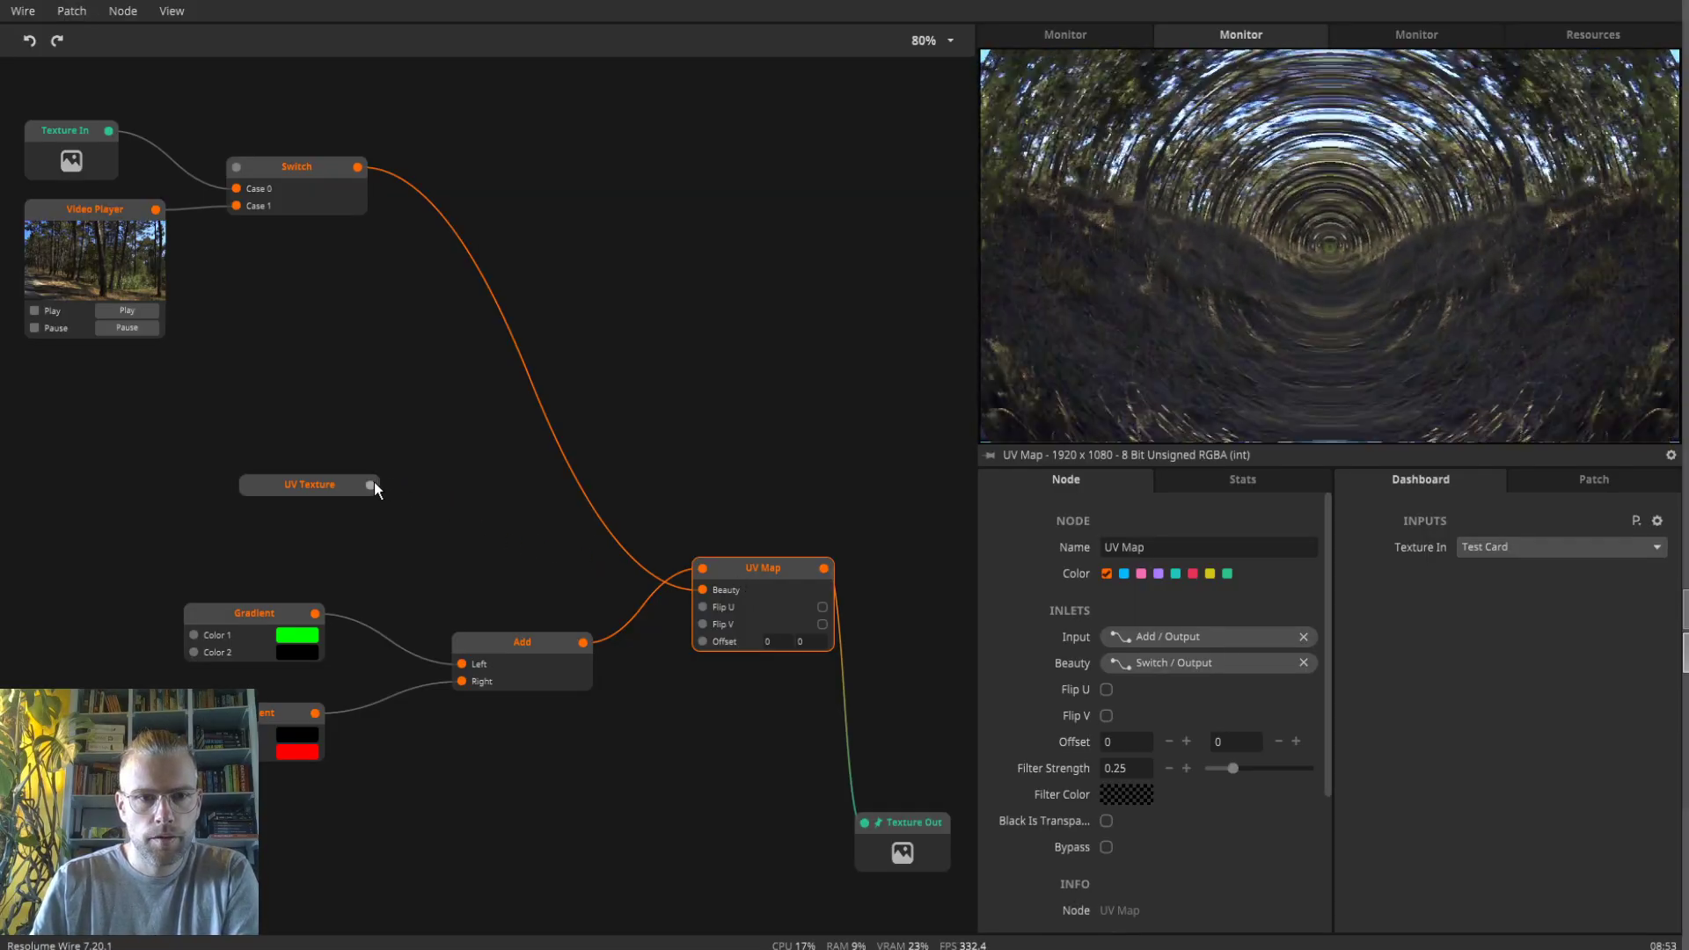
left_click_drag(370, 485, 703, 570)
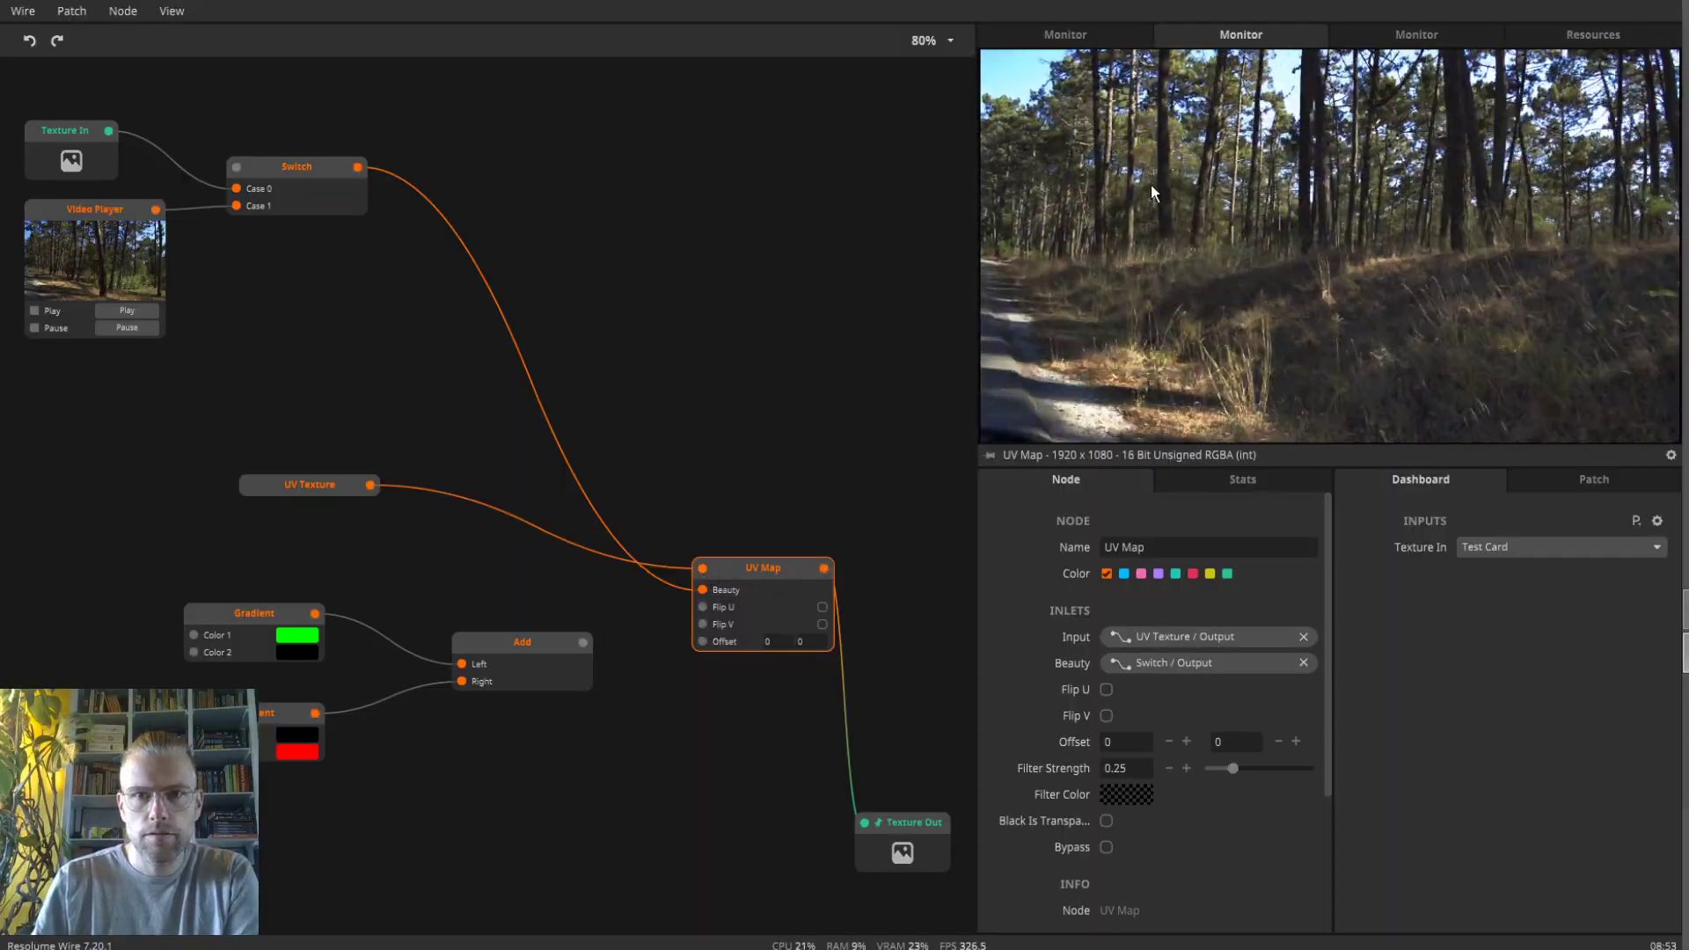
left_click_drag(581, 643, 701, 573)
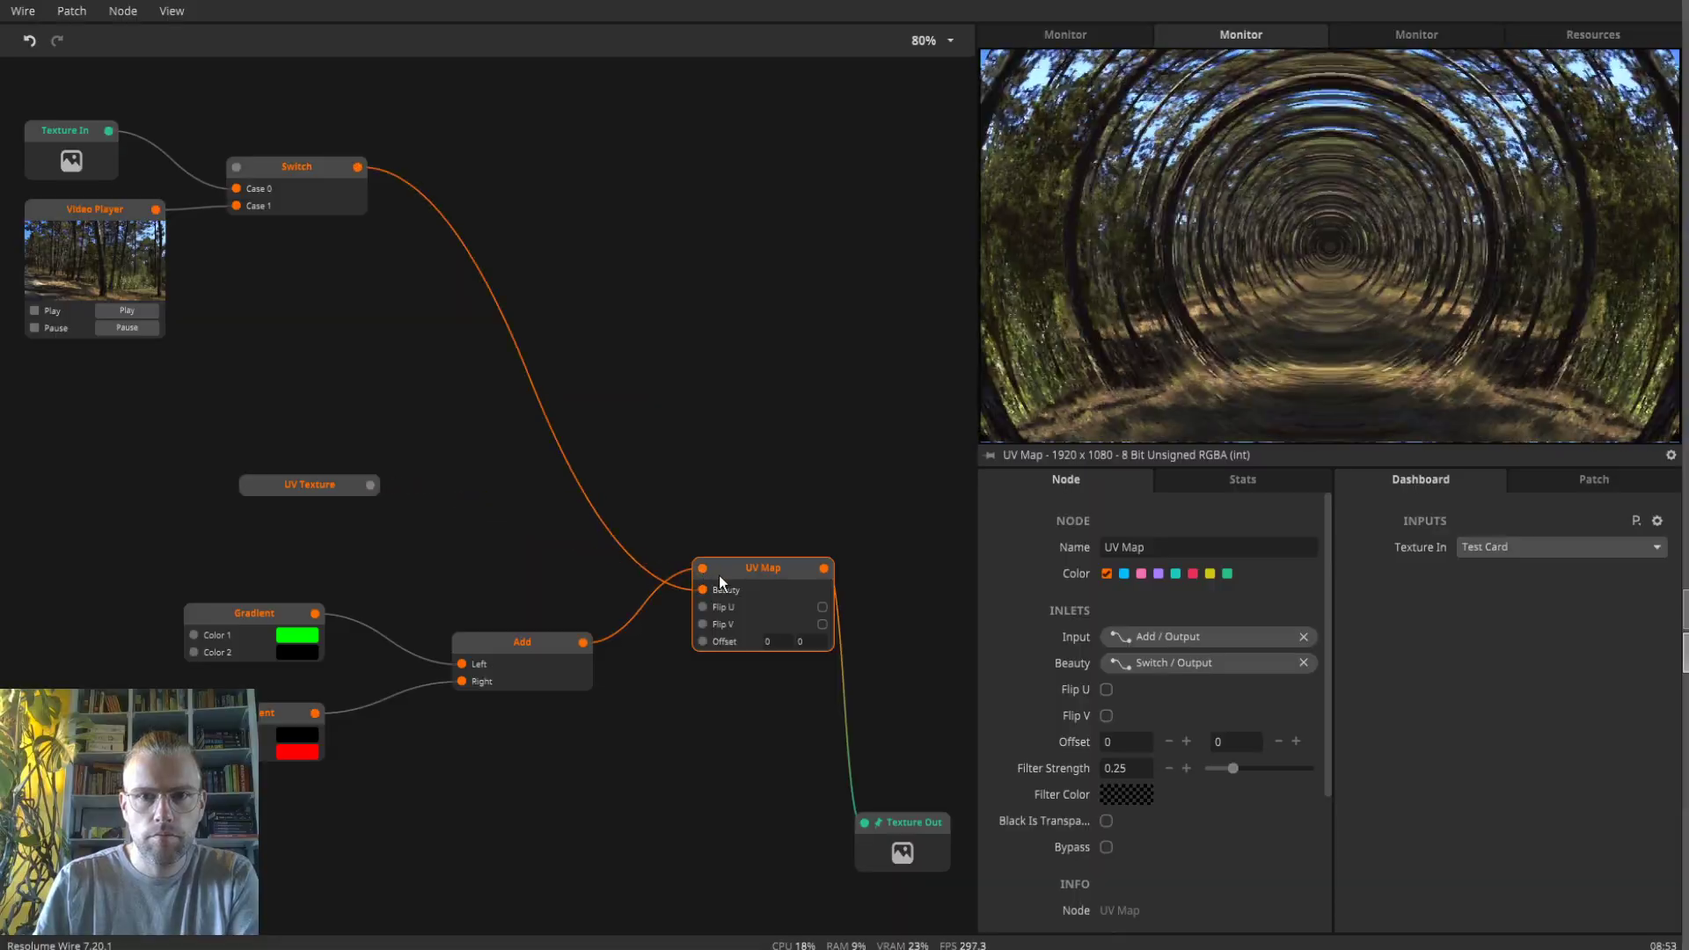
- Try Vertical for the red Gradient's Type, settle on Horizontal, and preview the UV Map output
left_click(541, 644)
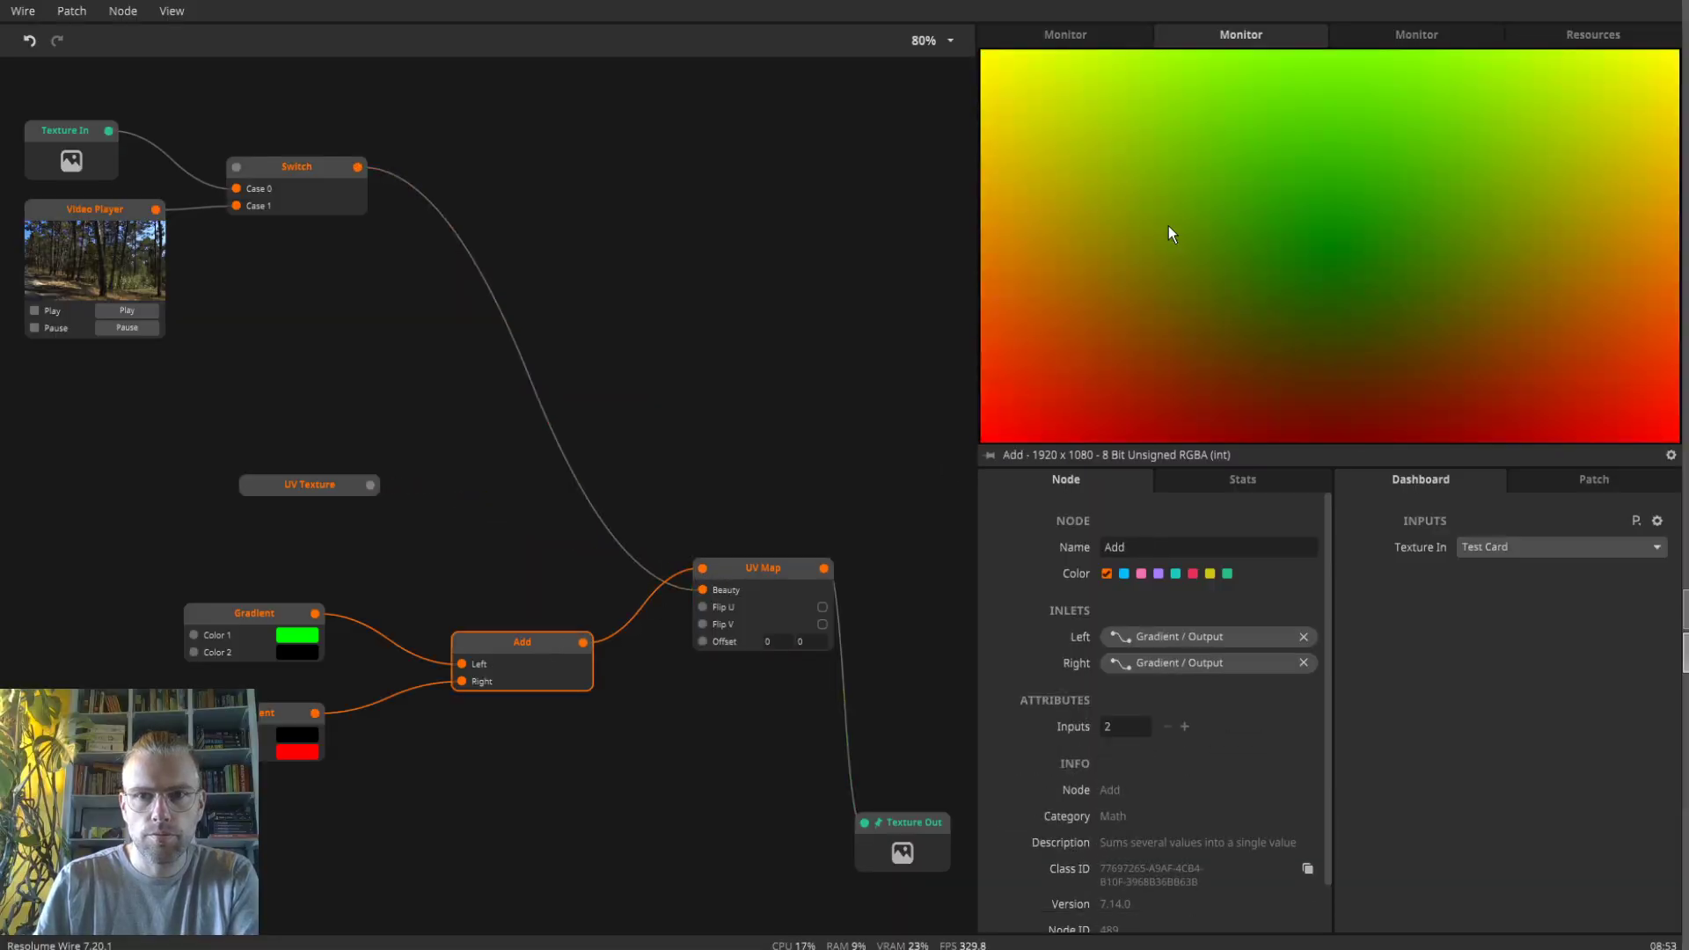
left_click(262, 727)
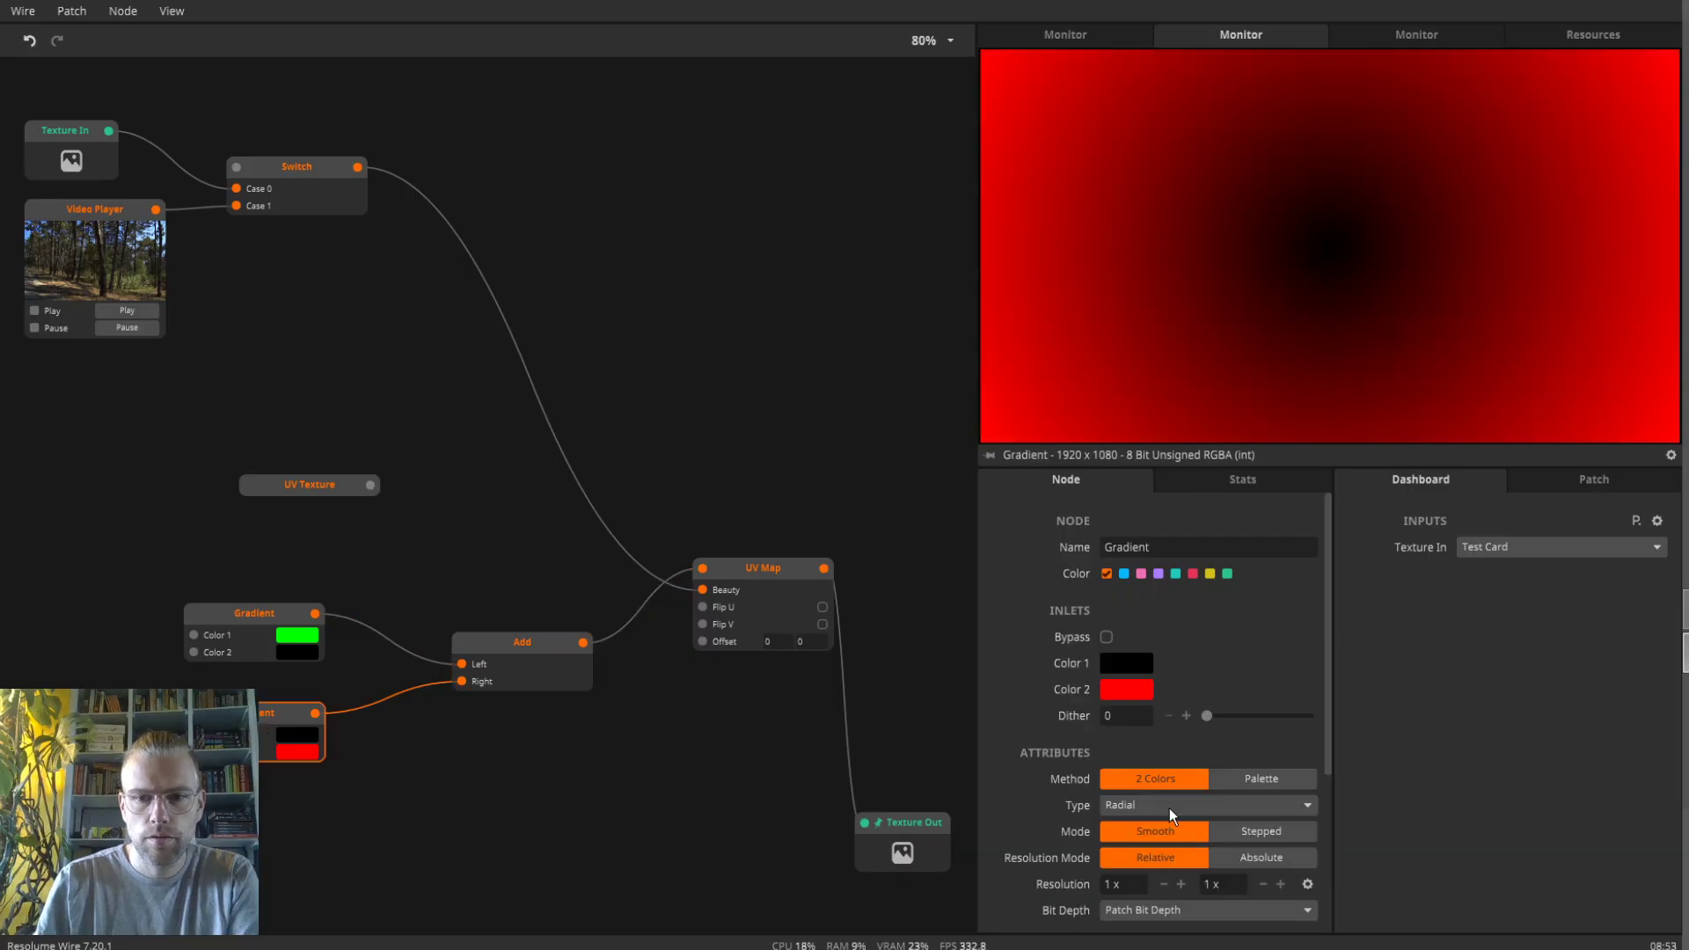
left_click(1181, 806)
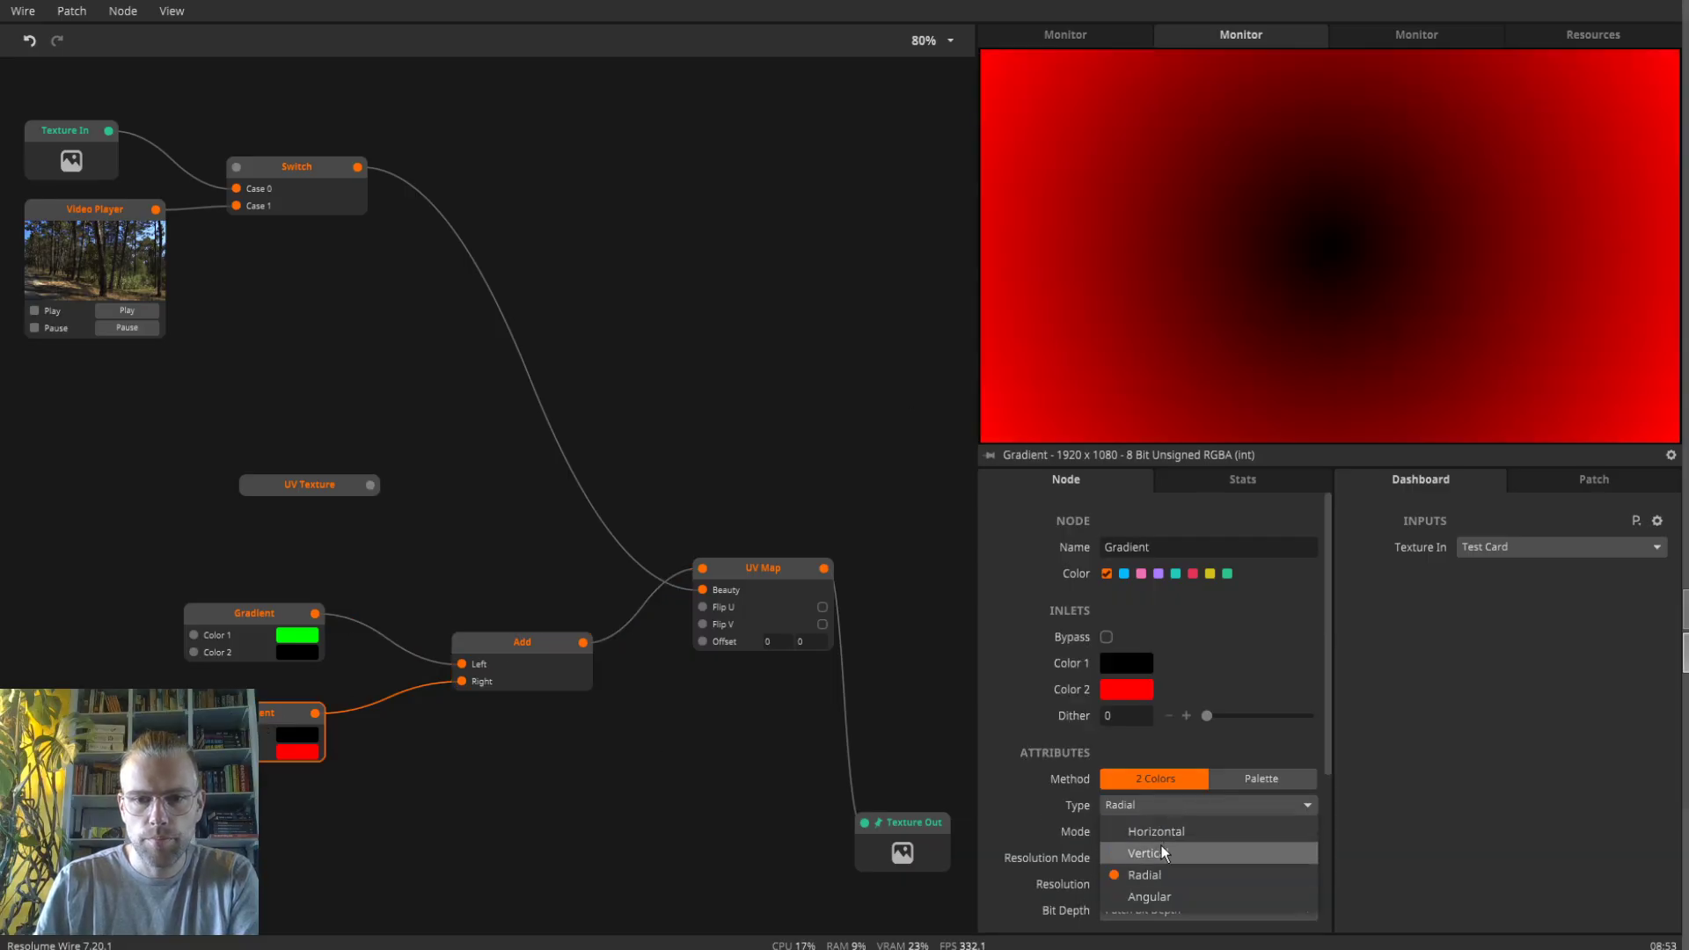
left_click(1162, 850)
left_click(1165, 808)
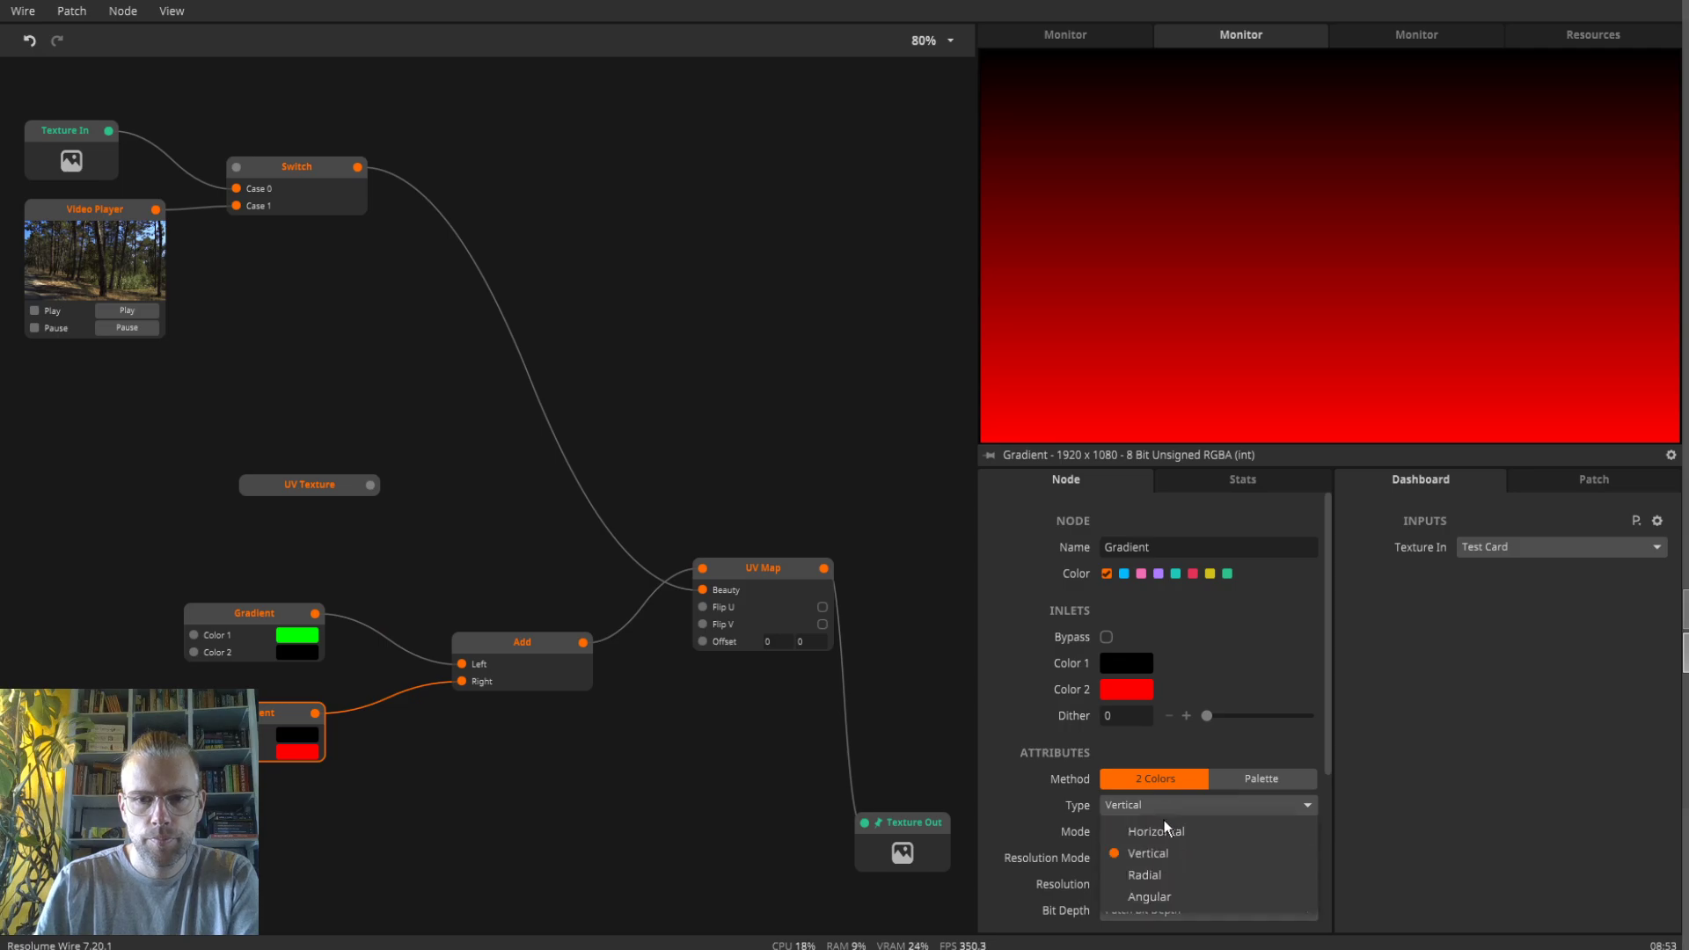
left_click(1162, 829)
left_click(766, 621)
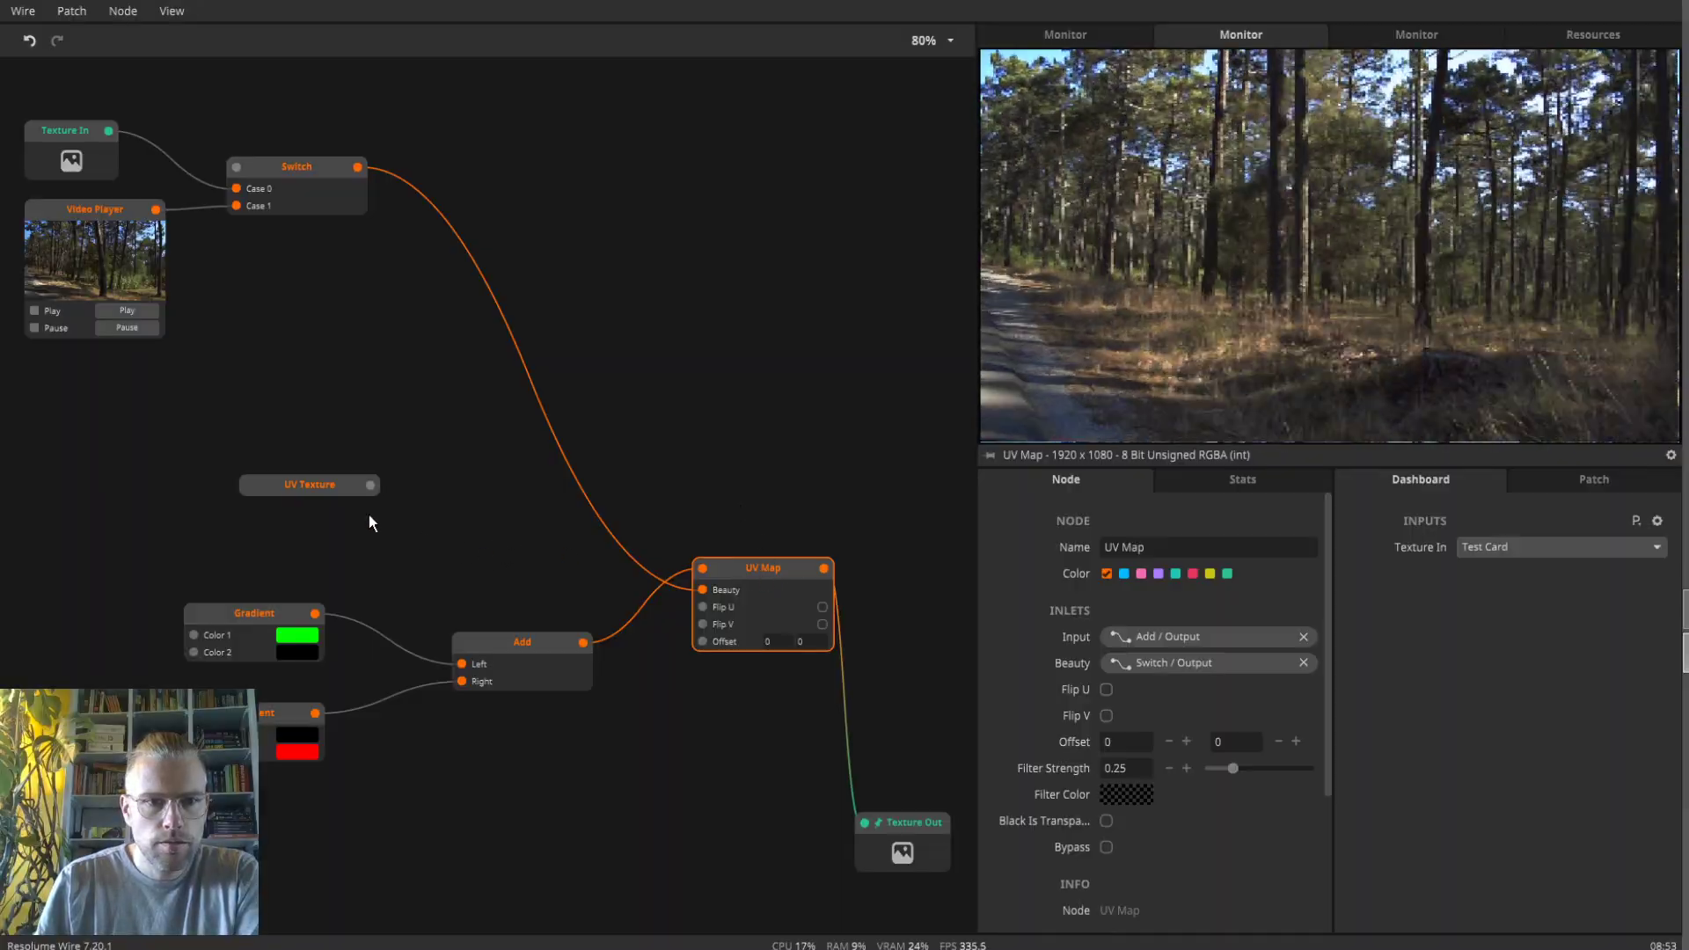
- Compare the bit depths of UV Texture and the green Gradient, and display the Texture Out monitor
left_click(315, 487)
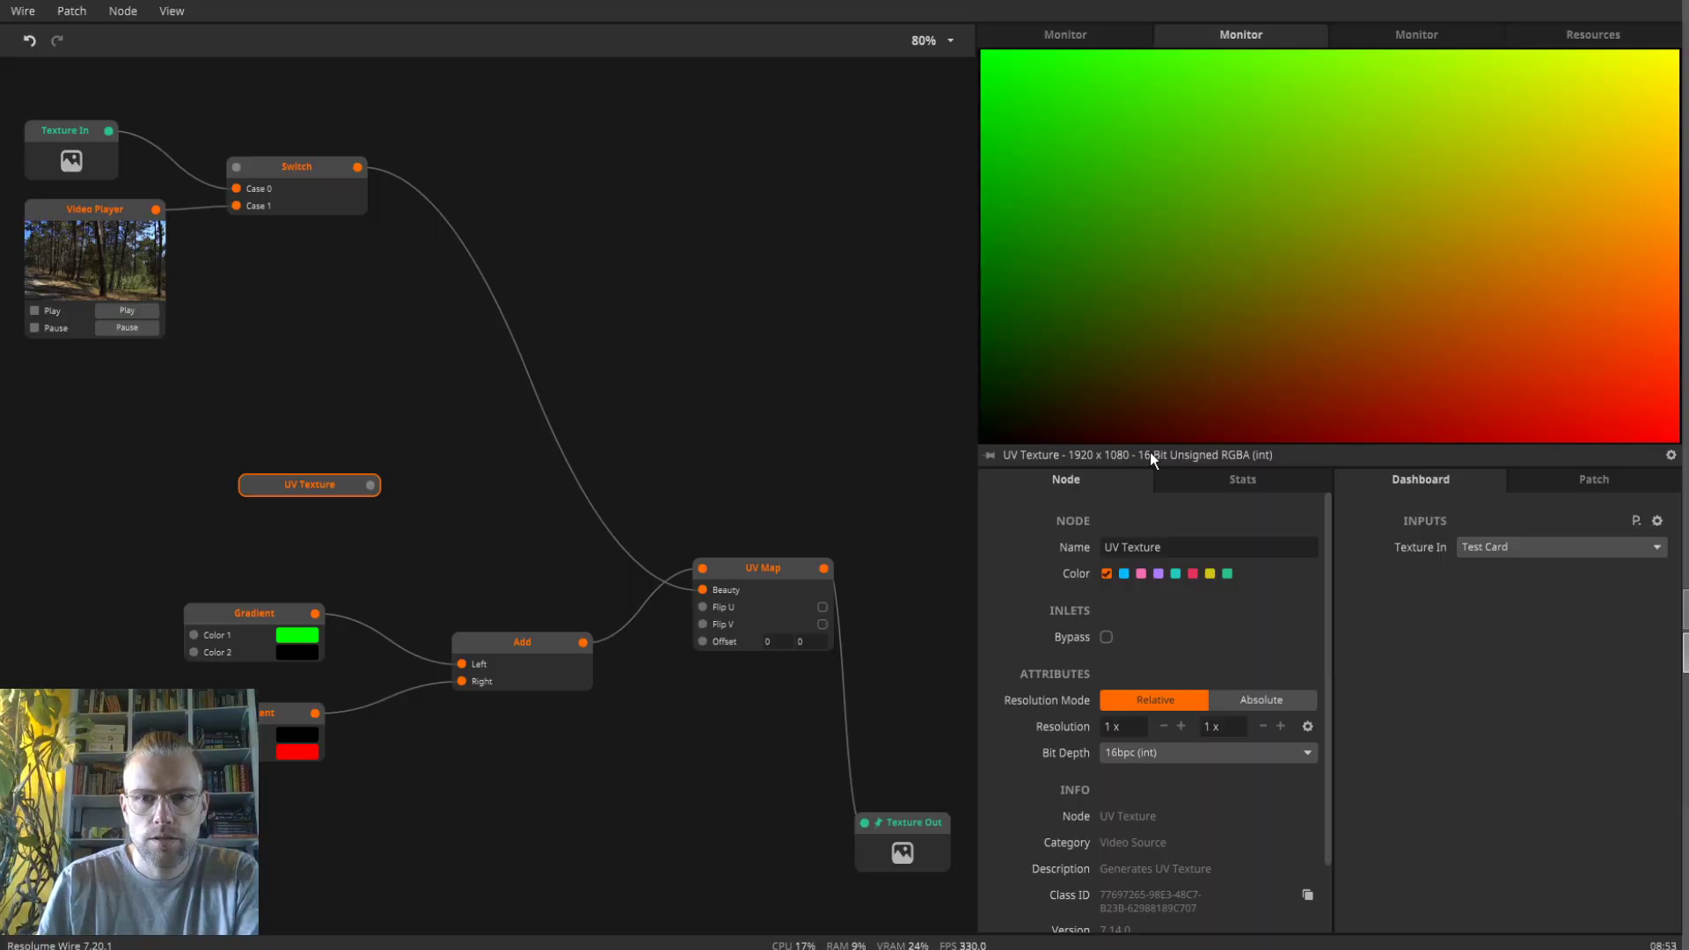
left_click(267, 615)
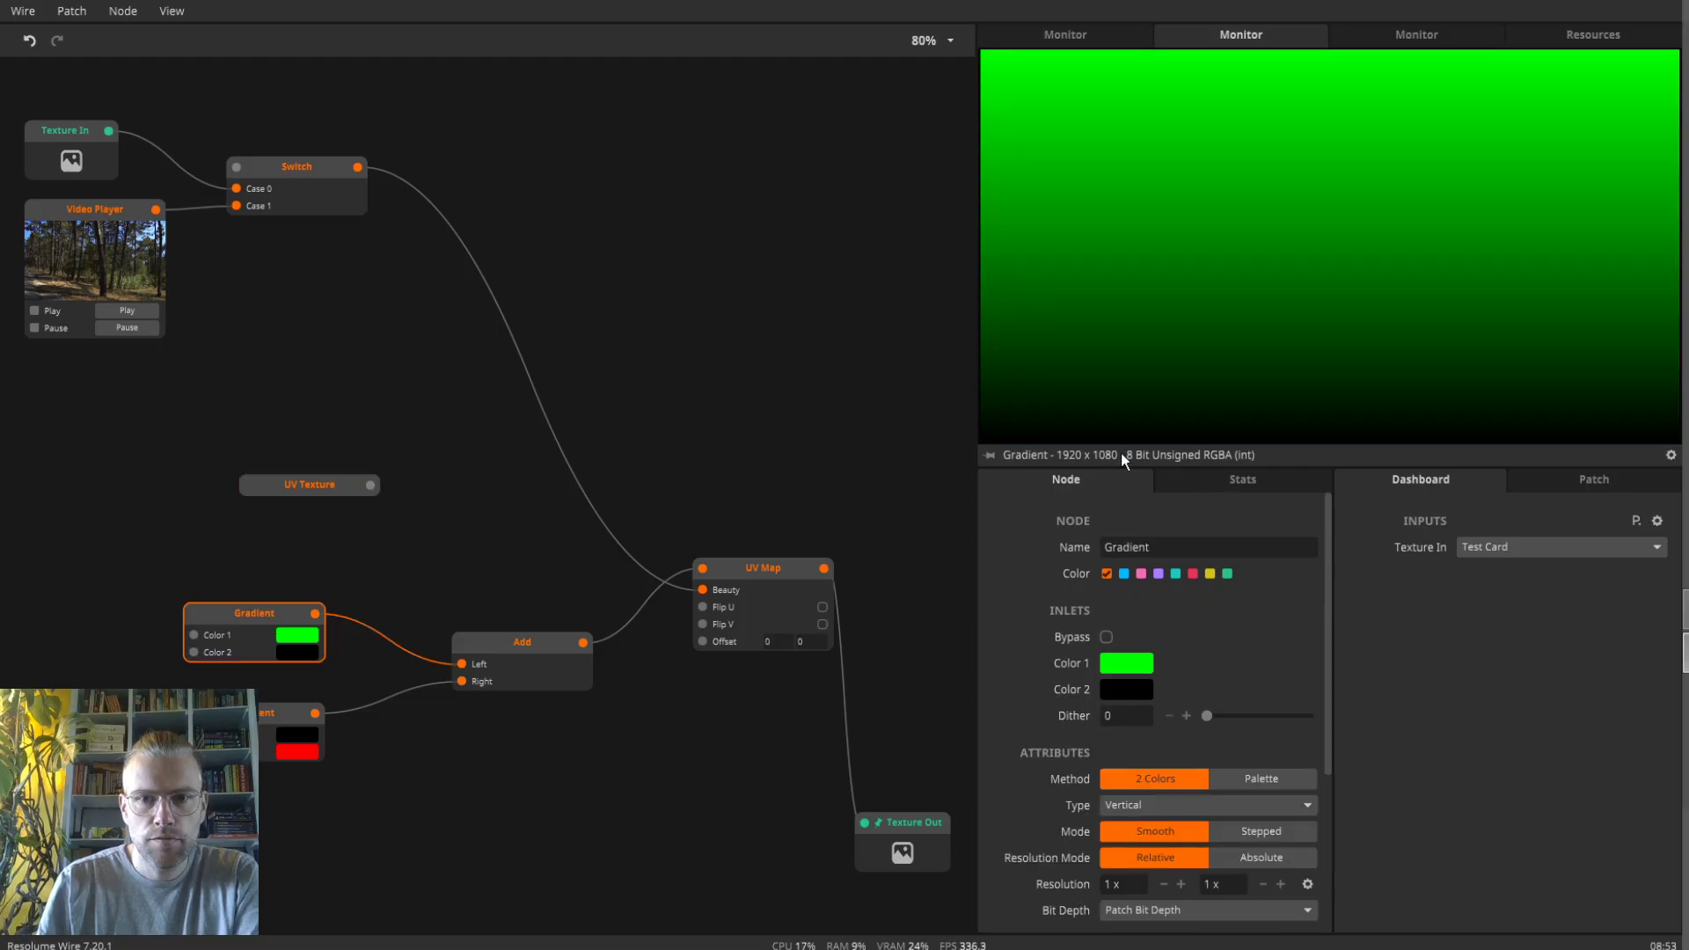
left_click(1103, 30)
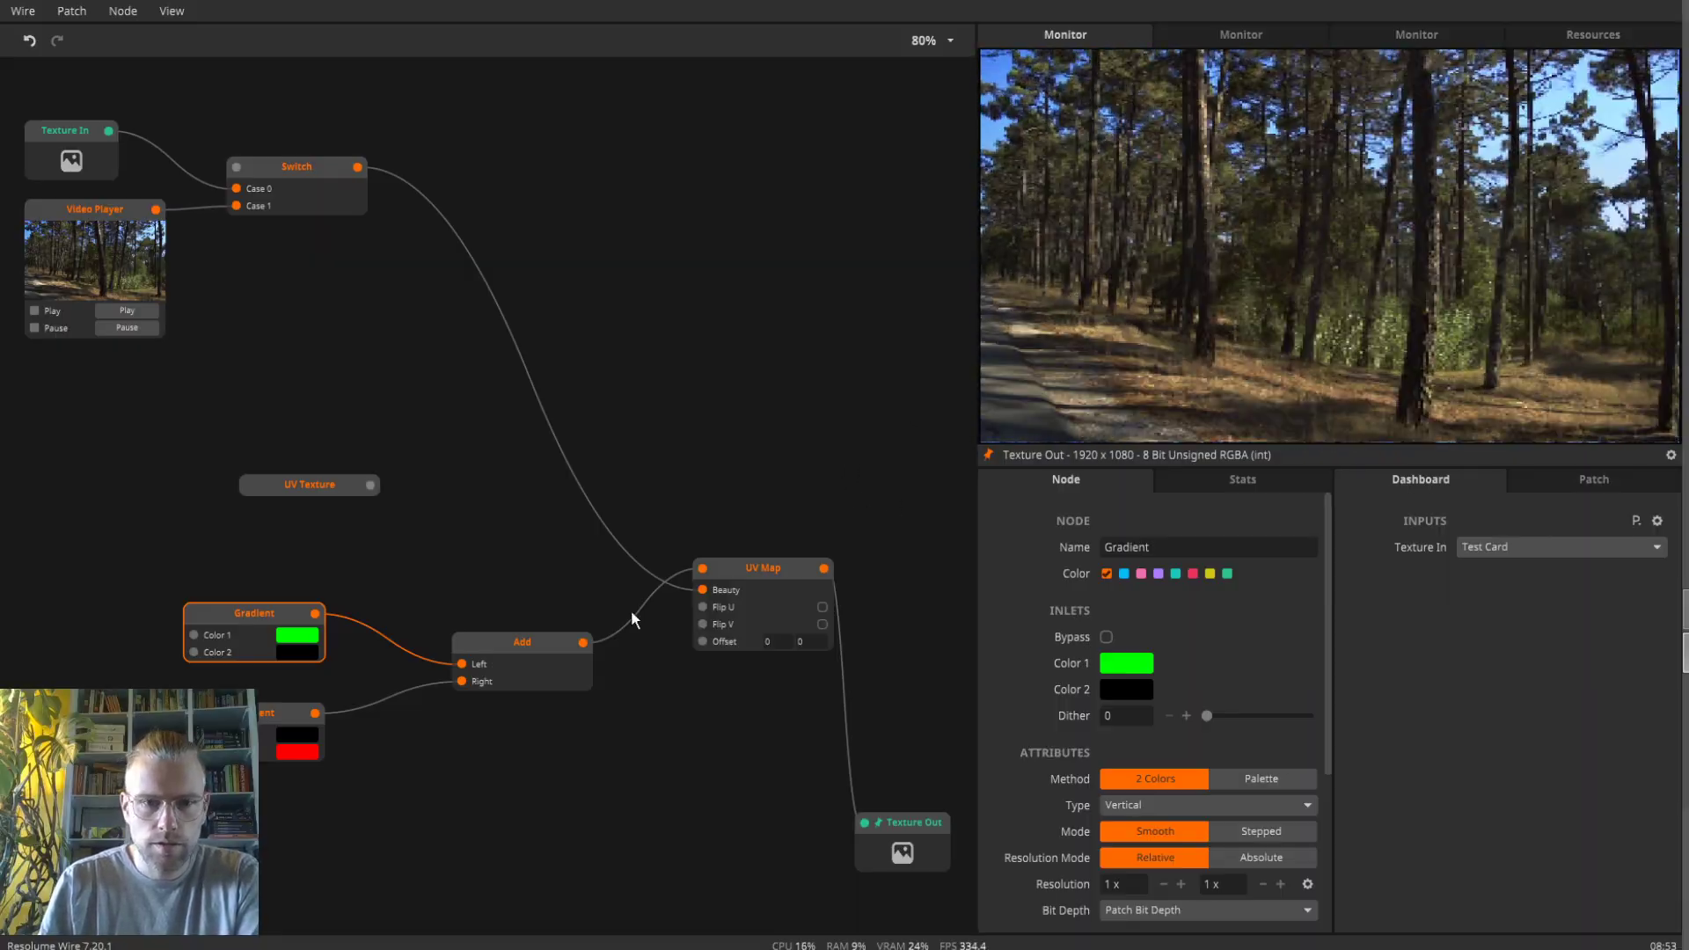
- Set the Bit Depth of the green and red Gradient nodes to 16bpc (int)
left_click(1181, 910)
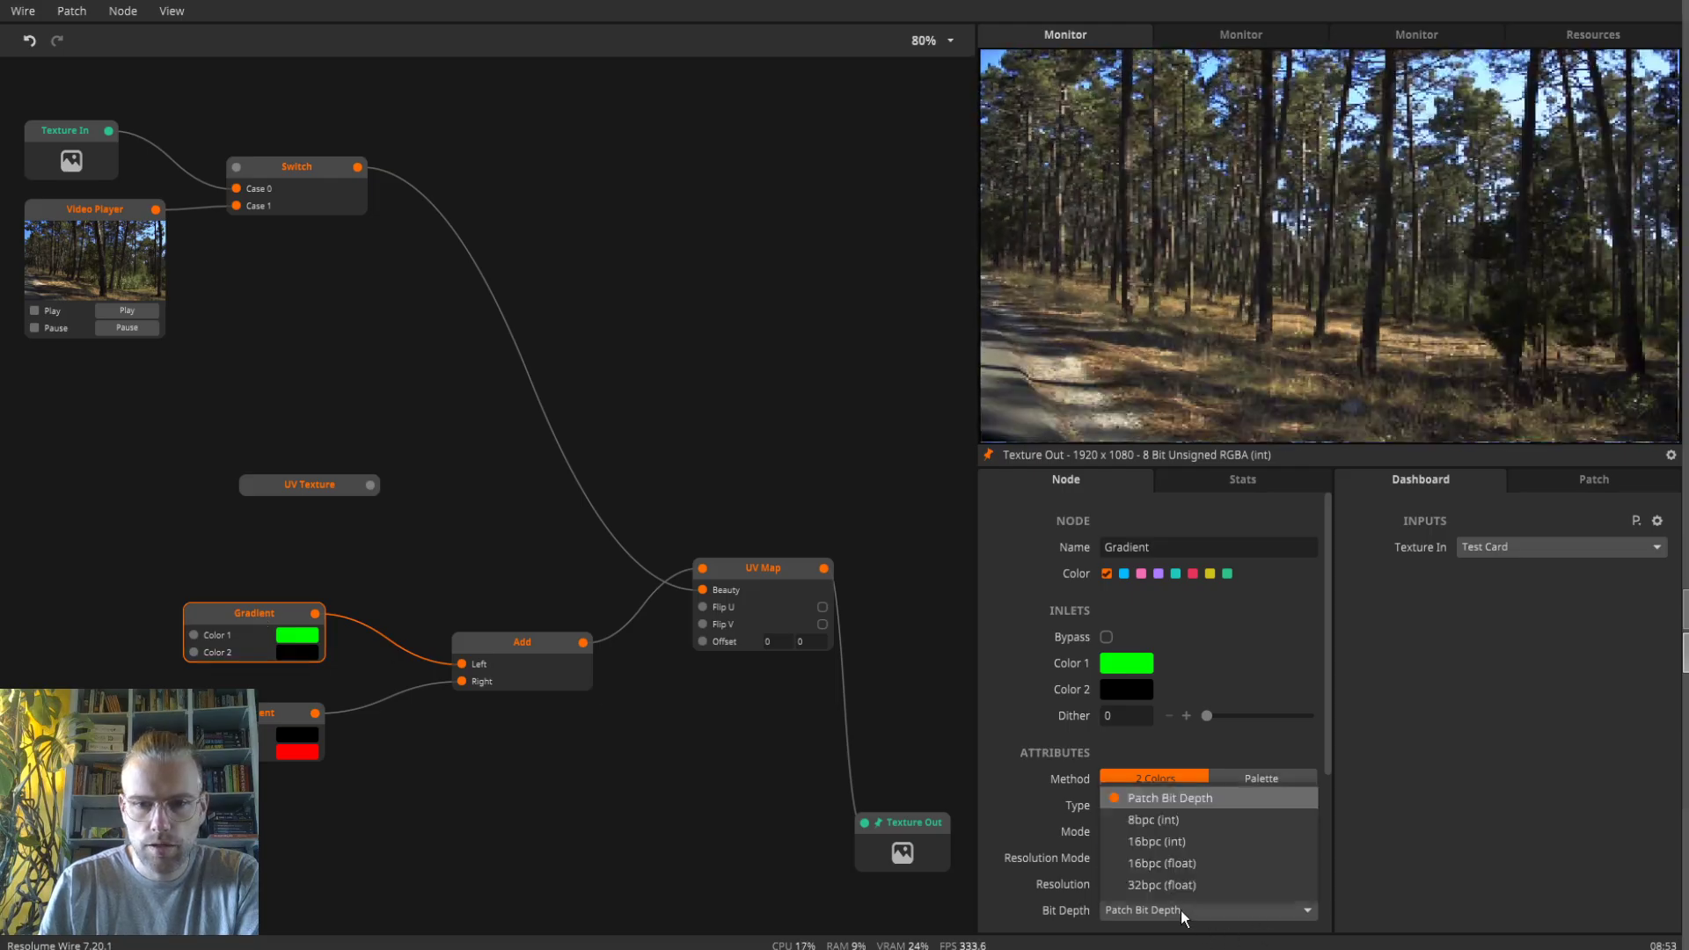
left_click(1174, 843)
left_click(295, 730)
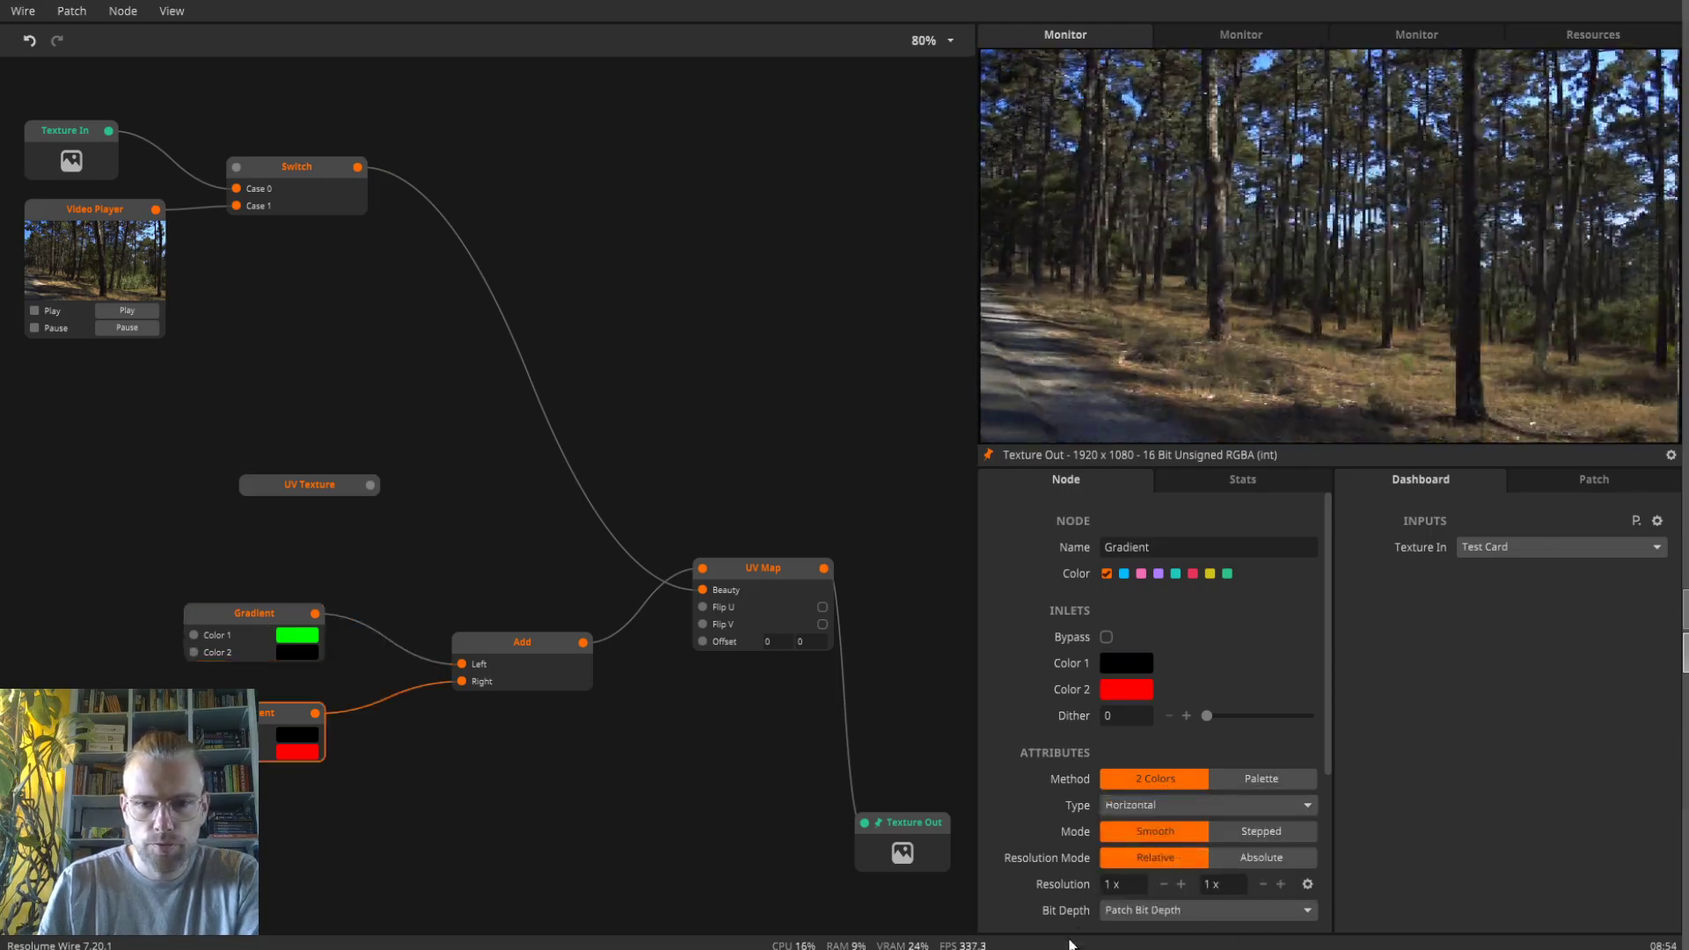
left_click(1170, 911)
left_click(1166, 830)
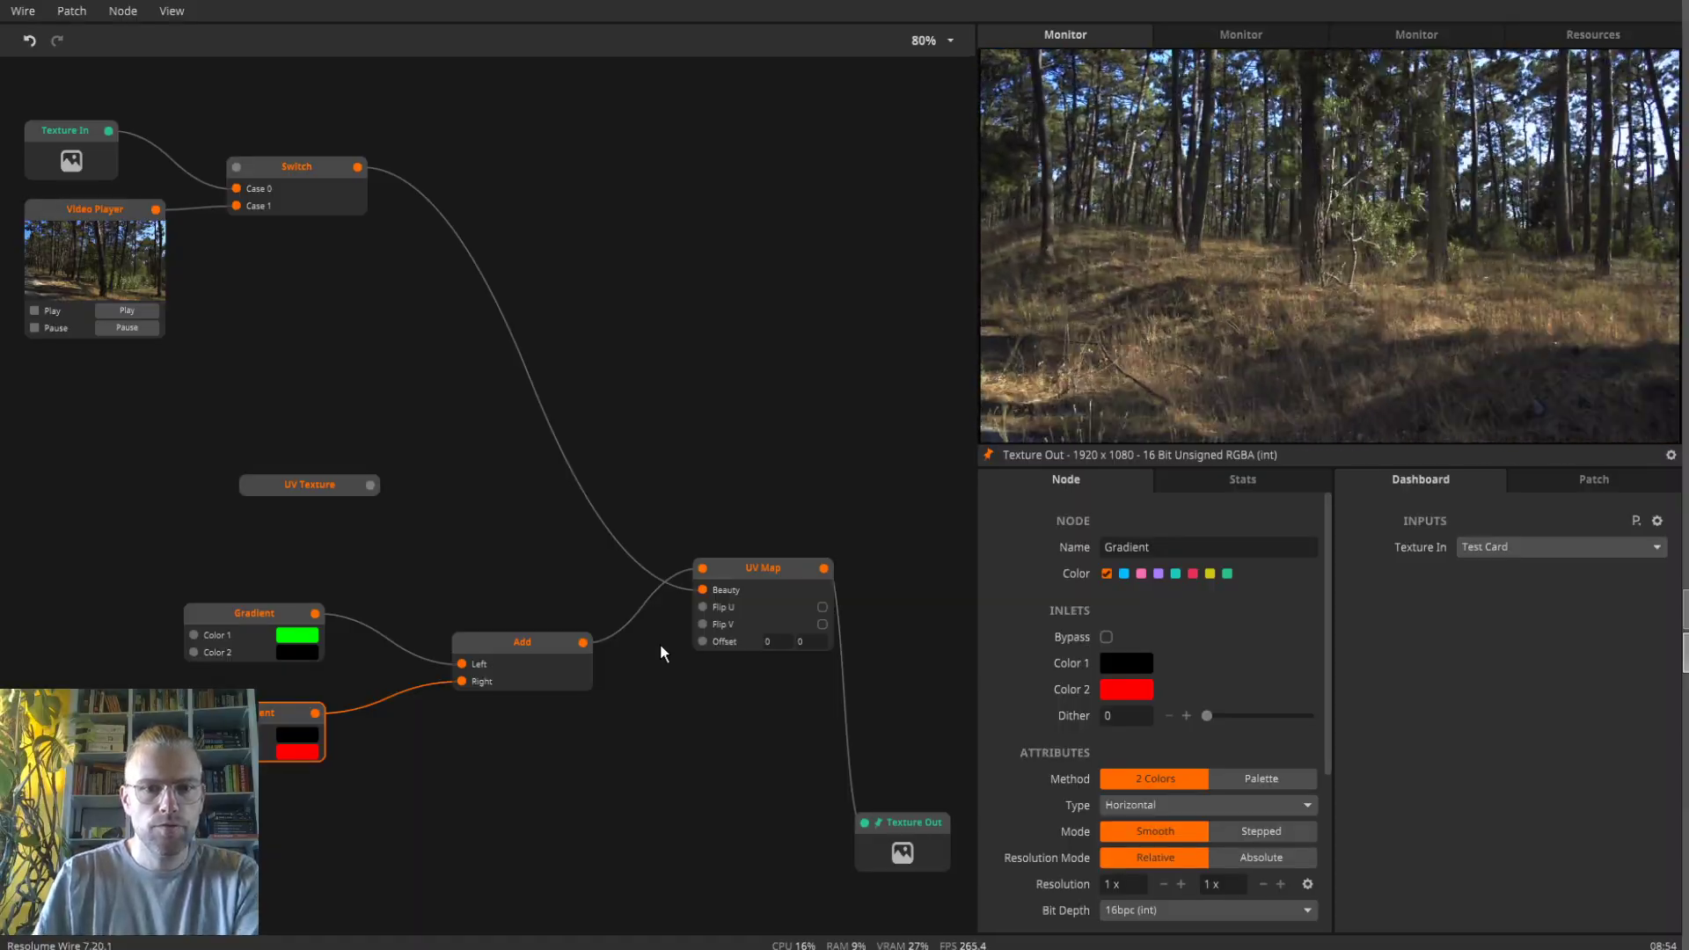
- Move UV Map up and away from Add, and delete both Gradient nodes along with Add
left_click_drag(753, 571, 872, 415)
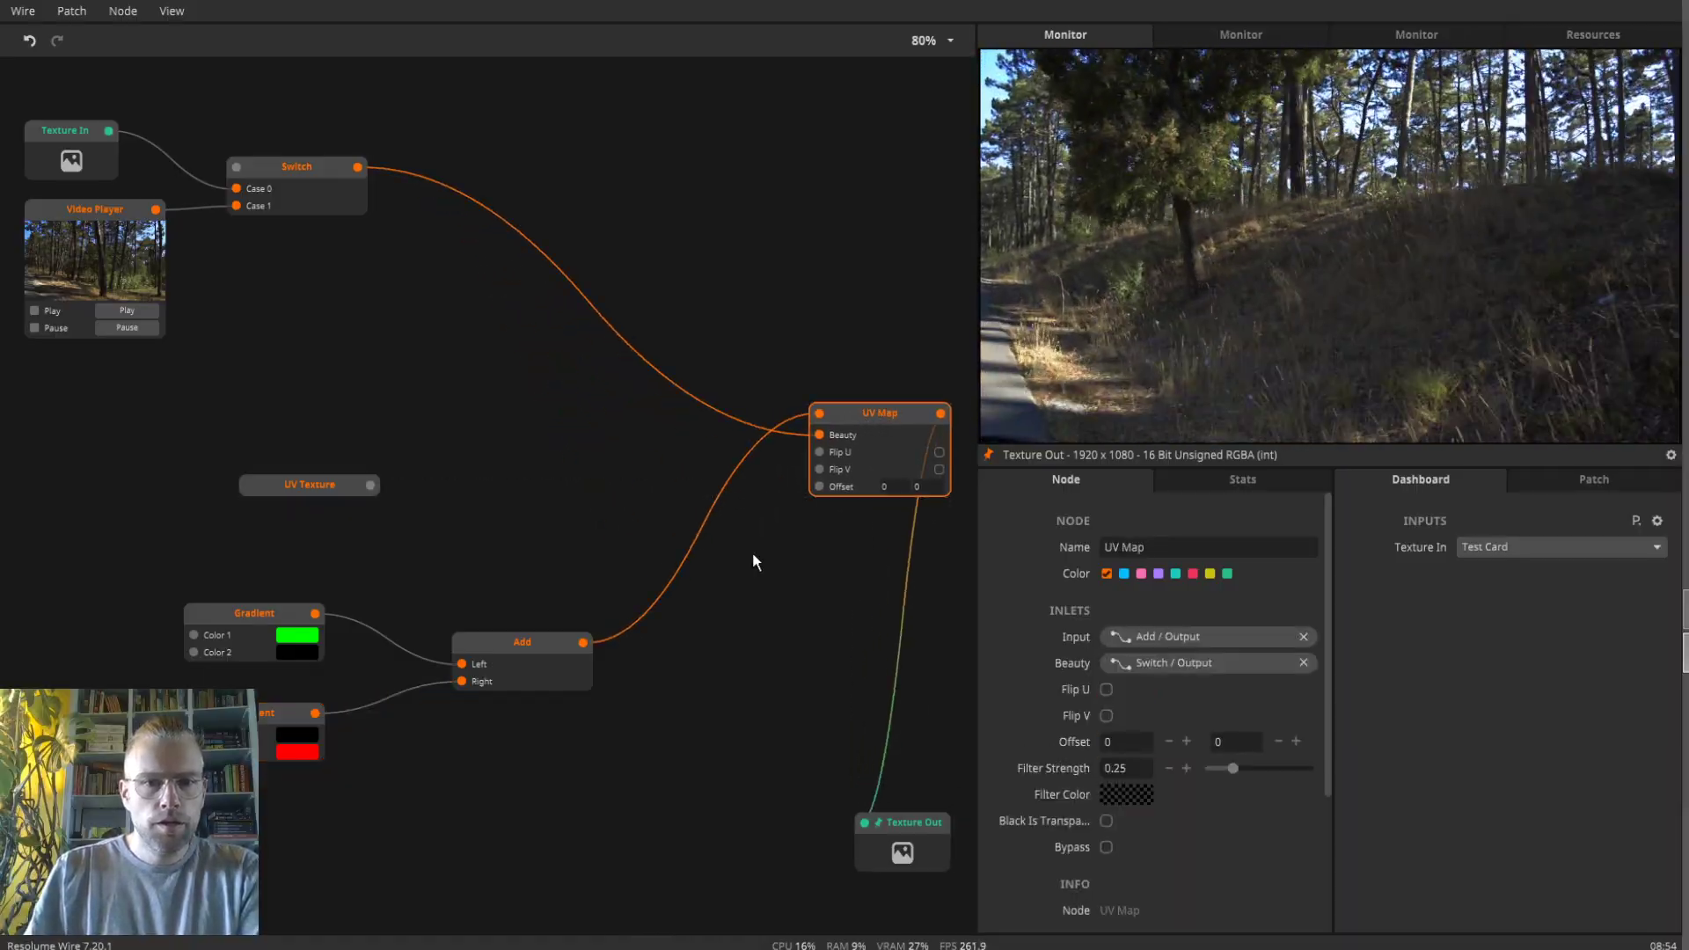
left_click_drag(551, 781, 212, 614)
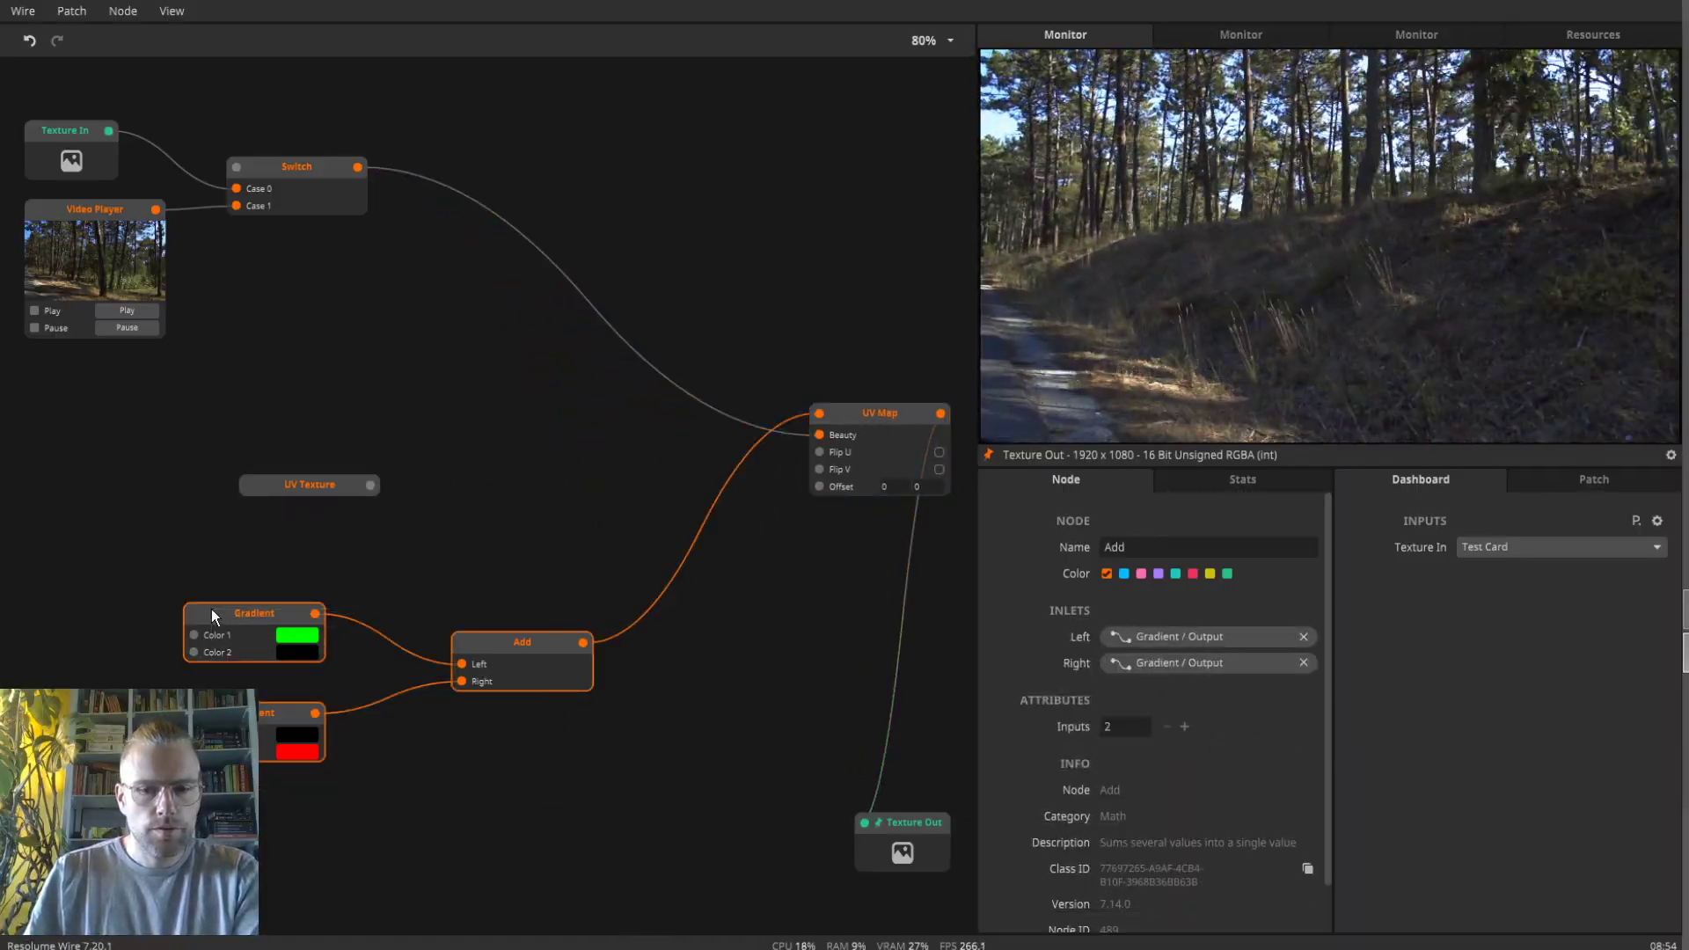
key("Delete")
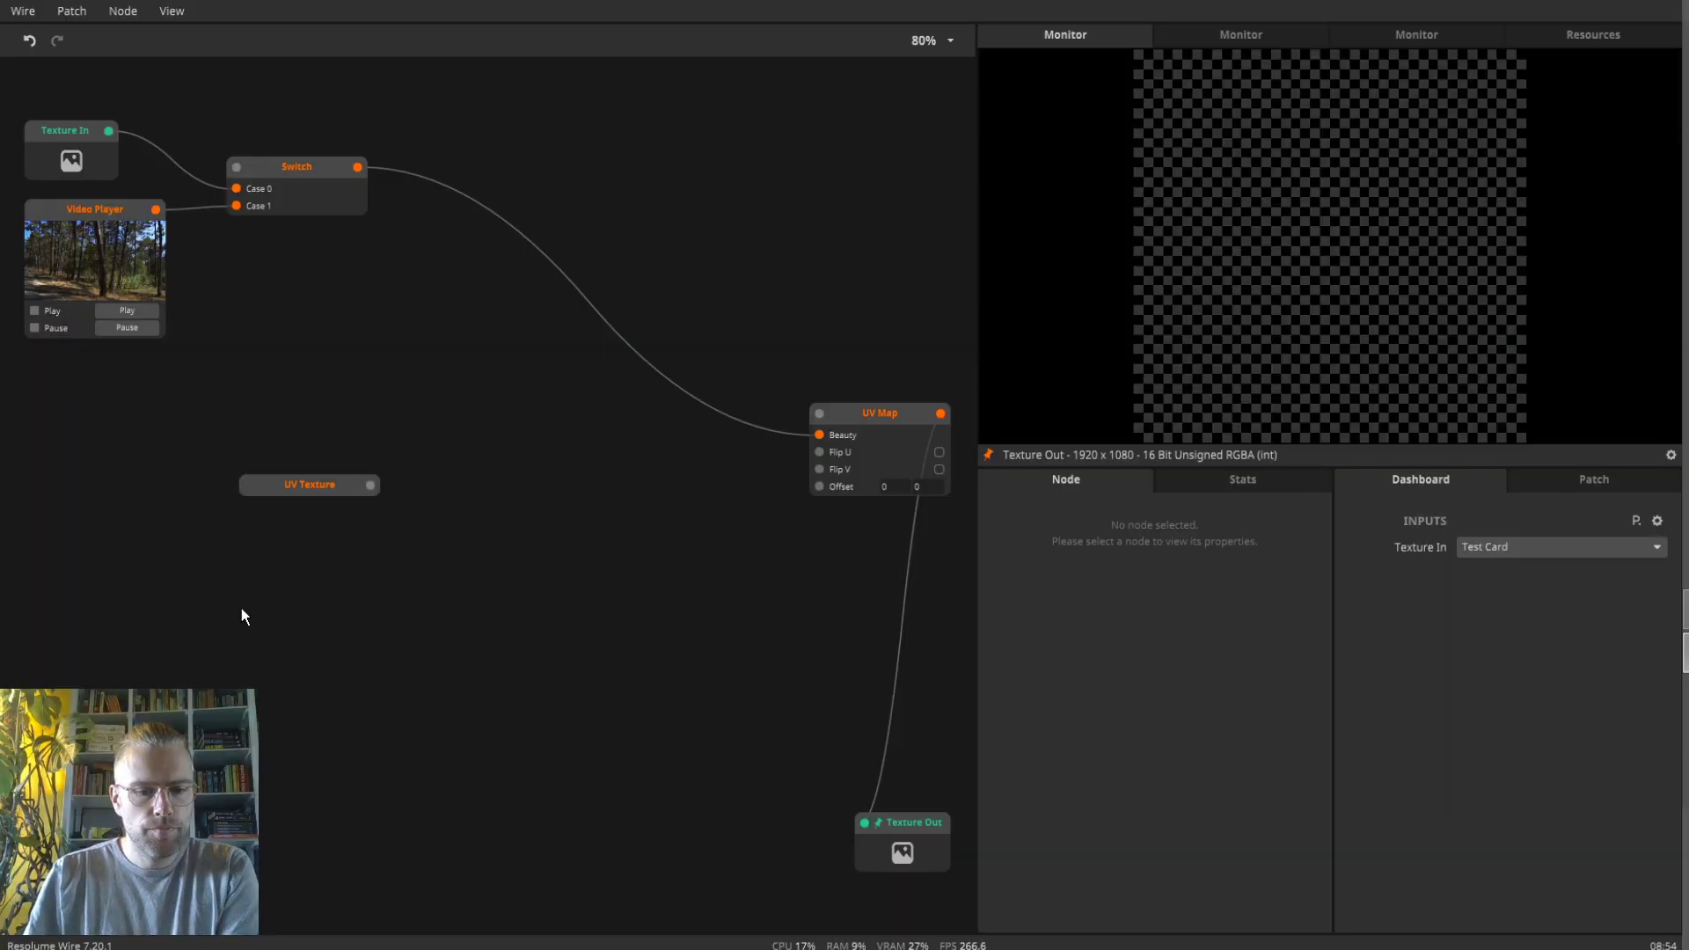
- Add a Circle node from the Shape category and feed it into a Shape Render placed below it
double_click(242, 612)
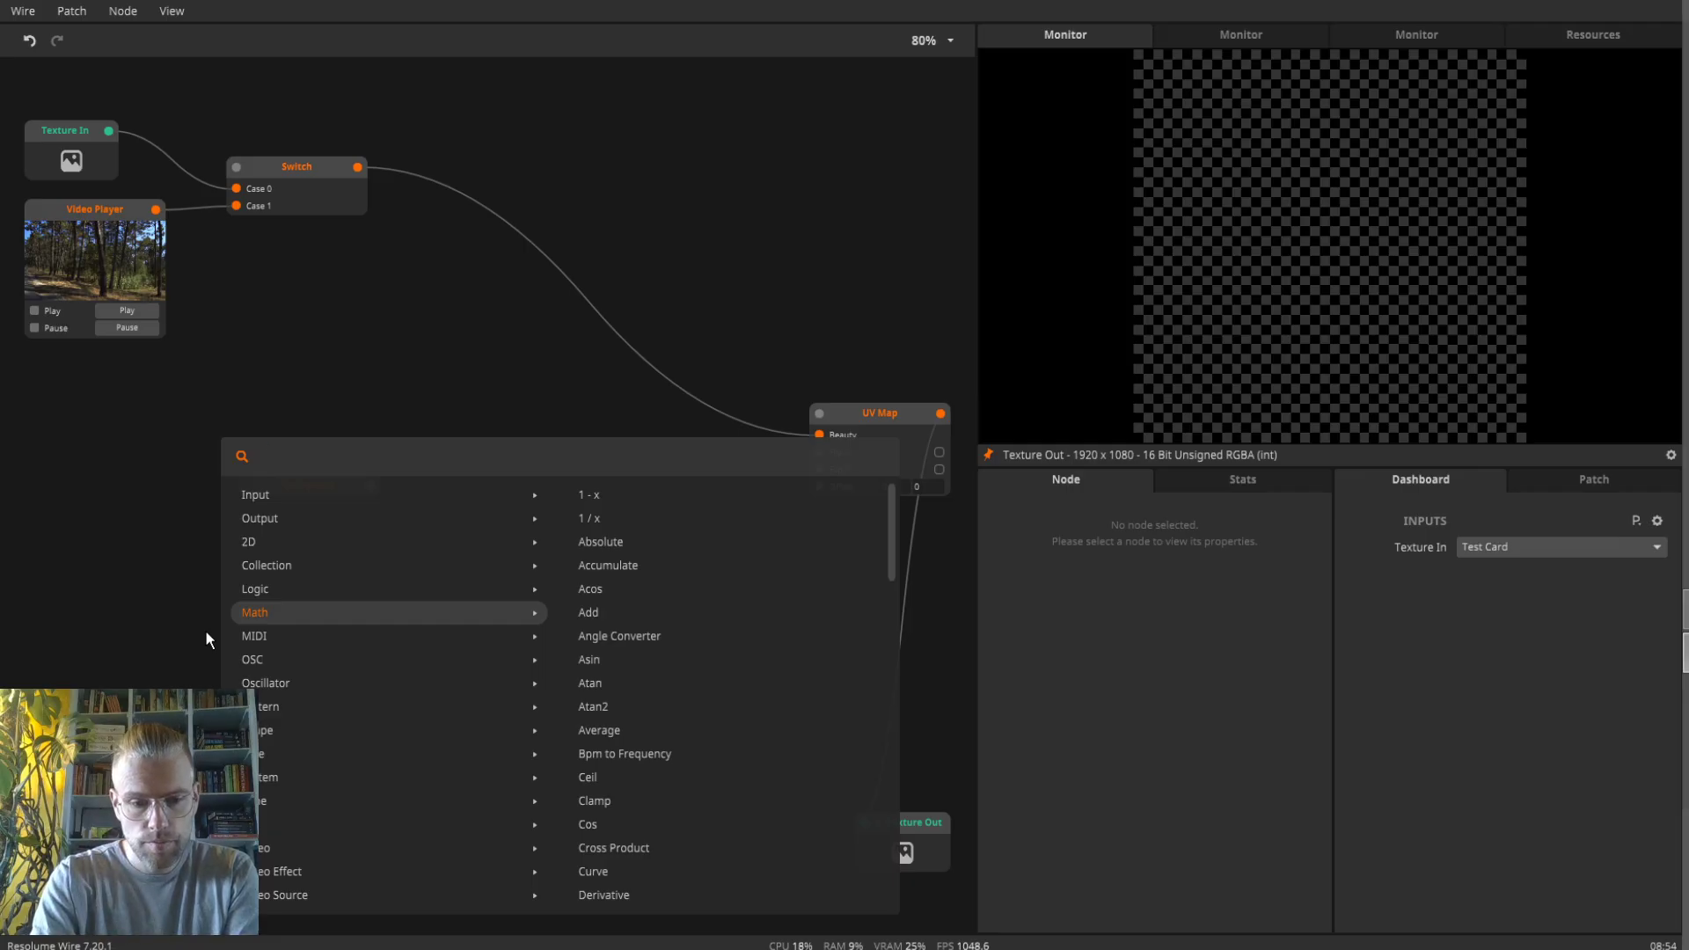
type("ci")
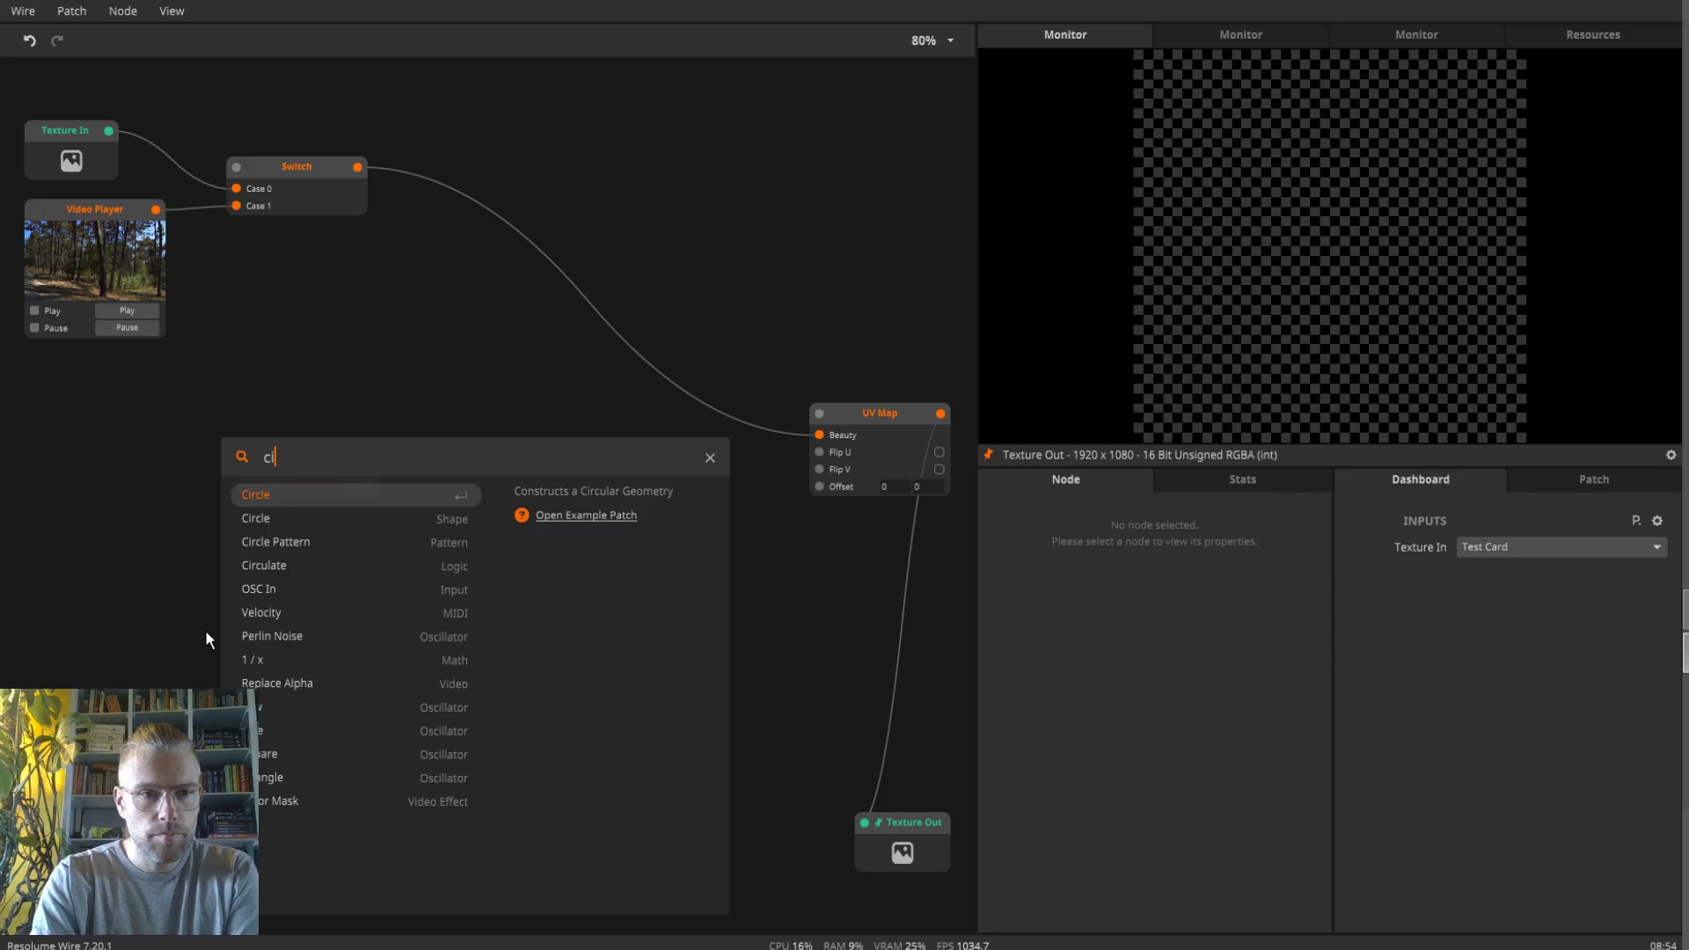
type("r")
key("Down")
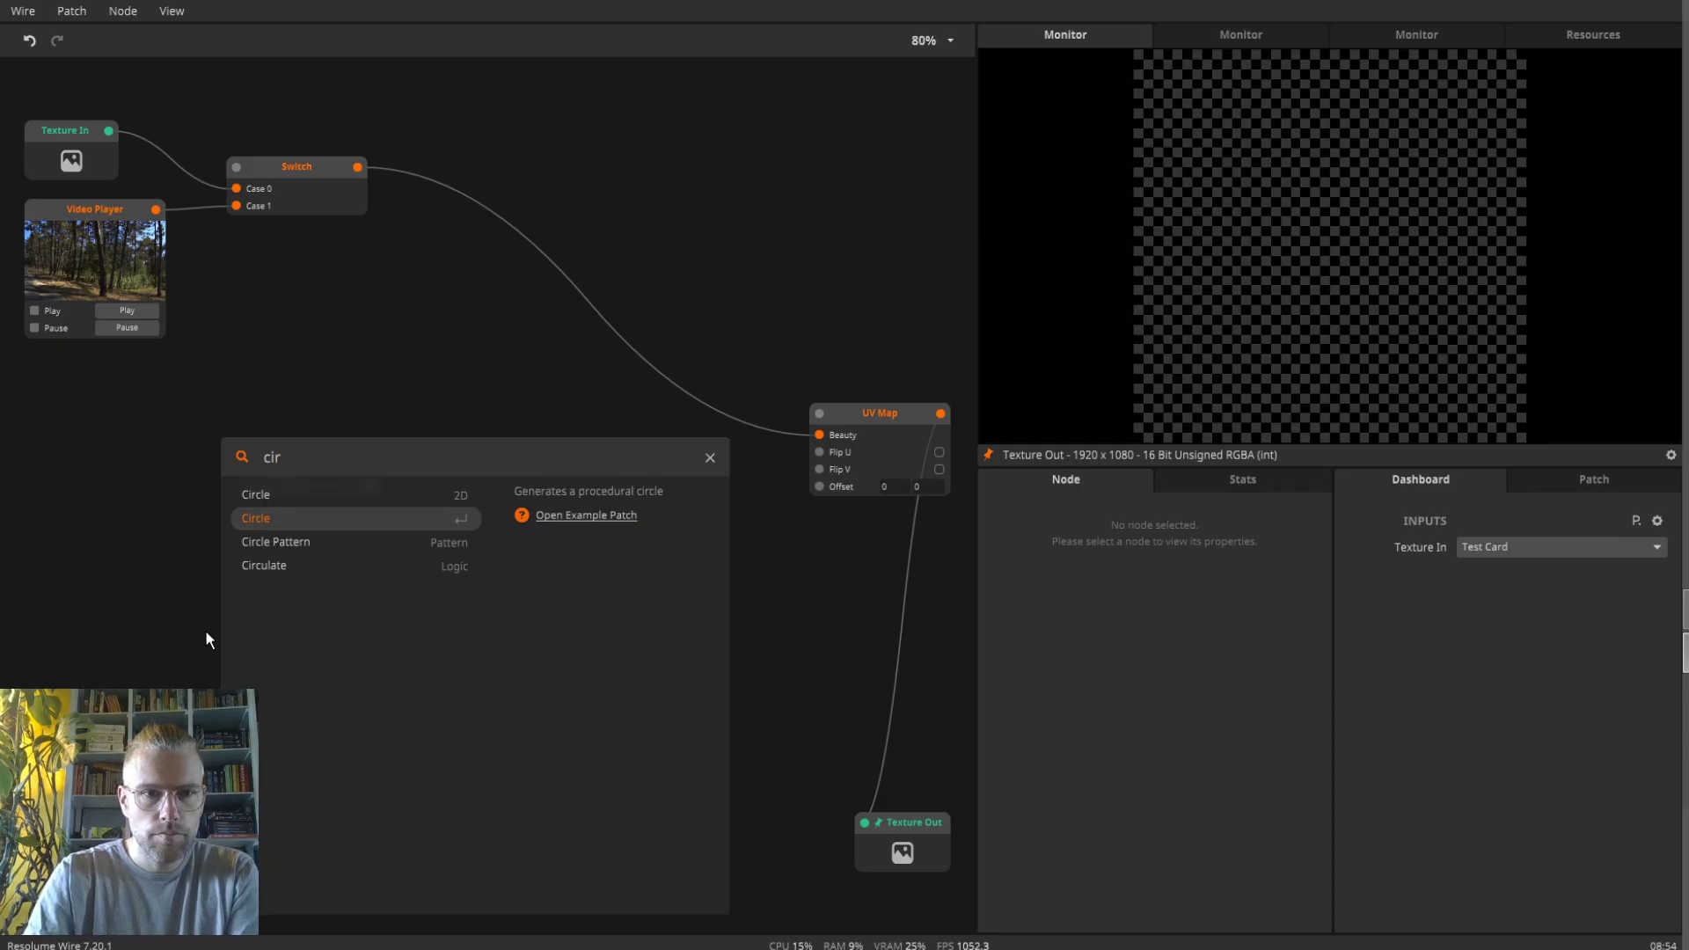
key("Return")
left_click_drag(358, 605, 481, 695)
type("rend")
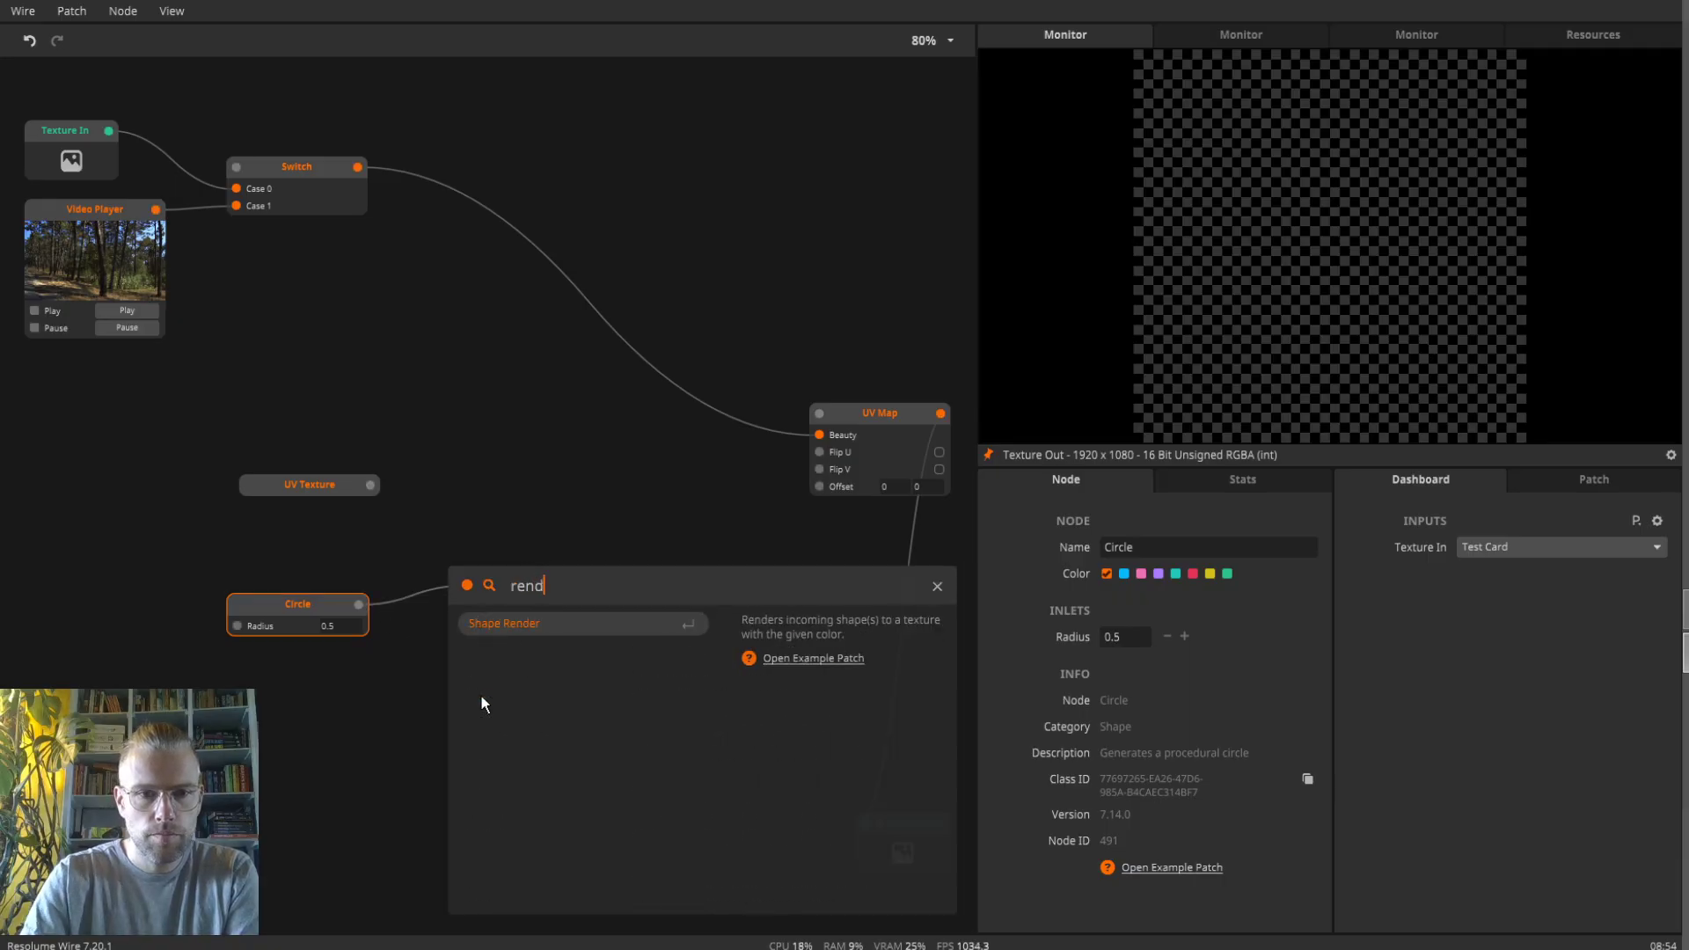
key("Return")
left_click_drag(535, 698, 294, 711)
- Align UV Texture above Circle and add a Mask node taking UV Texture as Input and Shape Render as Mask
left_click_drag(324, 487, 359, 410)
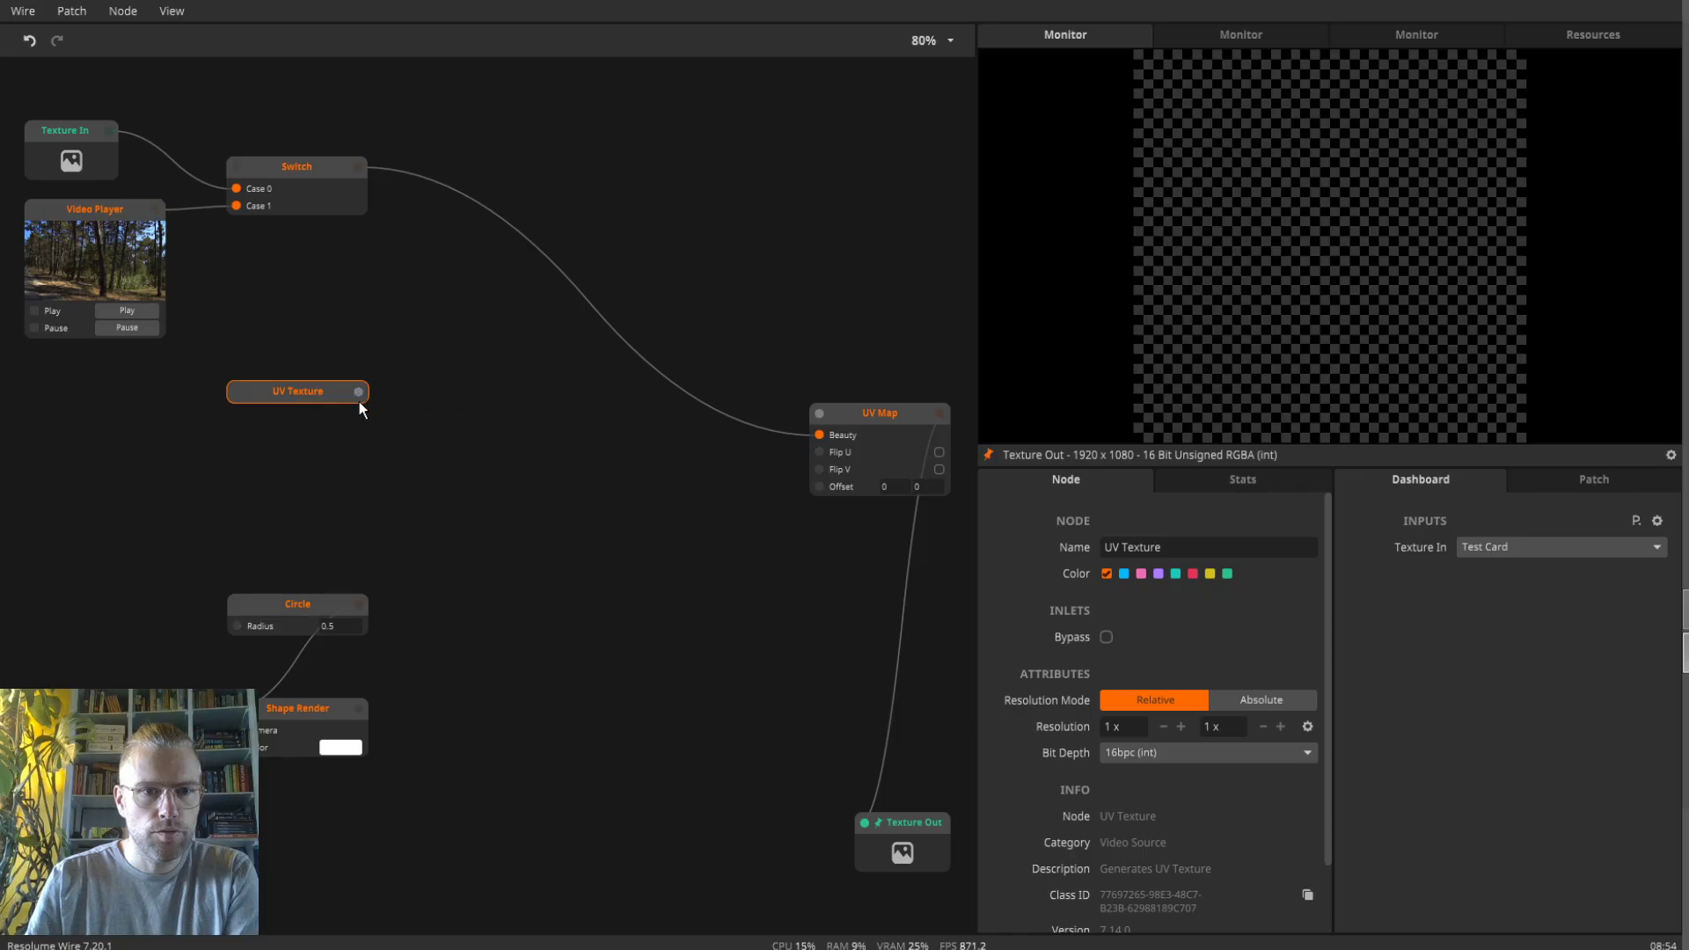
left_click_drag(293, 476, 294, 476)
type("mas")
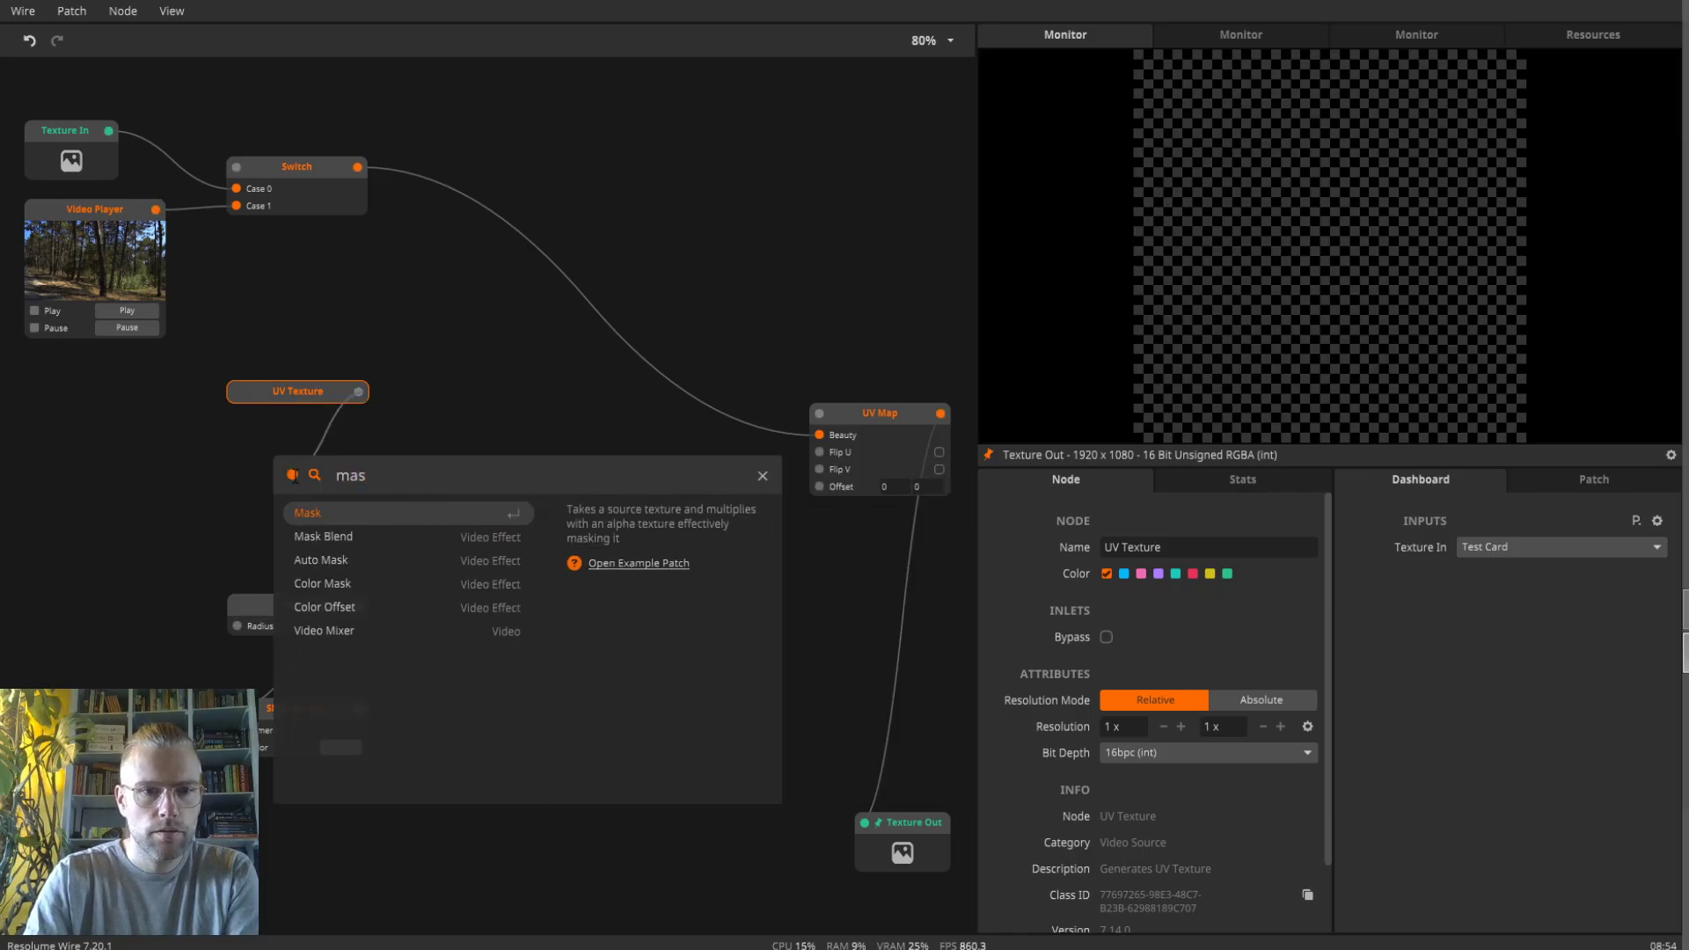
key("Return")
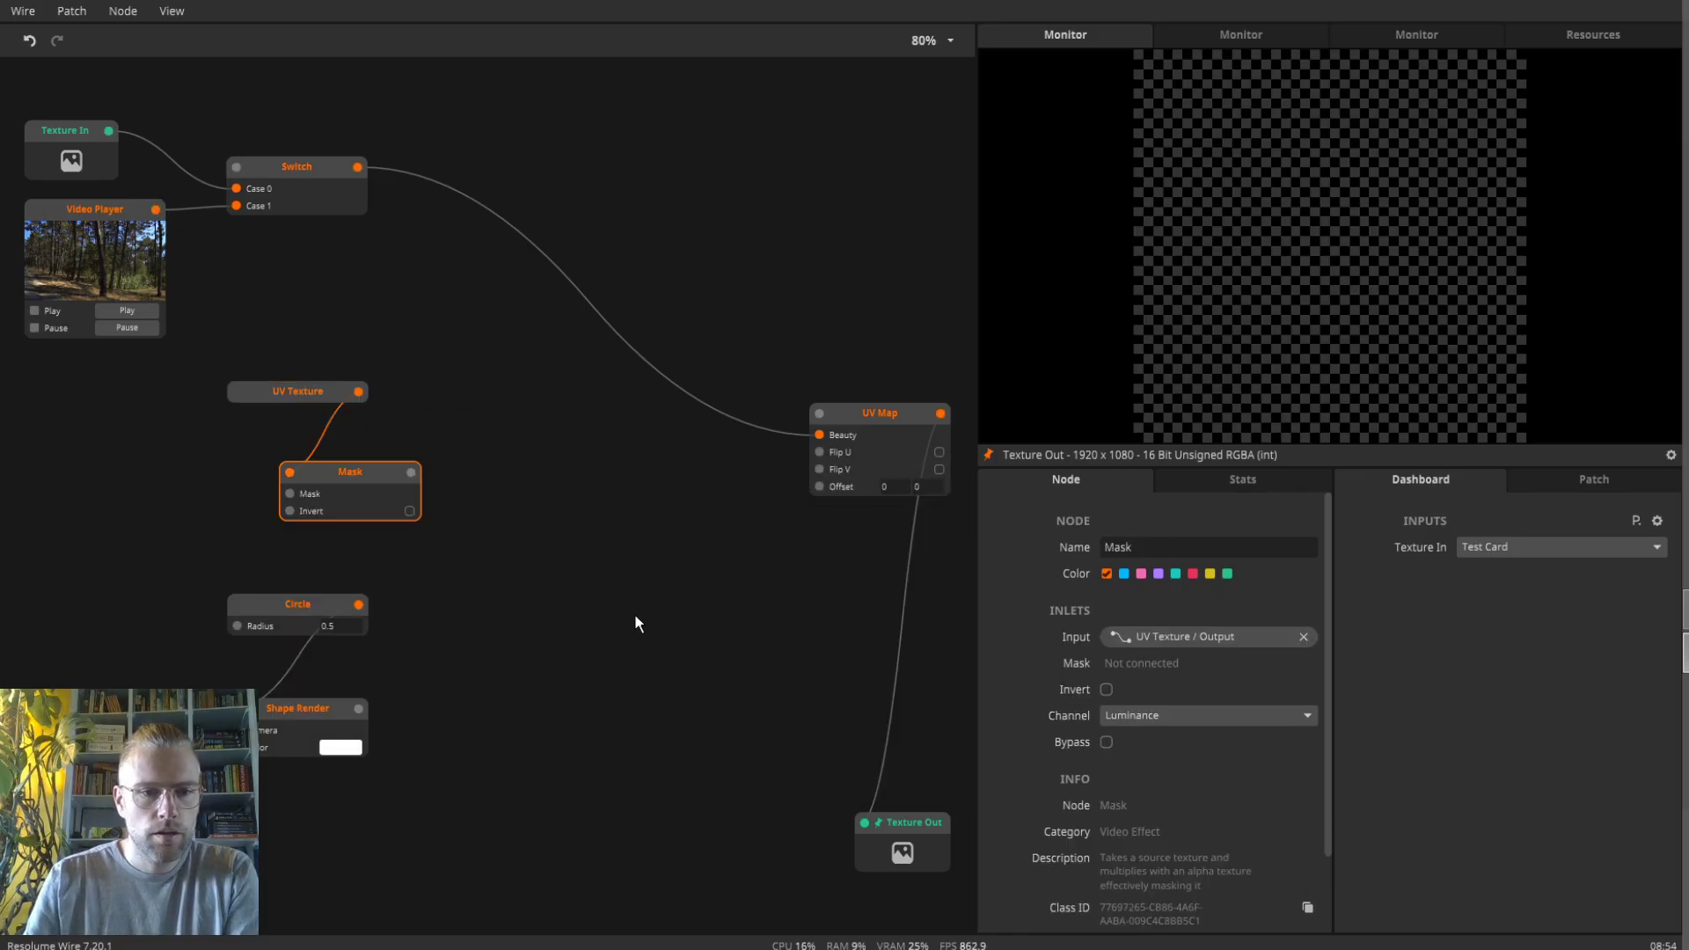
left_click_drag(359, 709, 515, 535)
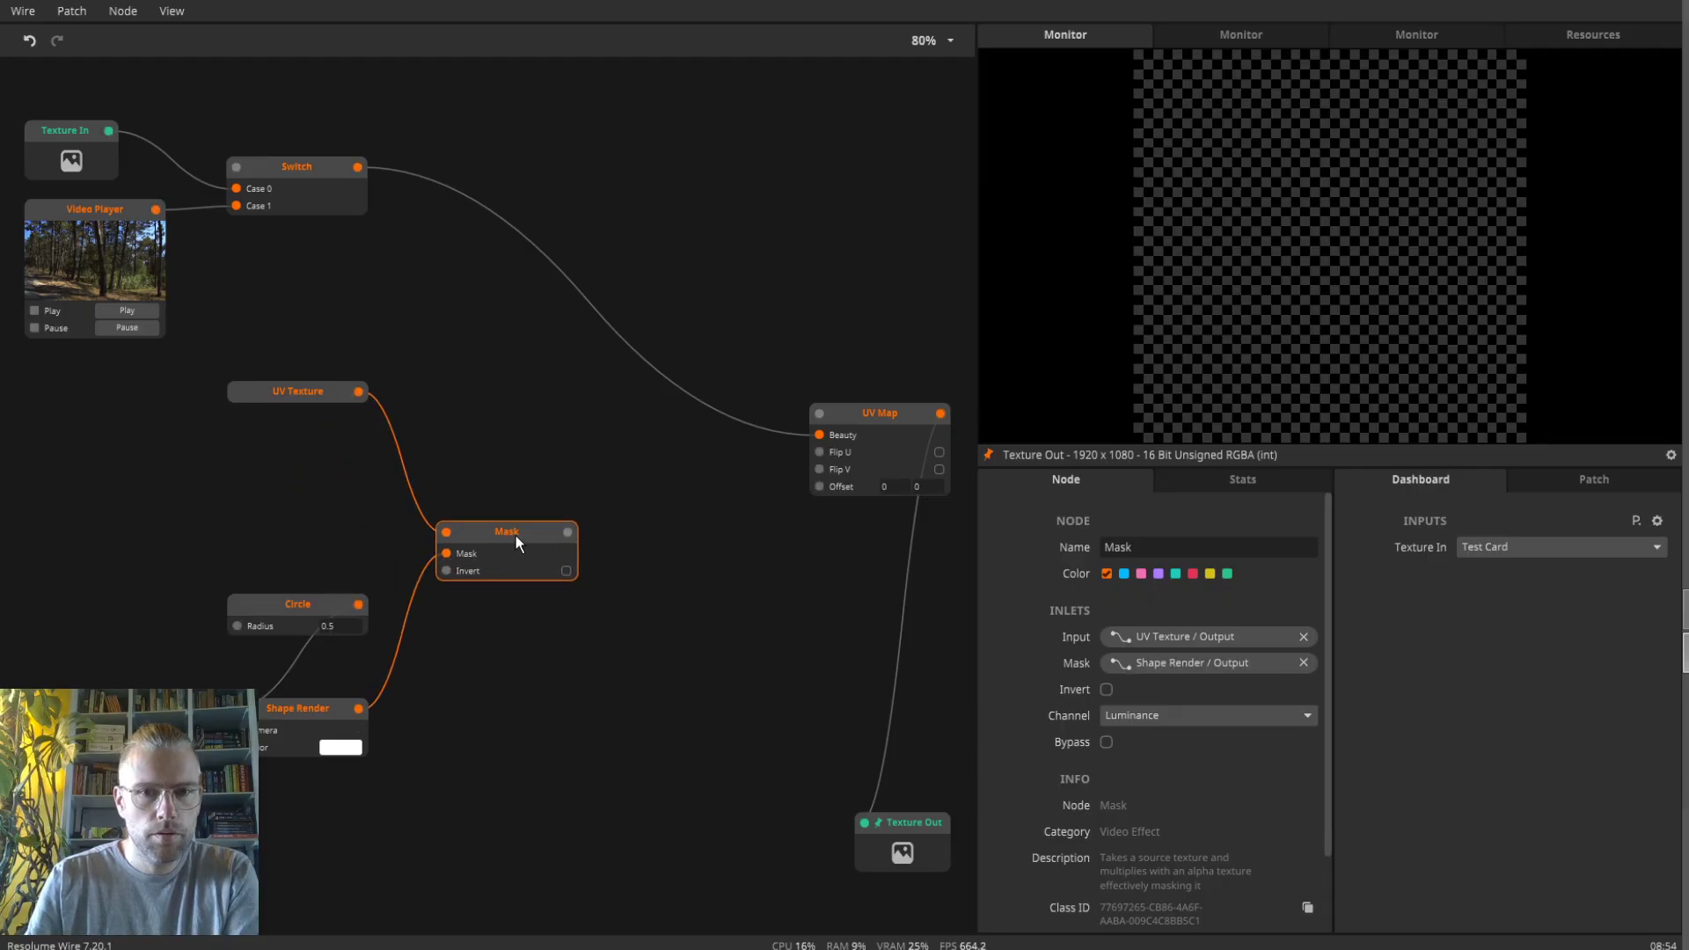
- Insert a Transform between UV Texture and Mask, with Rotation 0.5 and a trial horizontal Scale of 0.1
double_click(404, 462)
type("transform")
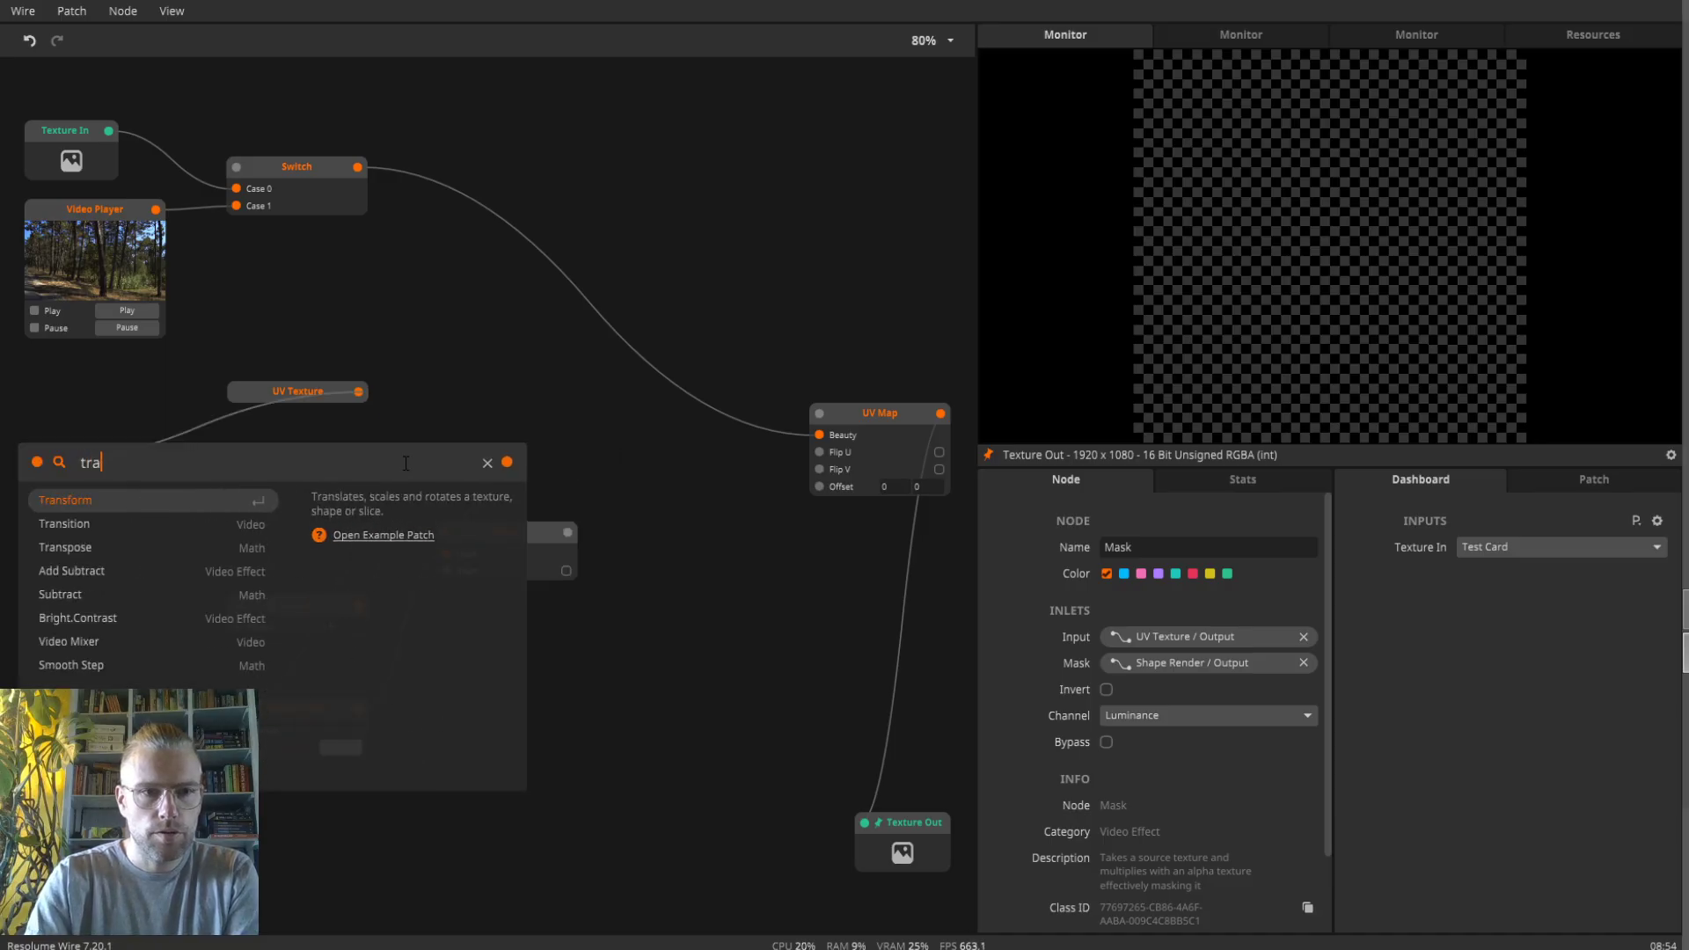
key("Return")
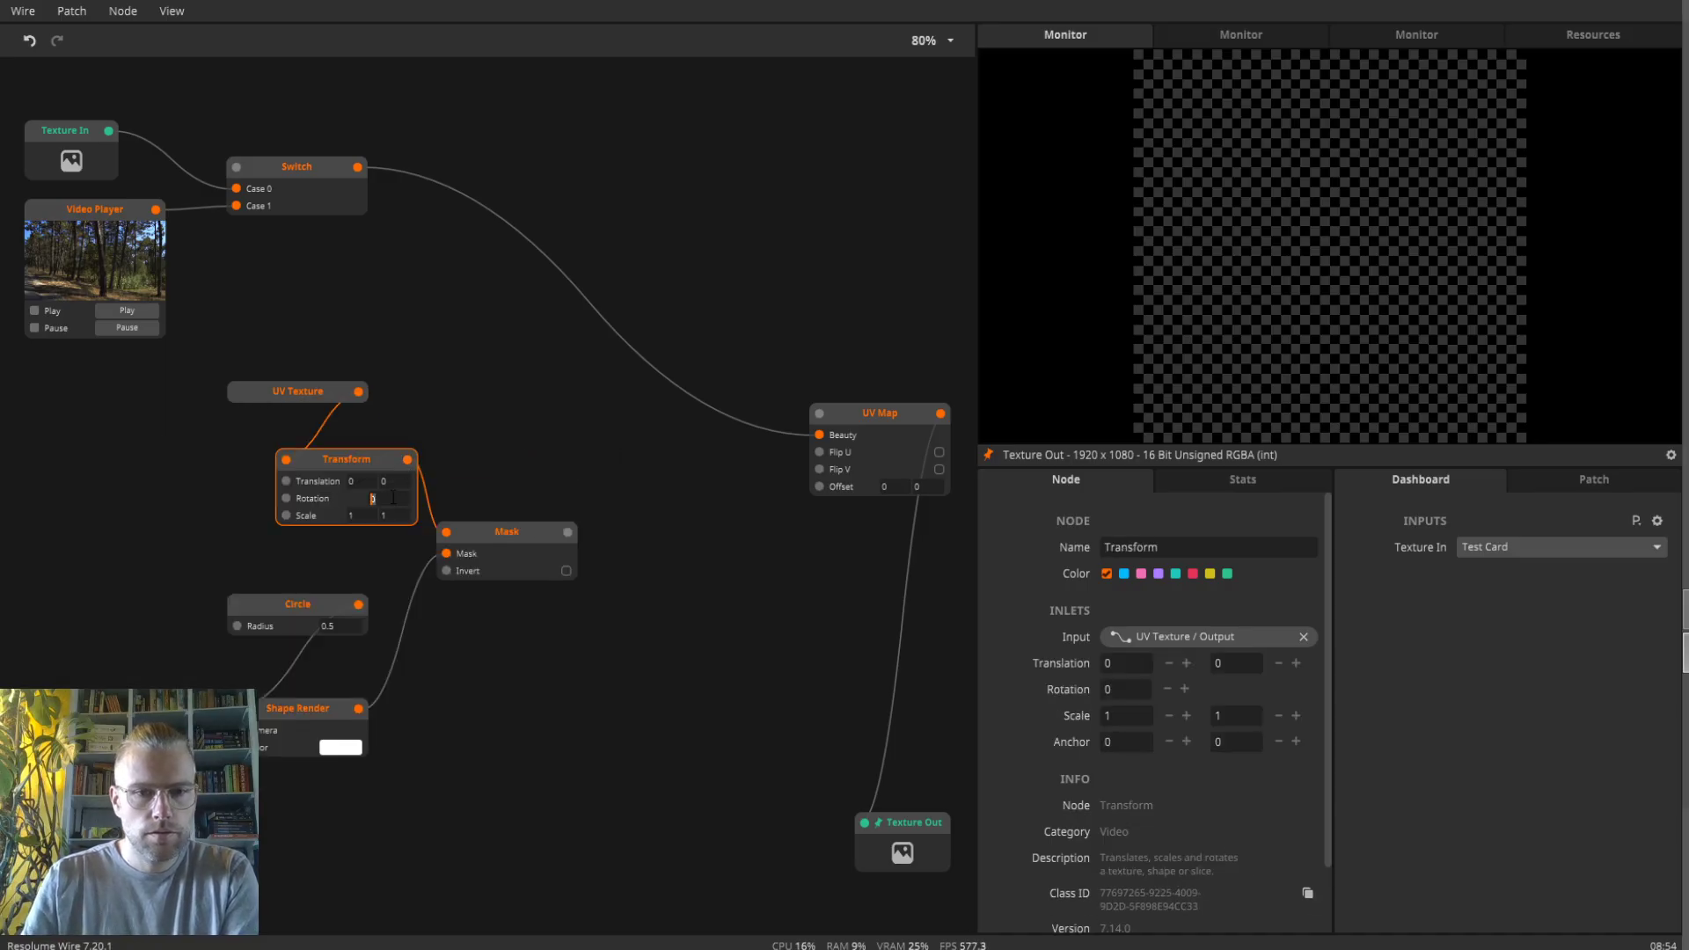
left_click(394, 498)
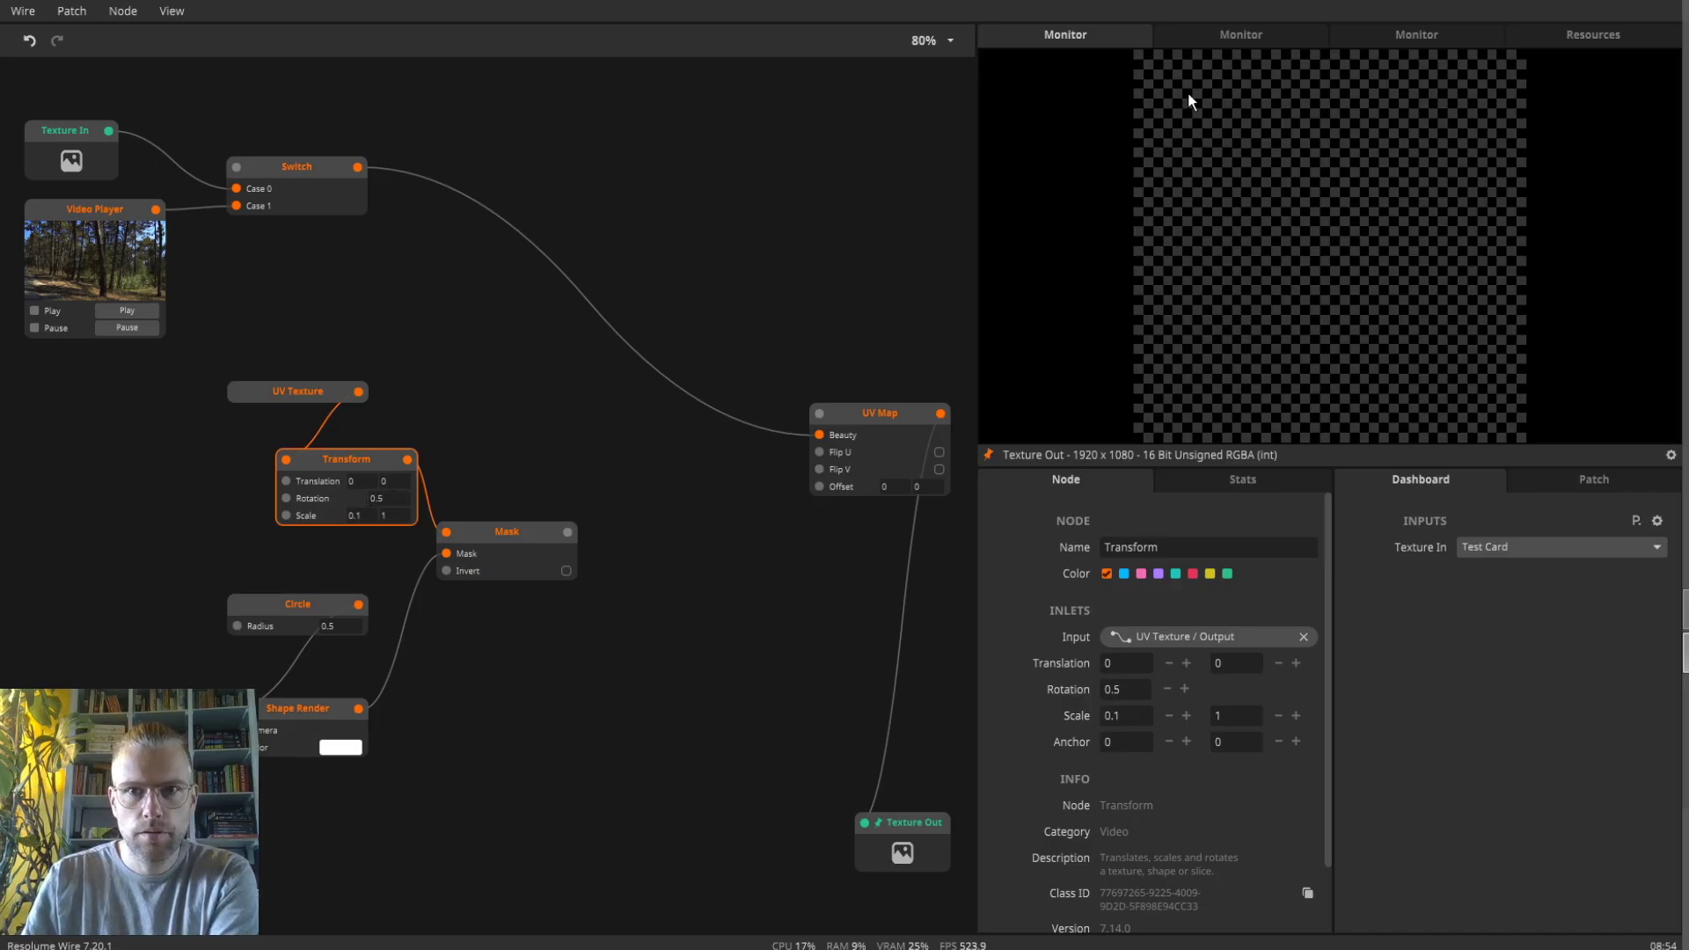
- Preview Transform in the second monitor, set its horizontal Scale to -1, and align it beneath UV Texture
left_click(1216, 33)
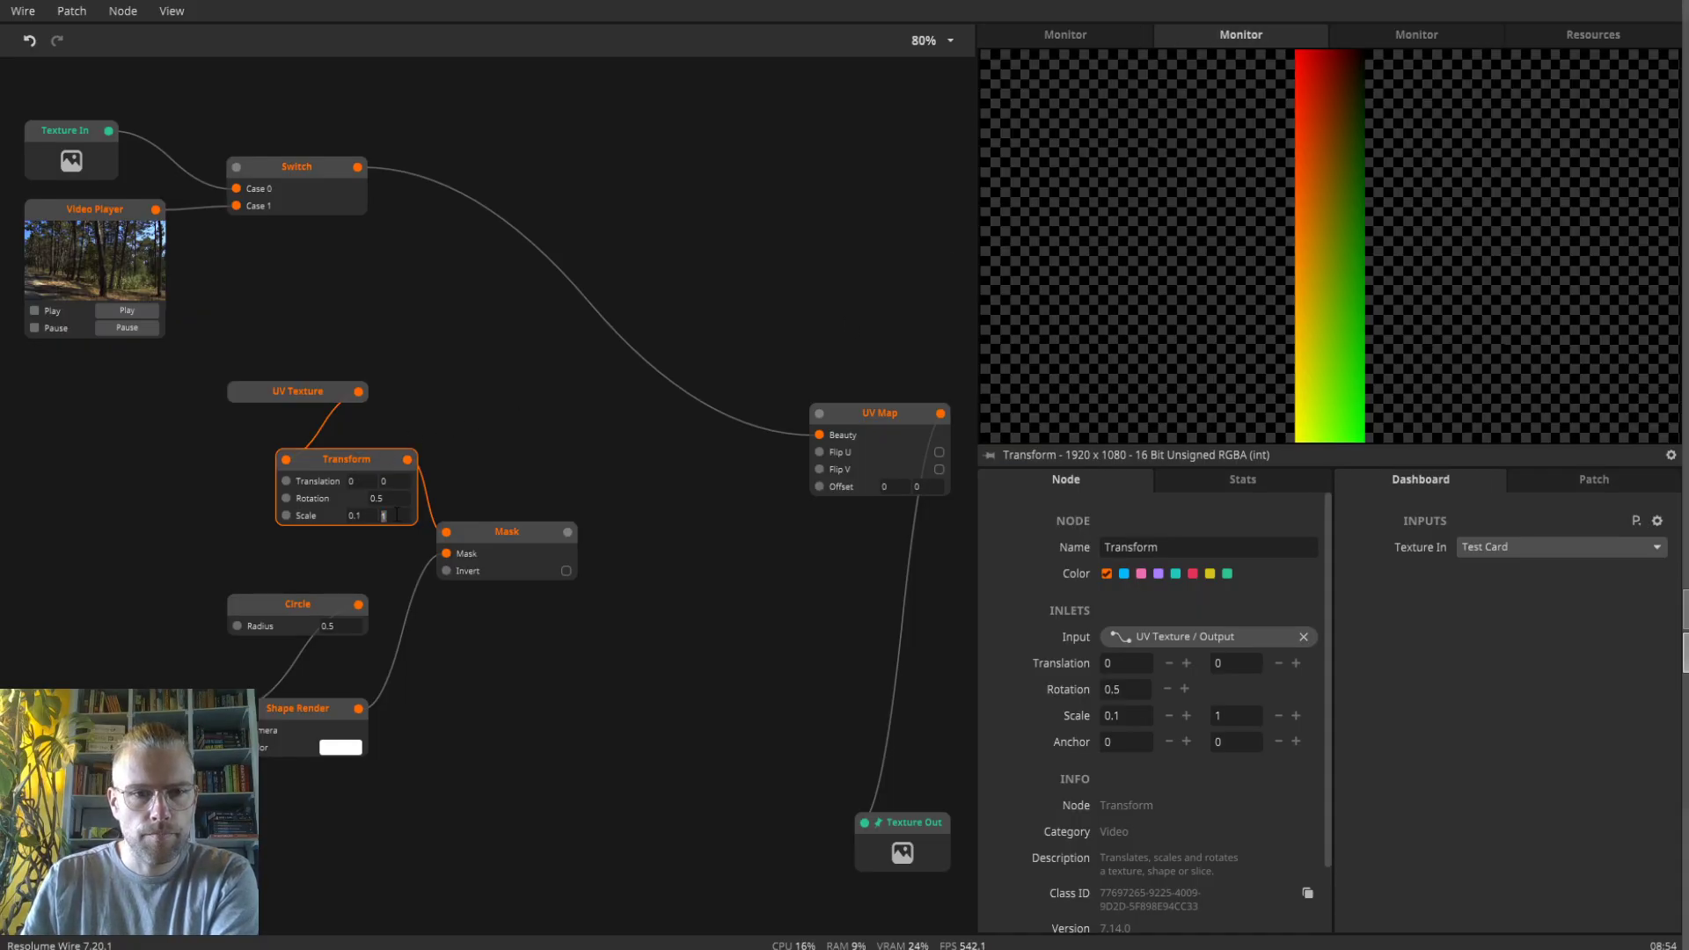
double_click(354, 515)
type("-1")
key("Return")
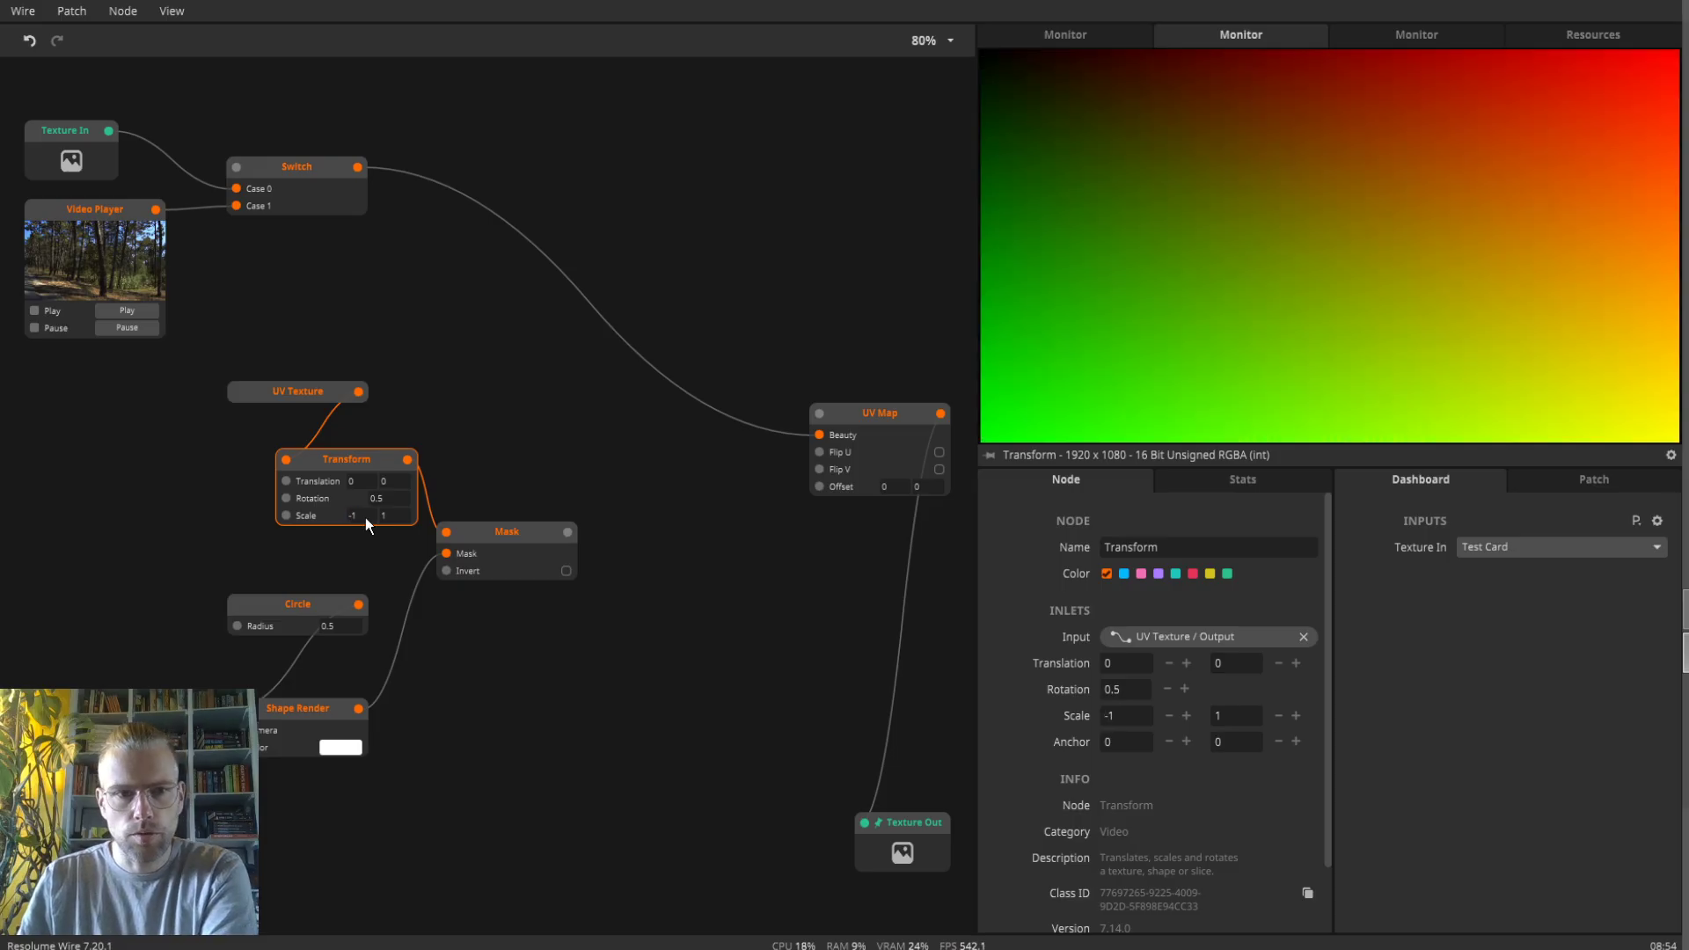
left_click_drag(364, 457, 315, 454)
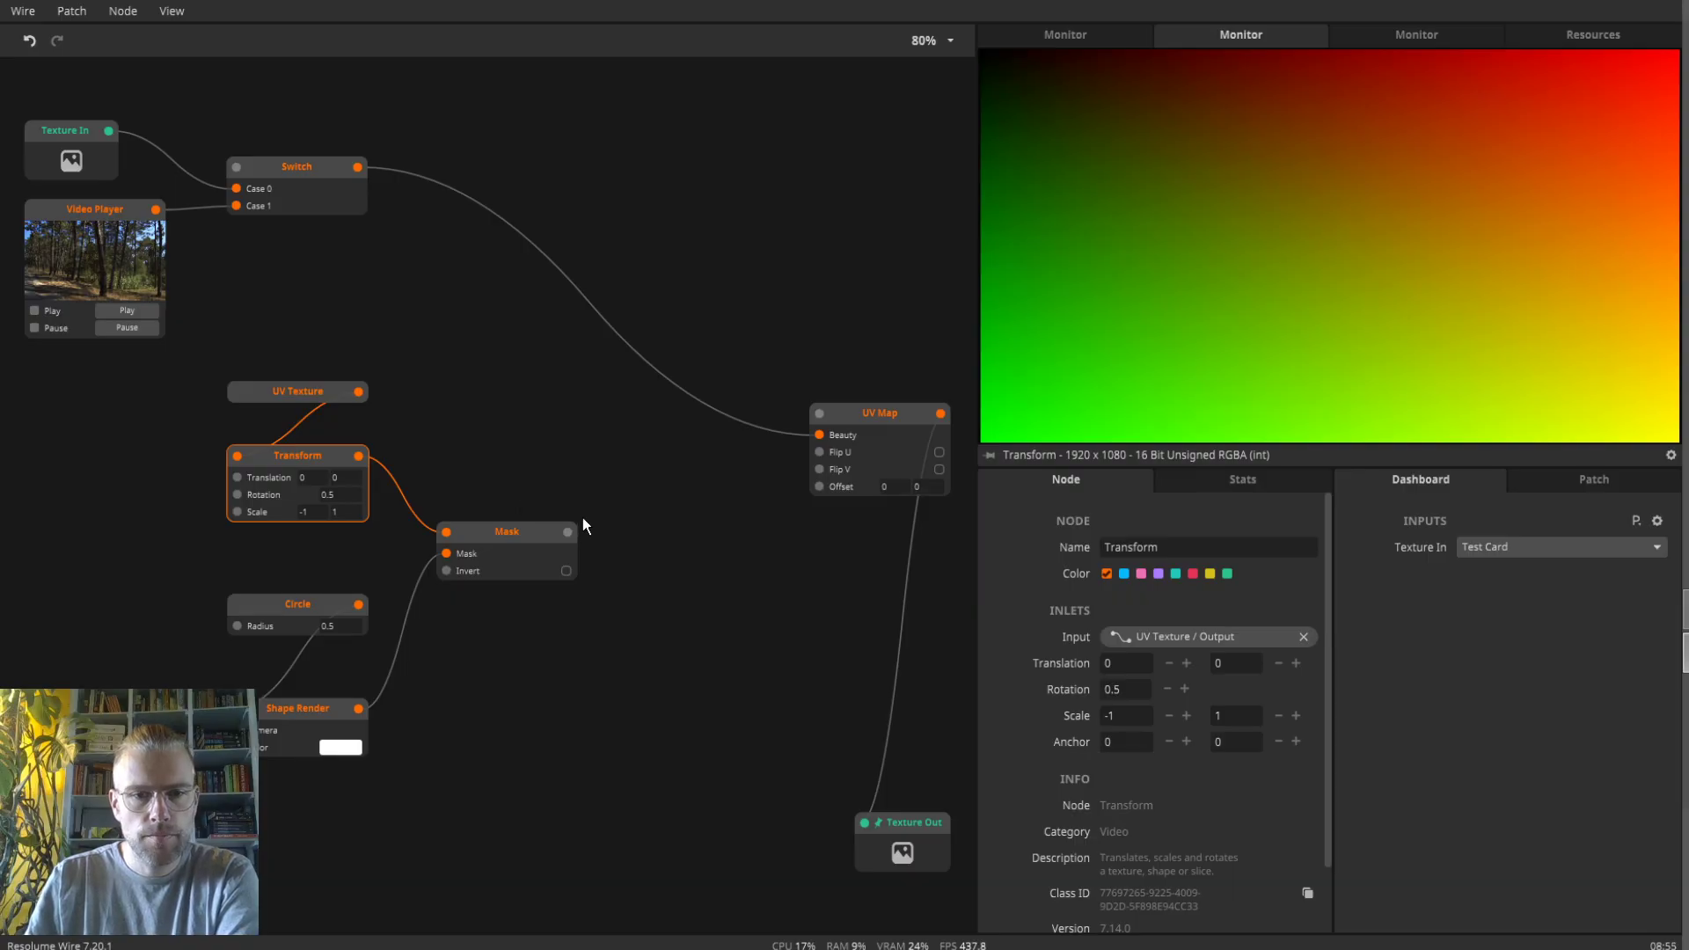
- Check the outputs of Mask, Circle and Shape Render, and add a Mask Blend node near Mask
left_click(521, 543)
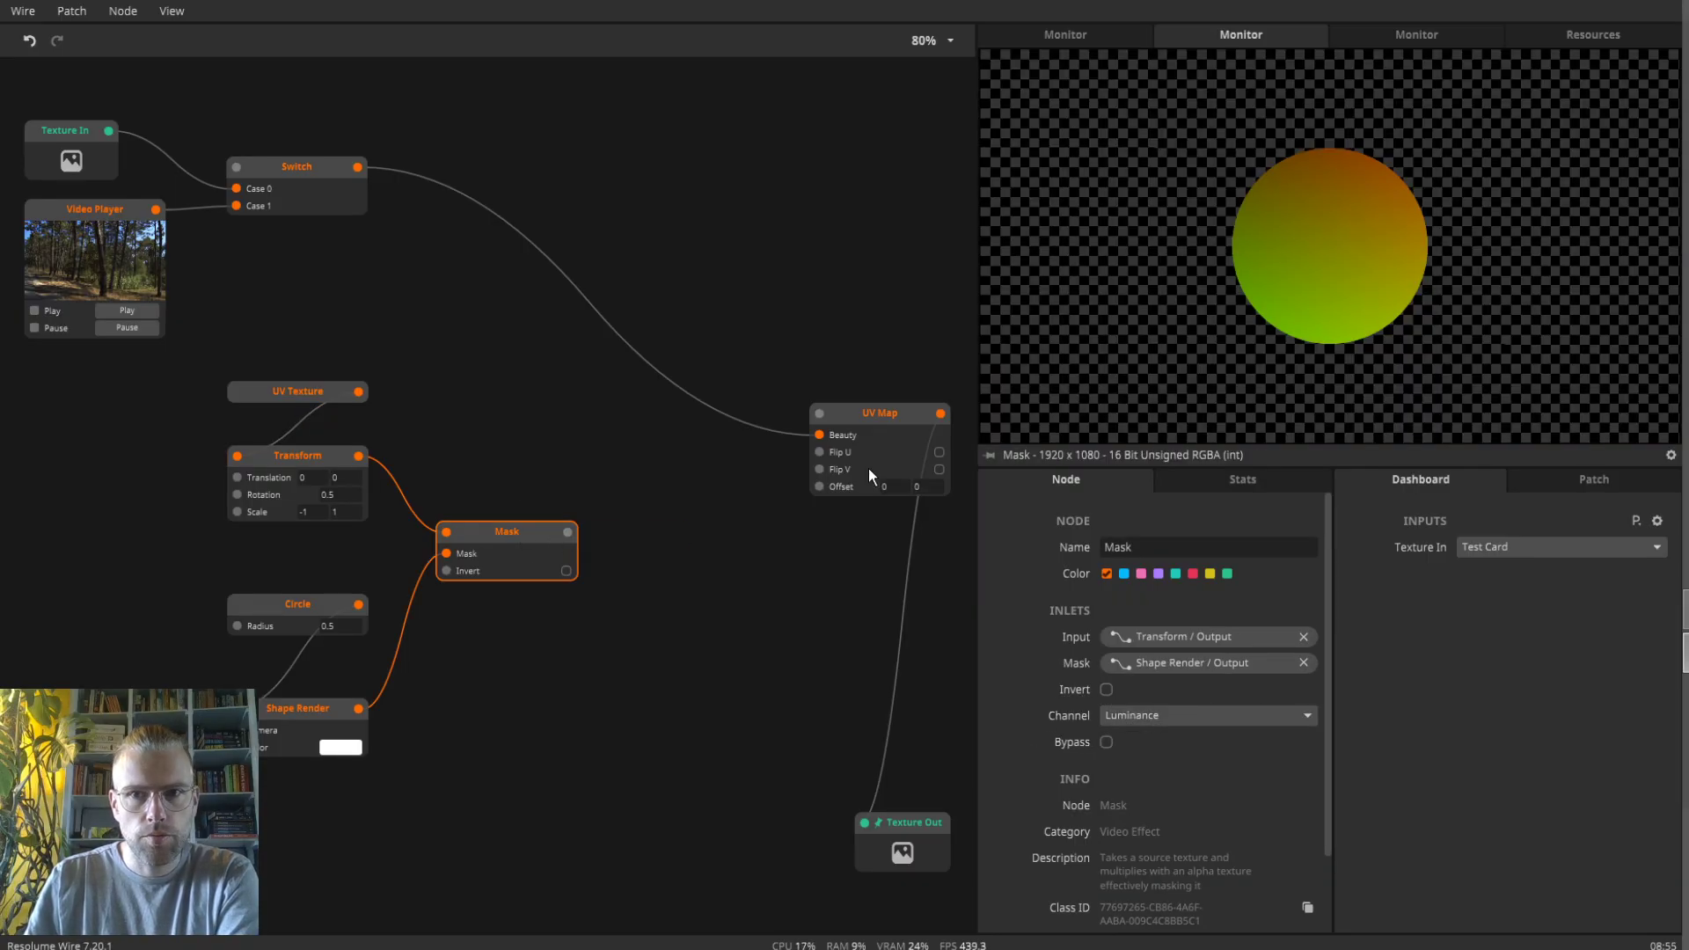
left_click(298, 609)
left_click(294, 713)
left_click(507, 543)
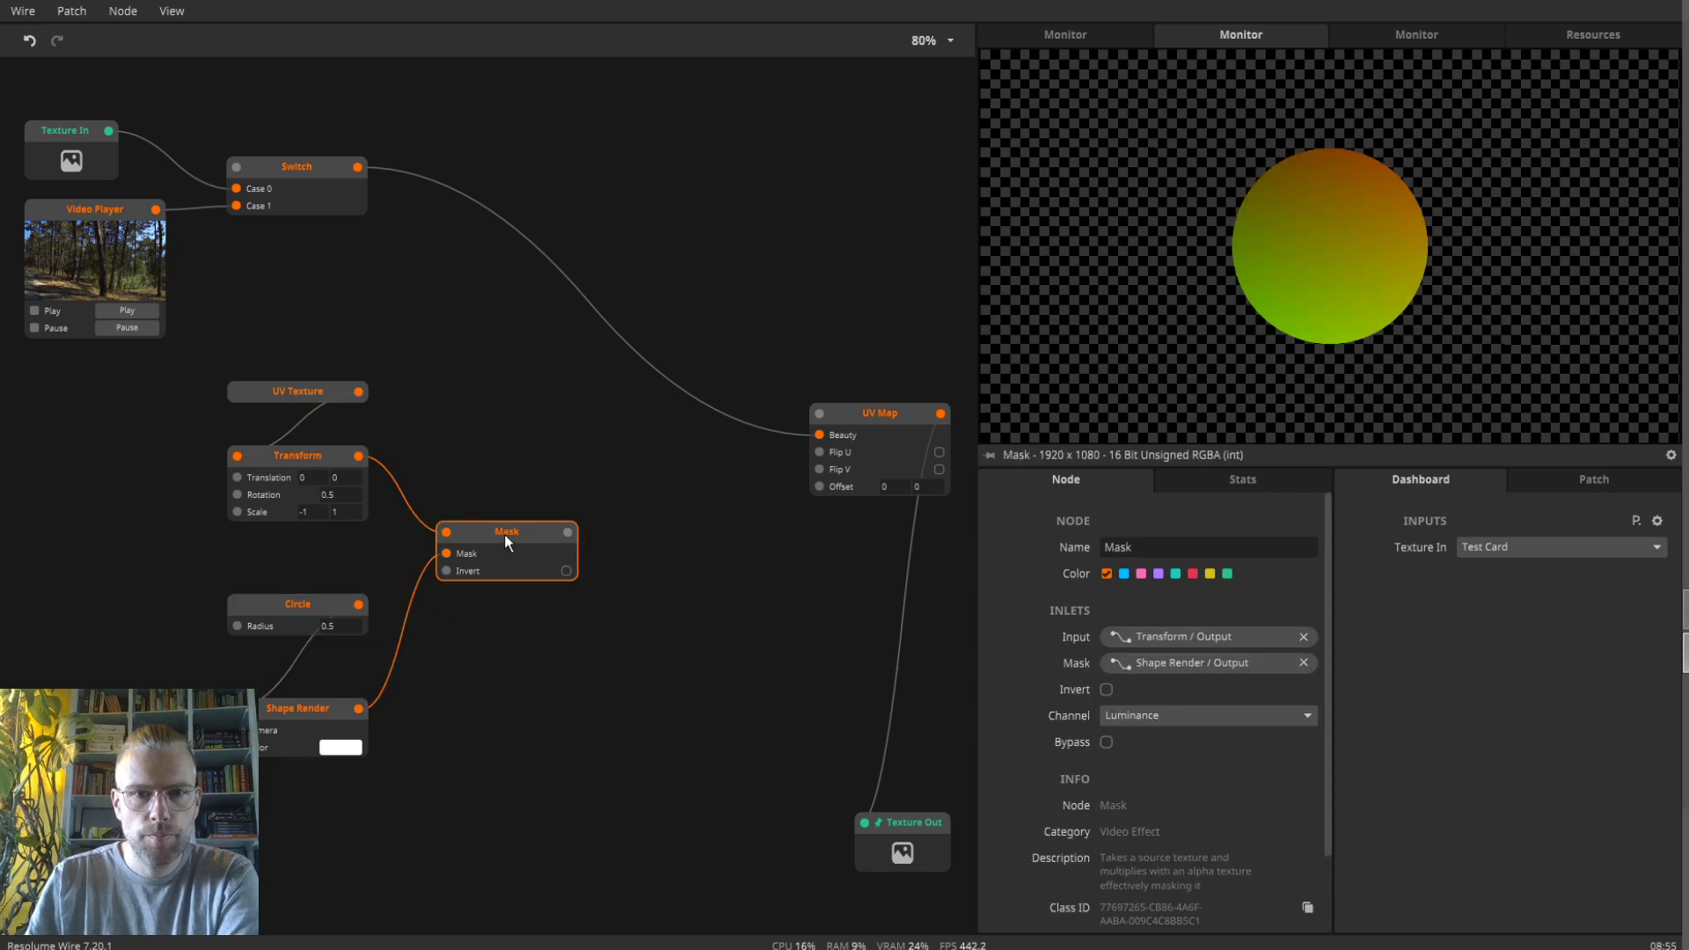
double_click(552, 467)
type("mask")
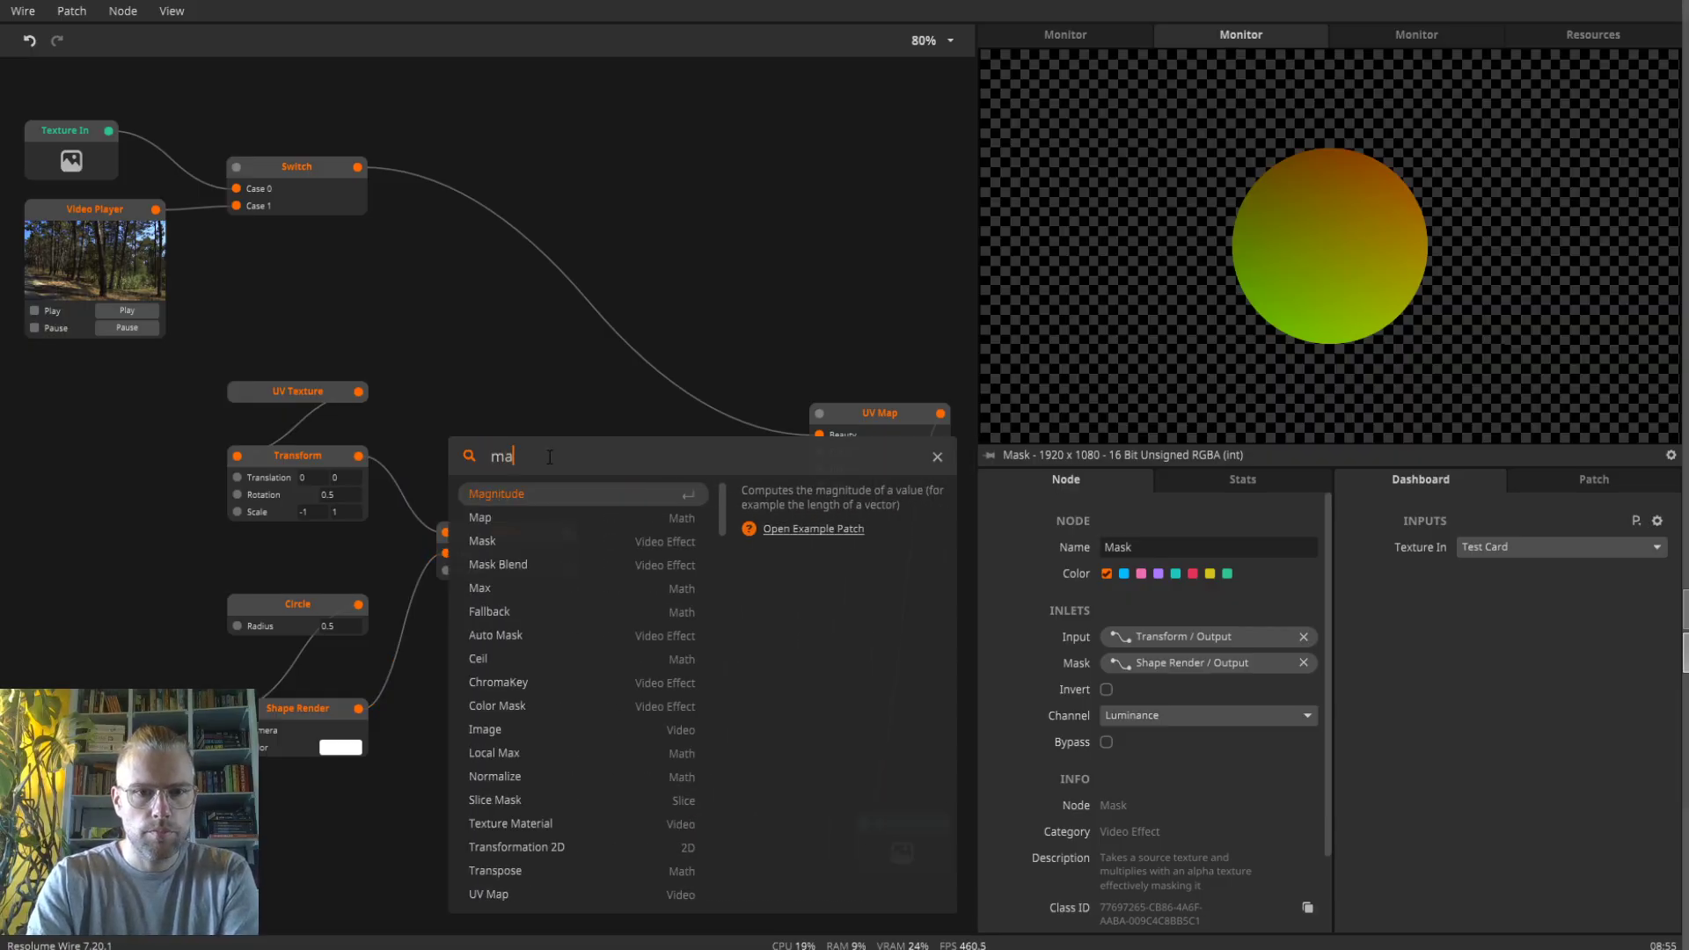
key("Down")
key("Return")
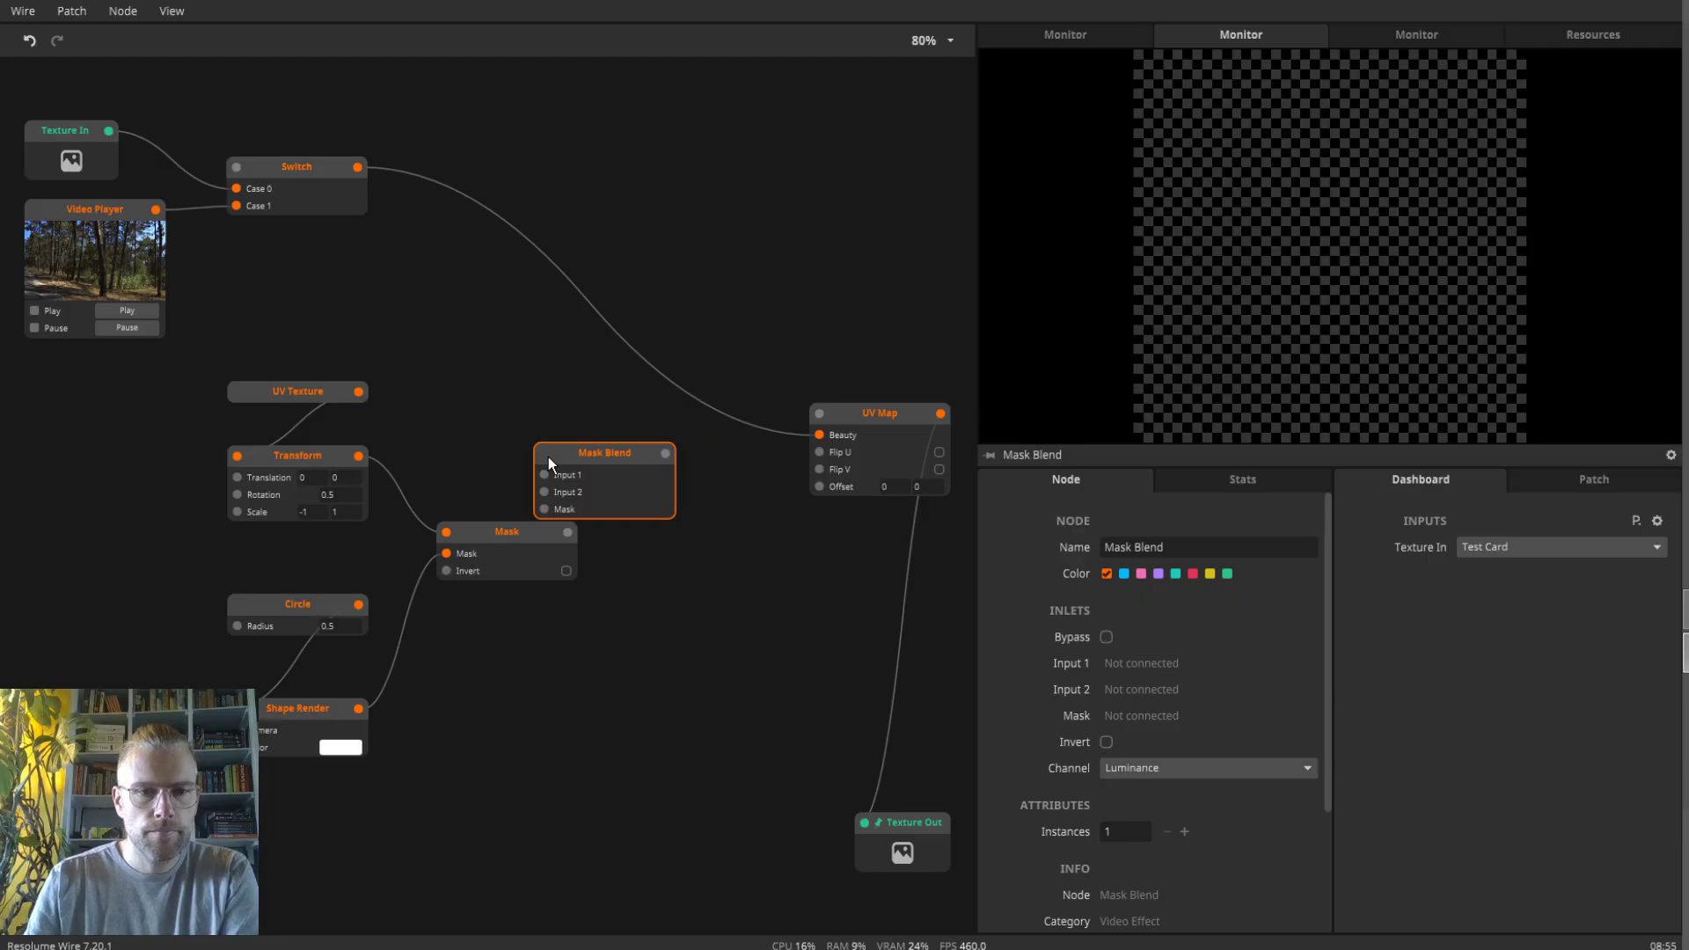
- Connect UV Texture to Mask Blend's Input 1, Transform to Input 2 and Shape Render to Mask, and preview the blend
left_click_drag(359, 392, 563, 484)
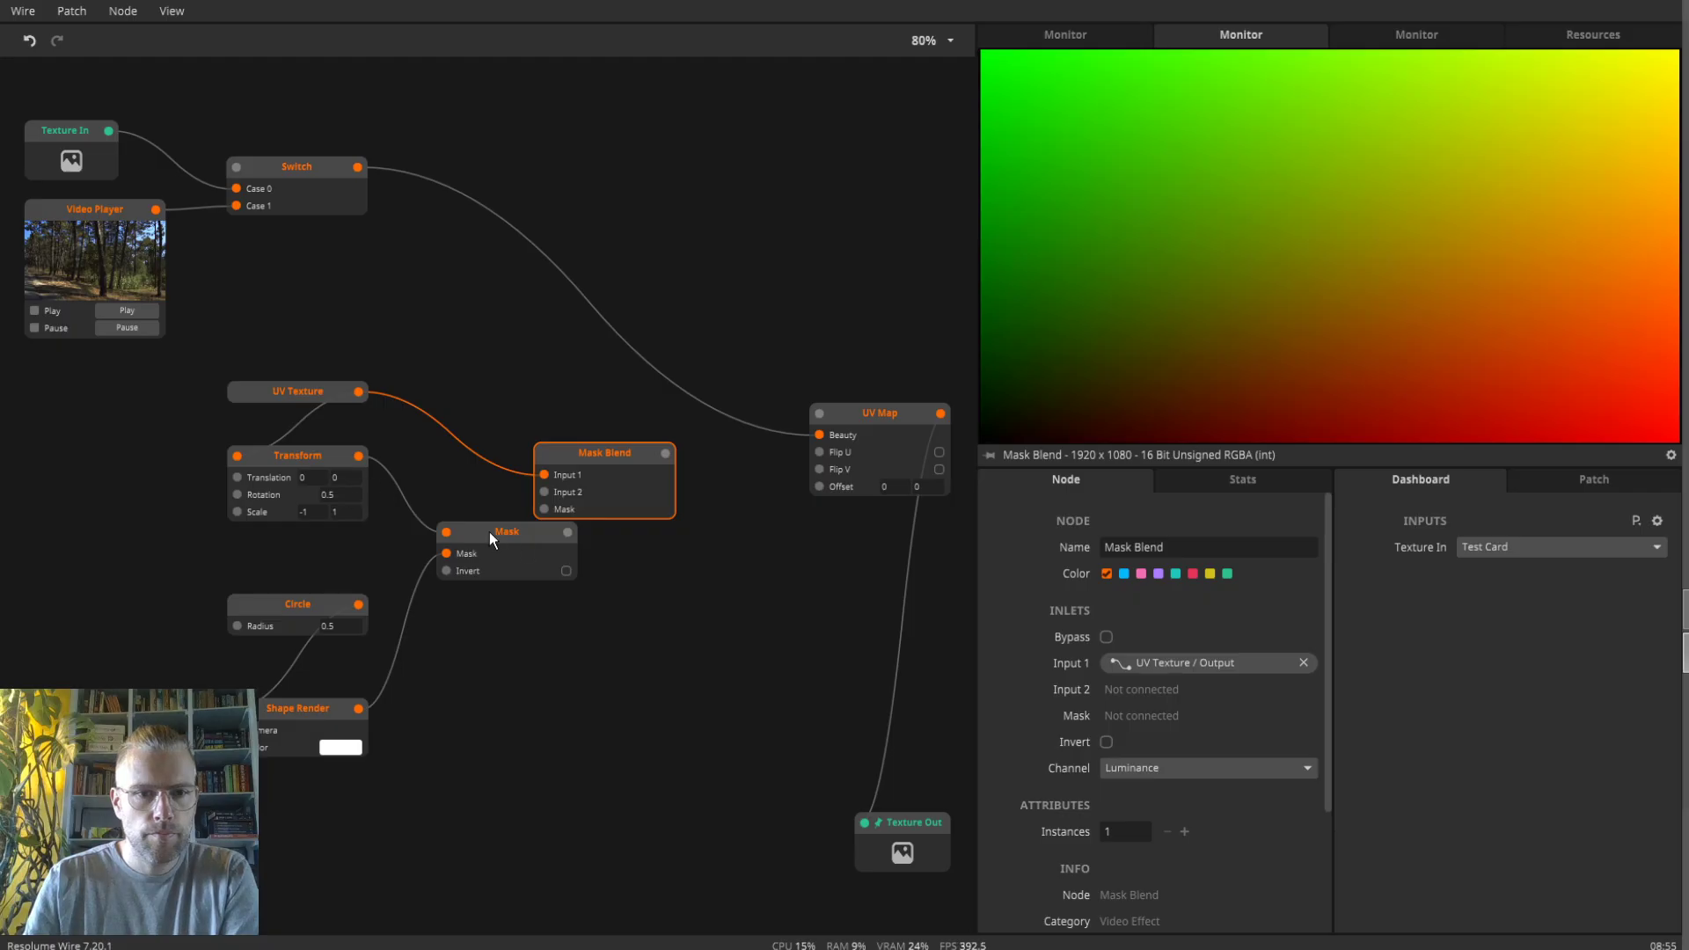
left_click_drag(490, 531, 488, 558)
left_click_drag(358, 455, 544, 492)
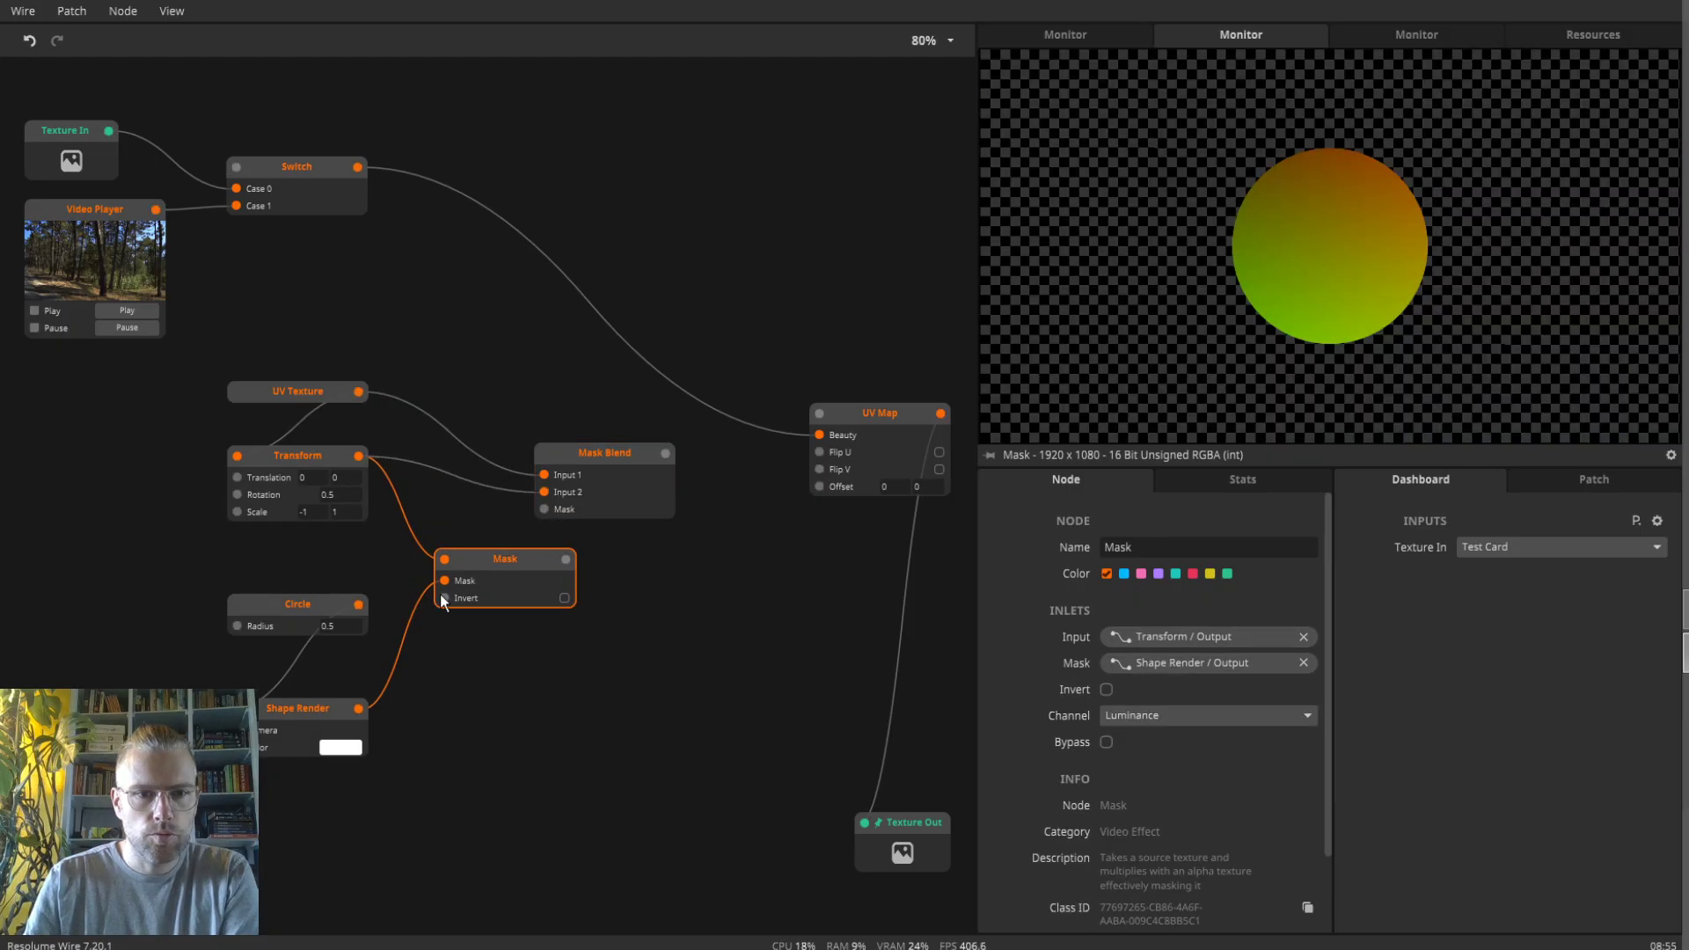
left_click_drag(361, 709, 546, 509)
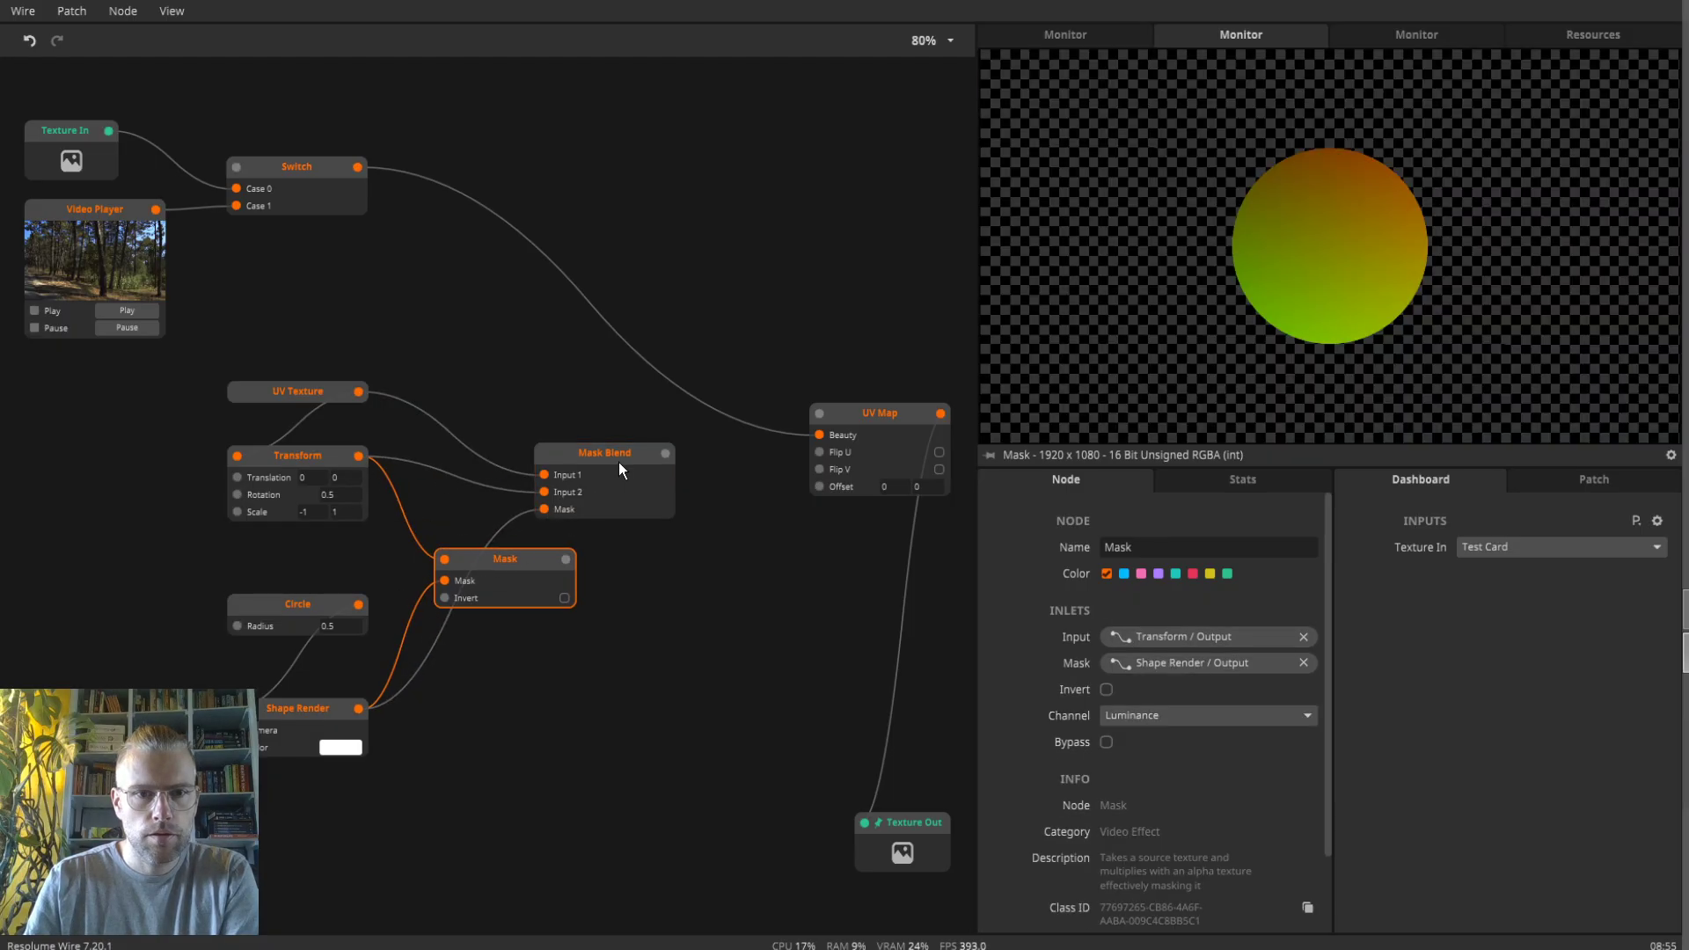
left_click(616, 457)
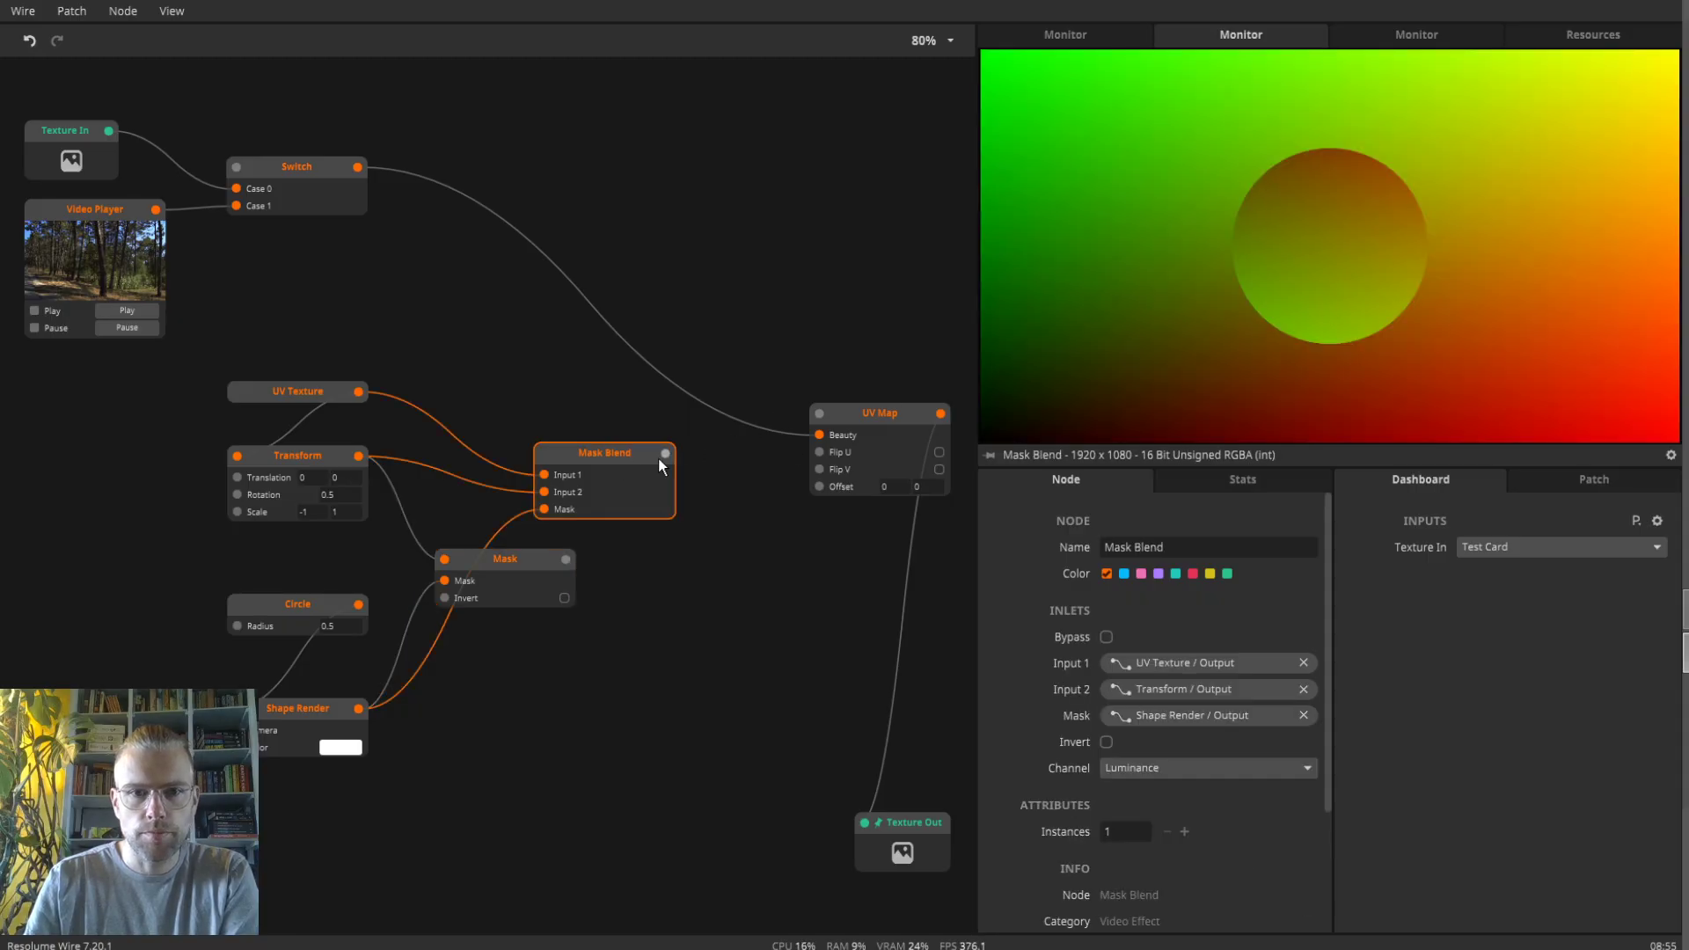
- Connect Mask Blend to UV Map's Input, delete the unused Mask node, and preview the UV Map output
left_click_drag(665, 454, 883, 414)
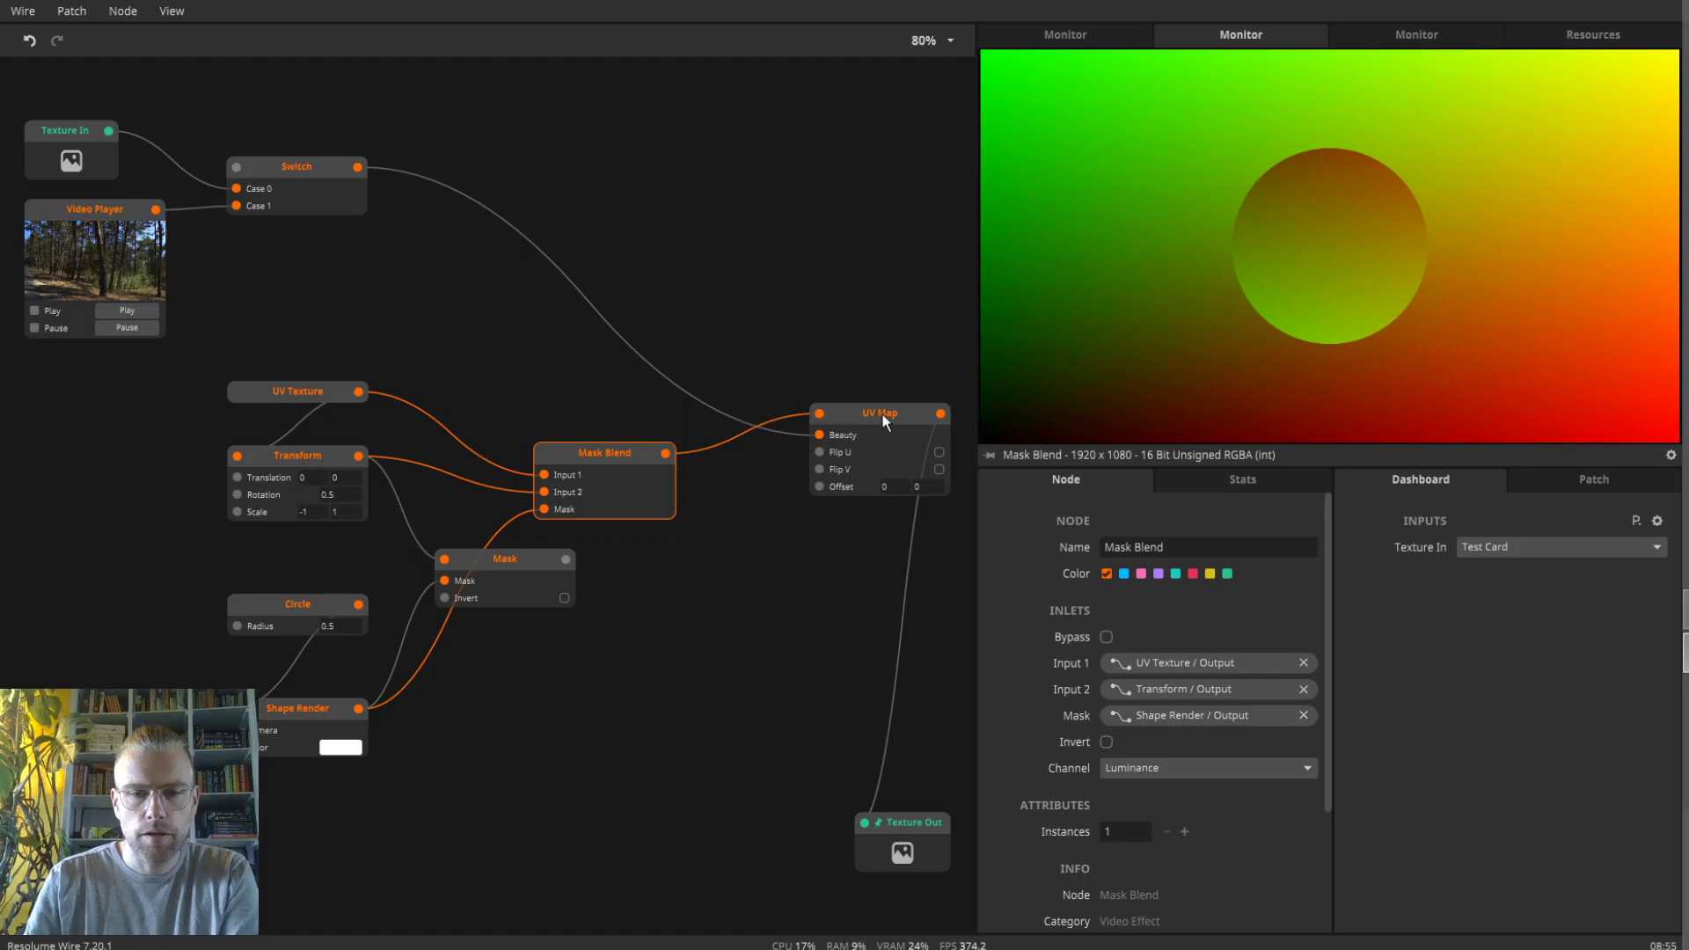
left_click(884, 412)
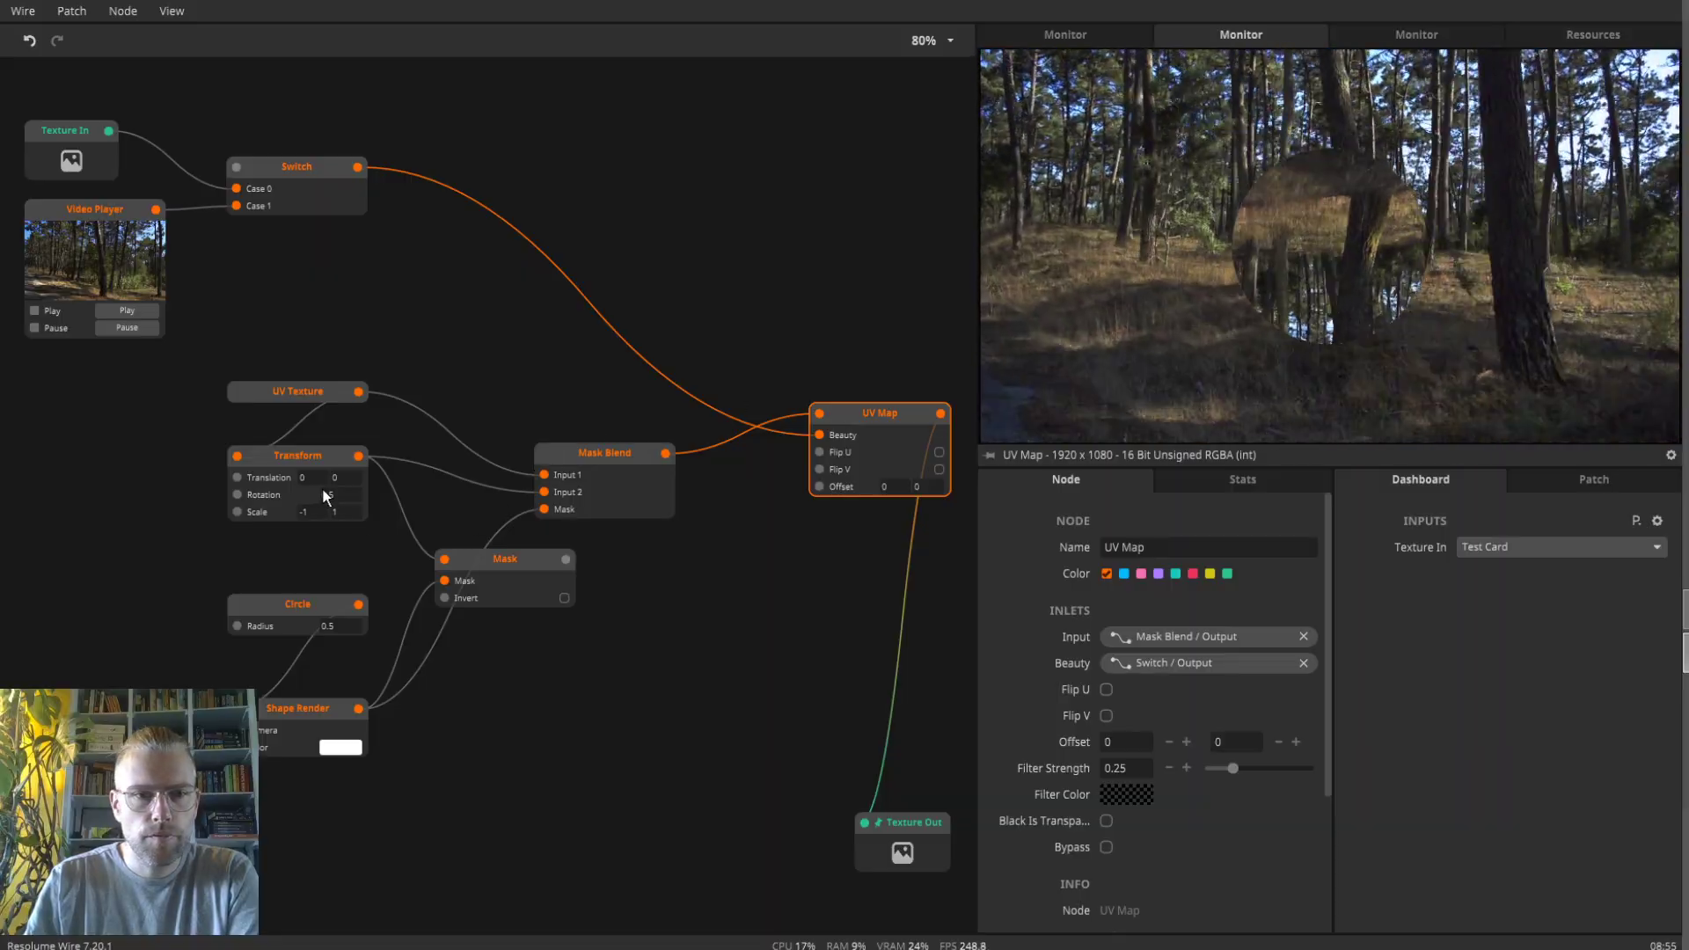
left_click(495, 569)
key("Delete")
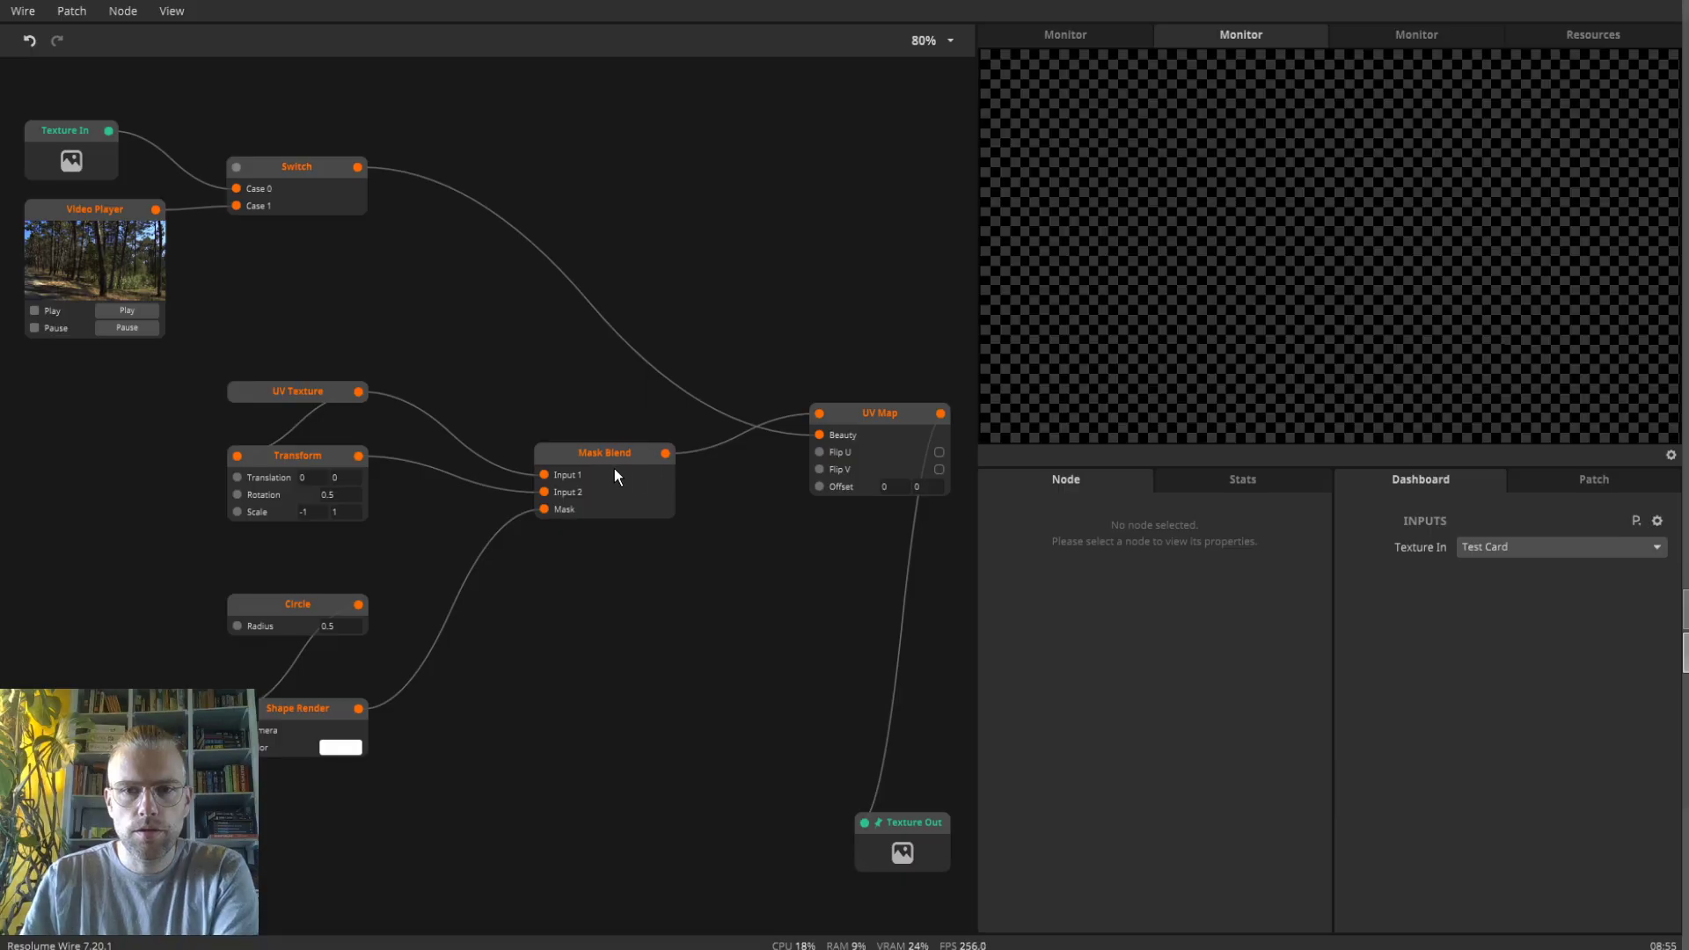
left_click(615, 470)
left_click(887, 419)
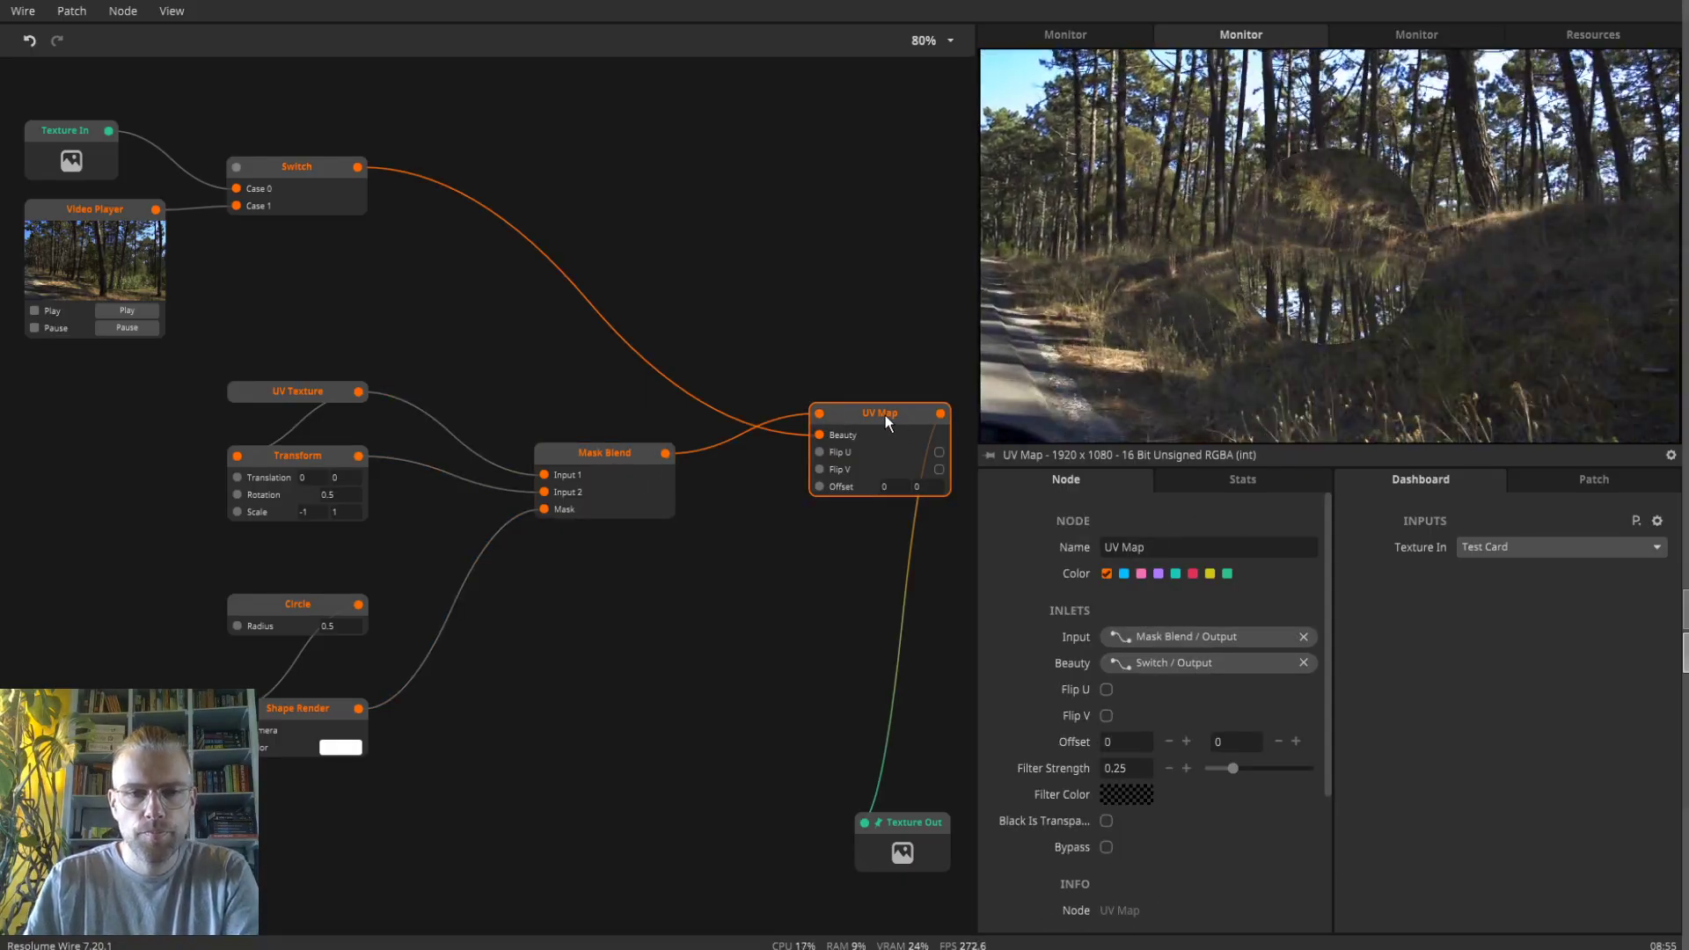
- Place Shape Render directly beneath Circle and set its Antialiasing to 4000
left_click_drag(305, 706, 302, 667)
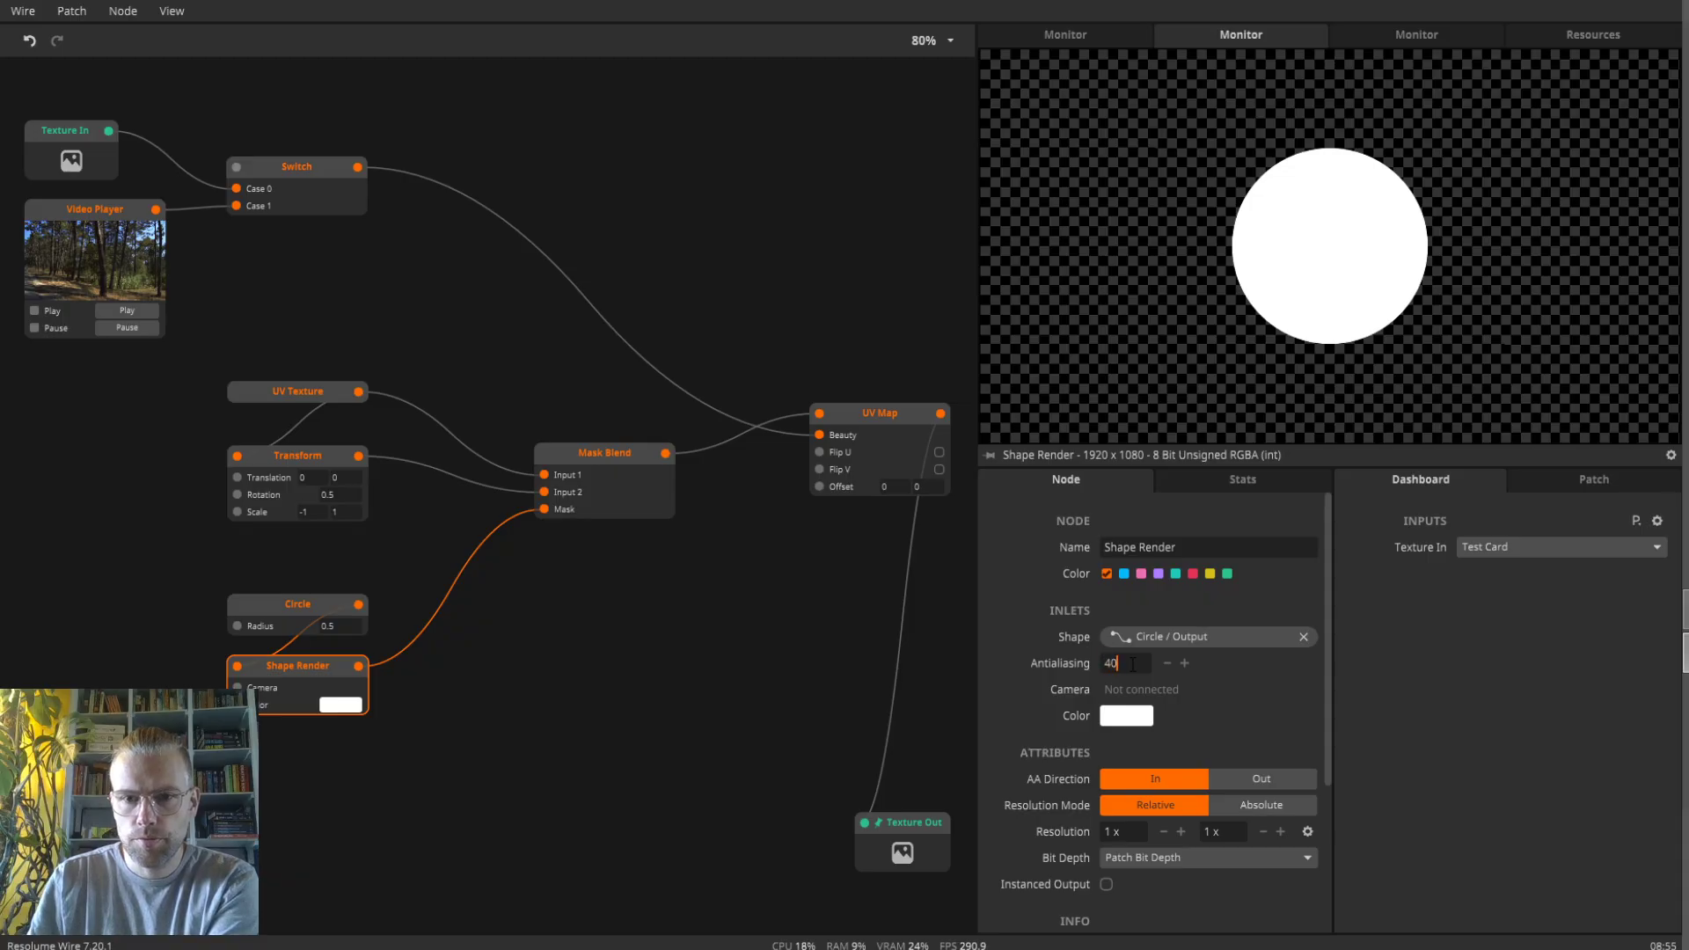
key("Return")
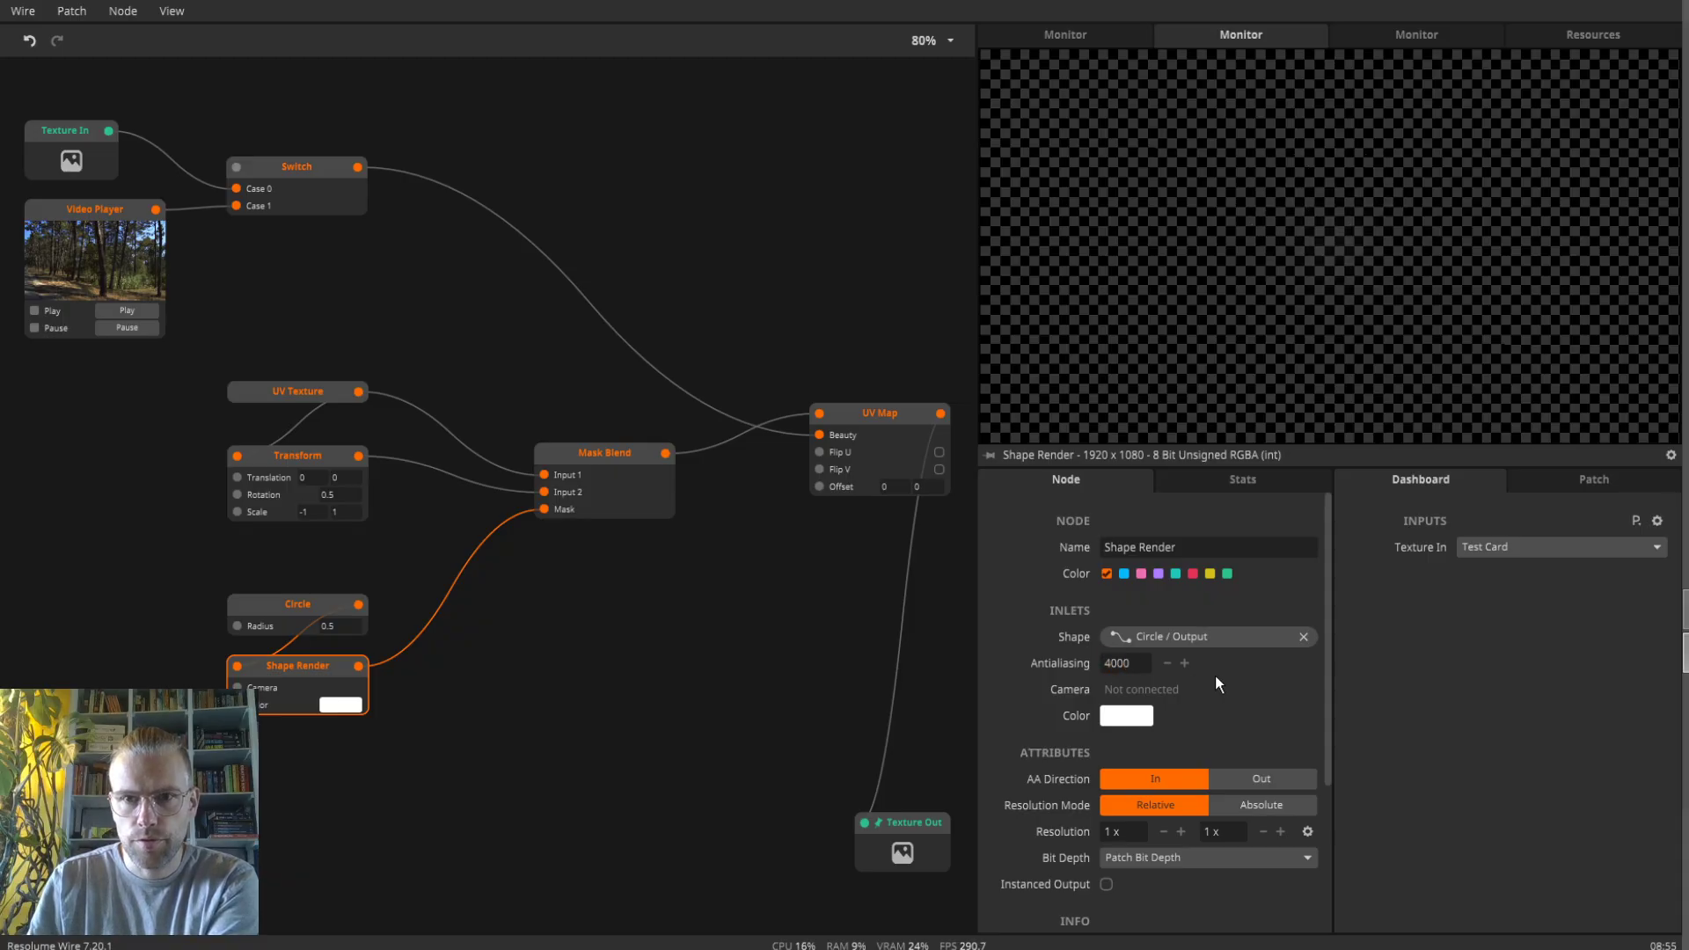
- Pin Shape Render's output in the second monitor and increase Circle's Radius to 2.595
left_click(315, 628)
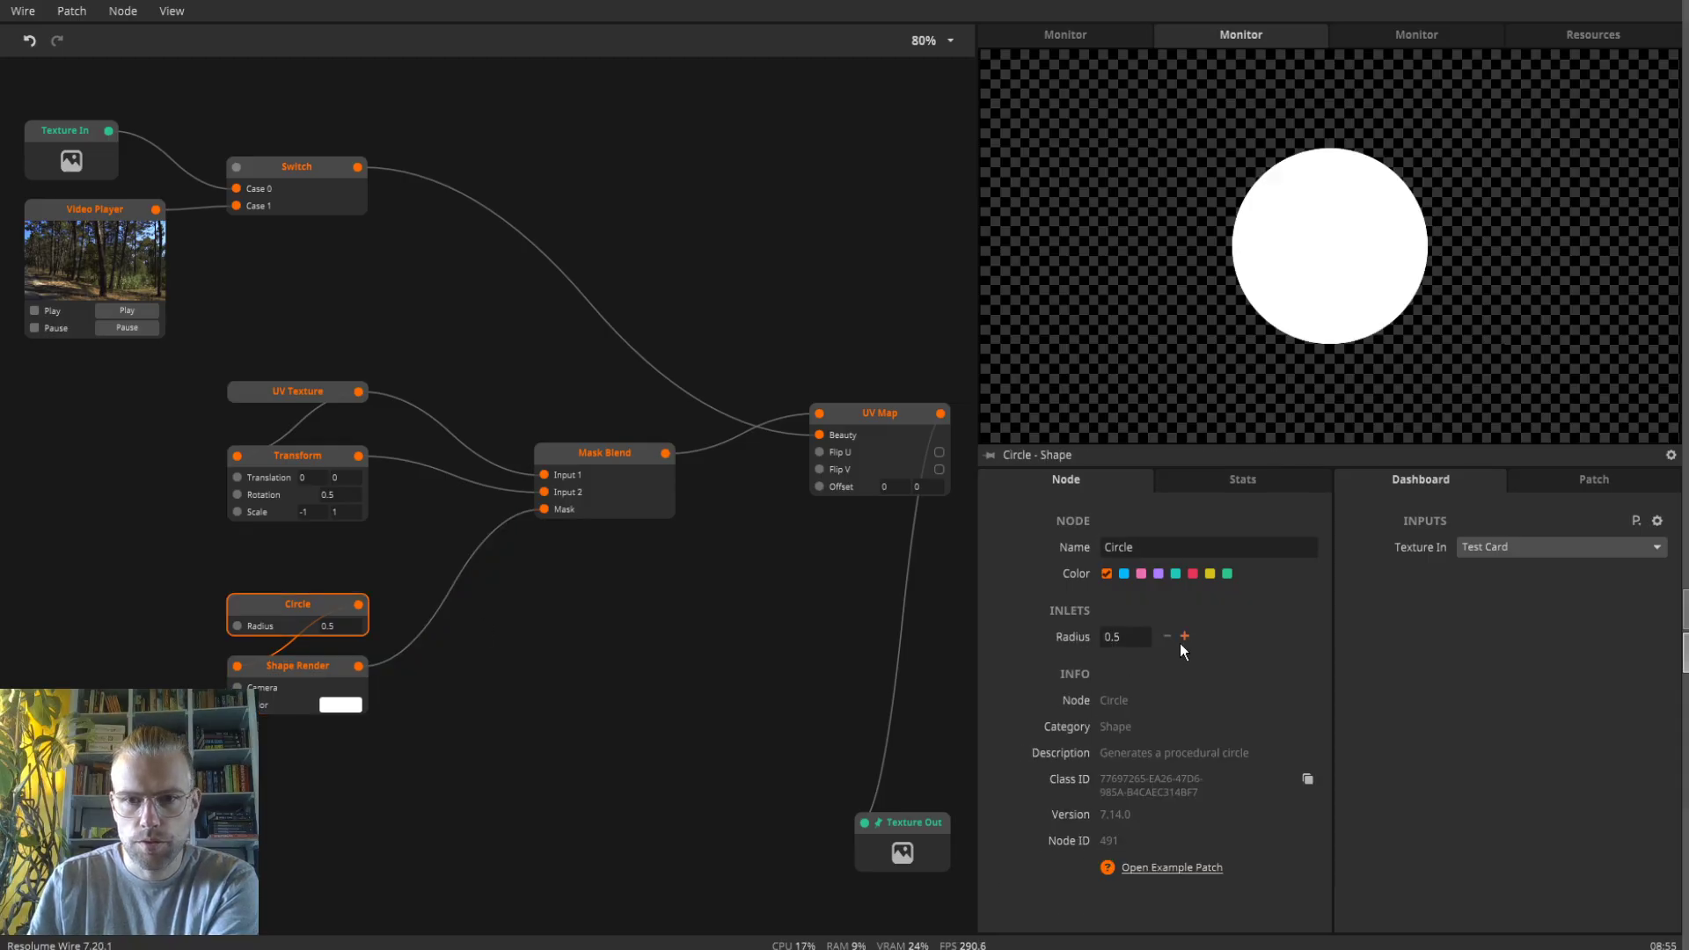
left_click(323, 660)
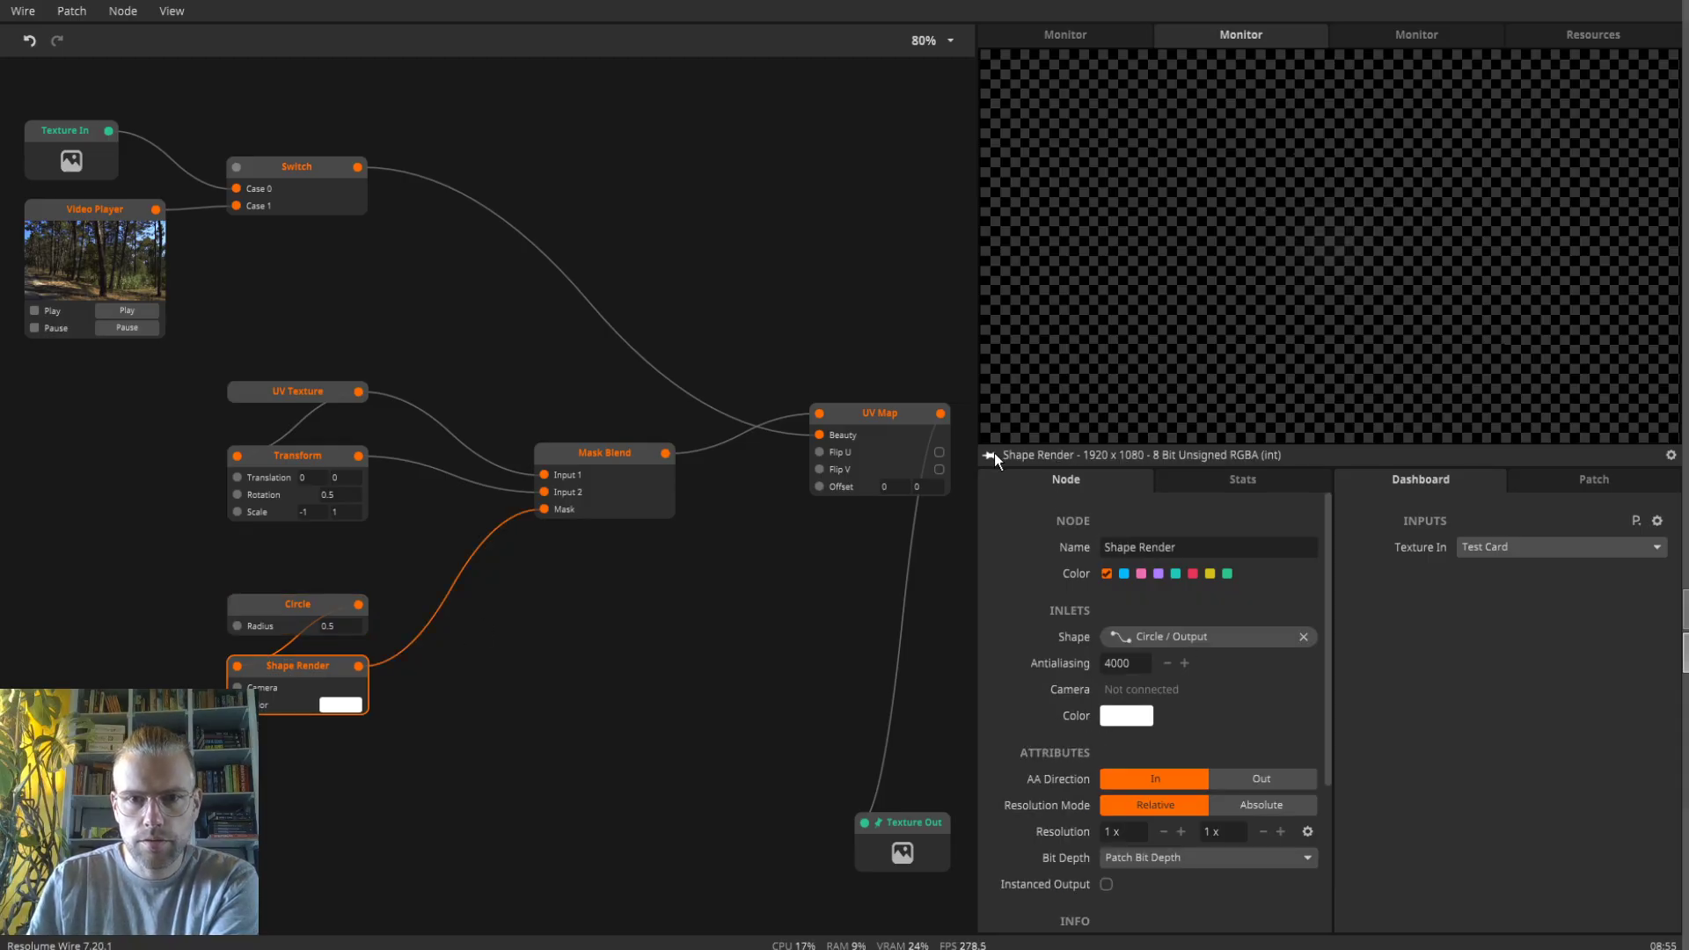
left_click(280, 620)
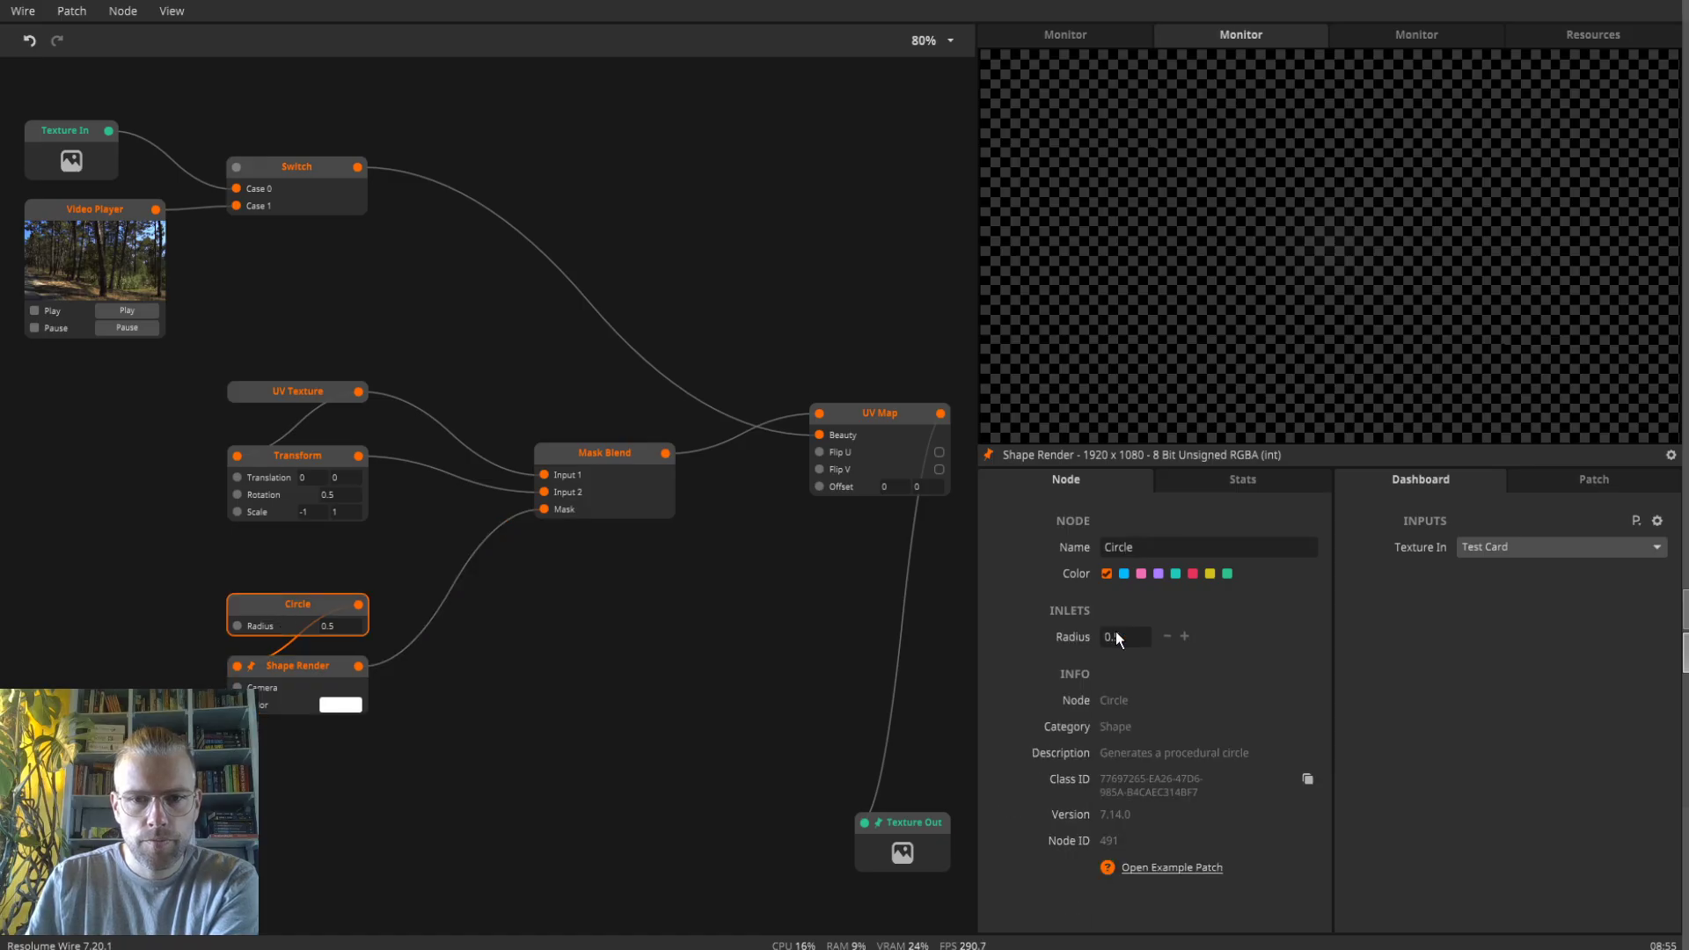
left_click_drag(1116, 631, 1565, 608)
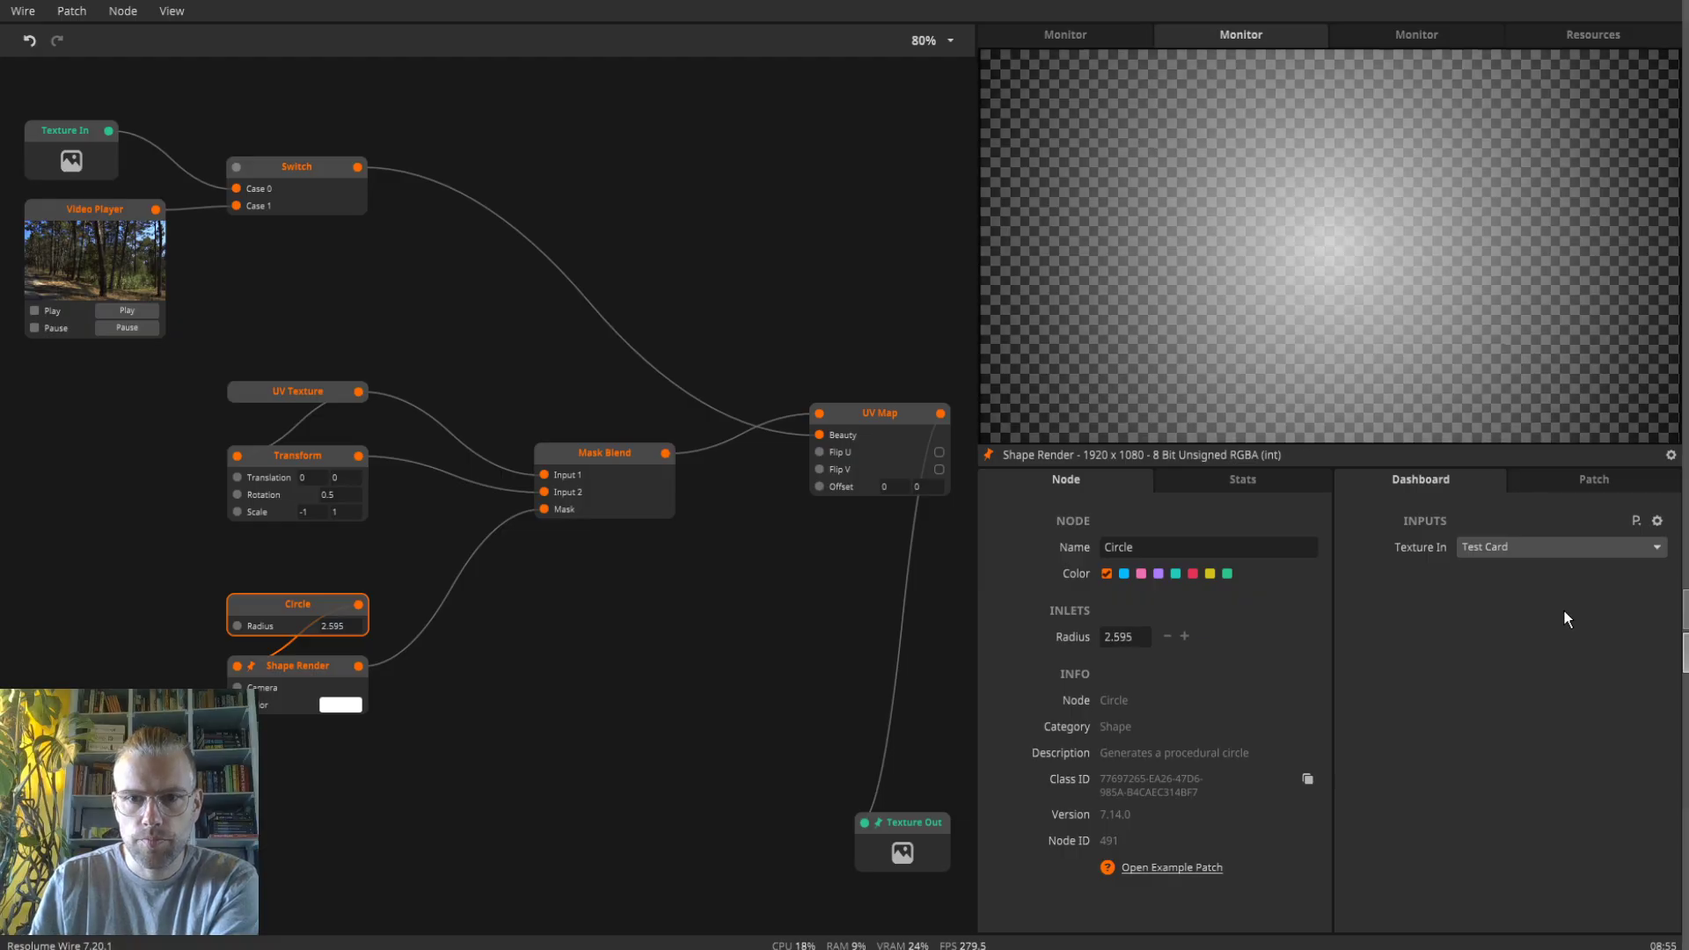
- Set Shape Render's Antialiasing to 100 and Circle's Radius to 0.5
left_click(289, 671)
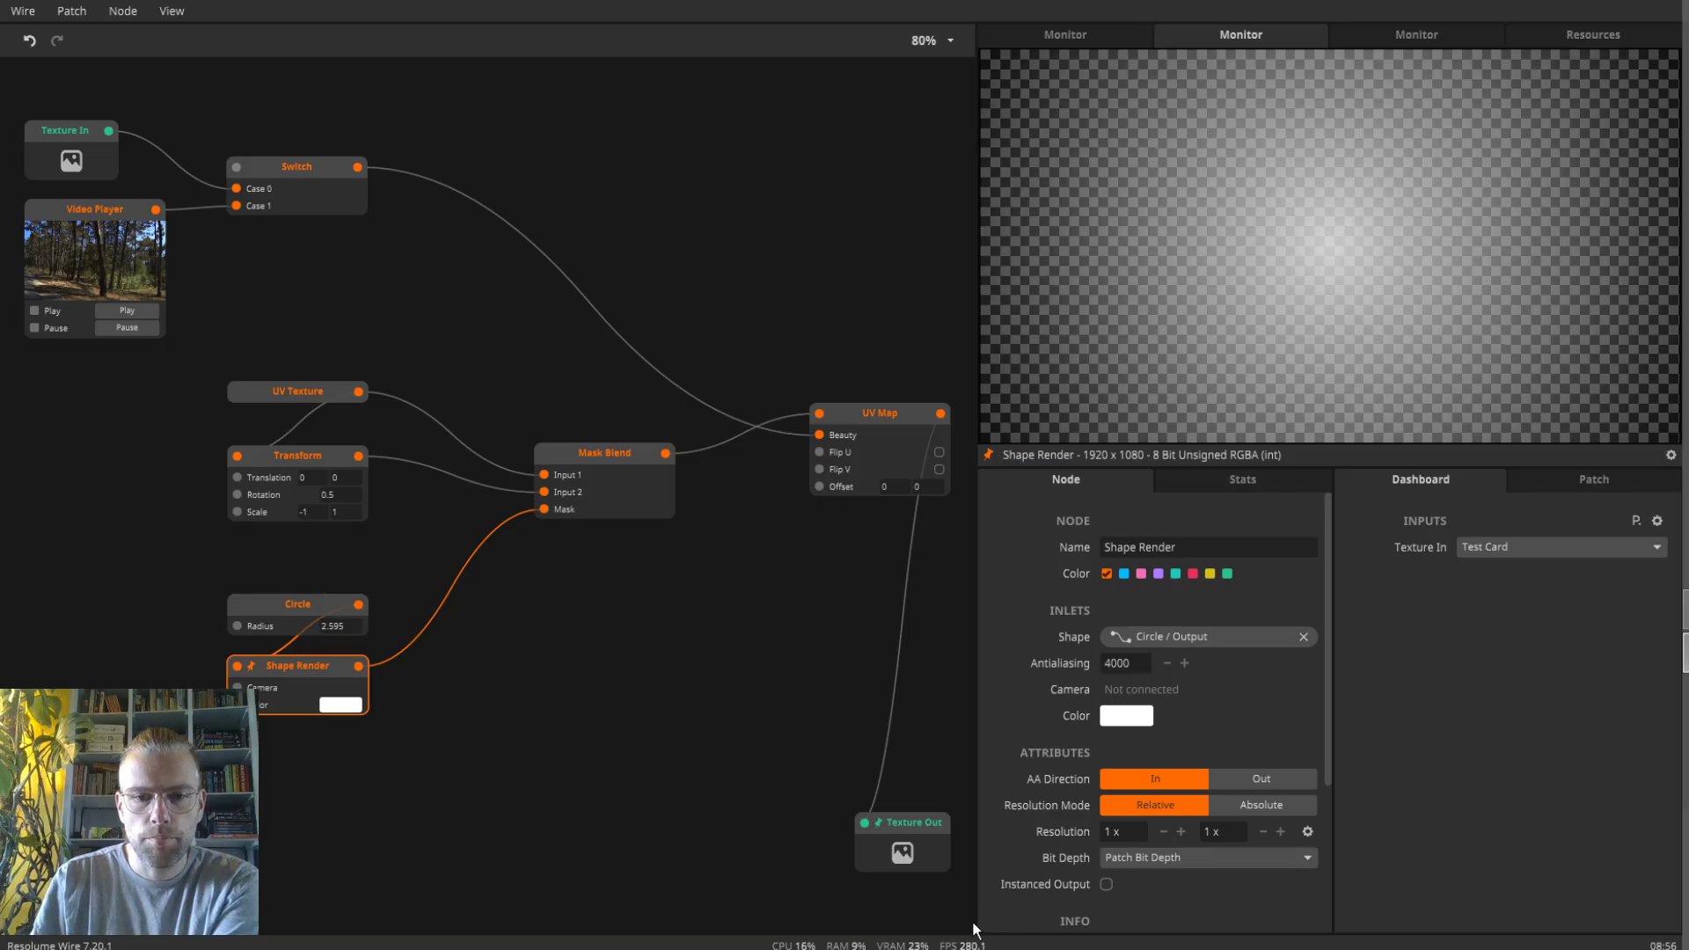
double_click(1142, 662)
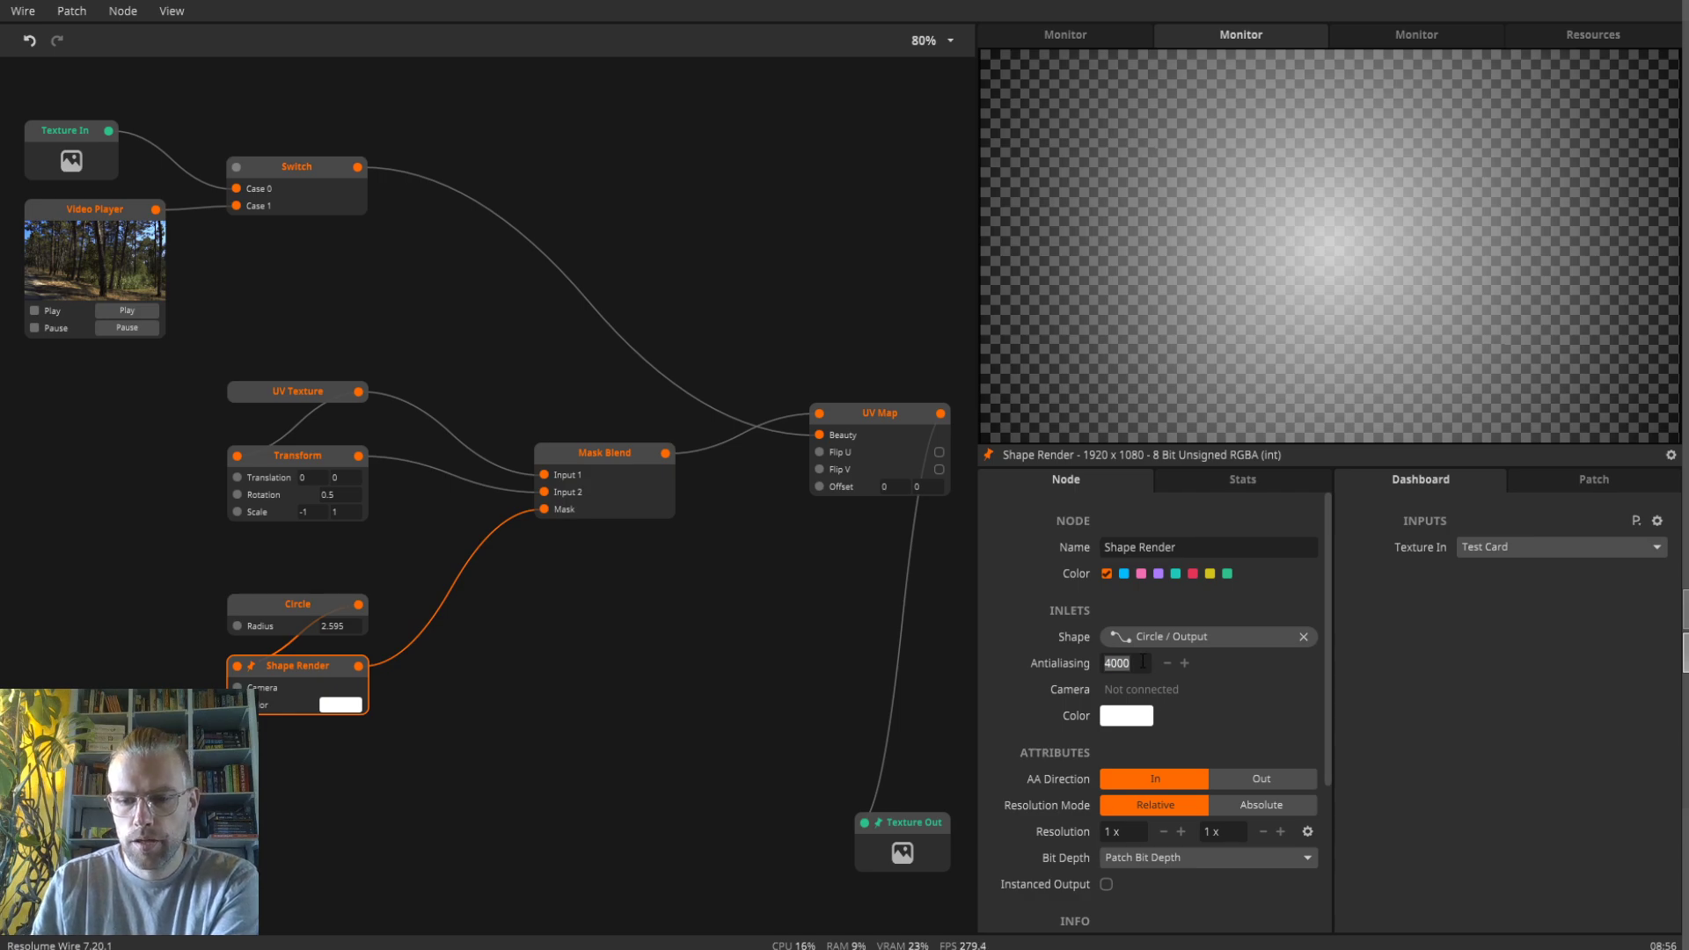
type("100")
key("Return")
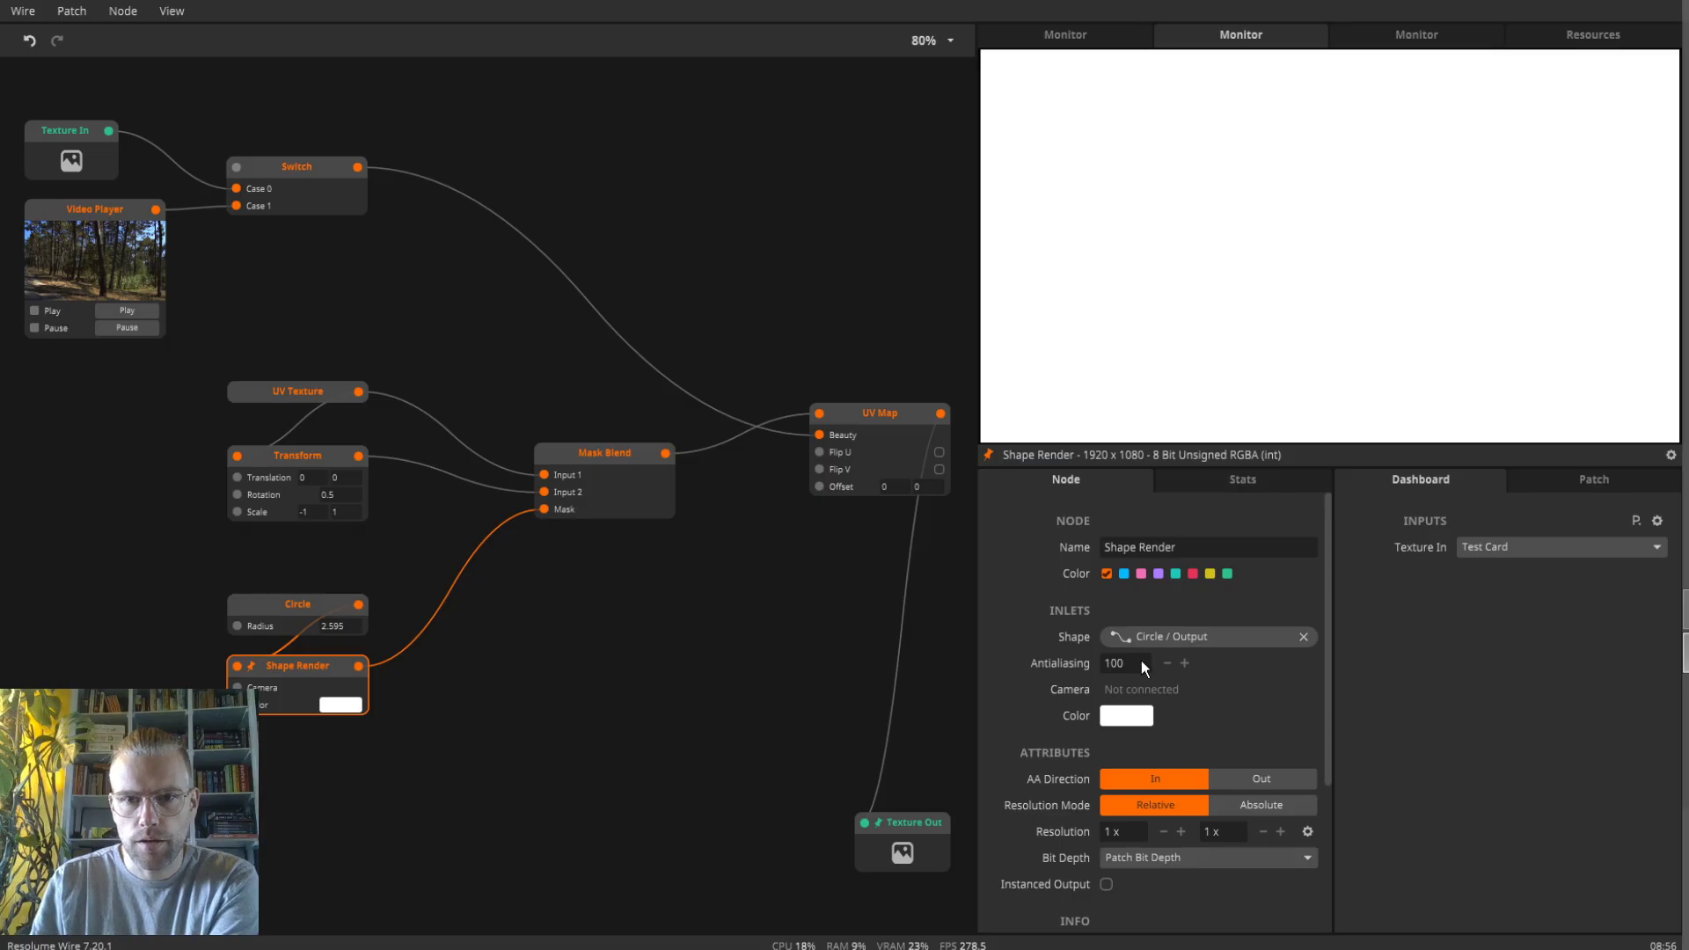
double_click(339, 626)
type("0.5")
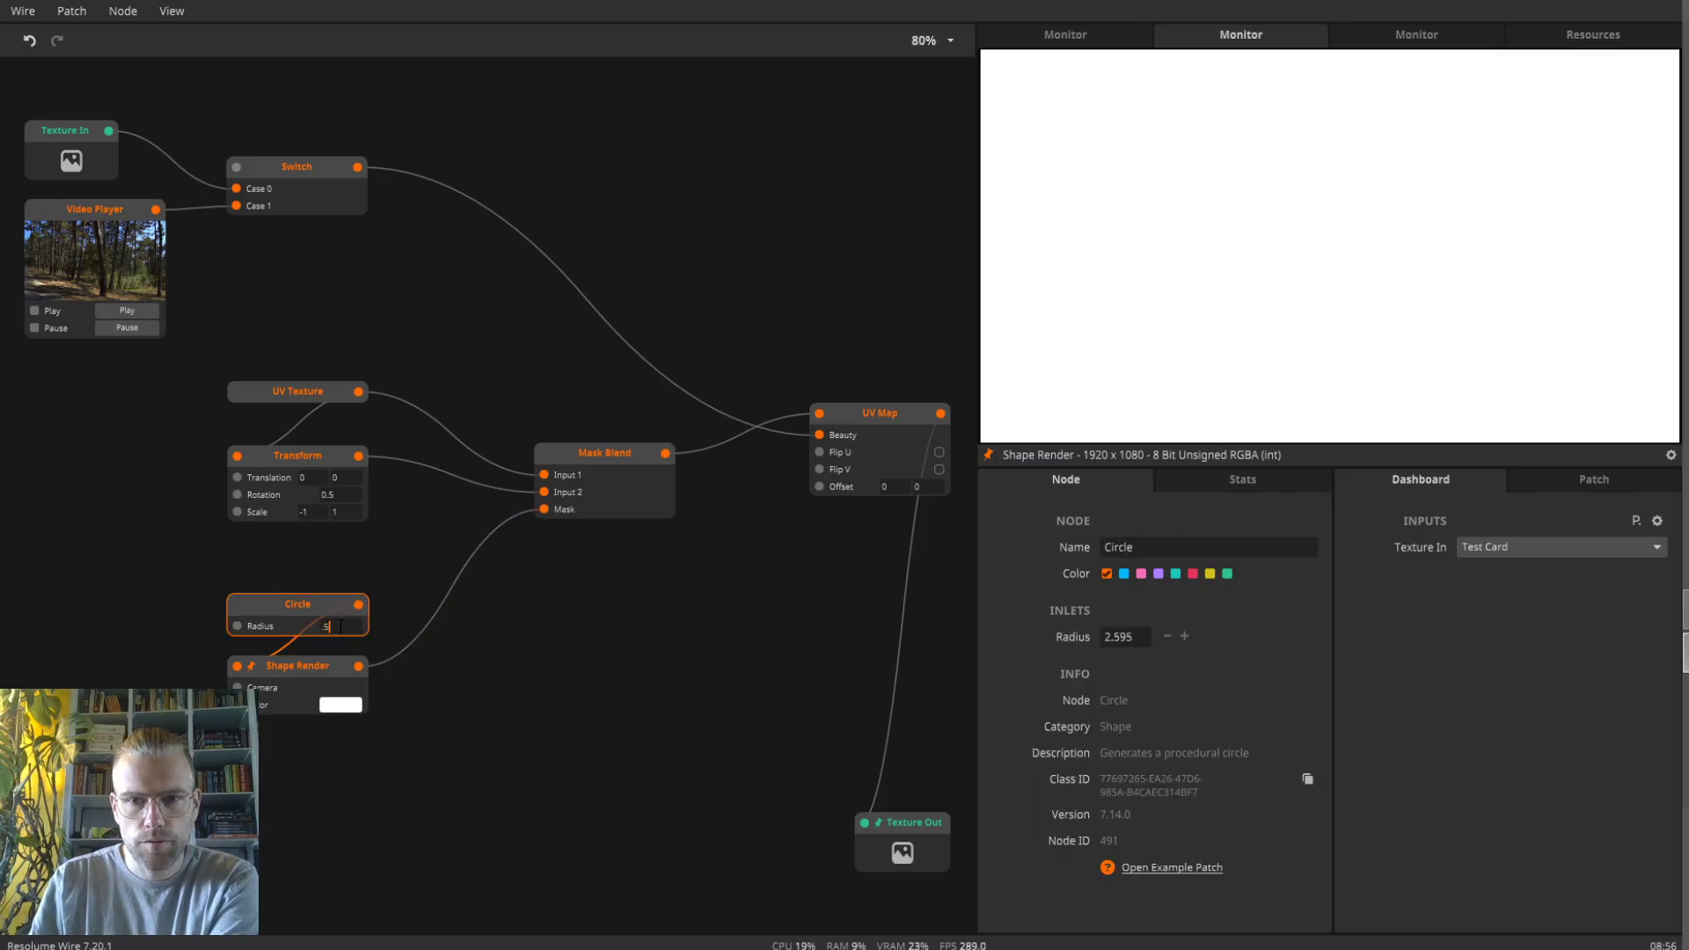
key("Return")
- Try the Out antialiasing direction on Shape Render, return it to In, and set Antialiasing to 500
left_click(291, 683)
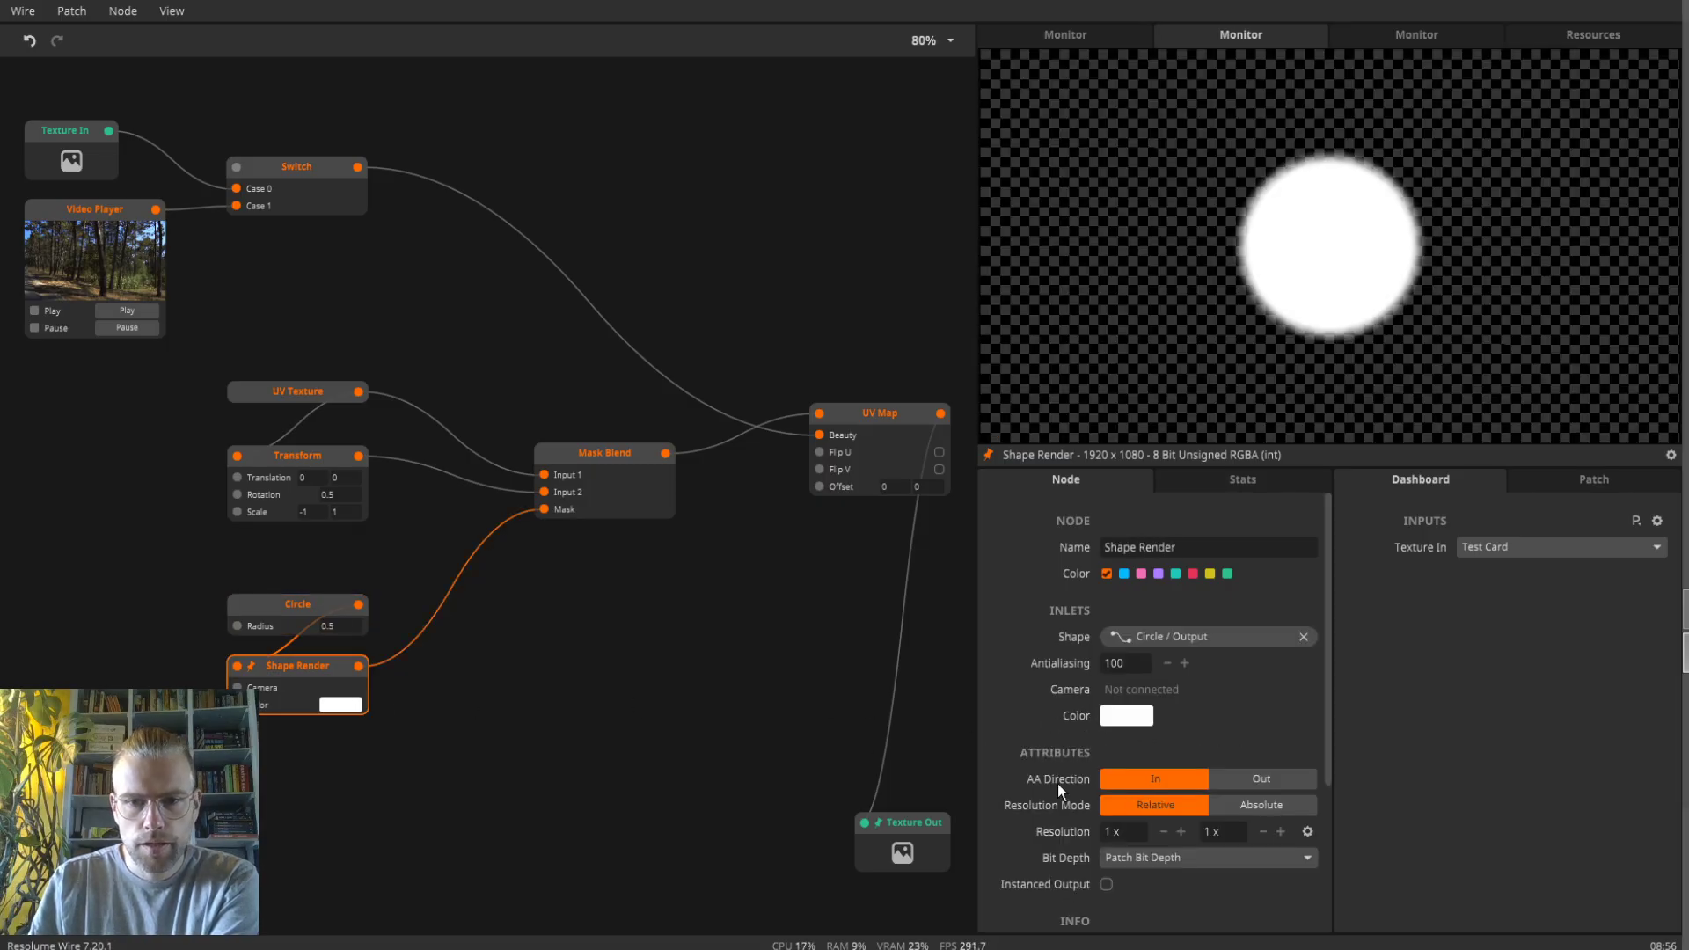
left_click(1244, 785)
left_click(1168, 784)
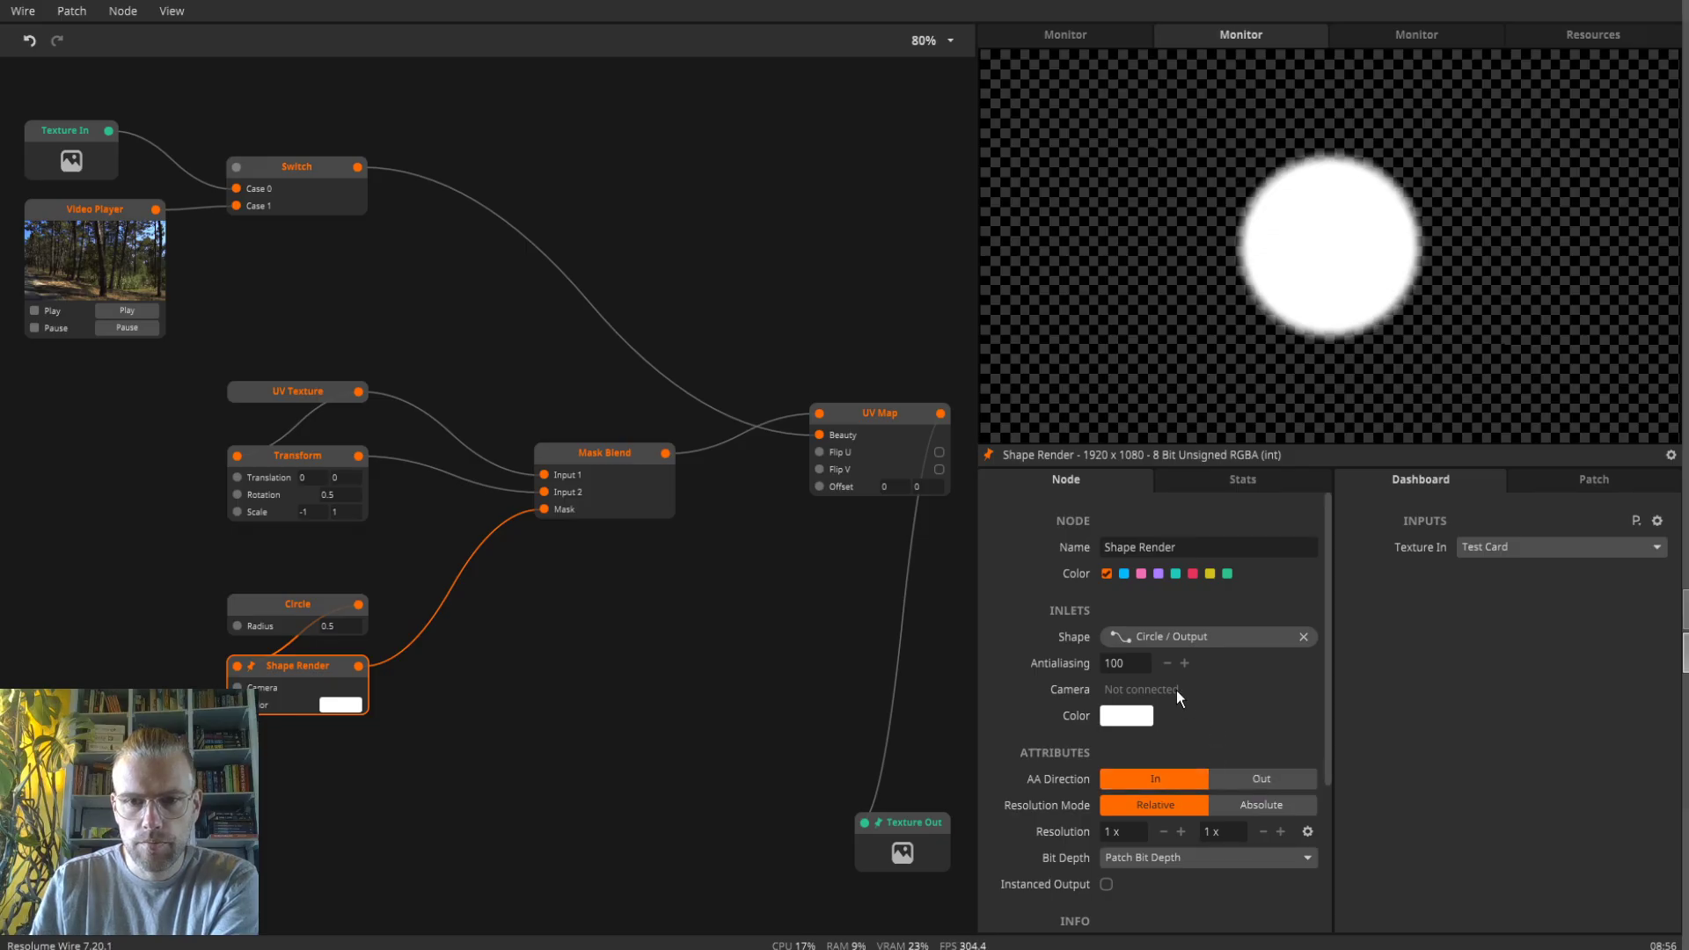
type("500")
key("Return")
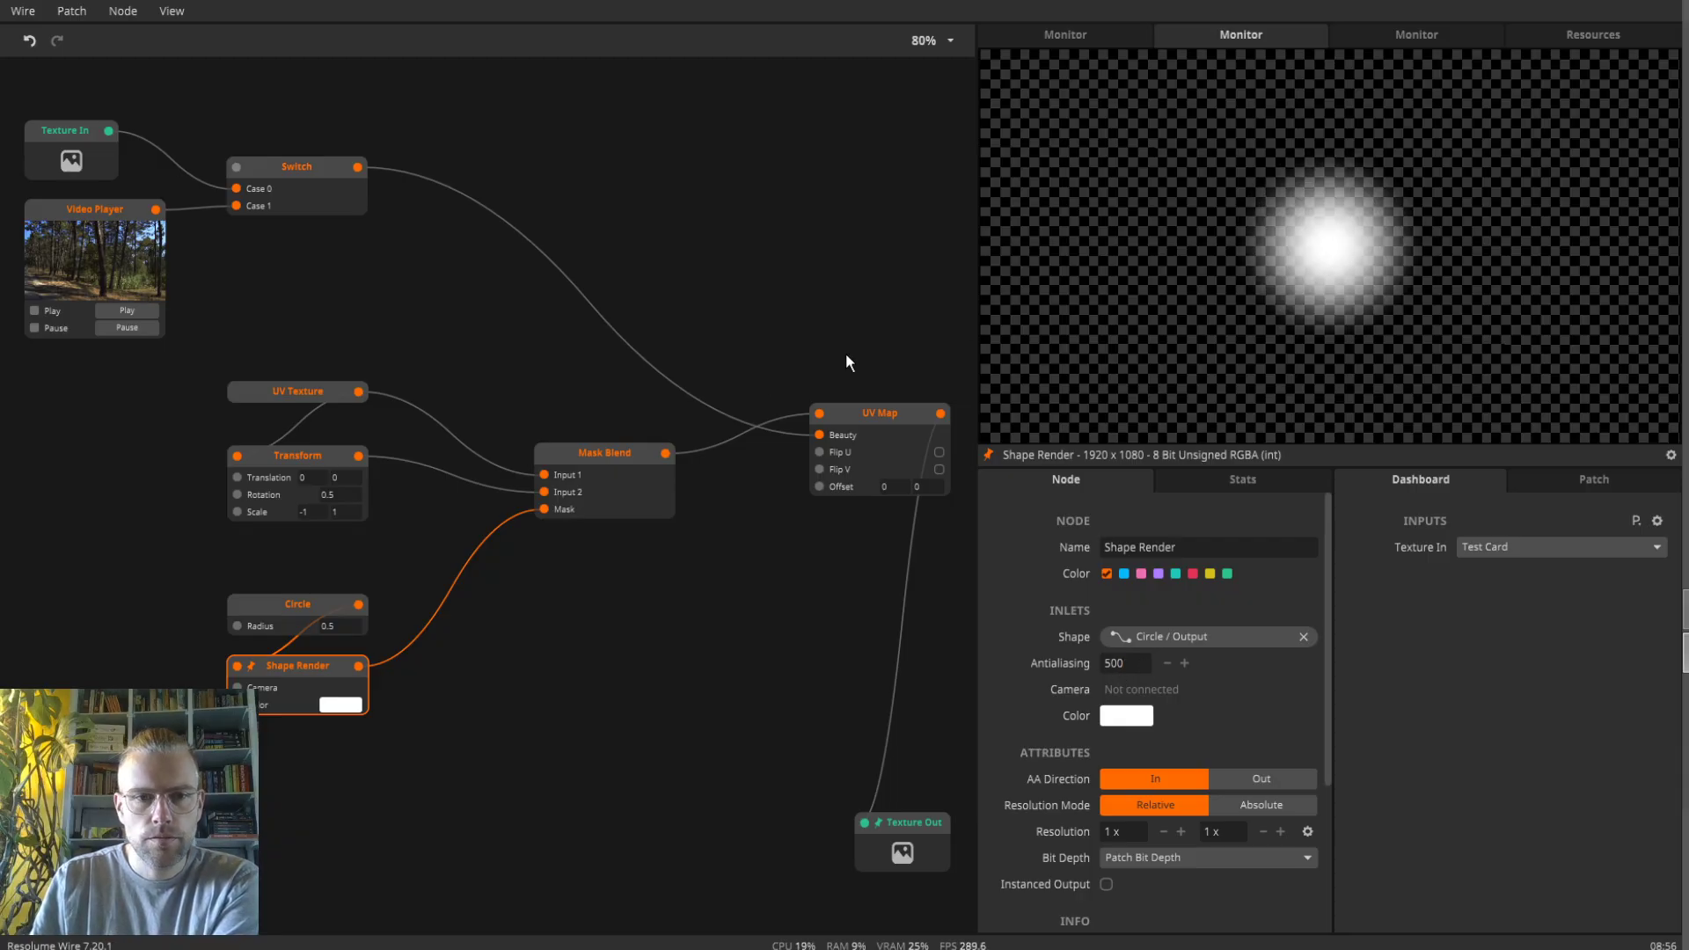
- Preview Texture Out in the first monitor, and insert a Curve node between Shape Render and Mask Blend's Mask inlet
left_click(877, 415)
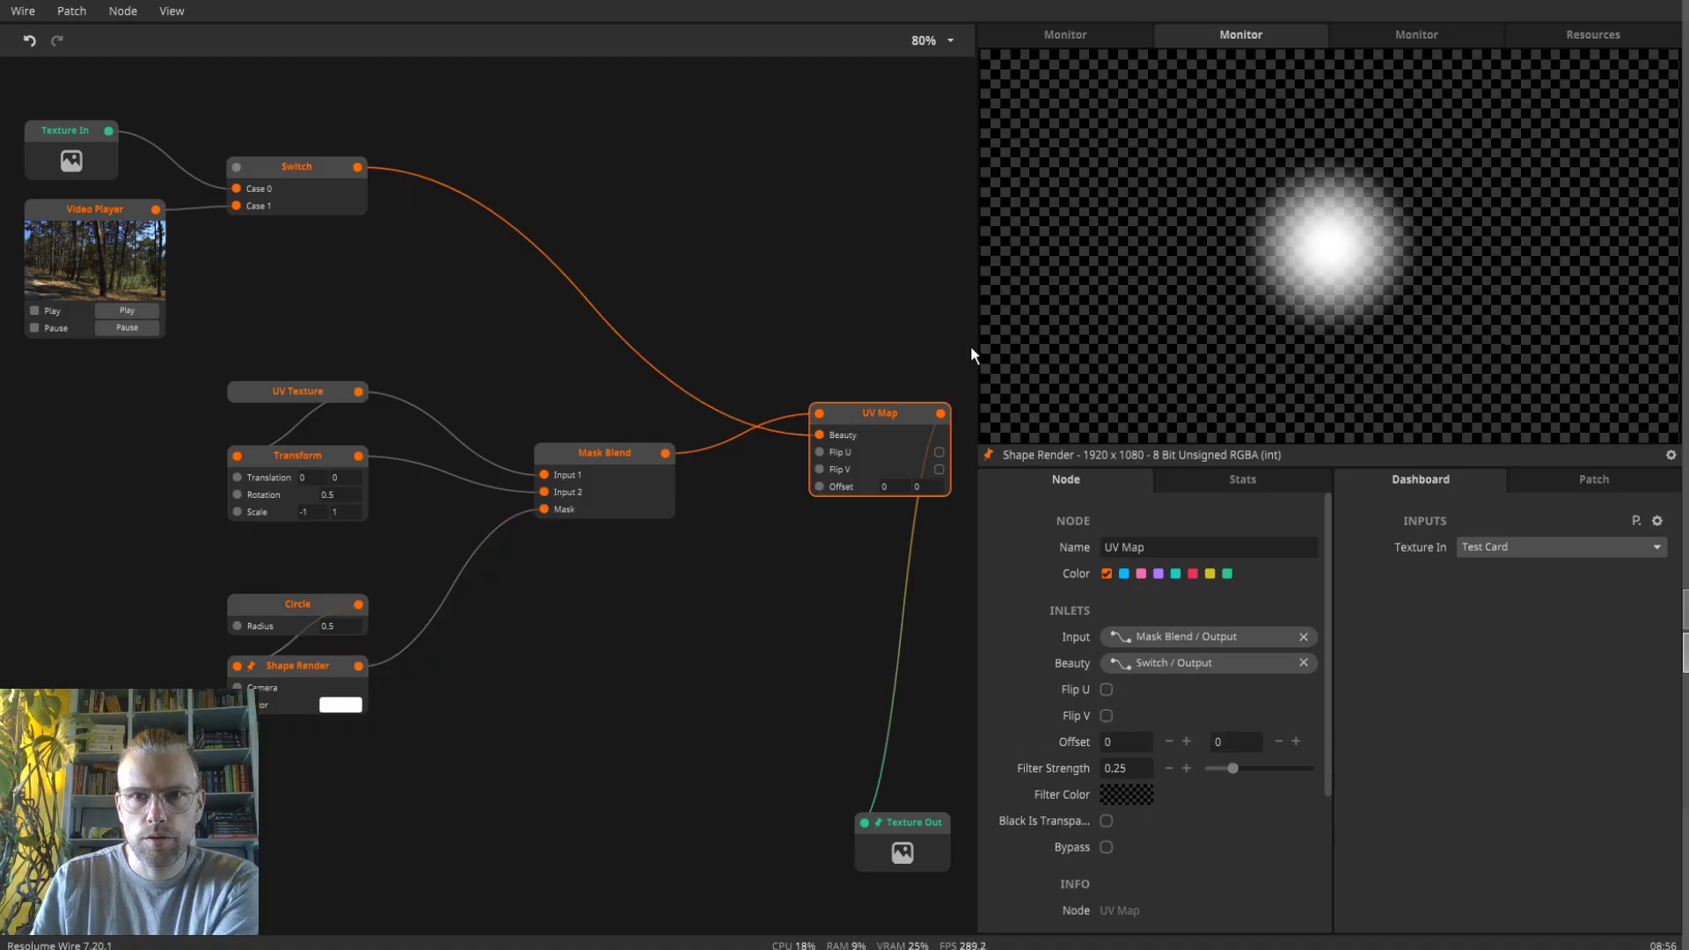
left_click(1096, 40)
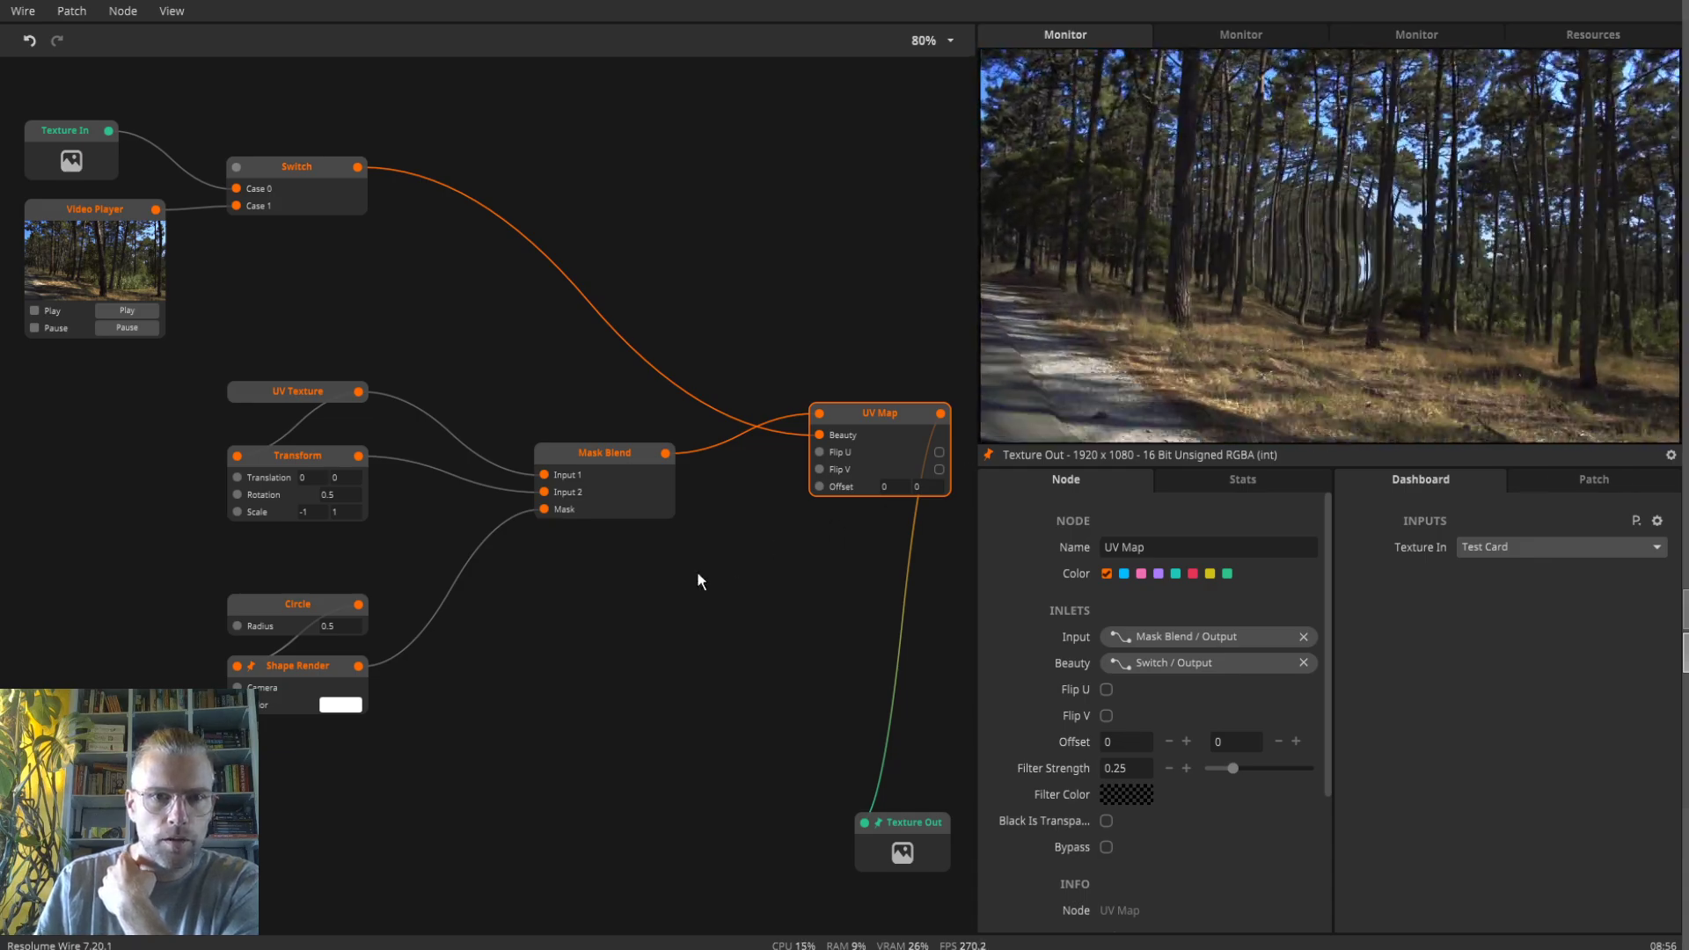
left_click(443, 601)
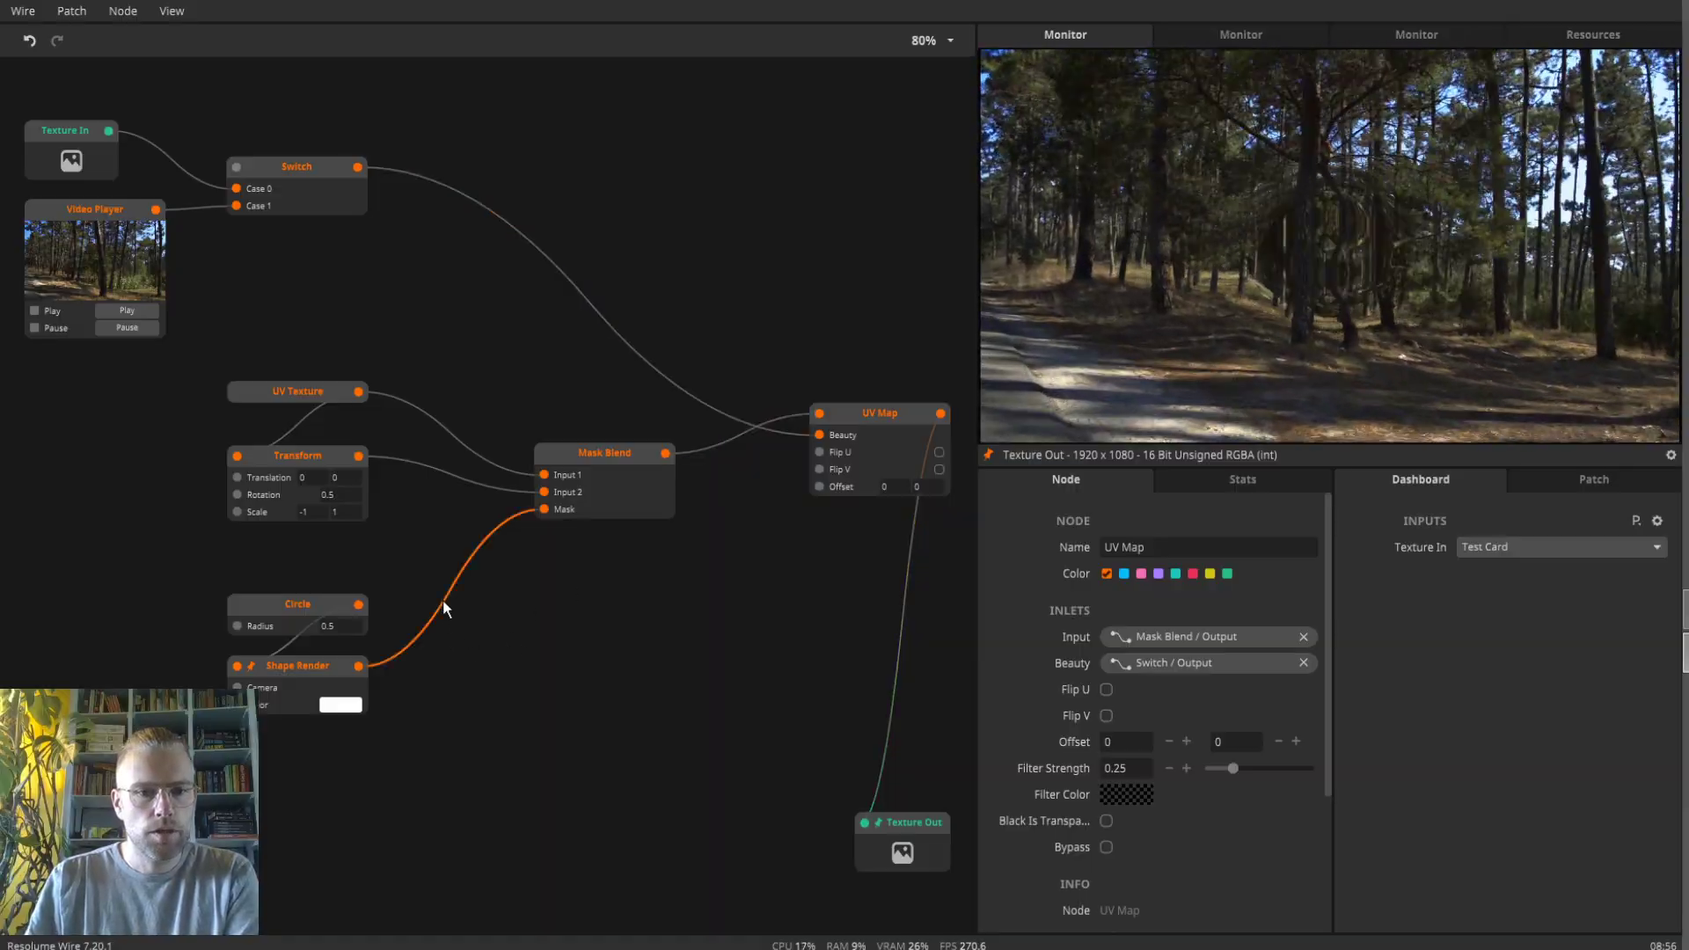
double_click(442, 599)
type("cur")
key("Return")
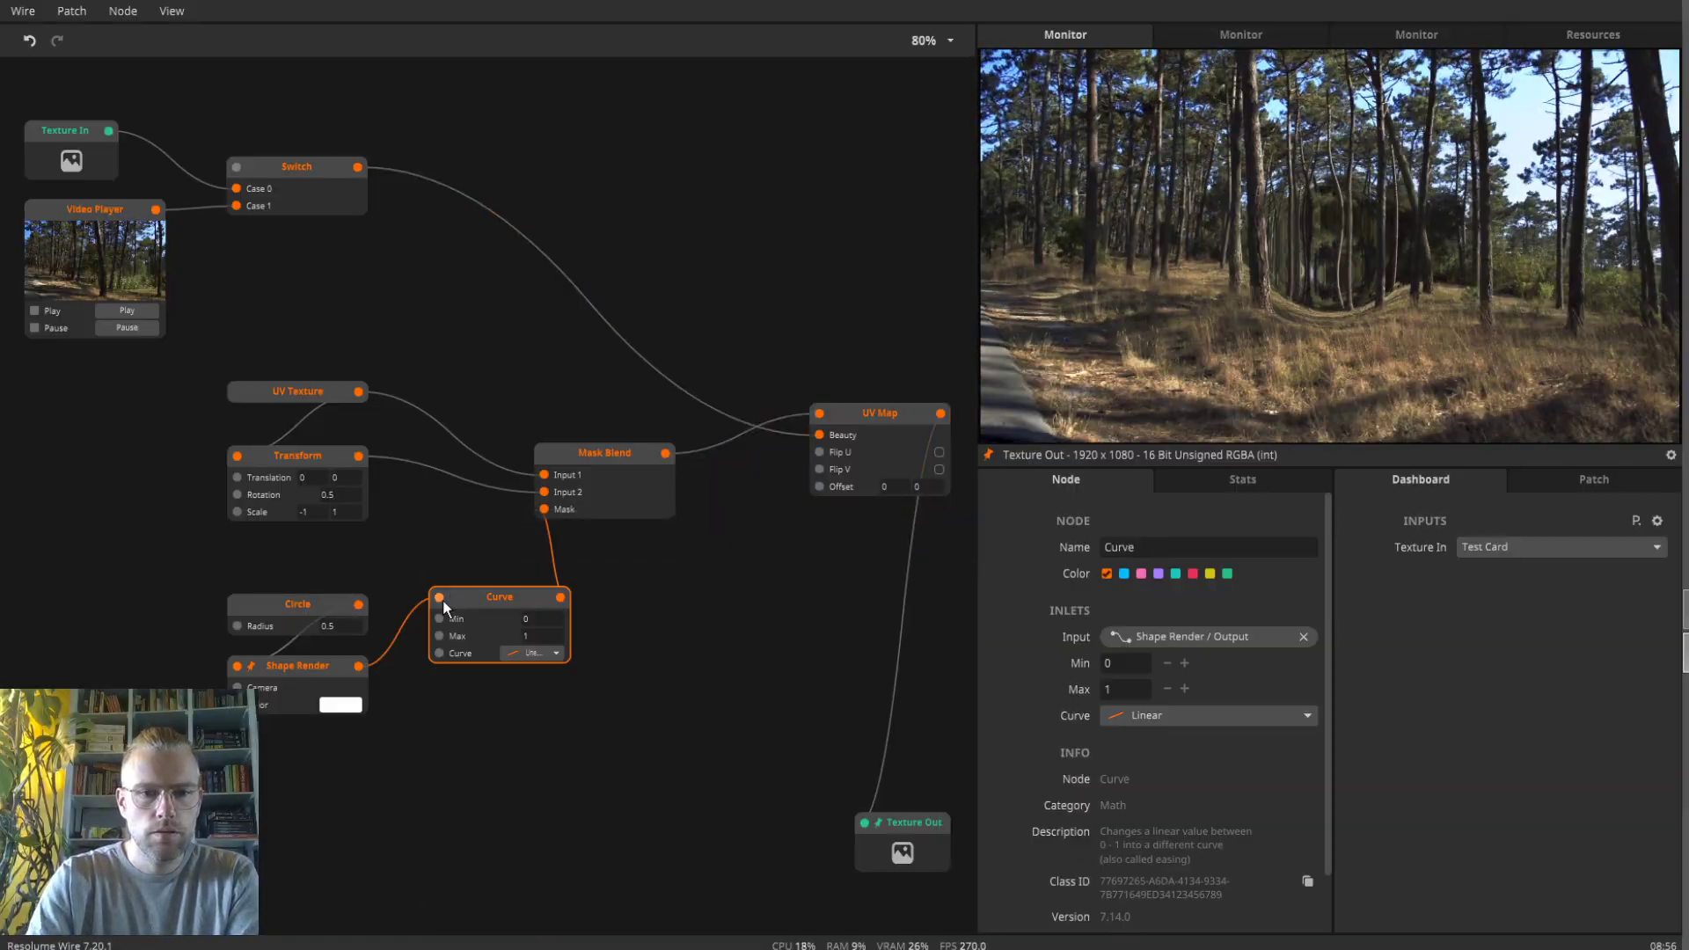
- Try Exponential In on the Curve node, switch it to Exponential Out, and shift the node beneath Mask Blend
left_click(539, 652)
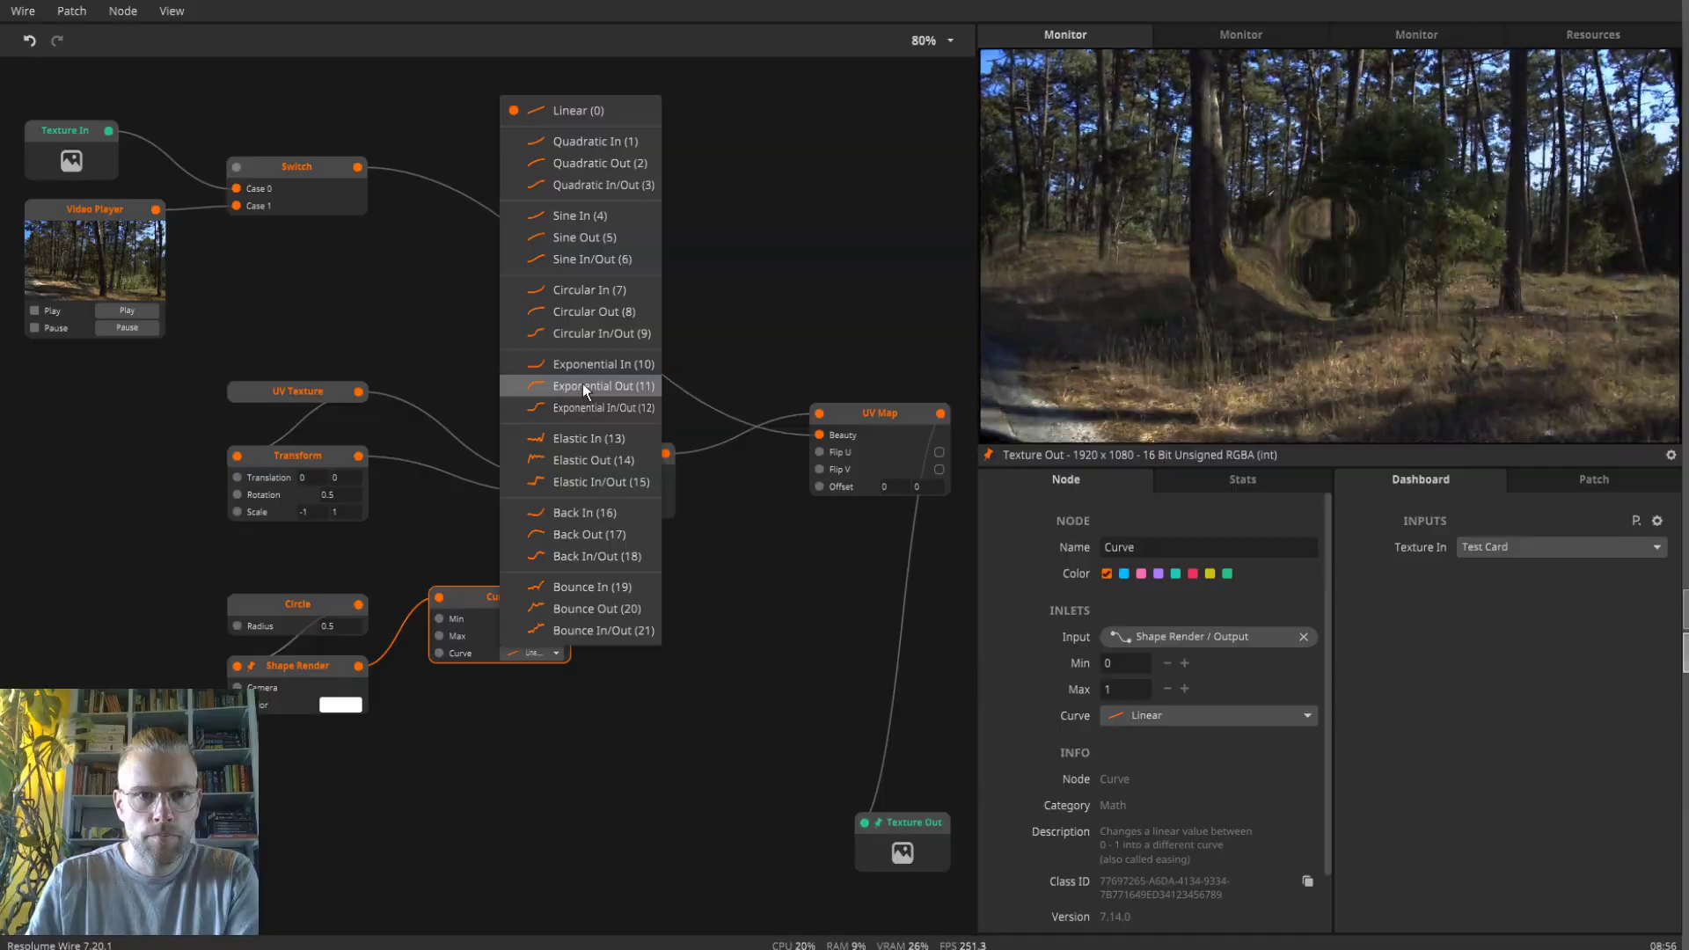
left_click(583, 368)
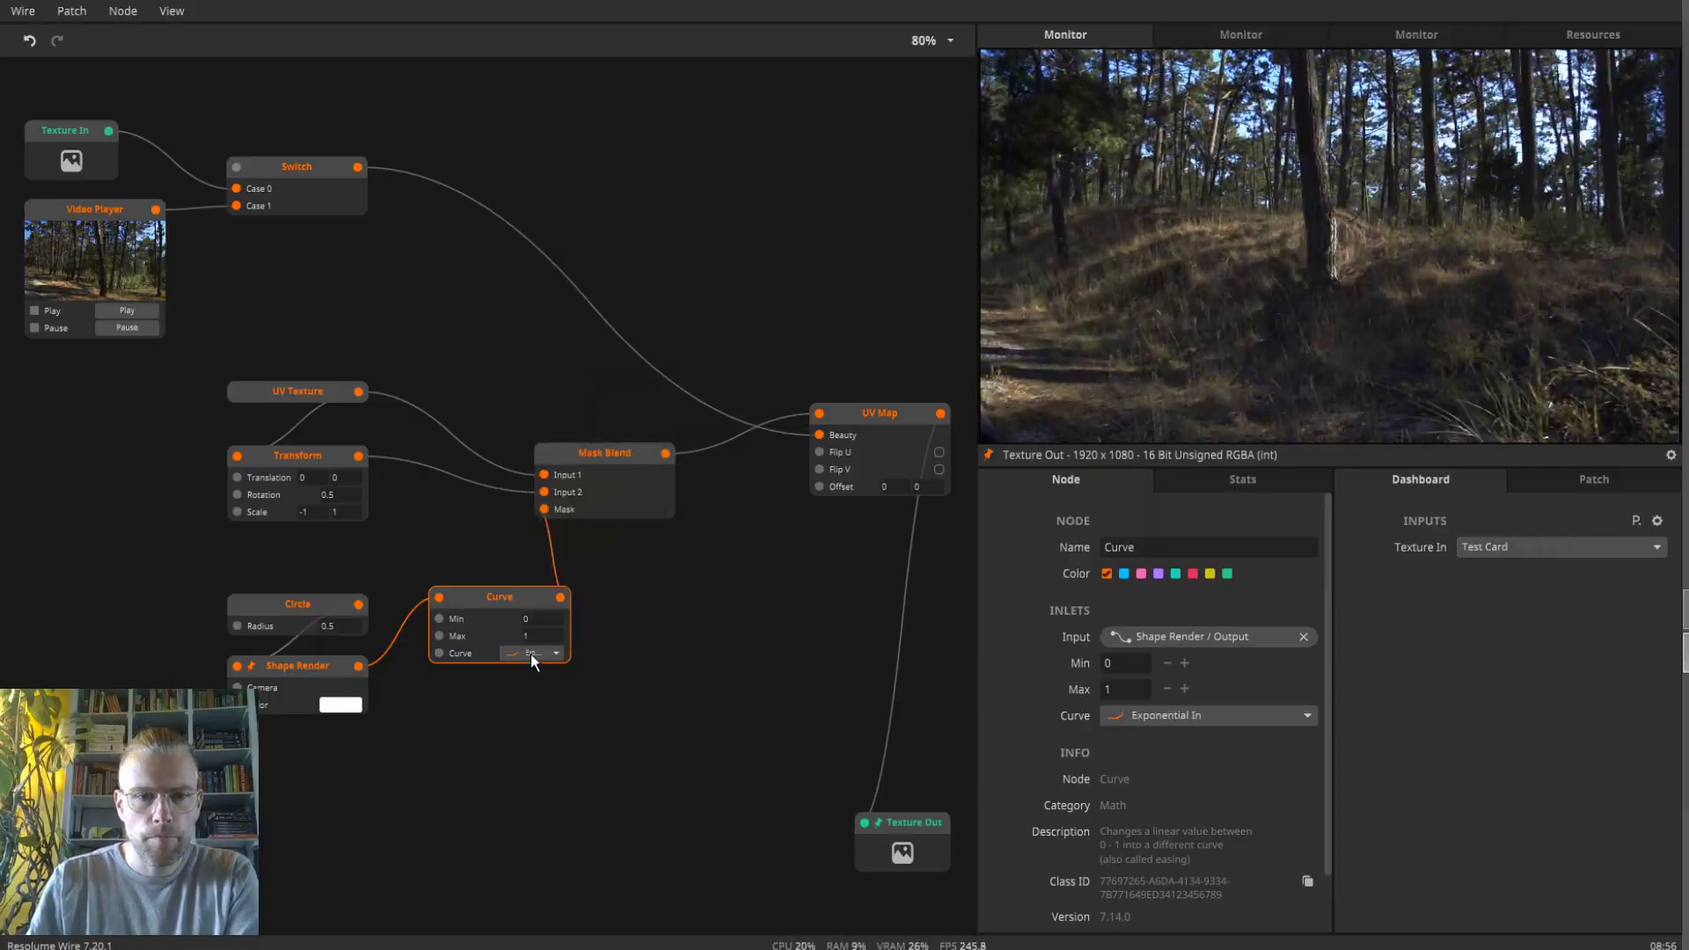
left_click(531, 653)
left_click(562, 394)
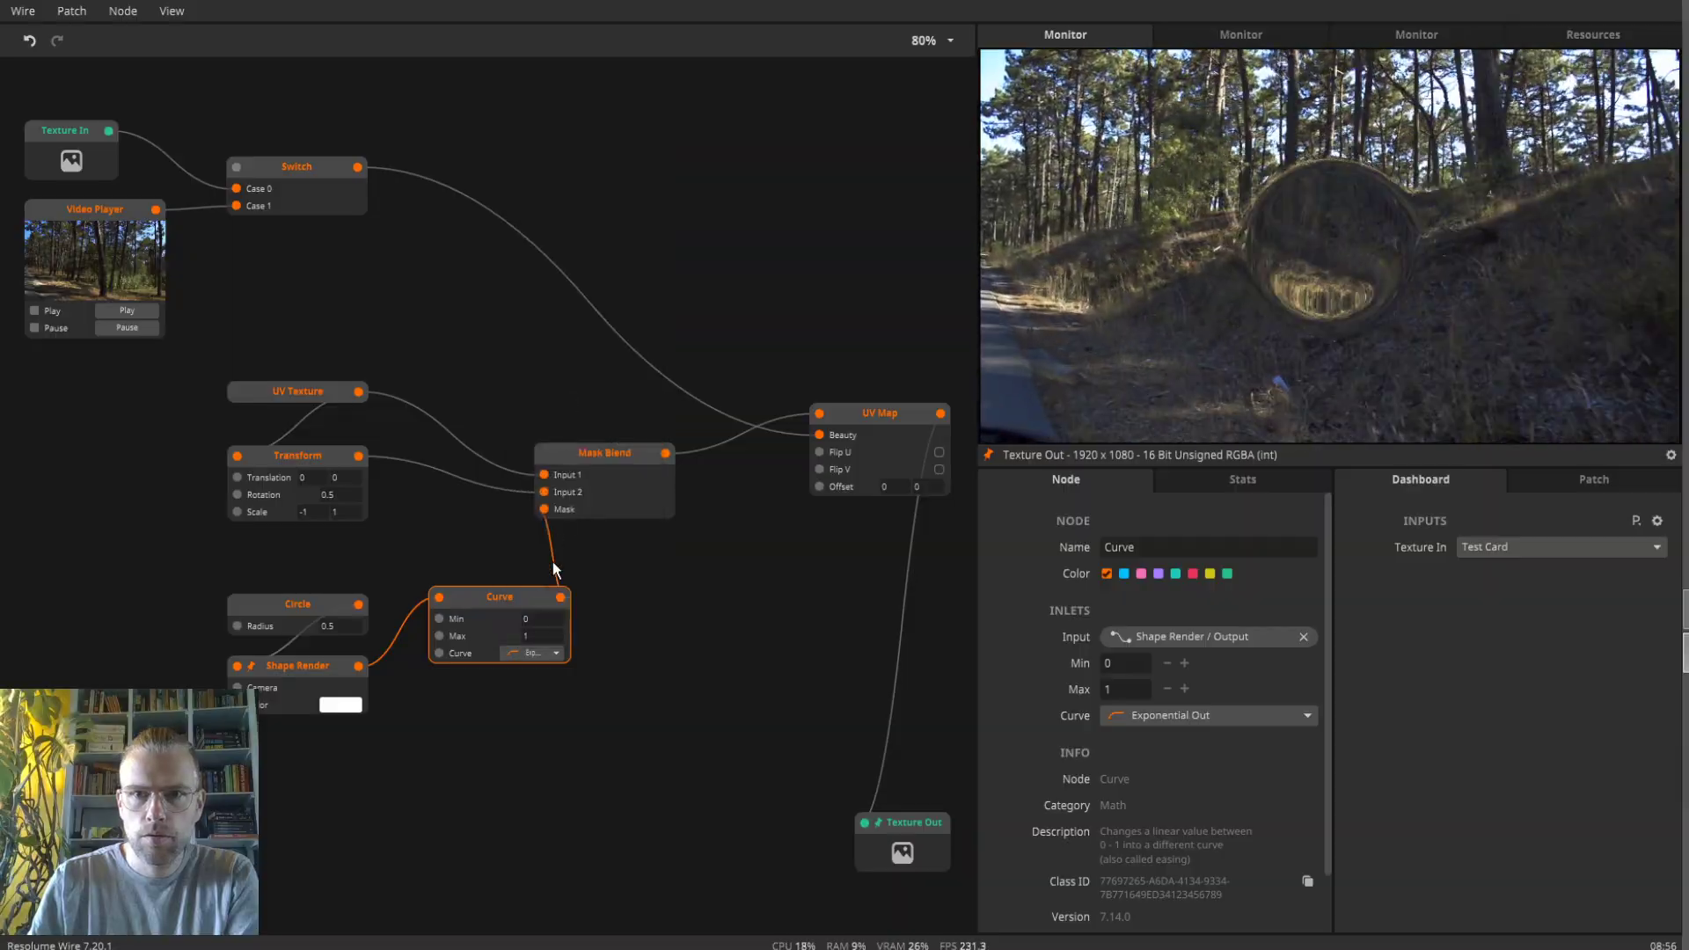
left_click_drag(509, 607, 570, 600)
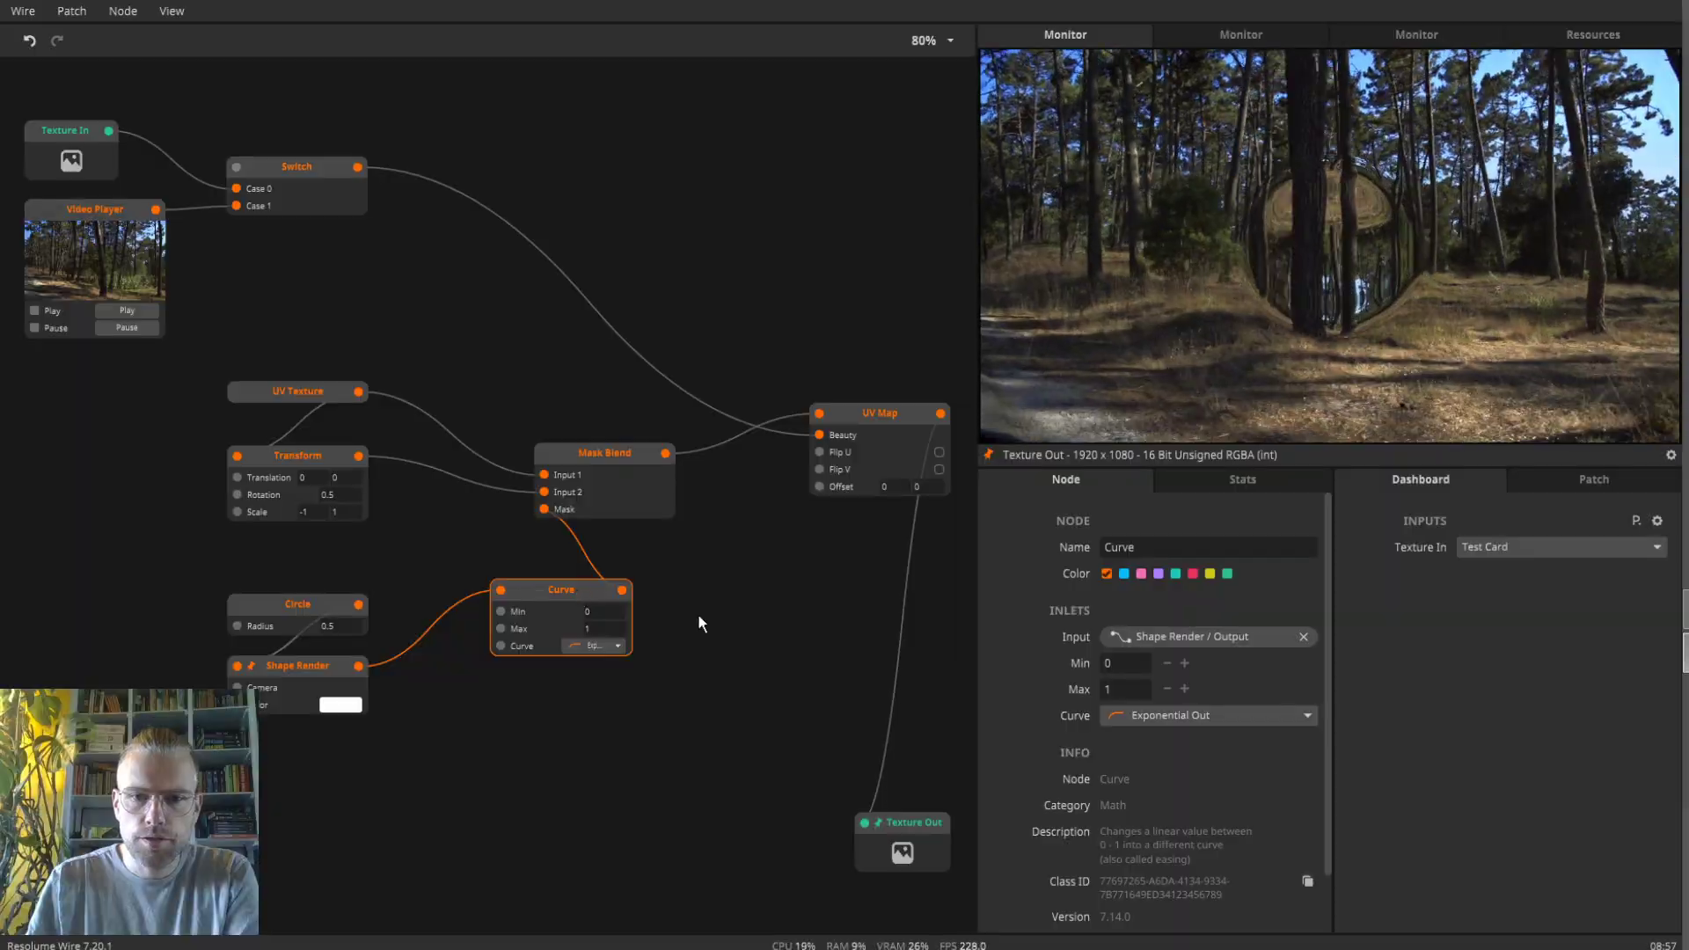
- Try Min values of 0.05 and -0.12 on the Curve node, and undo the changes
left_click(1185, 663)
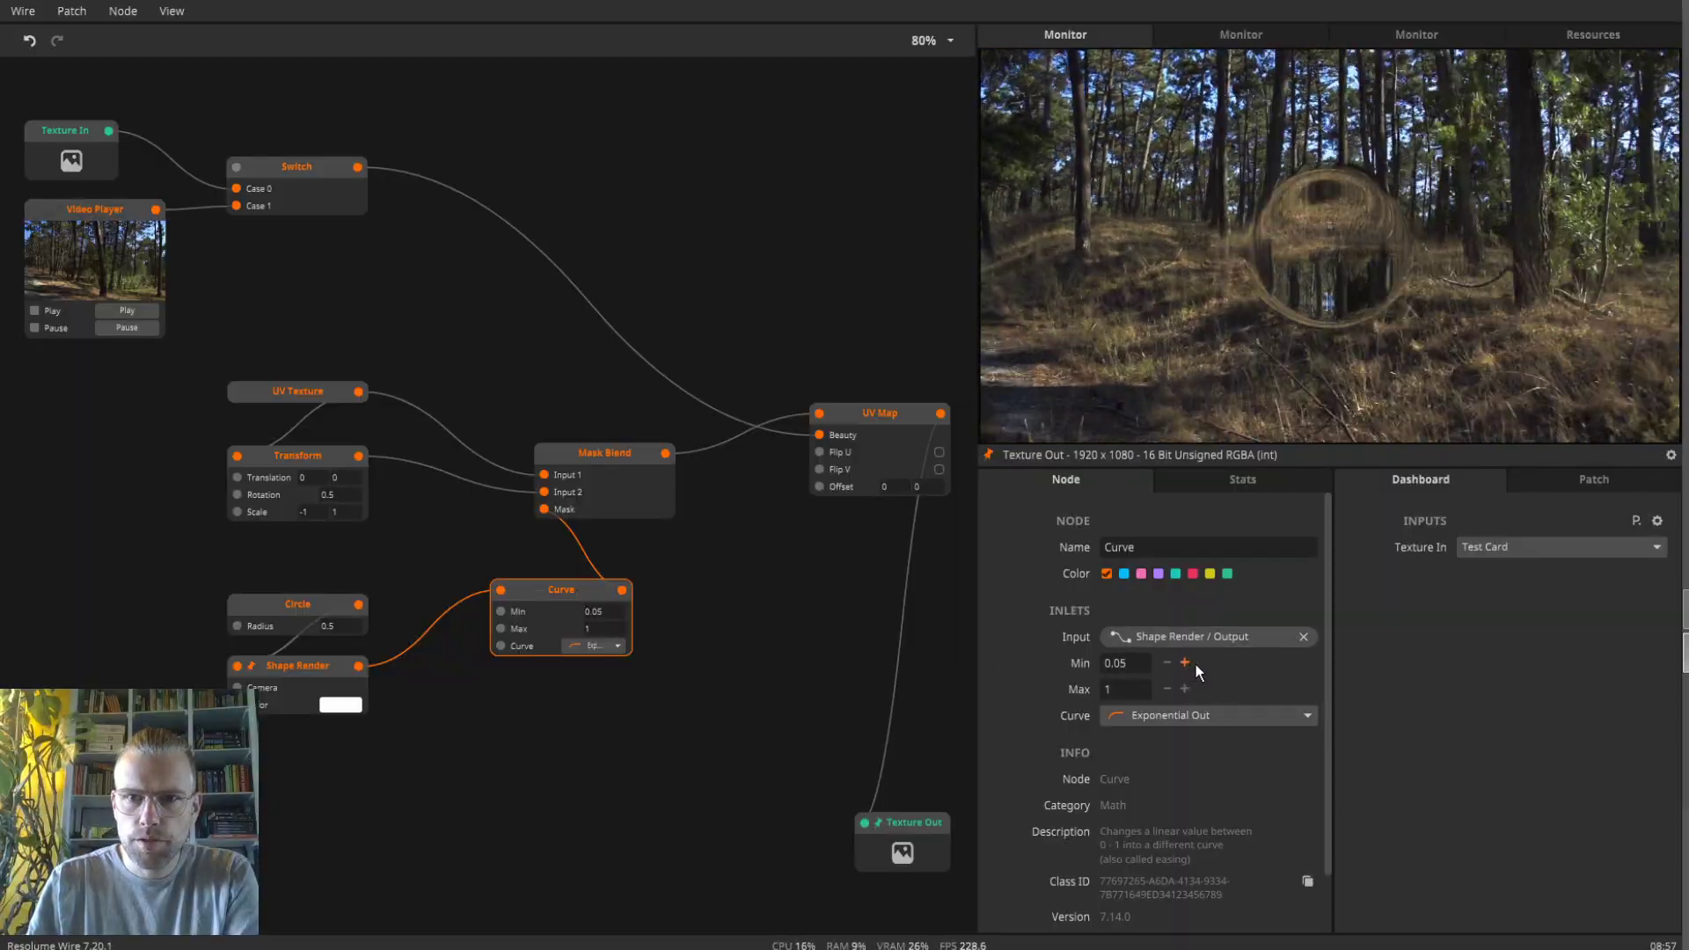
left_click(1167, 663)
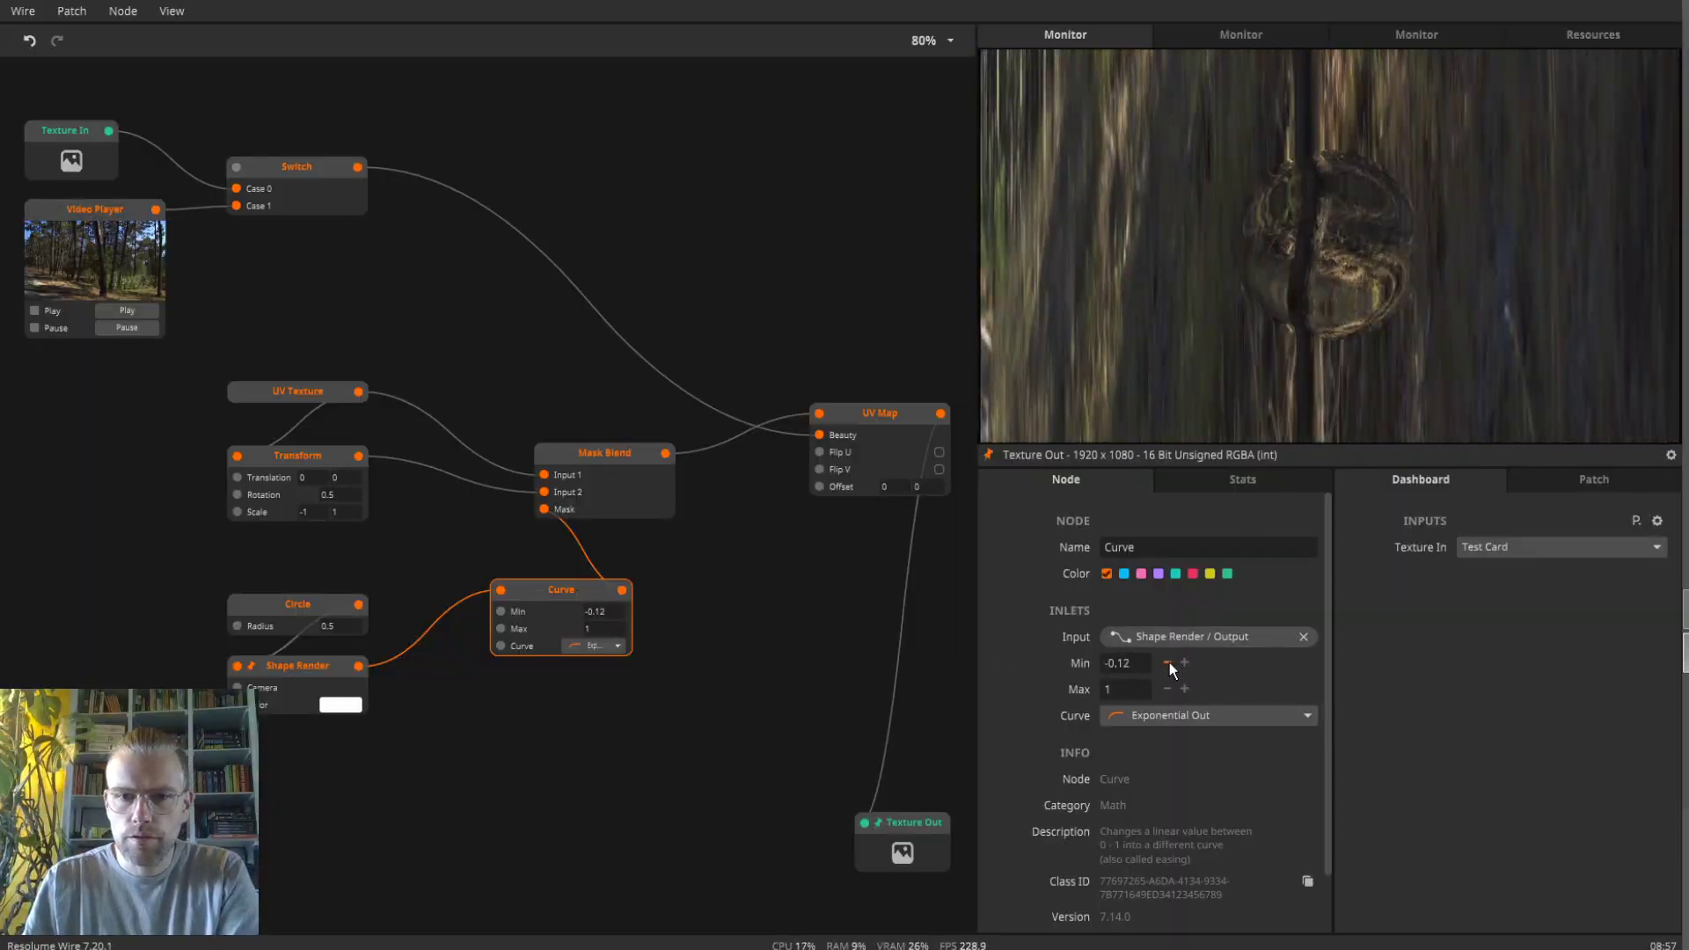
key("ctrl+z")
- Insert a Map node between Shape Render and Curve, and arrange it below the Curve node
mouse_move(570, 590)
left_mouse_down()
mouse_move(600, 590)
mouse_move(587, 647)
mouse_move(593, 611)
left_mouse_up()
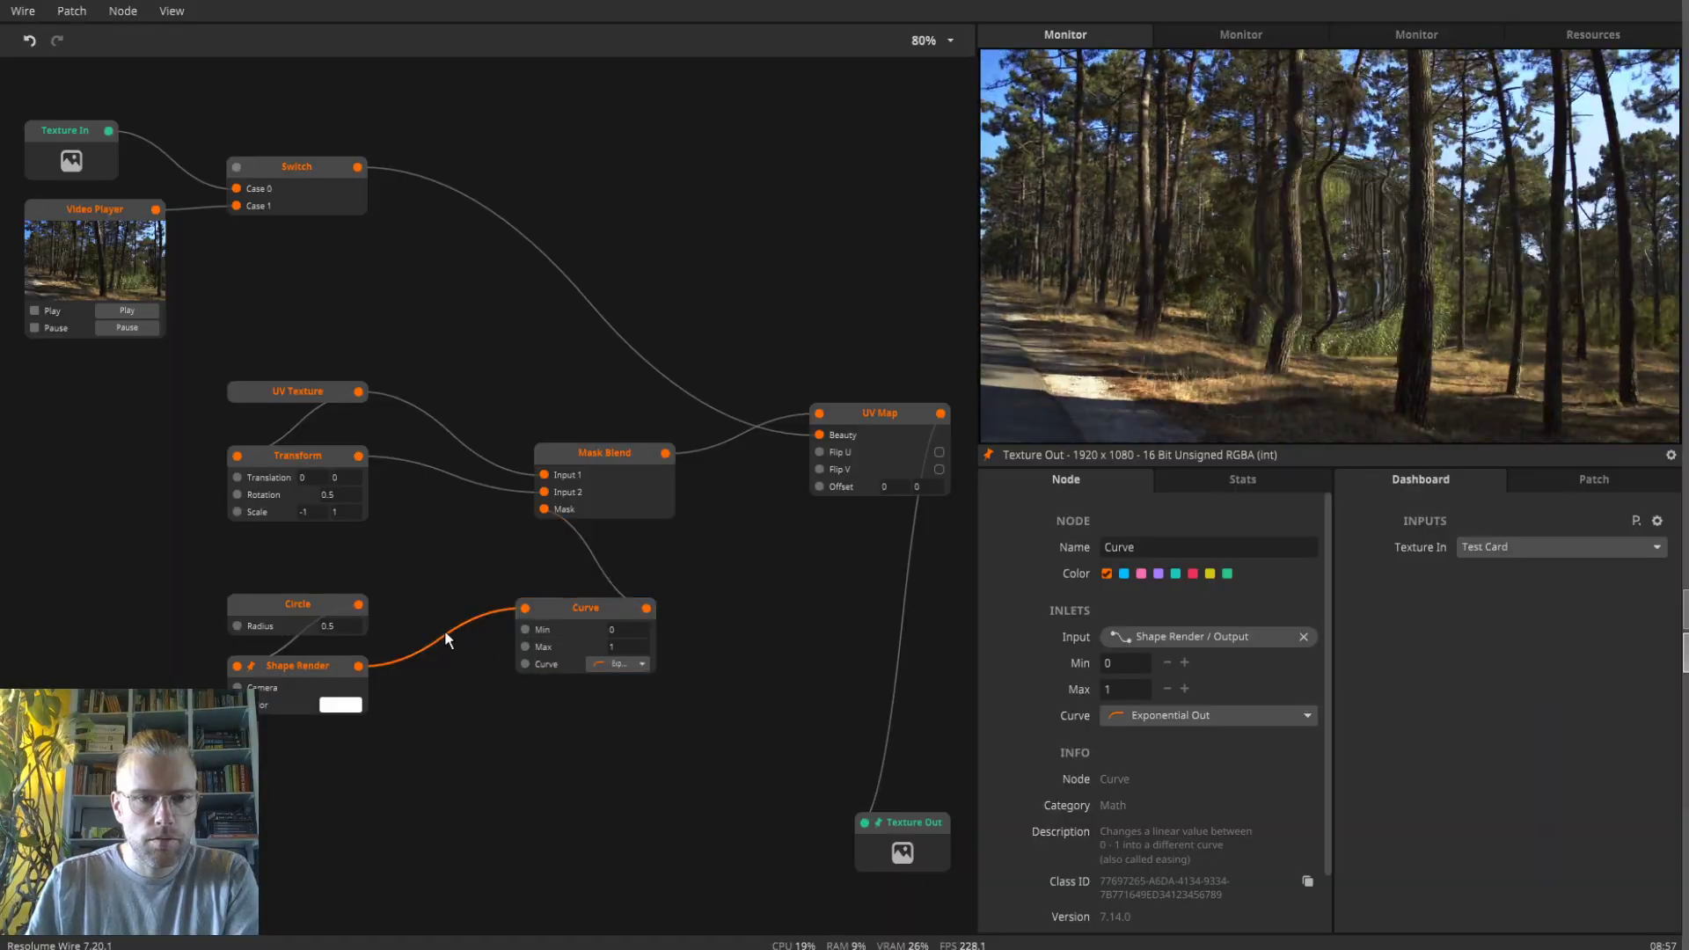
double_click(446, 630)
type("map")
key("Return")
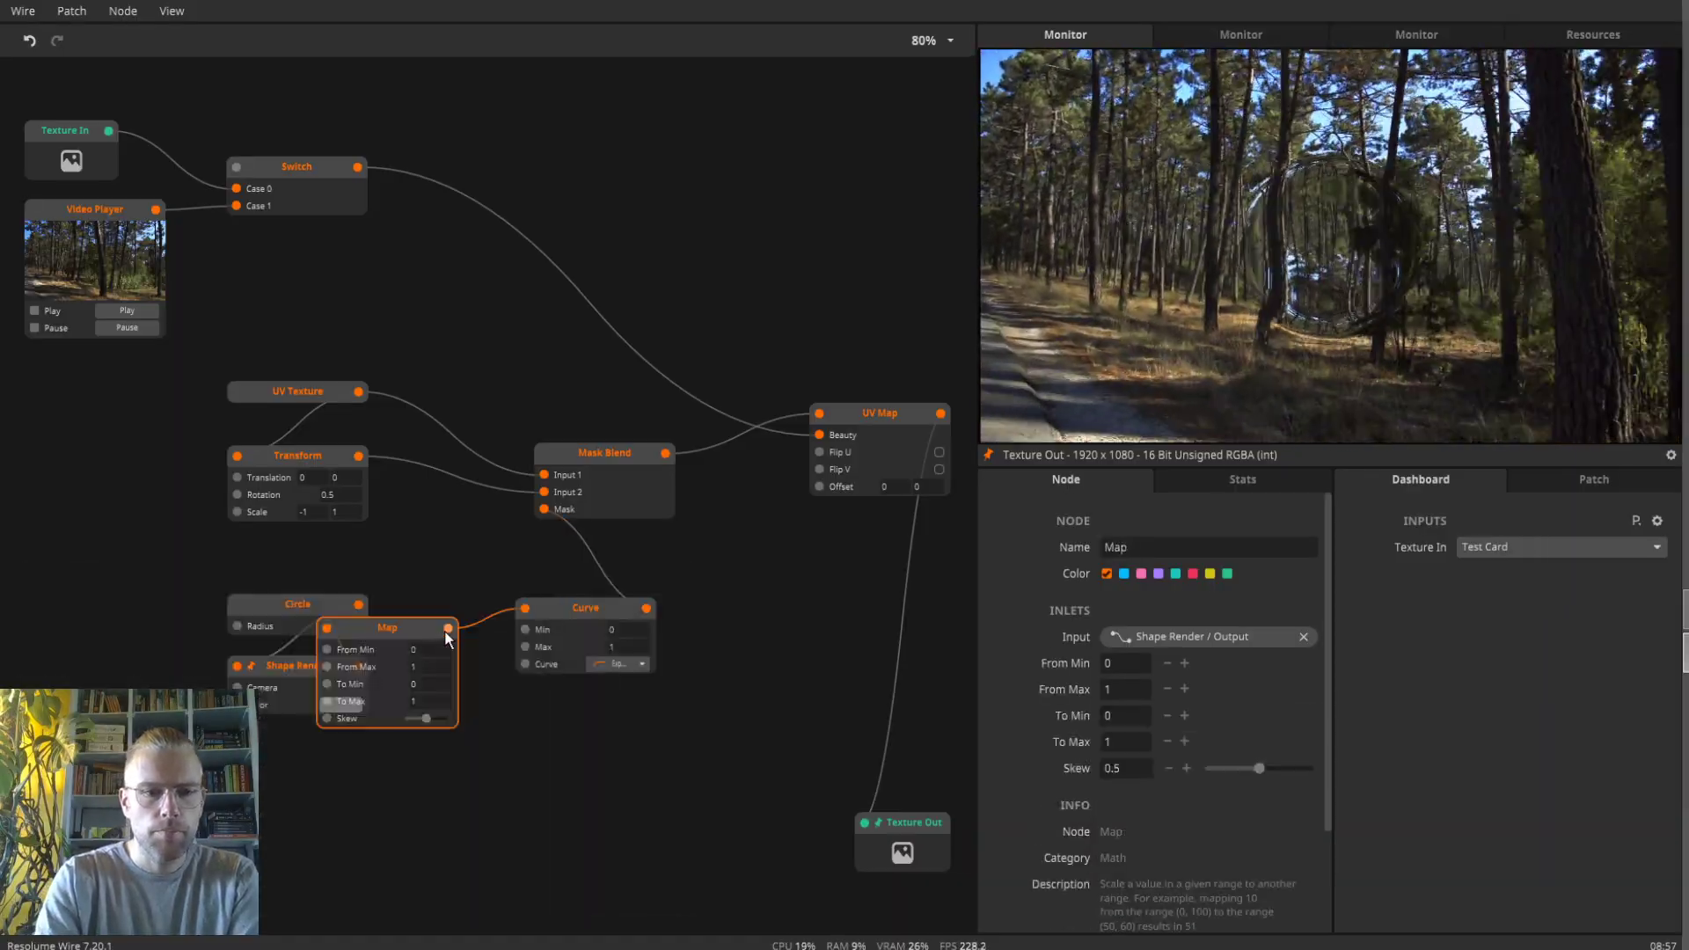
left_click_drag(404, 628, 620, 718)
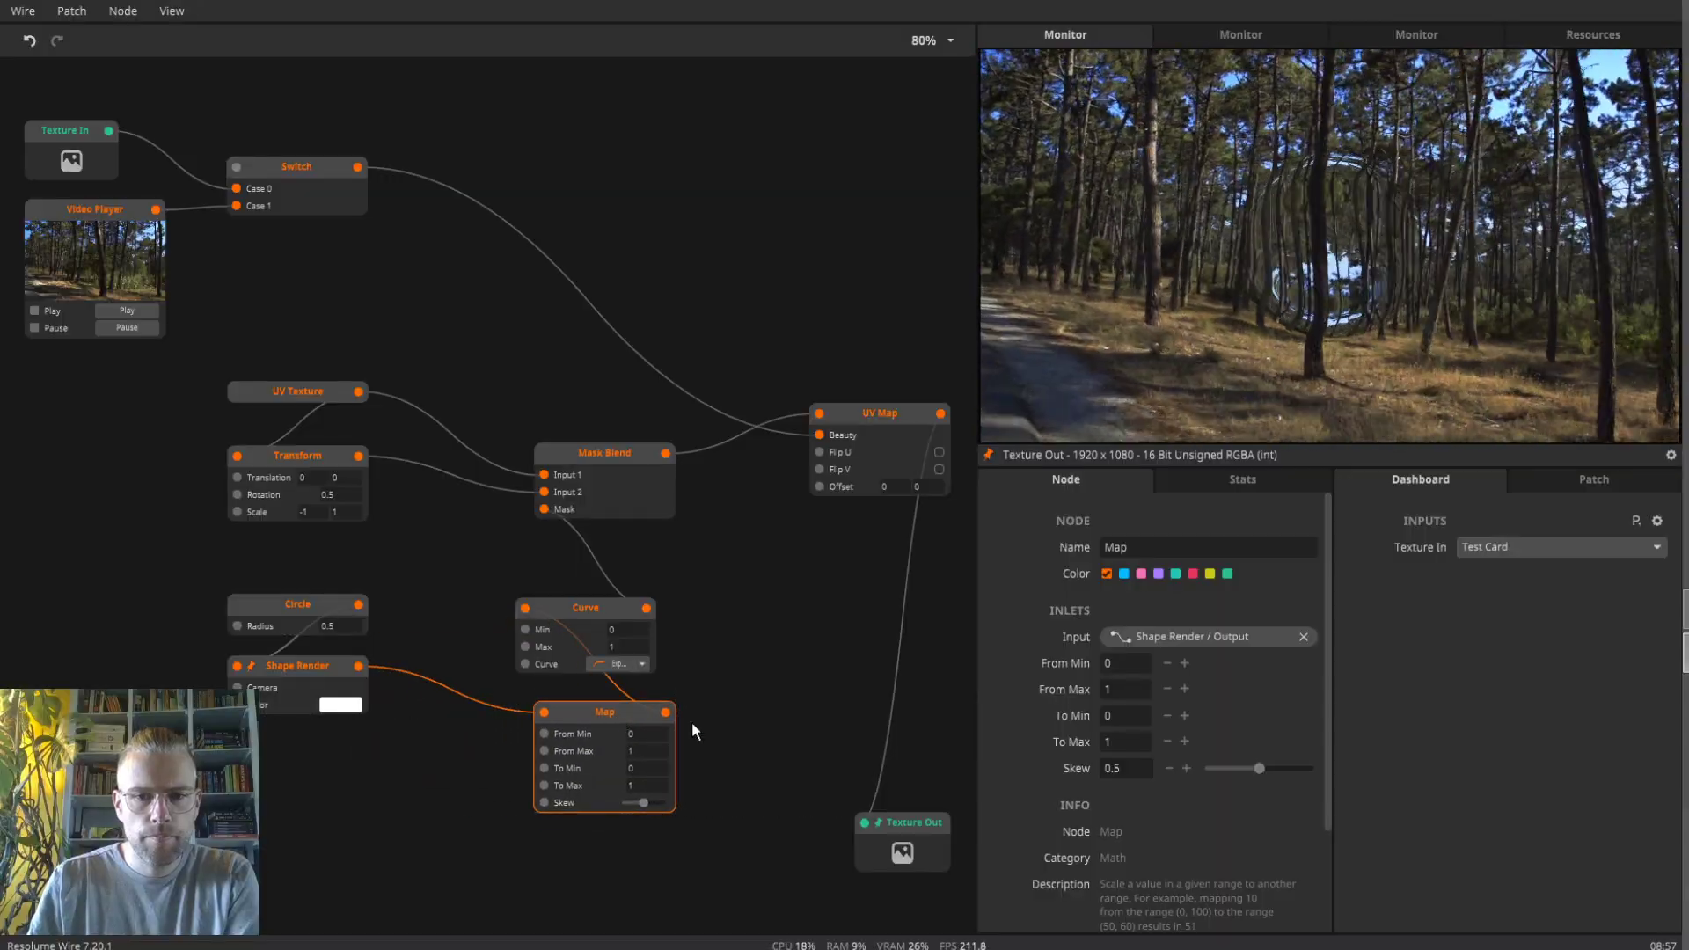
- Try a From Min of -0.135 on the Map node, undo it, and delete the node
left_click_drag(1186, 661, 1161, 661)
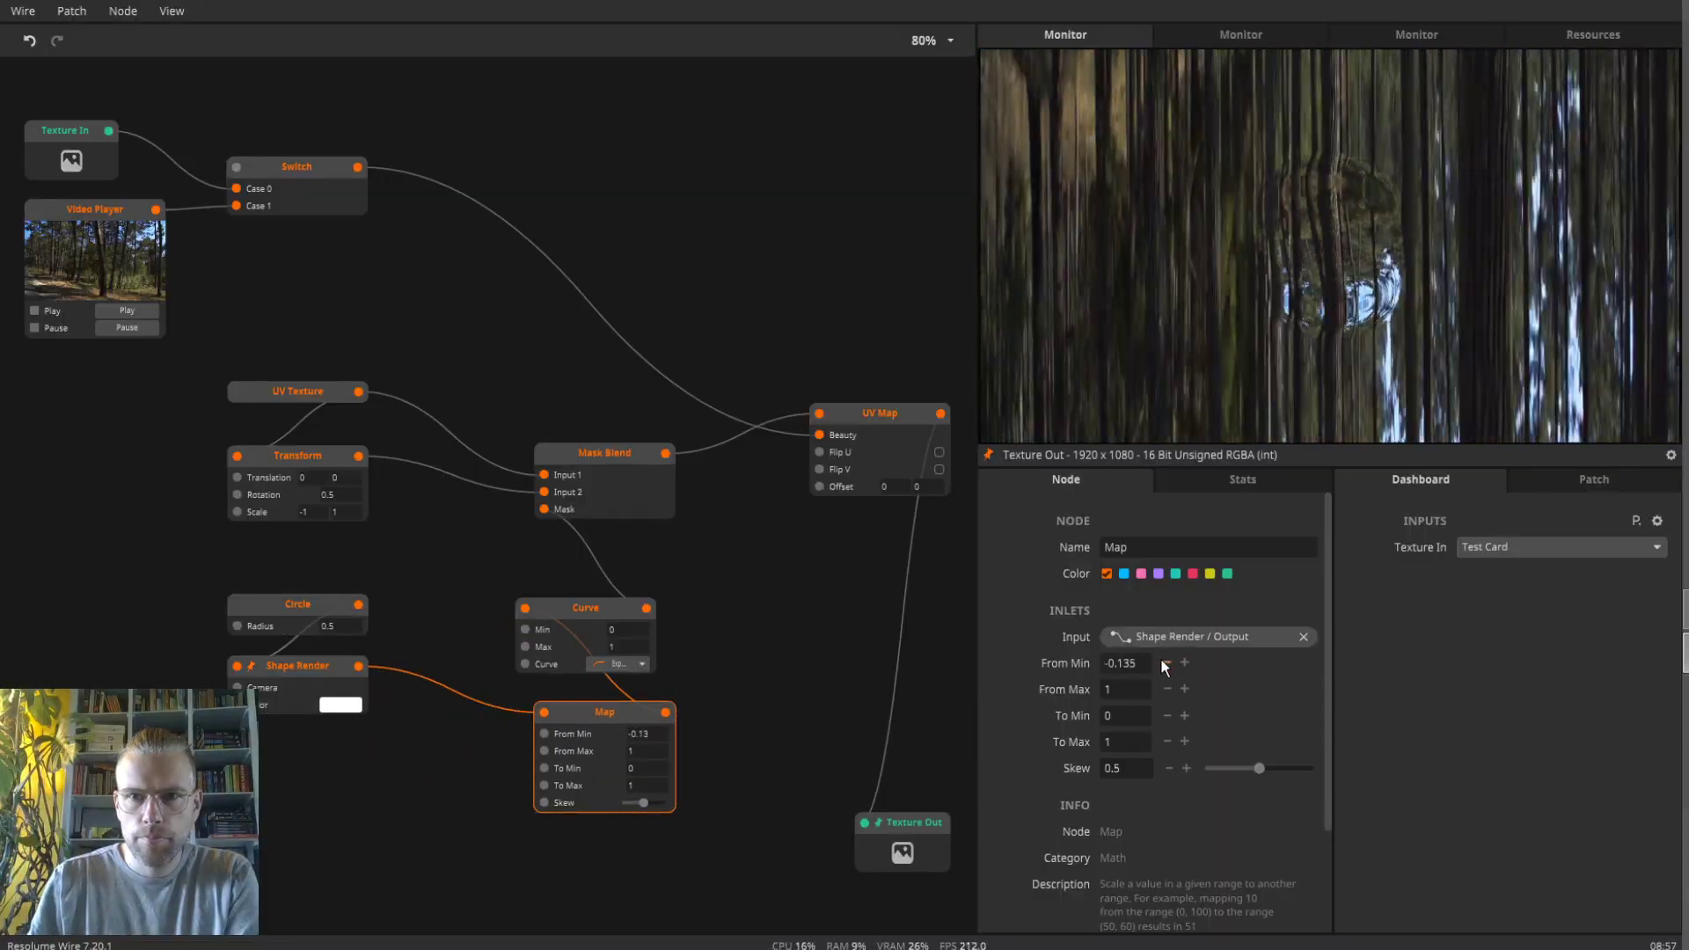
key("ctrl+z")
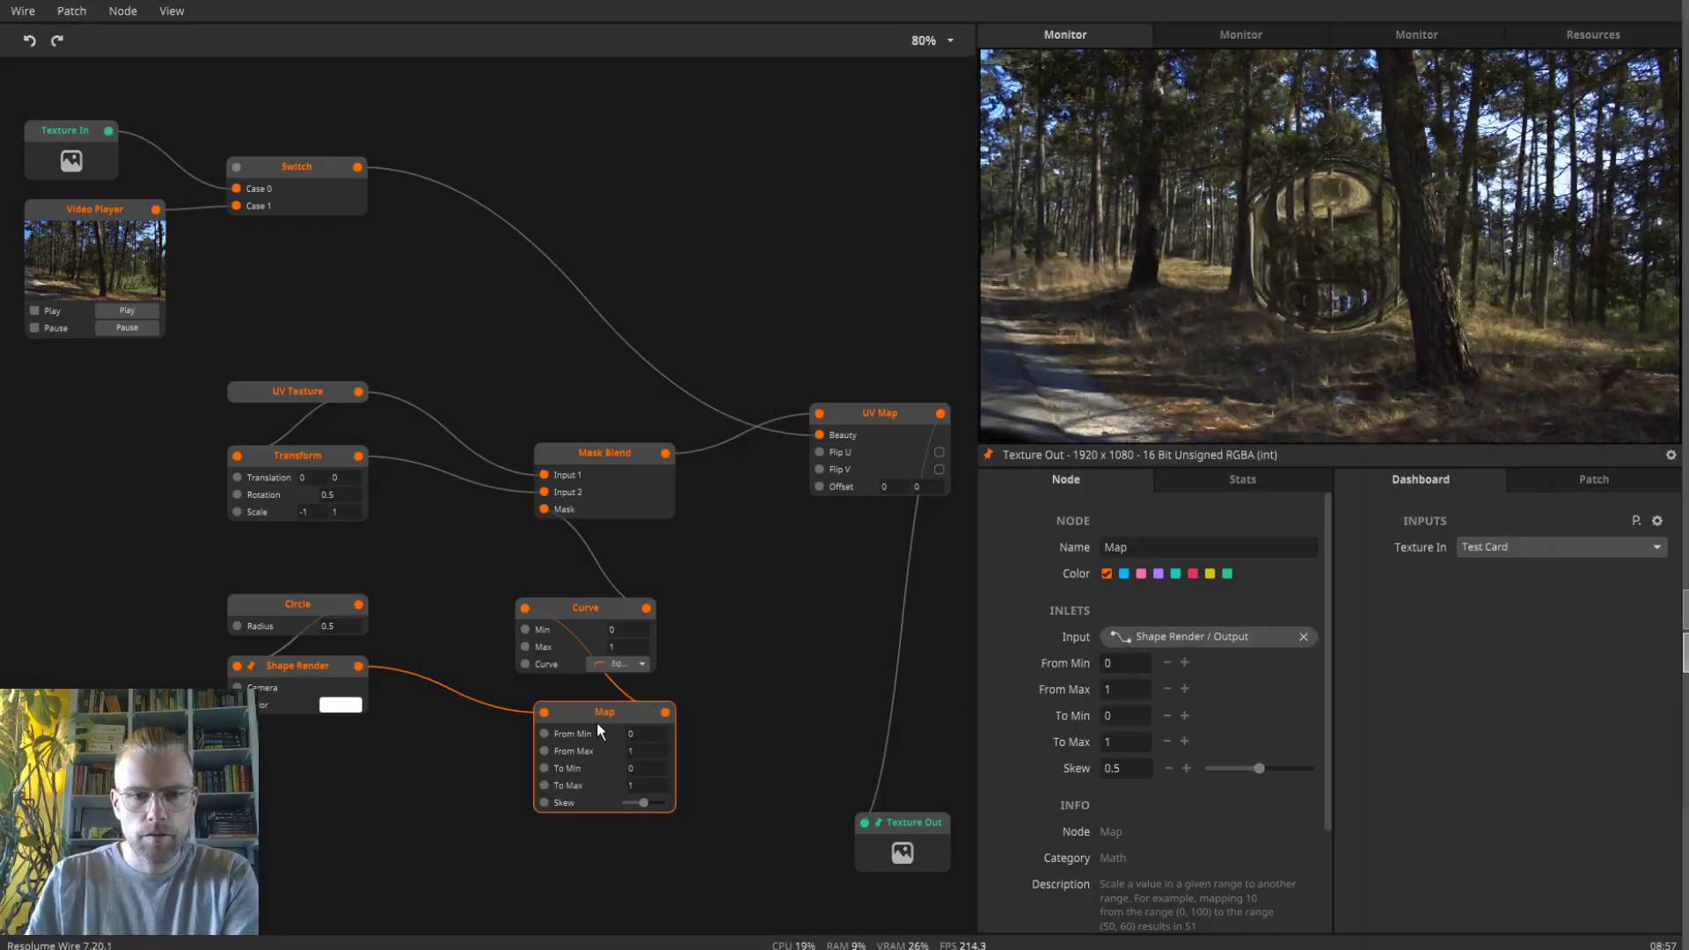
key("Delete")
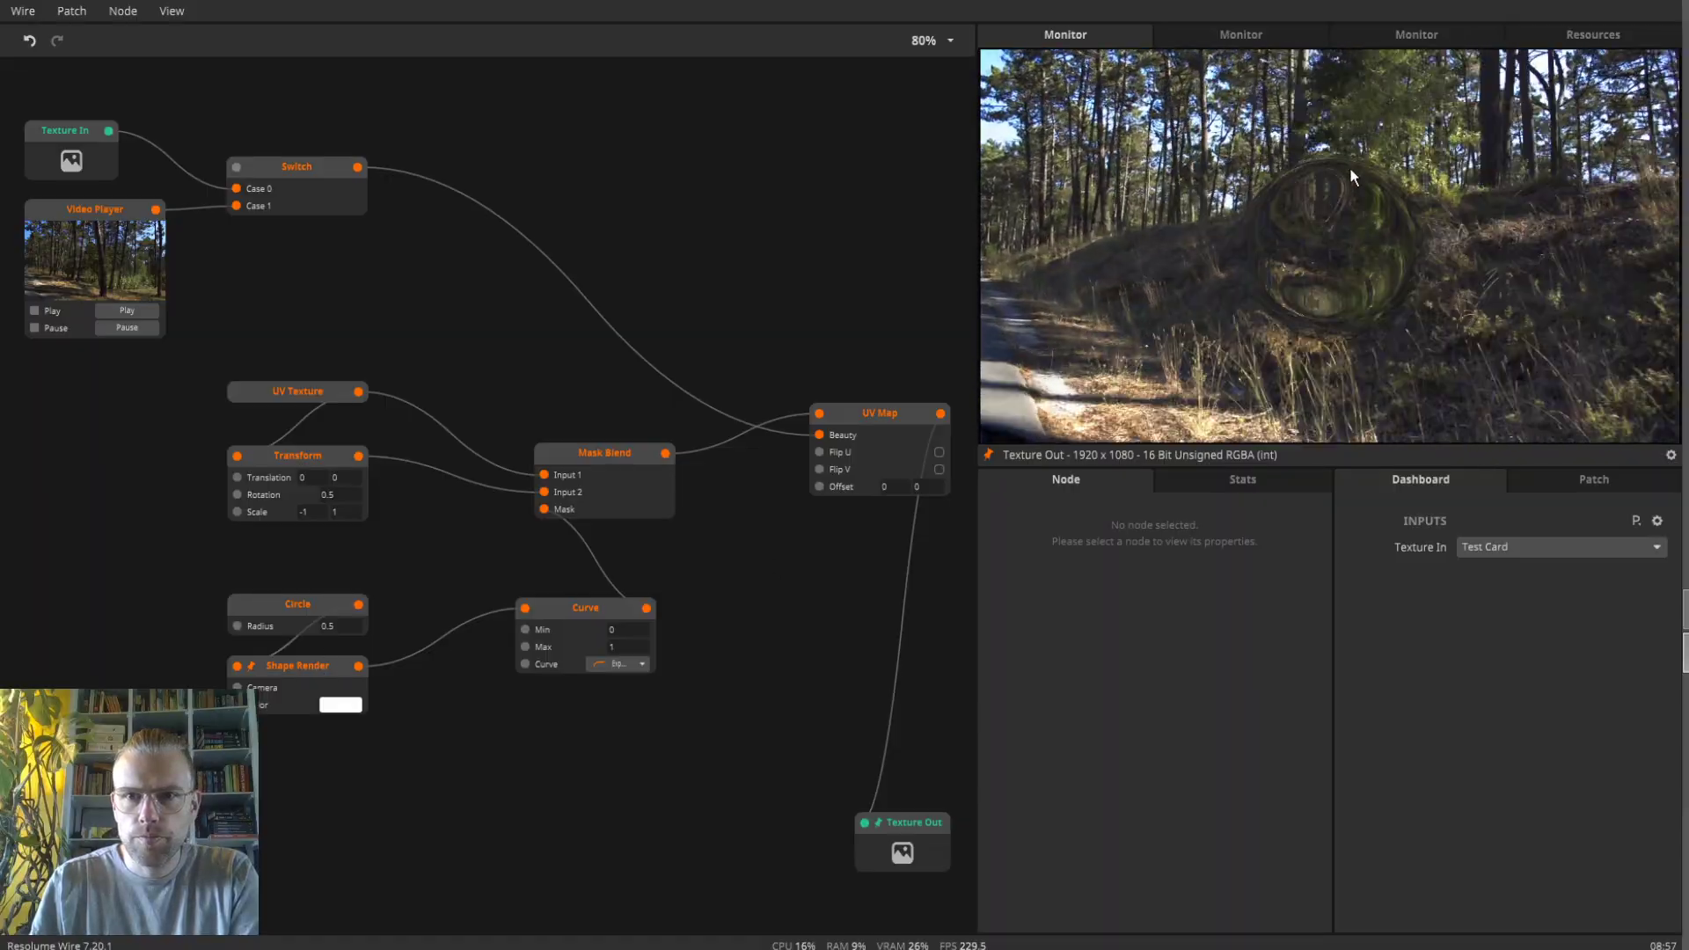
- Compare the Shape Render mask with the Texture Out preview, and align the Curve node beneath Mask Blend
left_click(1248, 34)
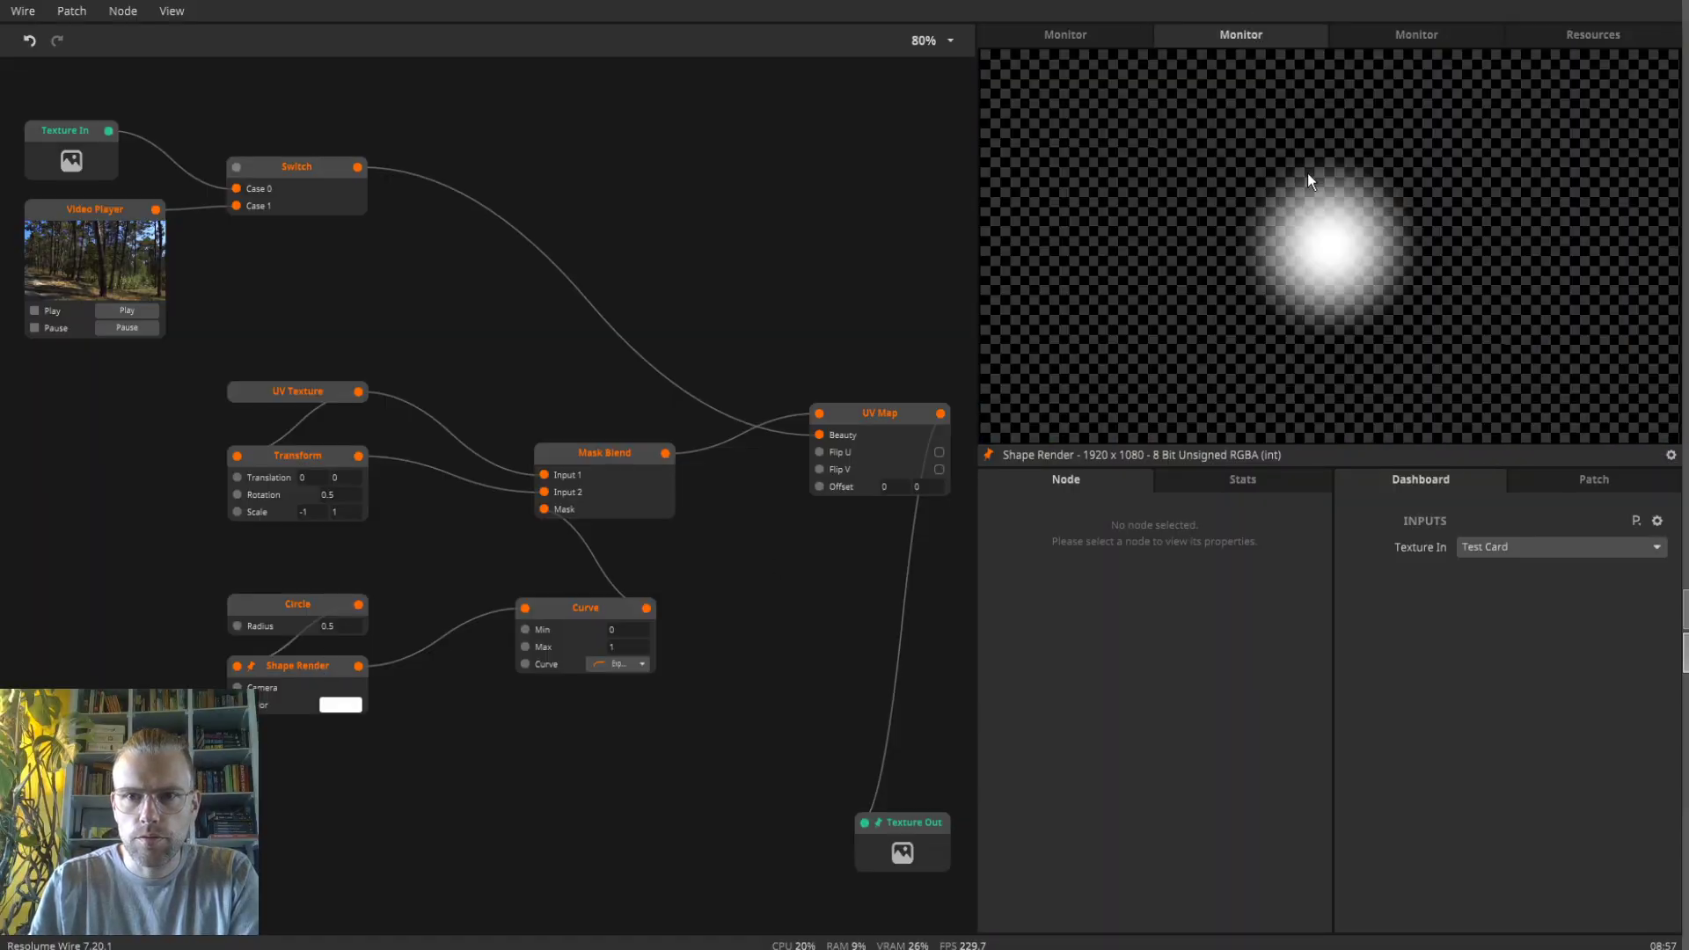
left_click(1090, 39)
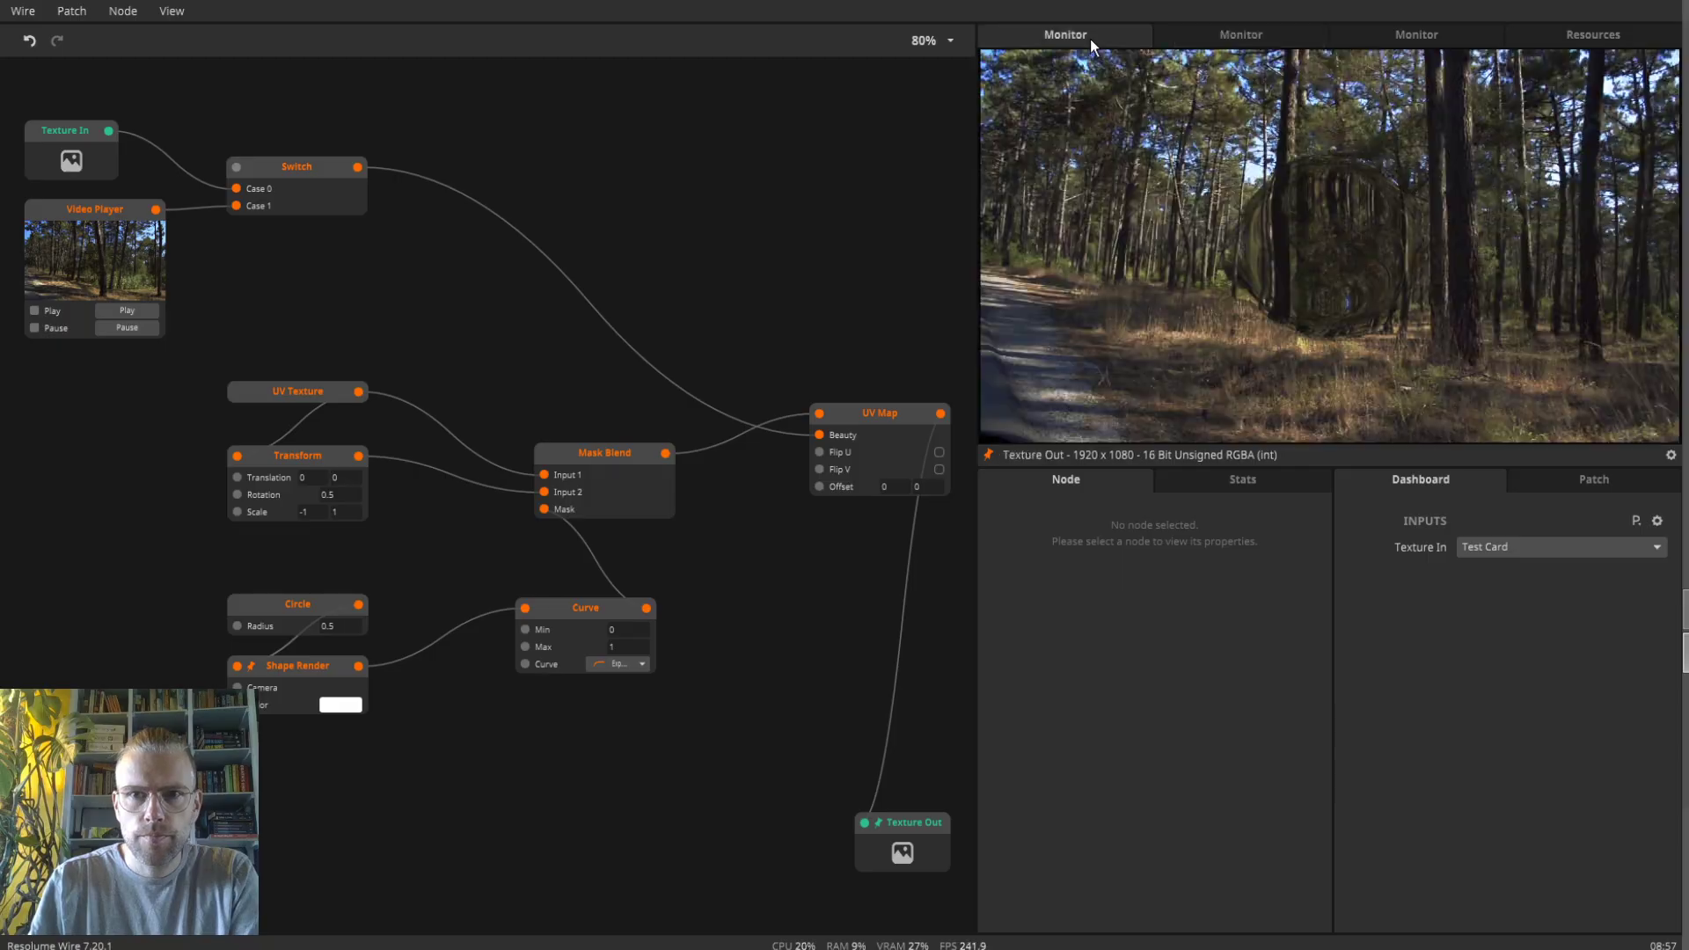
left_click_drag(551, 625, 569, 607)
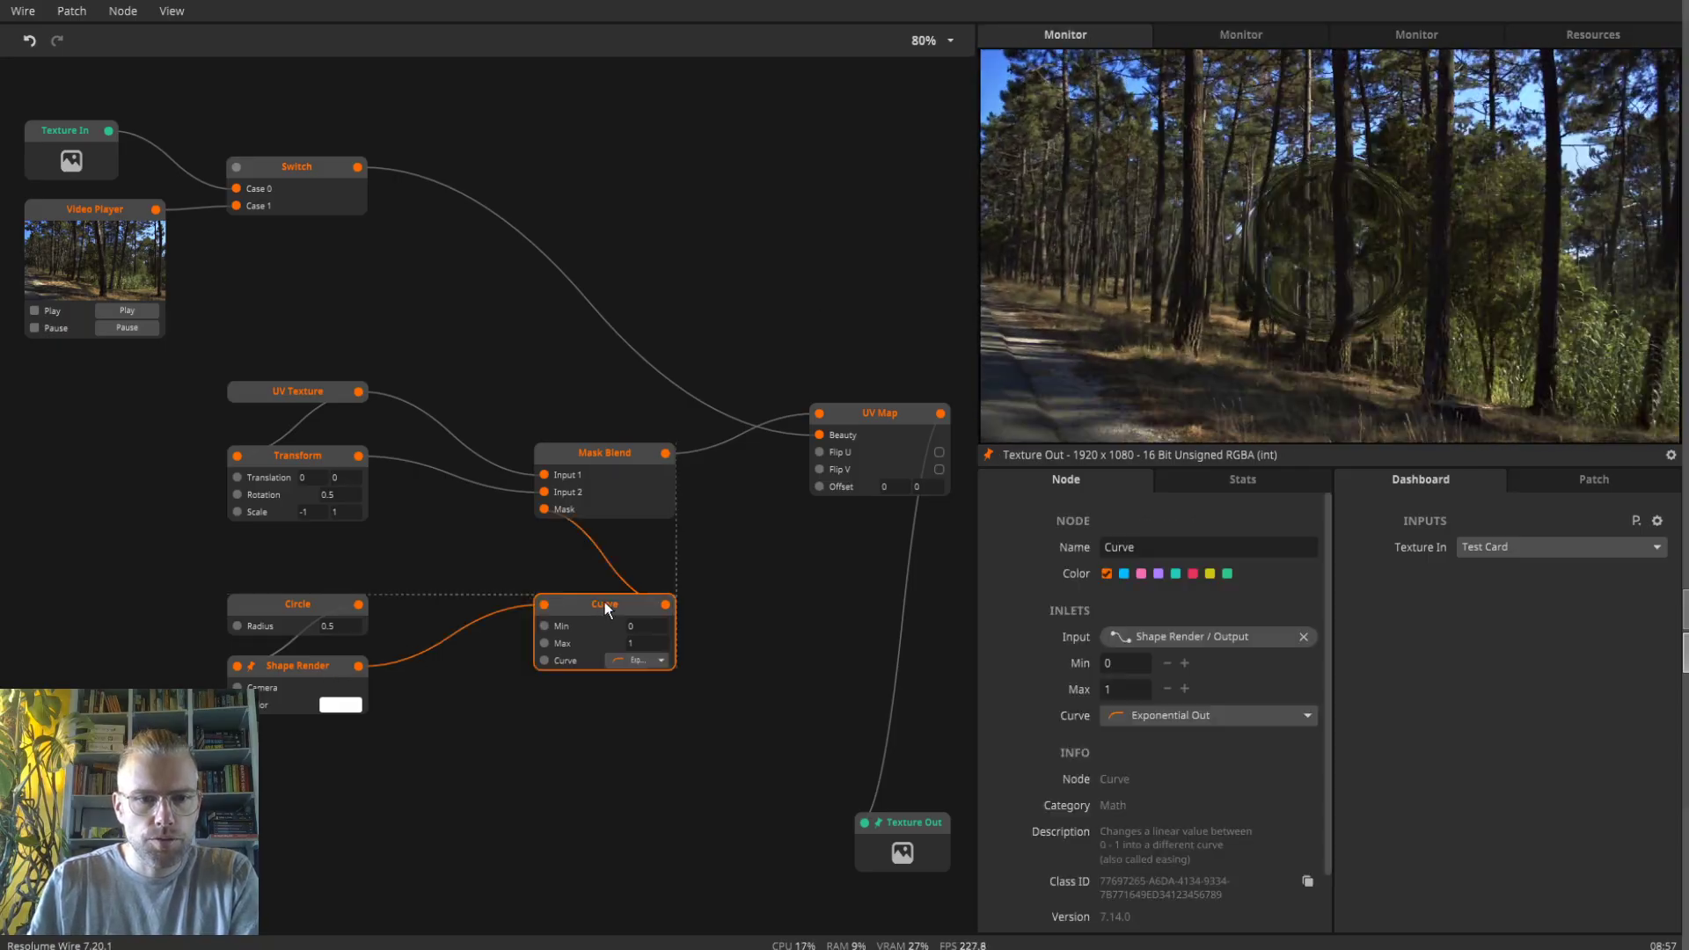
- Add a Greater node below Curve with its Left inlet fed by Shape Render's output
left_click_drag(358, 666, 458, 731)
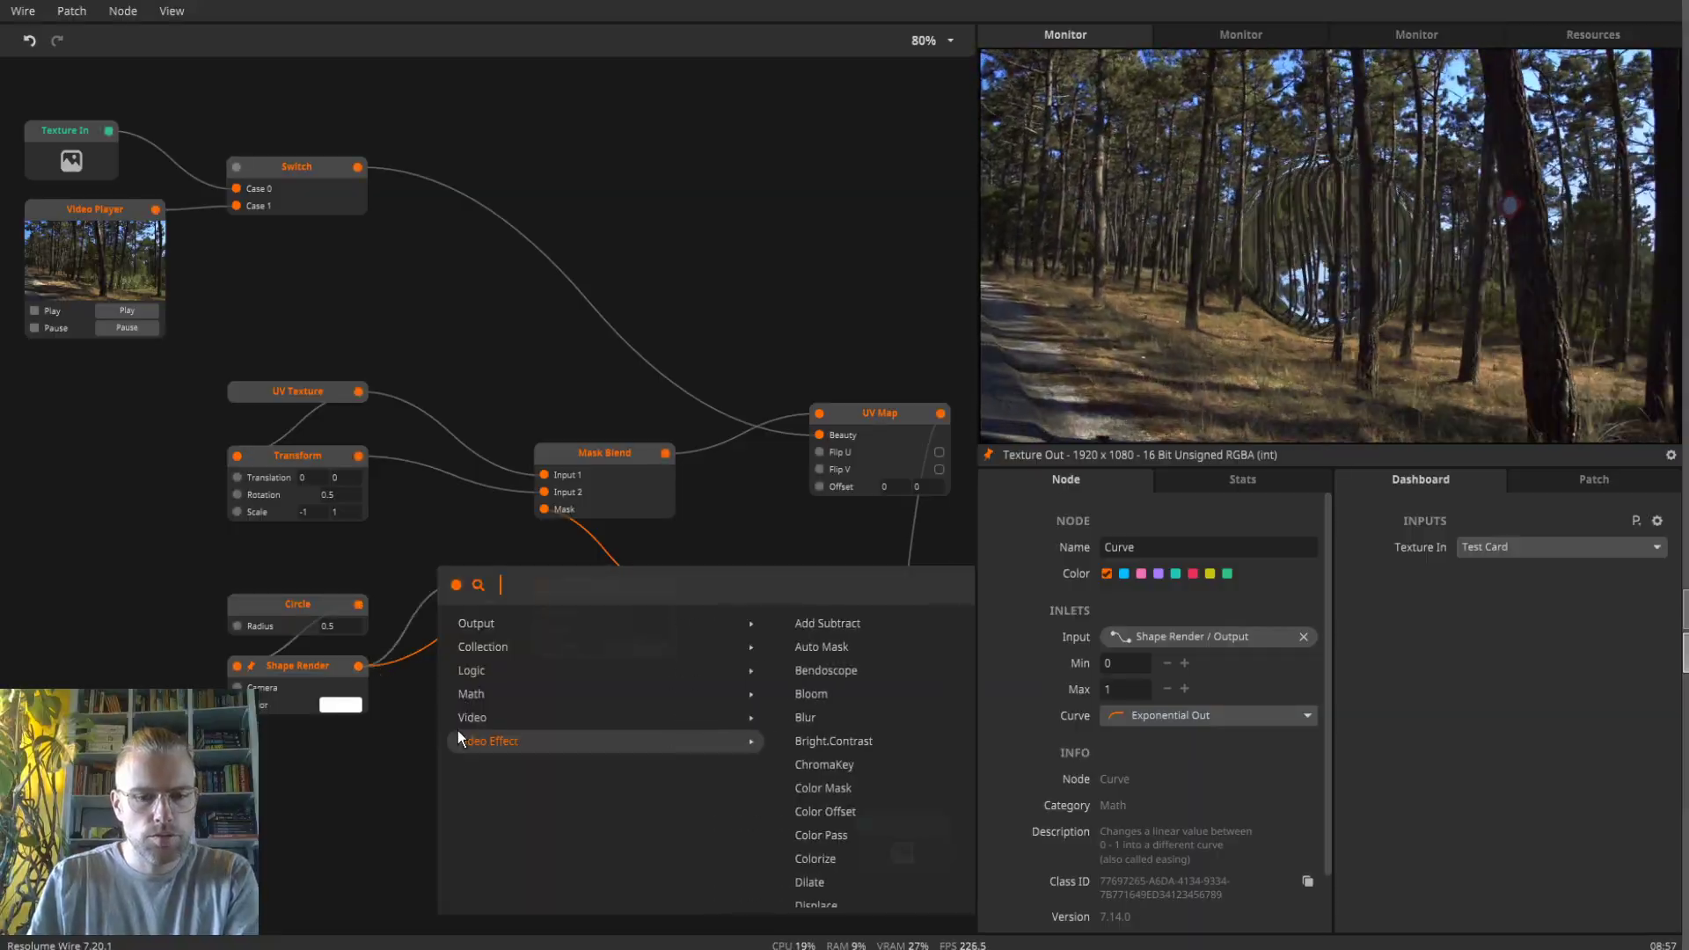
type("gre")
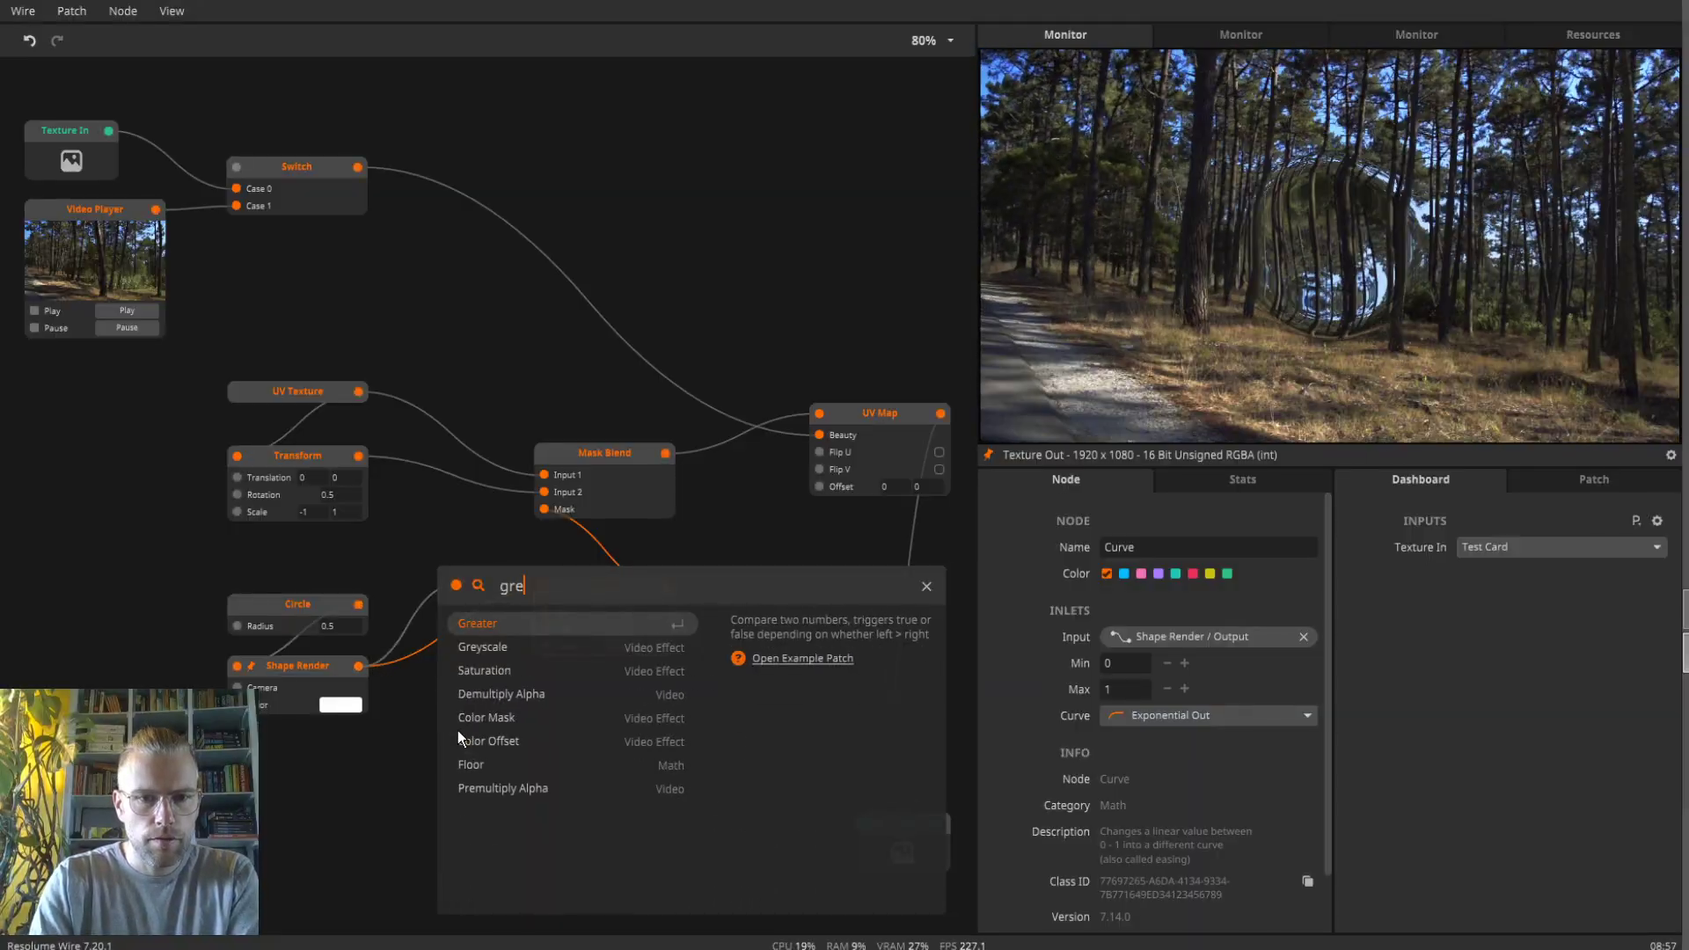
key("Return")
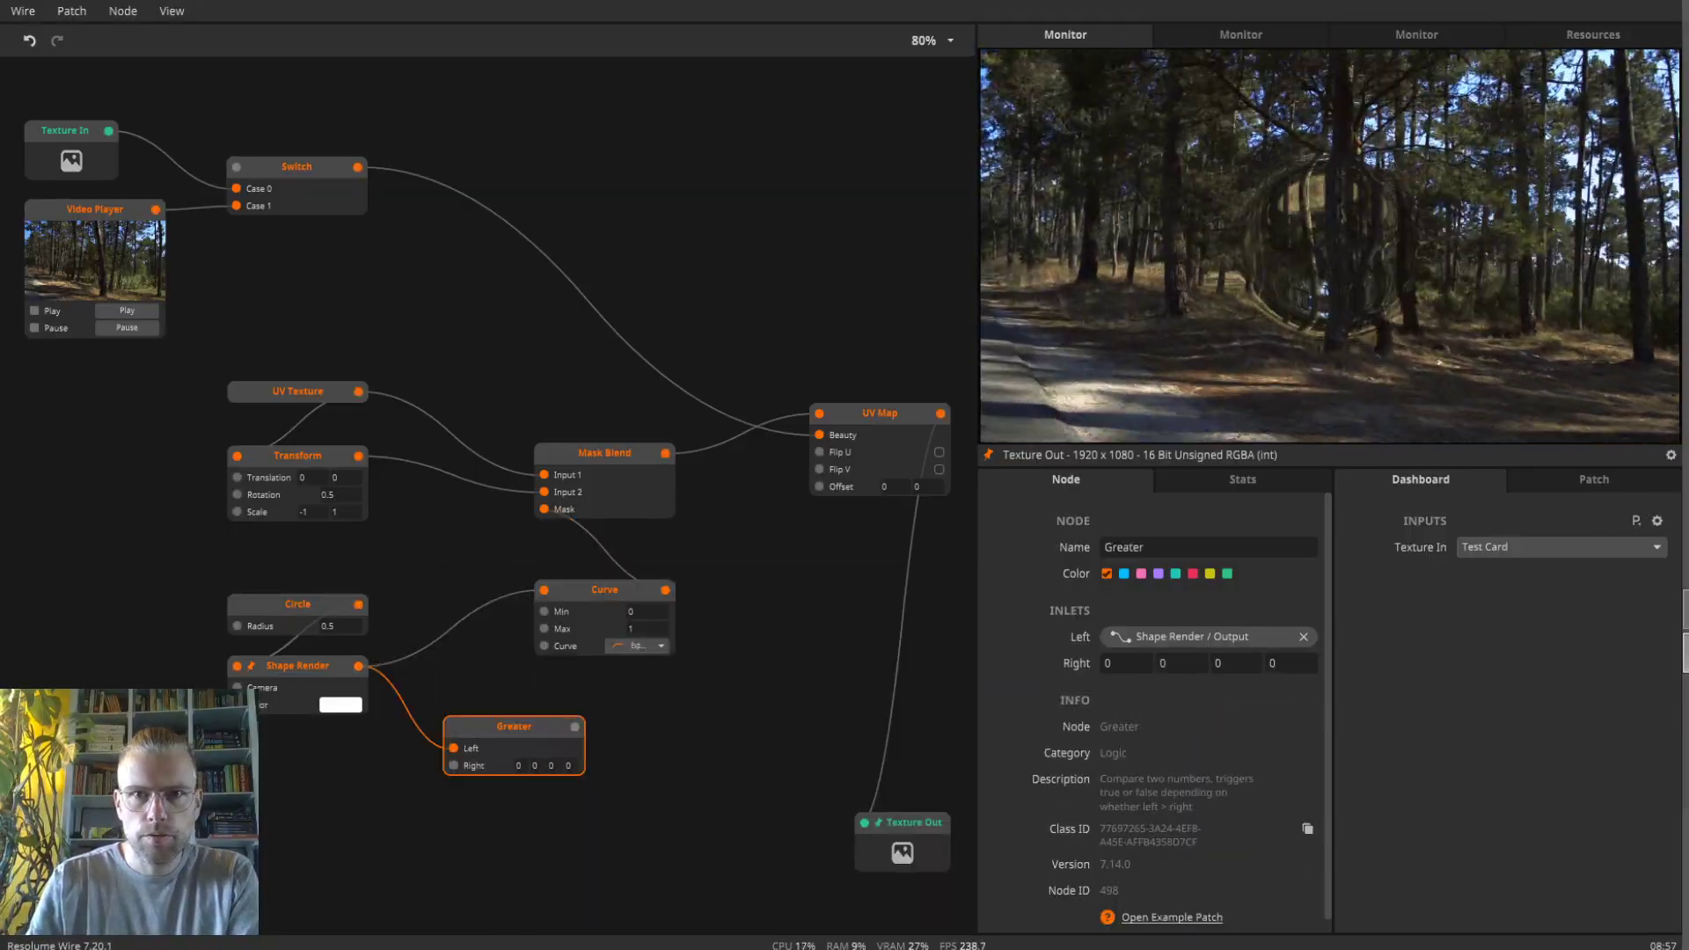
- Set the Greater node's first three Right values to 1, and unpin the second monitor from Shape Render
left_click(1242, 34)
left_click_drag(545, 727, 597, 735)
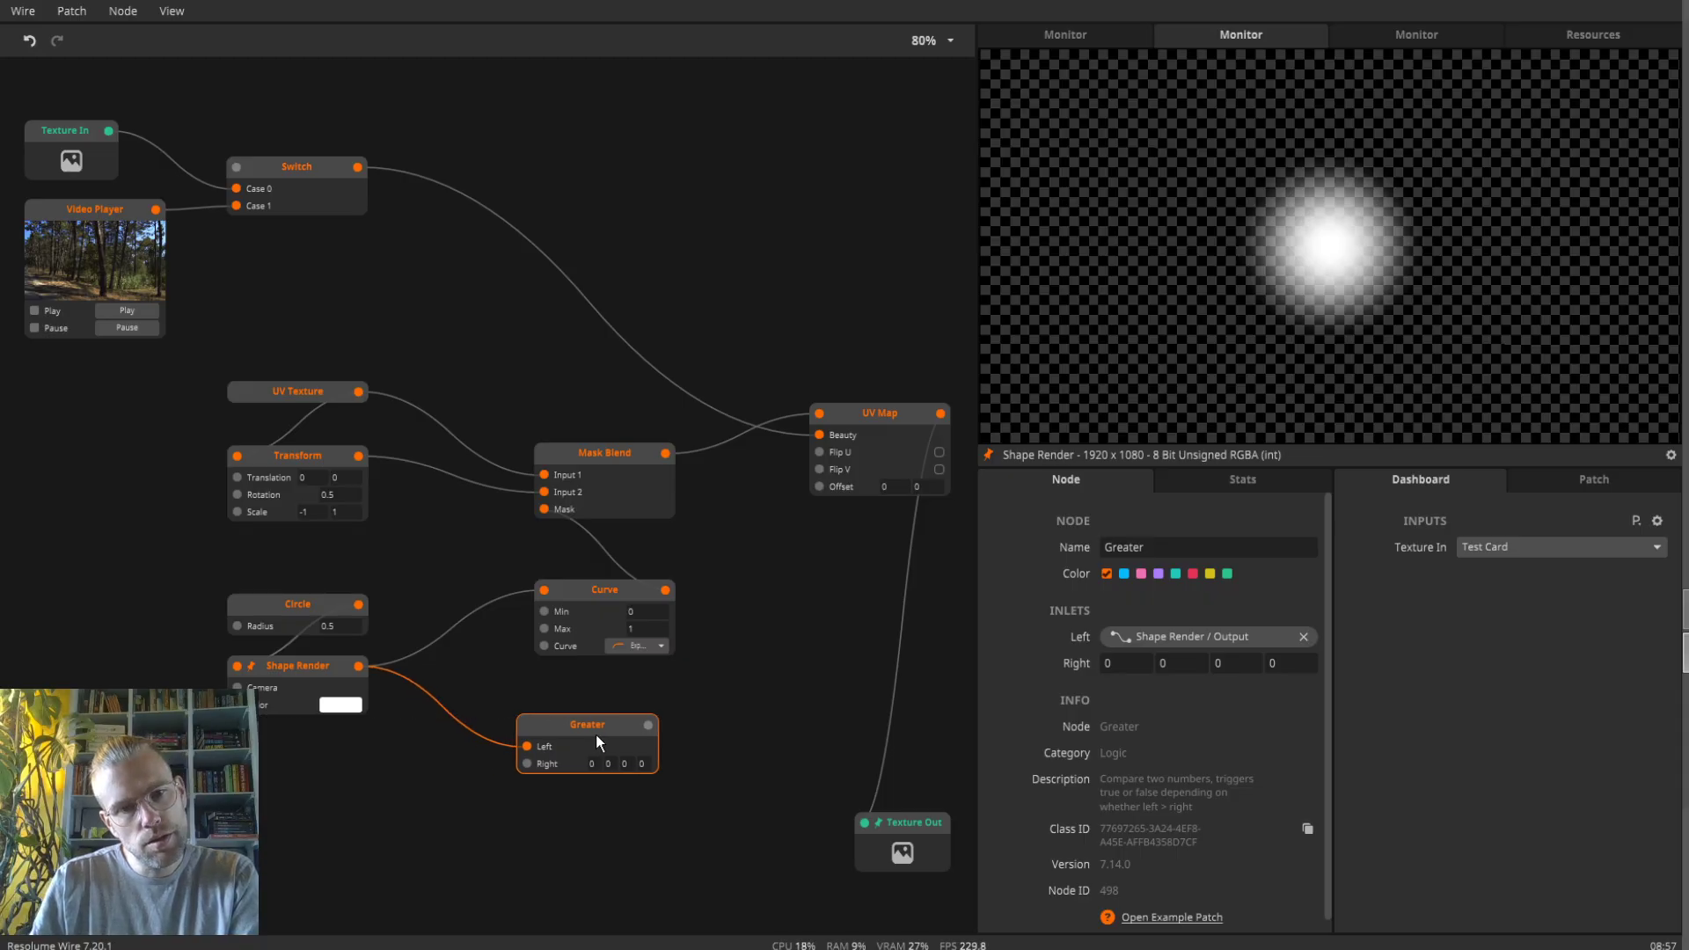
left_click(1135, 665)
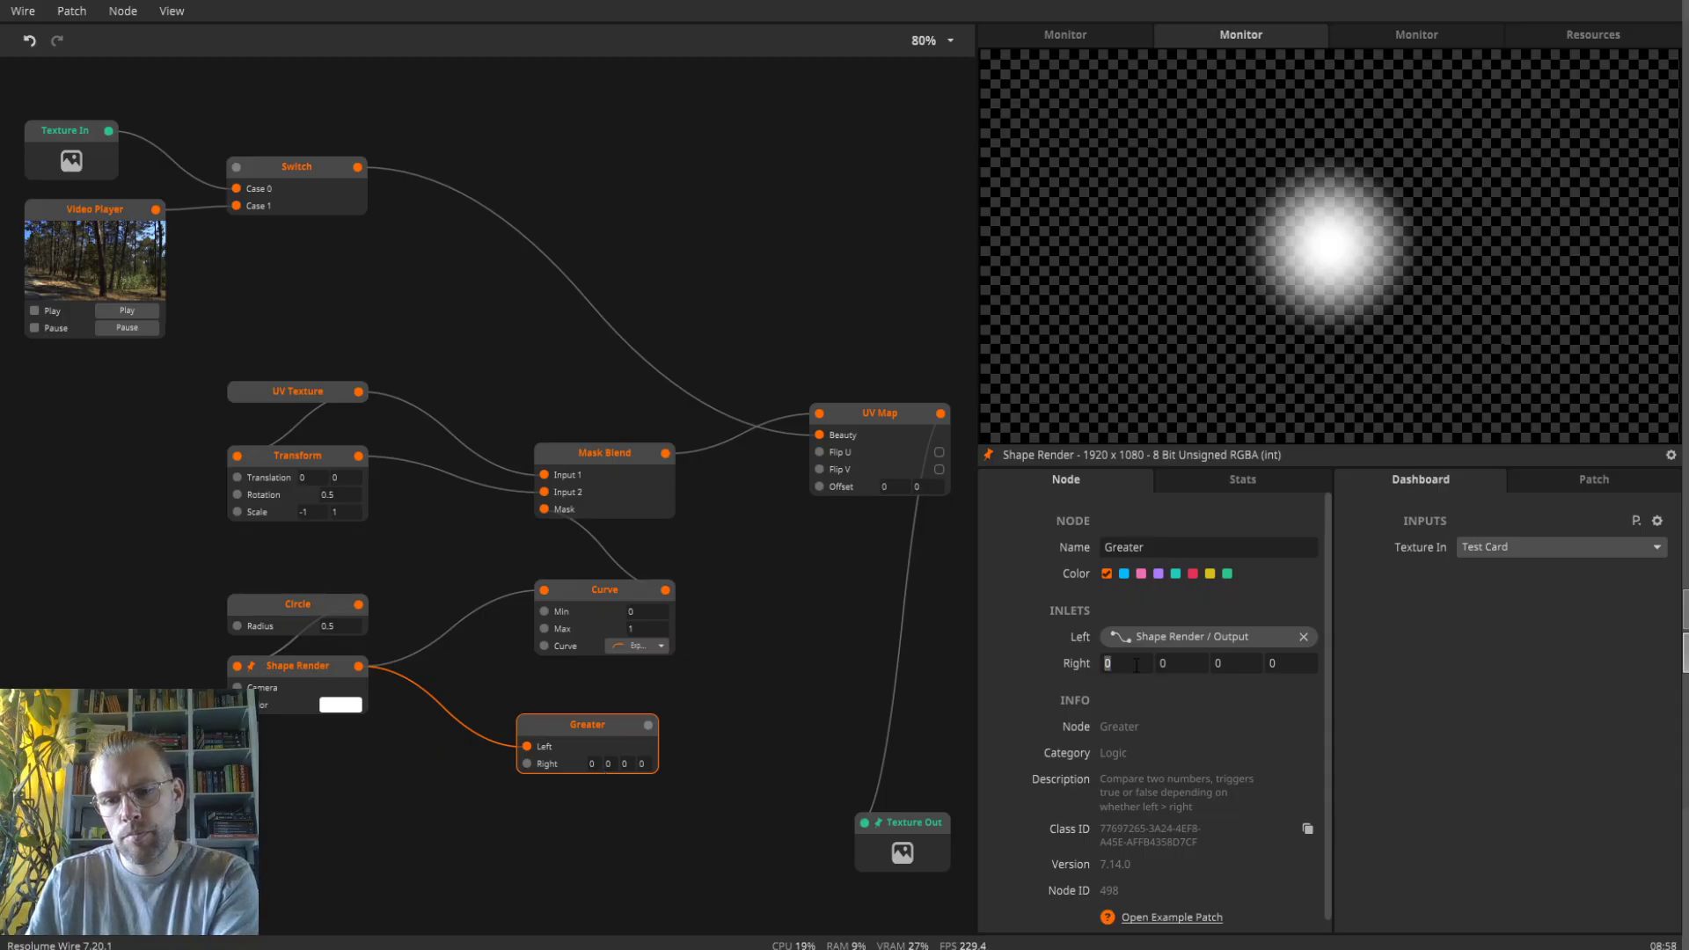
type(".1")
left_click(1180, 669)
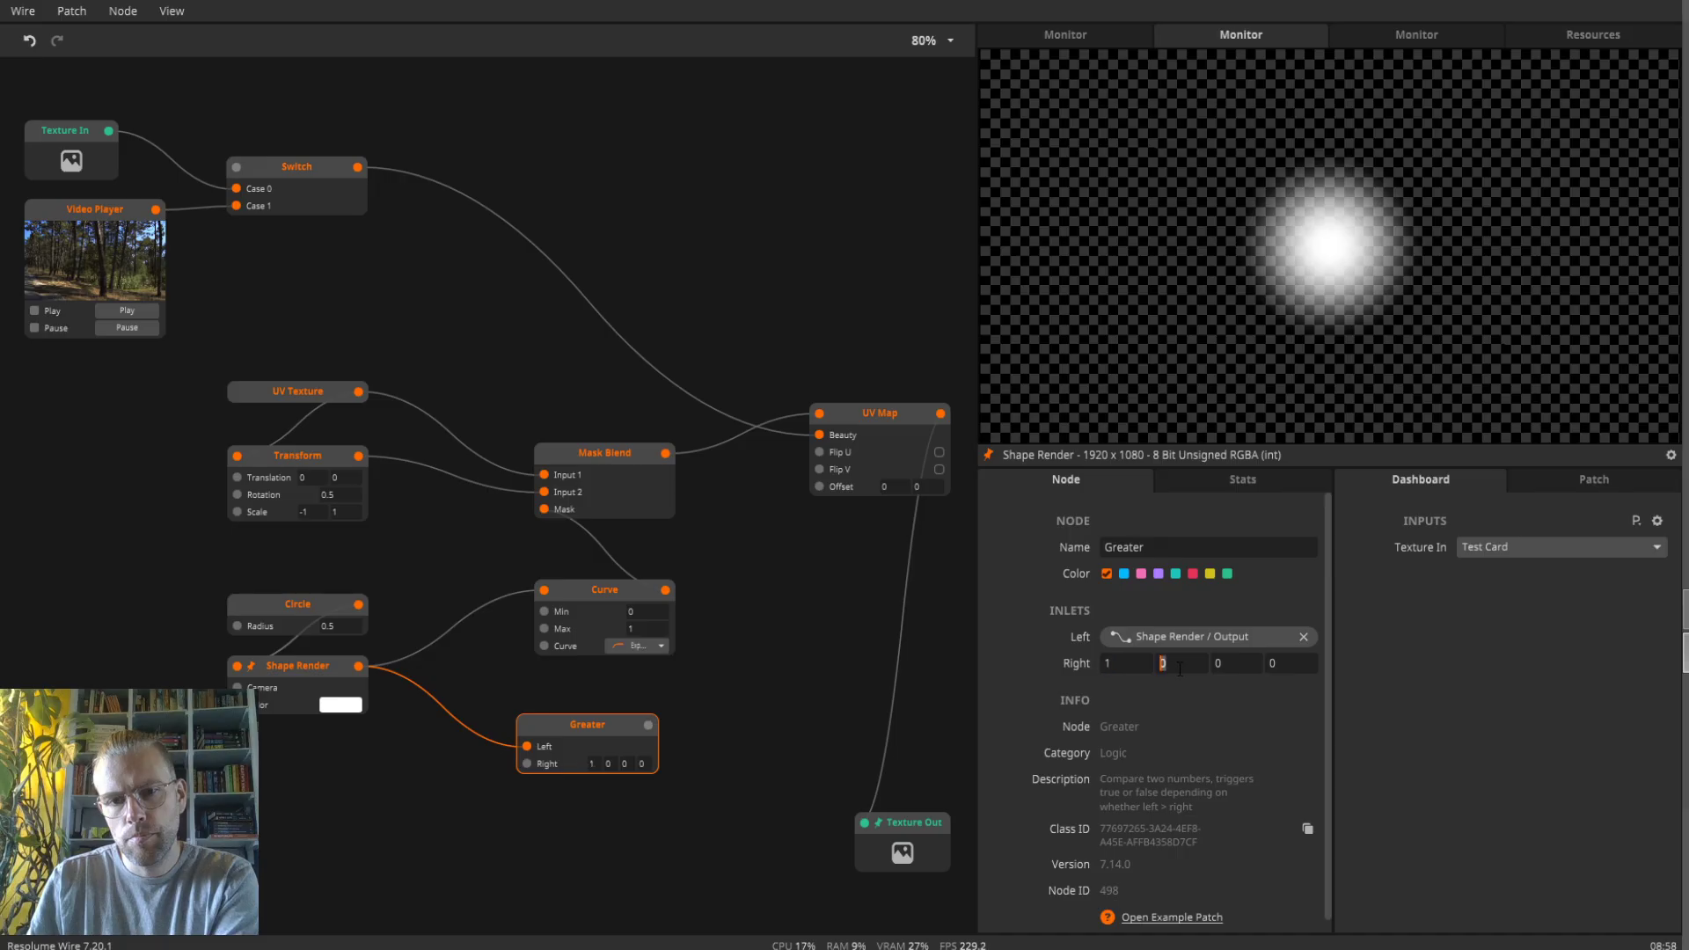
left_click(1270, 668)
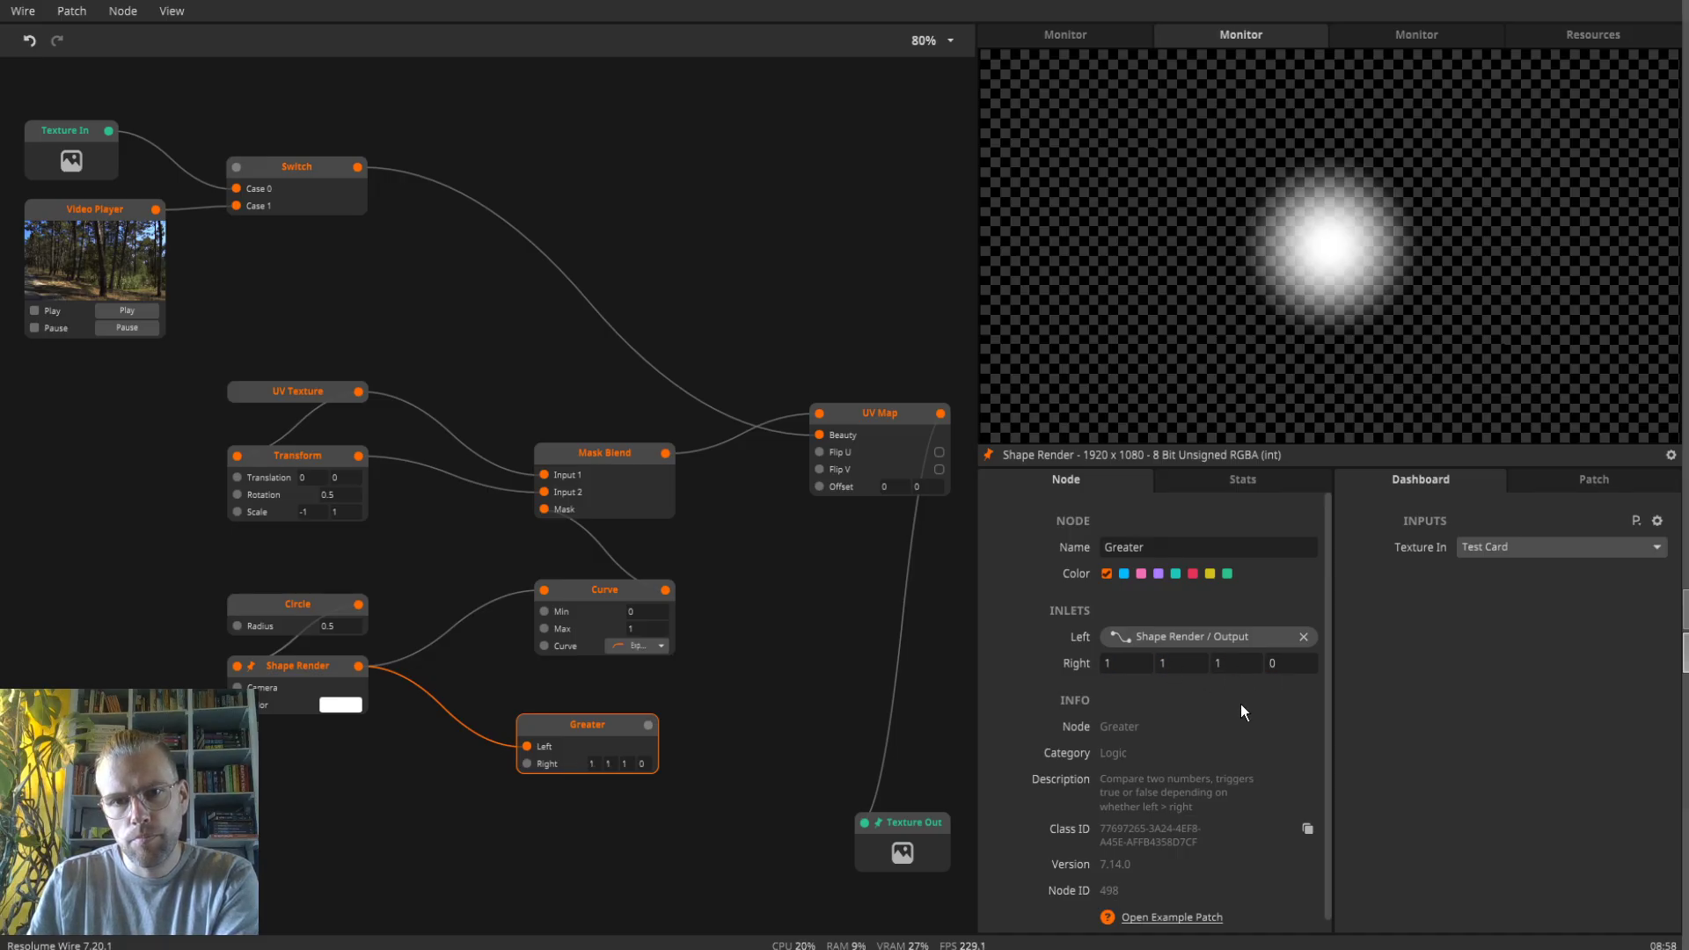
left_click(991, 456)
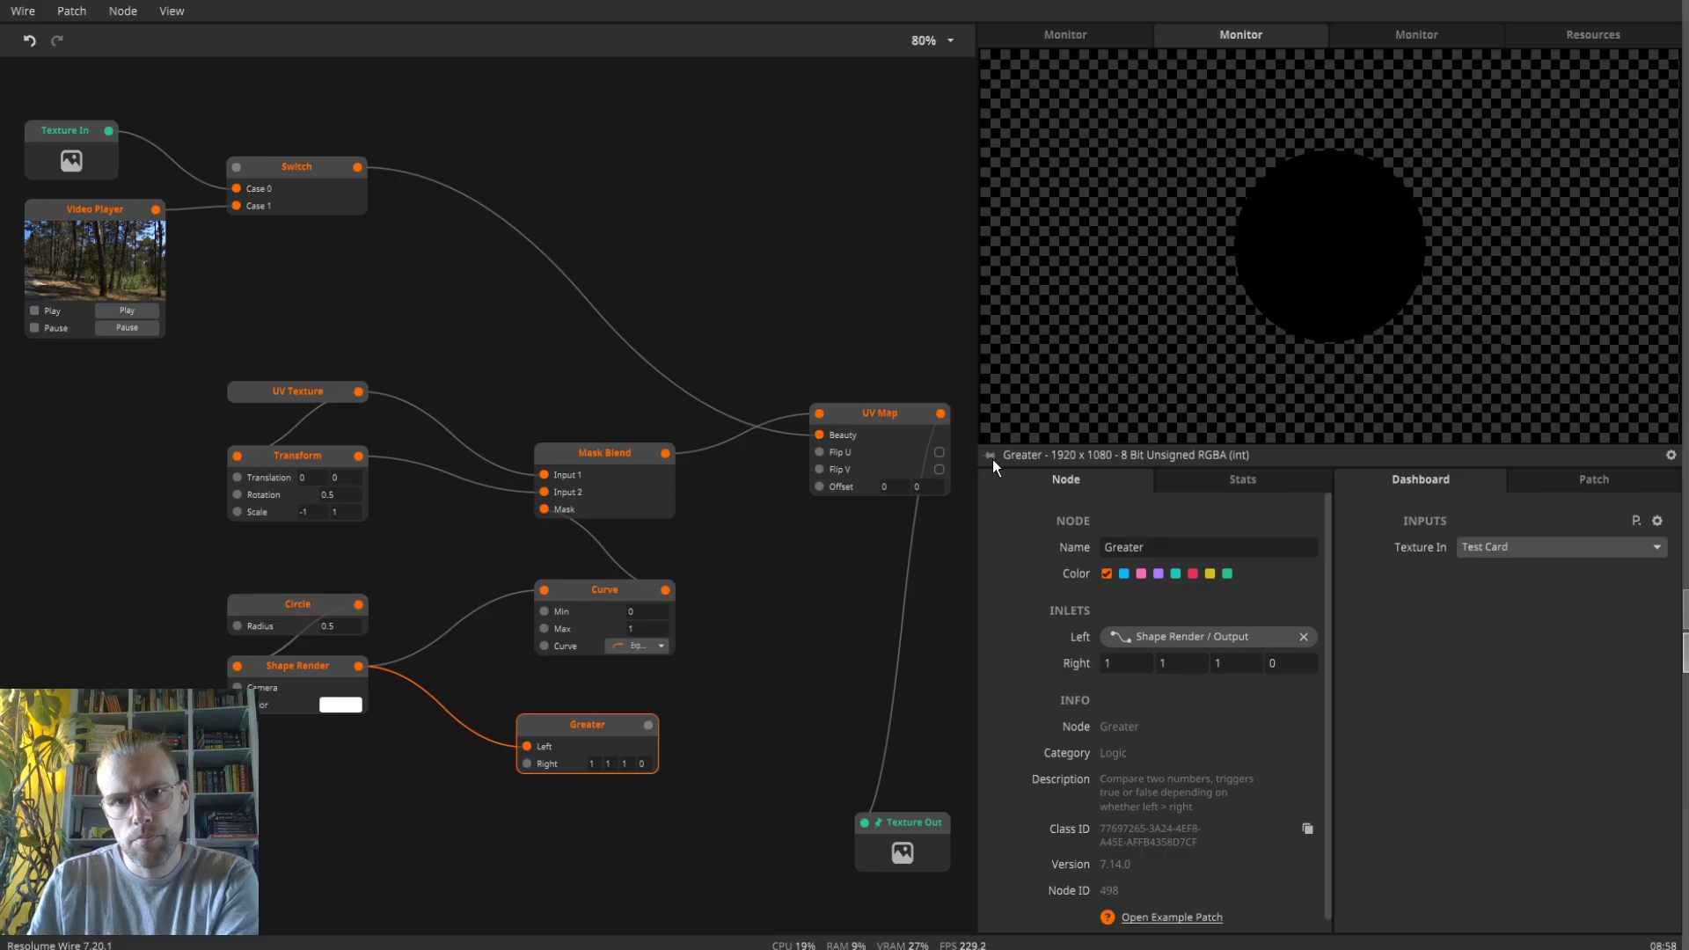
- Reset the Greater node's first three Right values to 0
type("0")
left_click(1183, 669)
type("0")
left_click(1229, 666)
type("0")
left_click(1249, 726)
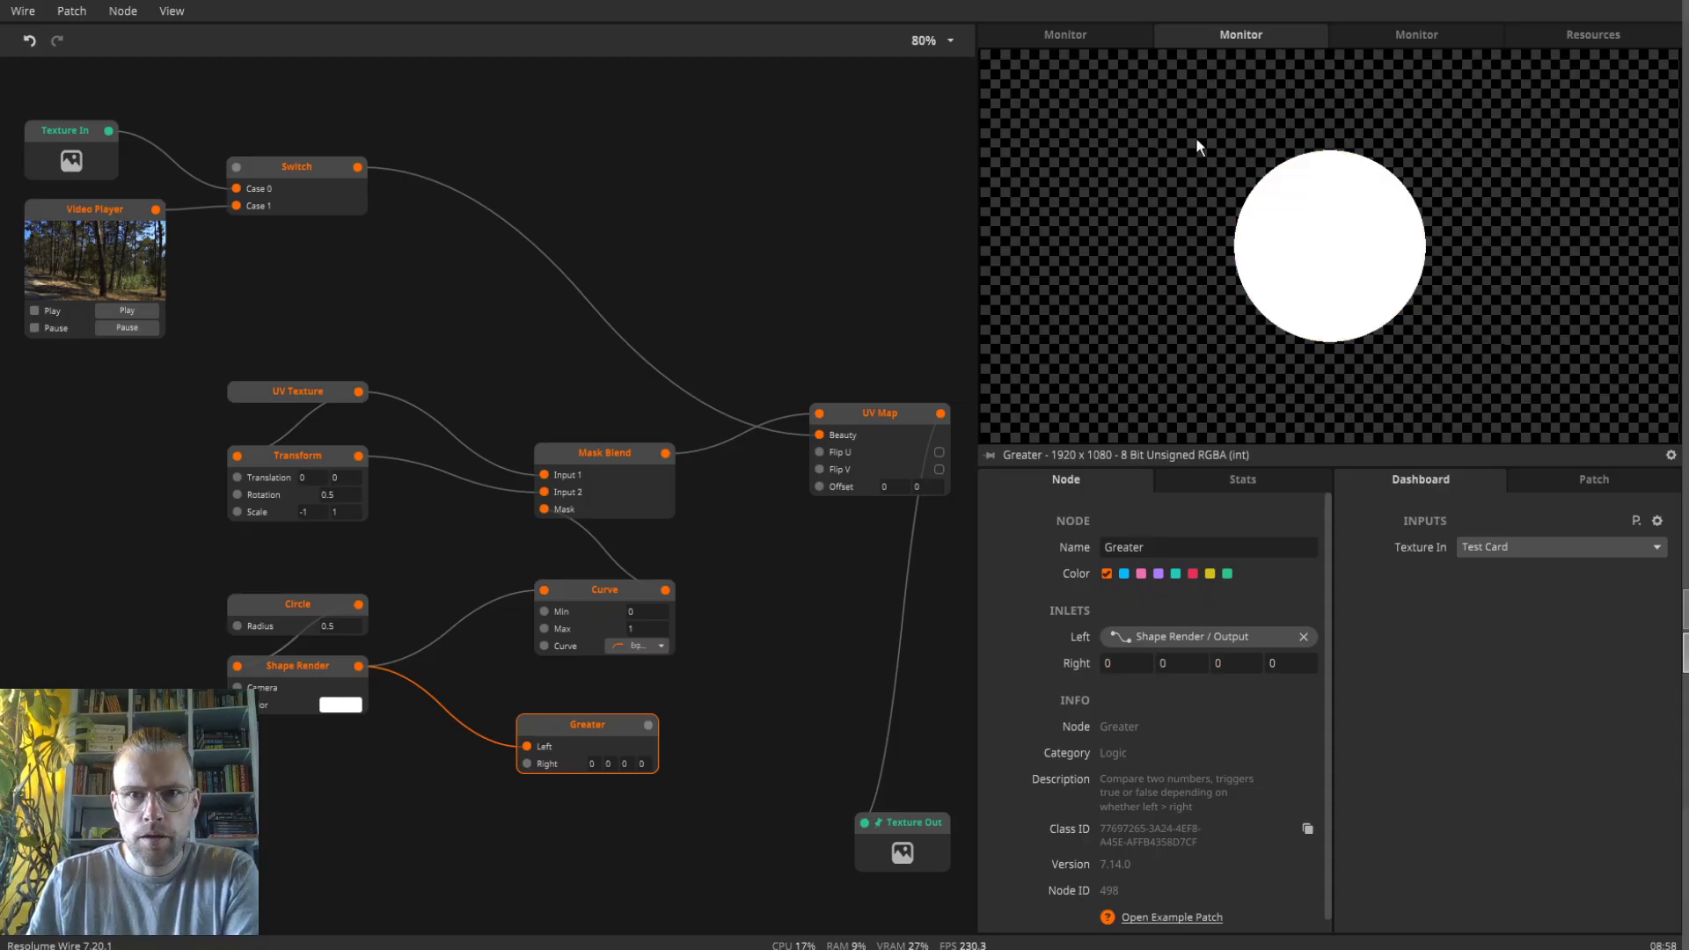
- Compare Texture Out with the Greater preview, and move Curve and Greater lower to make room beneath Mask Blend
left_click(1075, 39)
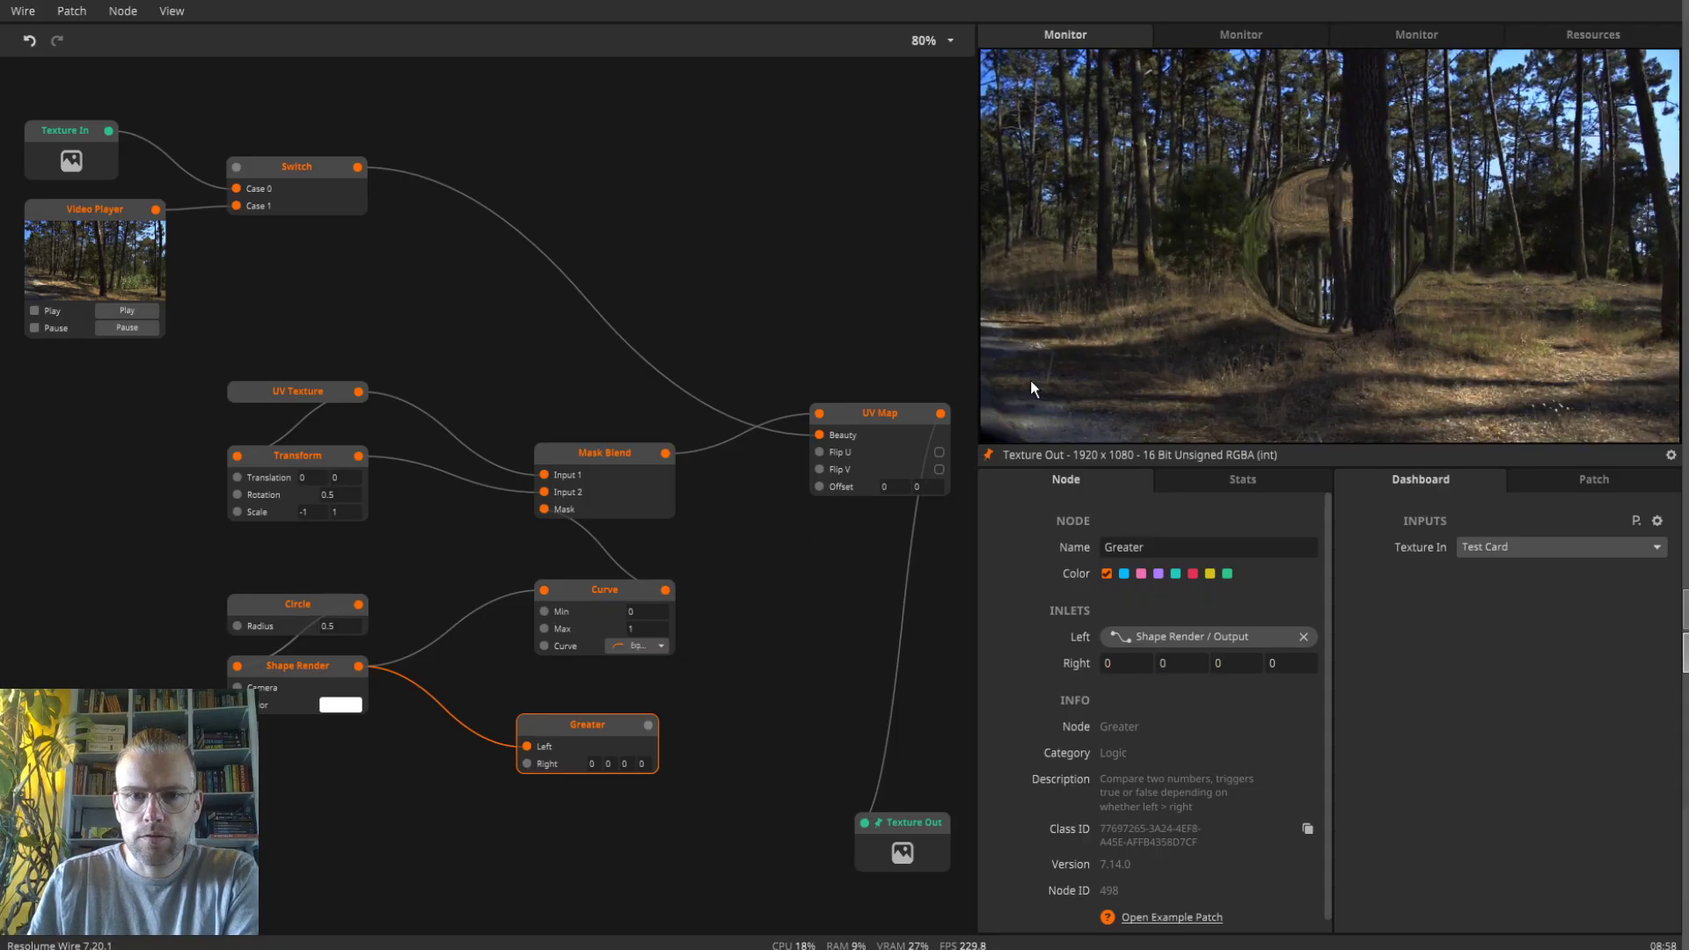
left_click(1230, 38)
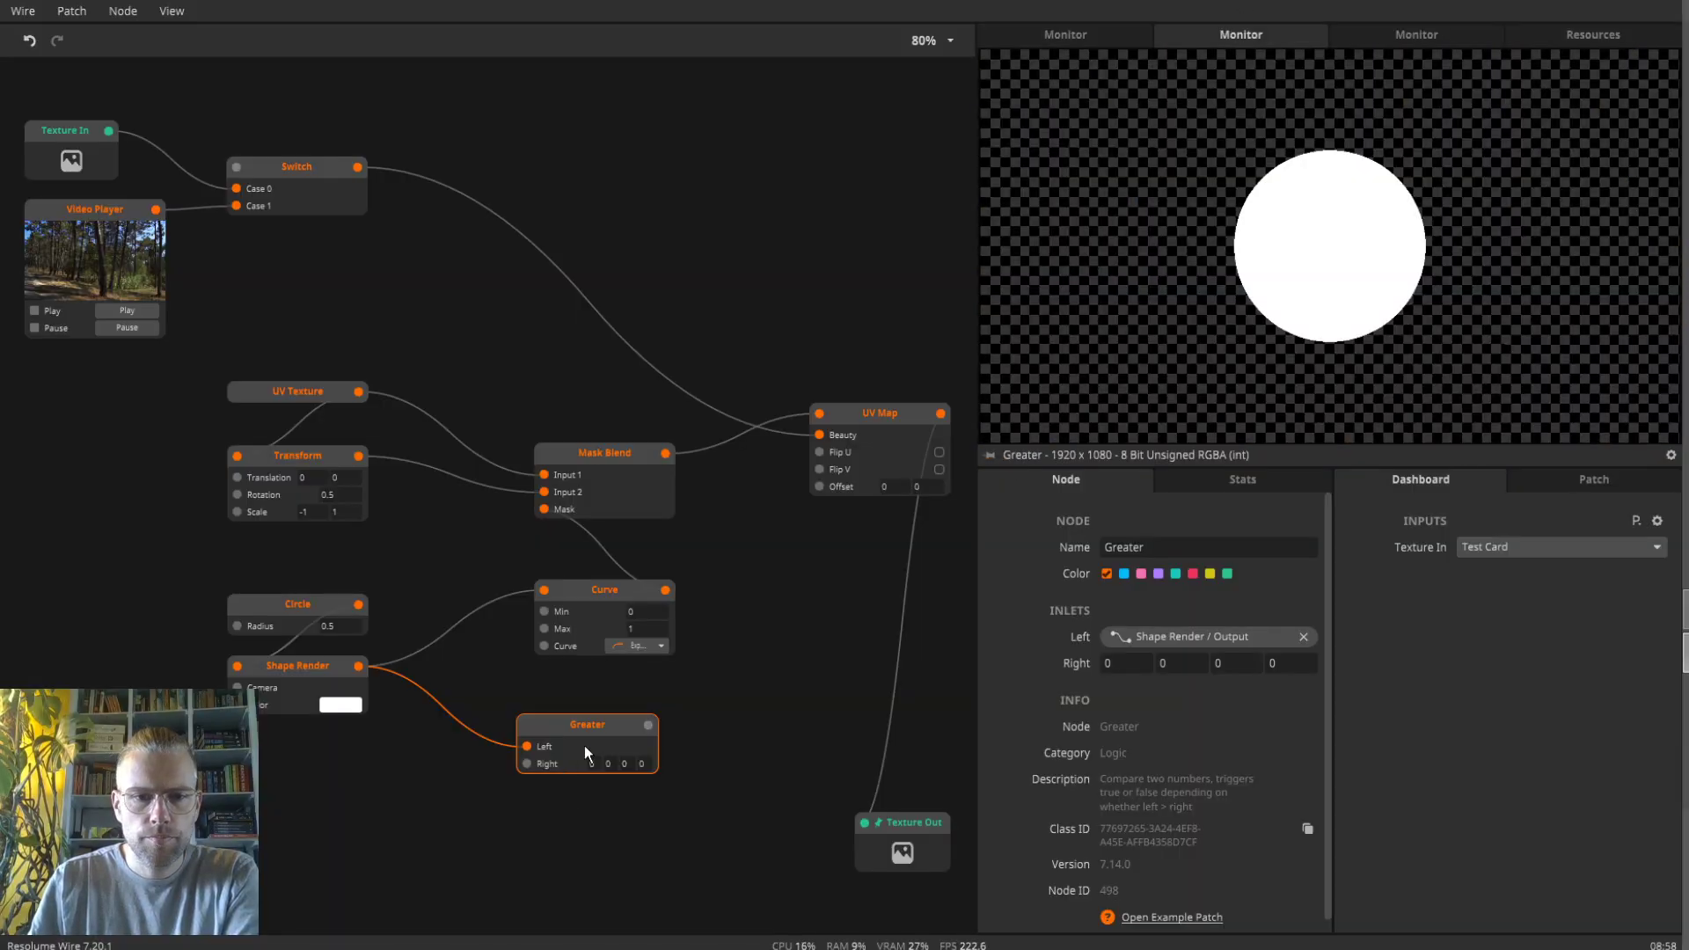
left_click_drag(585, 746, 495, 772)
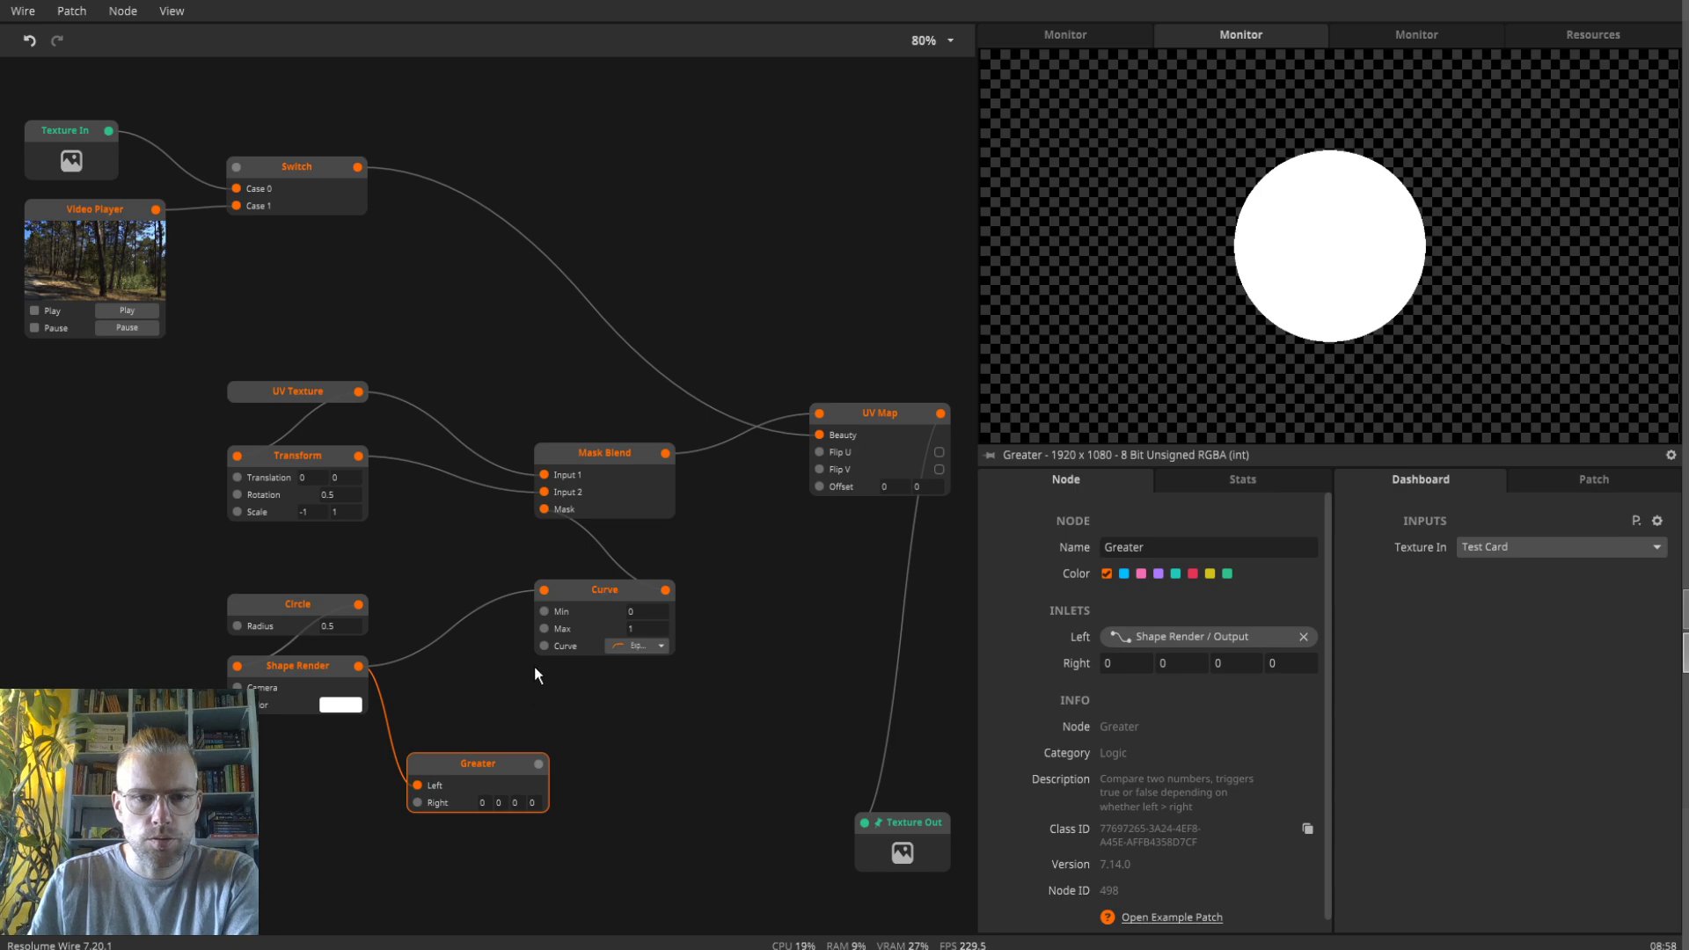
left_click_drag(479, 776, 538, 786)
left_click_drag(596, 593, 541, 669)
- Insert a Mask node between Curve and Mask Blend, with its Mask inlet fed by Greater's output
double_click(573, 591)
type("mas")
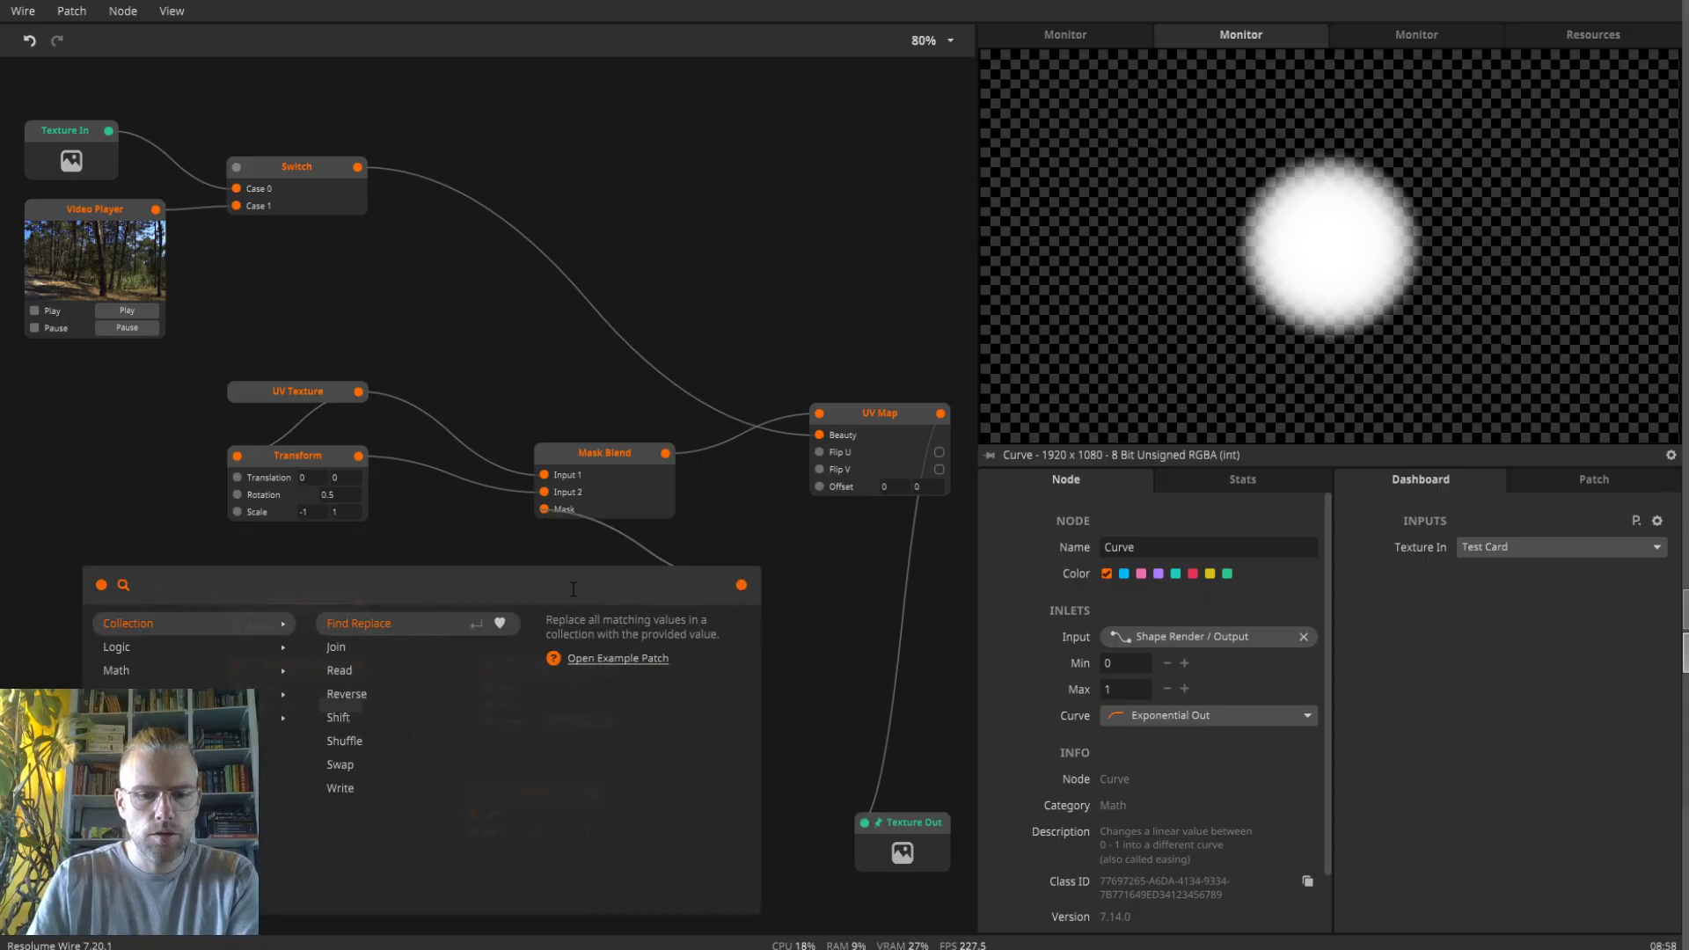
key("Return")
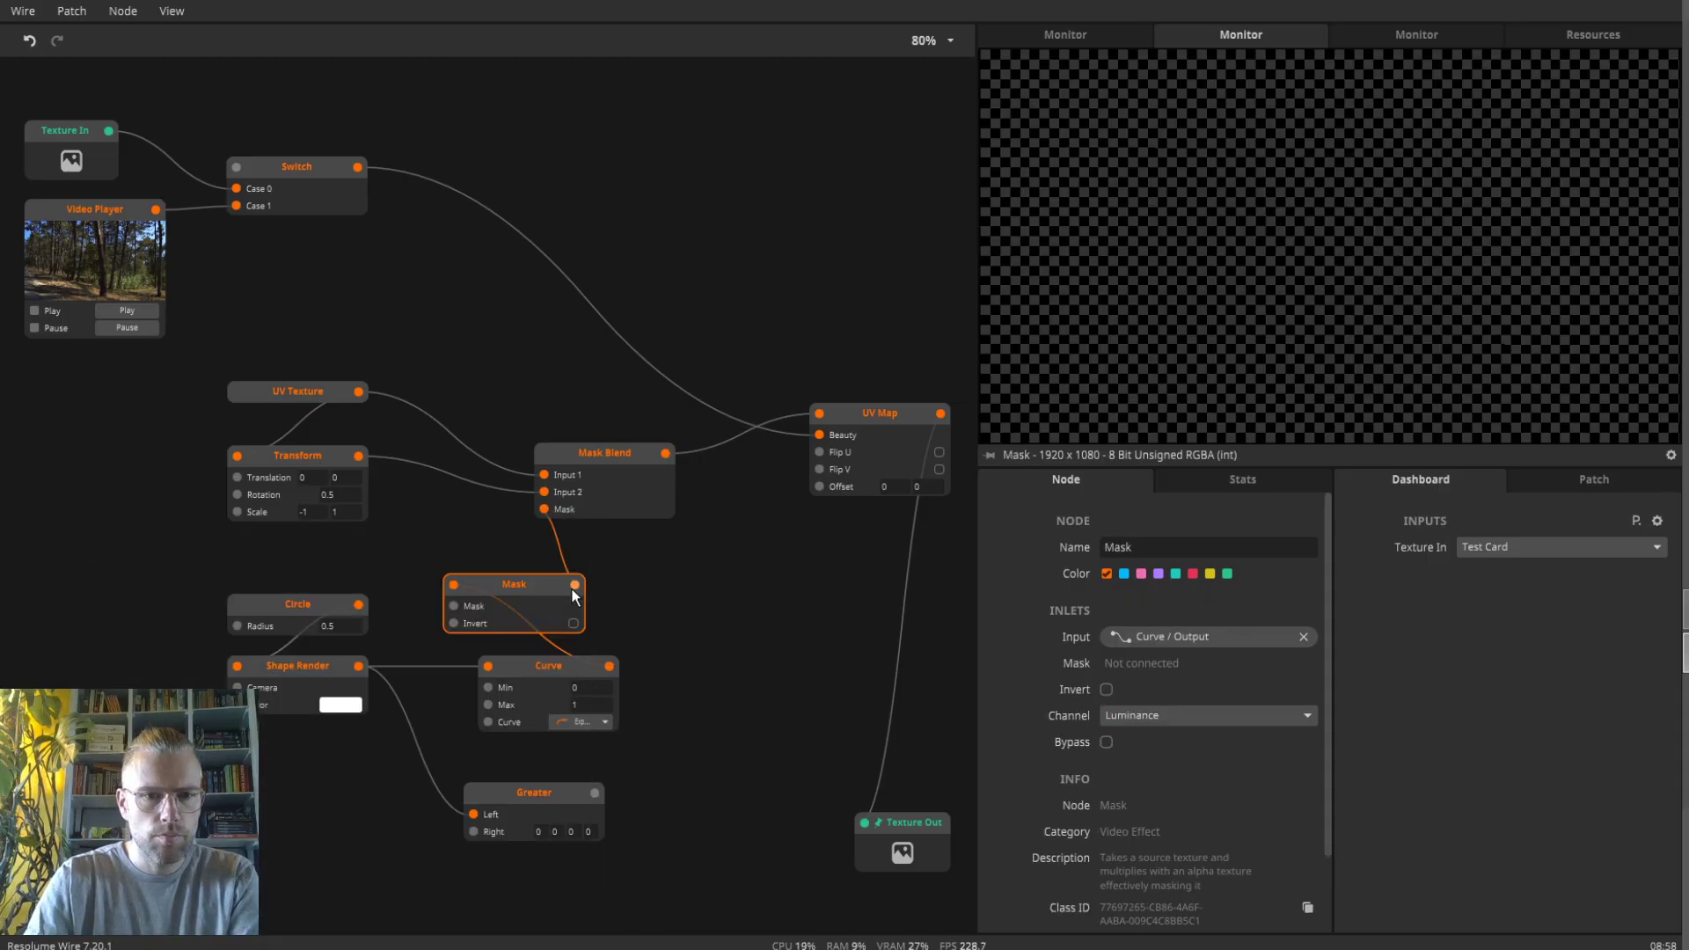
left_click_drag(595, 793, 530, 584)
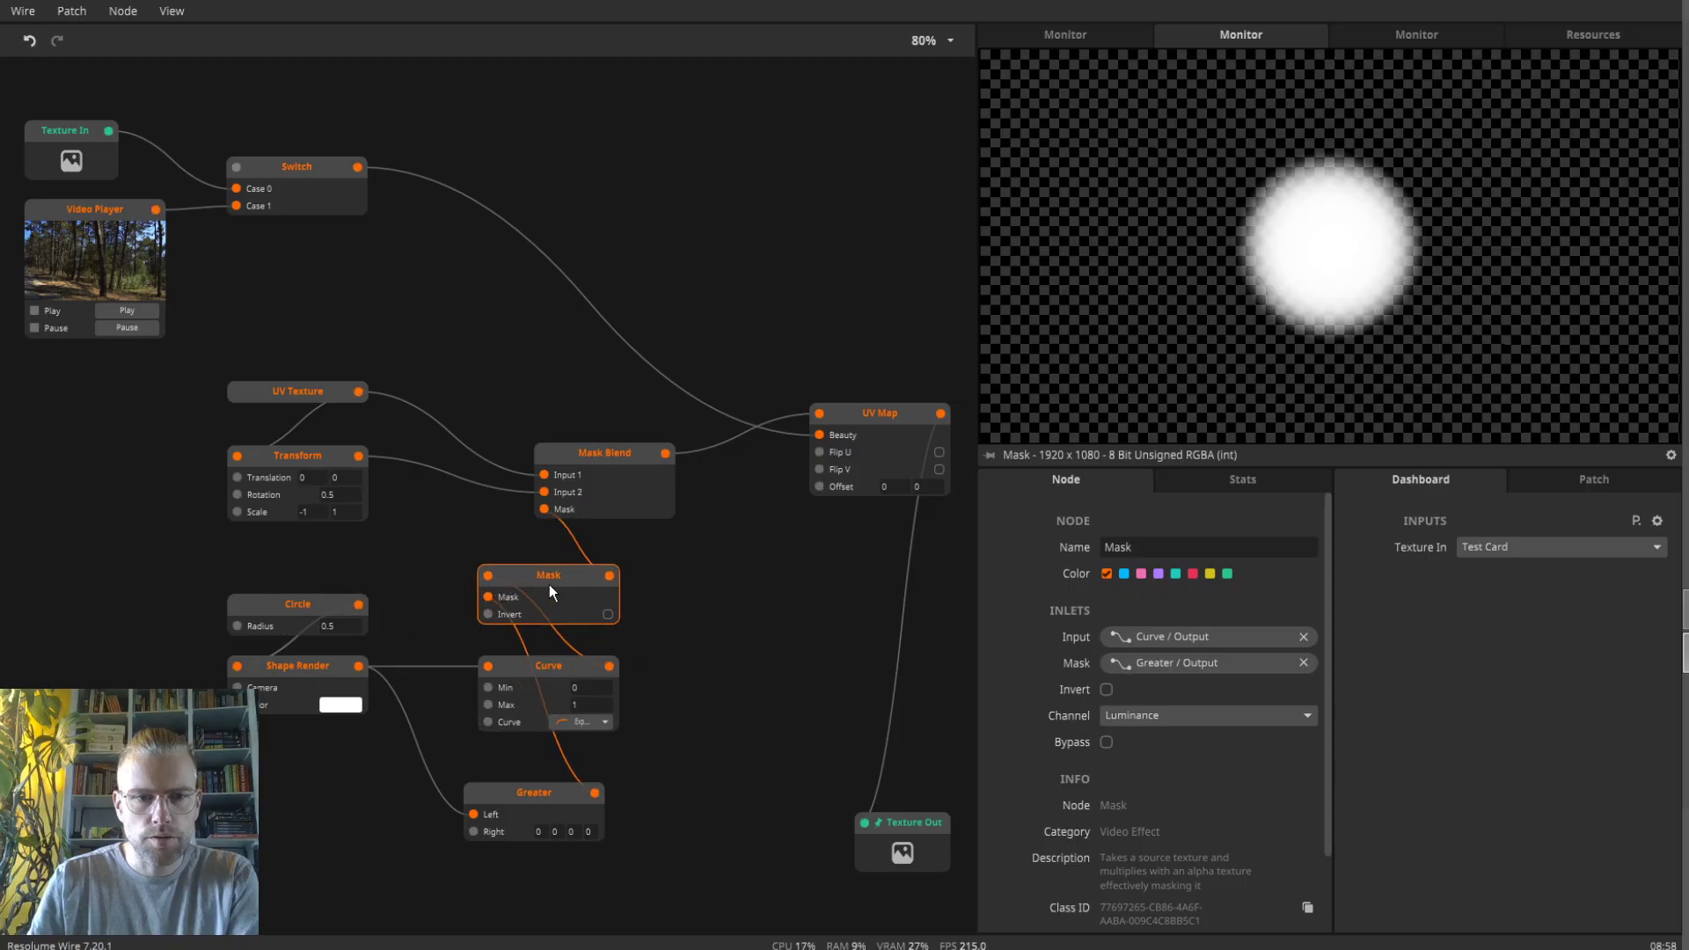
- Set the Greater node's first three Right values to 0.1
left_click(556, 797)
left_click(1135, 663)
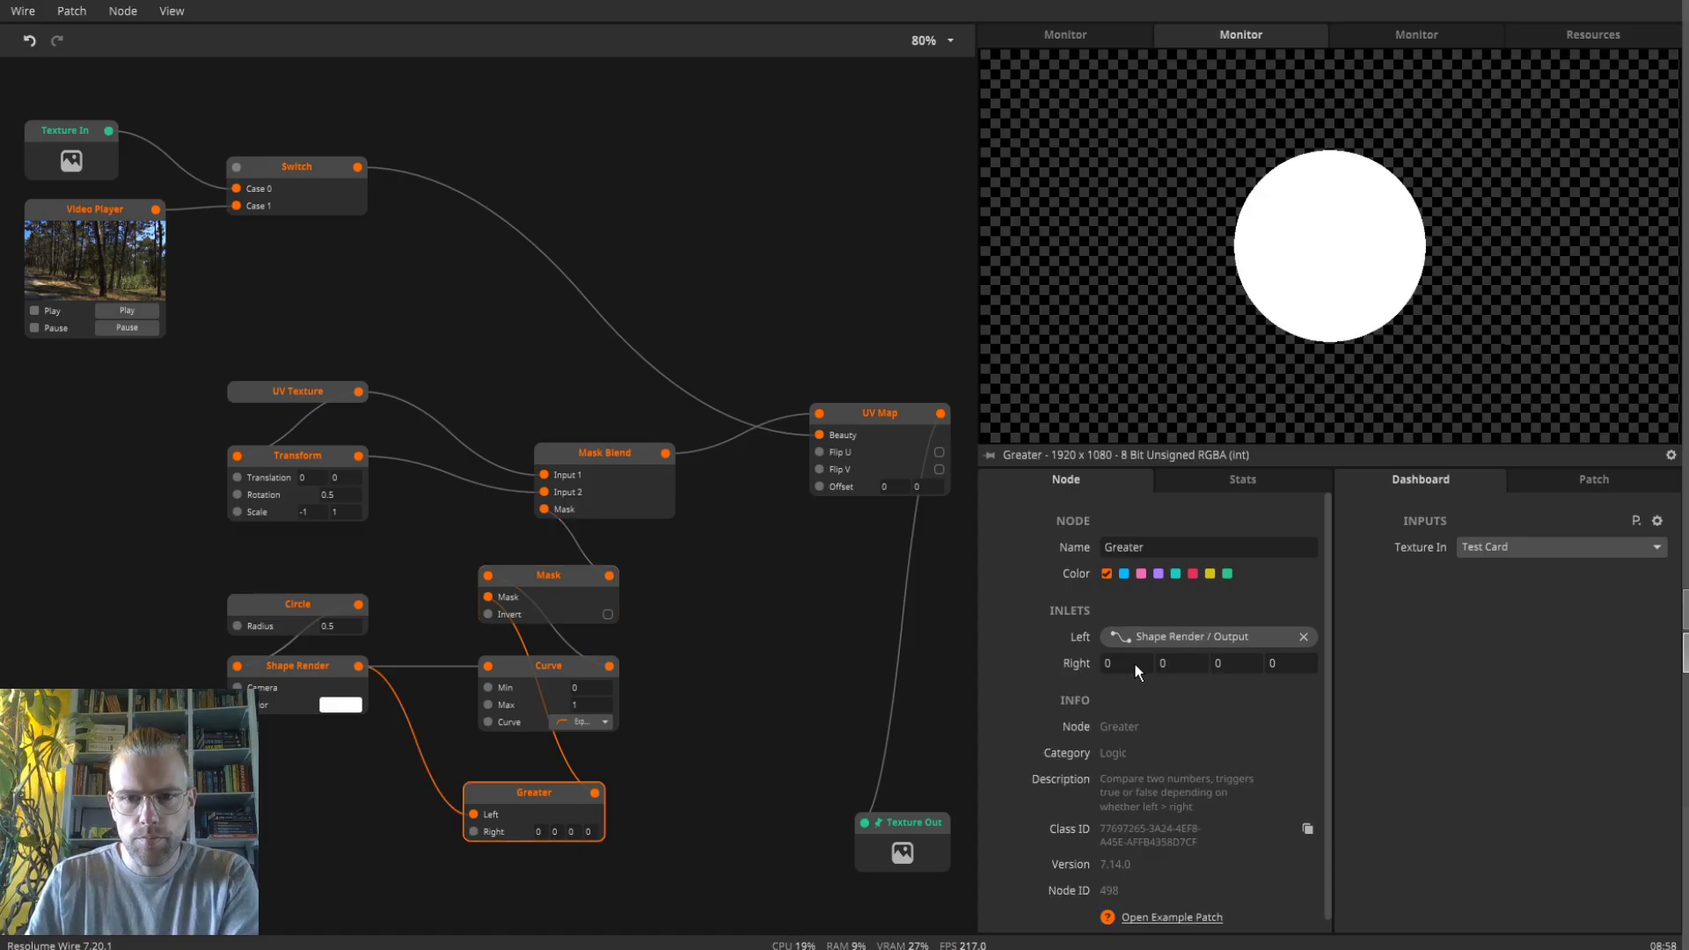
type(".1")
left_click(1182, 668)
type(".1")
key("Return")
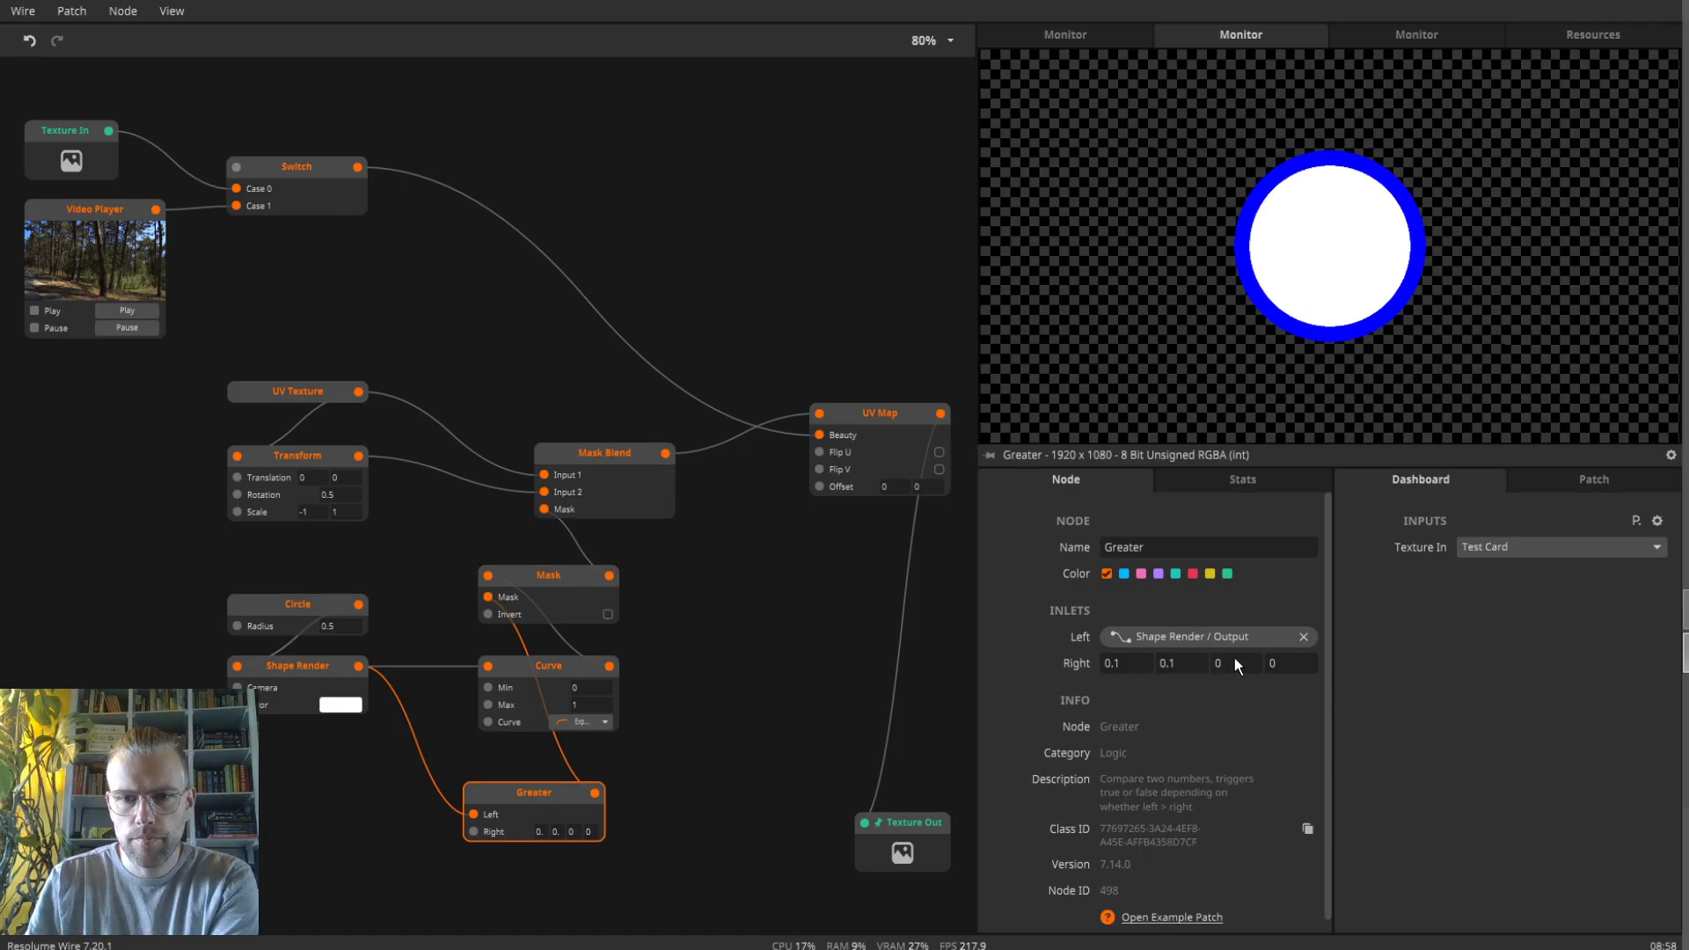
key("Return")
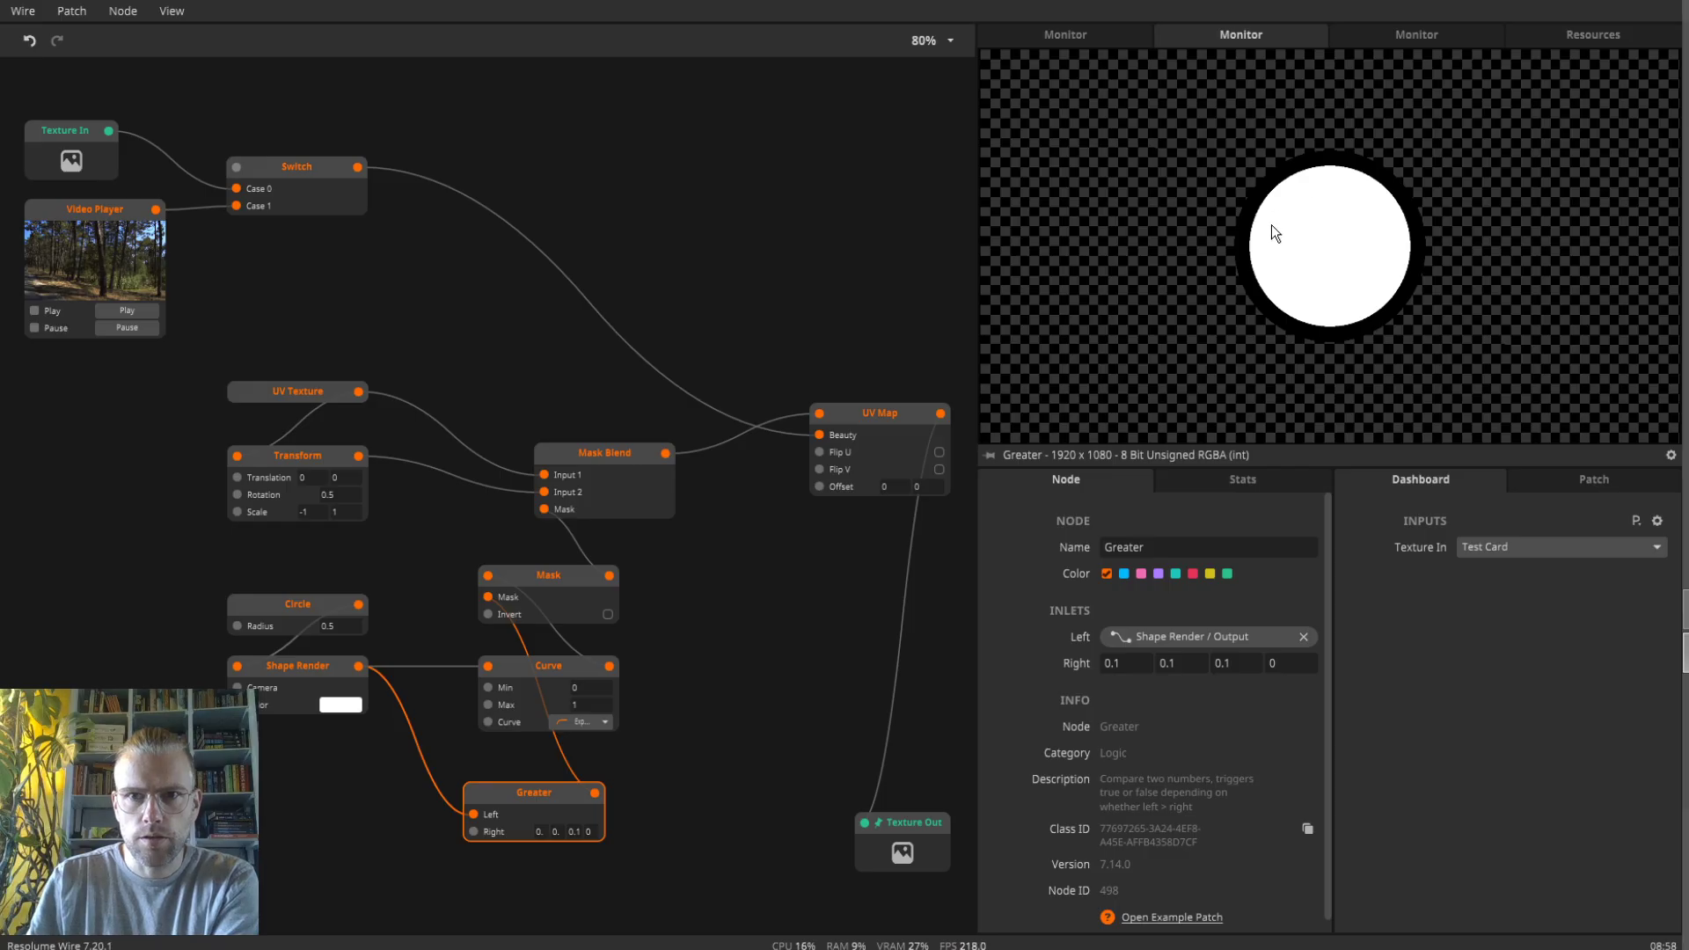
- Examine the Mask and Mask Blend previews and the sphere's edge in Texture Out
left_click(562, 585)
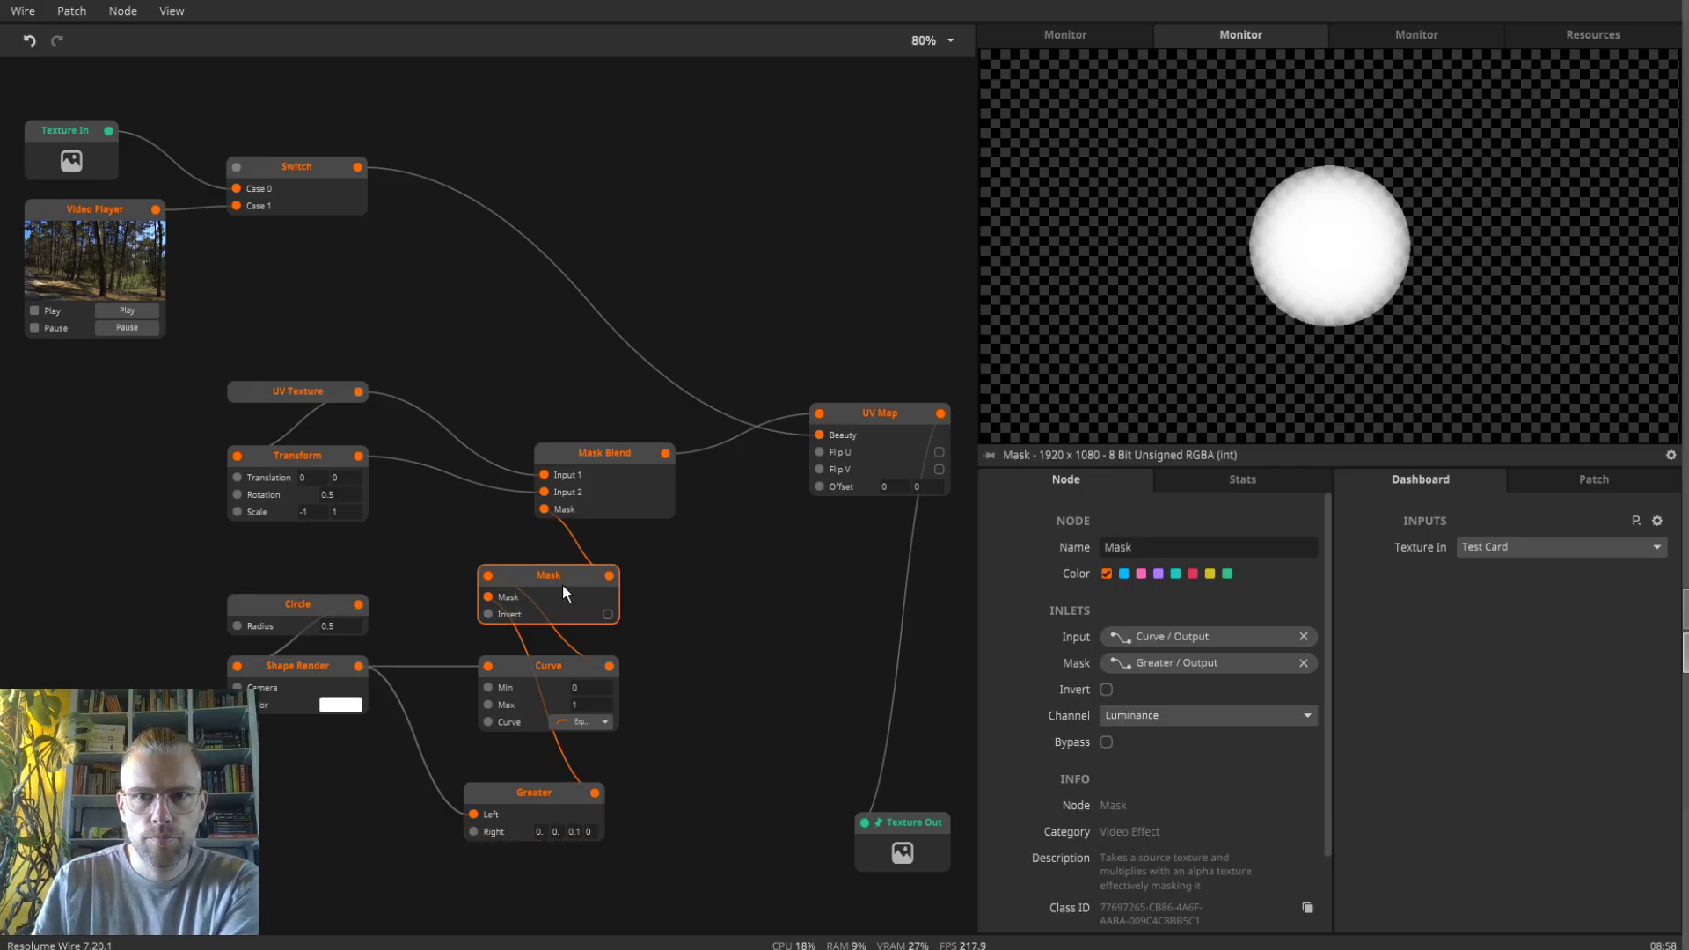
left_click(621, 458)
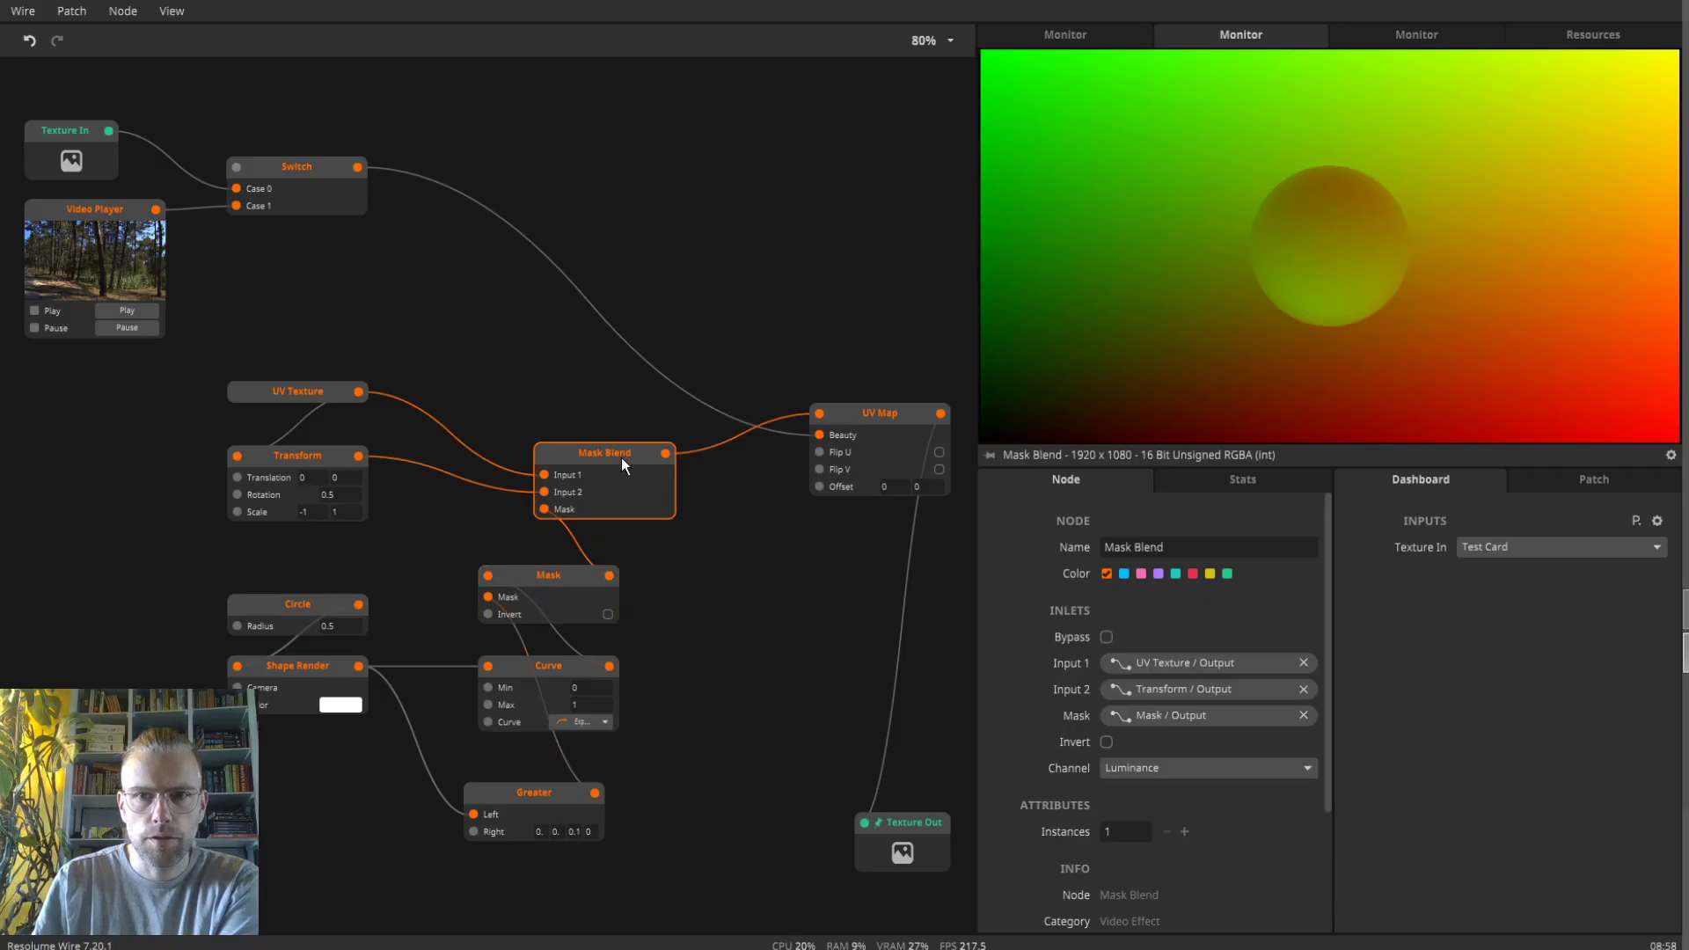
left_click(1085, 39)
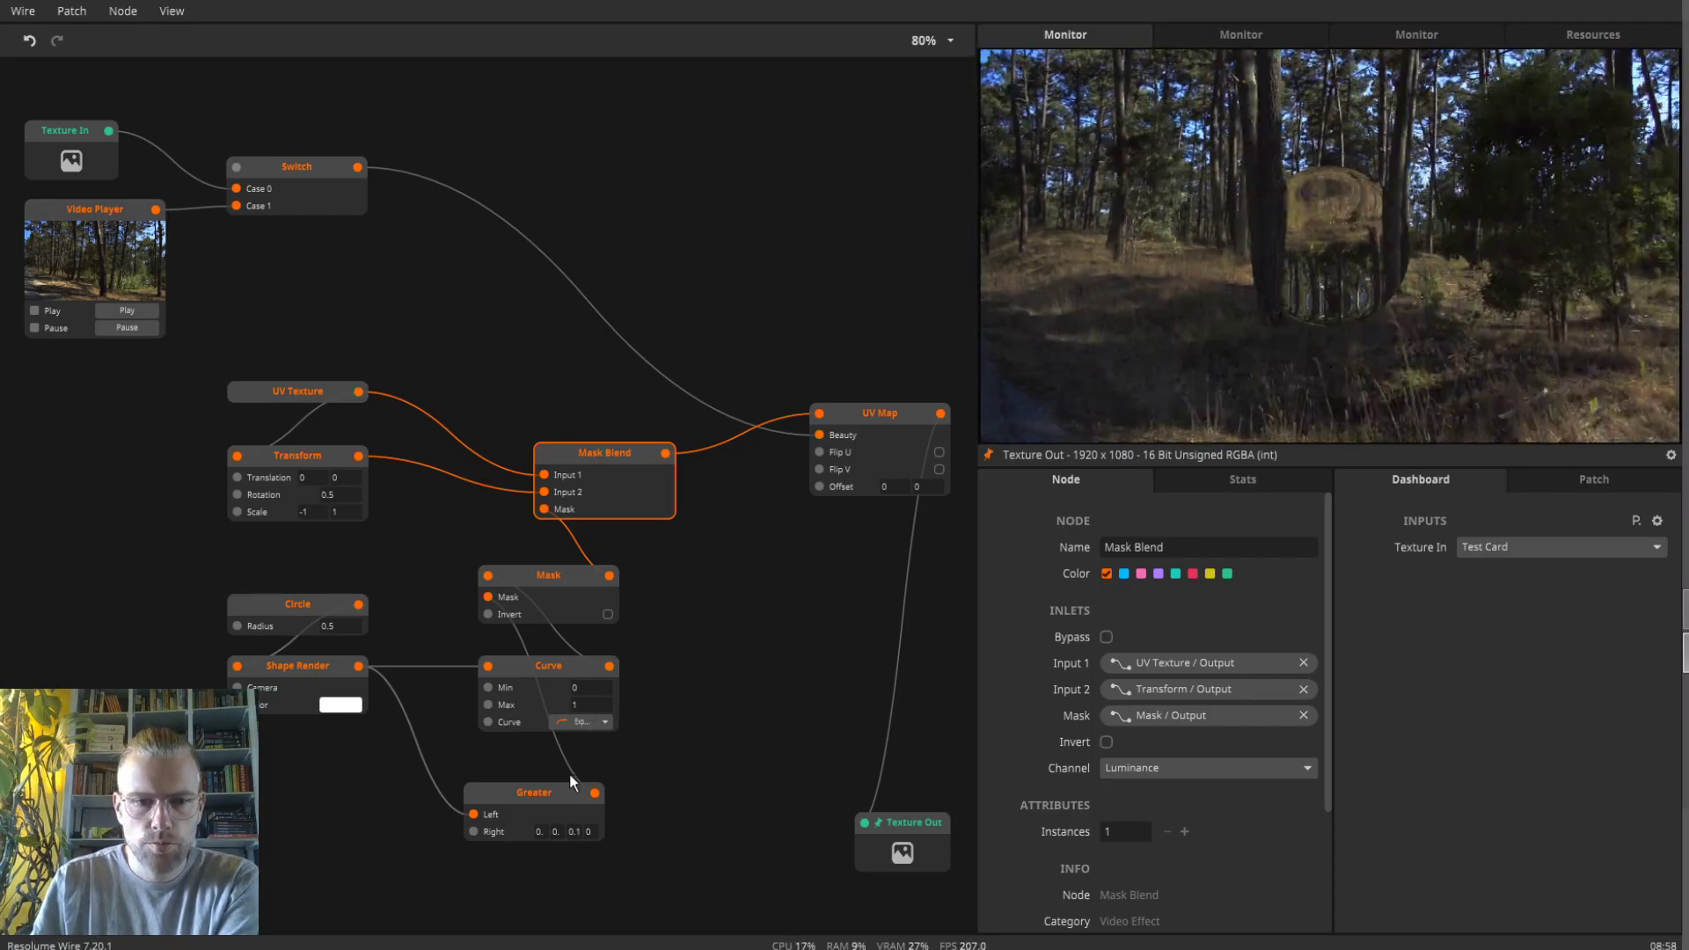
- Lower the Greater node's first three Right values to 0.01, and align the node directly beneath Curve
left_click_drag(553, 801, 554, 780)
left_click(1129, 667)
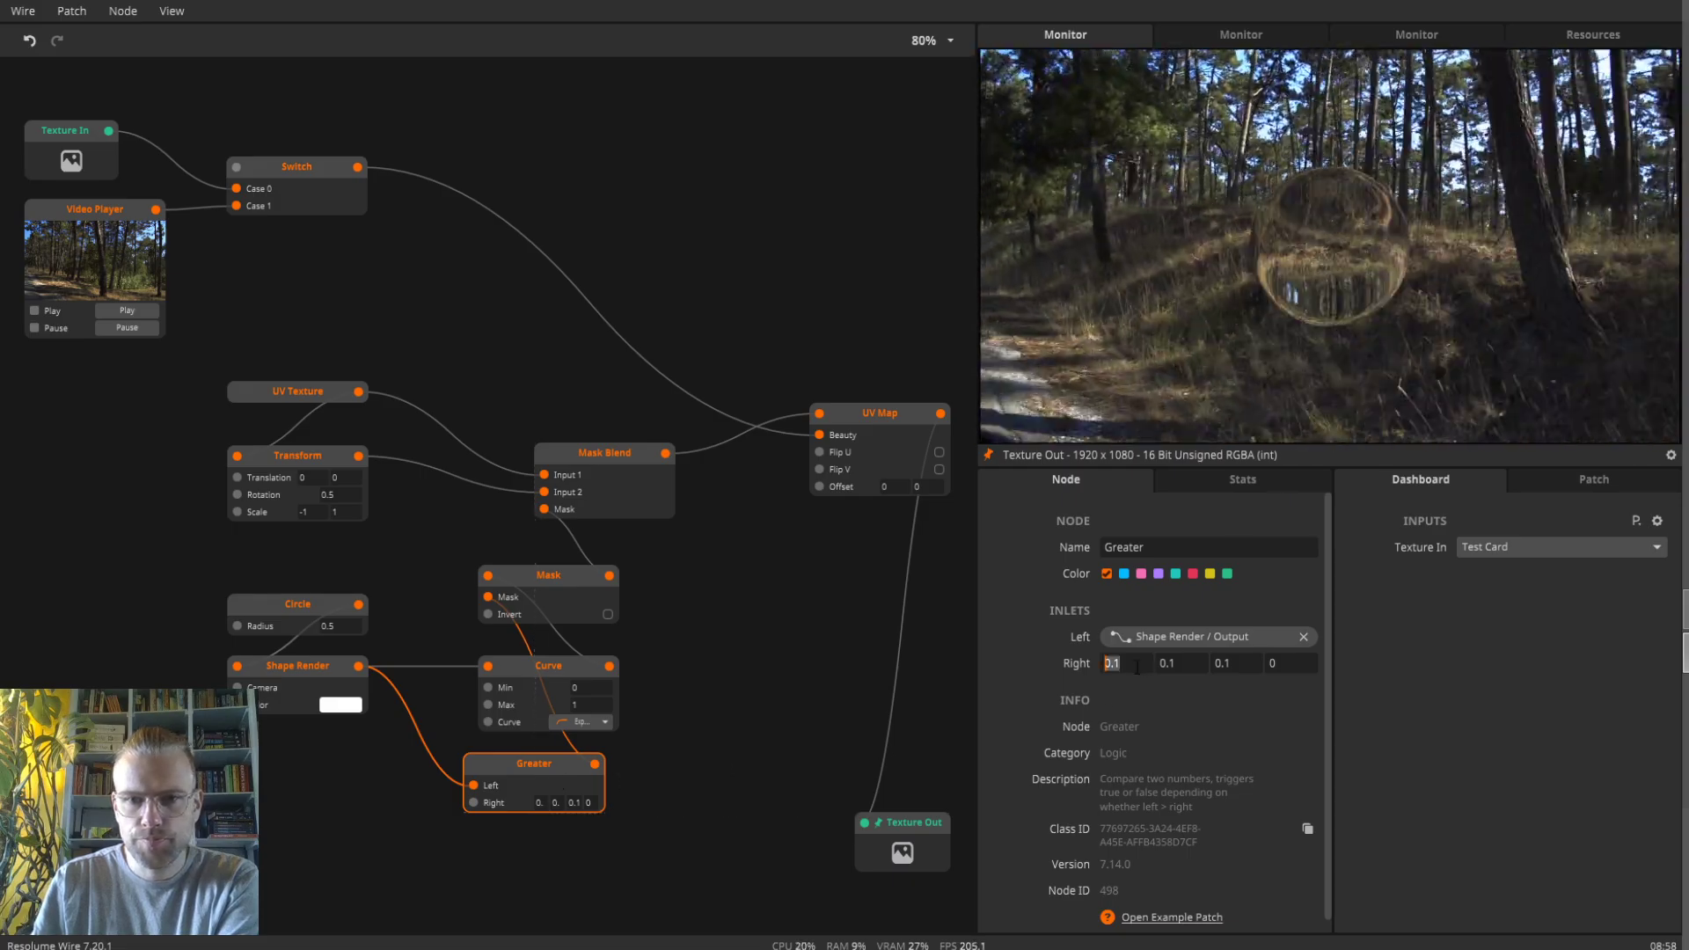
type(".01")
left_click(1184, 670)
type(".01")
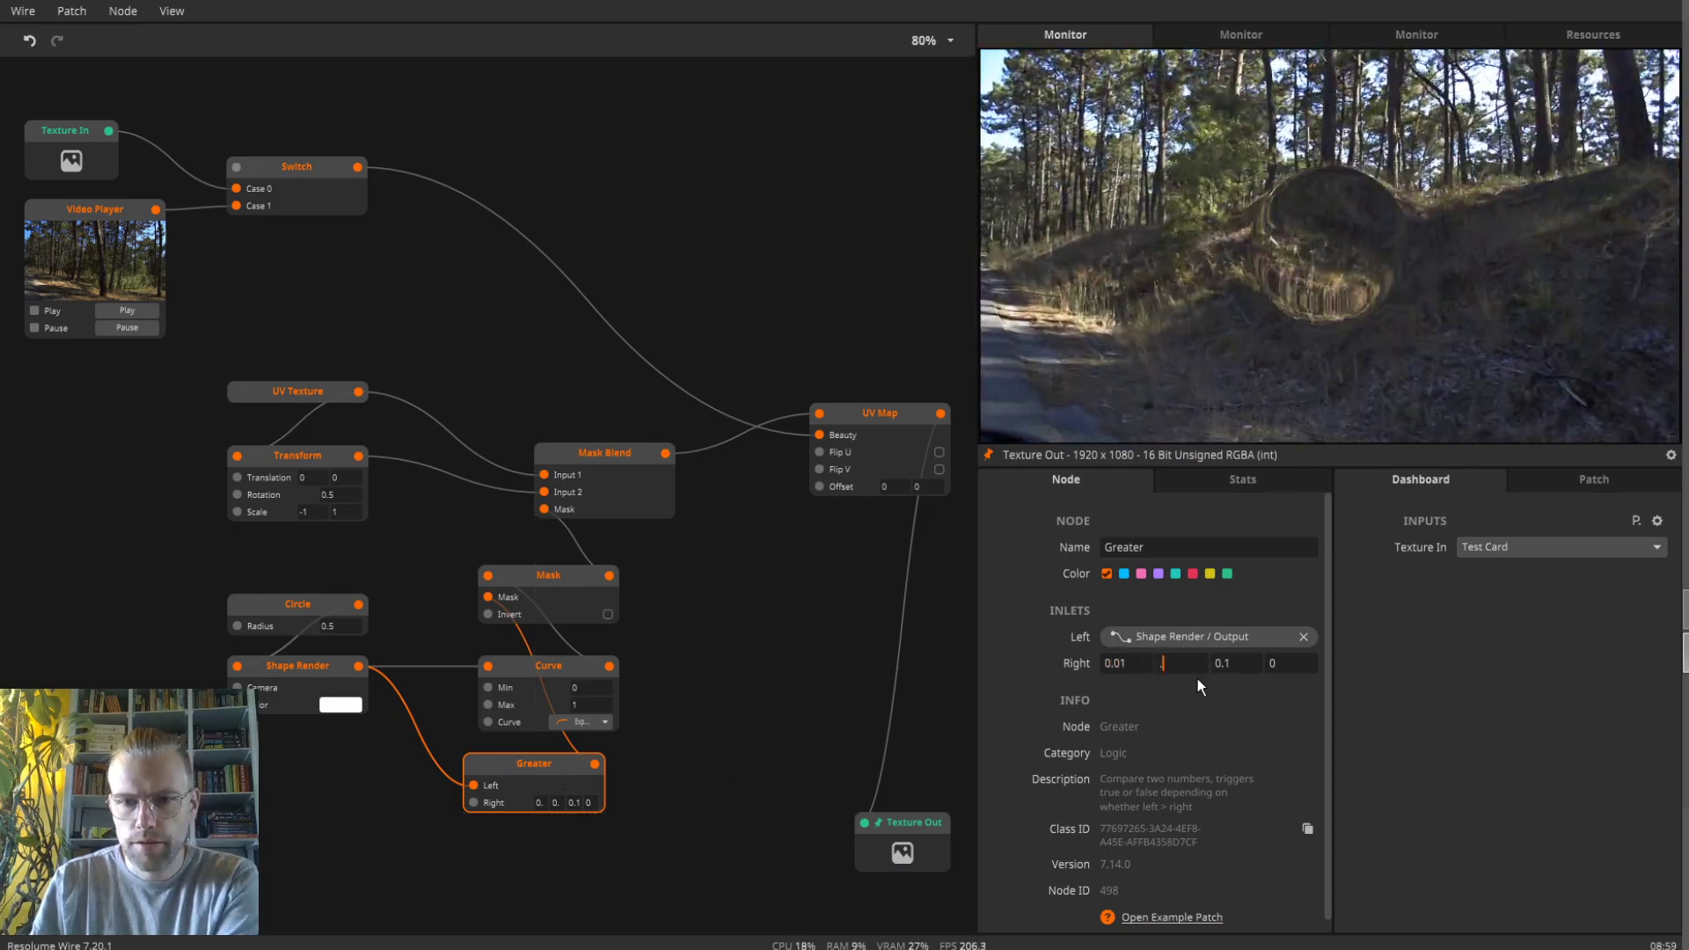
left_click(1241, 665)
type(".01")
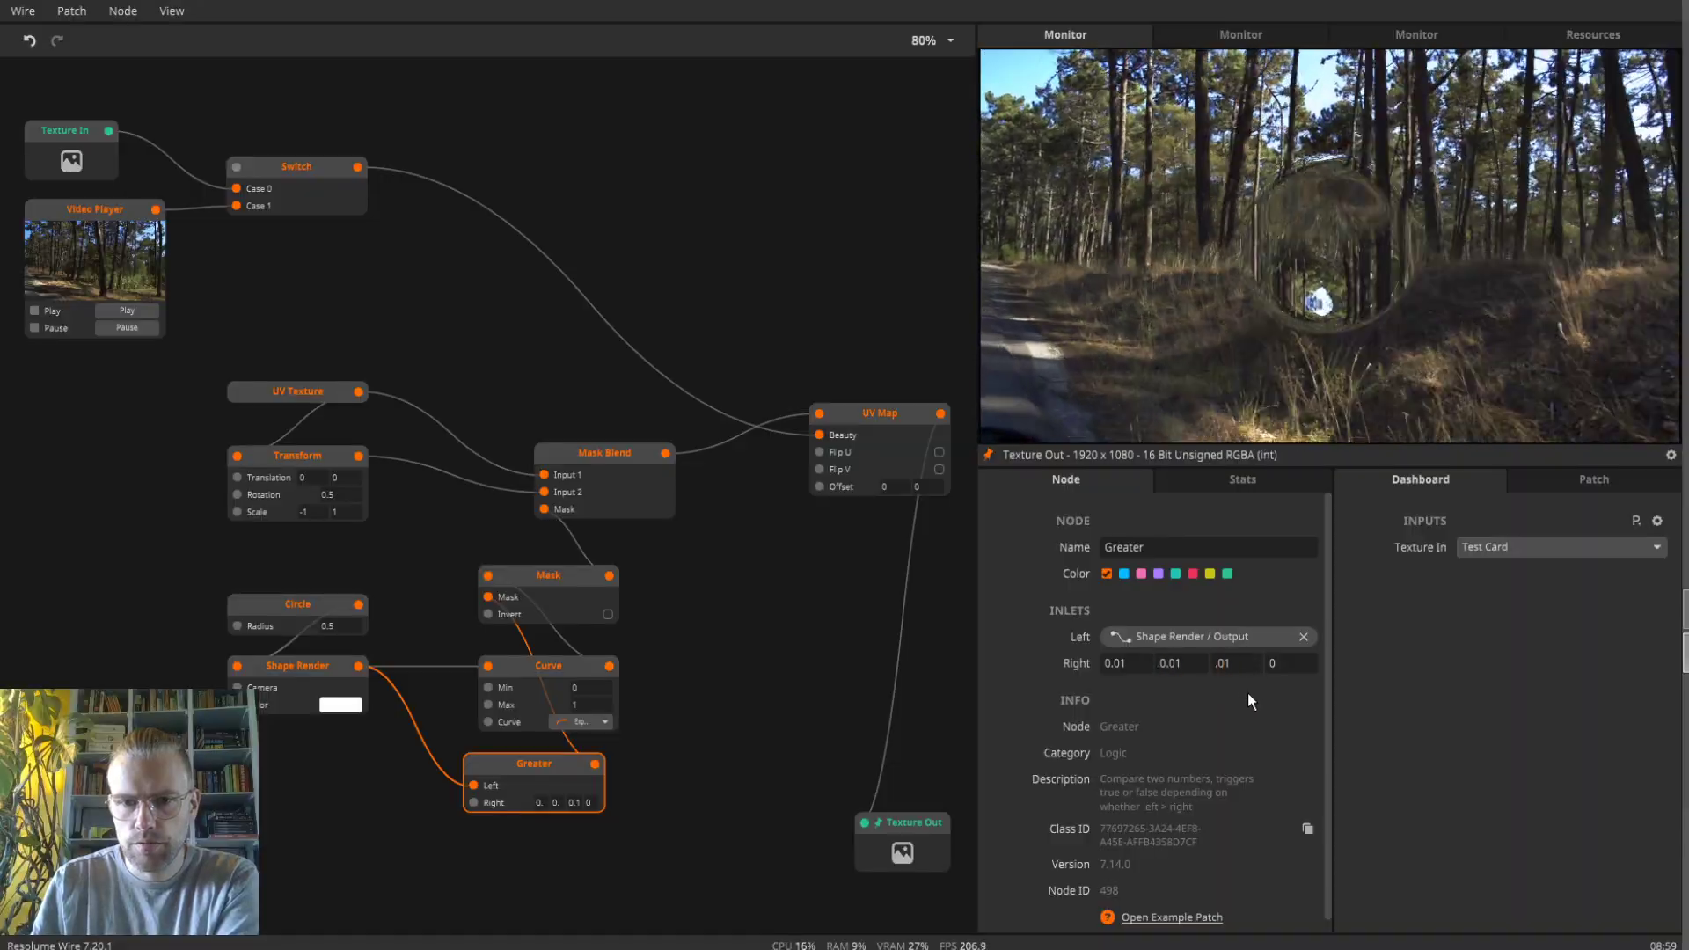
key("Return")
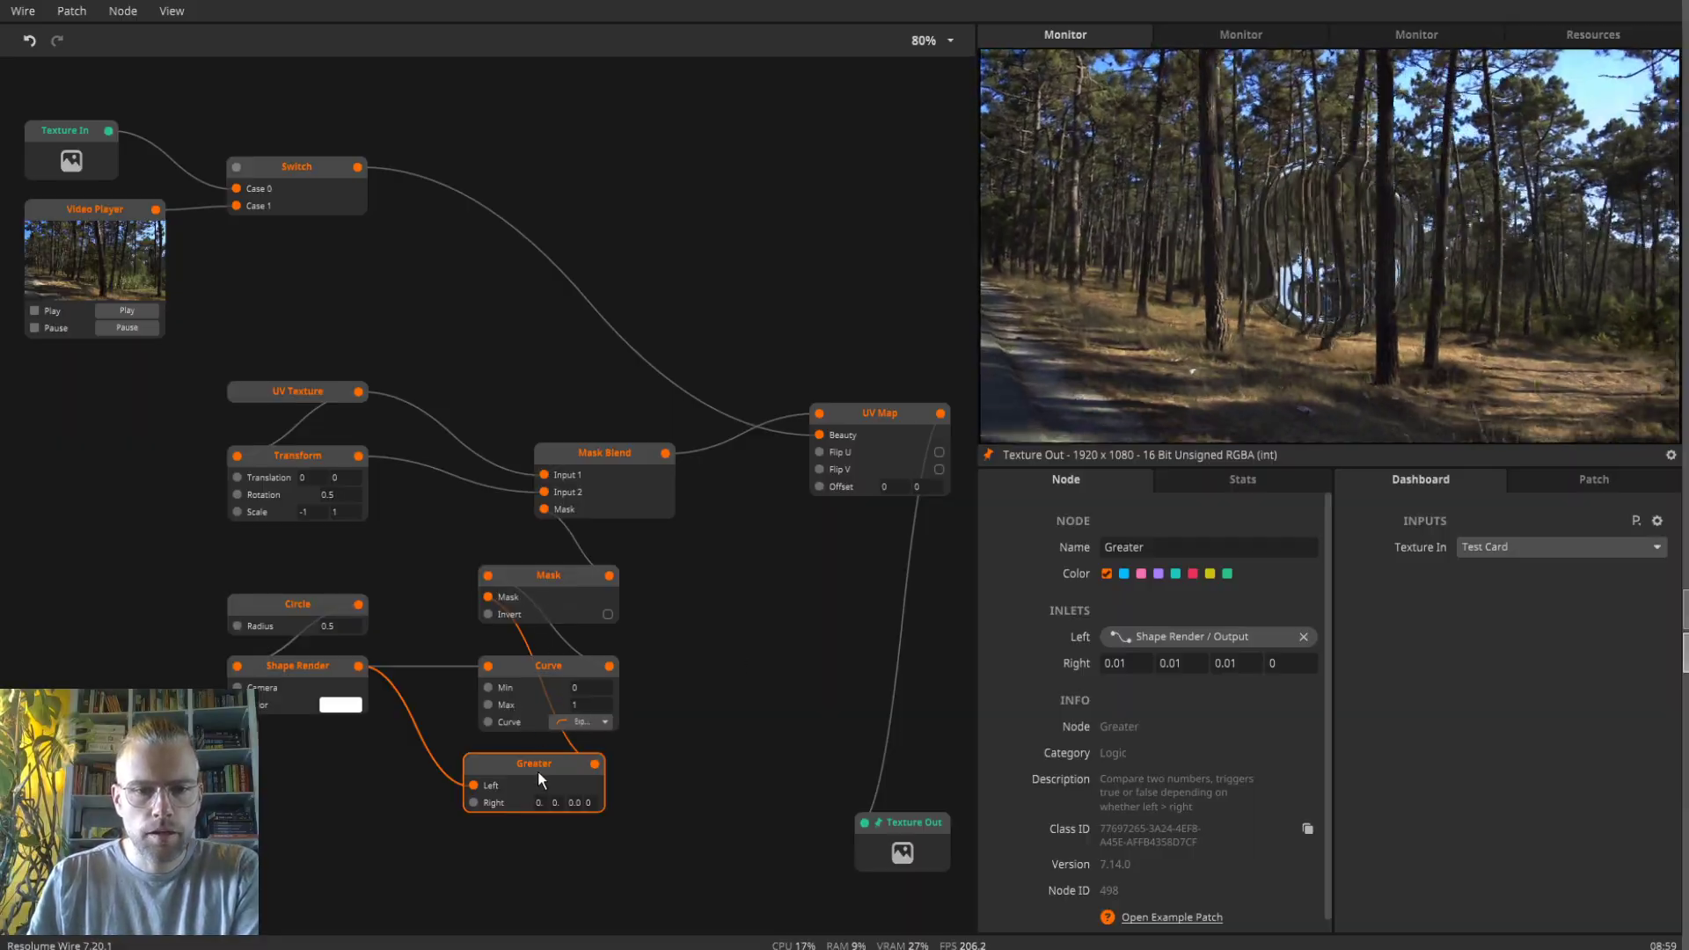
left_click_drag(539, 774, 553, 775)
- Enlarge the Circle radius to 0.92, and check the Greater and UV Map previews
left_click(1248, 26)
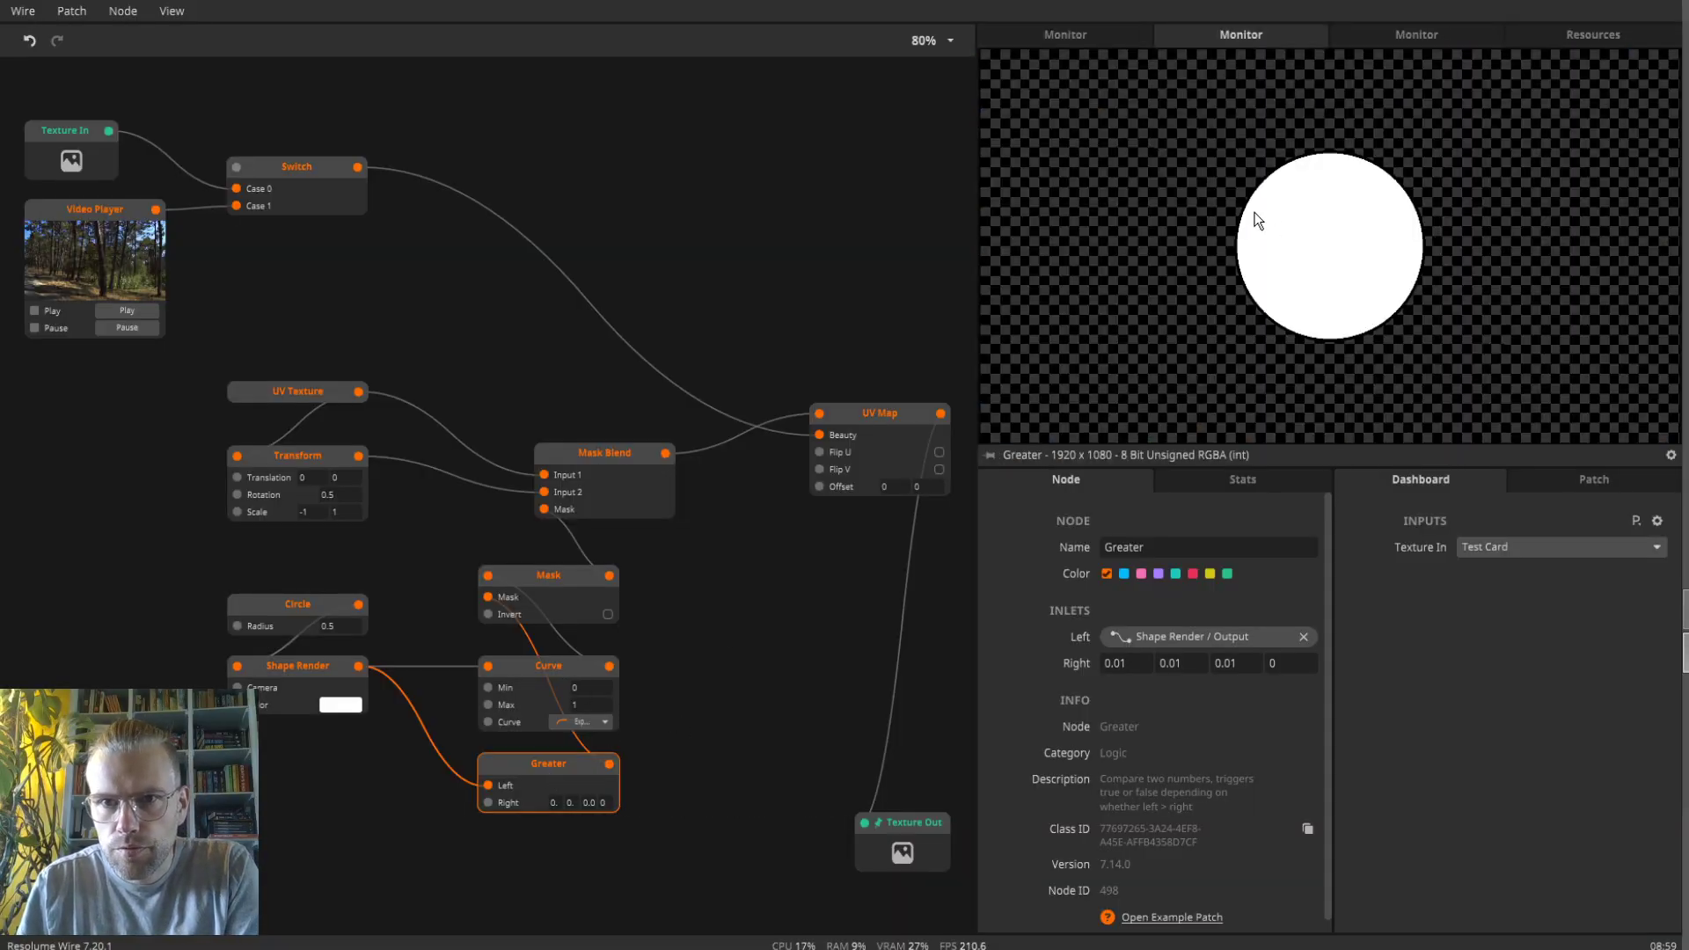
left_click(334, 614)
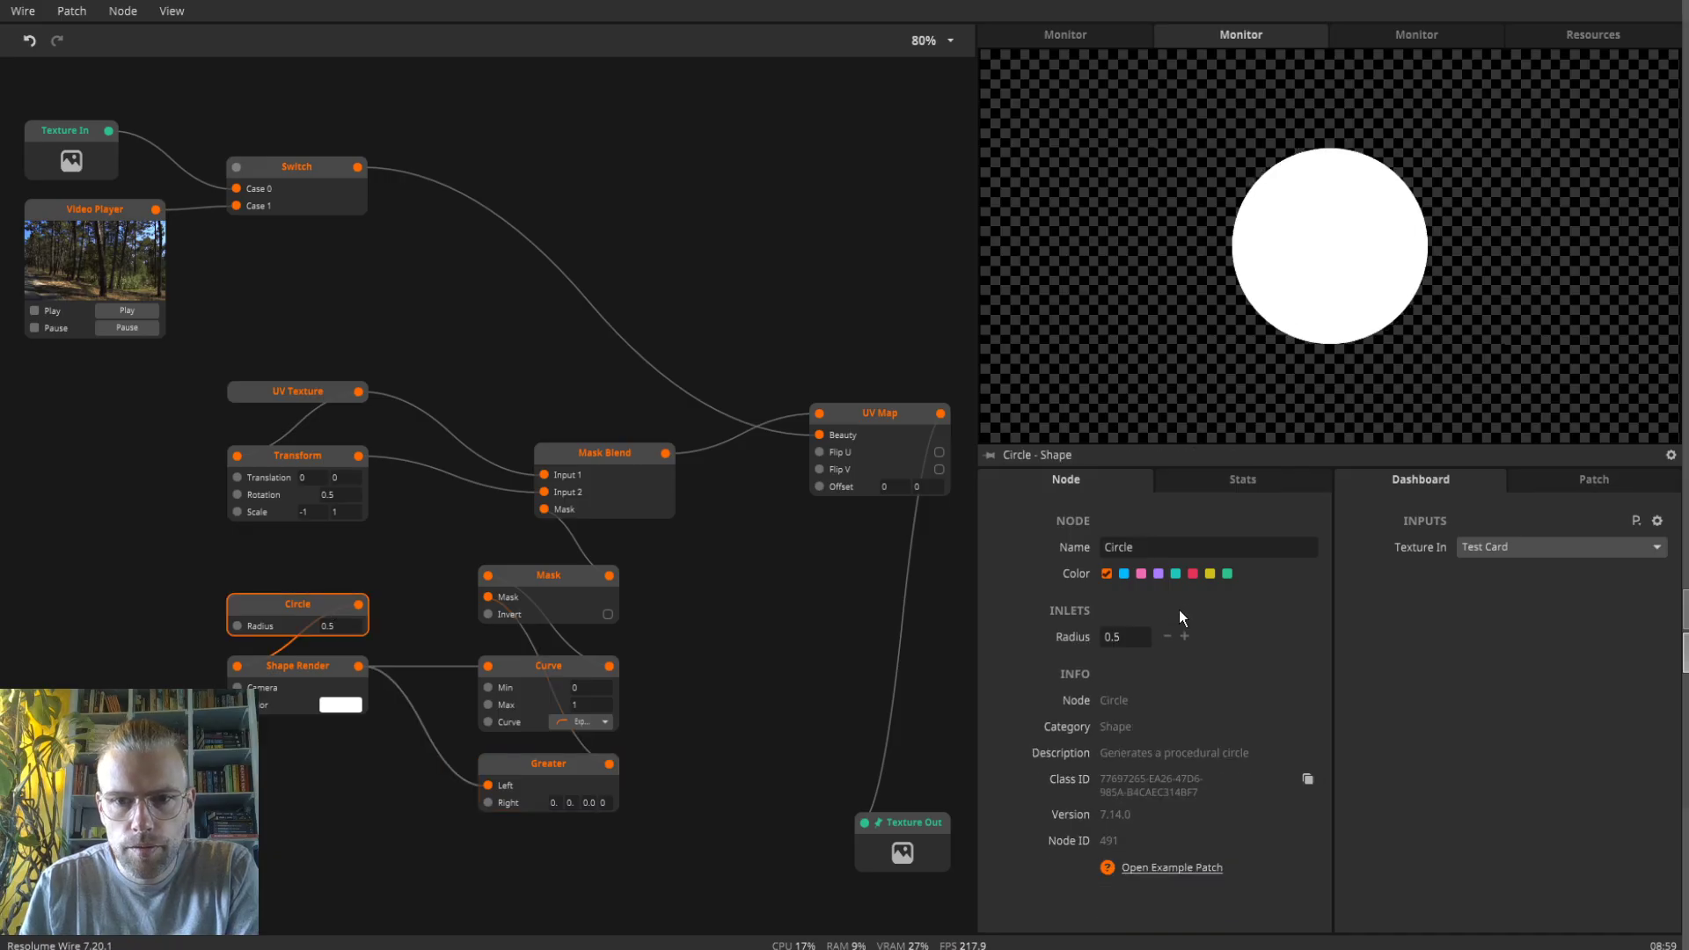
left_click_drag(1184, 640, 1258, 638)
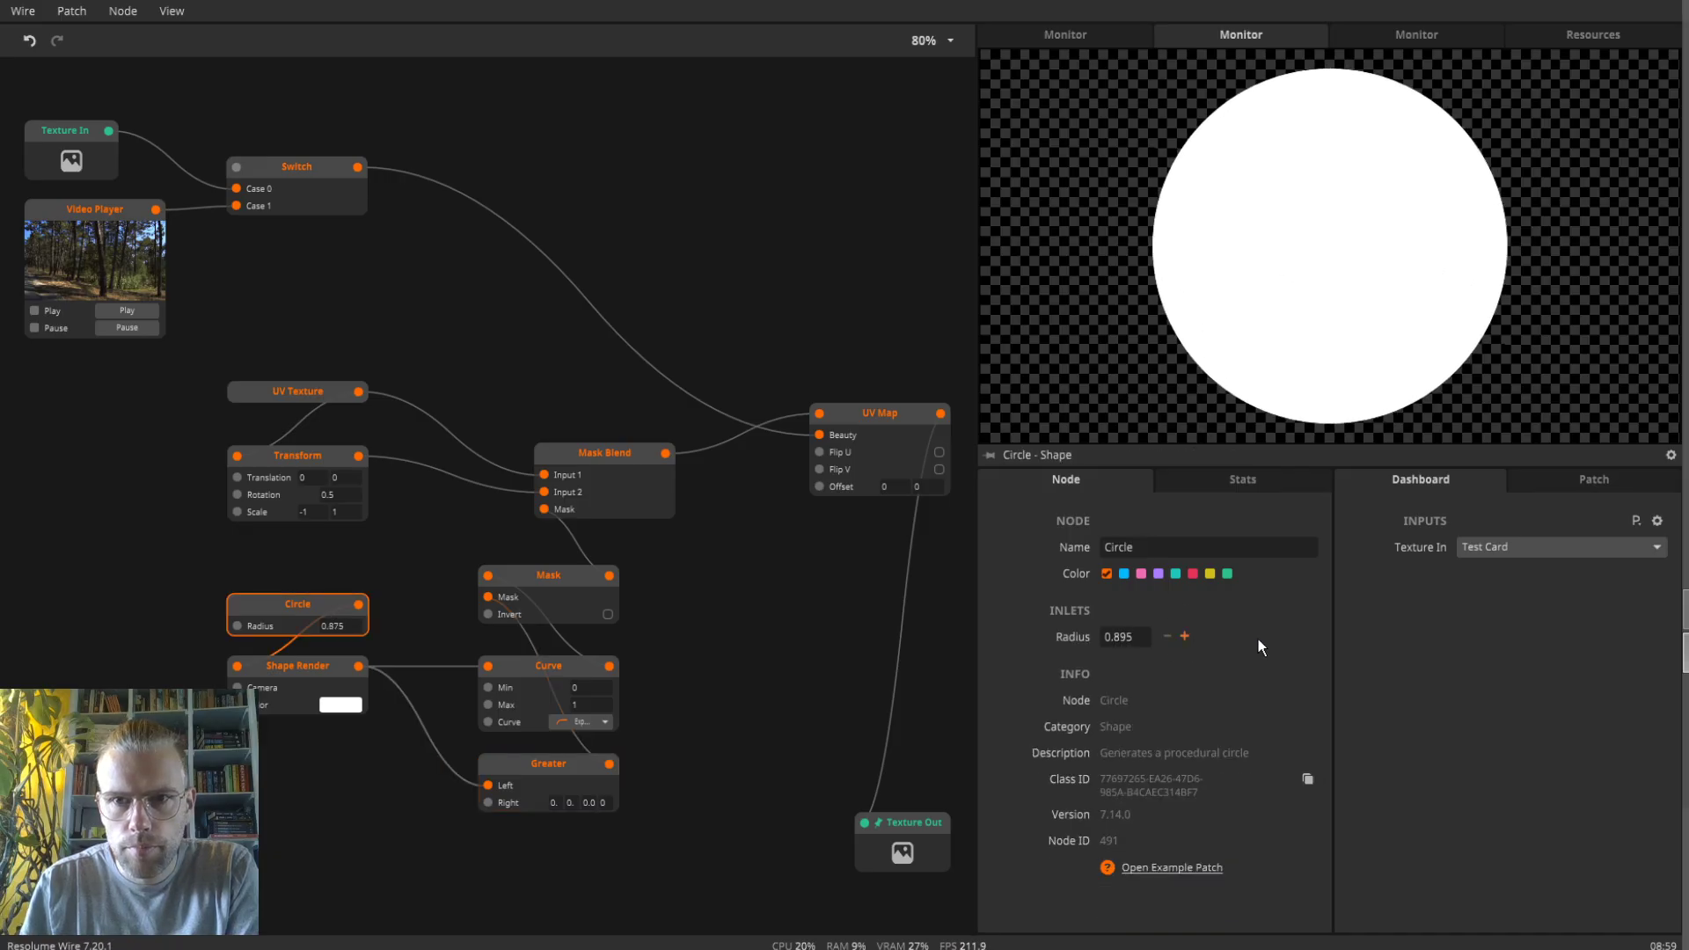
left_click(544, 779)
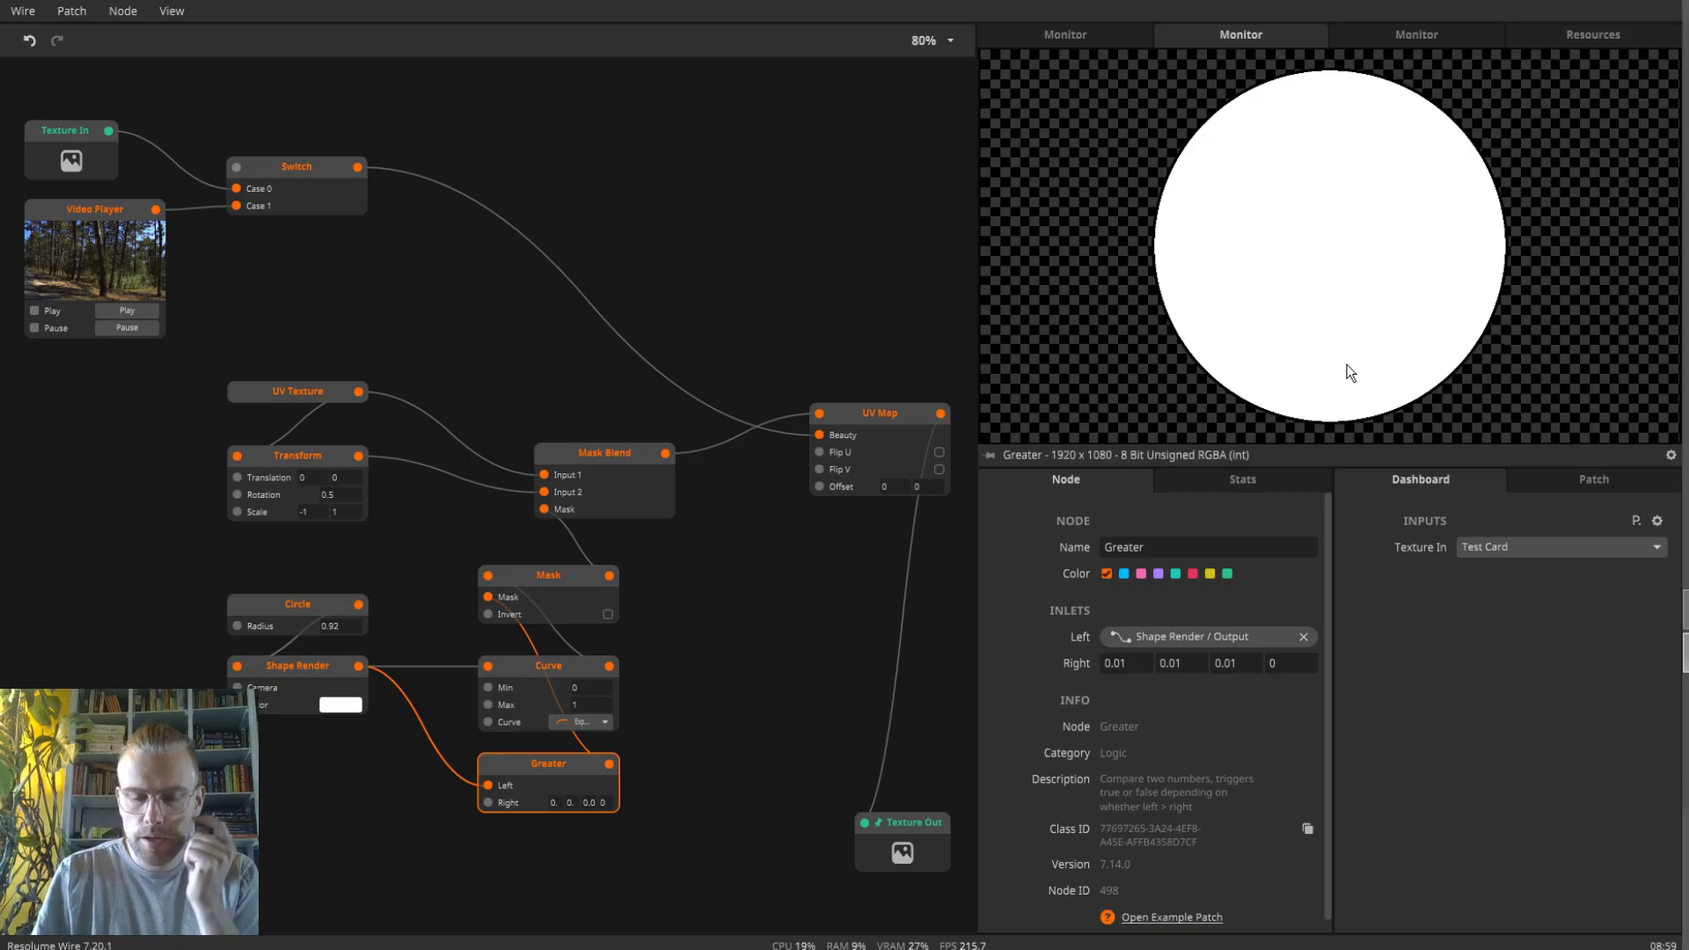
left_click(899, 420)
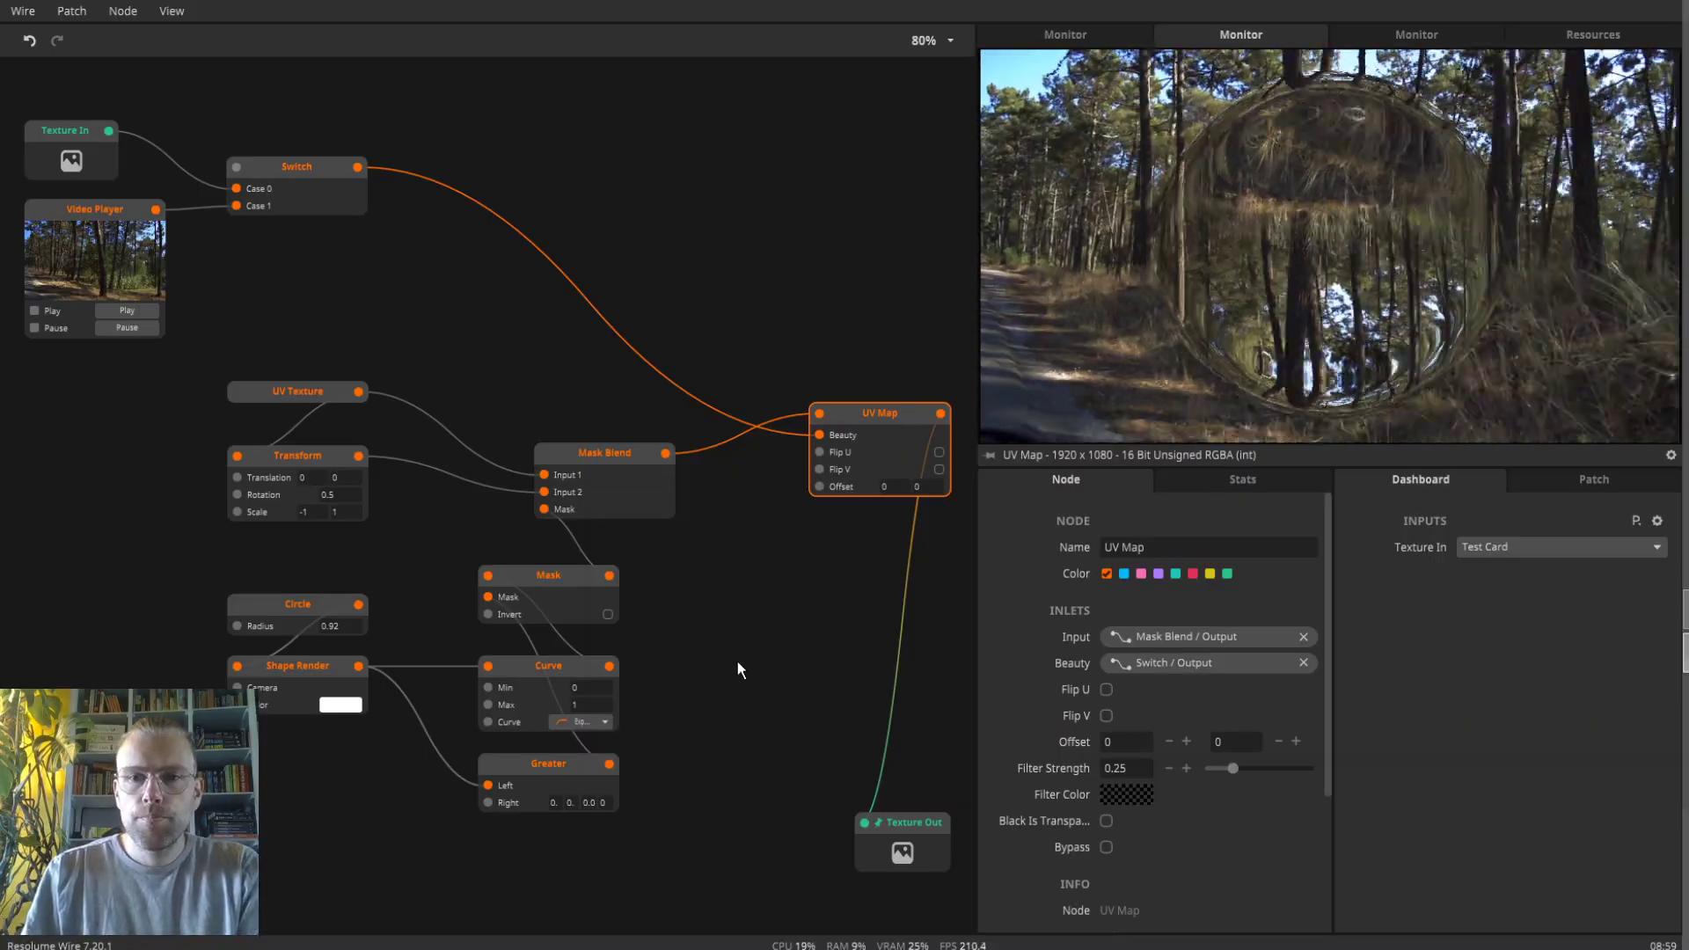
- Add an Edge Detection node below Greater, fed by Shape Render's output
left_click_drag(710, 745, 701, 645)
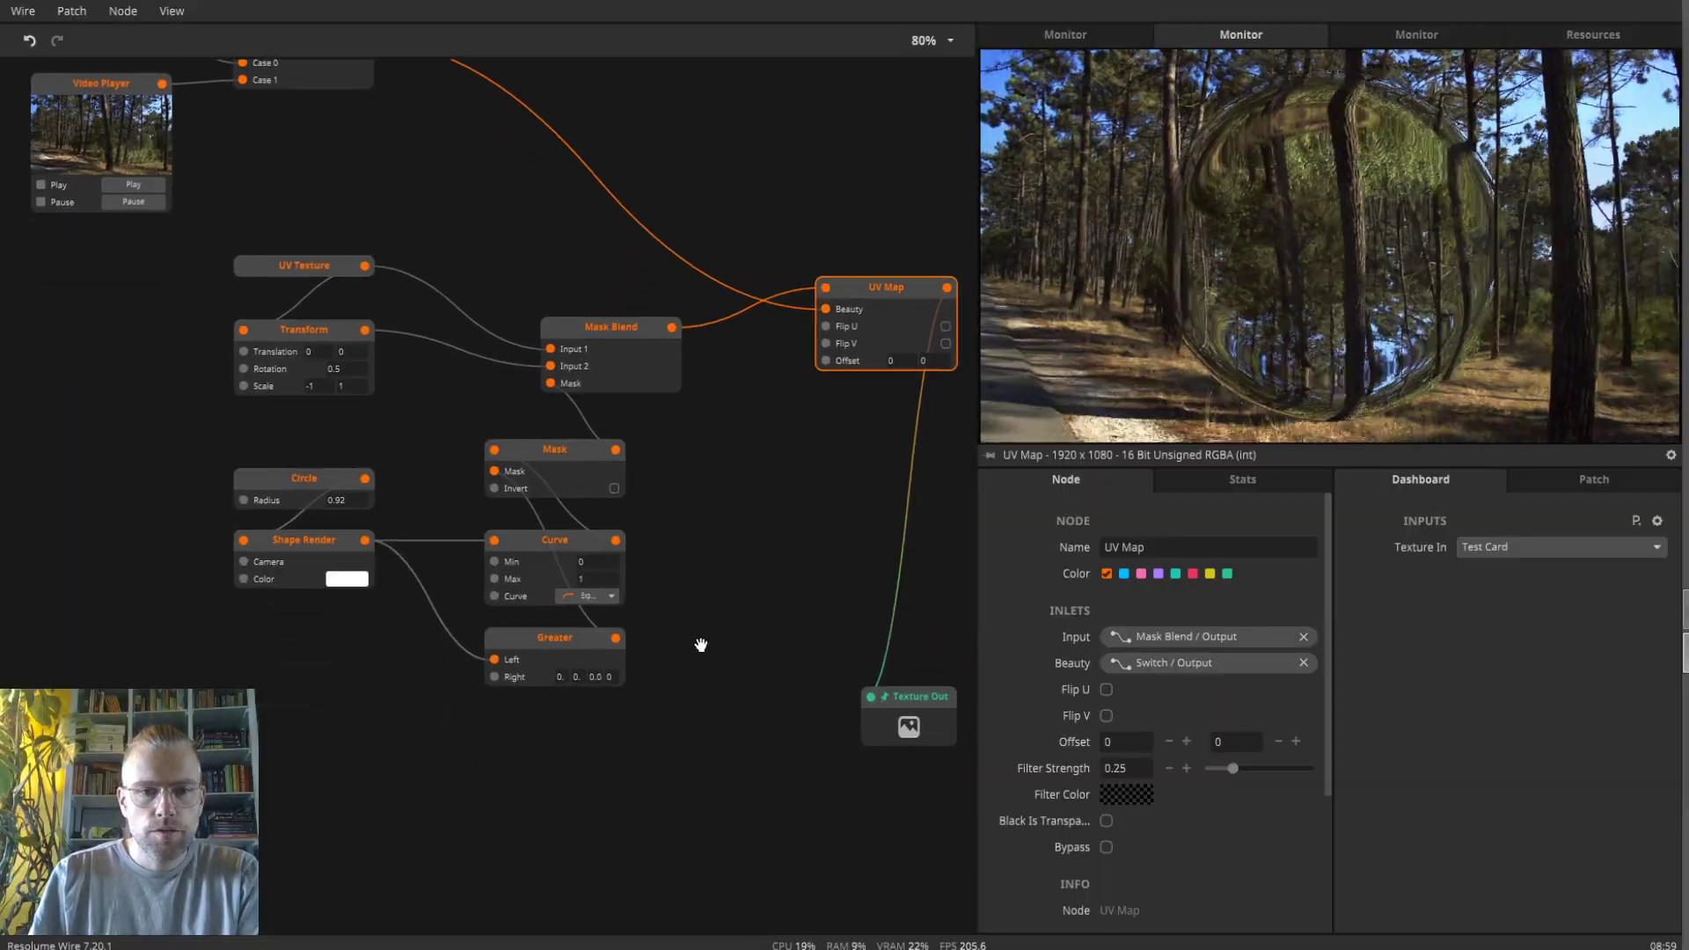
left_click_drag(366, 543, 505, 746)
type("ed")
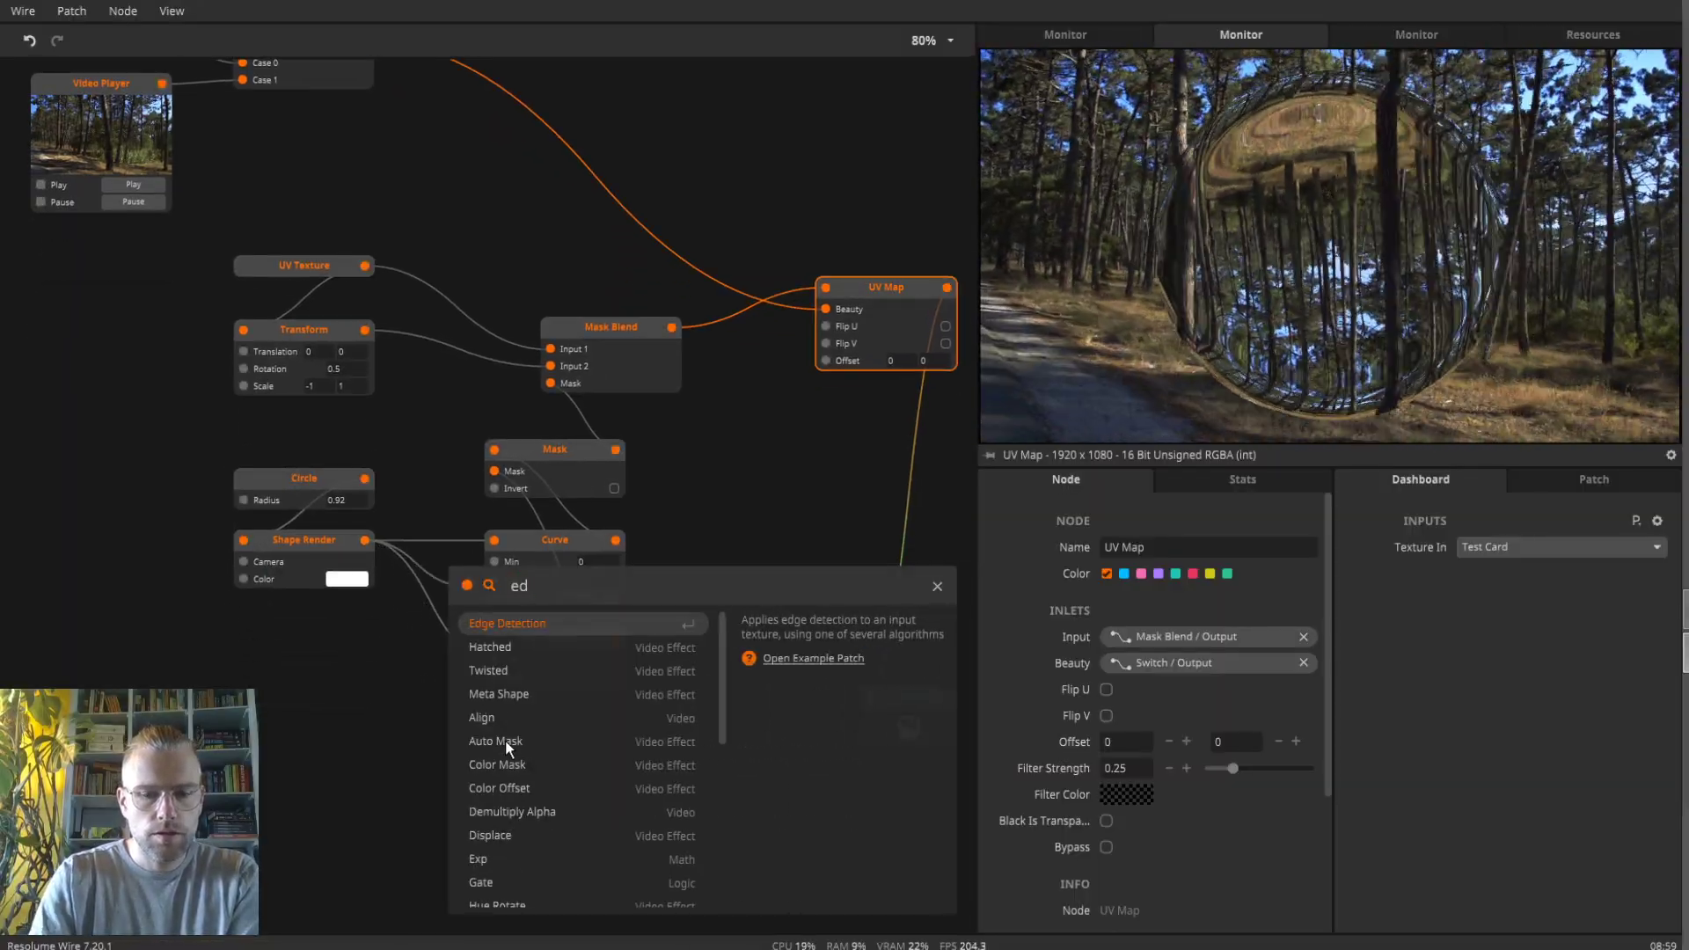
key("Return")
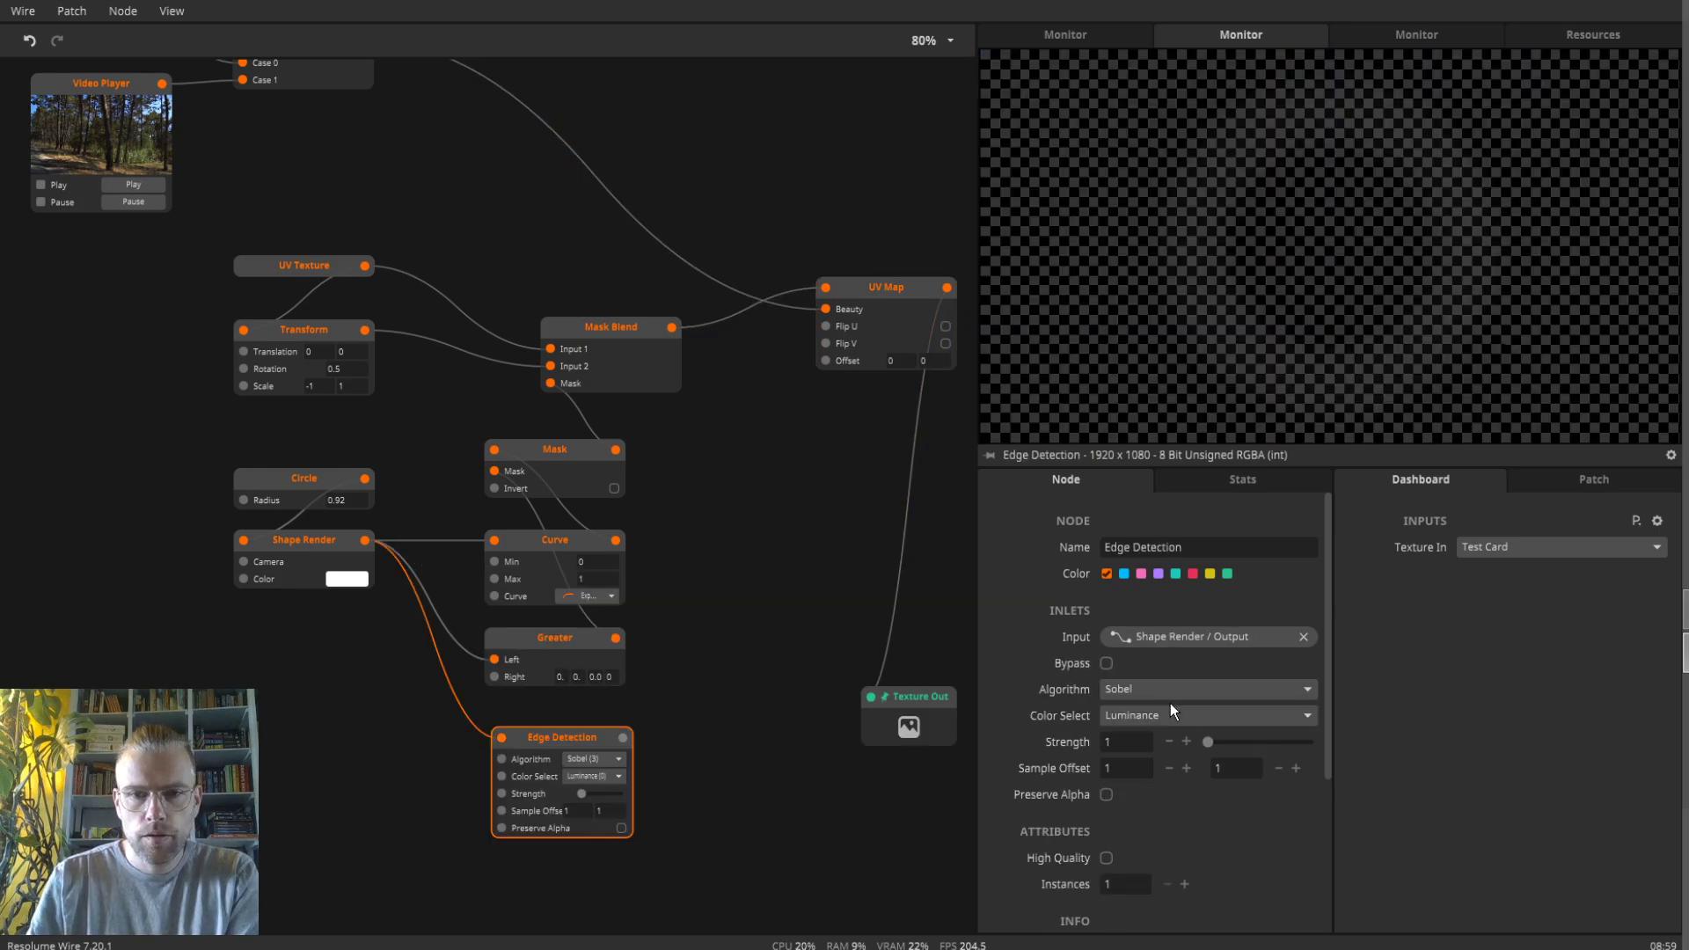
- Enable High Quality on Edge Detection, with Curve's output as its input and Strength at about 11.2
left_click(1107, 857)
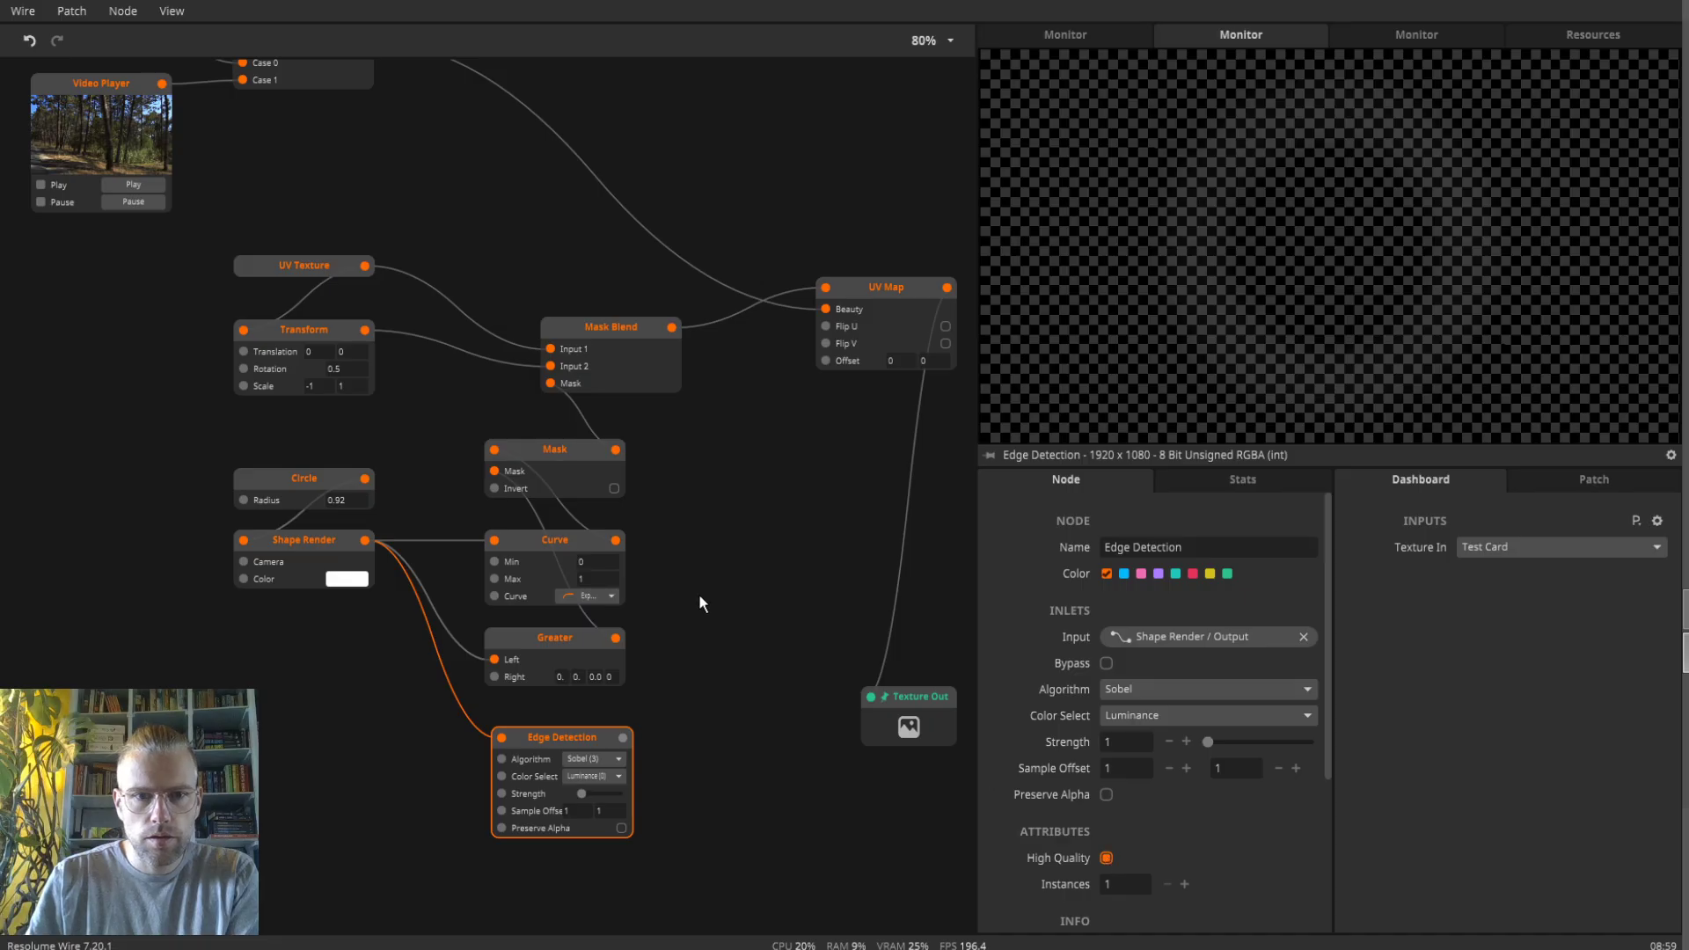
left_click_drag(616, 540, 501, 738)
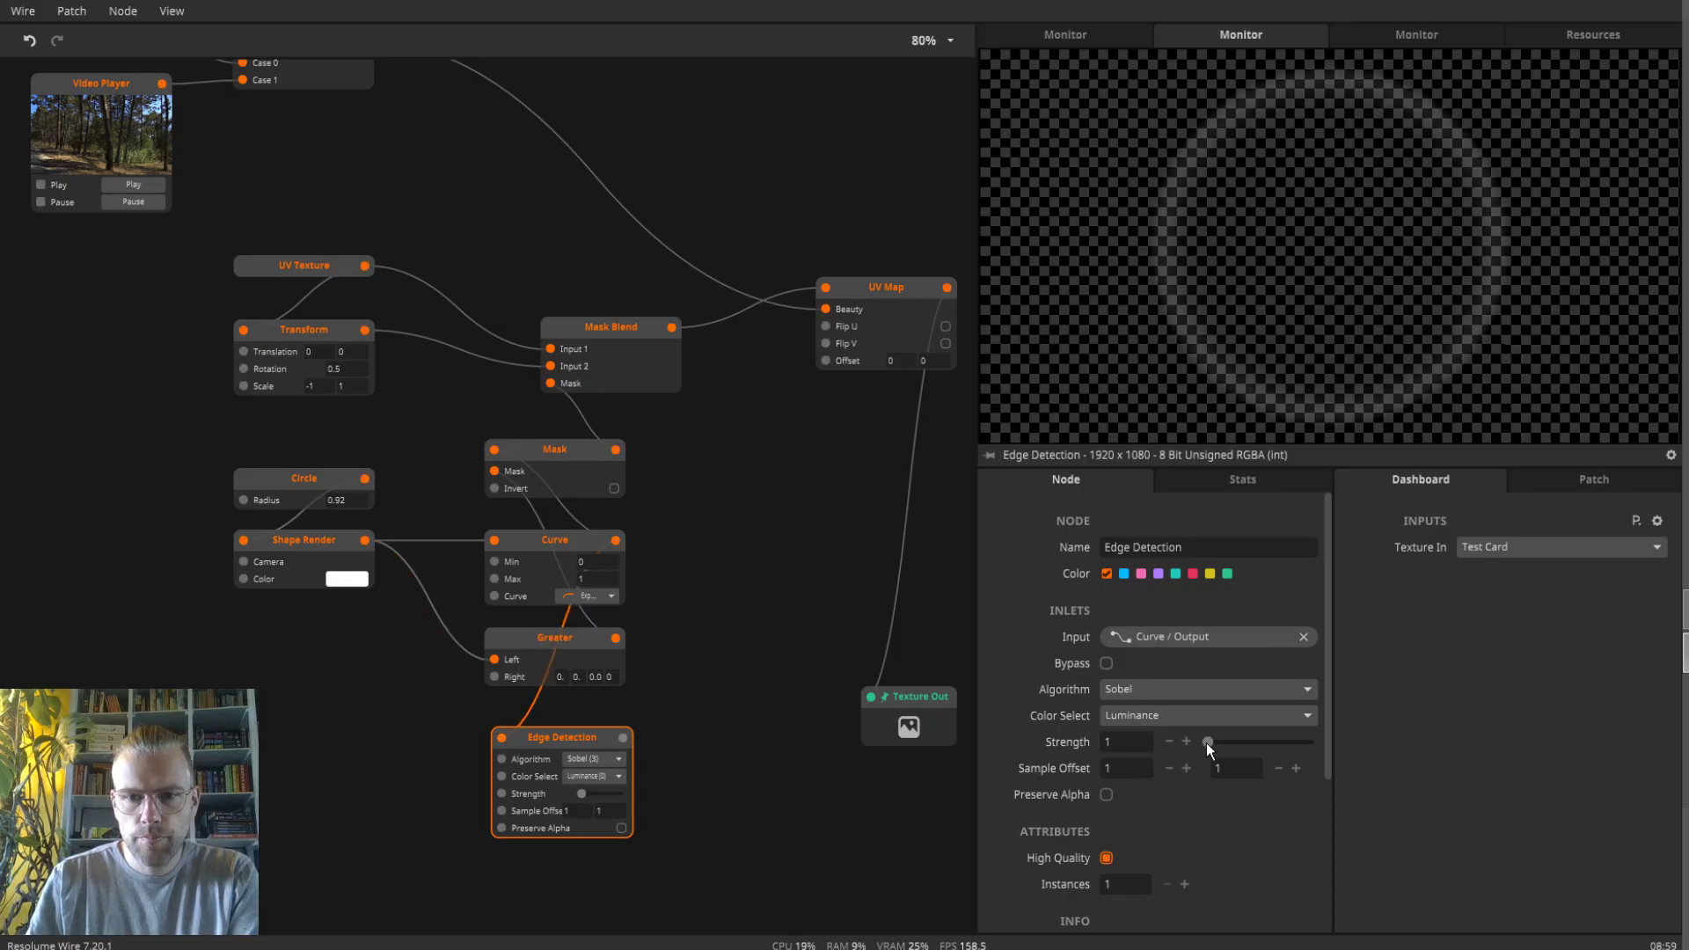
left_click_drag(1208, 743, 1218, 742)
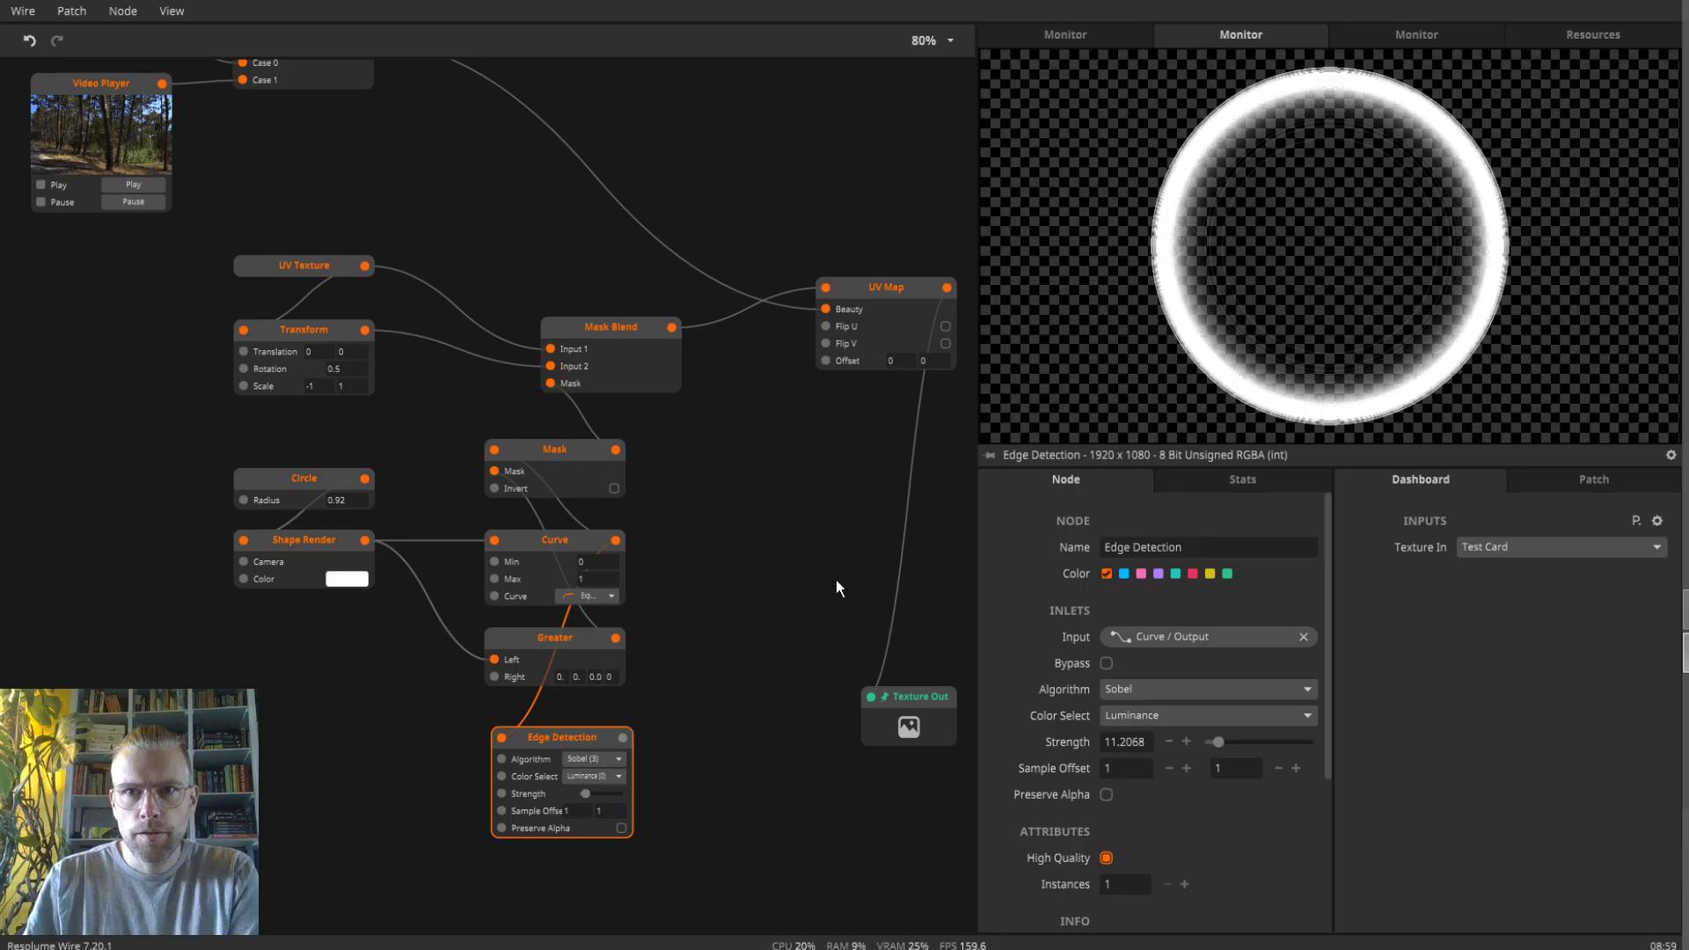
- Show the Texture Out preview, and move the UV Map node closer to Mask Blend
left_click_drag(788, 480, 736, 487)
left_click(1131, 44)
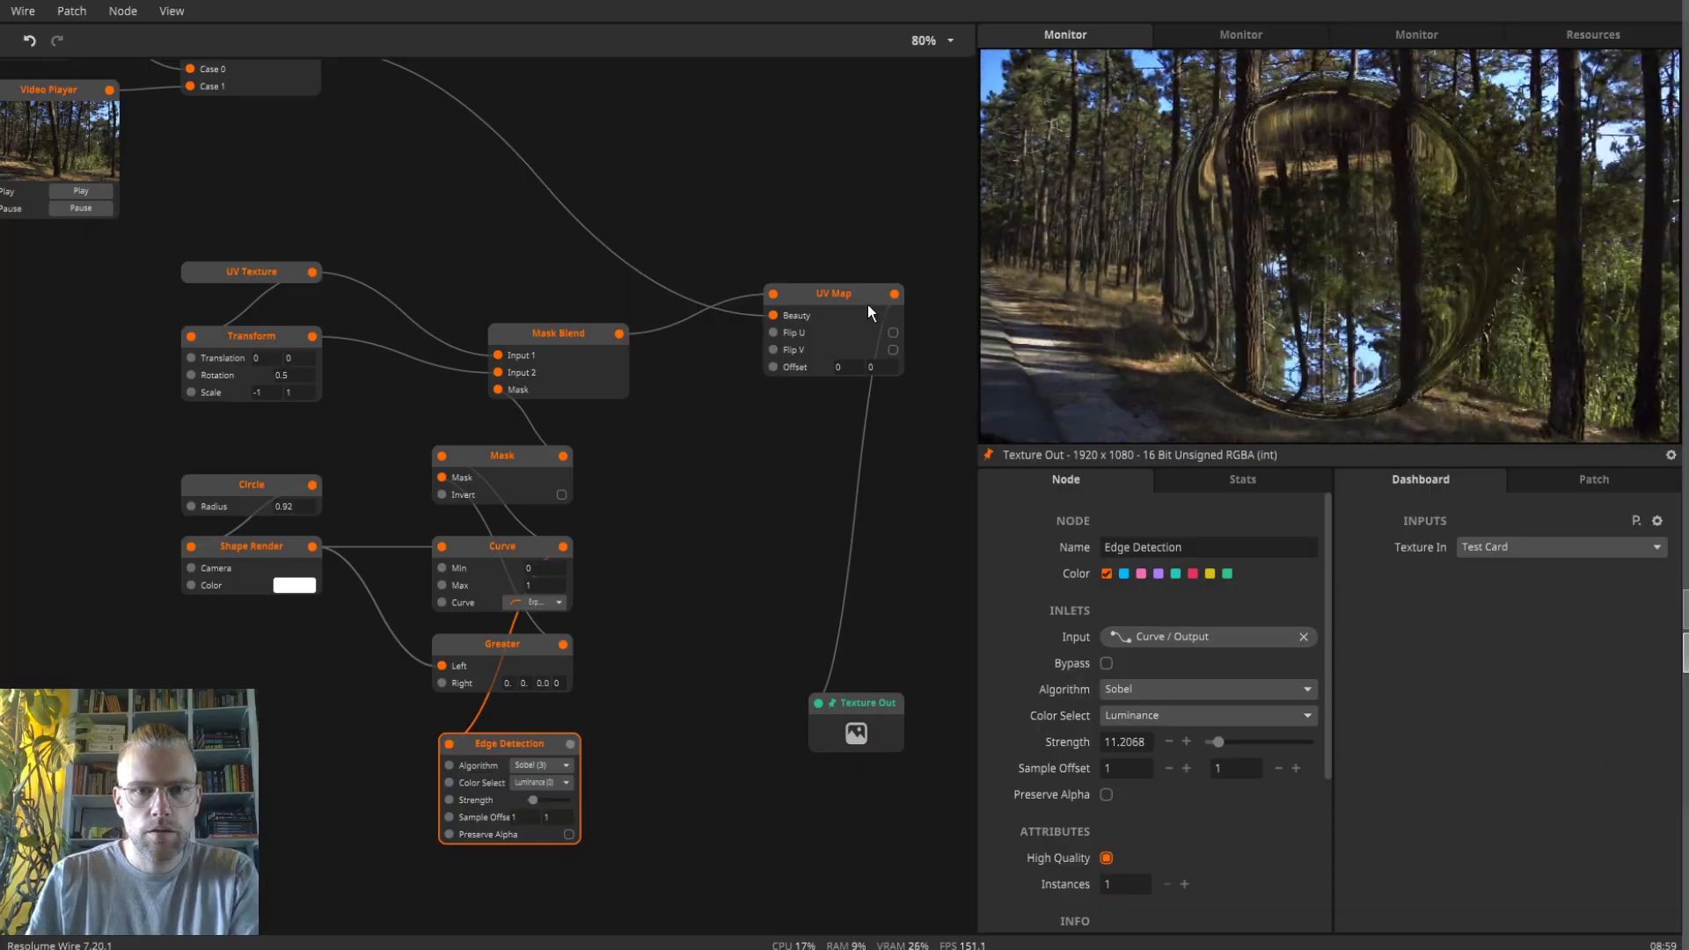
left_click_drag(846, 317, 758, 315)
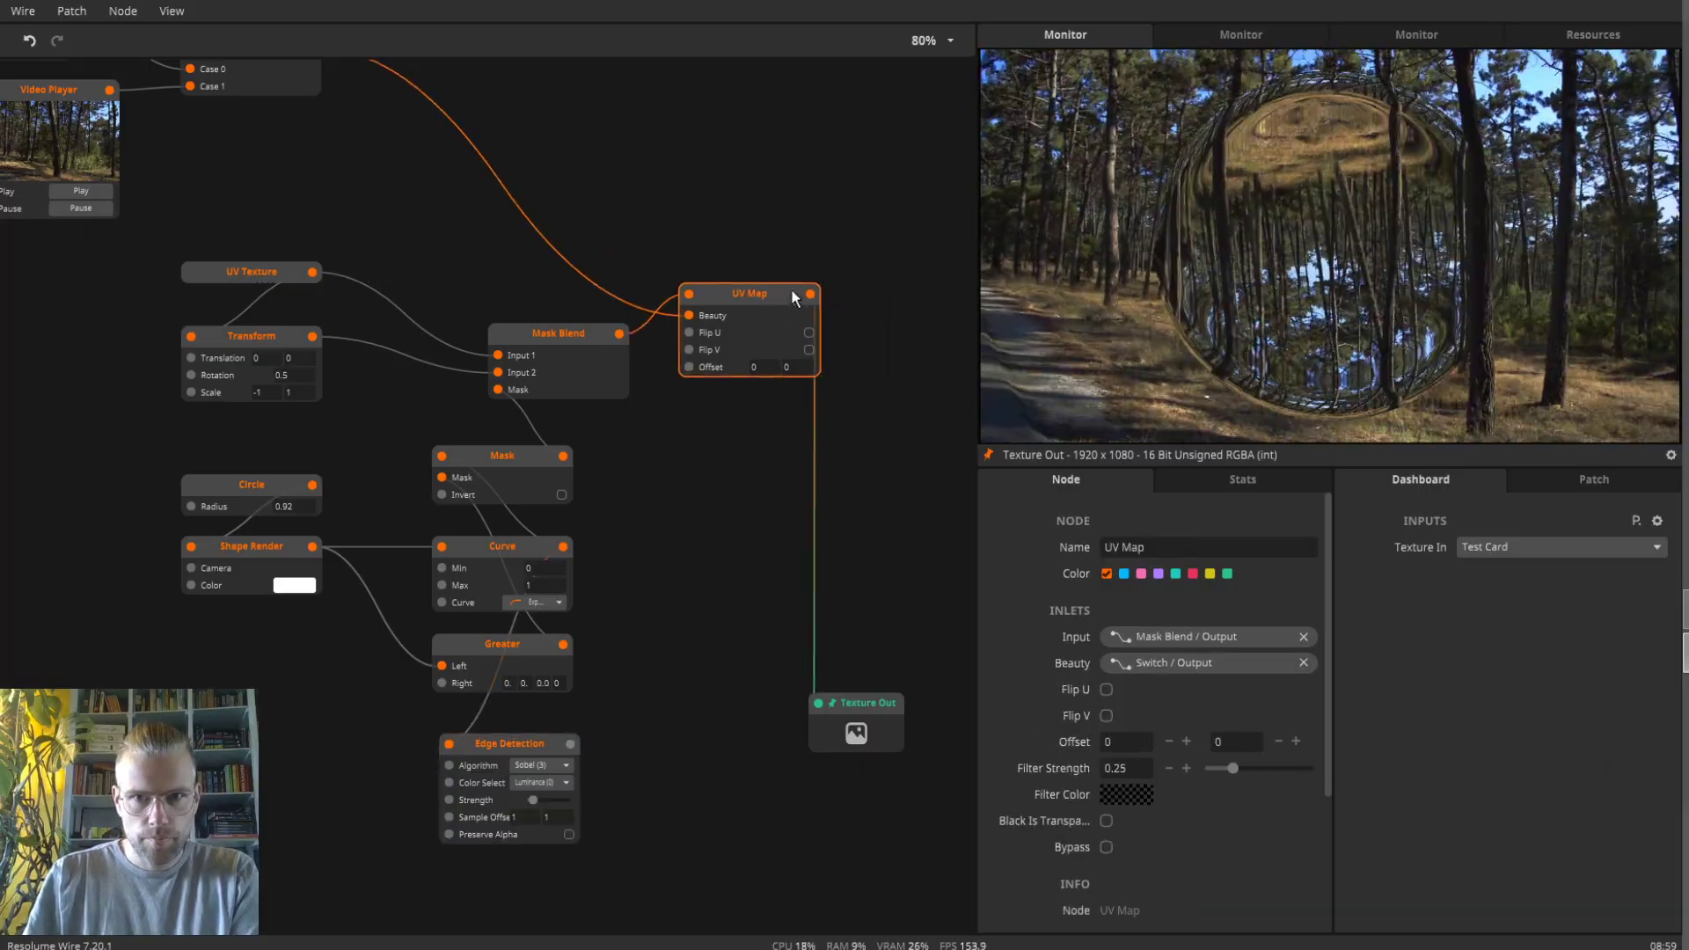
- Add a Resize node above UV Map, fed by Switch's output
left_click_drag(910, 239, 792, 327)
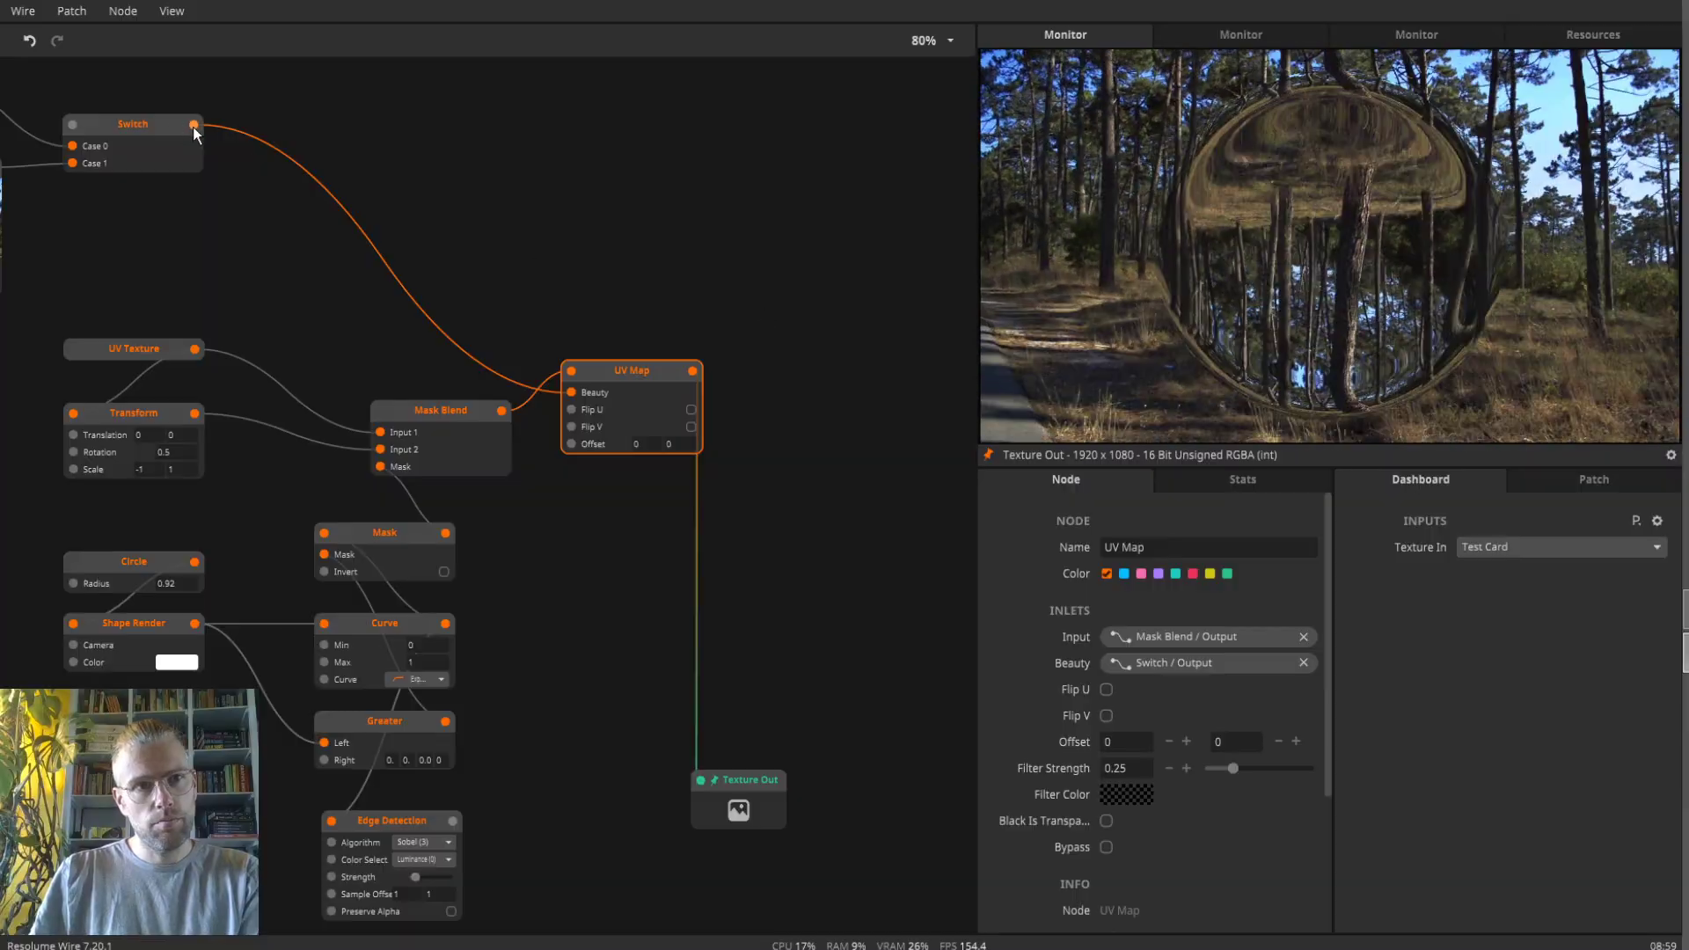
left_click_drag(194, 125, 485, 166)
left_click(588, 114)
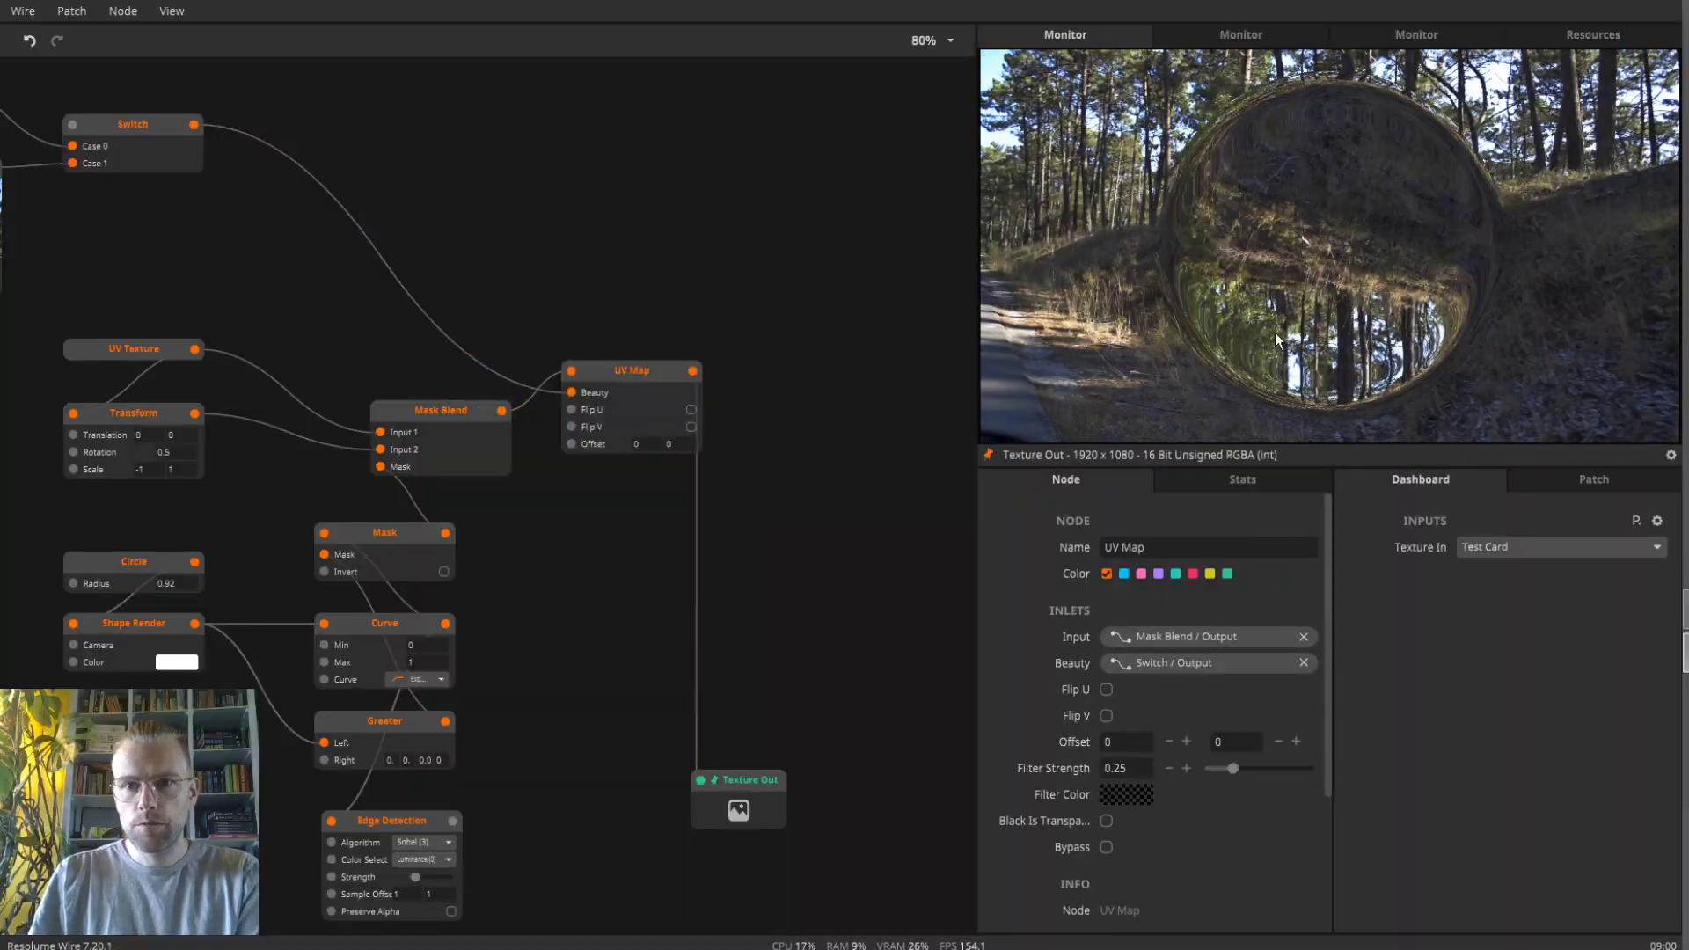
left_click_drag(662, 214, 694, 302)
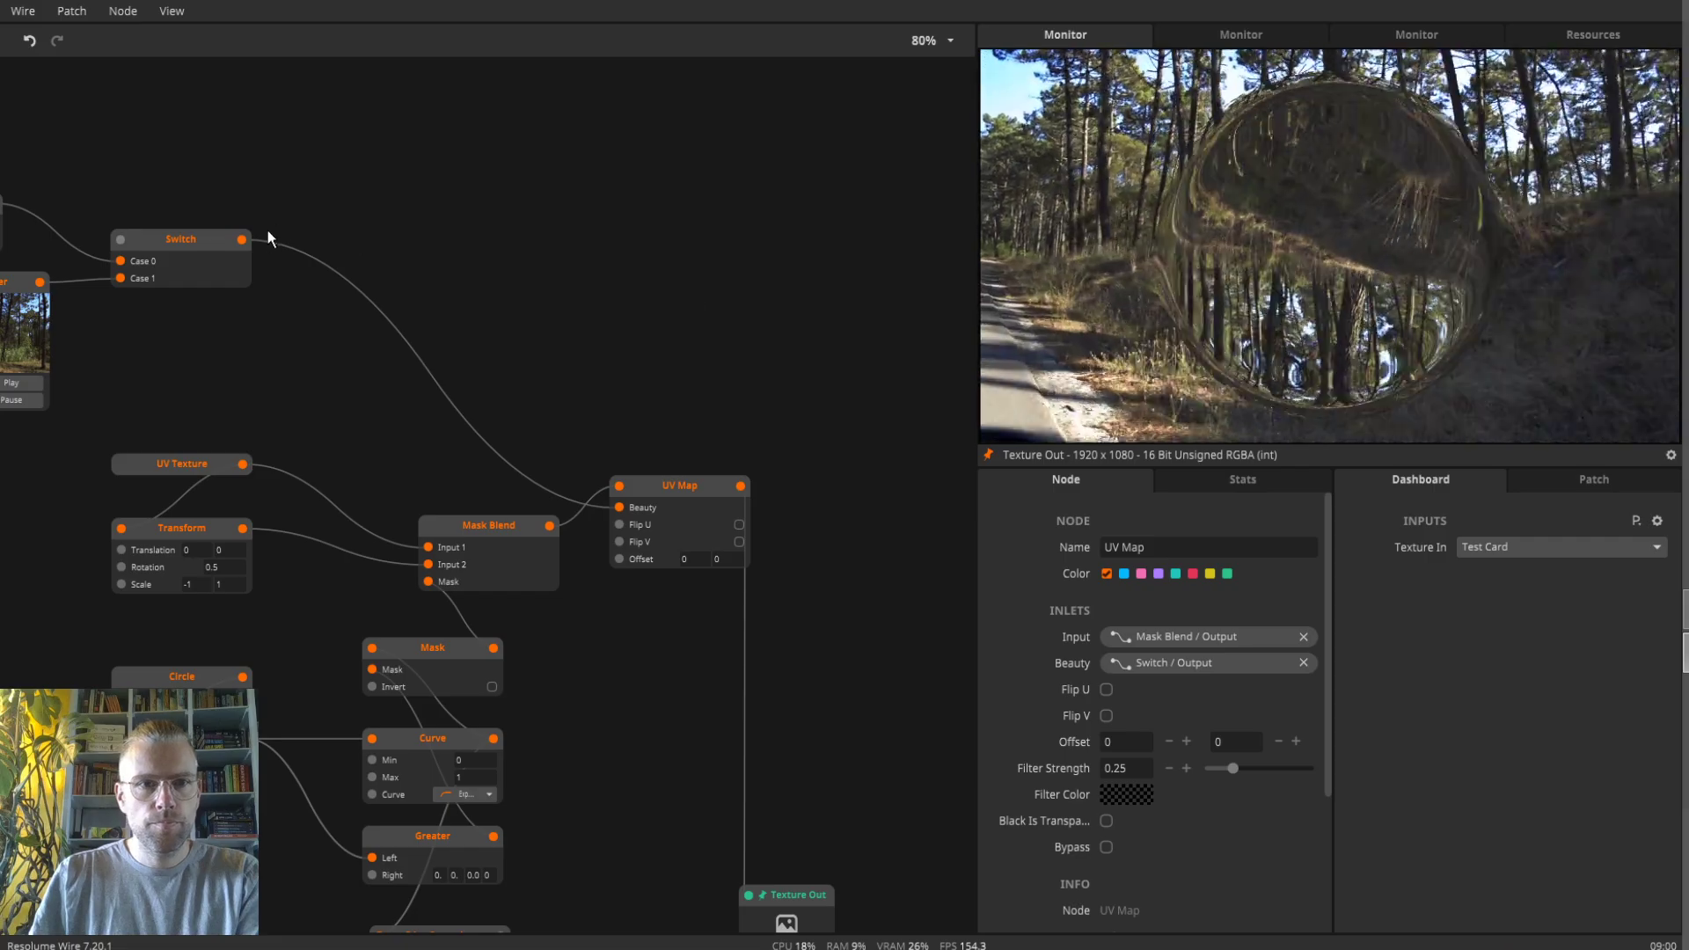
left_click_drag(249, 243, 573, 197)
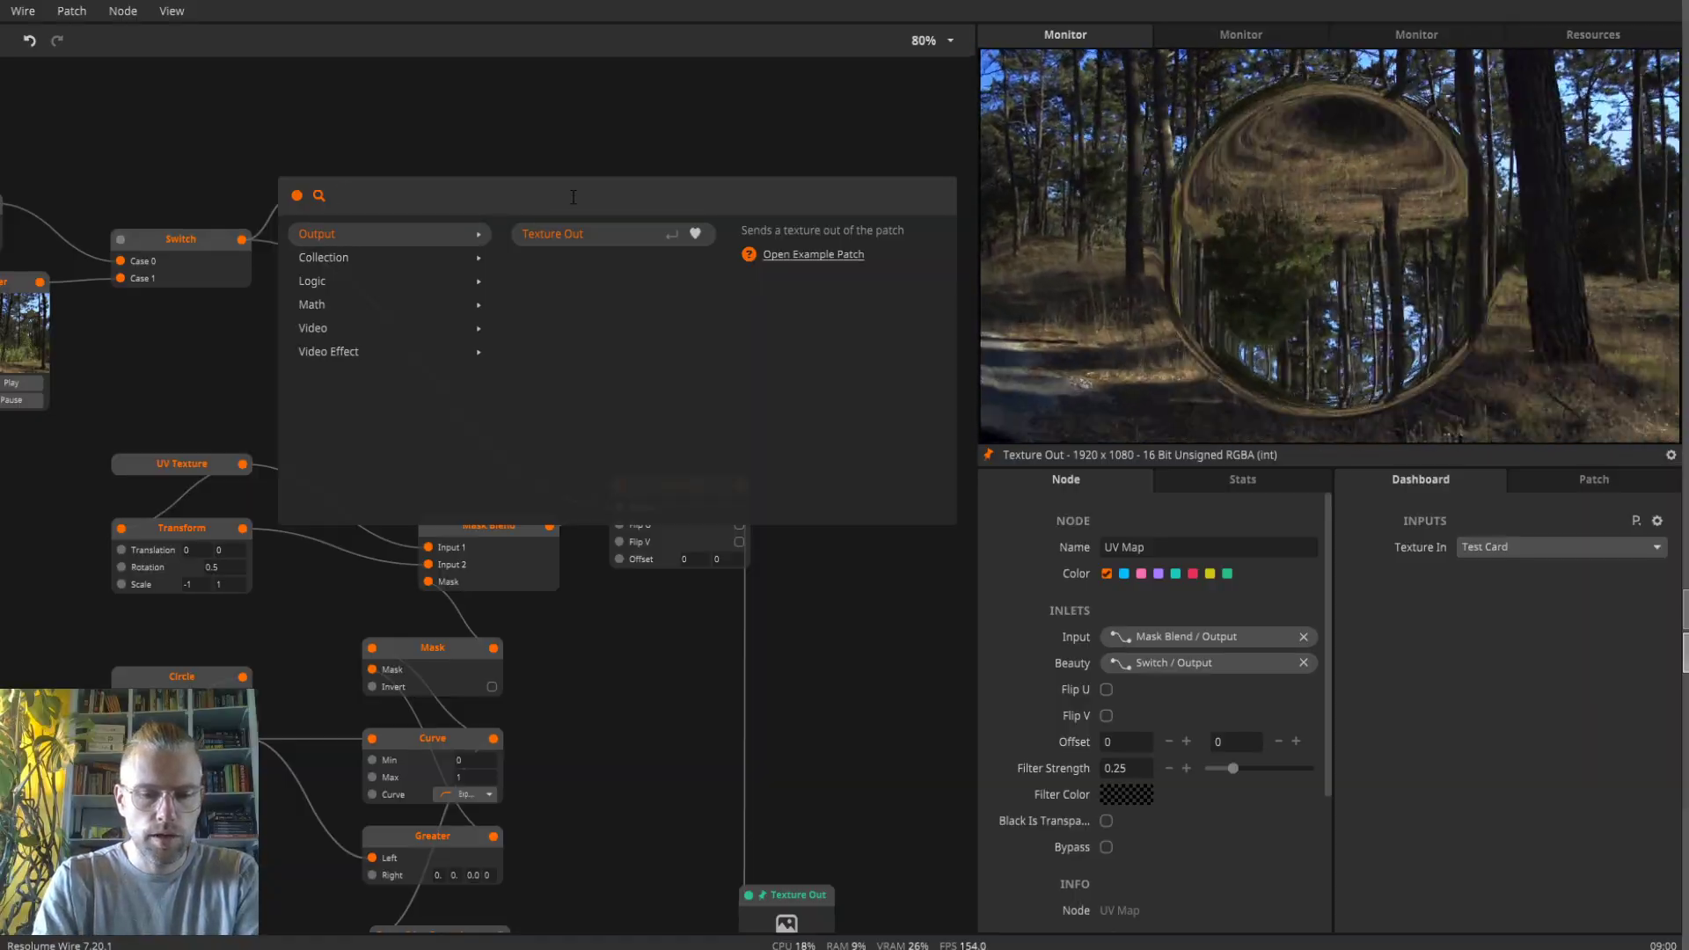
type("ri")
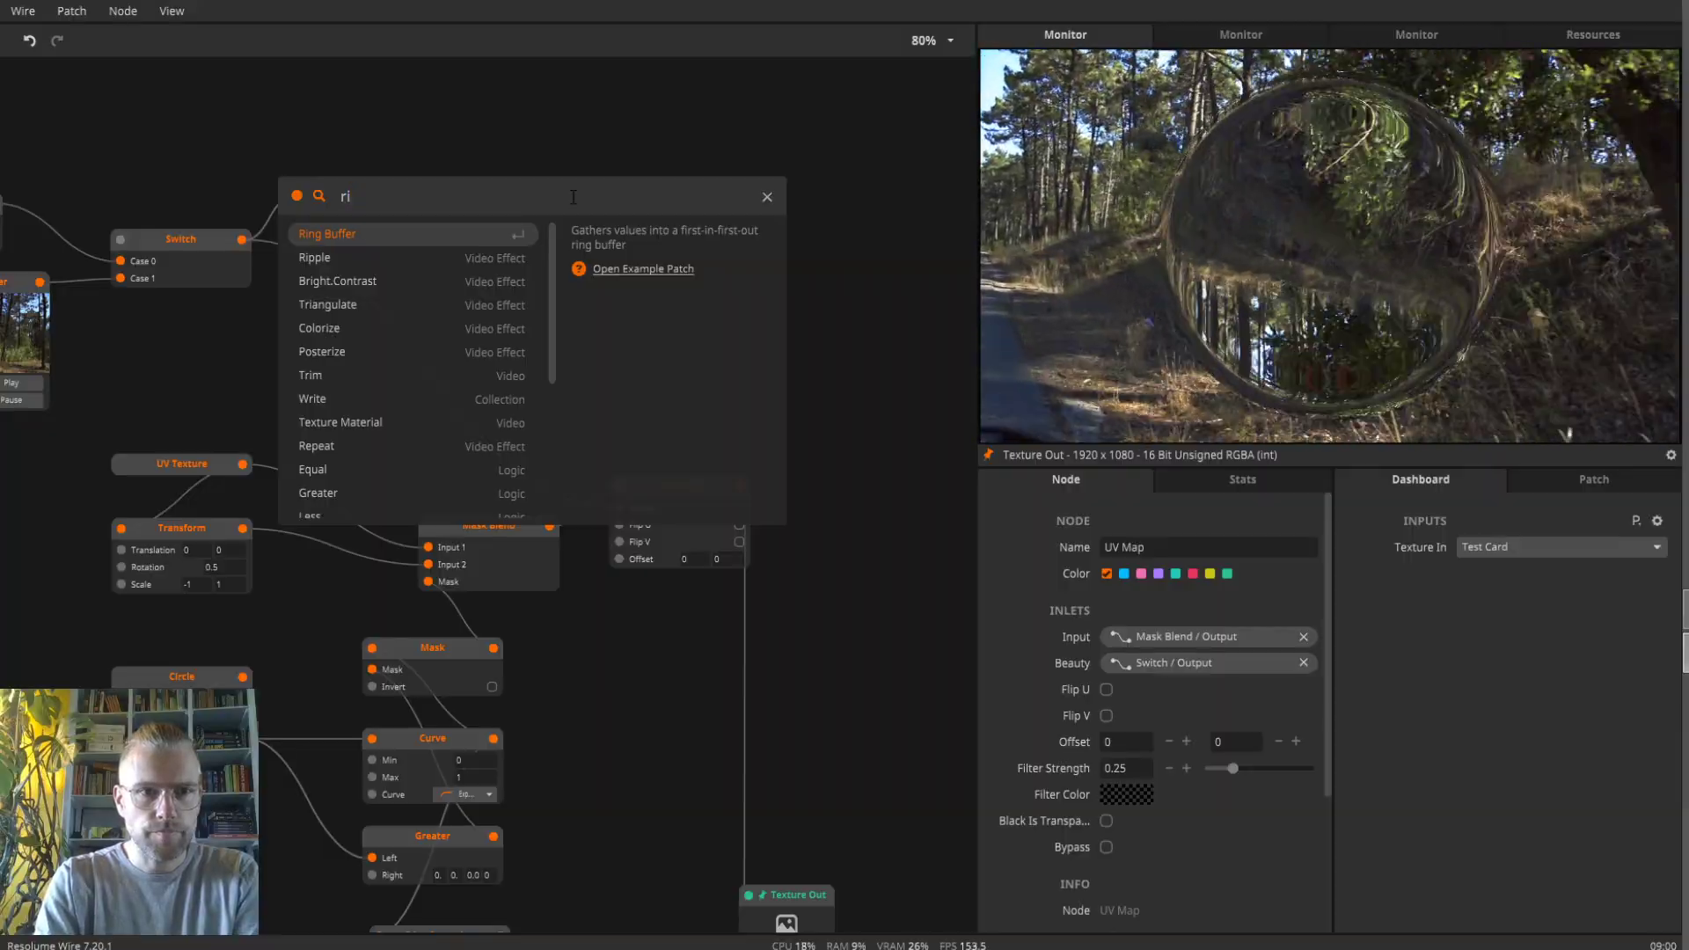
type("s")
key("BackSpace")
key("BackSpace")
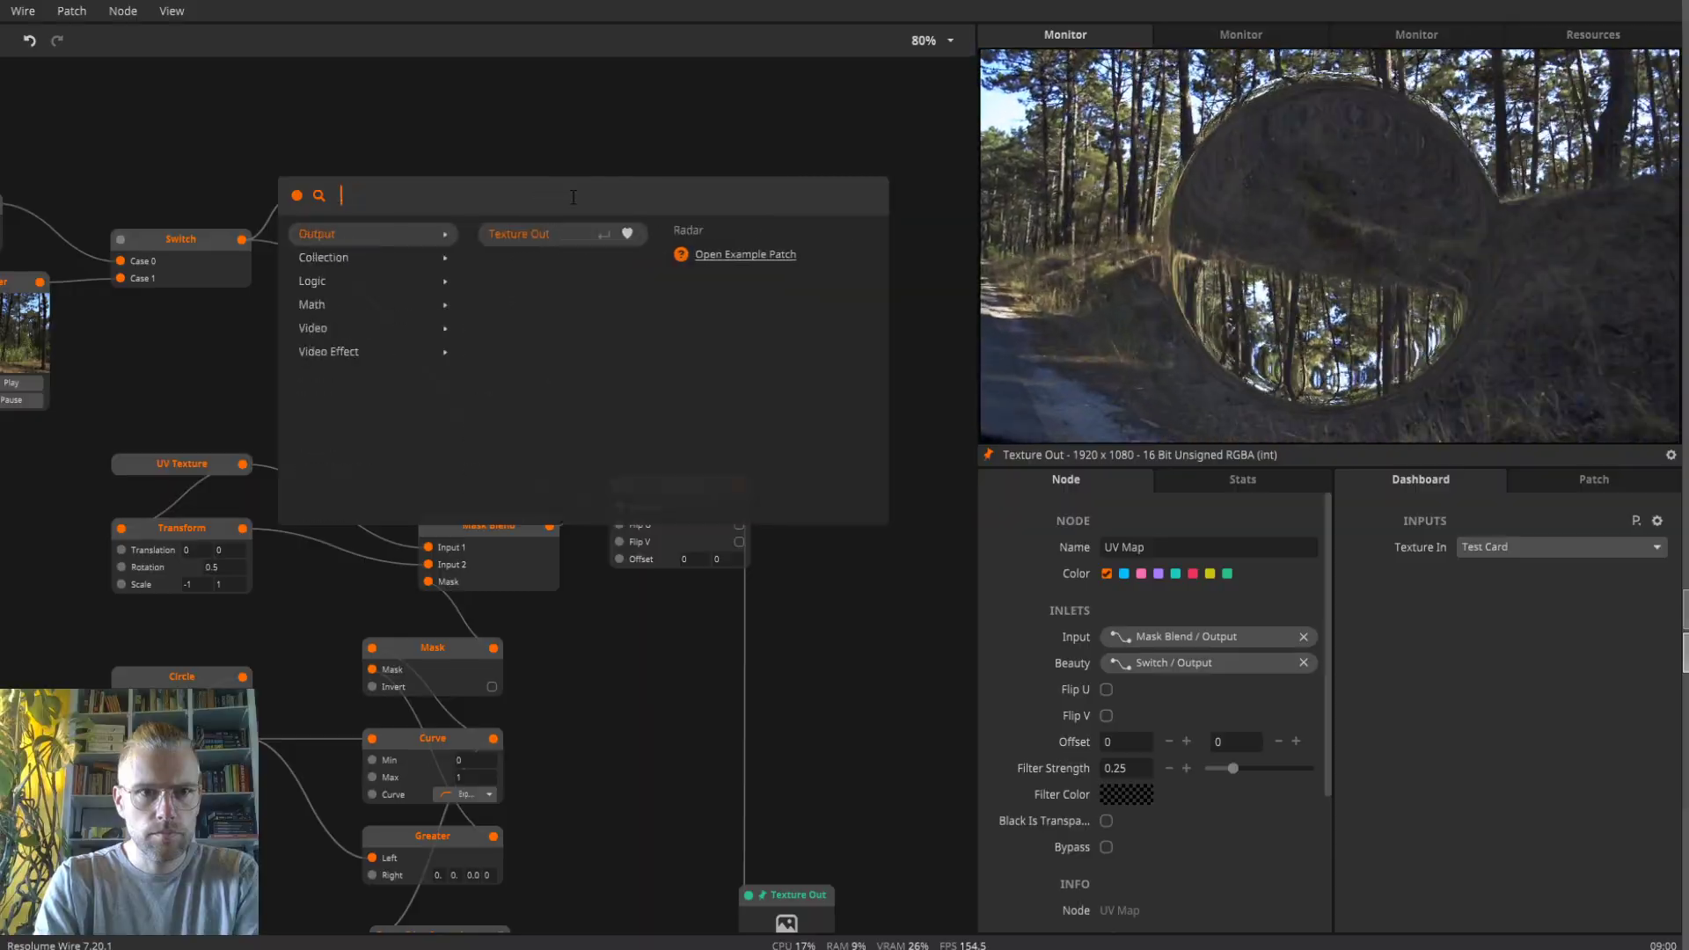
type("es")
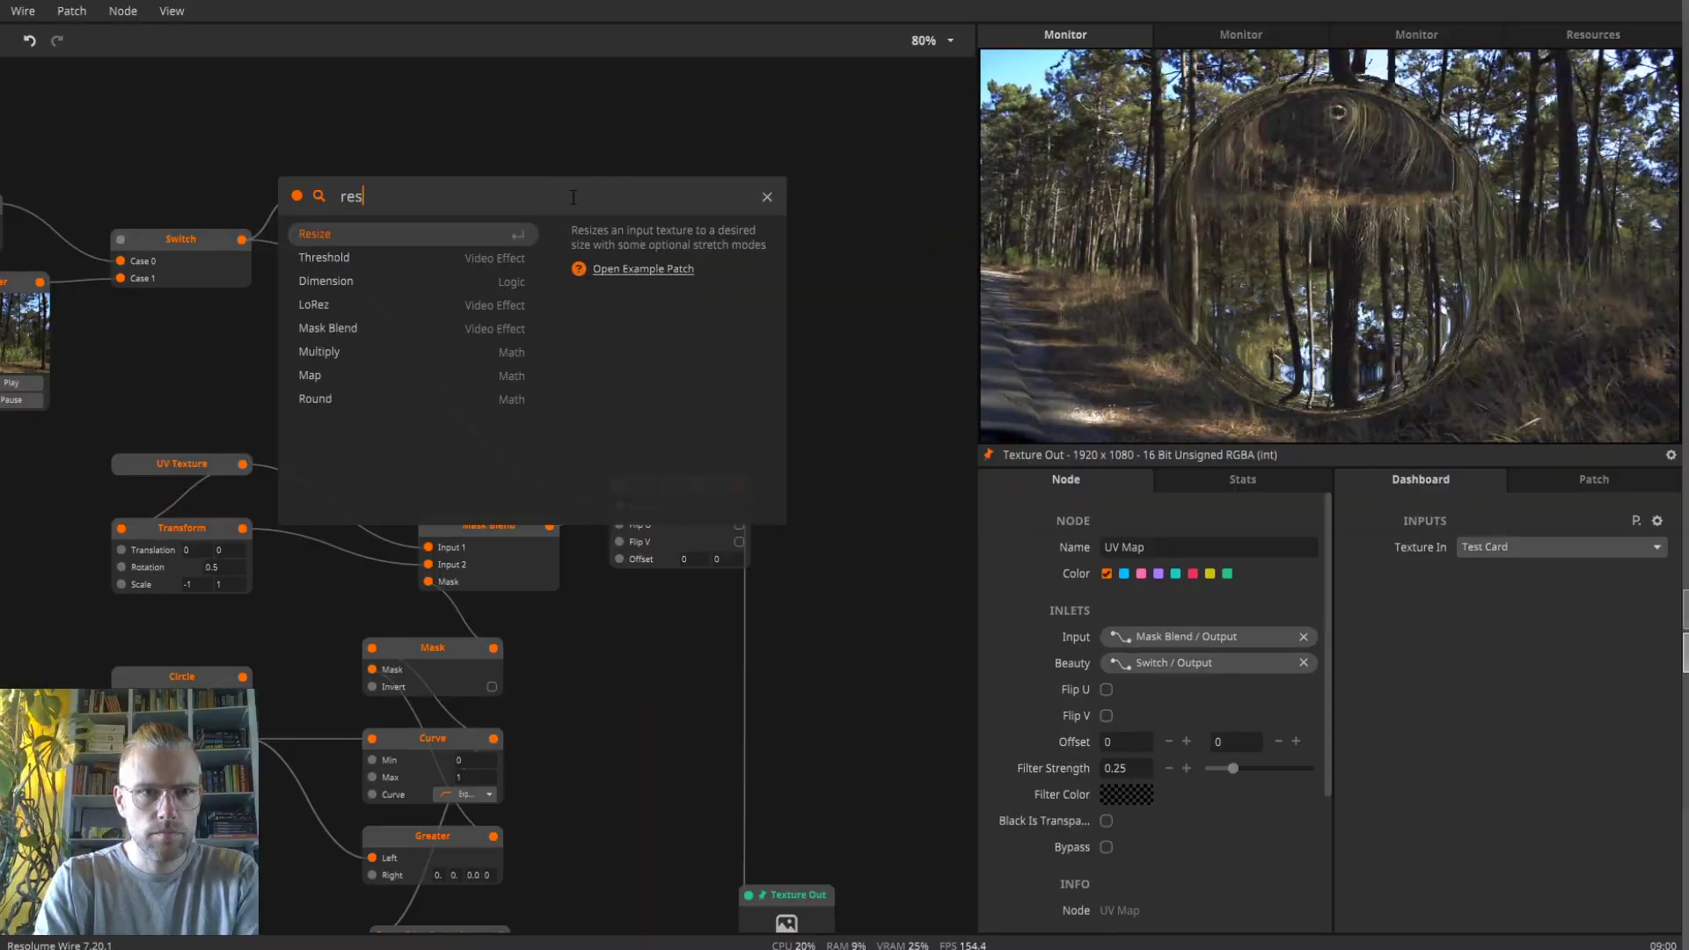
key("Return")
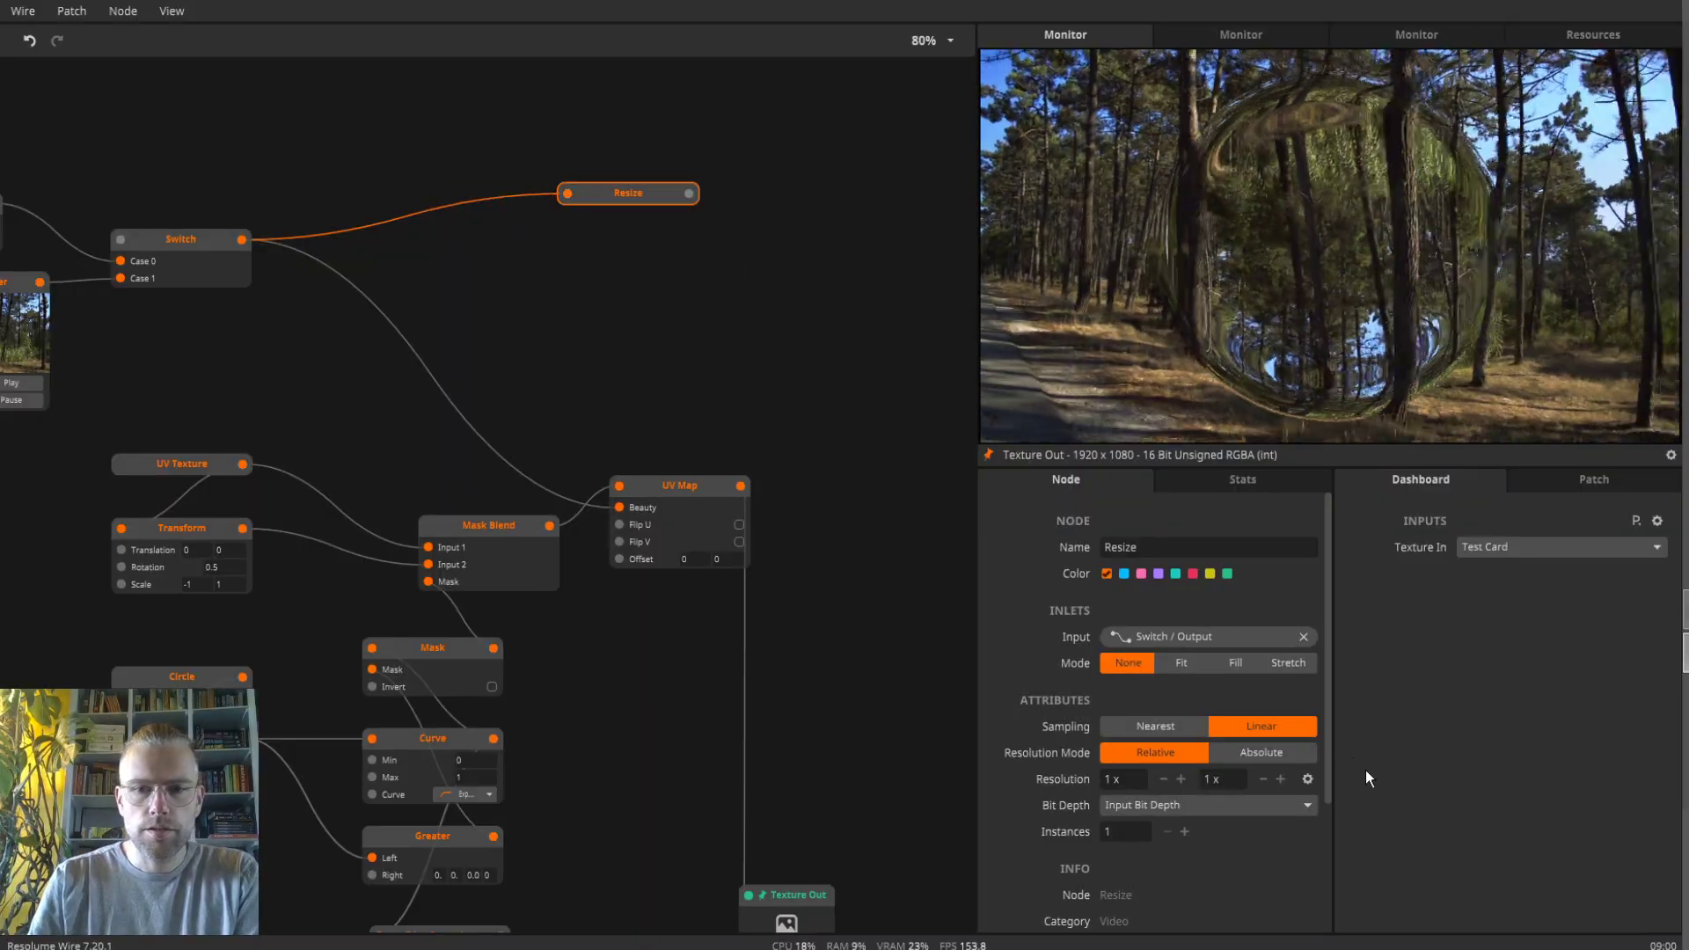
- Set Resize to 1/8 Patch Size with Fill mode, and show its preview in the second monitor
left_click(1307, 779)
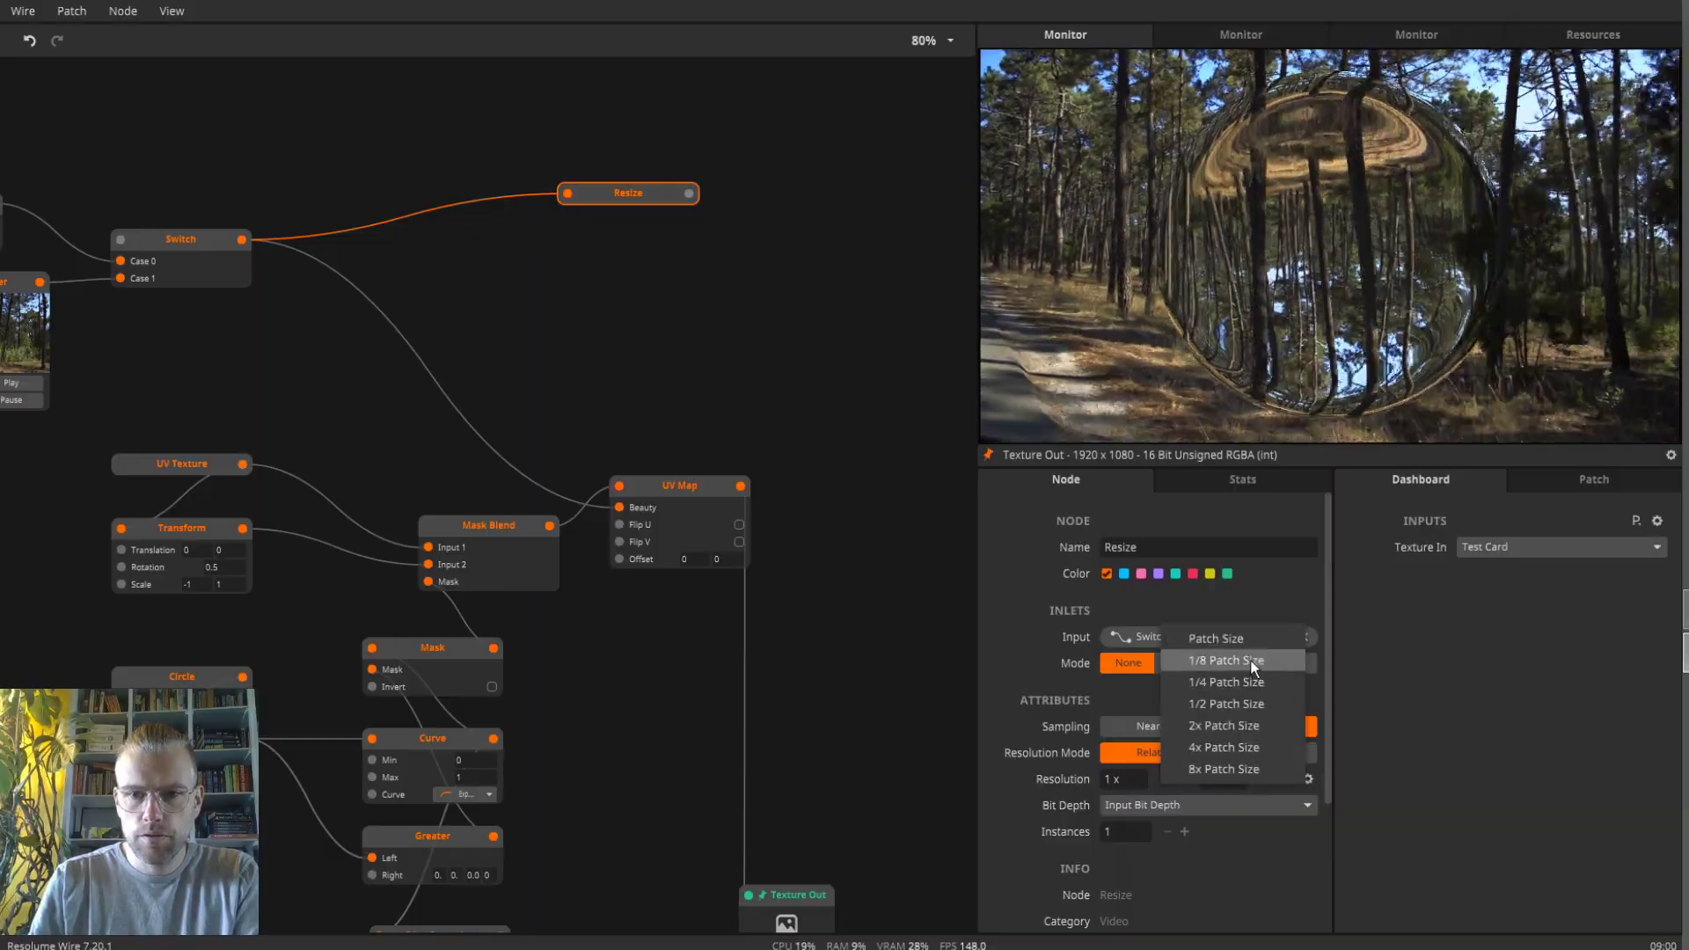
left_click(1264, 673)
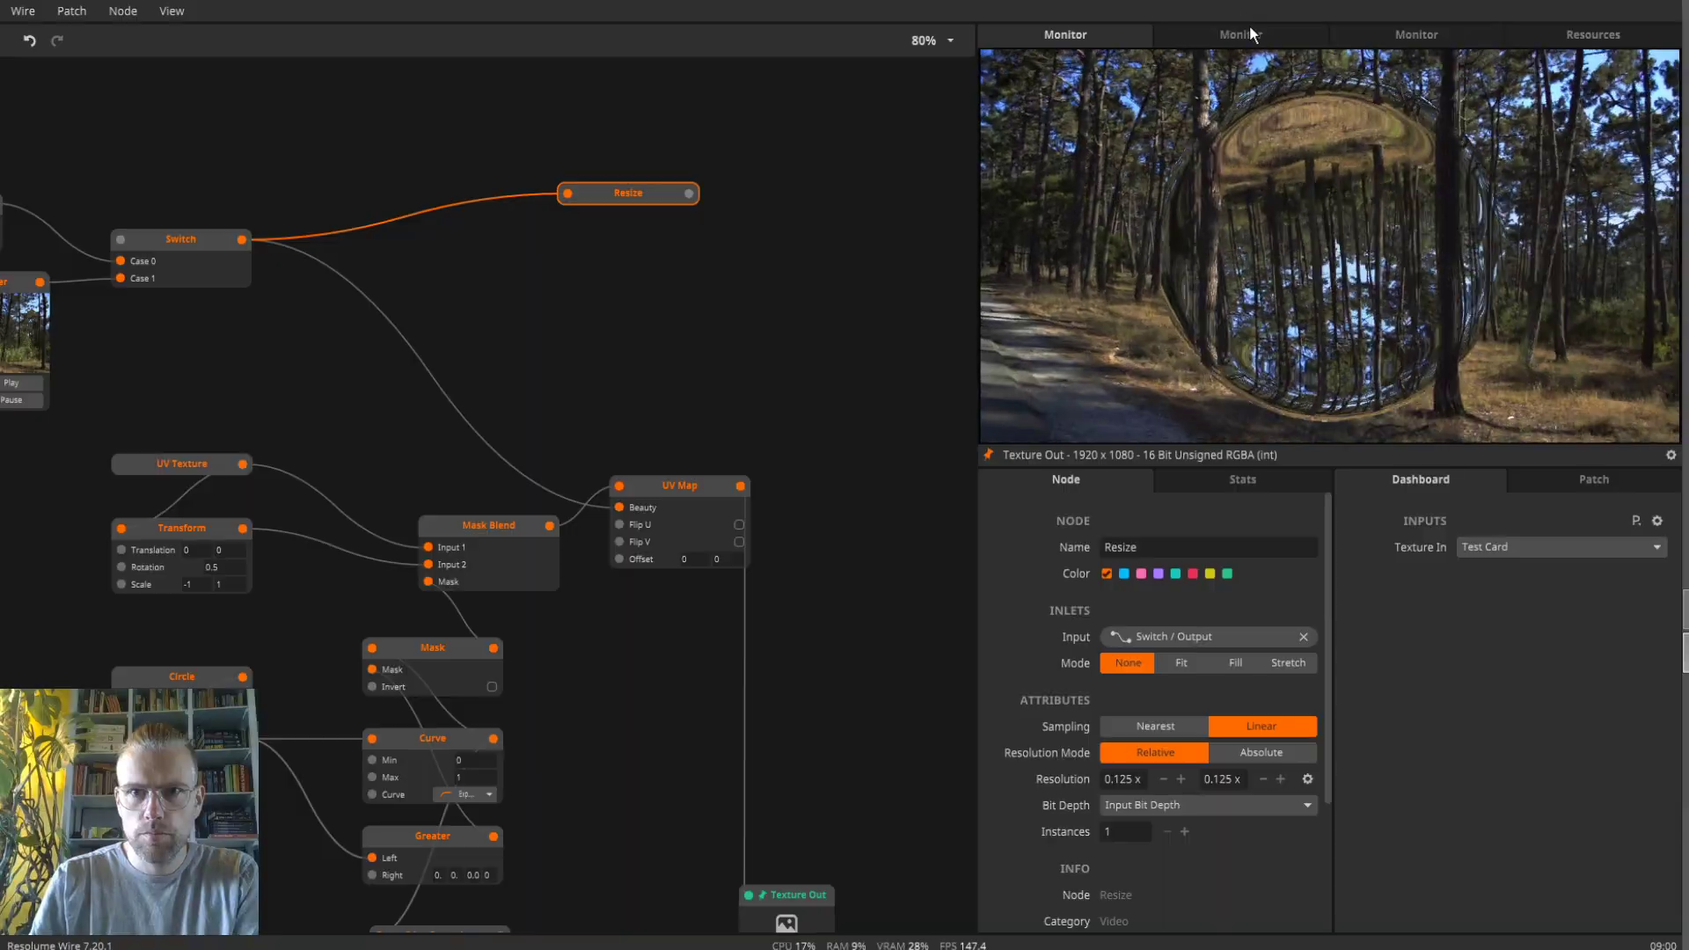
left_click(1244, 31)
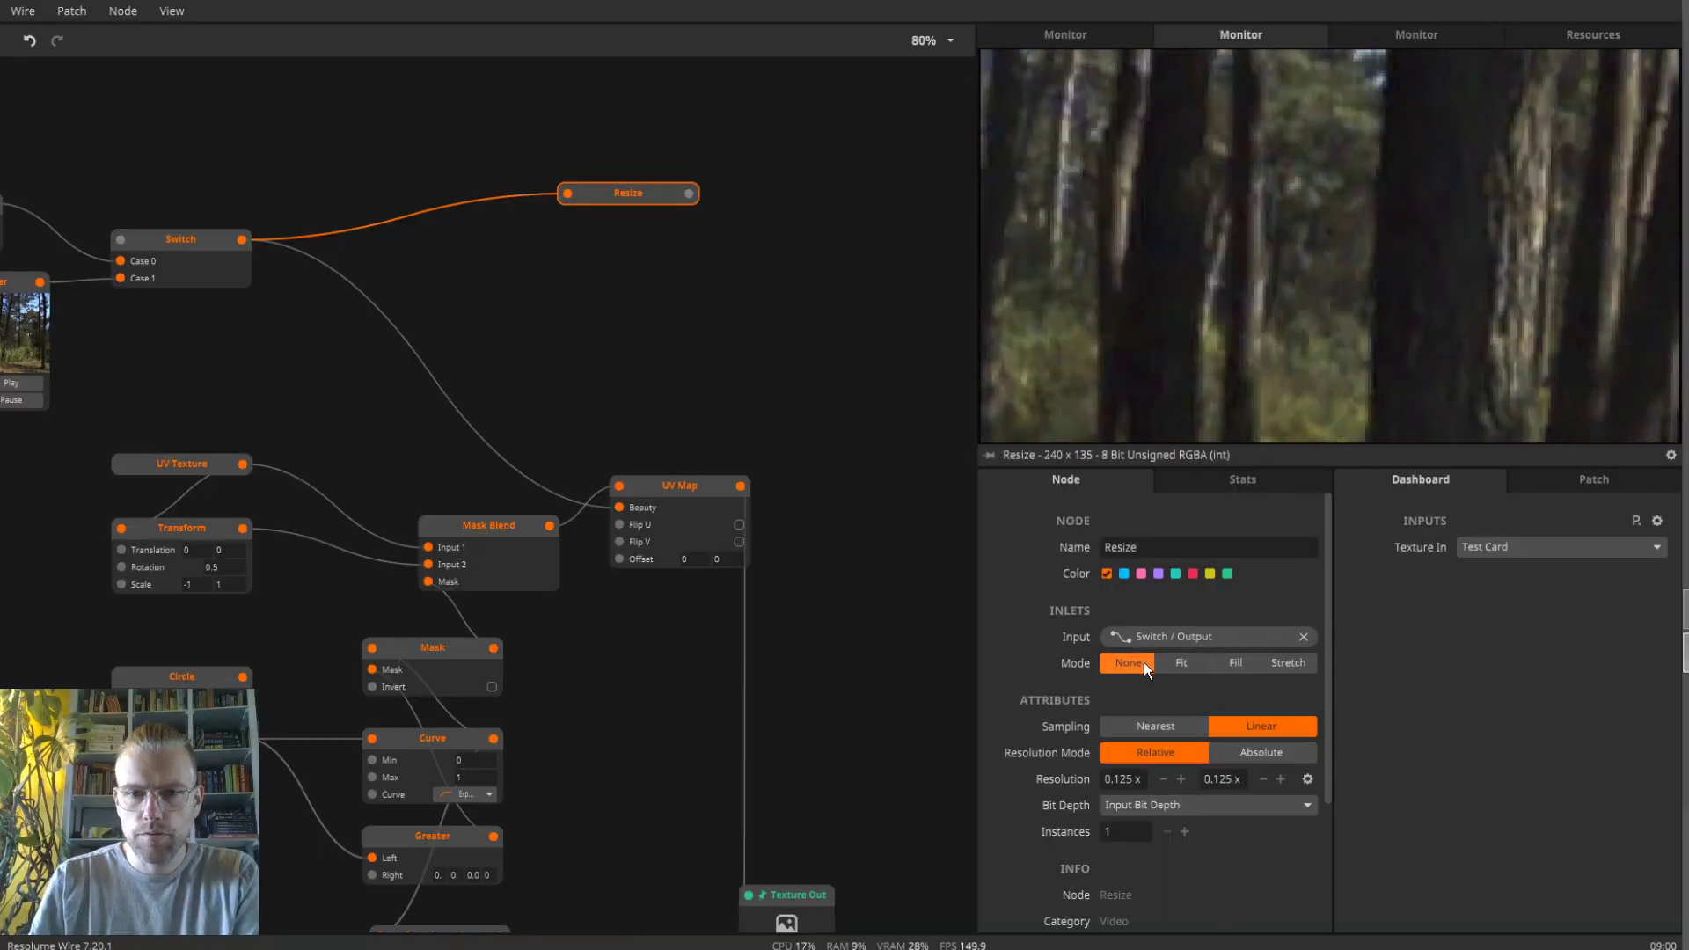
left_click(1230, 665)
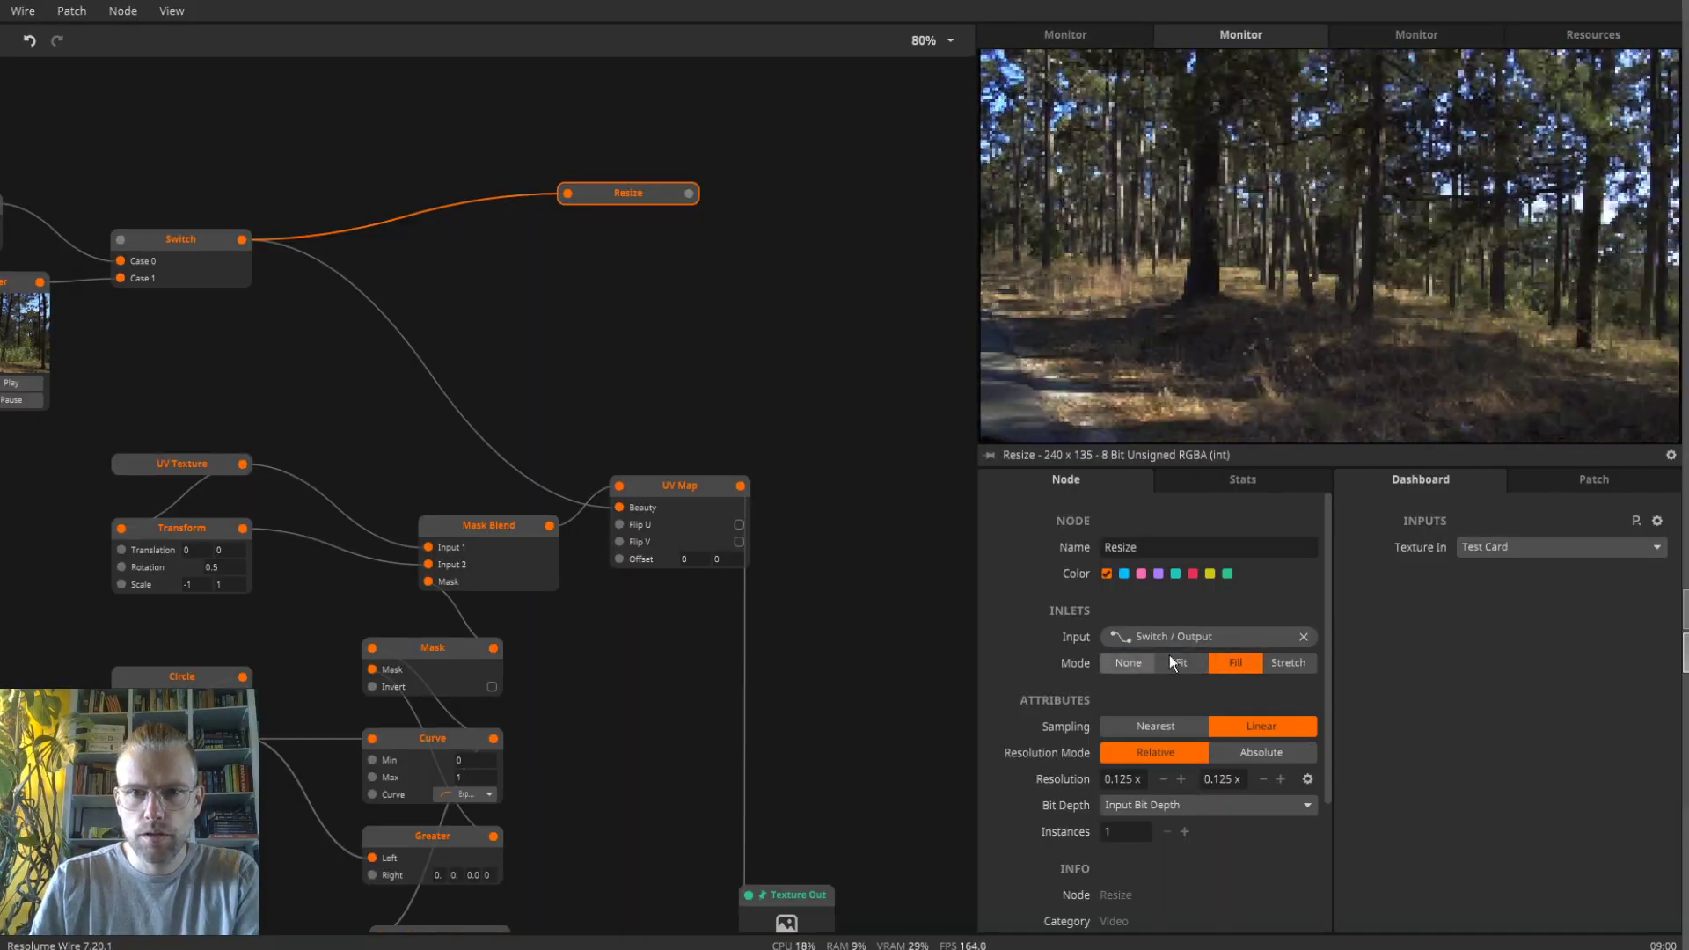
- Move Resize above UV Map, and add a Pixel Blur node below it, fed by Resize's output
mouse_move(630, 195)
left_mouse_down()
mouse_move(679, 150)
mouse_move(625, 215)
left_mouse_up()
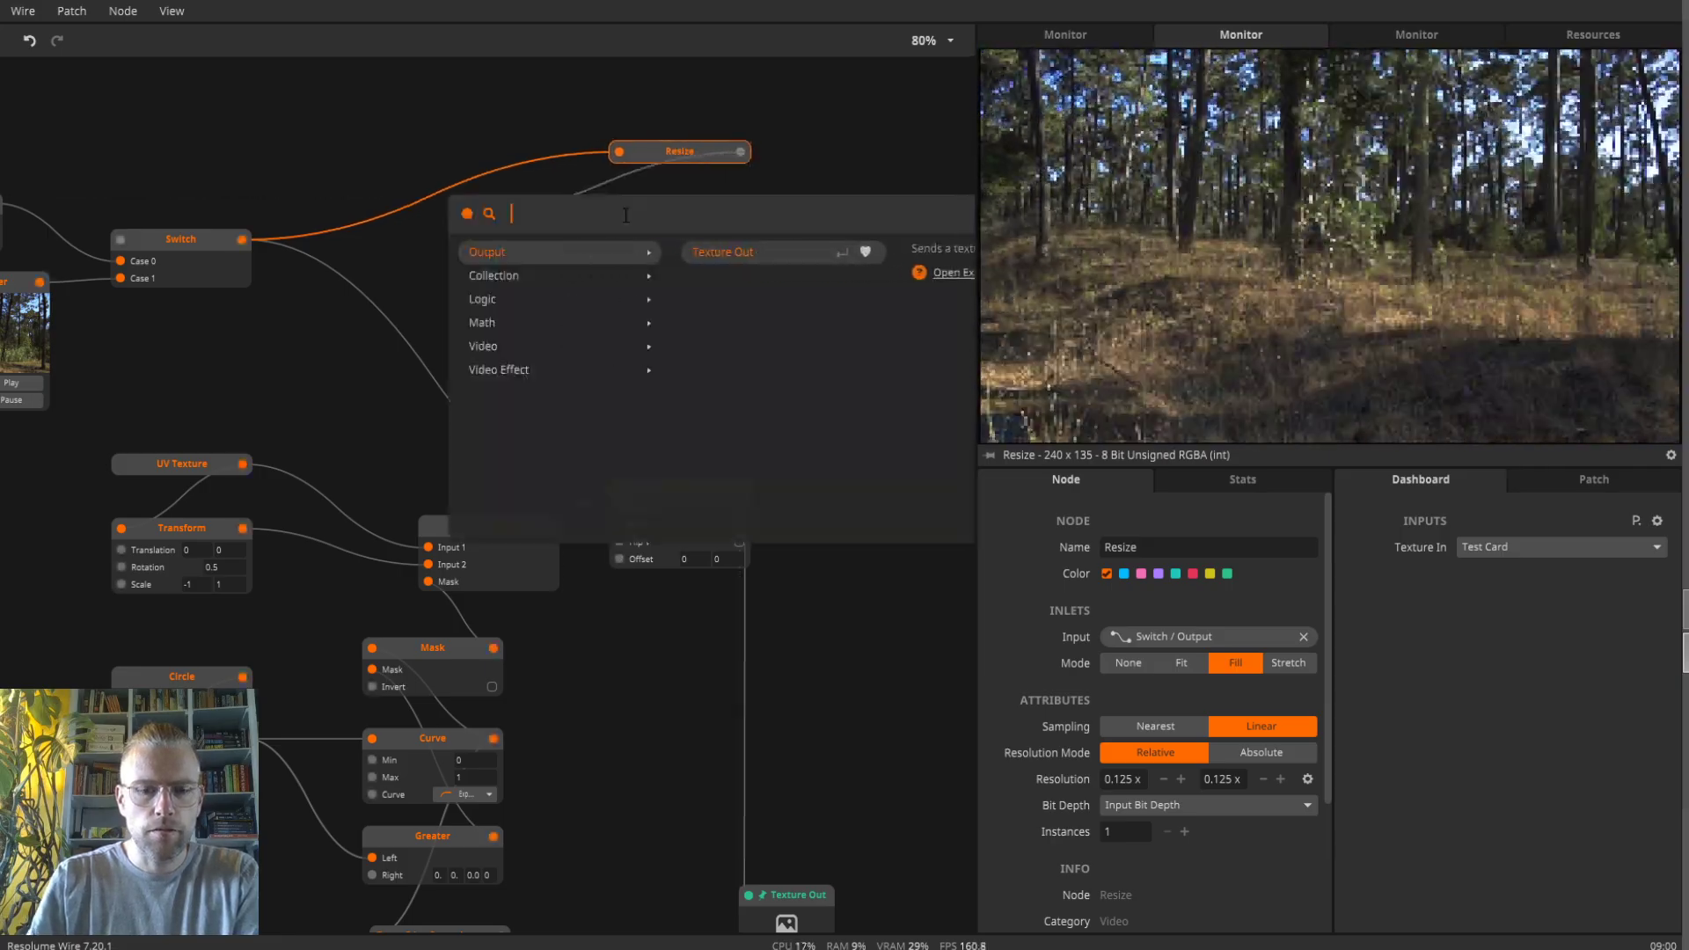
type("pi")
key("Return")
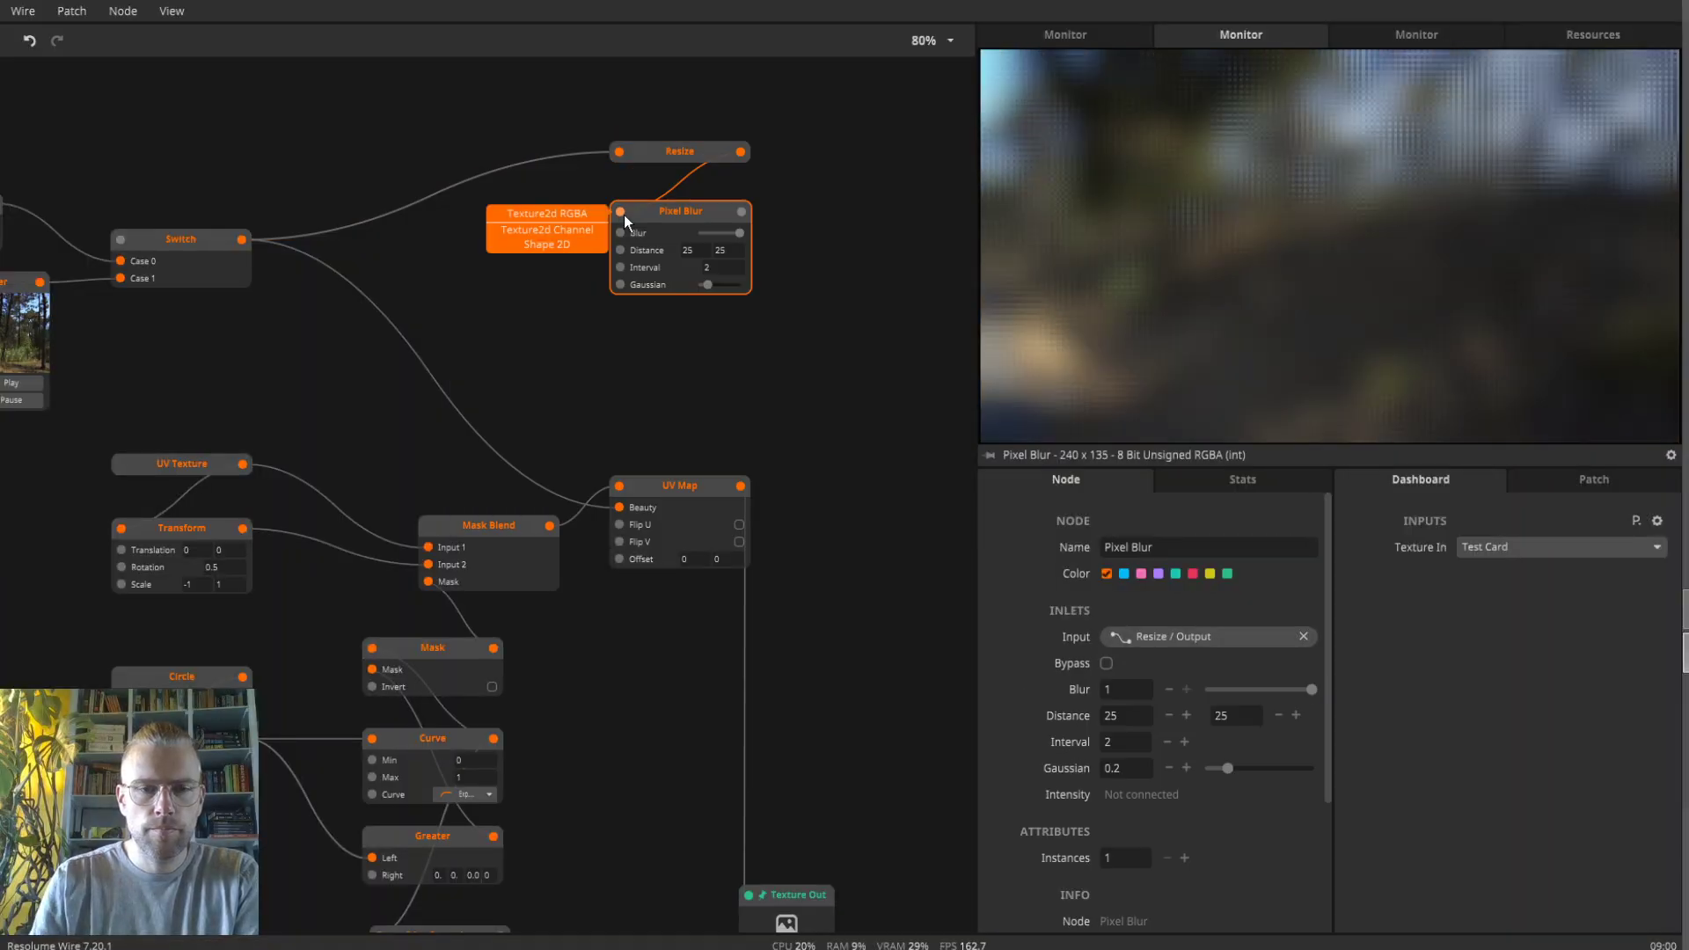
- Set Pixel Blur's Distance to 4 by 4, Interval to 1 and Gaussian to 1, and place it just below Resize
double_click(695, 251)
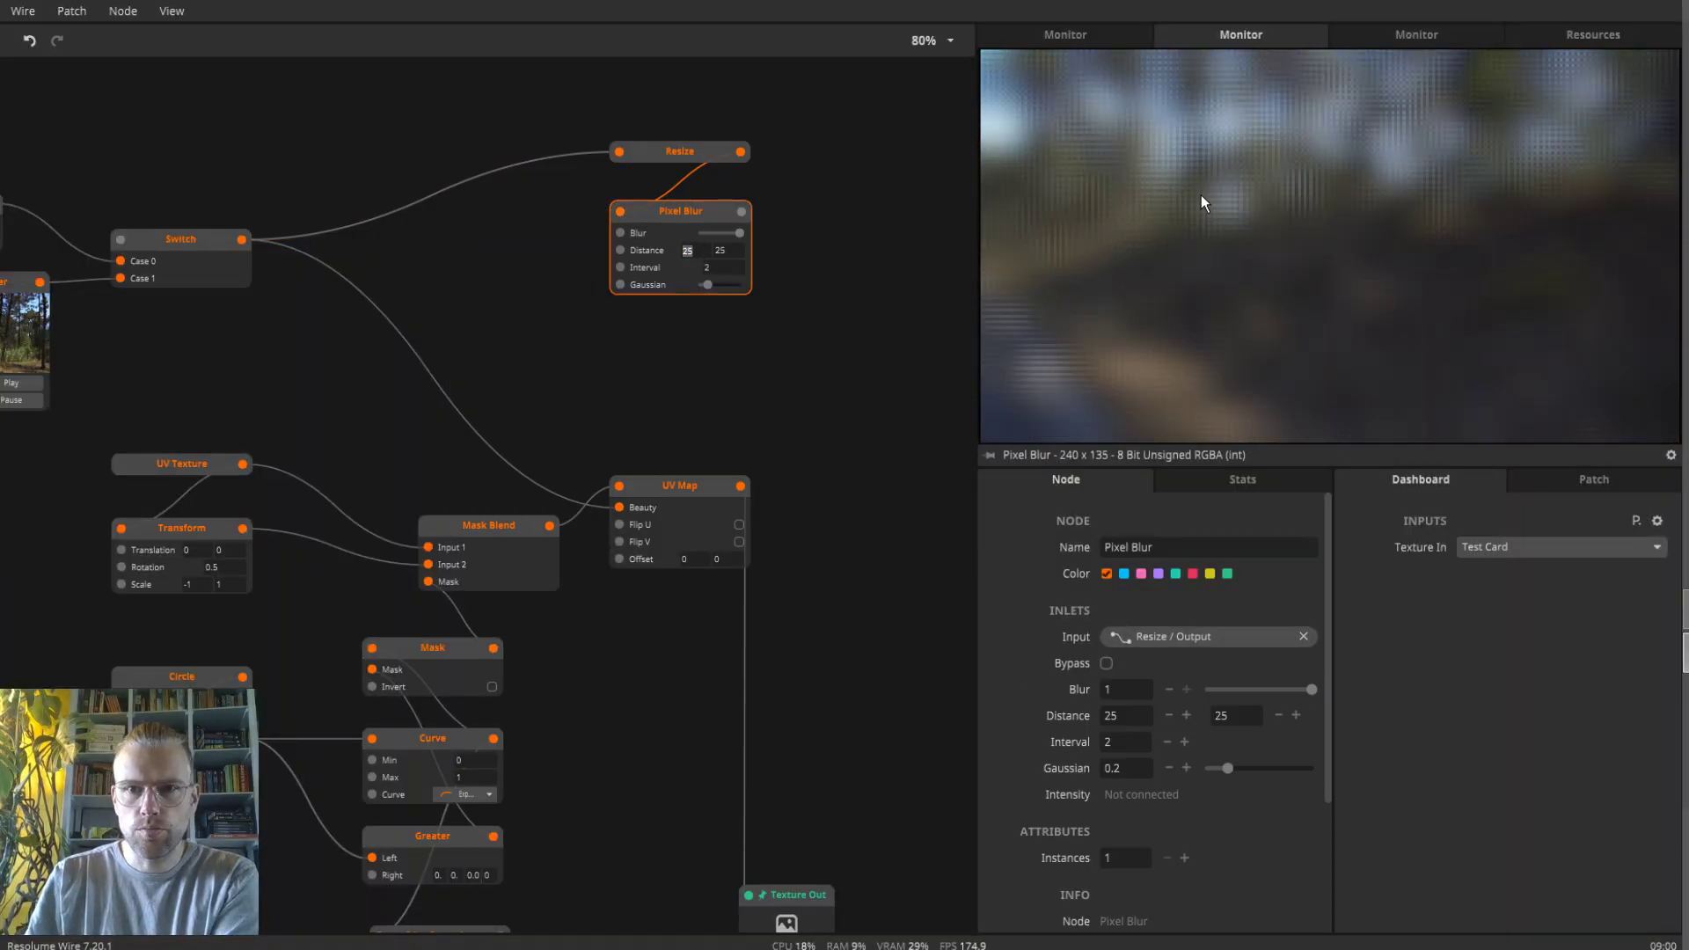
type("4")
double_click(732, 251)
type("4")
double_click(716, 269)
type("1")
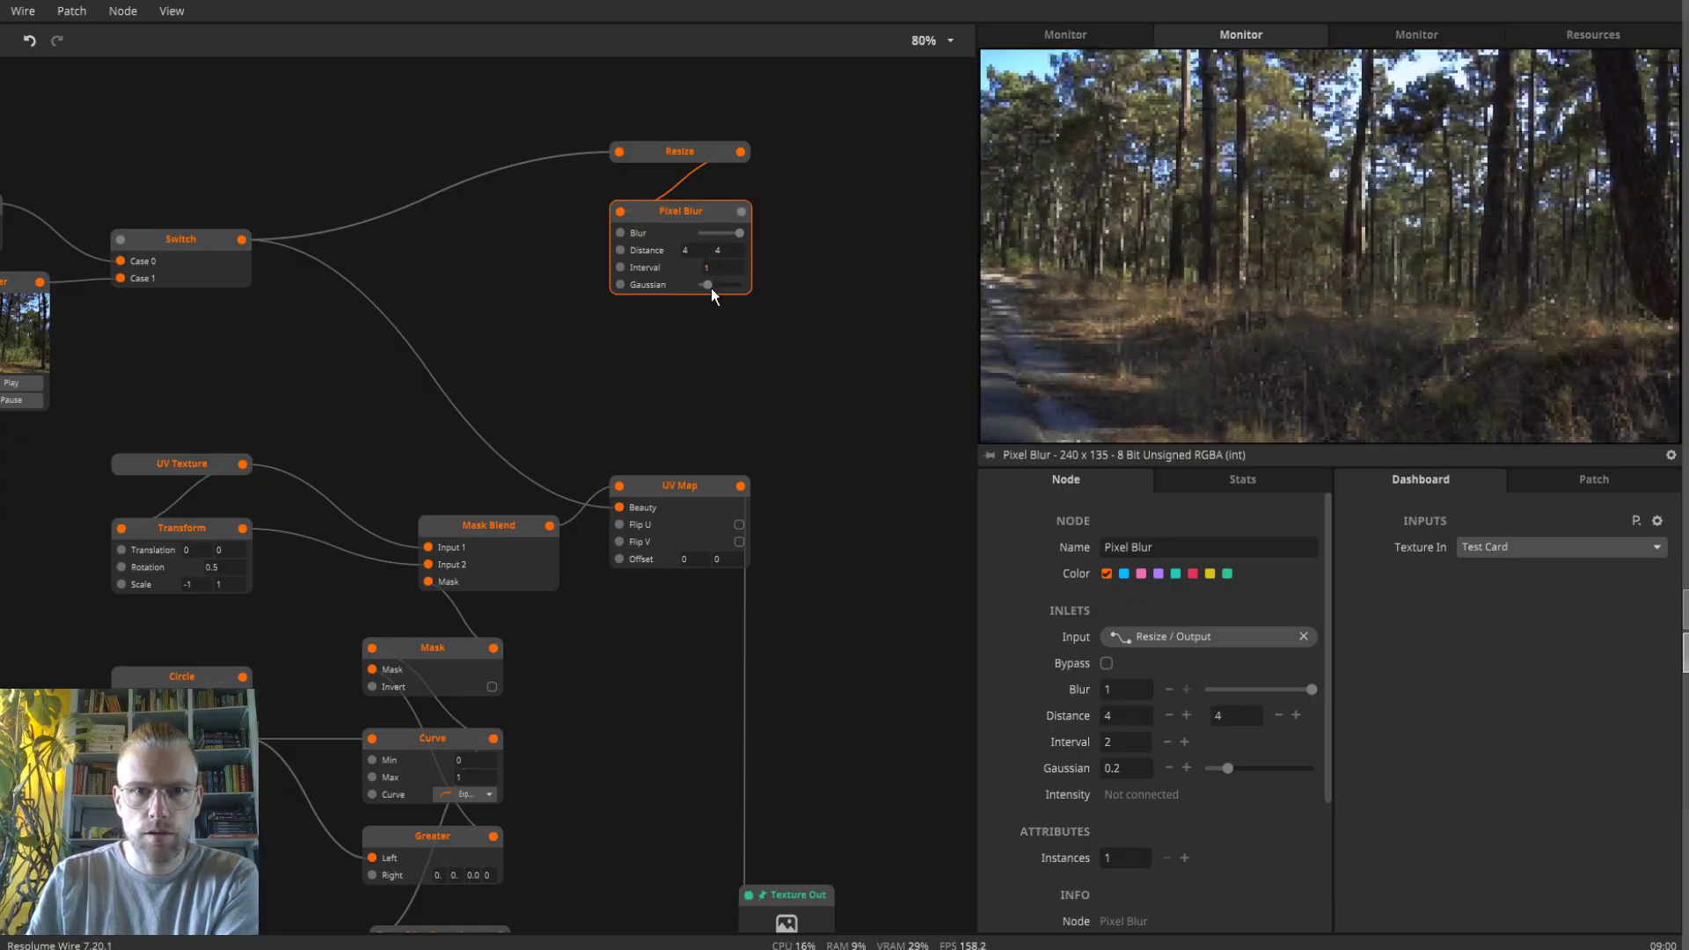
left_click_drag(712, 288, 791, 283)
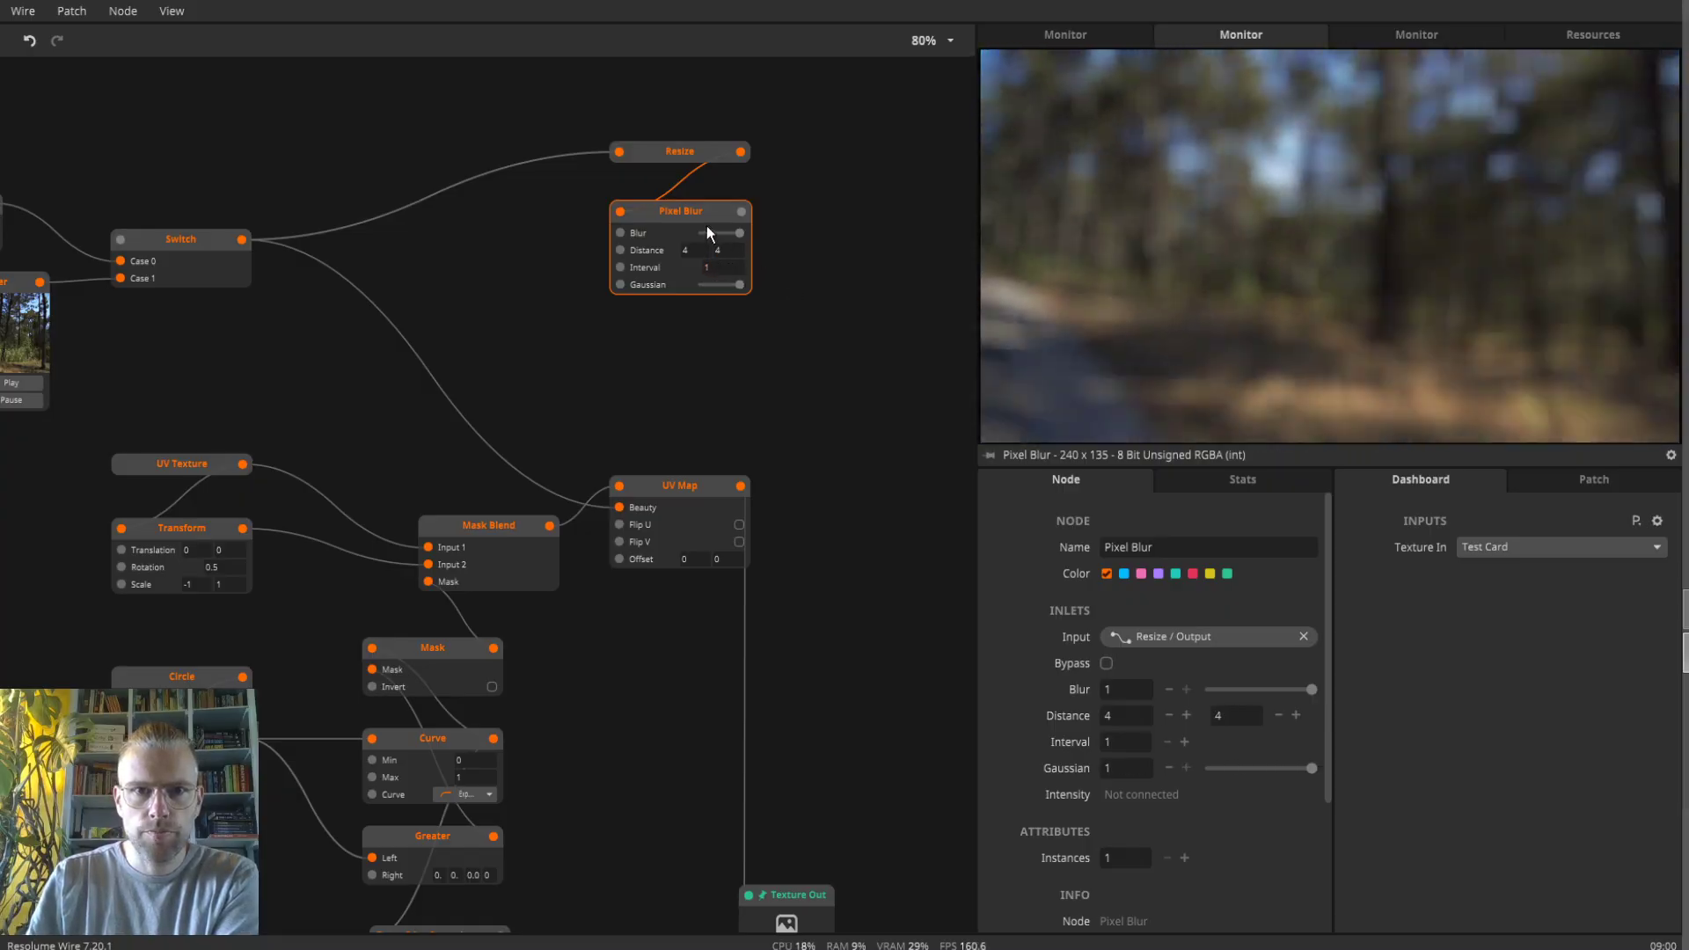
left_click_drag(689, 216, 688, 194)
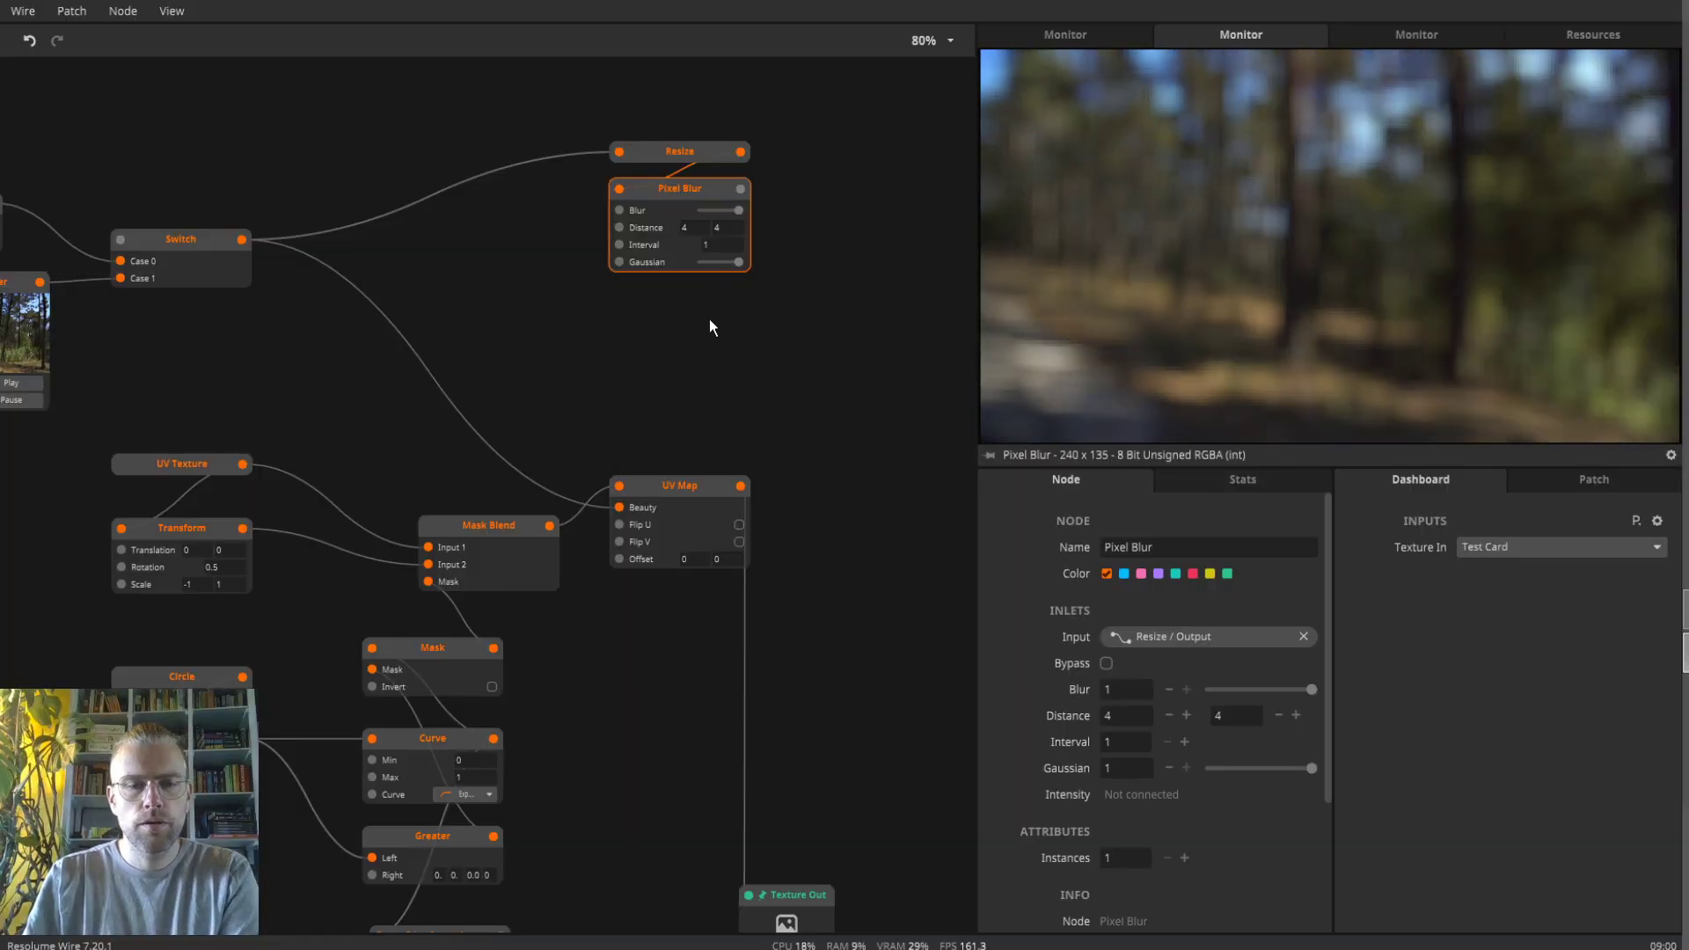
- Duplicate UV Map, and feed the copy's input from Mask Blend and its Beauty from Pixel Blur
scroll(686, 414, "right", 3)
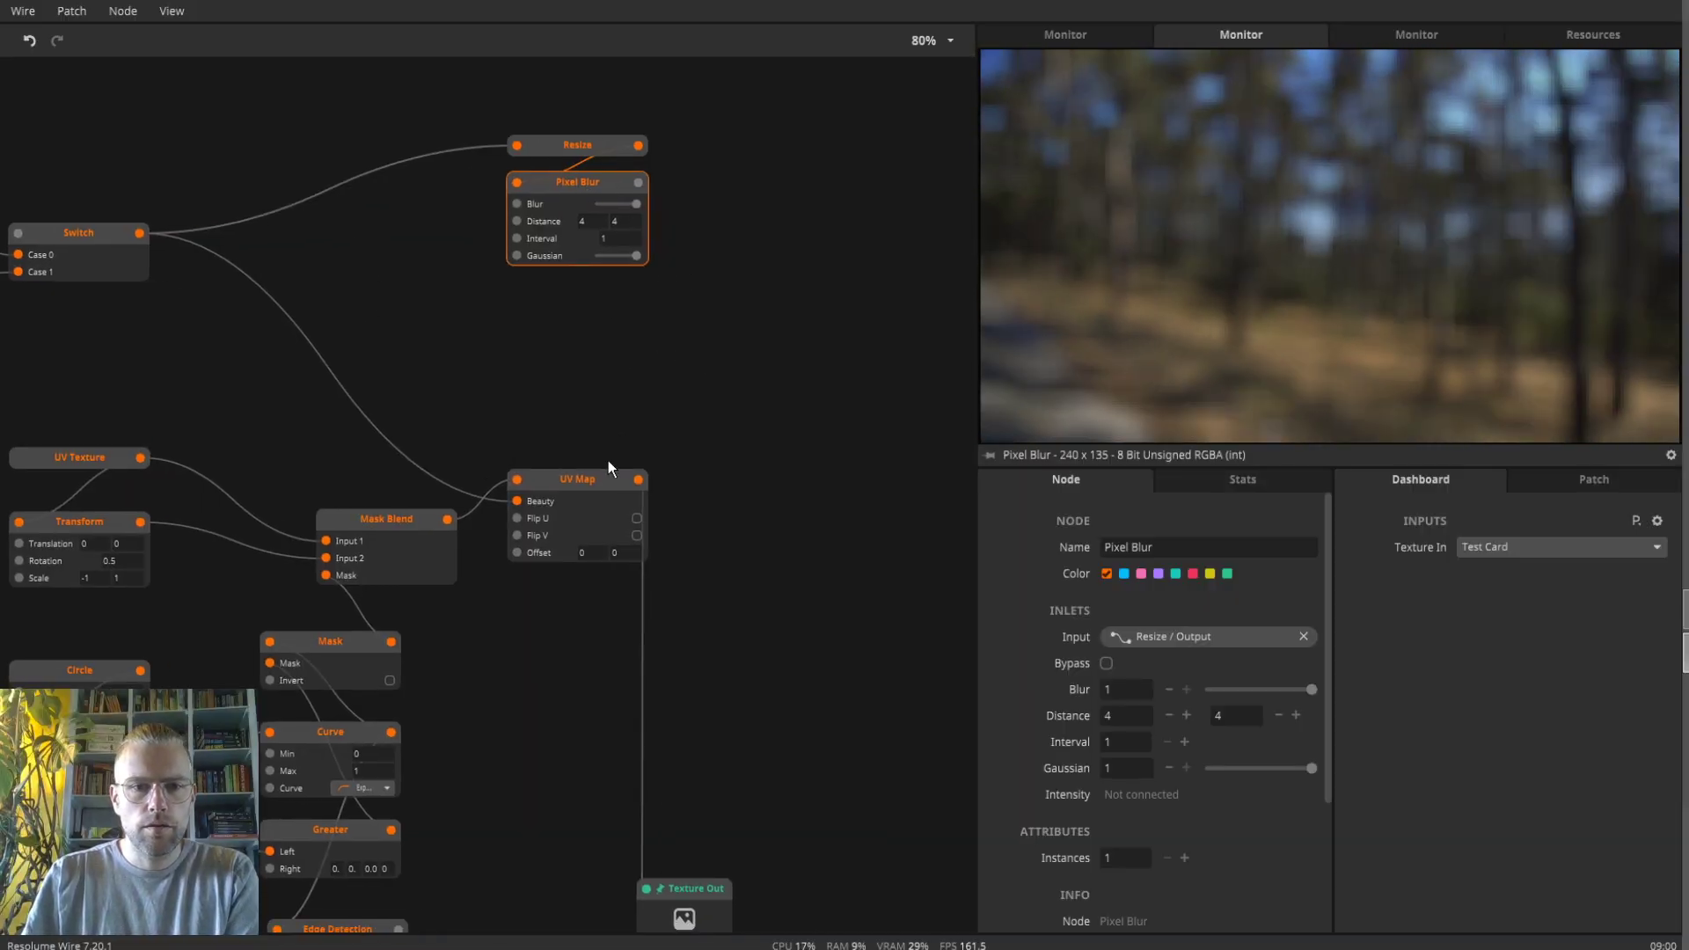
left_click(589, 484)
key("ctrl+d")
left_click_drag(750, 479, 773, 382)
left_click_drag(448, 520, 700, 386)
left_click_drag(639, 182, 744, 404)
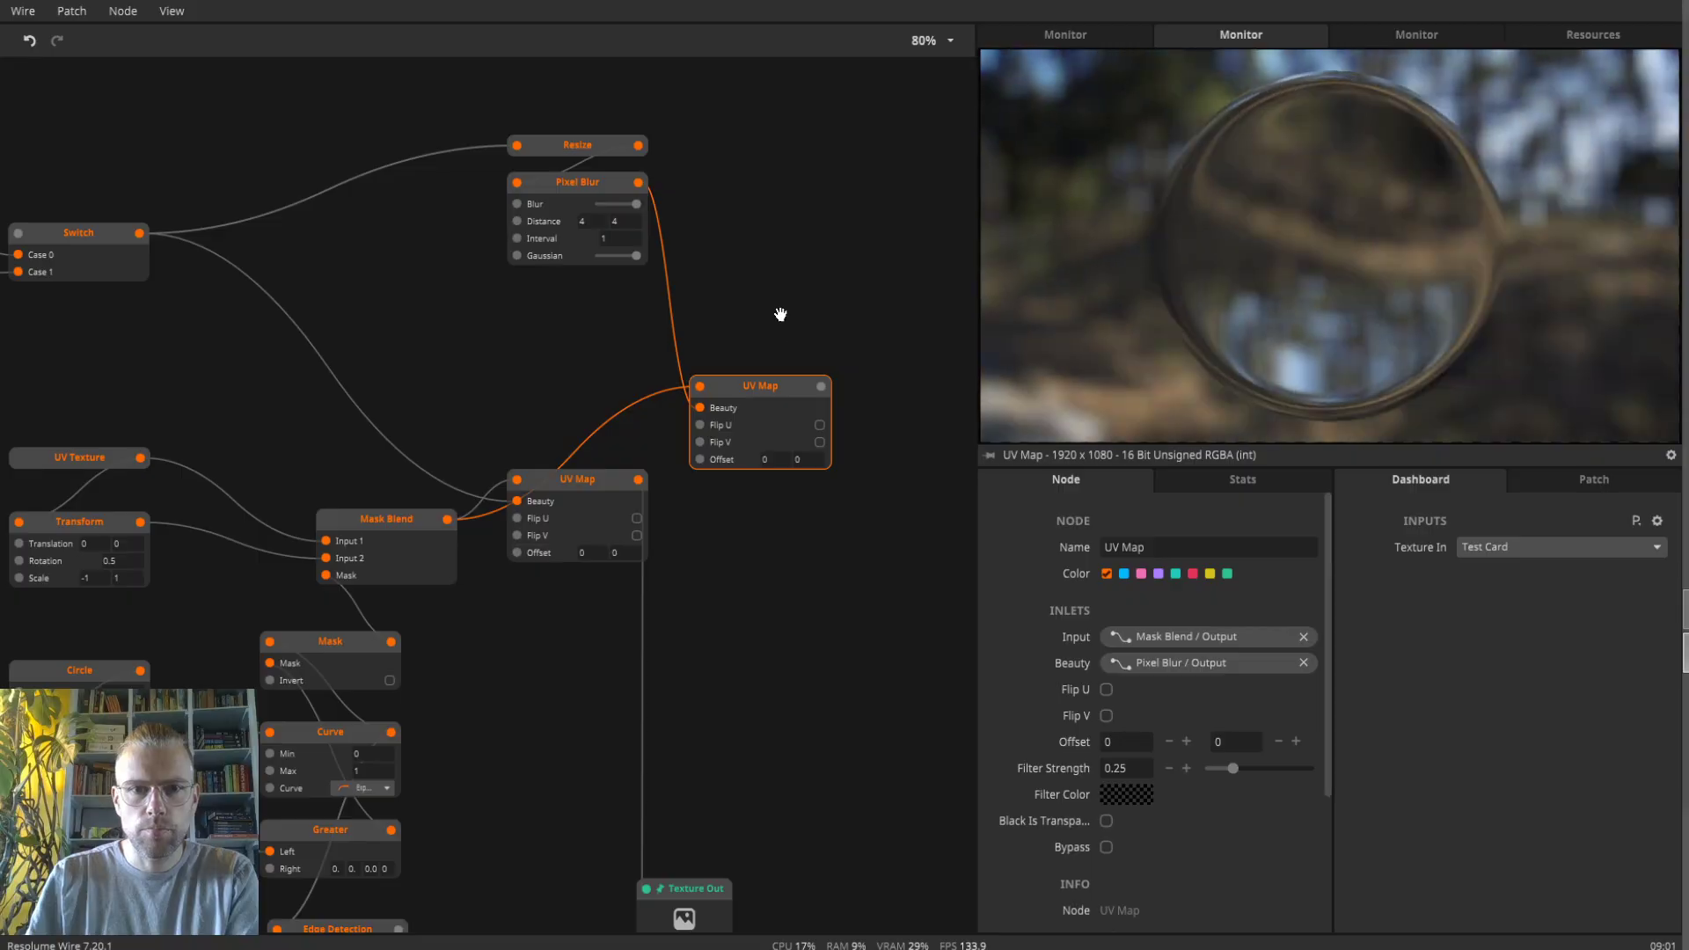
- Align Resize and Pixel Blur above the duplicated UV Map, and preview that UV Map
left_click_drag(781, 317, 754, 264)
left_click_drag(516, 259, 713, 87)
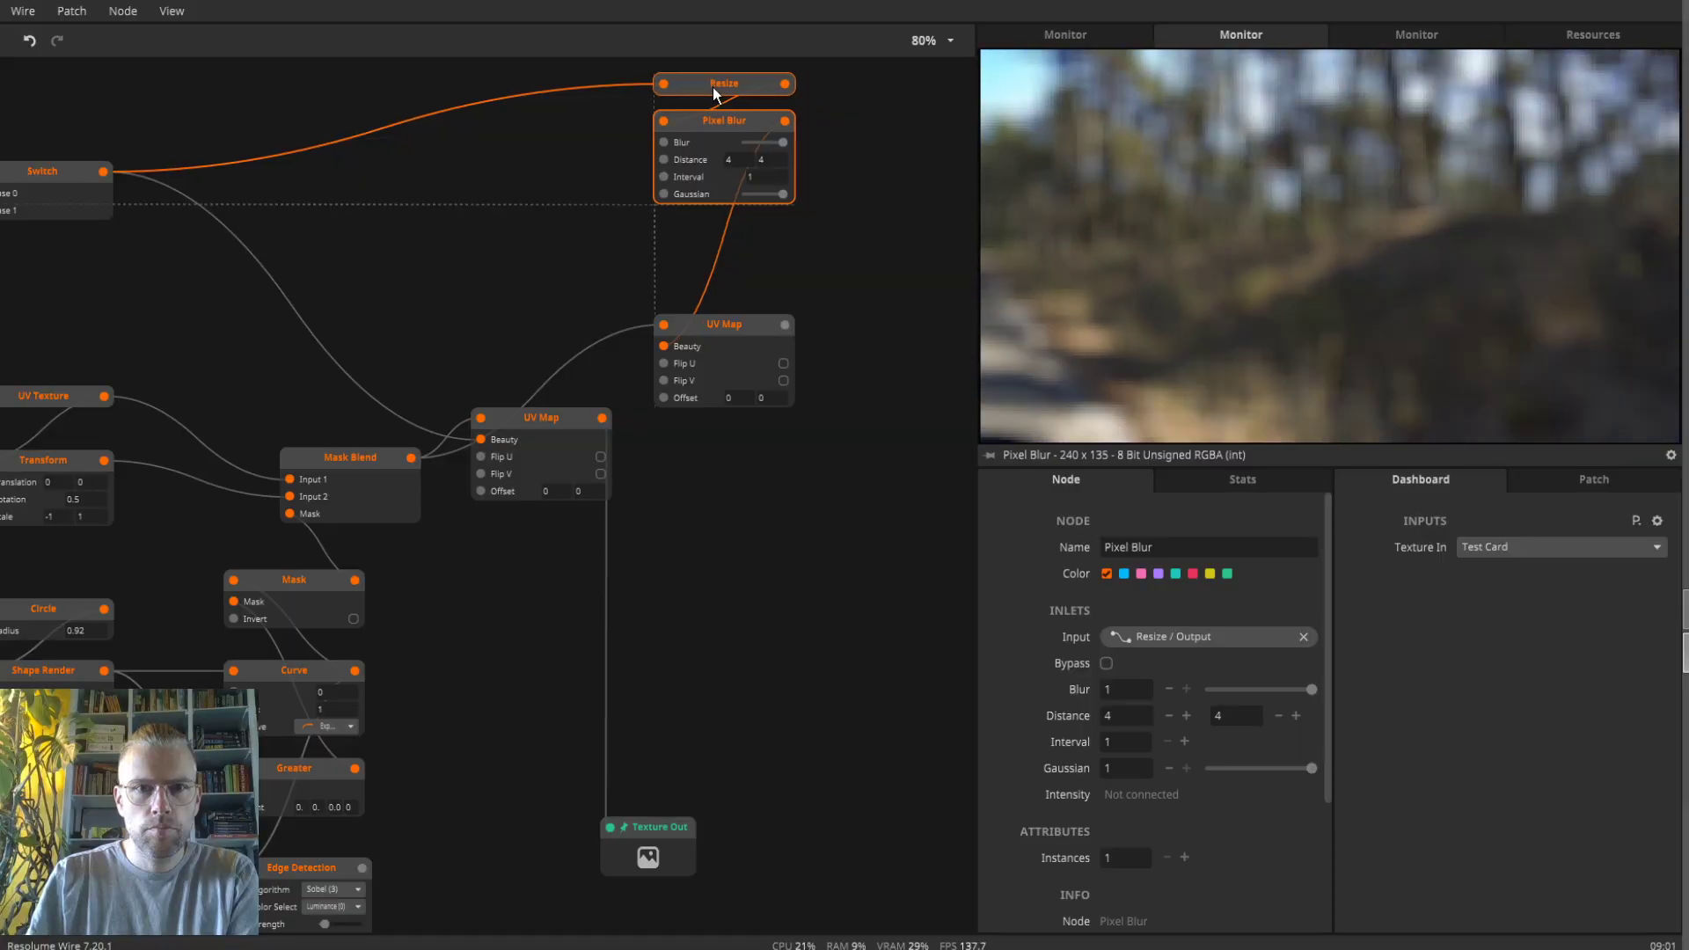
left_click(735, 327)
left_click_drag(766, 525, 783, 506)
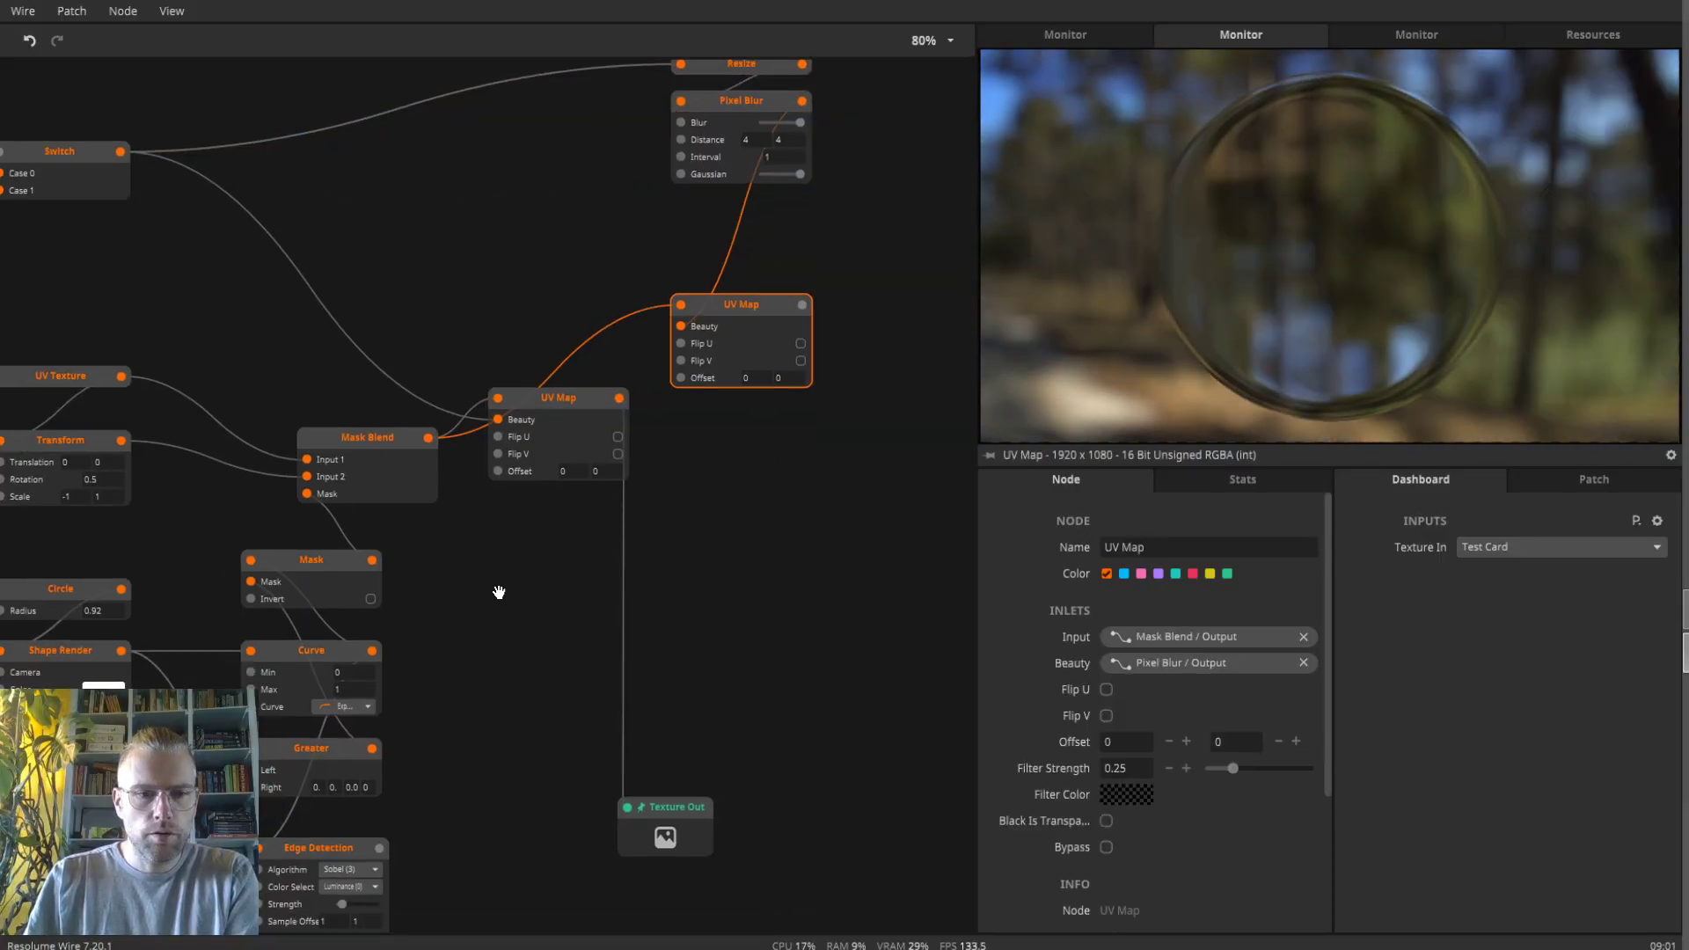
- Compare the previews of the Shape Render and Curve nodes
left_click_drag(498, 592, 517, 544)
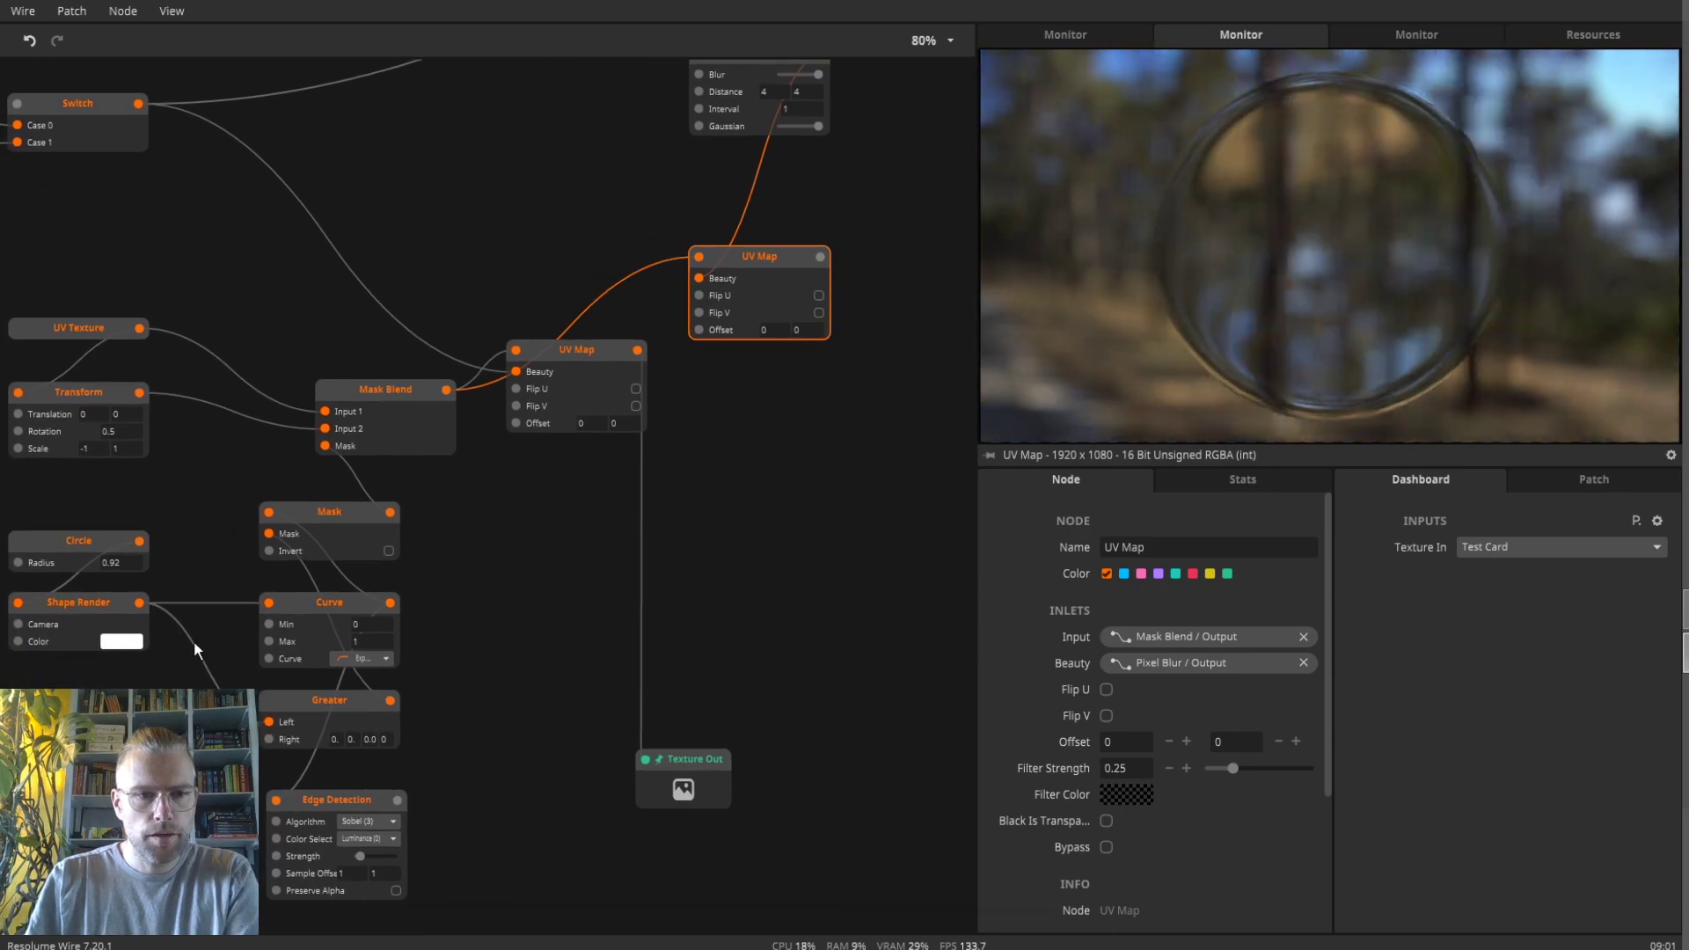
left_click(92, 600)
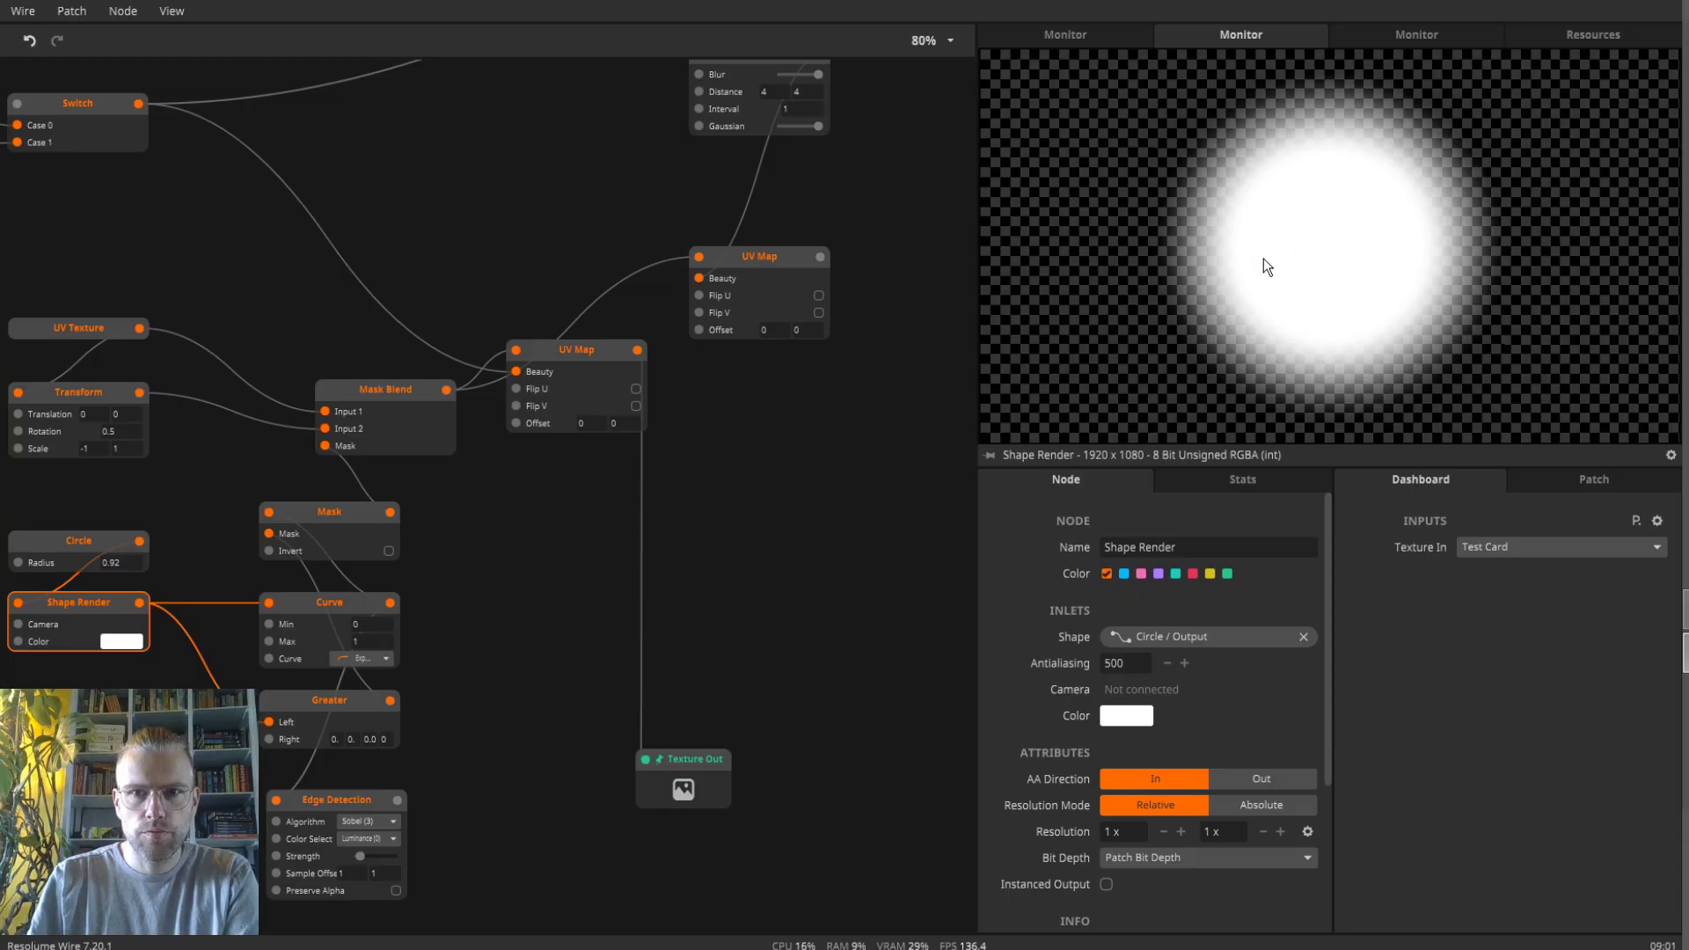
left_click_drag(605, 599, 655, 472)
left_click(382, 486)
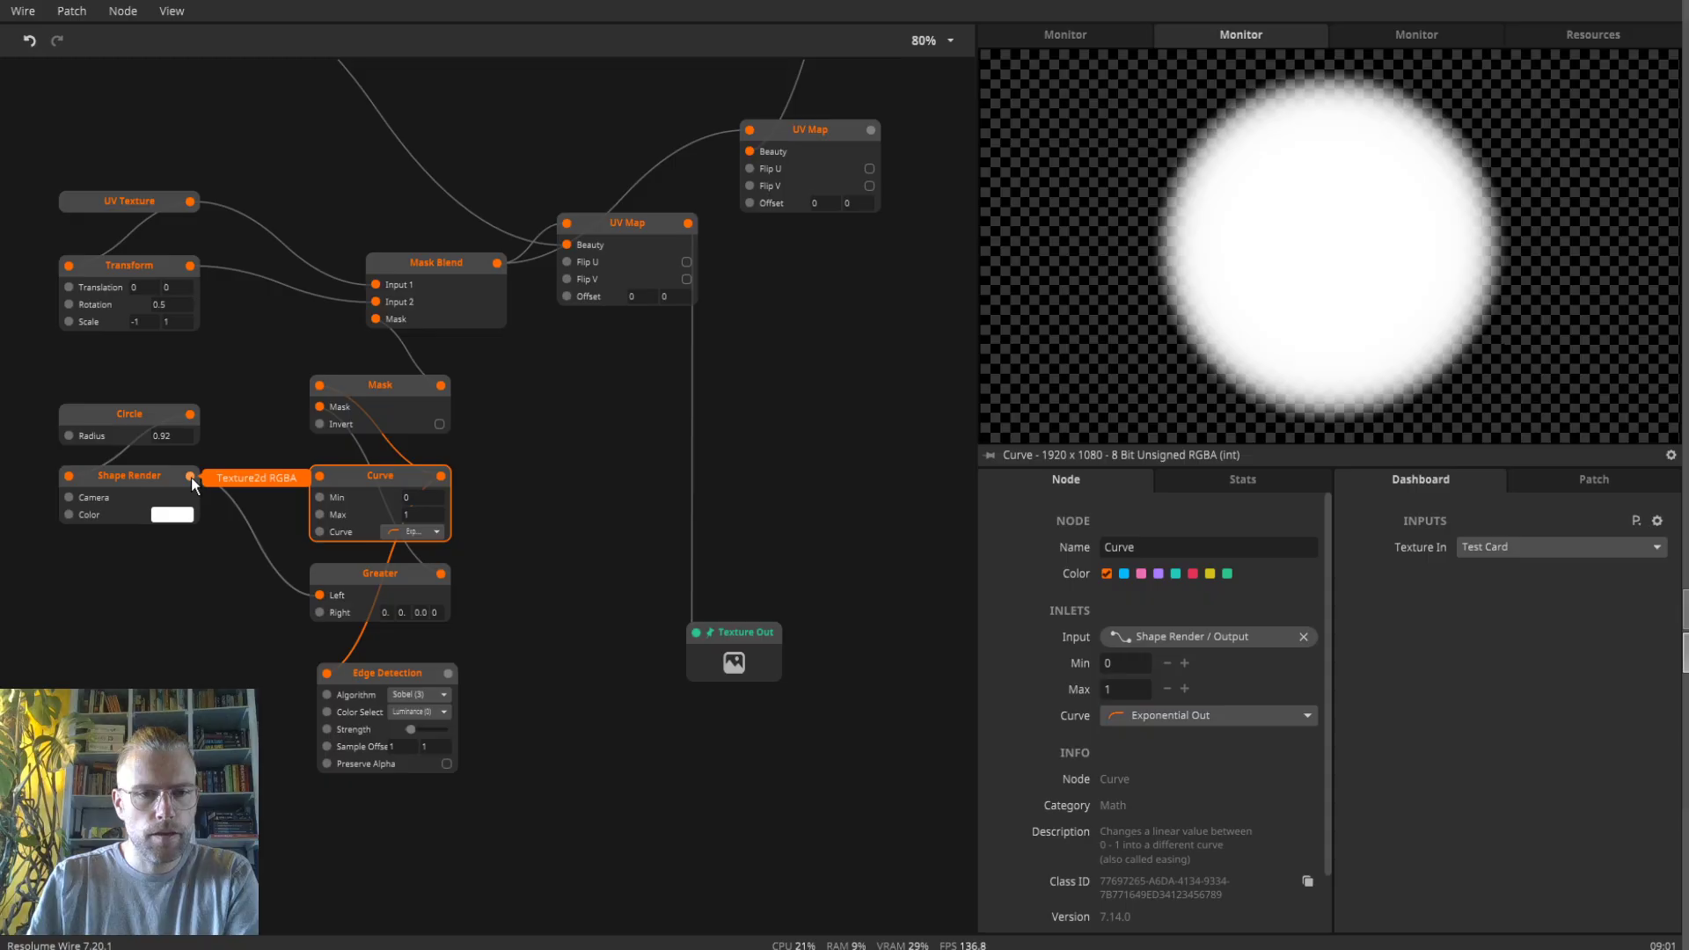
- Add an Invert RGB node fed by Shape Render's output, and place it below Shape Render
left_click_drag(192, 477, 551, 519)
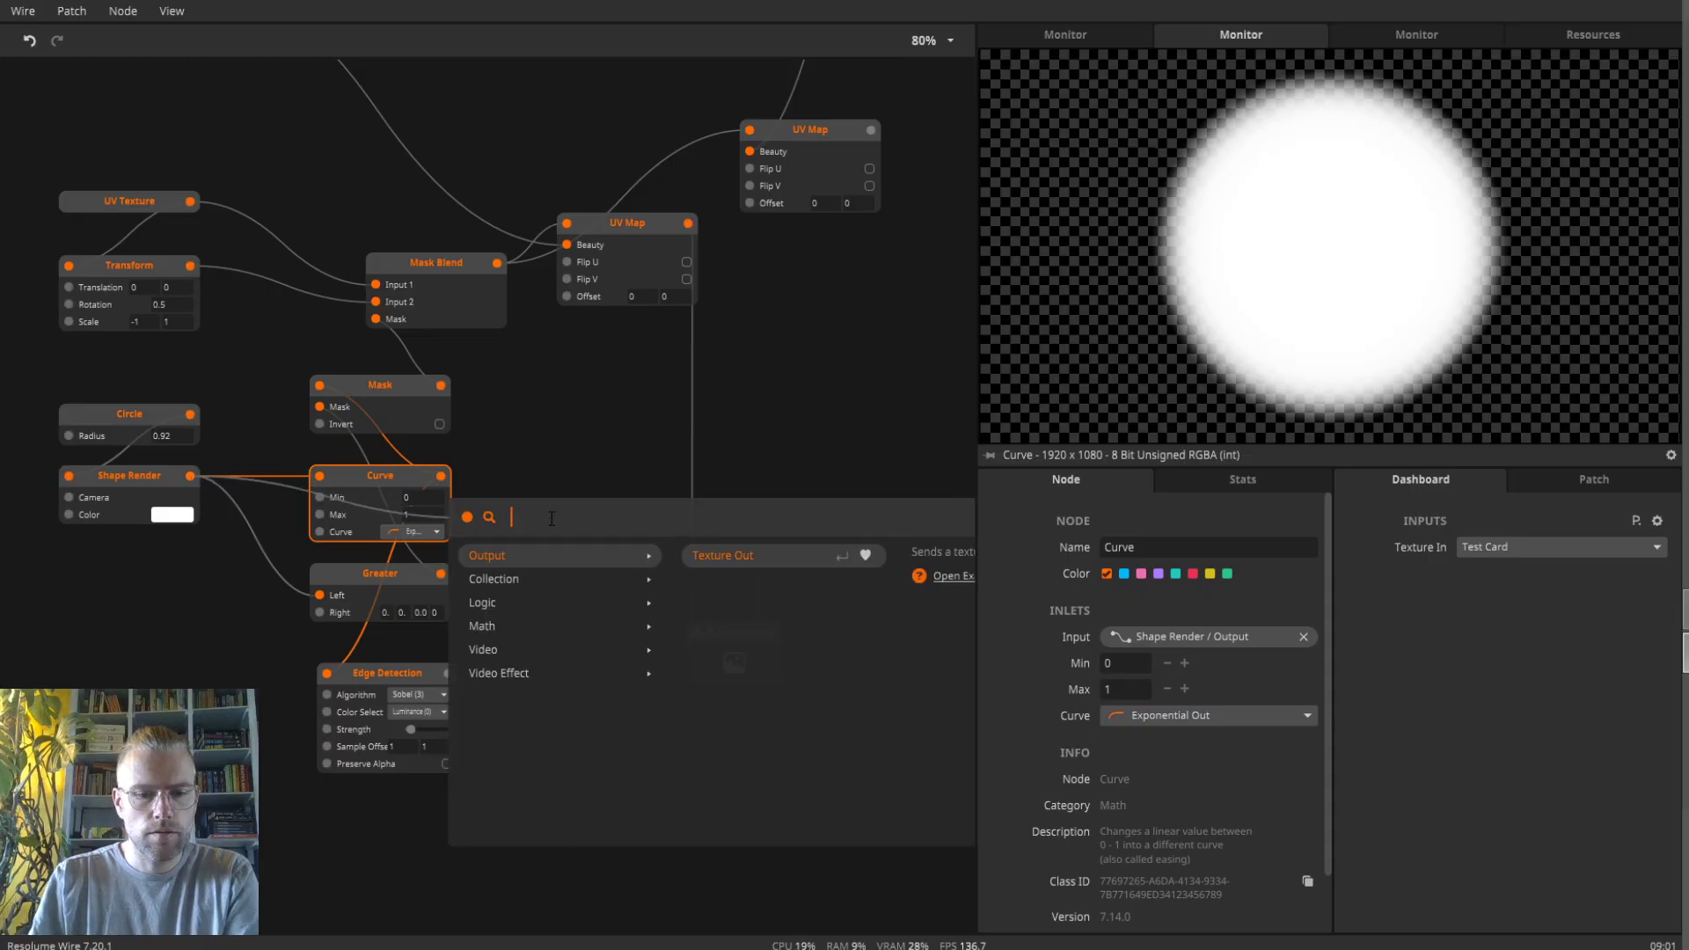
type("inv")
key("Return")
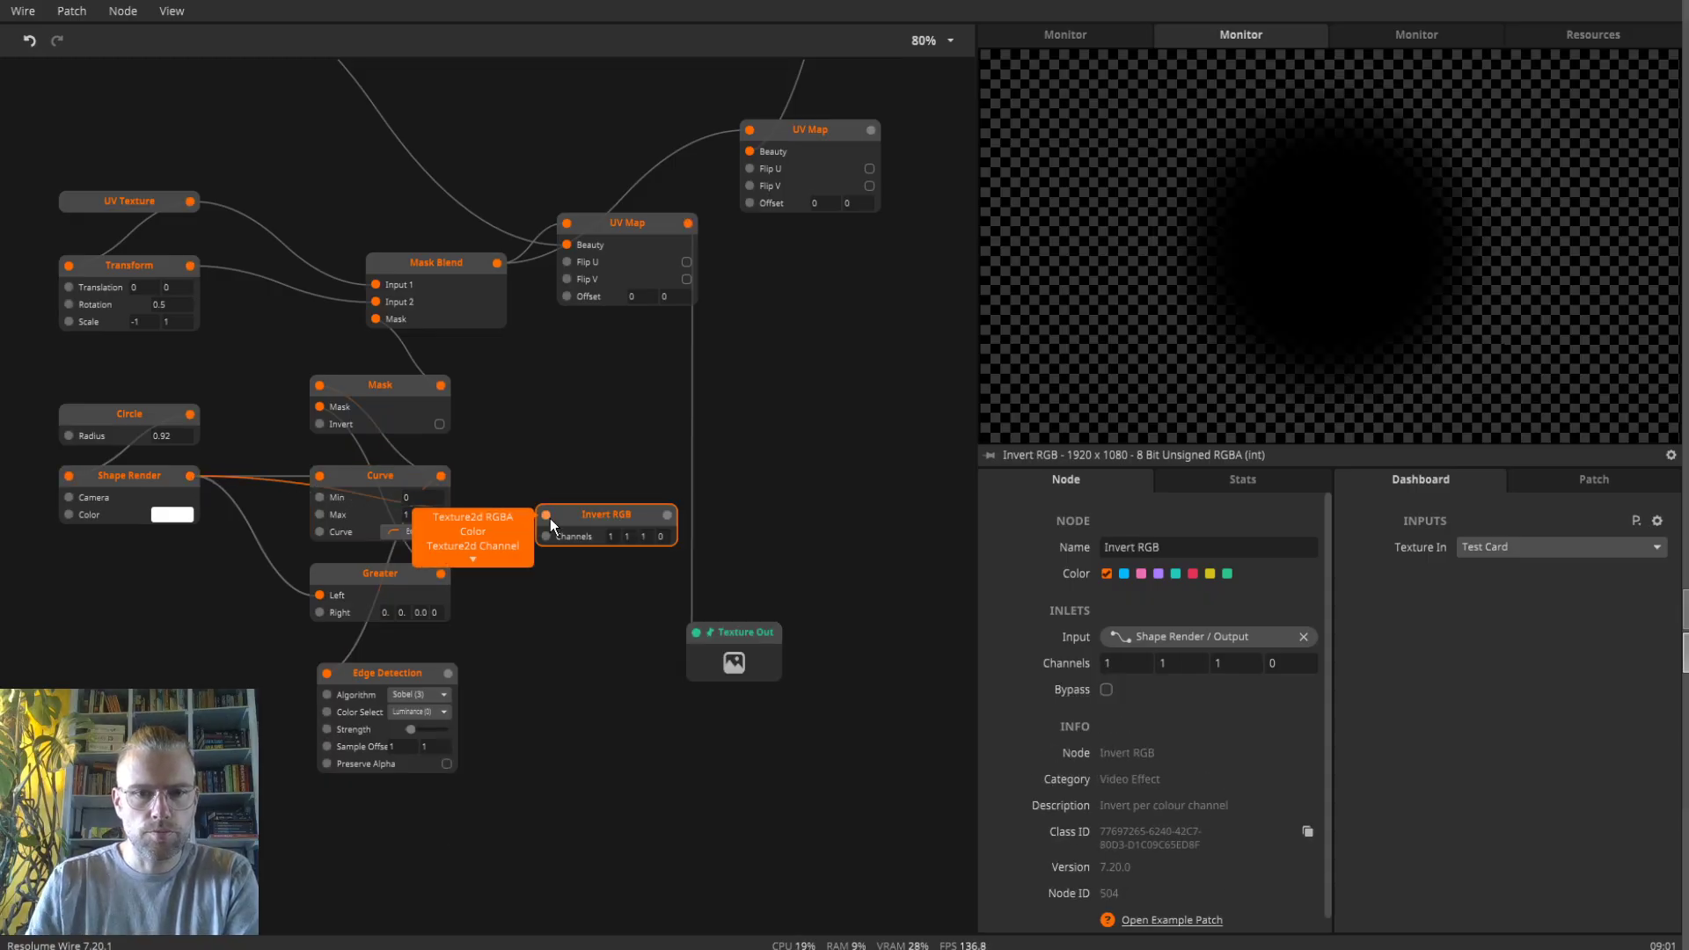
left_click_drag(611, 517, 135, 614)
left_click_drag(201, 709, 382, 643)
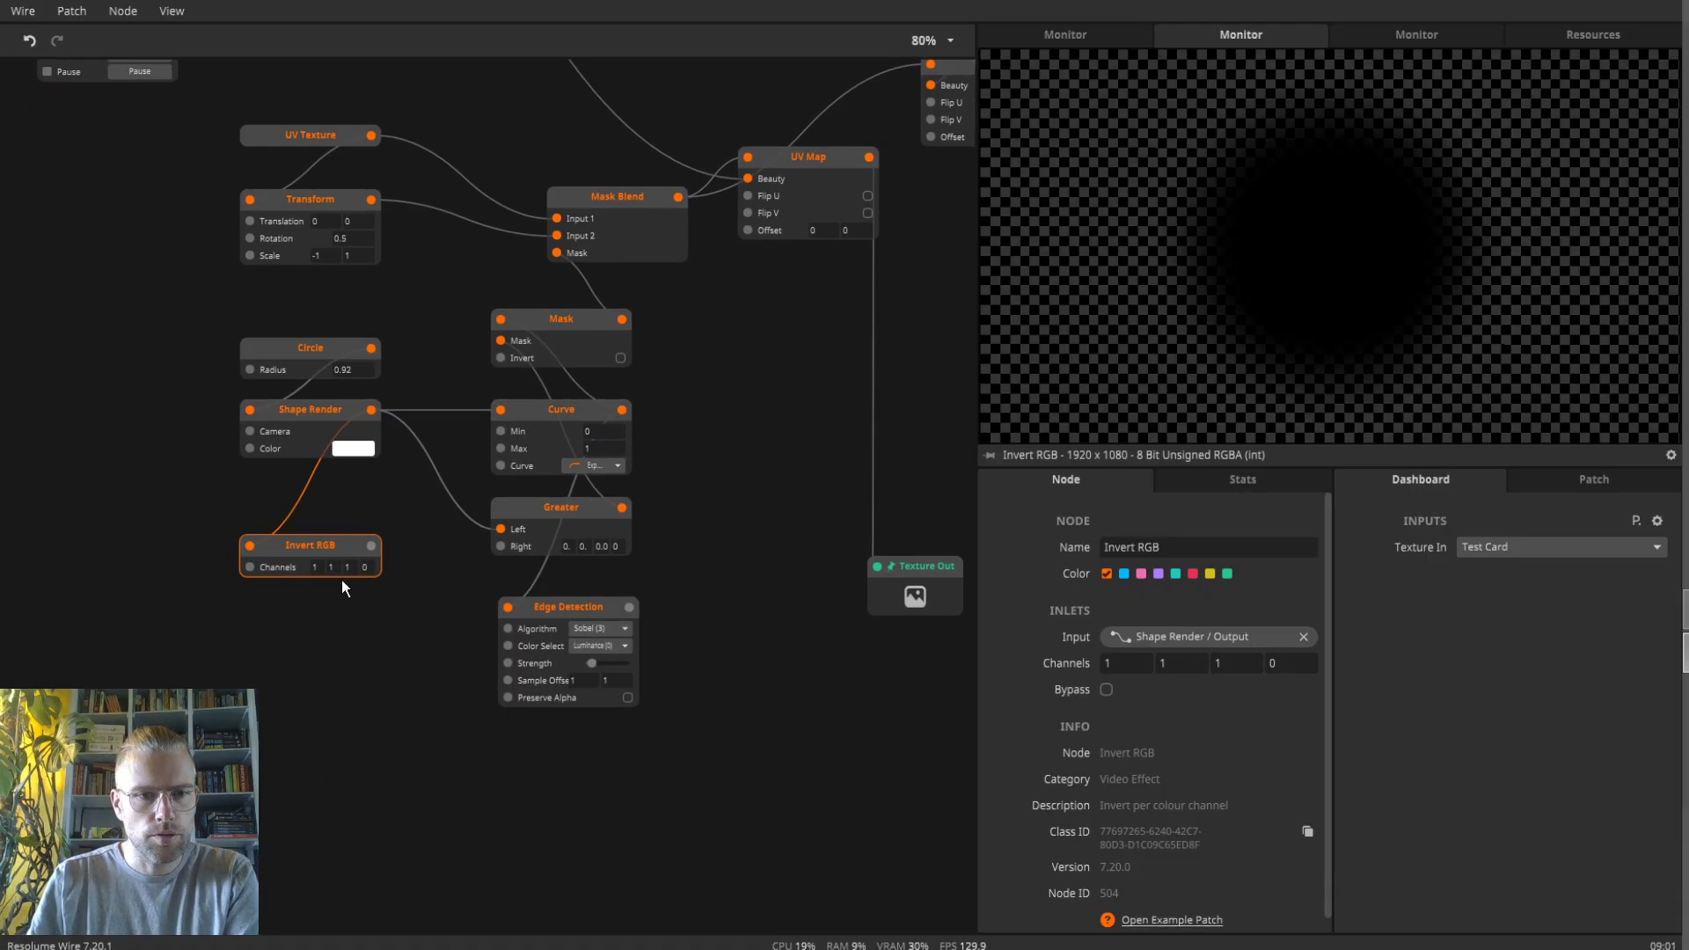
- Insert an Add node into the wire between Shape Render and Invert RGB, and move Invert RGB below it
double_click(290, 510)
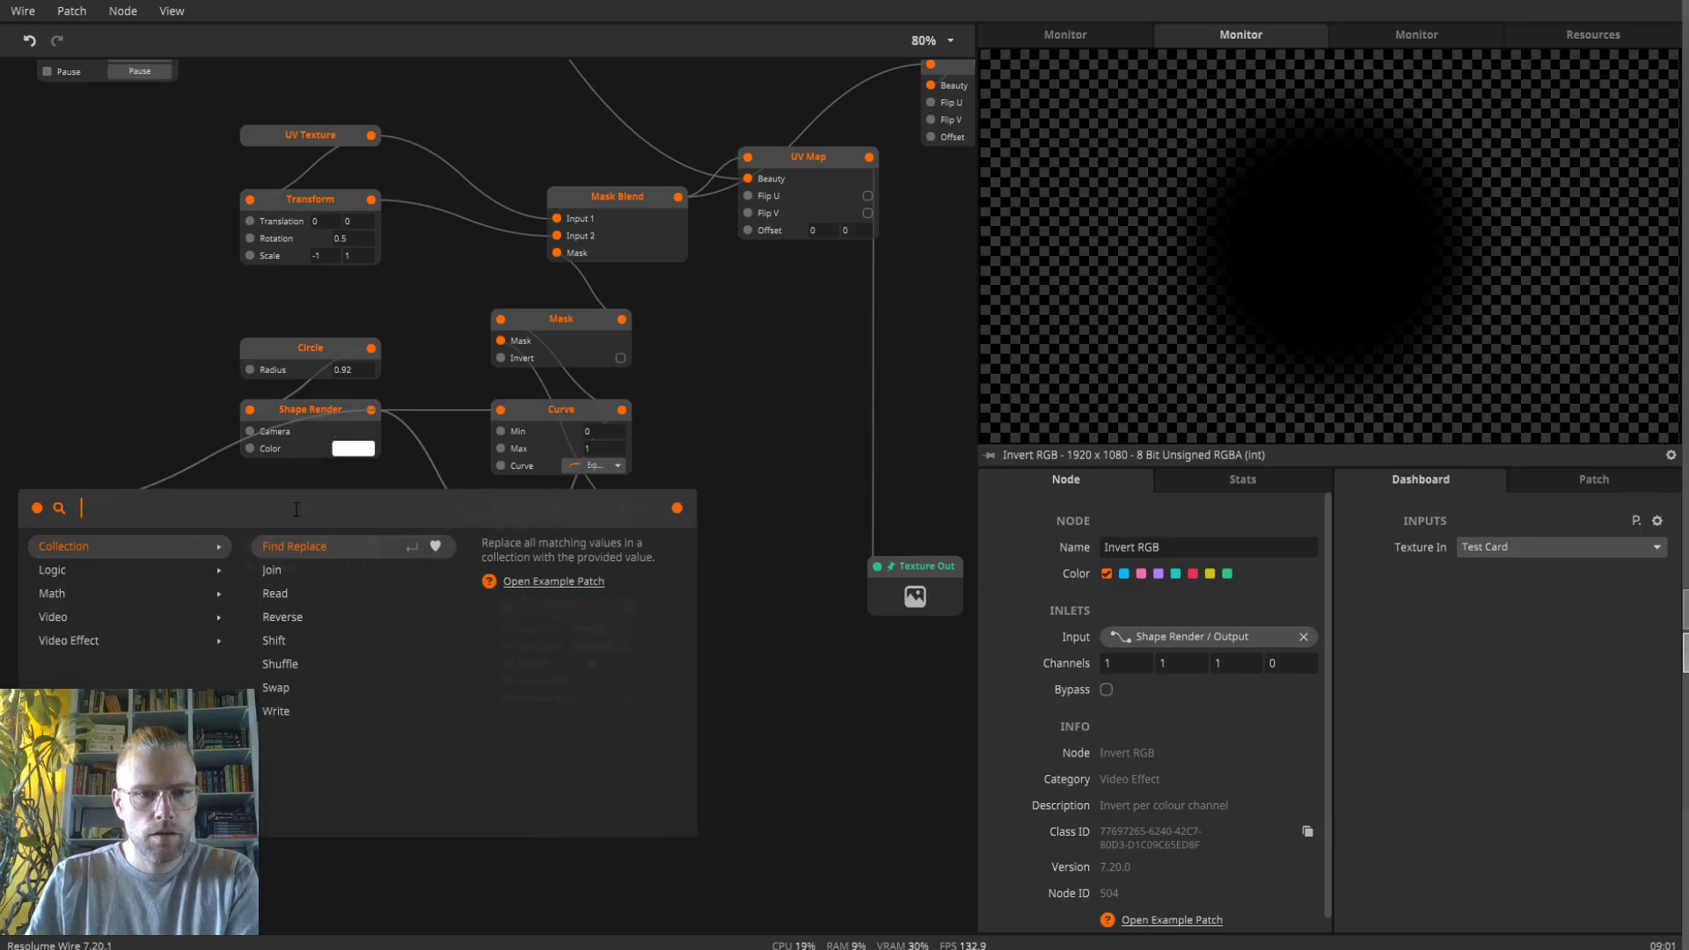
type("ad")
key("Return")
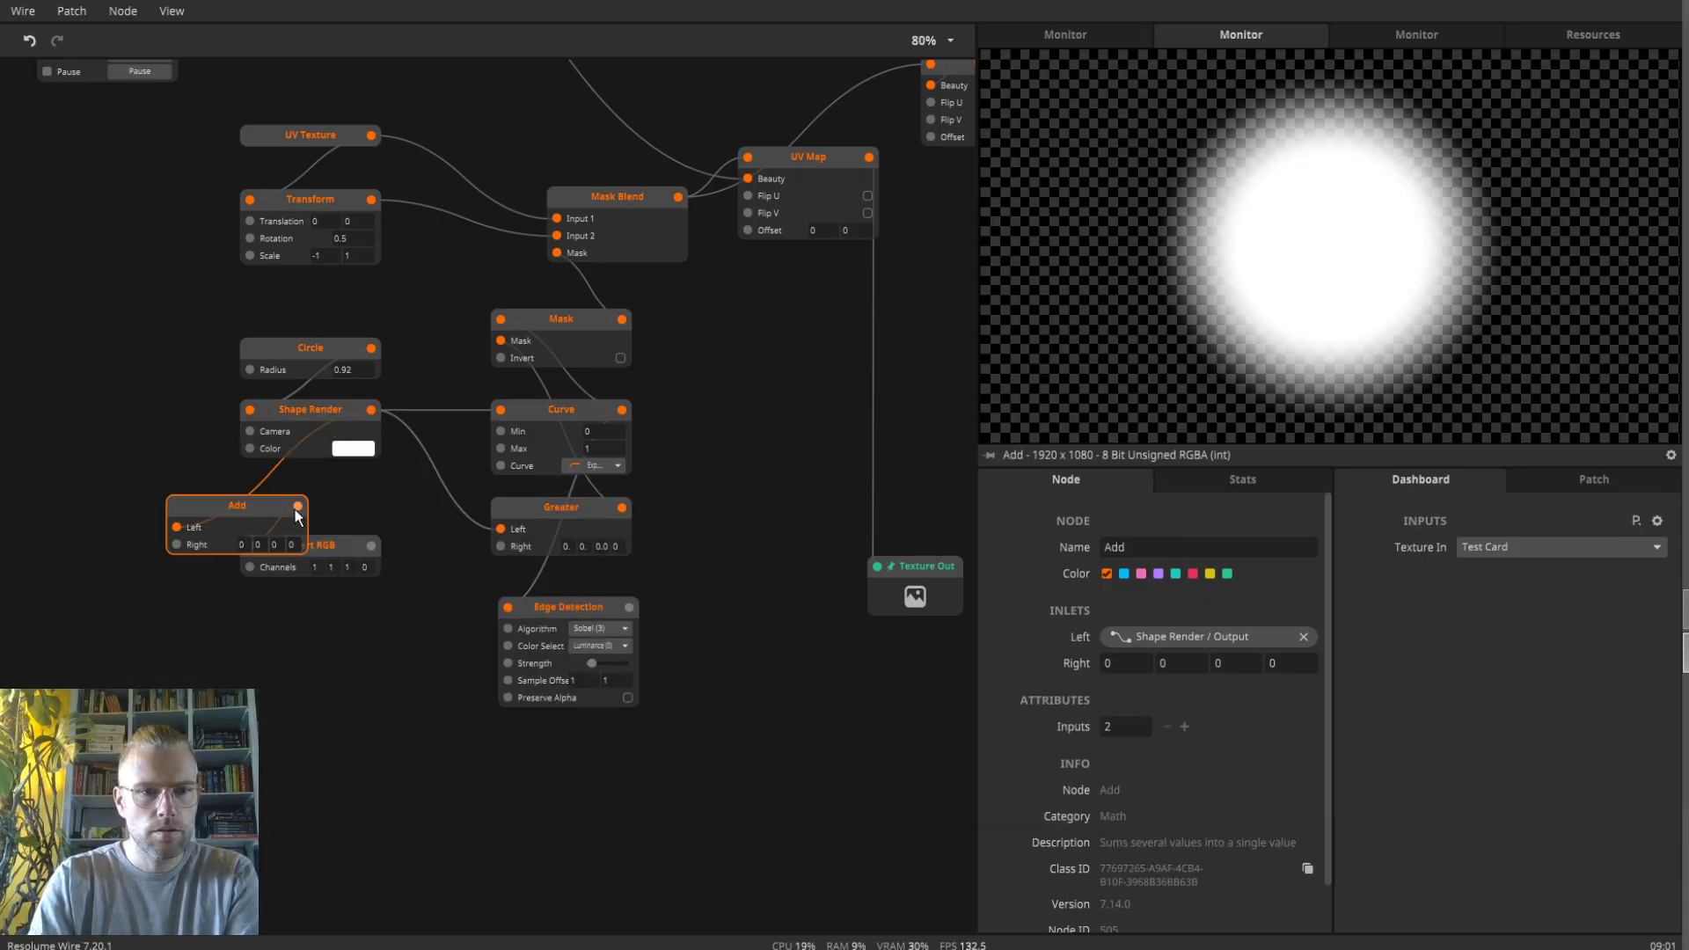
left_click_drag(294, 509, 340, 593)
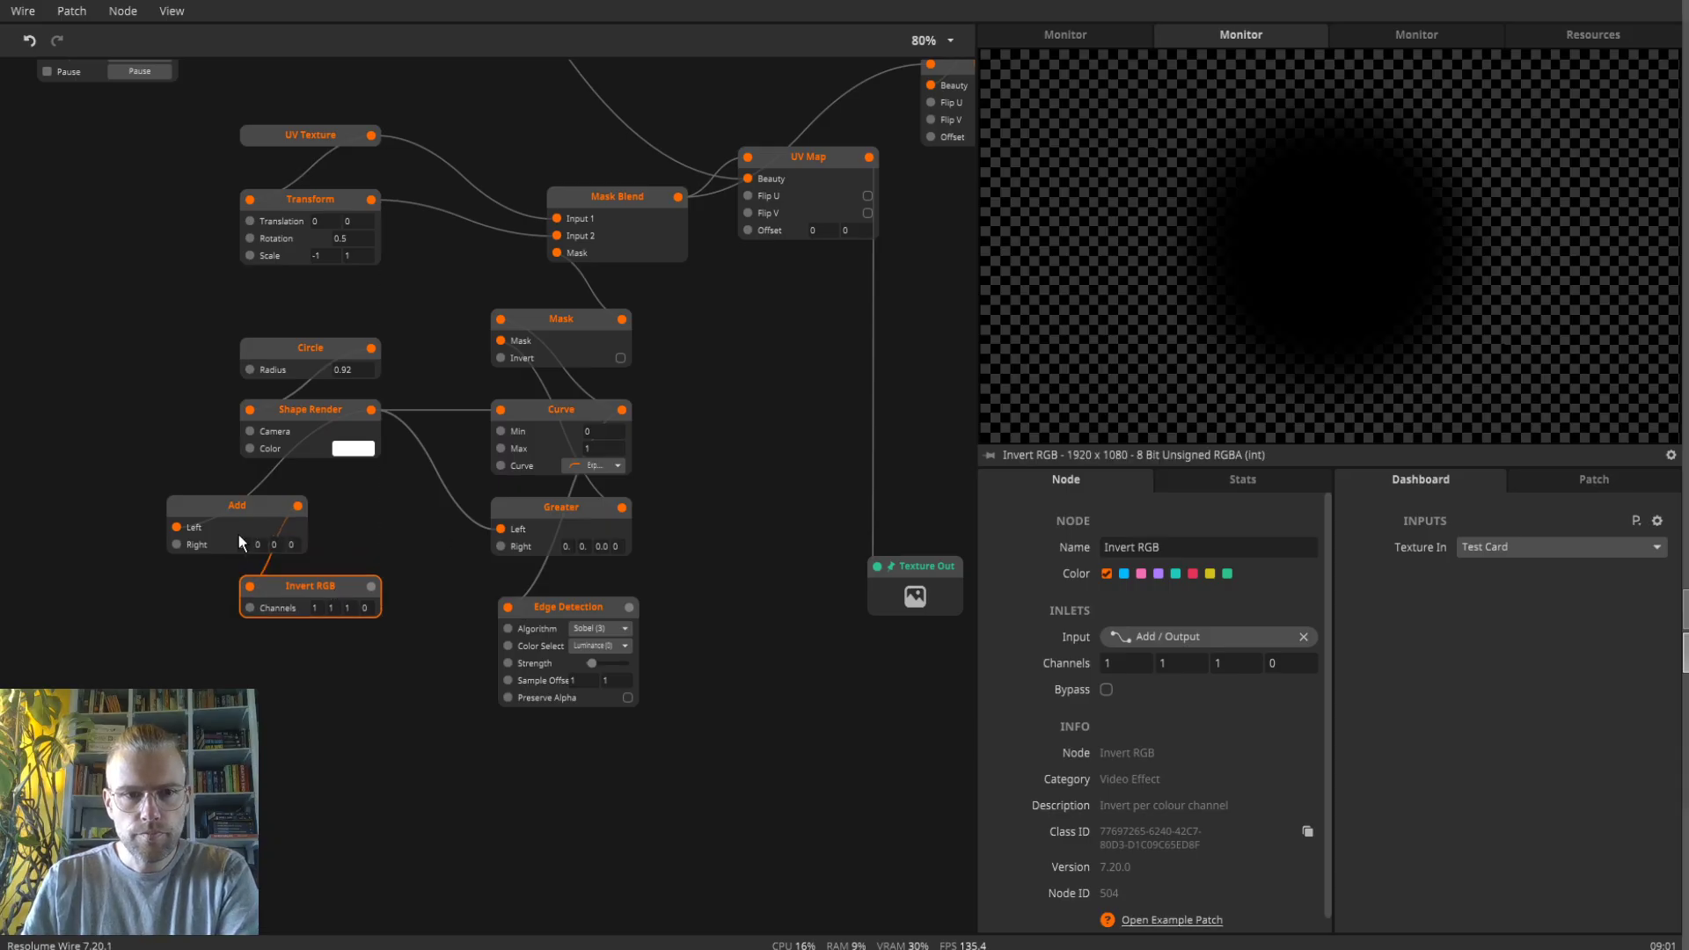
- Set the Add node's Right values to 0, 0, 0, 1, and align it between Shape Render and Invert RGB
left_click(300, 419)
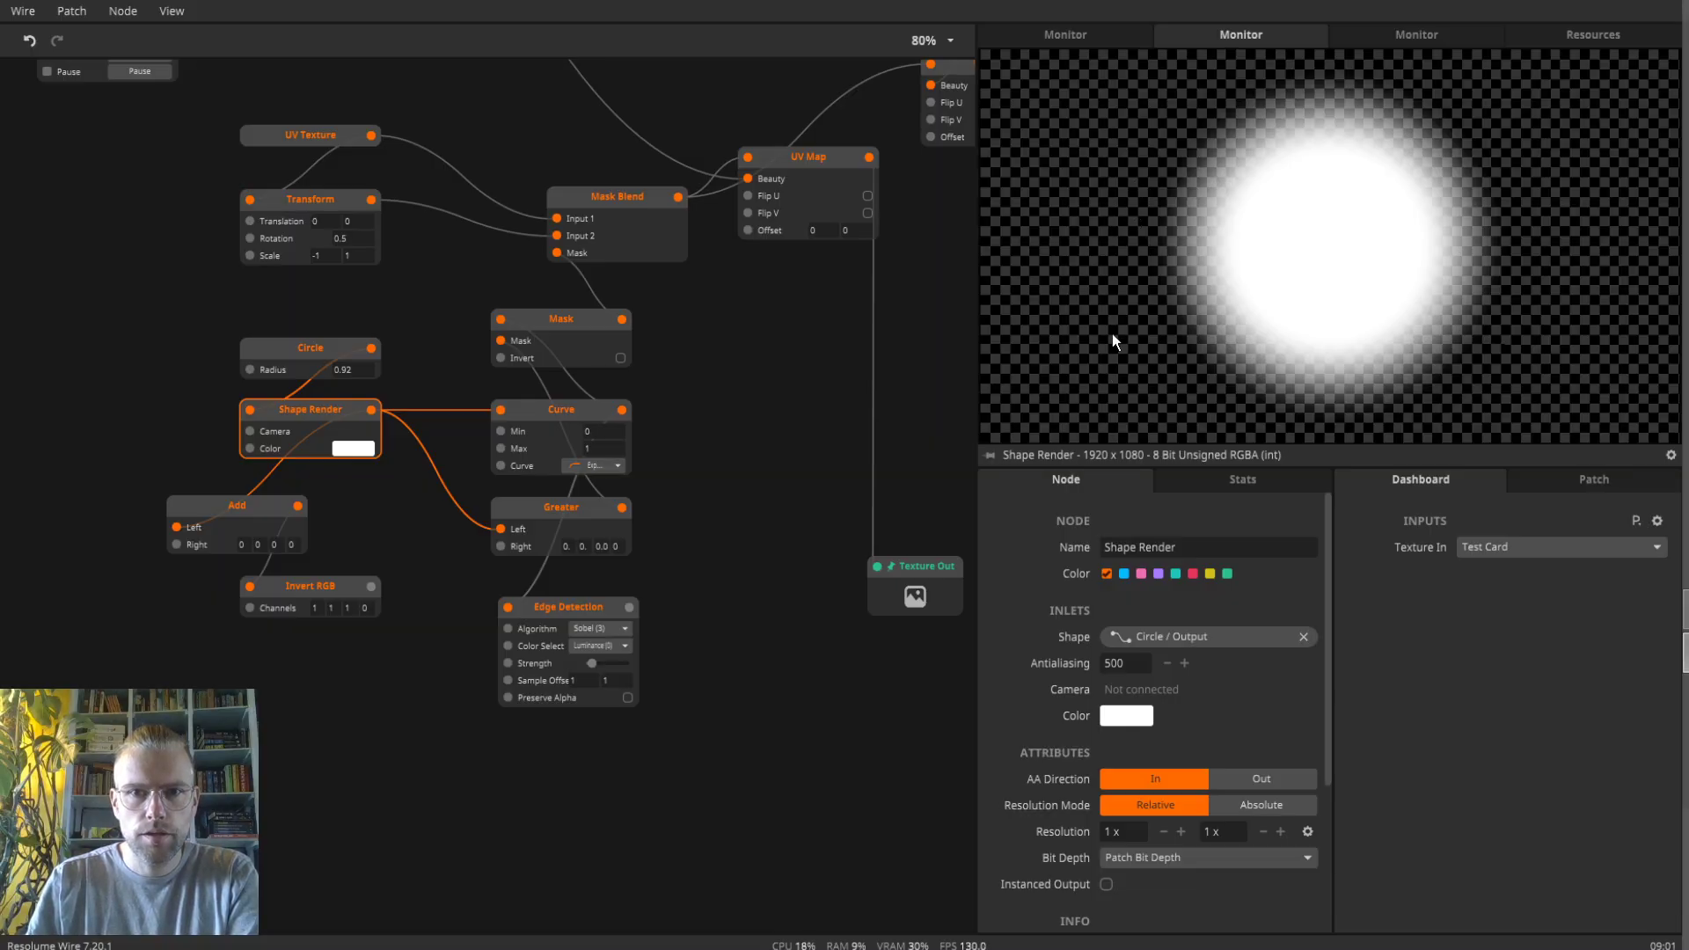
left_click_drag(257, 505, 307, 485)
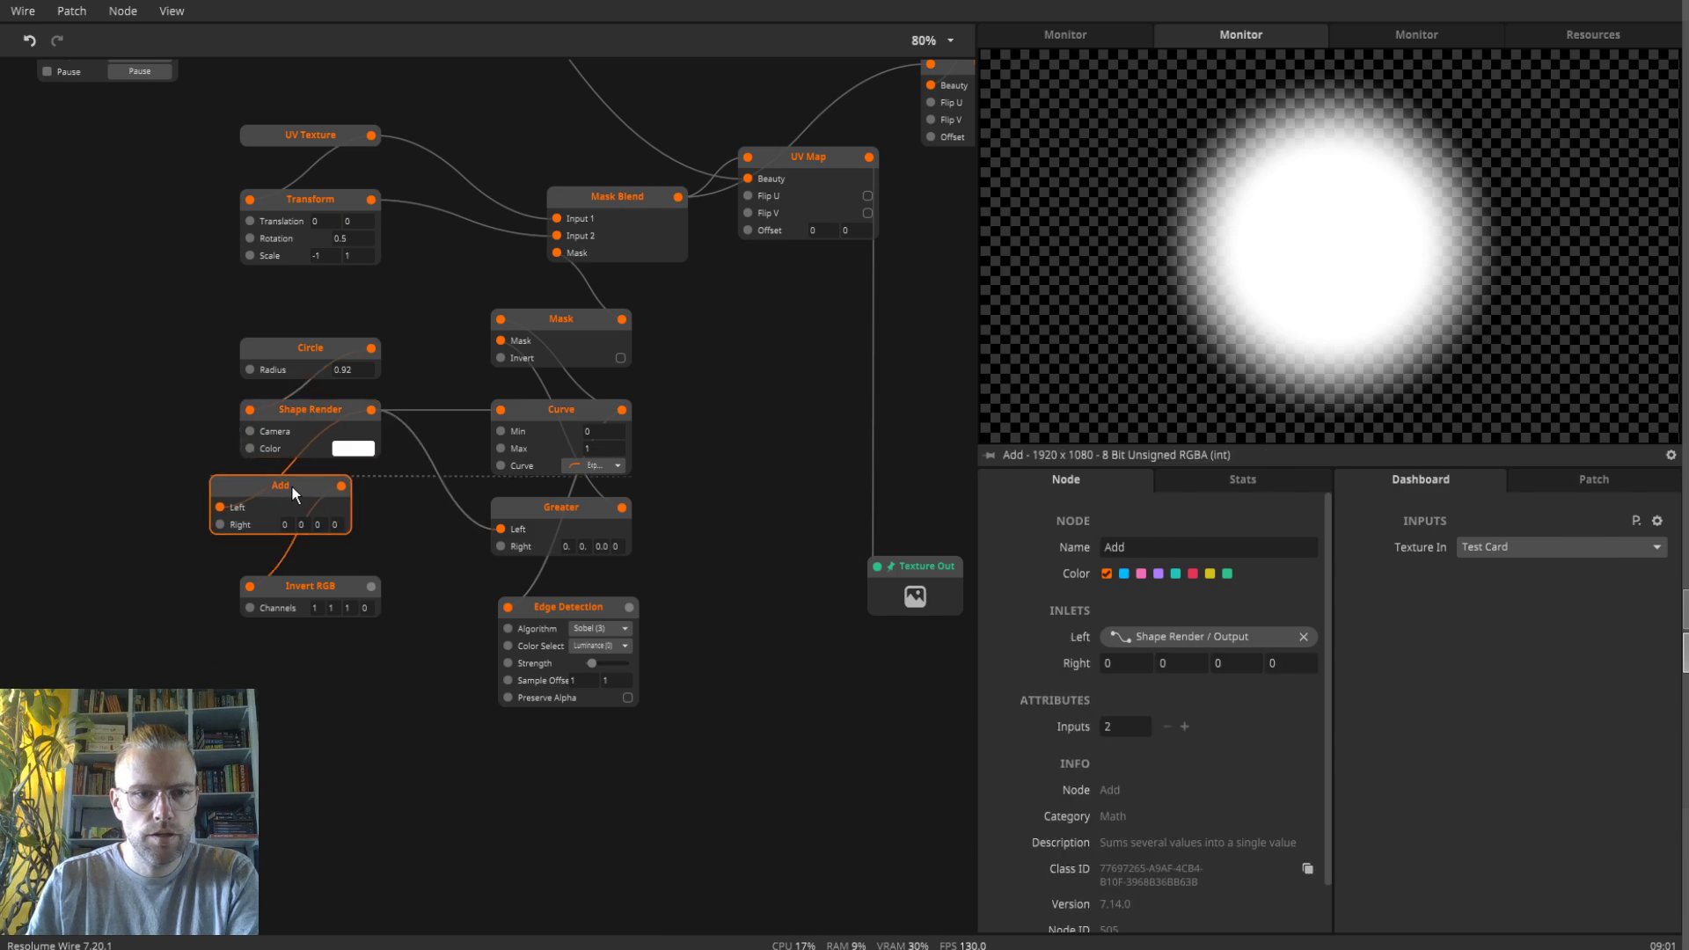
type("1")
key("Return")
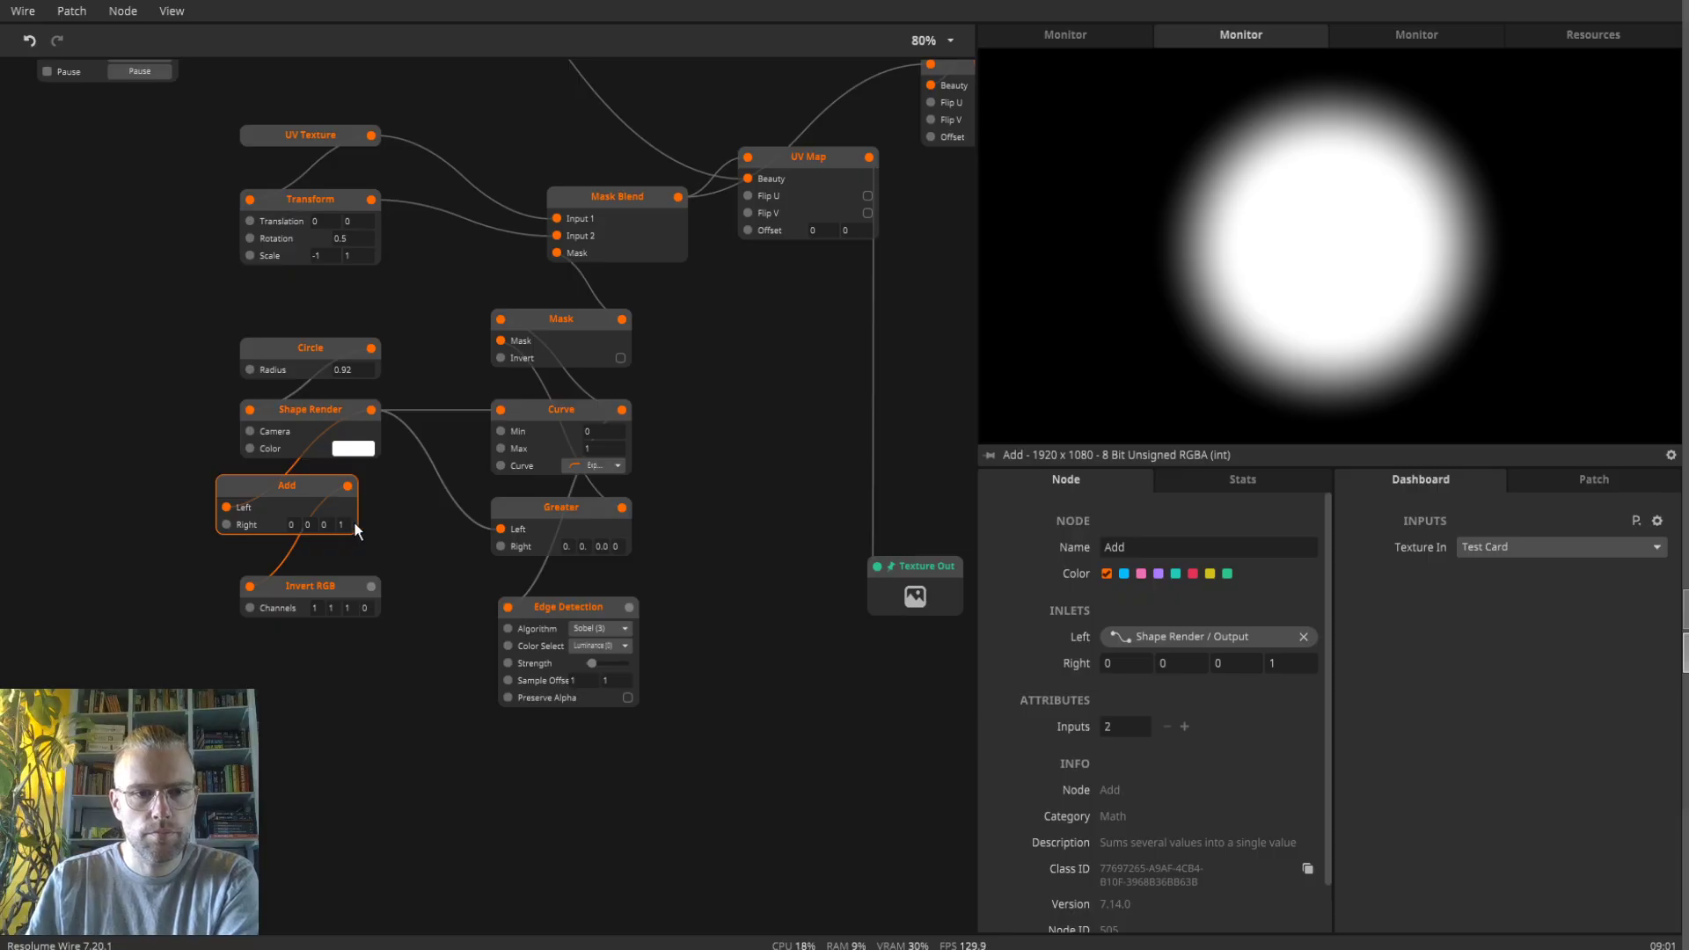
left_click_drag(303, 488, 326, 491)
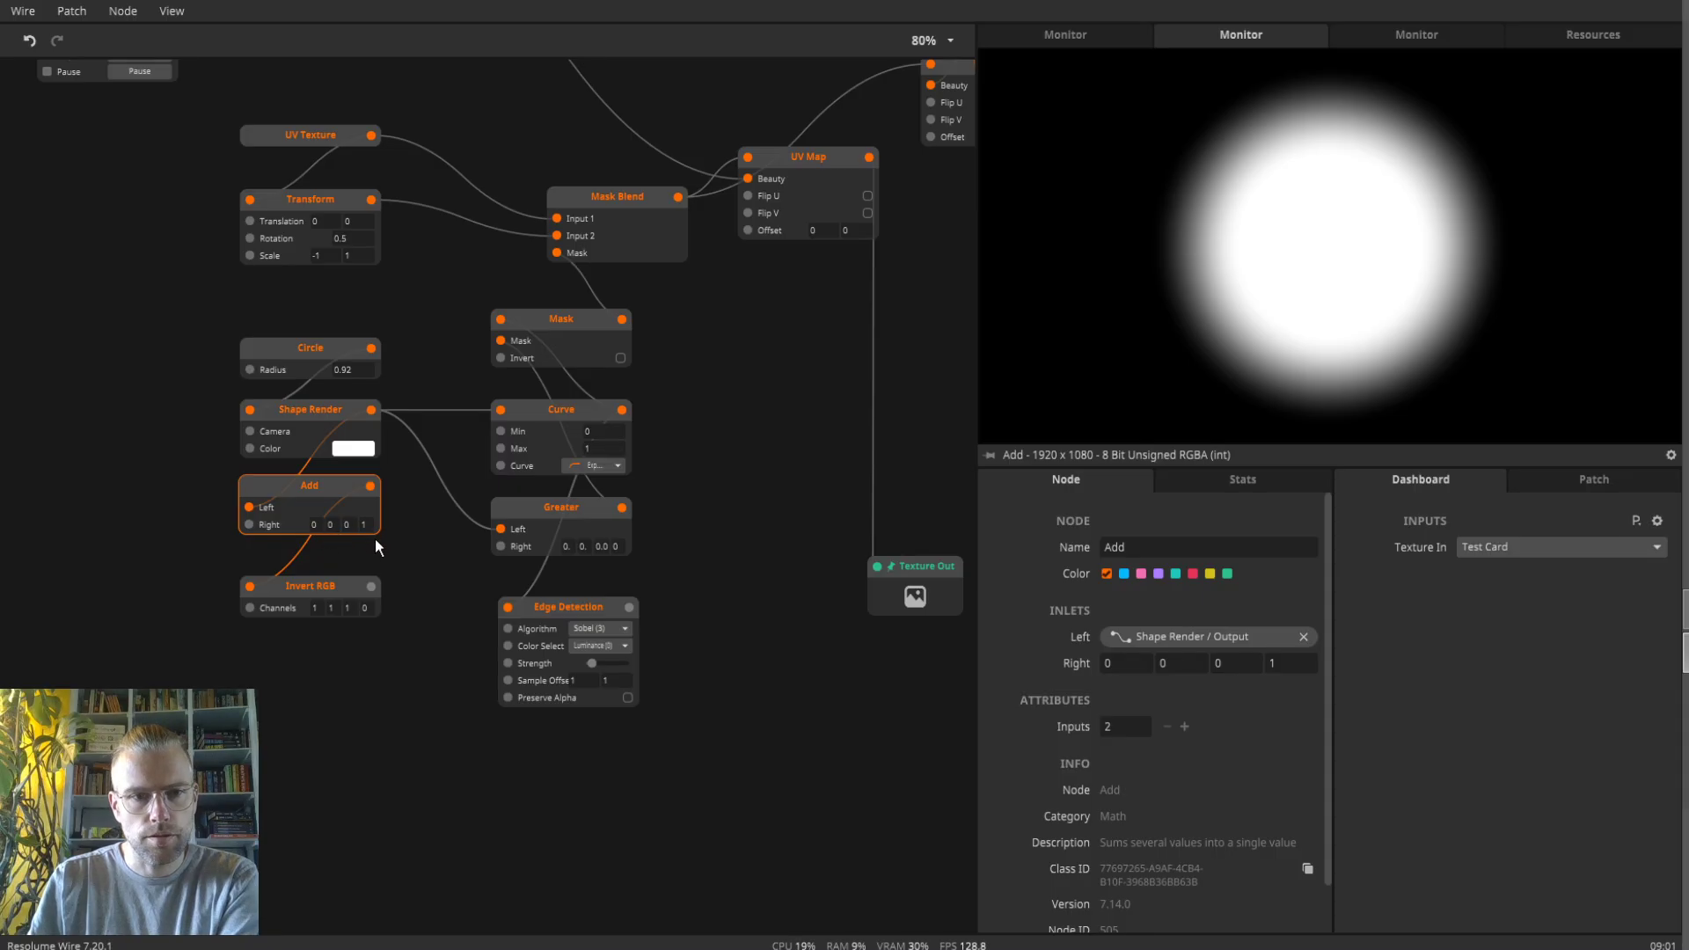
- Try feeding Invert RGB directly from Shape Render's output, with all four of its Channels set to 1
left_click(331, 592)
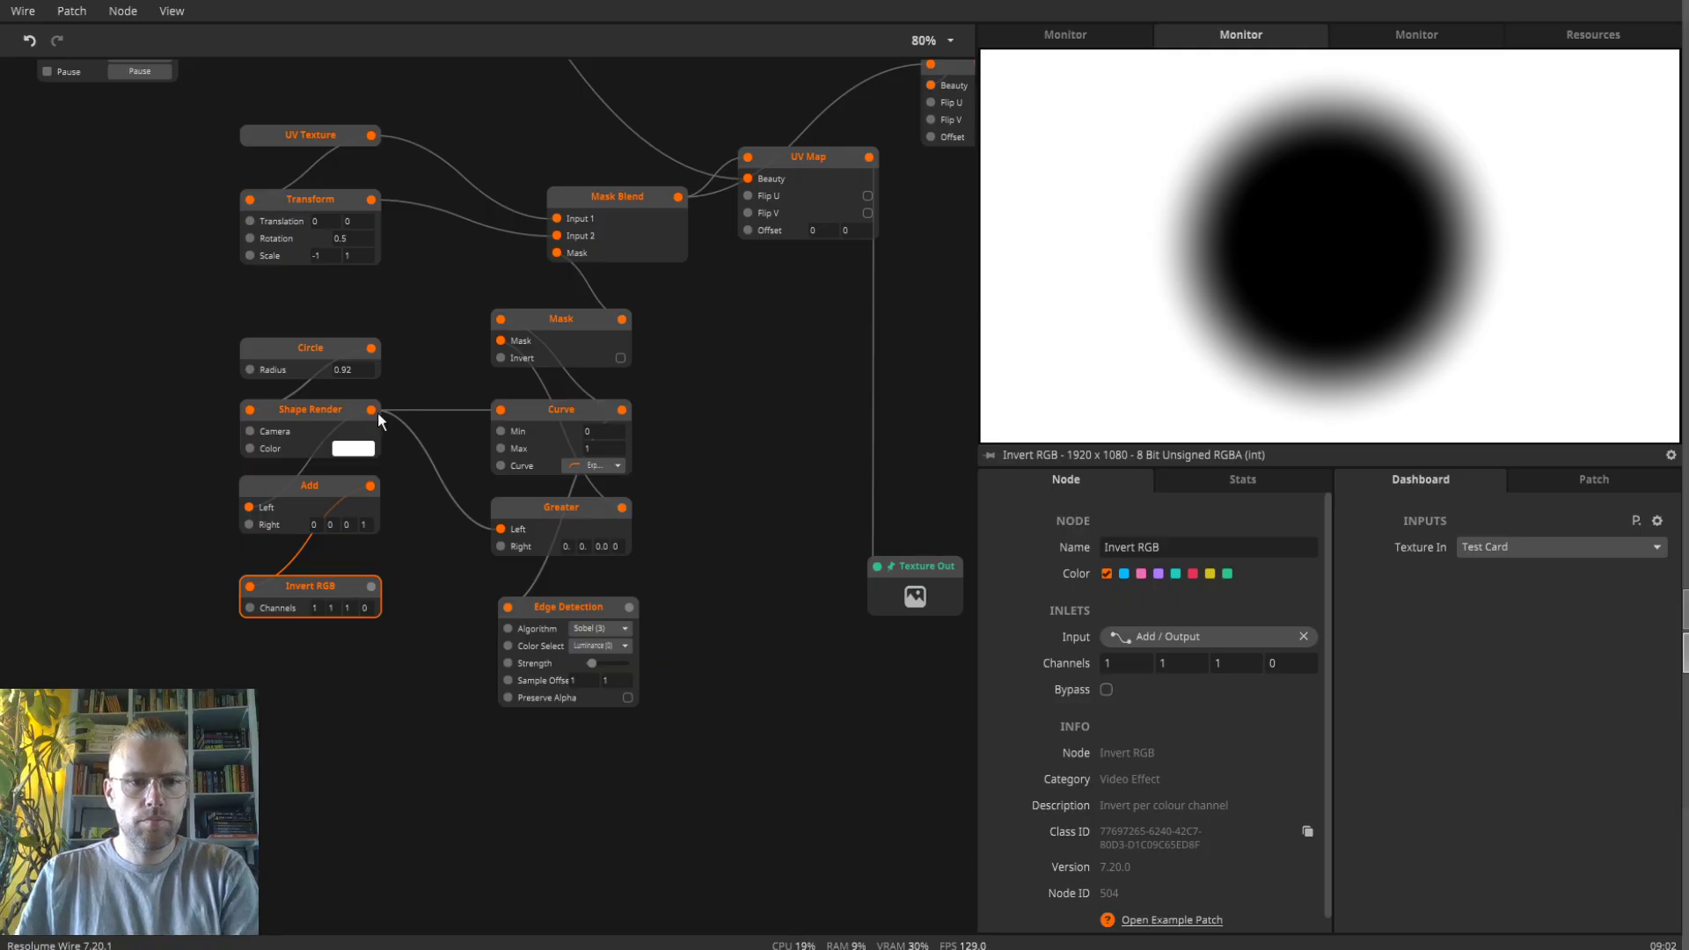
left_click_drag(373, 410, 250, 587)
left_click(365, 608)
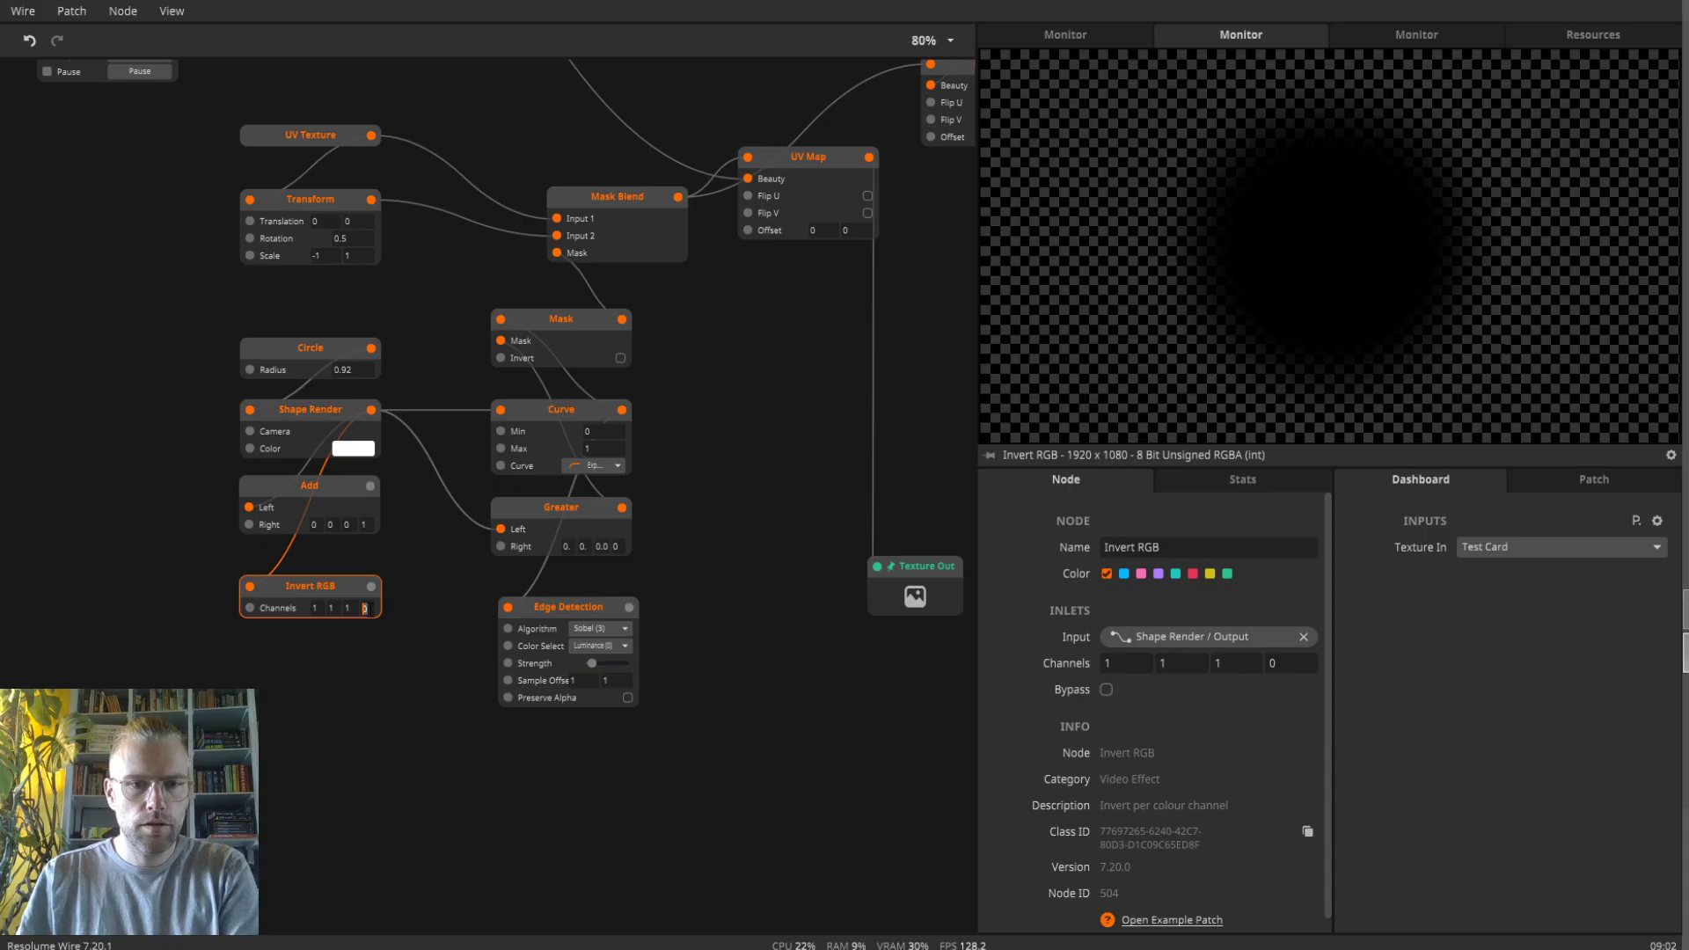
type("1")
key("Return")
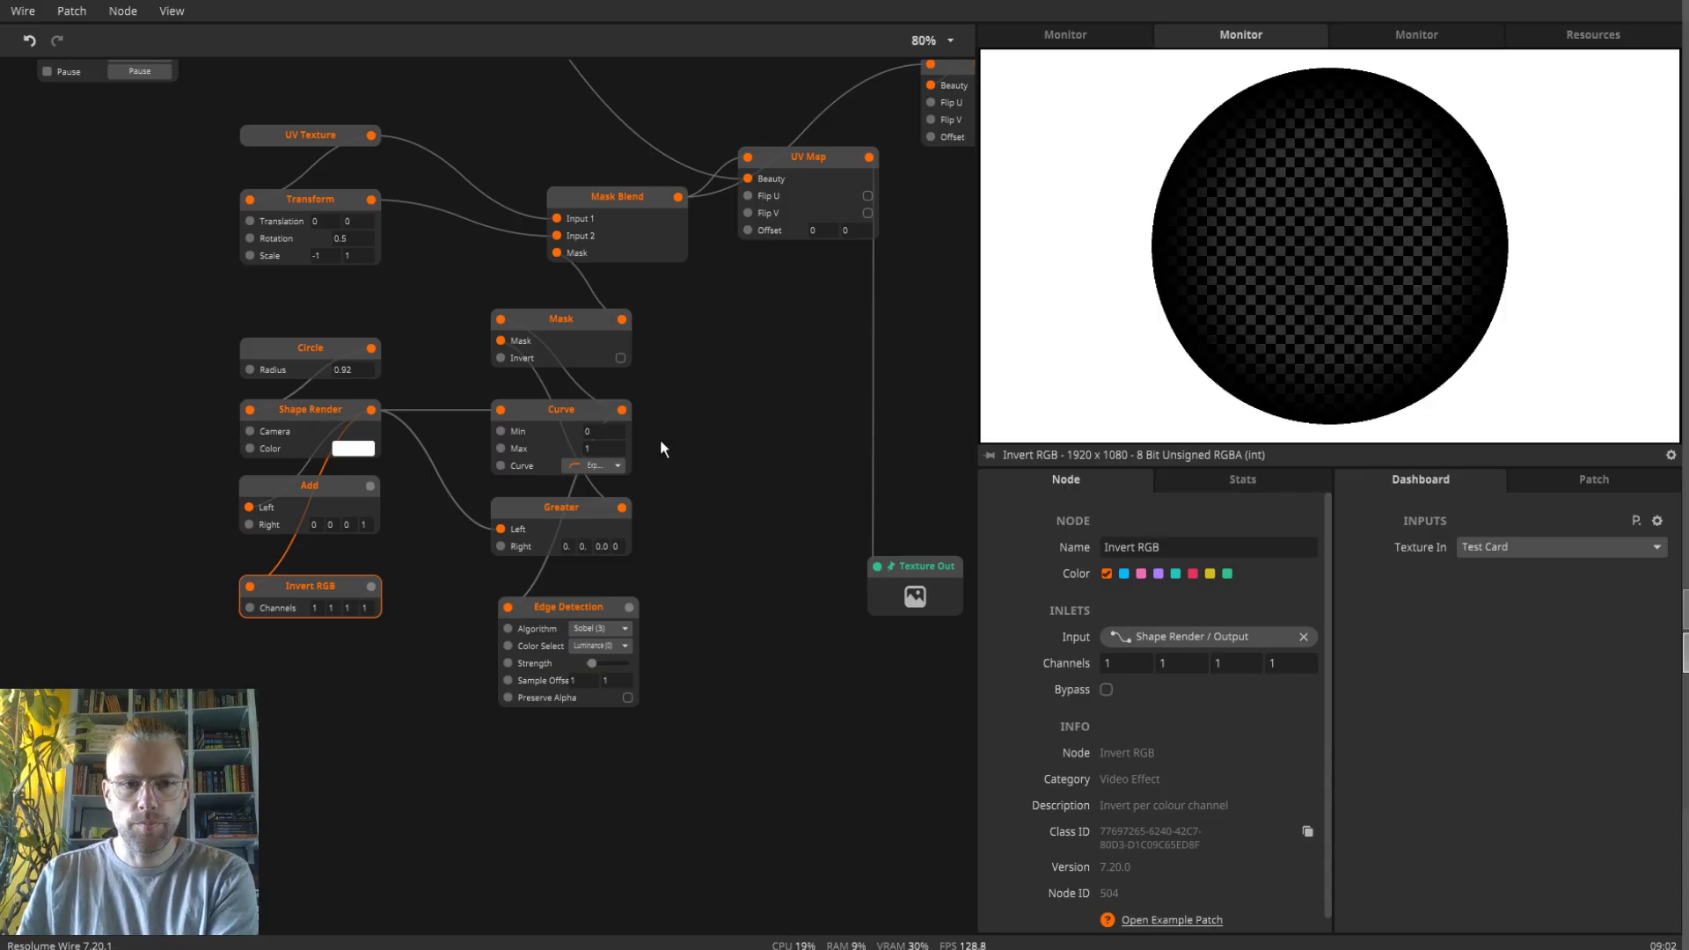
- Try deleting the Add node and moving Invert RGB up beneath Shape Render
left_click(313, 487)
key("Delete")
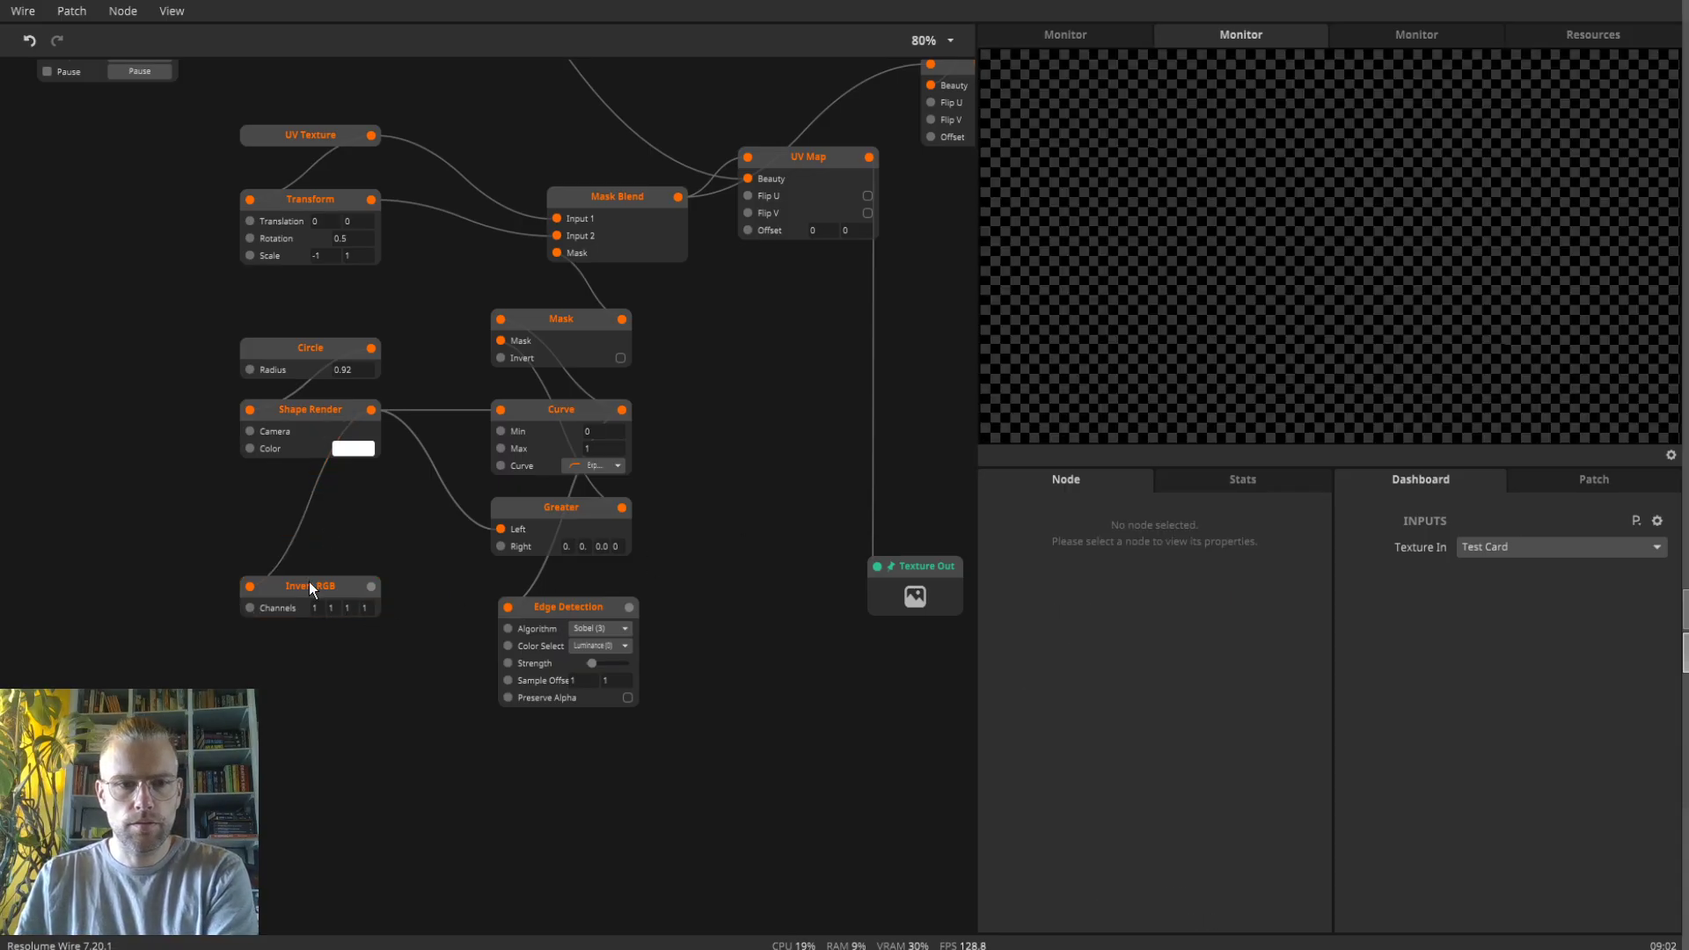
left_click(310, 593)
left_click_drag(309, 593, 304, 519)
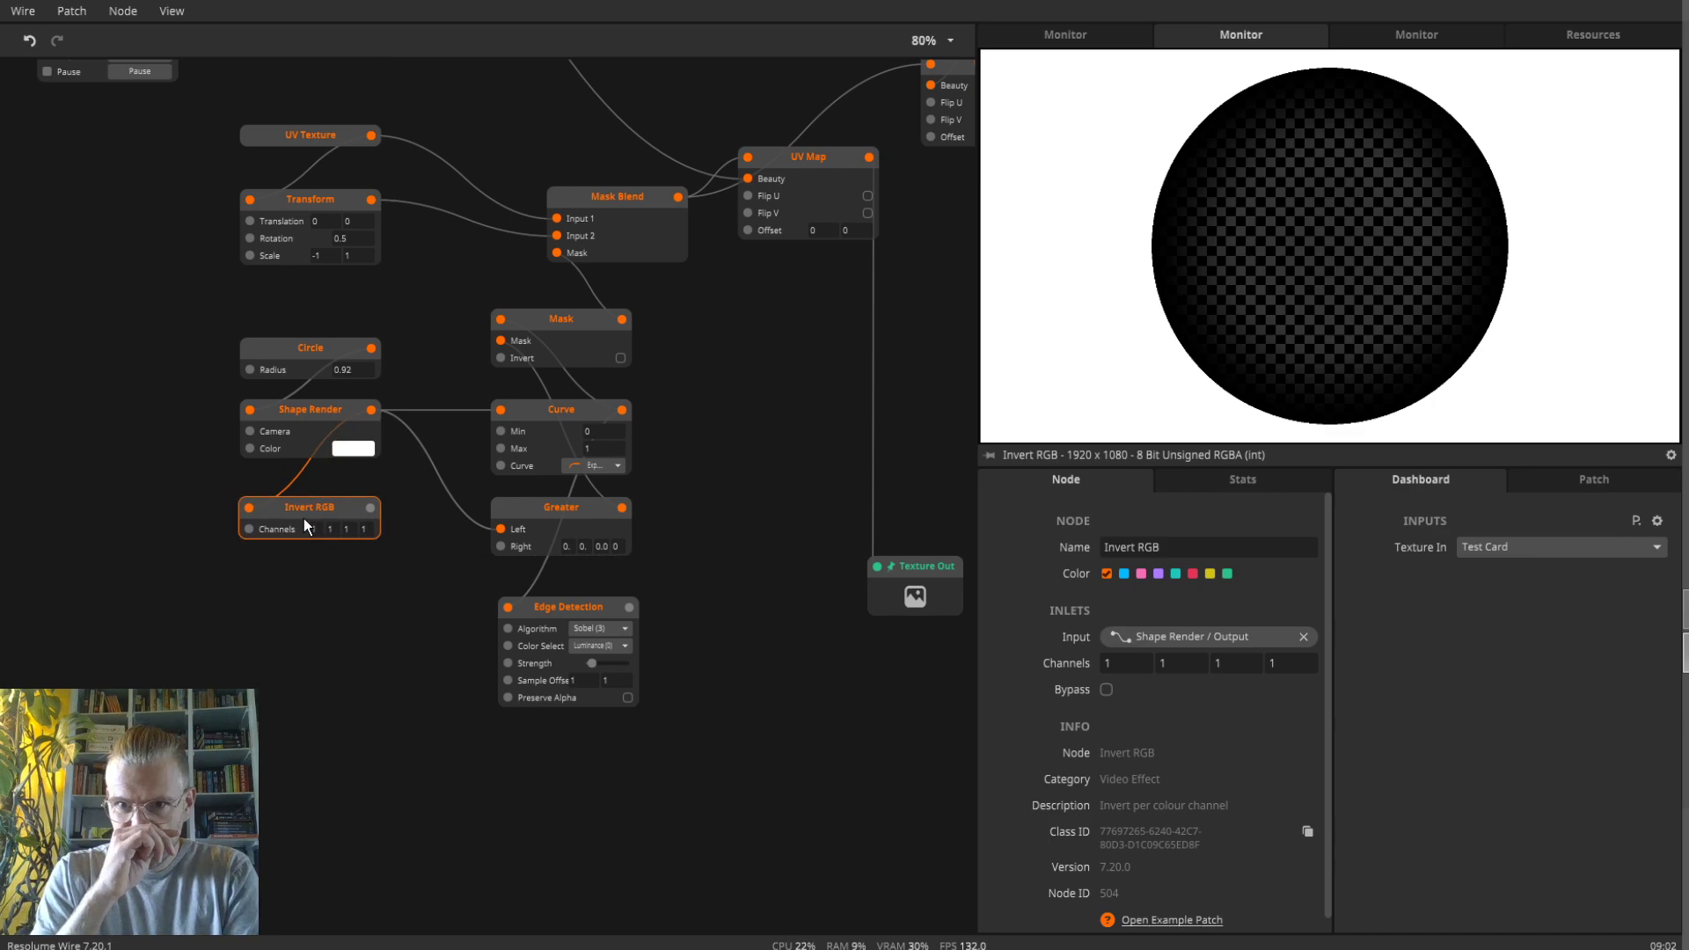
- Undo back to Invert RGB fed by the Add node, with its fourth channel at 0
key("ctrl+z")
key("ctrl+z")
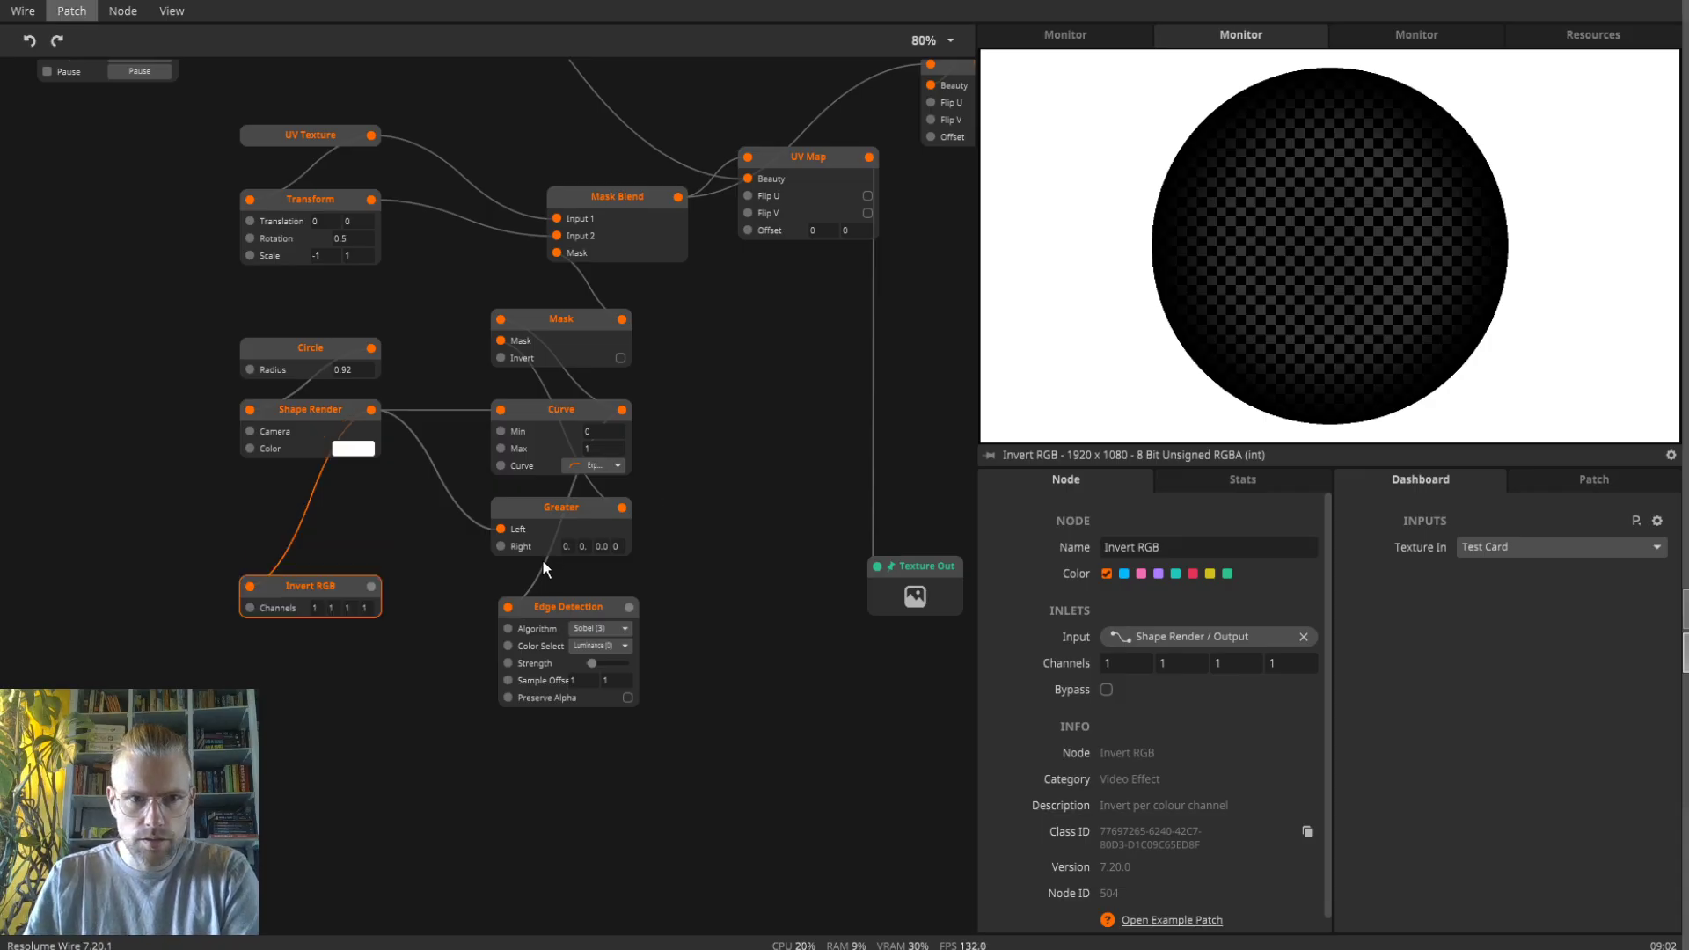
key("ctrl+z")
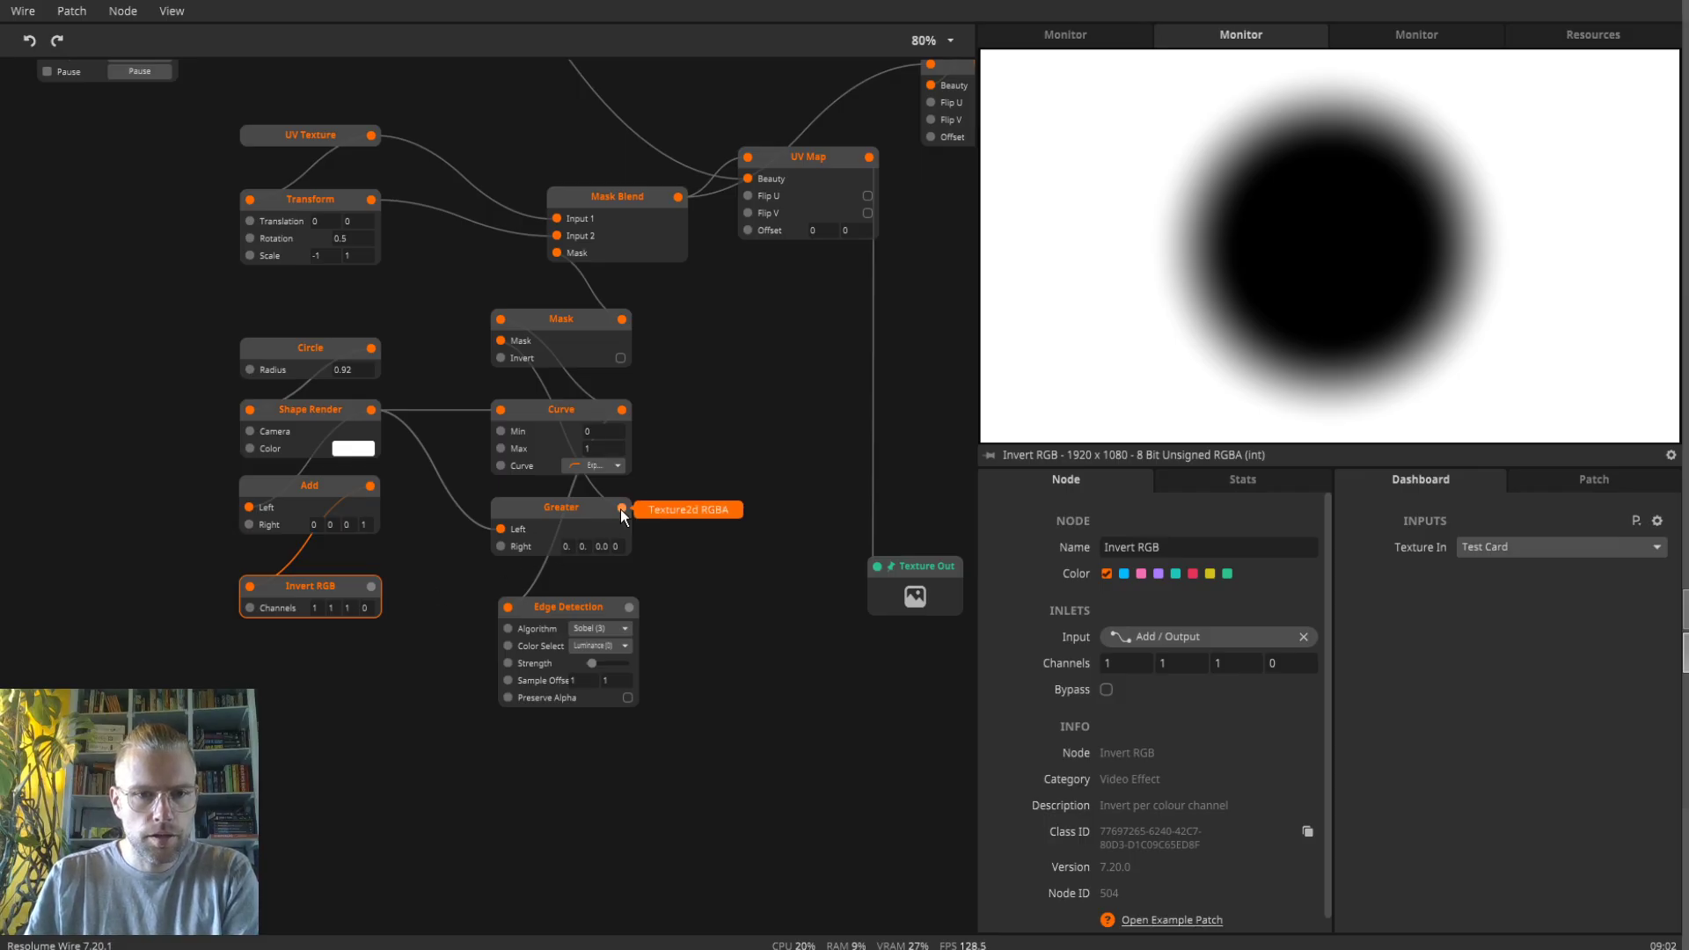
- Add a Mask node beside Greater, with Greater's output as its Mask and Invert RGB's output as its input
left_click_drag(623, 510, 387, 626)
left_click_drag(714, 553, 716, 551)
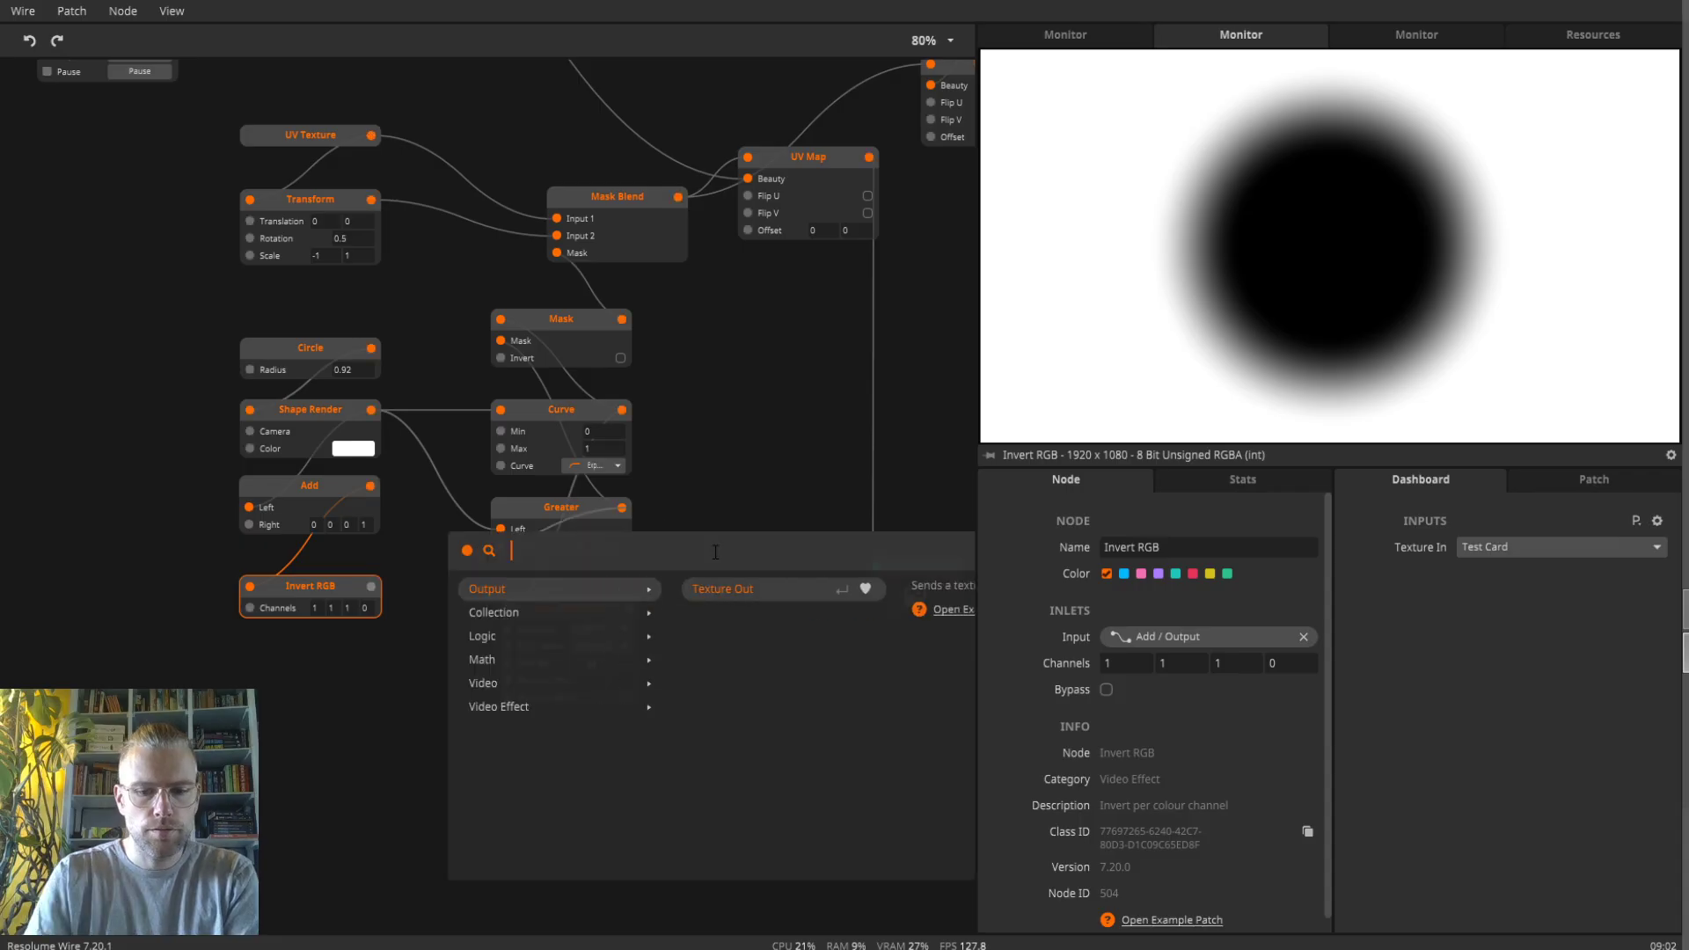
type("mas")
key("Return")
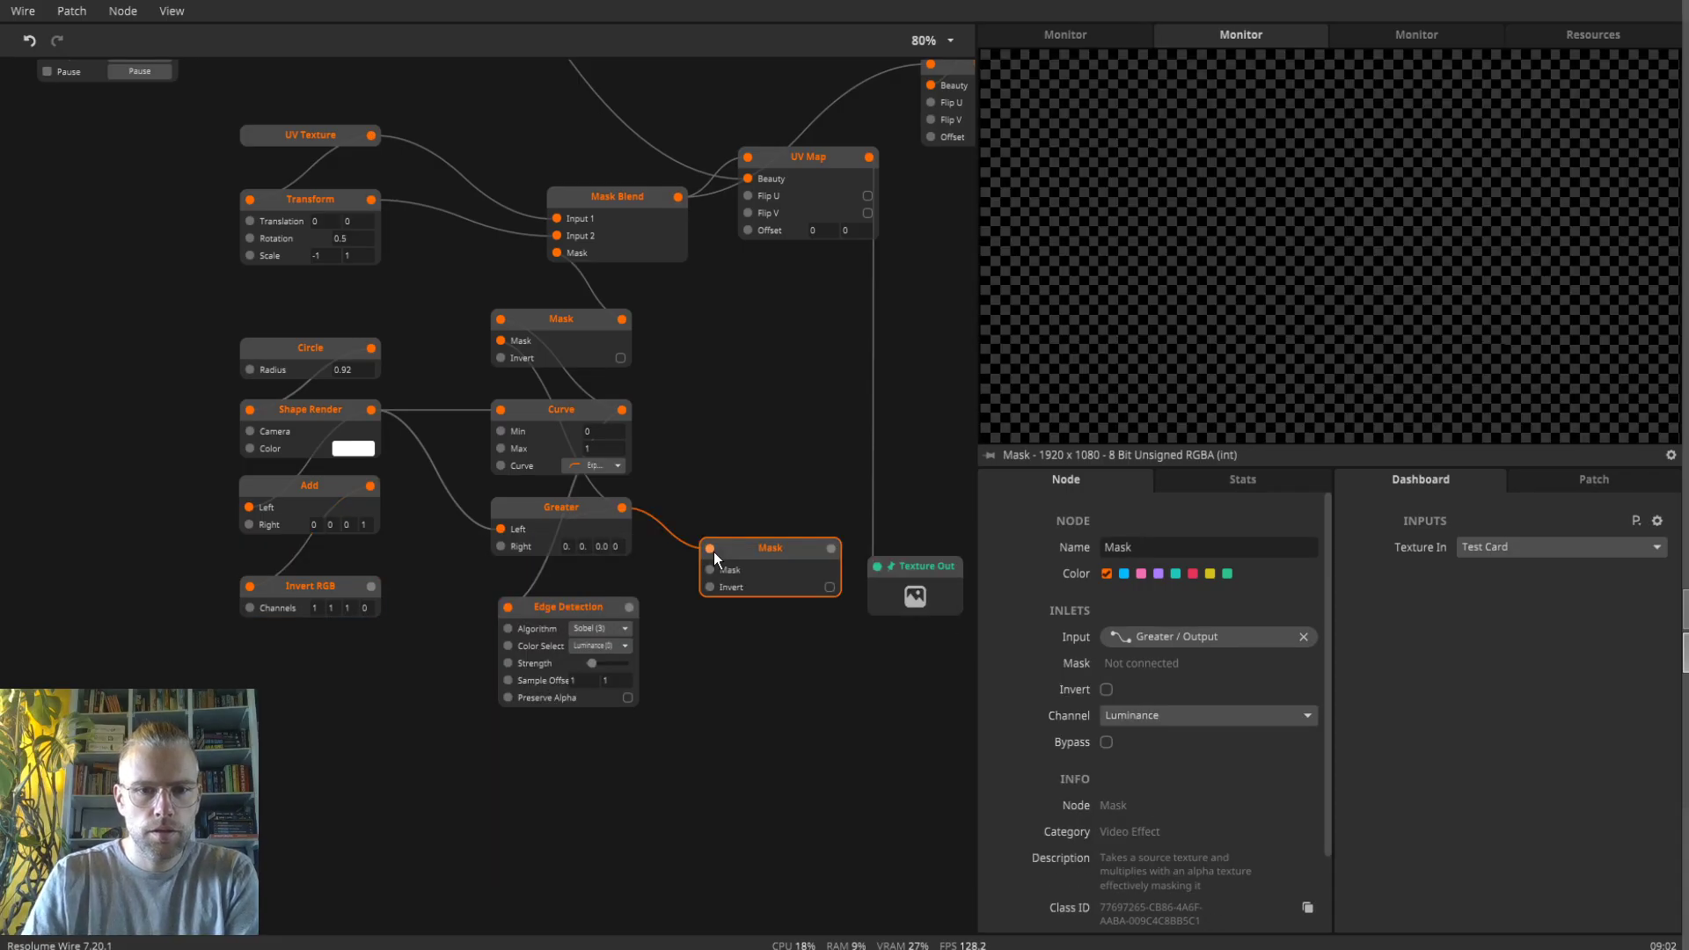
left_click_drag(720, 542, 710, 567)
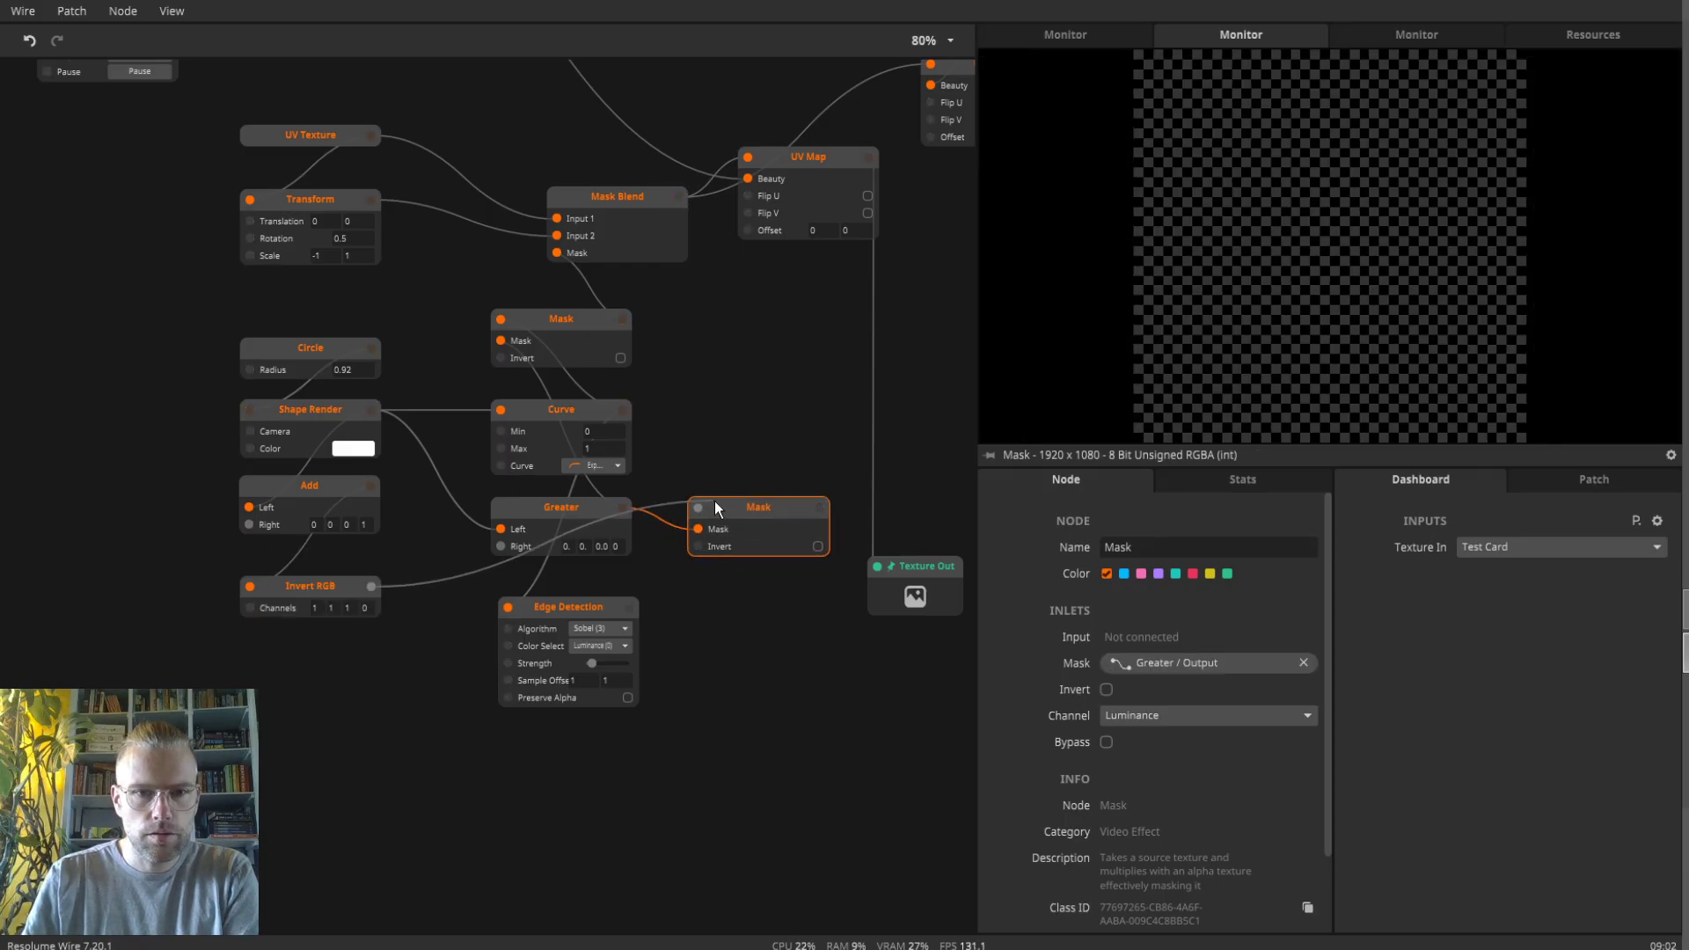
left_click_drag(715, 500, 727, 509)
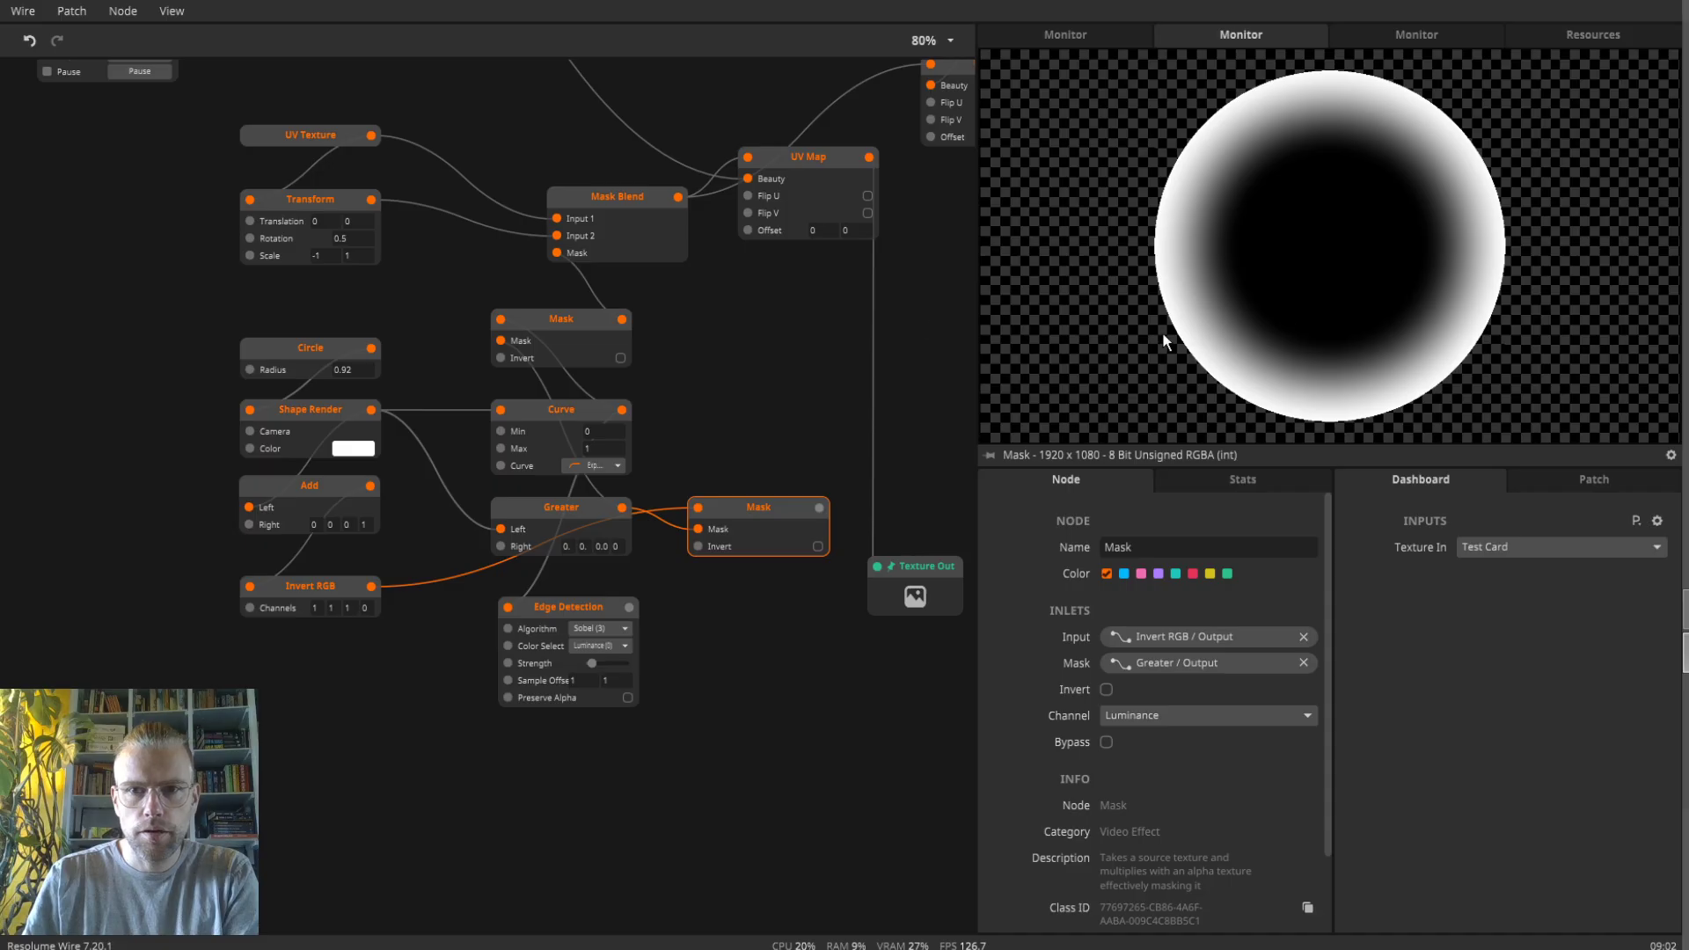
- Add a Mask node fed by the blurred UV Map, wire the new rim mask into its Mask inlet, and align it below
left_click_drag(710, 359, 505, 498)
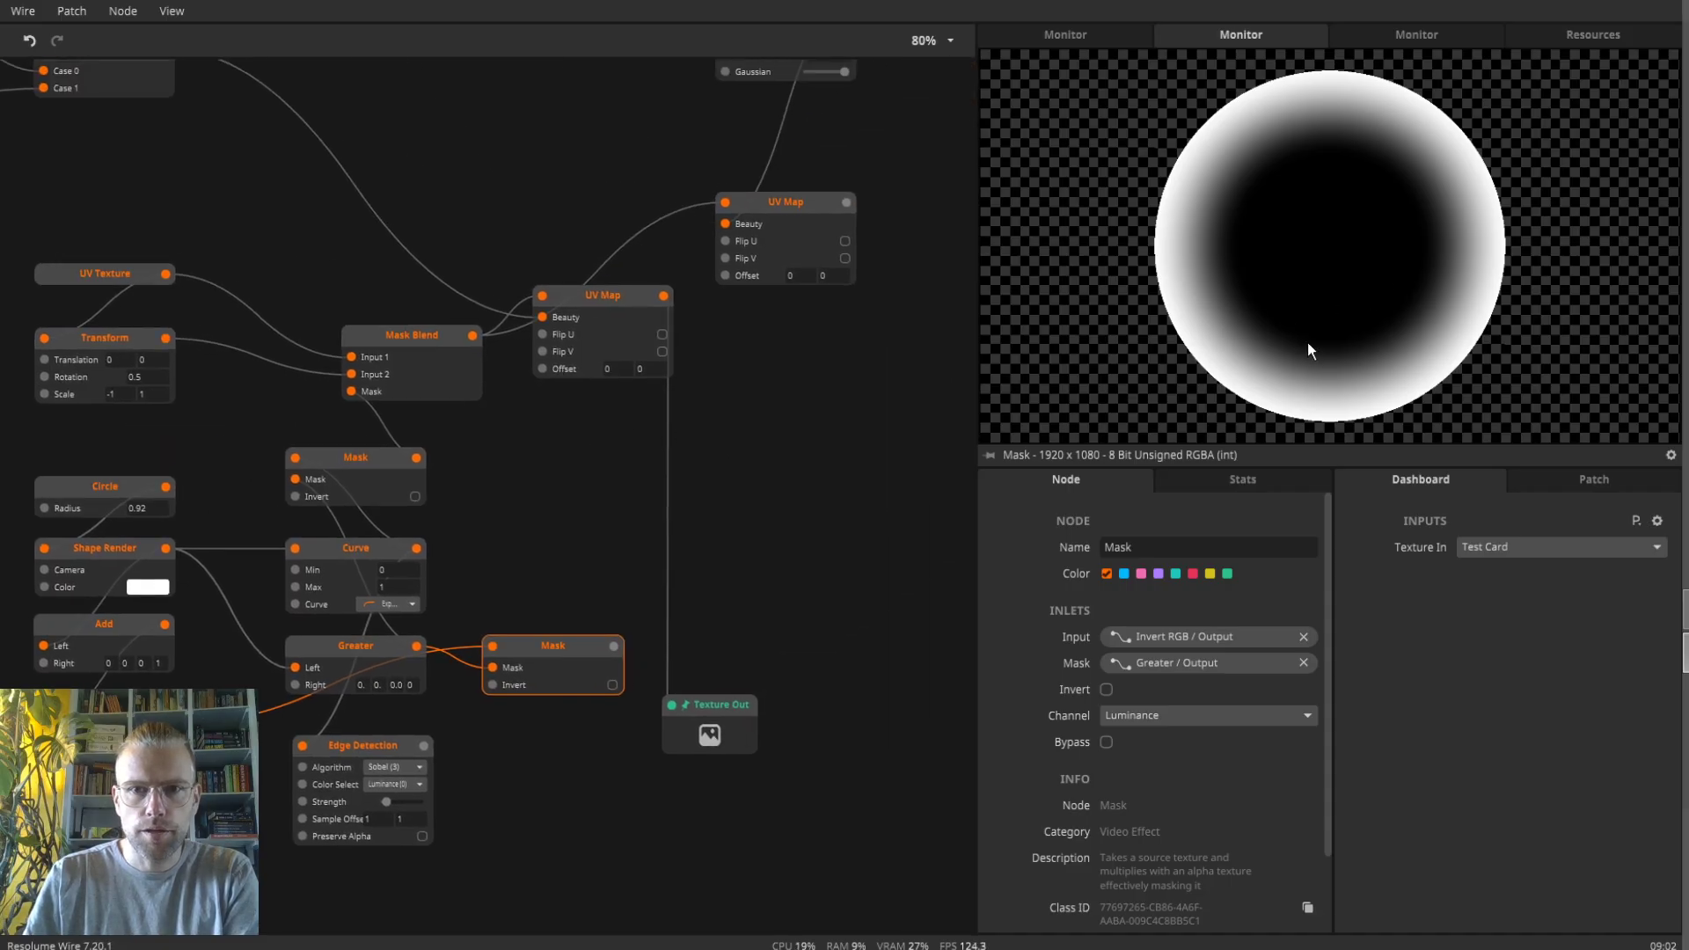
left_click_drag(855, 383, 799, 428)
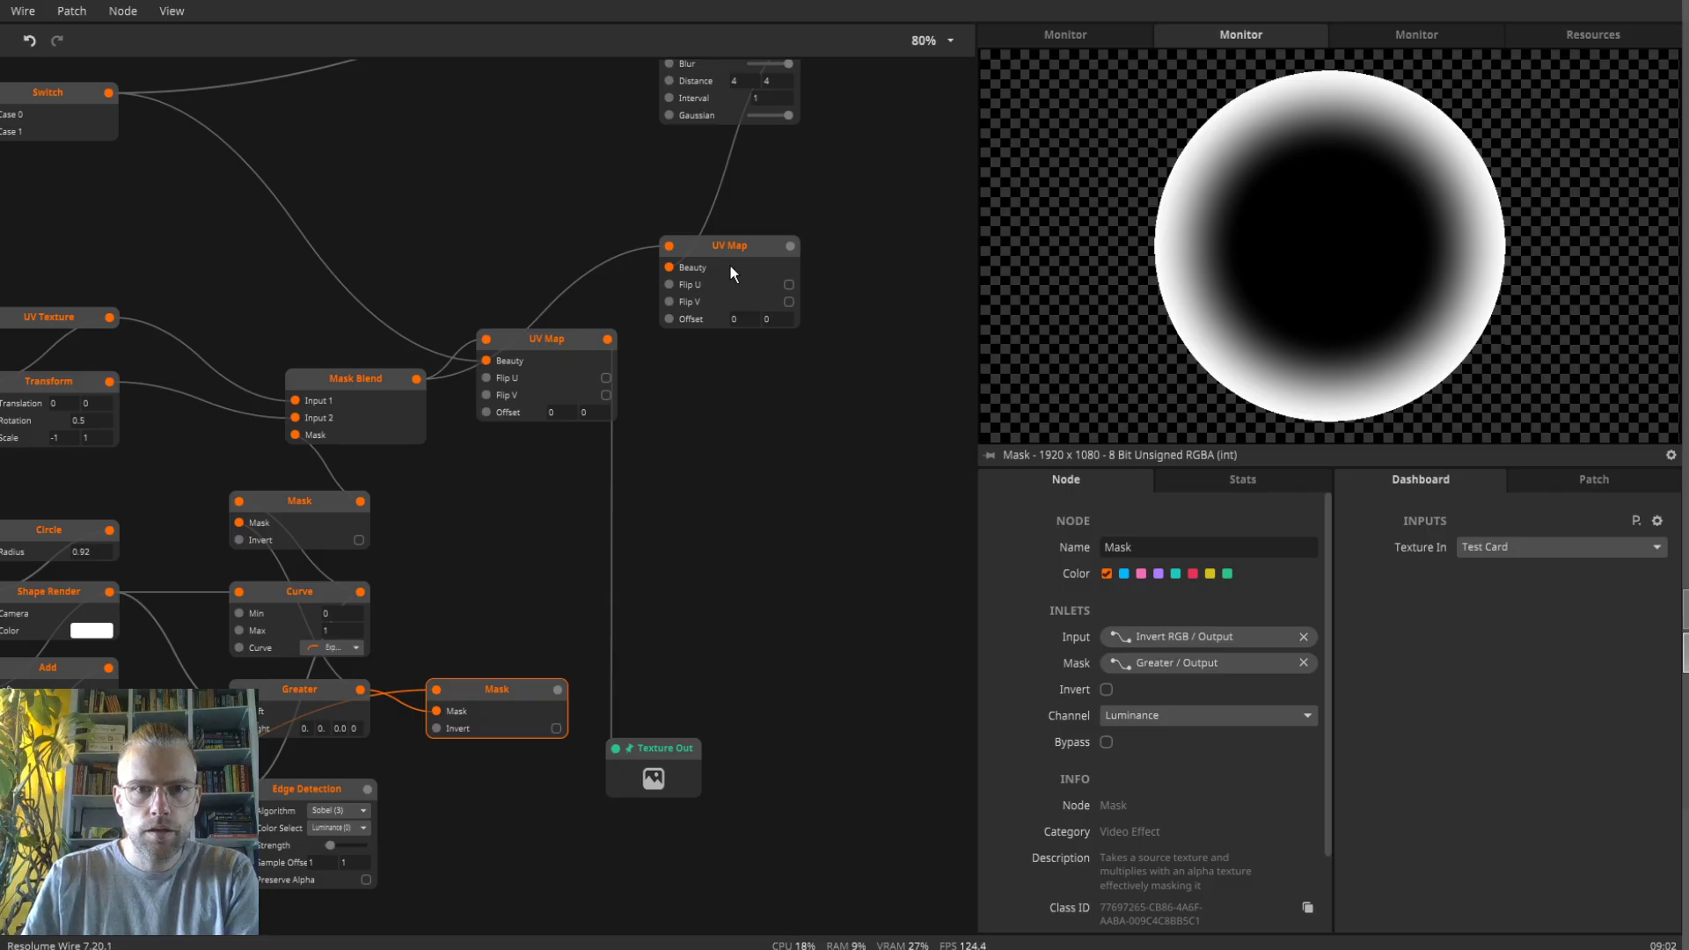
left_click(728, 258)
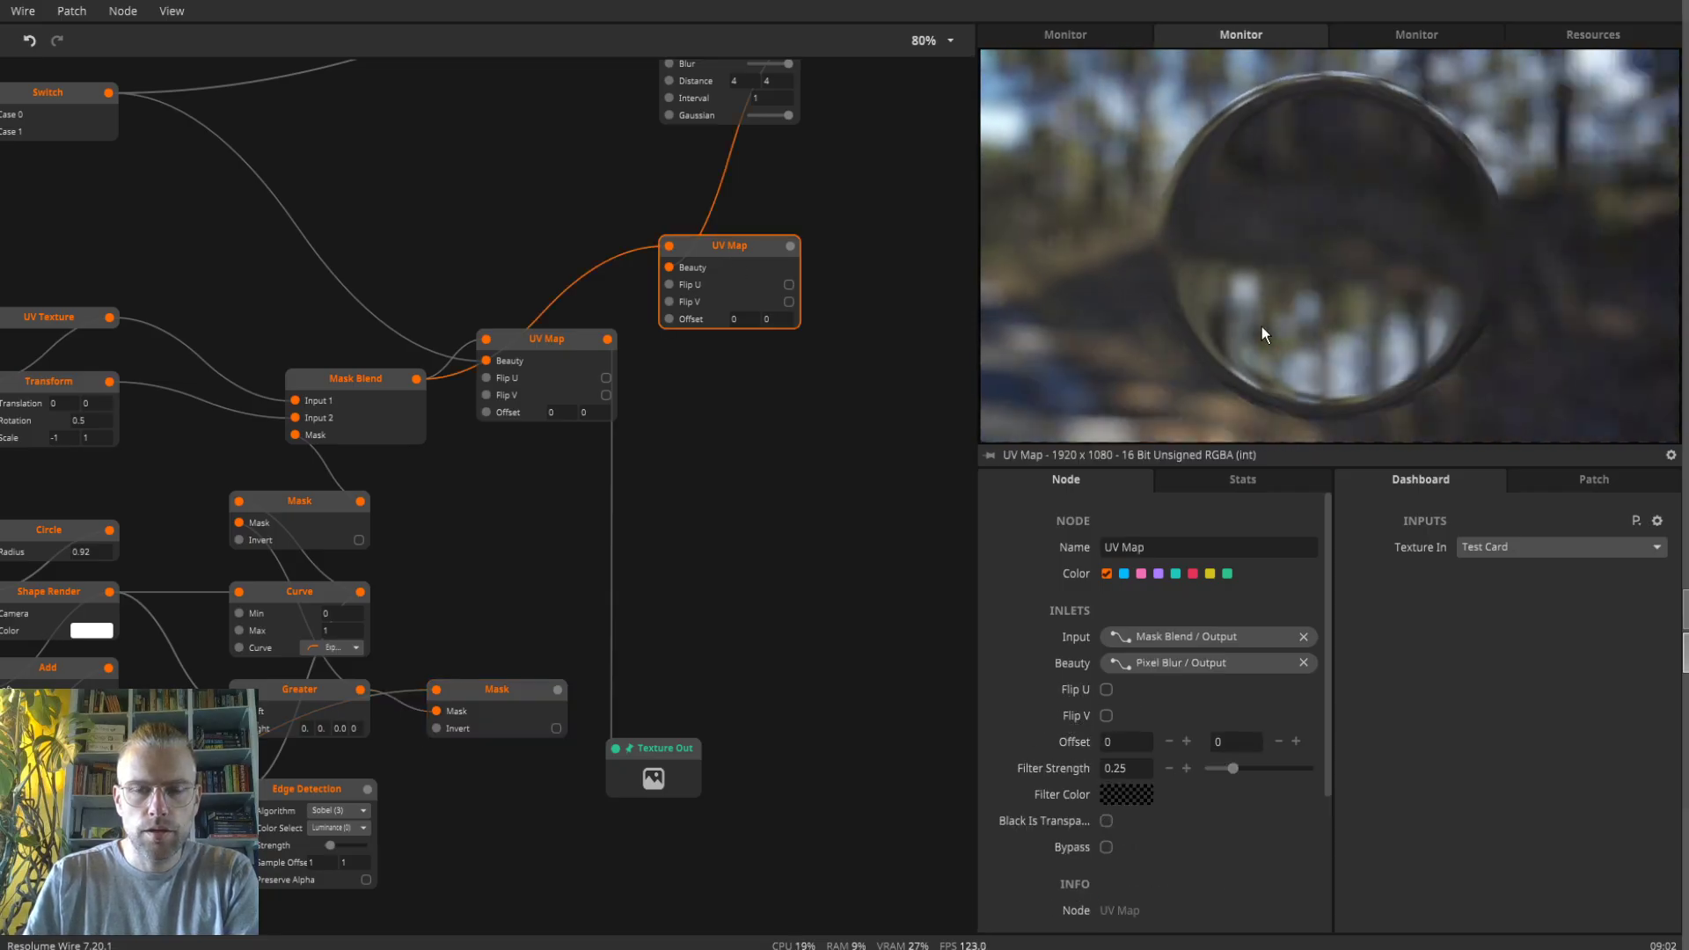
left_click_drag(790, 246, 697, 393)
type("m")
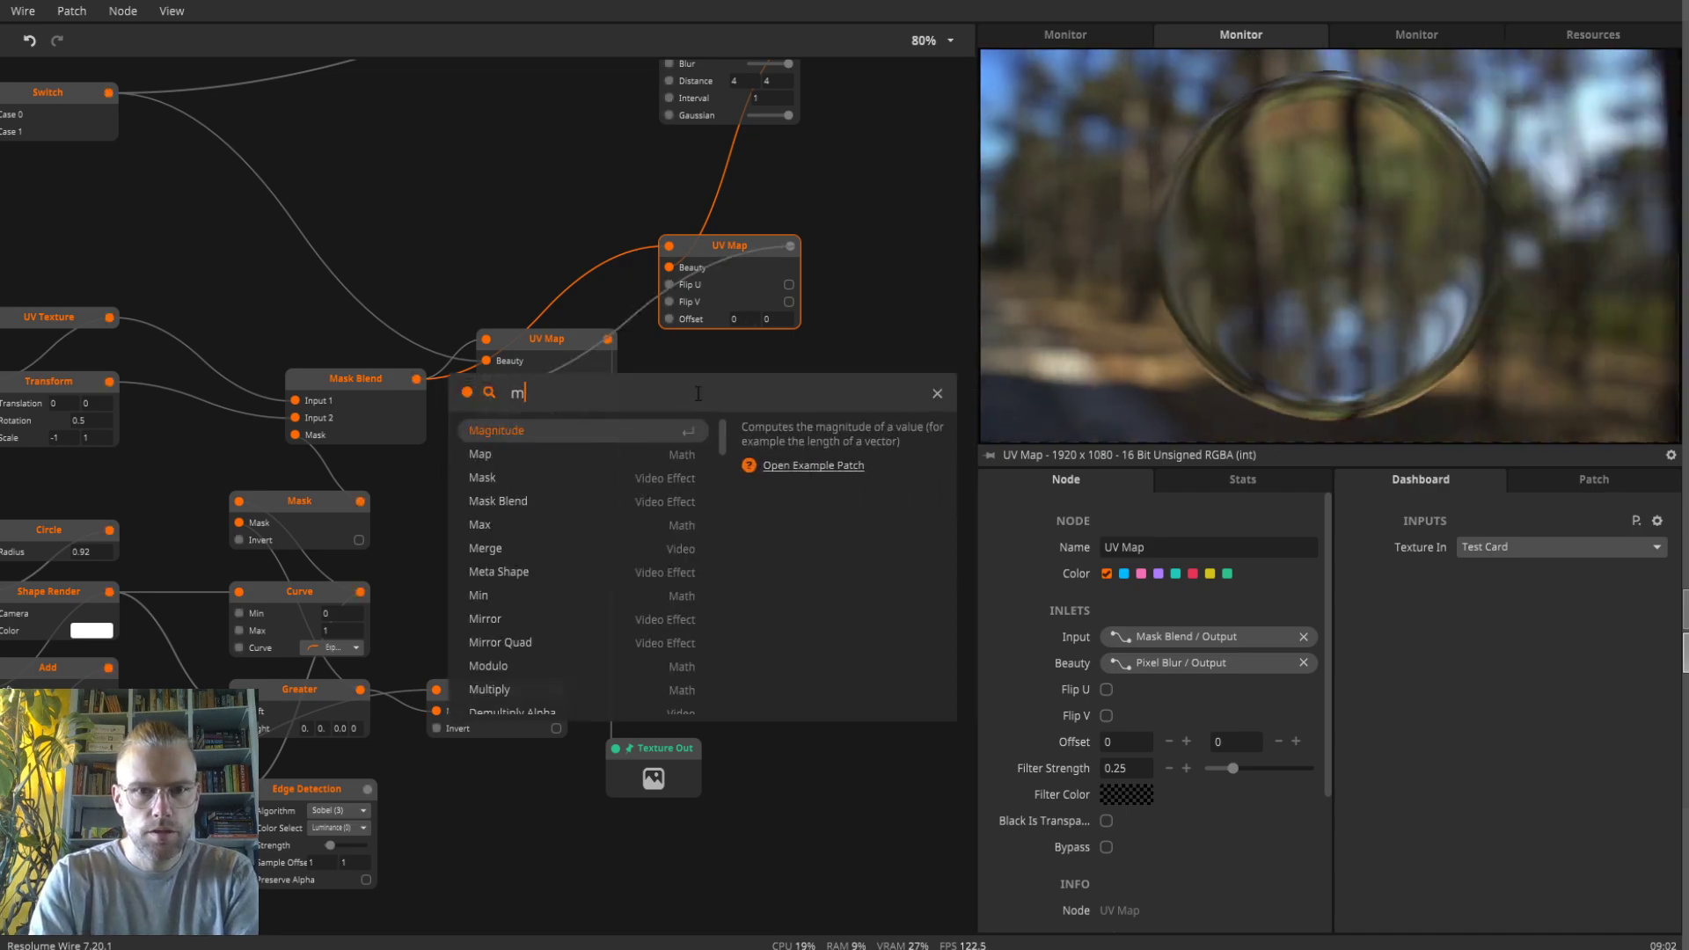
type("a")
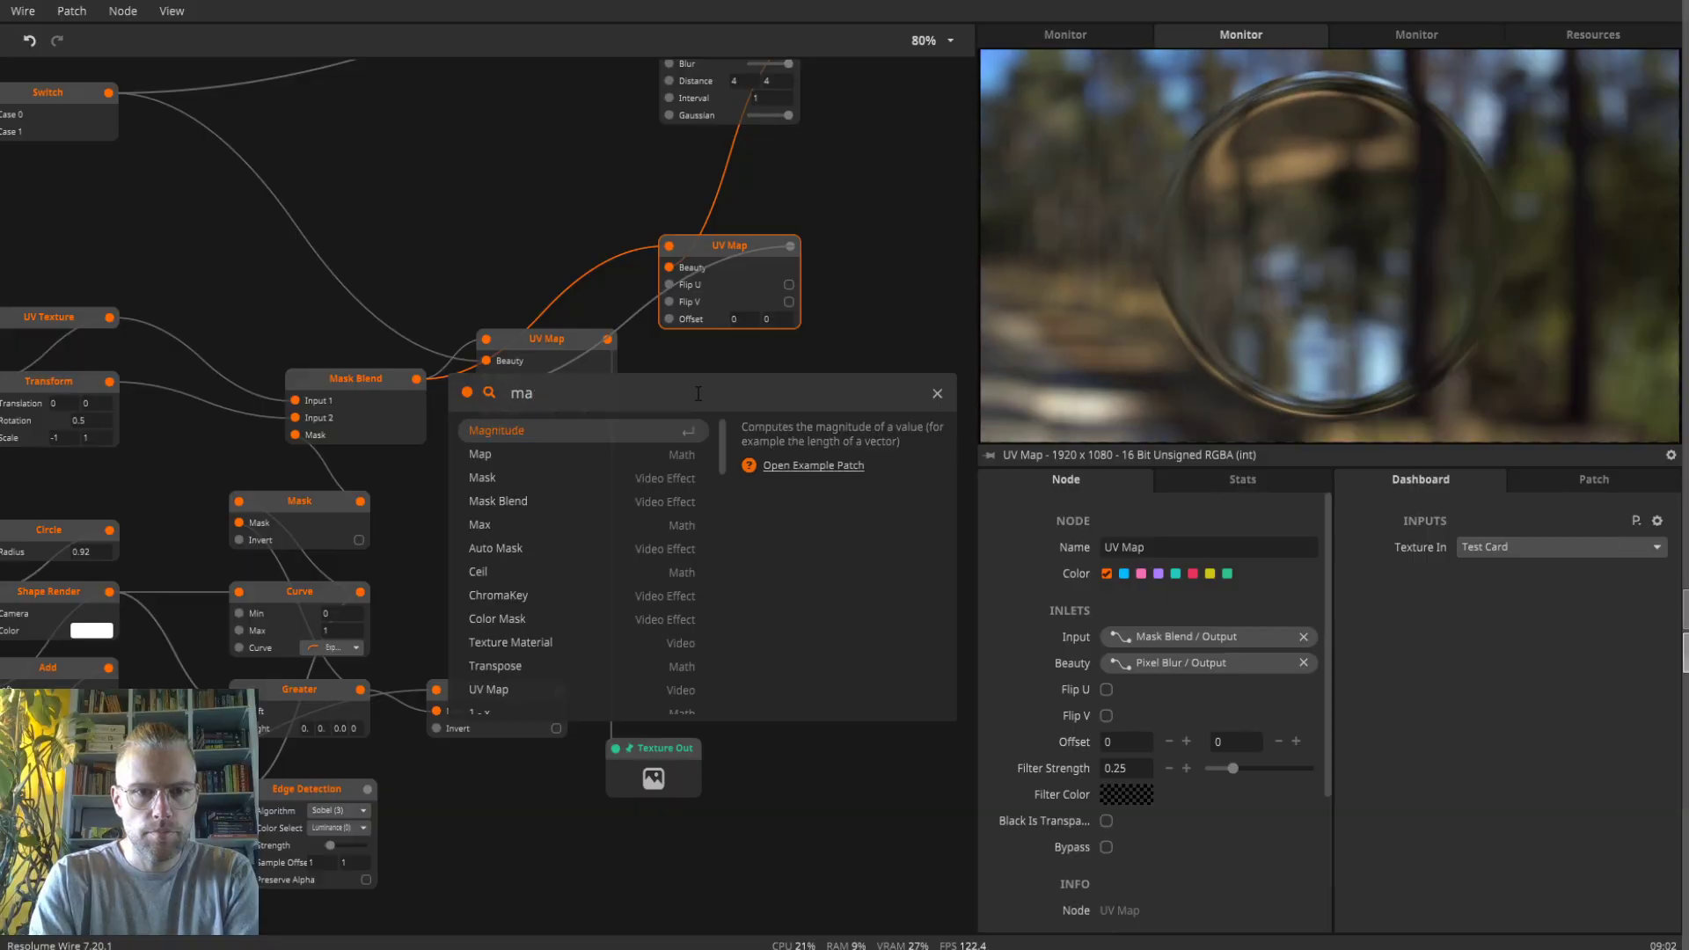
type("sk")
key("Return")
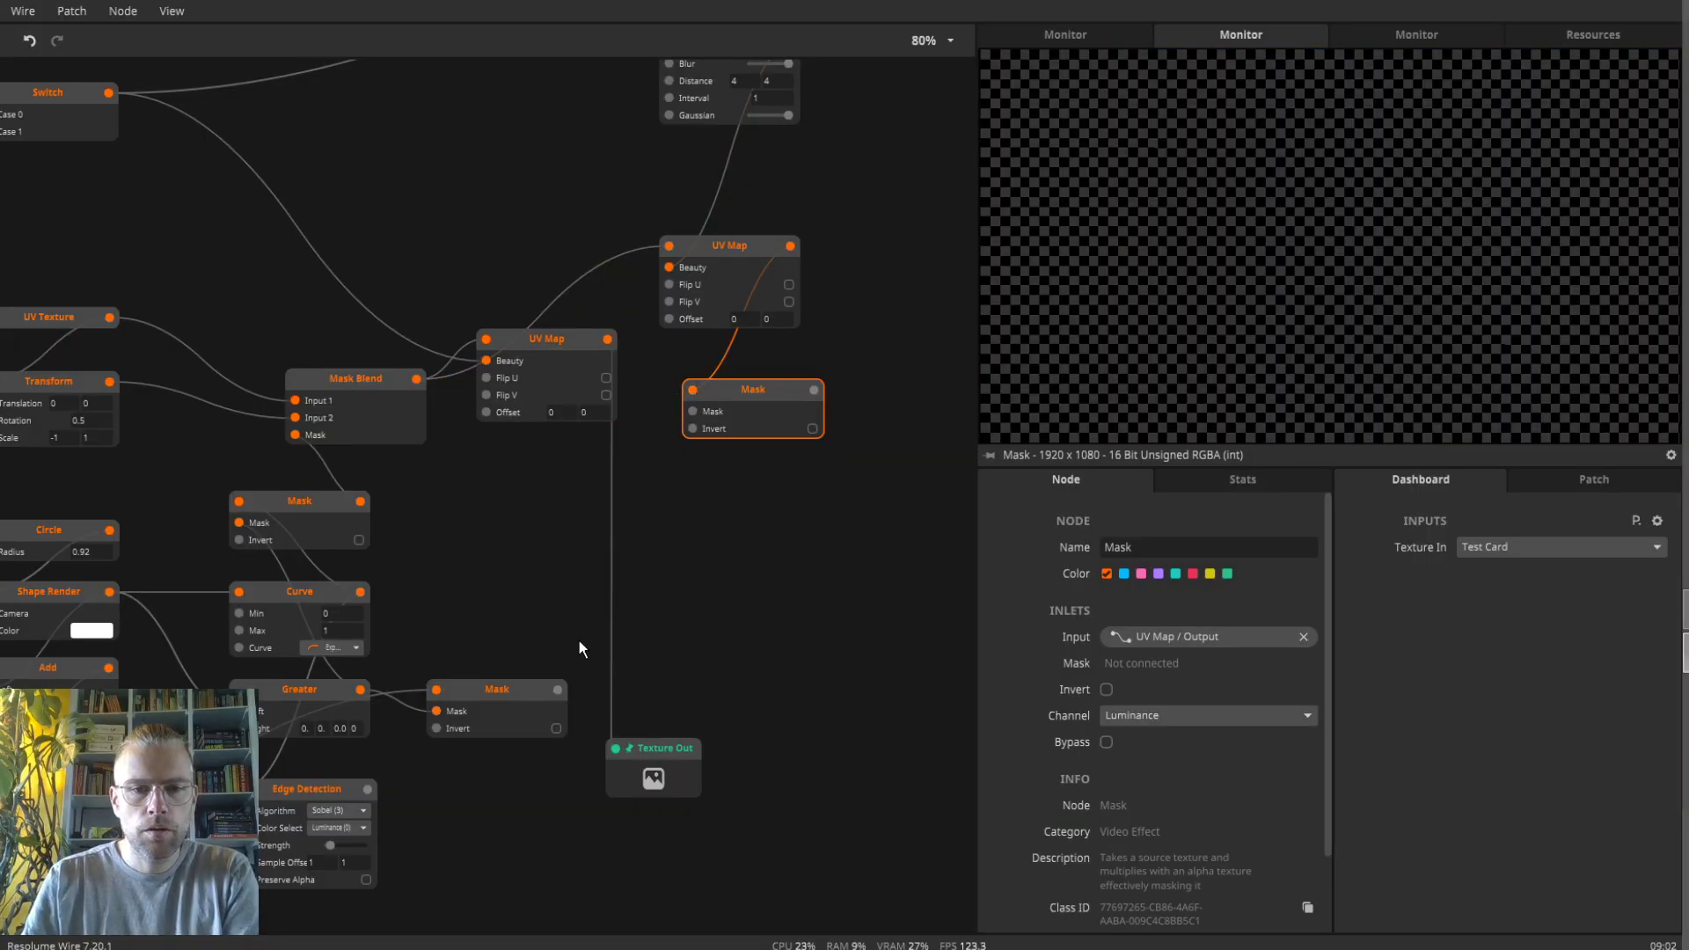
left_click_drag(558, 689, 731, 377)
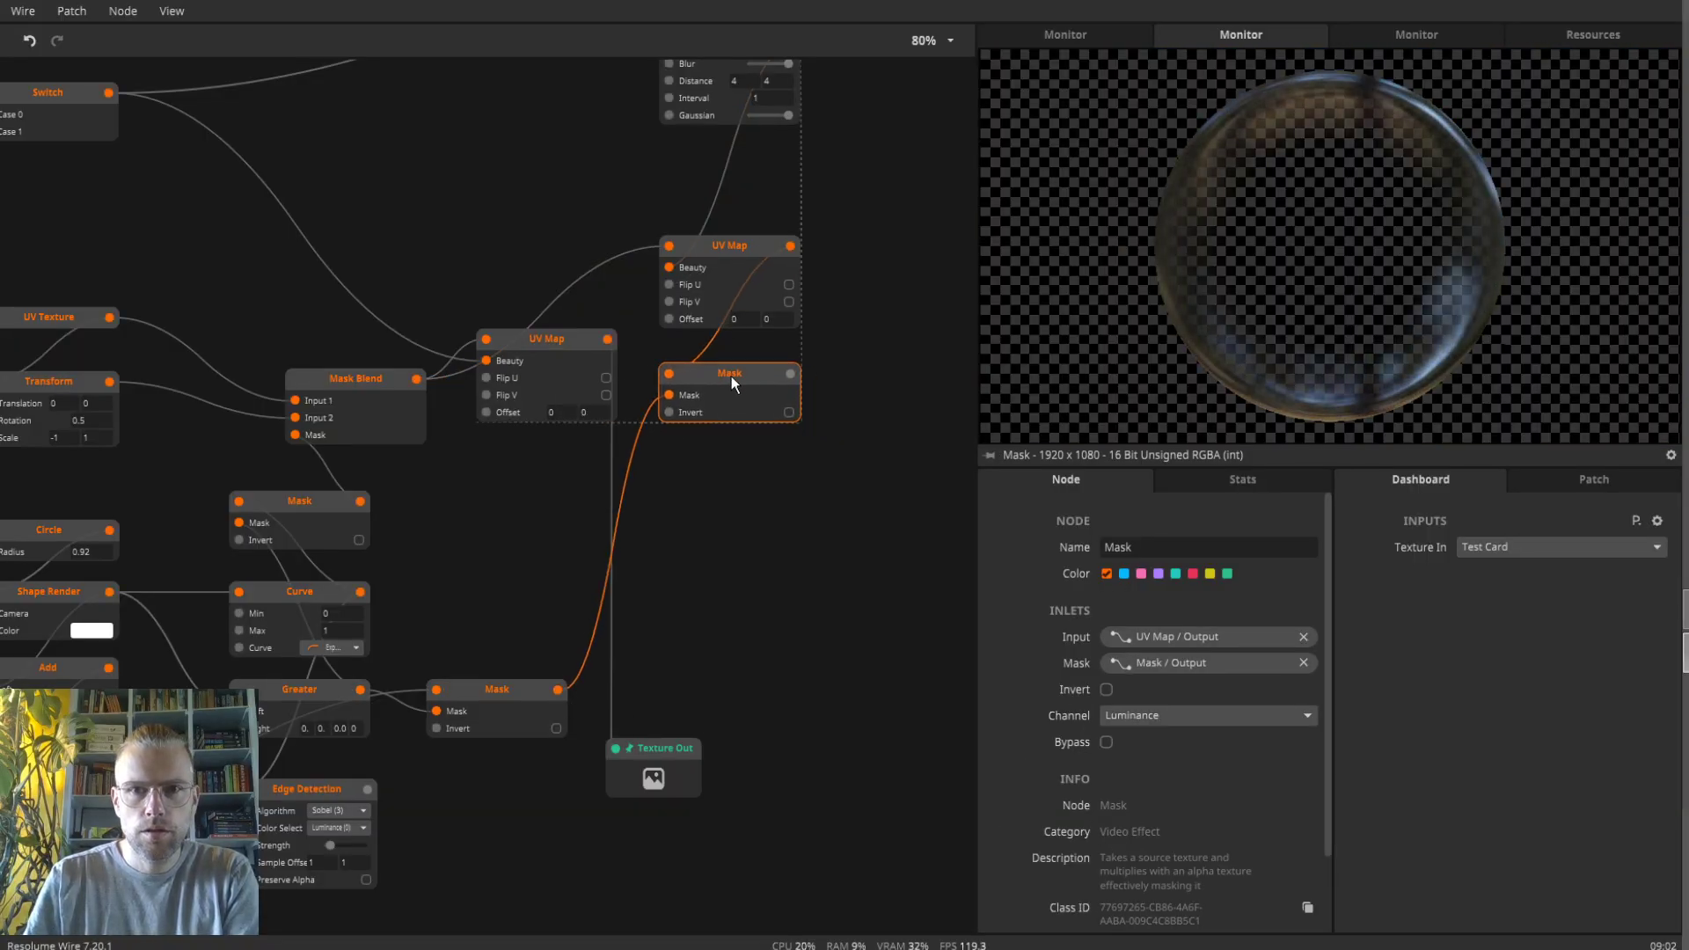
- Move the Texture Out node farther down and away from the masks to make room for more nodes
scroll(844, 312, "up", 3)
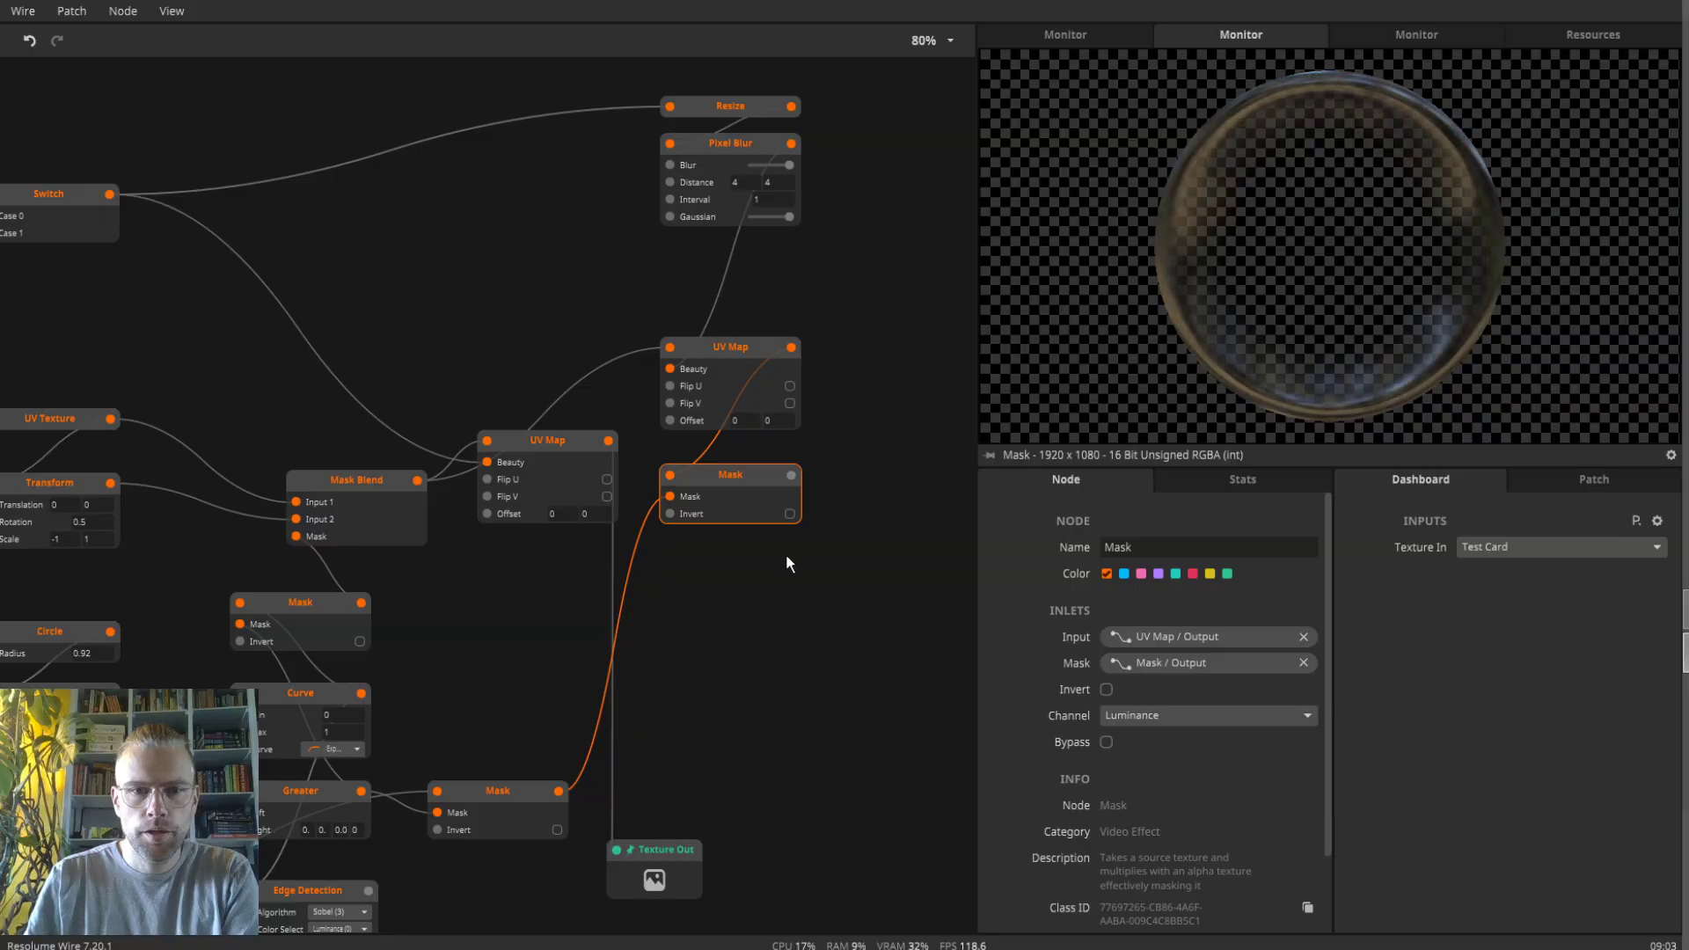
scroll(704, 677, "down", 2)
left_click_drag(547, 788, 792, 857)
left_click_drag(808, 430, 792, 491)
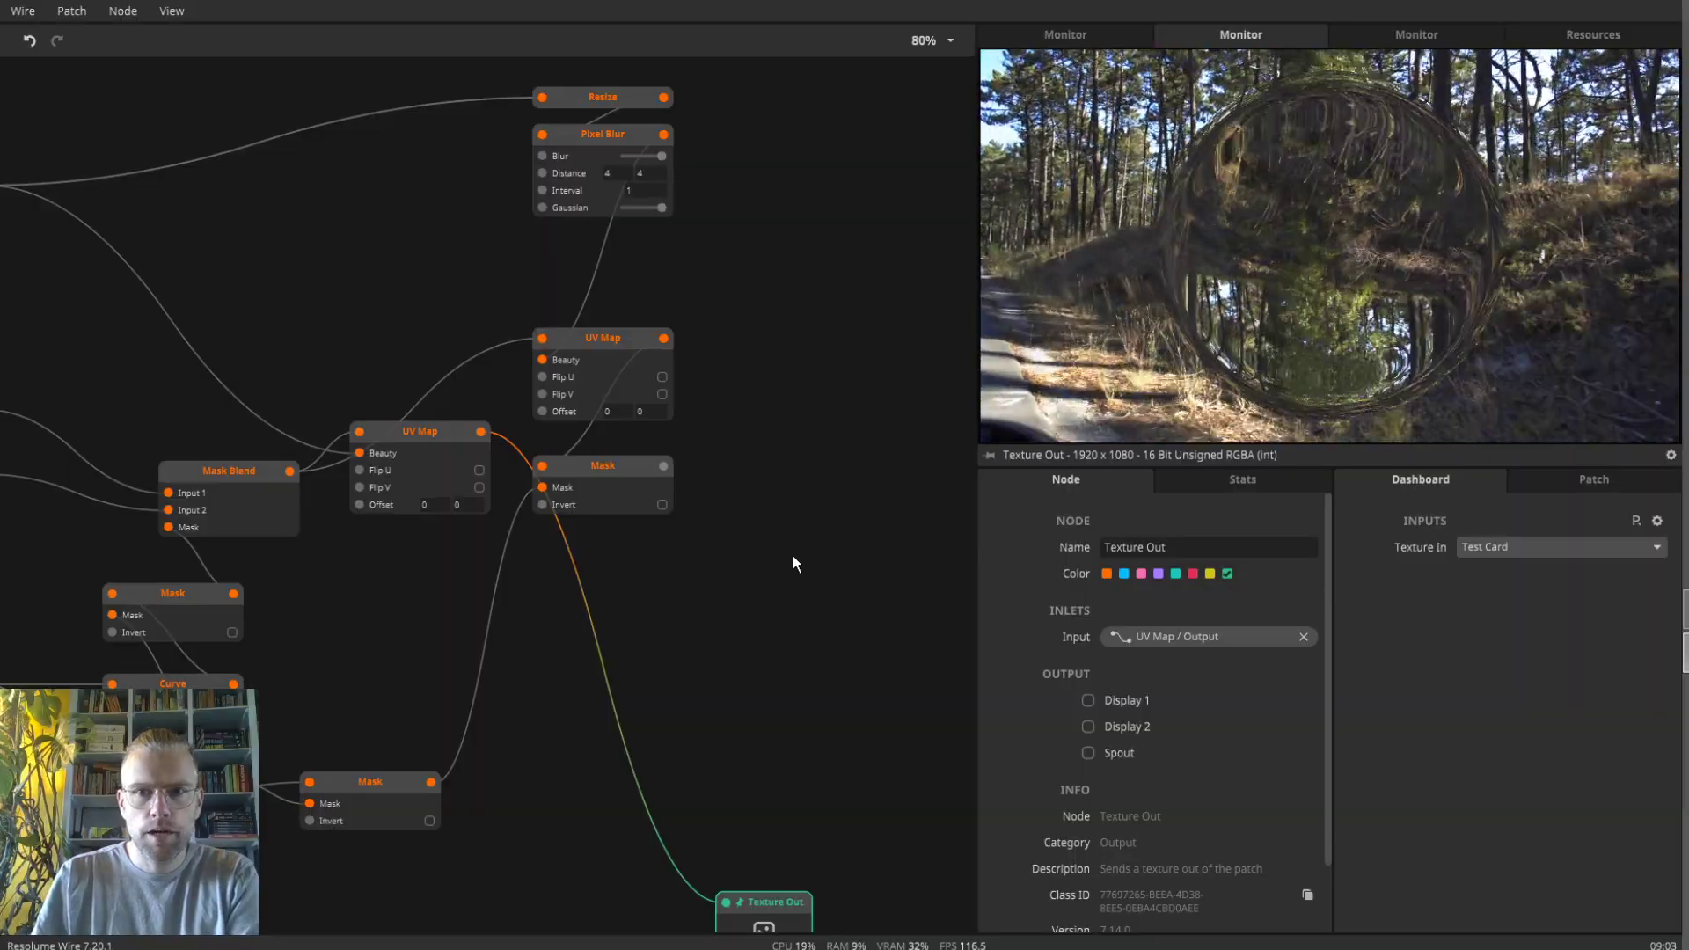
- Add a Video Mixer node and place it beside the Mask under the blurred UV Map
double_click(796, 556)
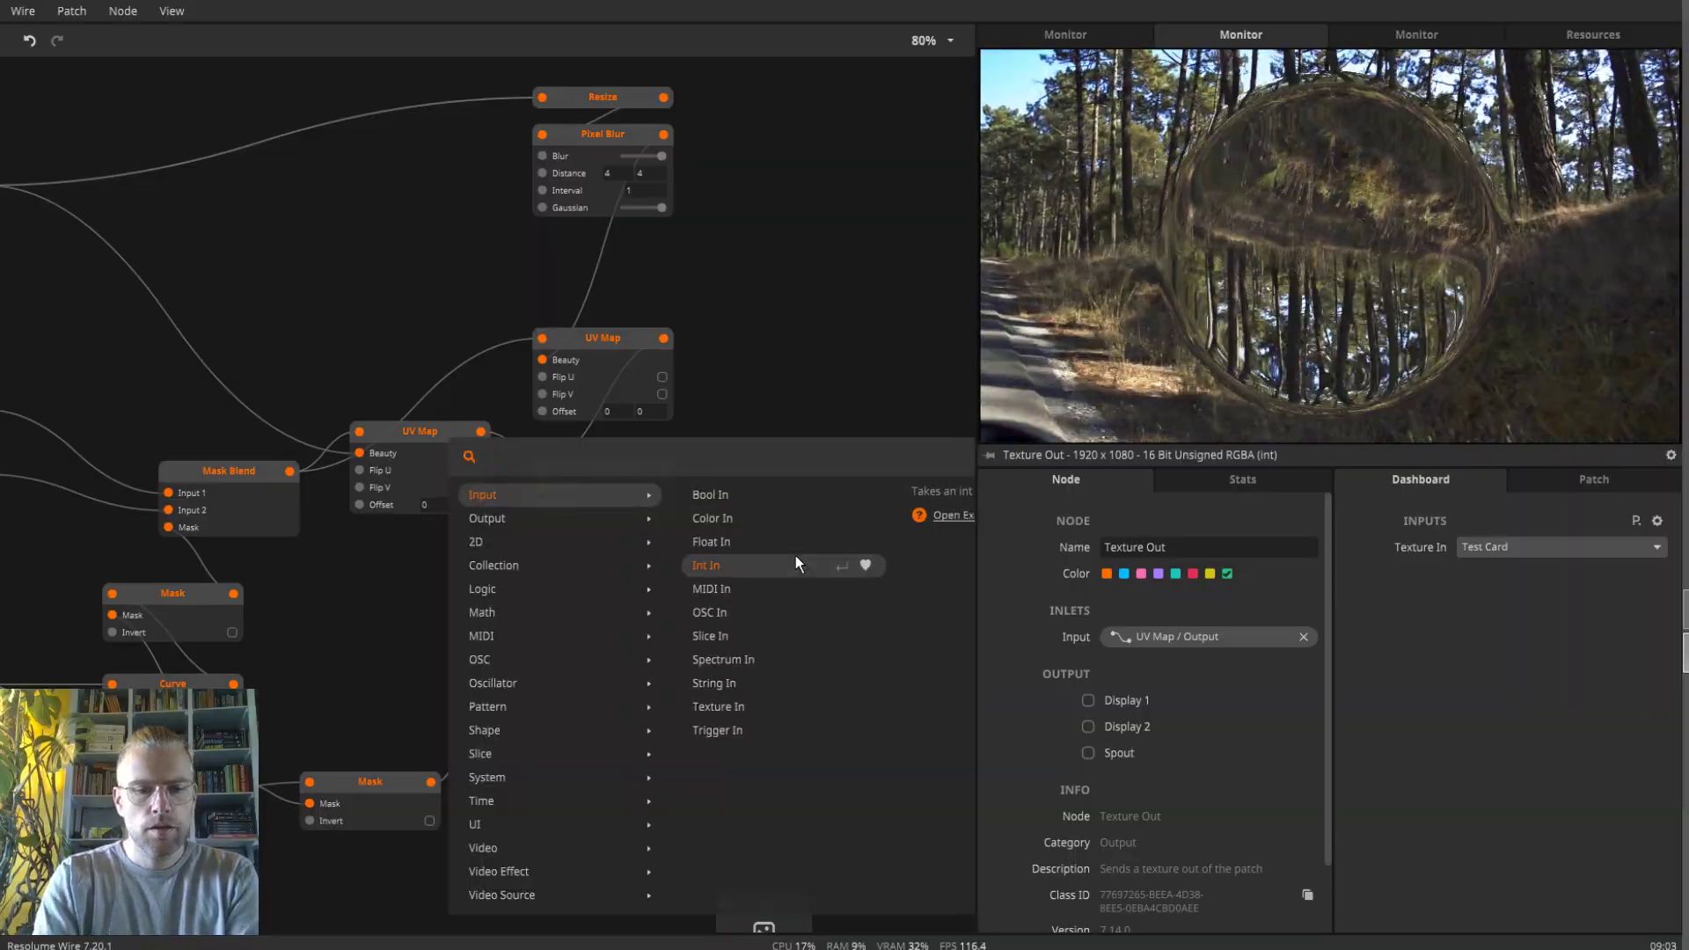
type("vi")
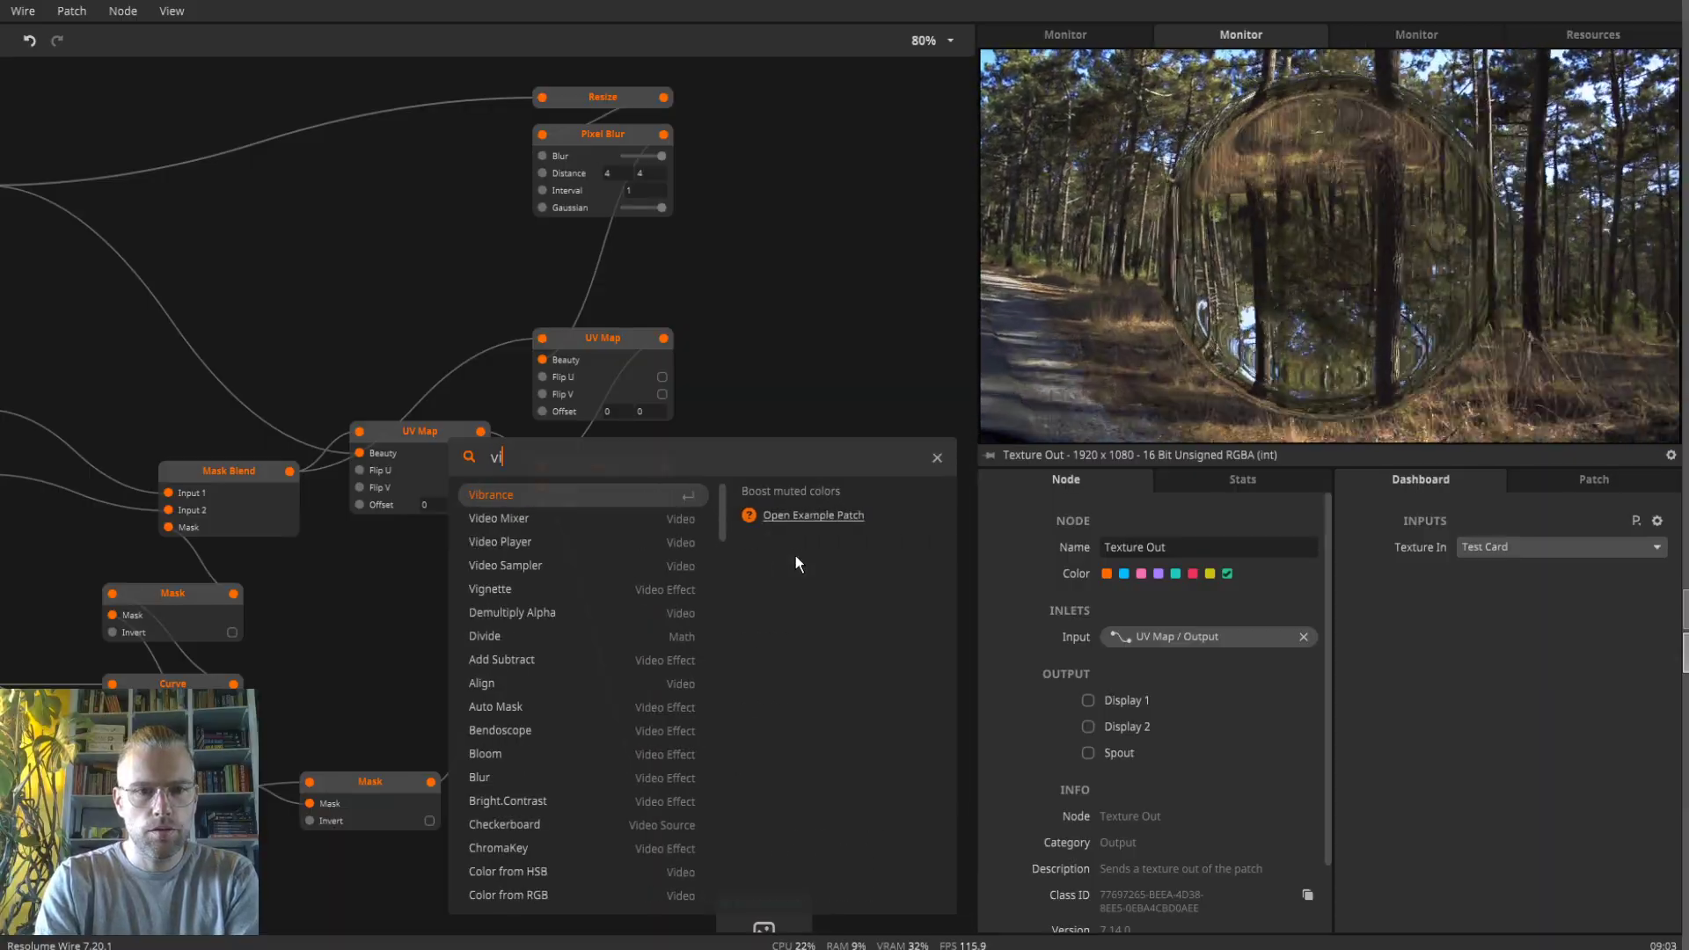
type("do")
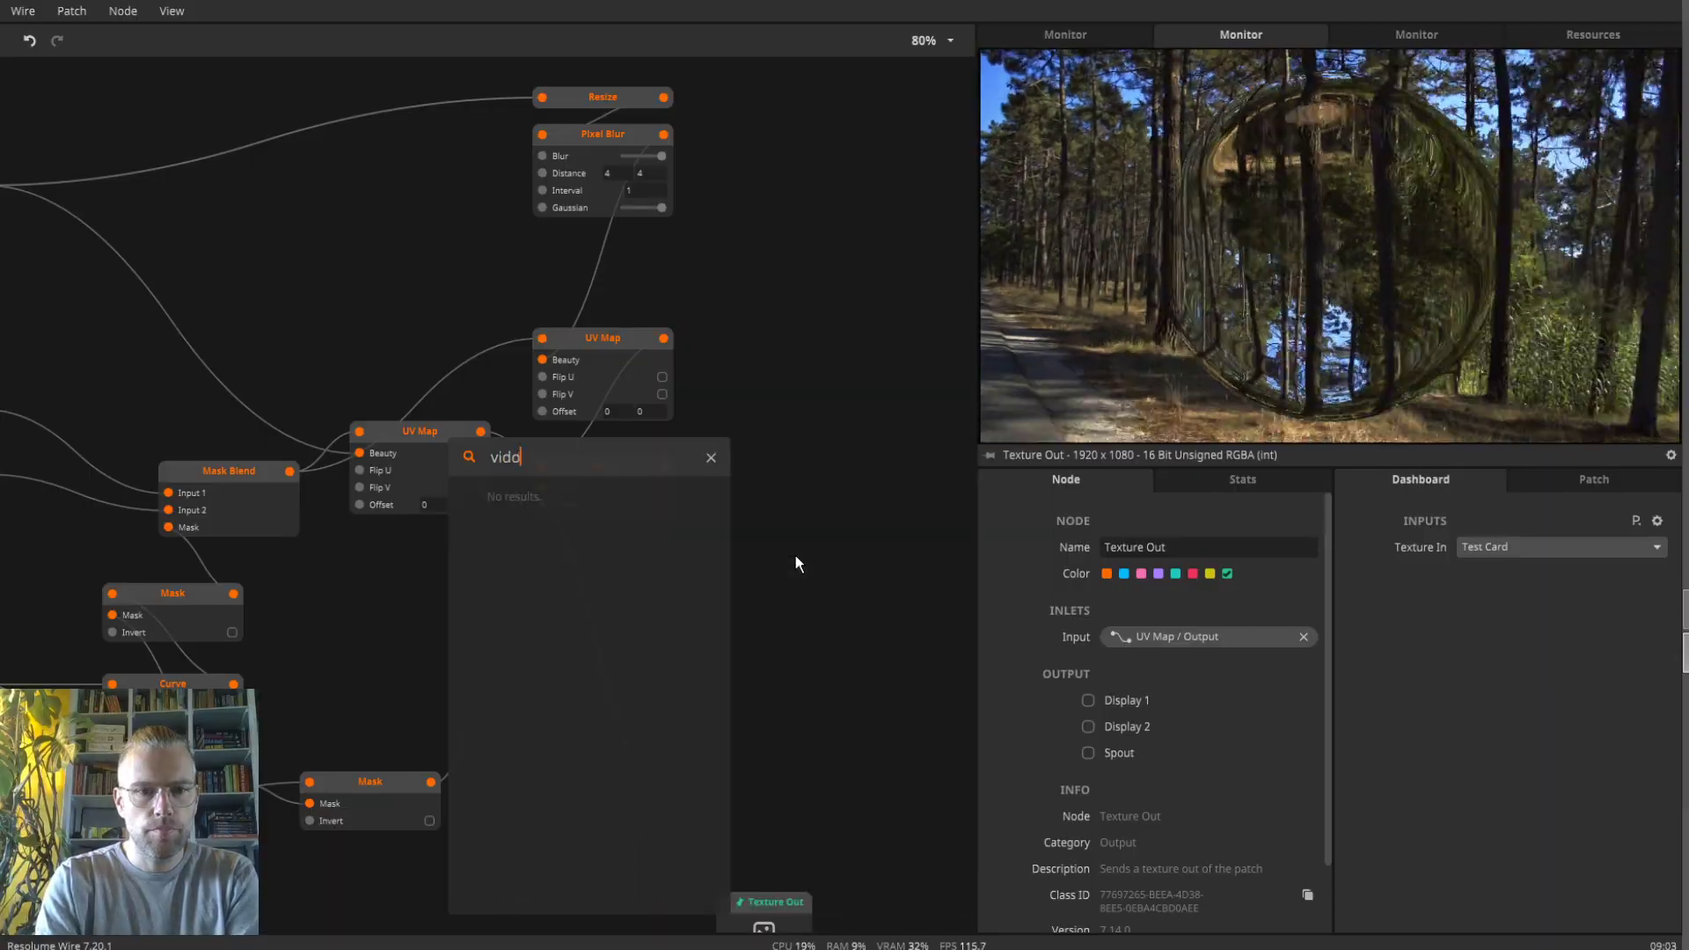
key("BackSpace")
type("eo")
key("Return")
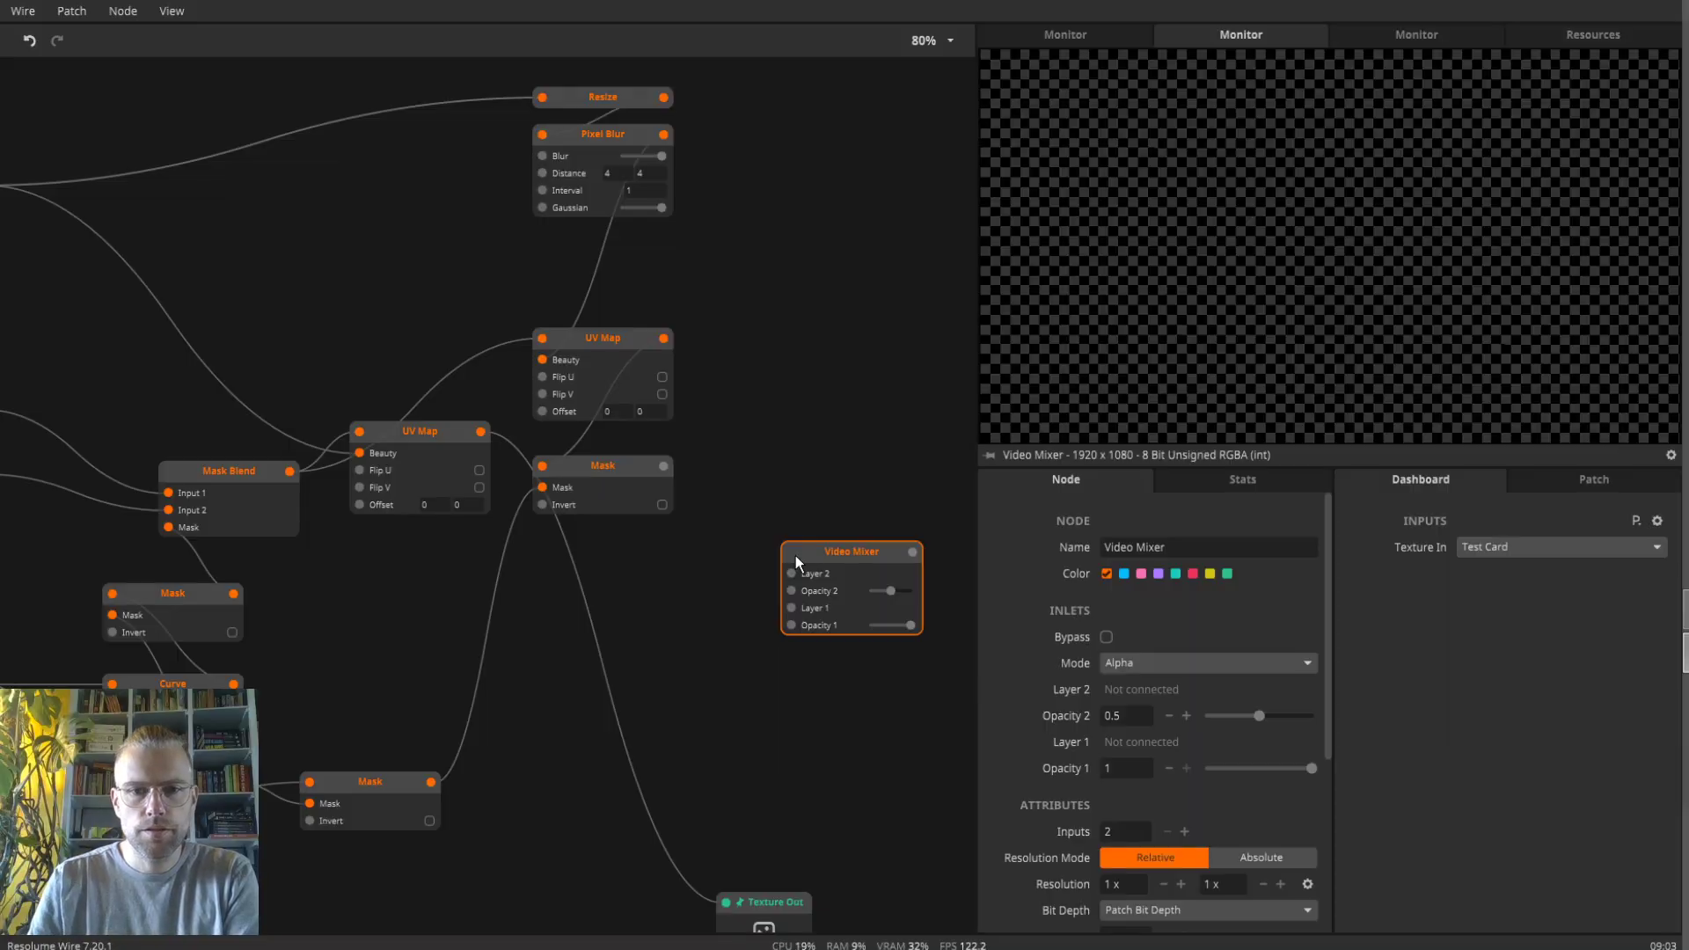
left_click_drag(836, 551, 800, 498)
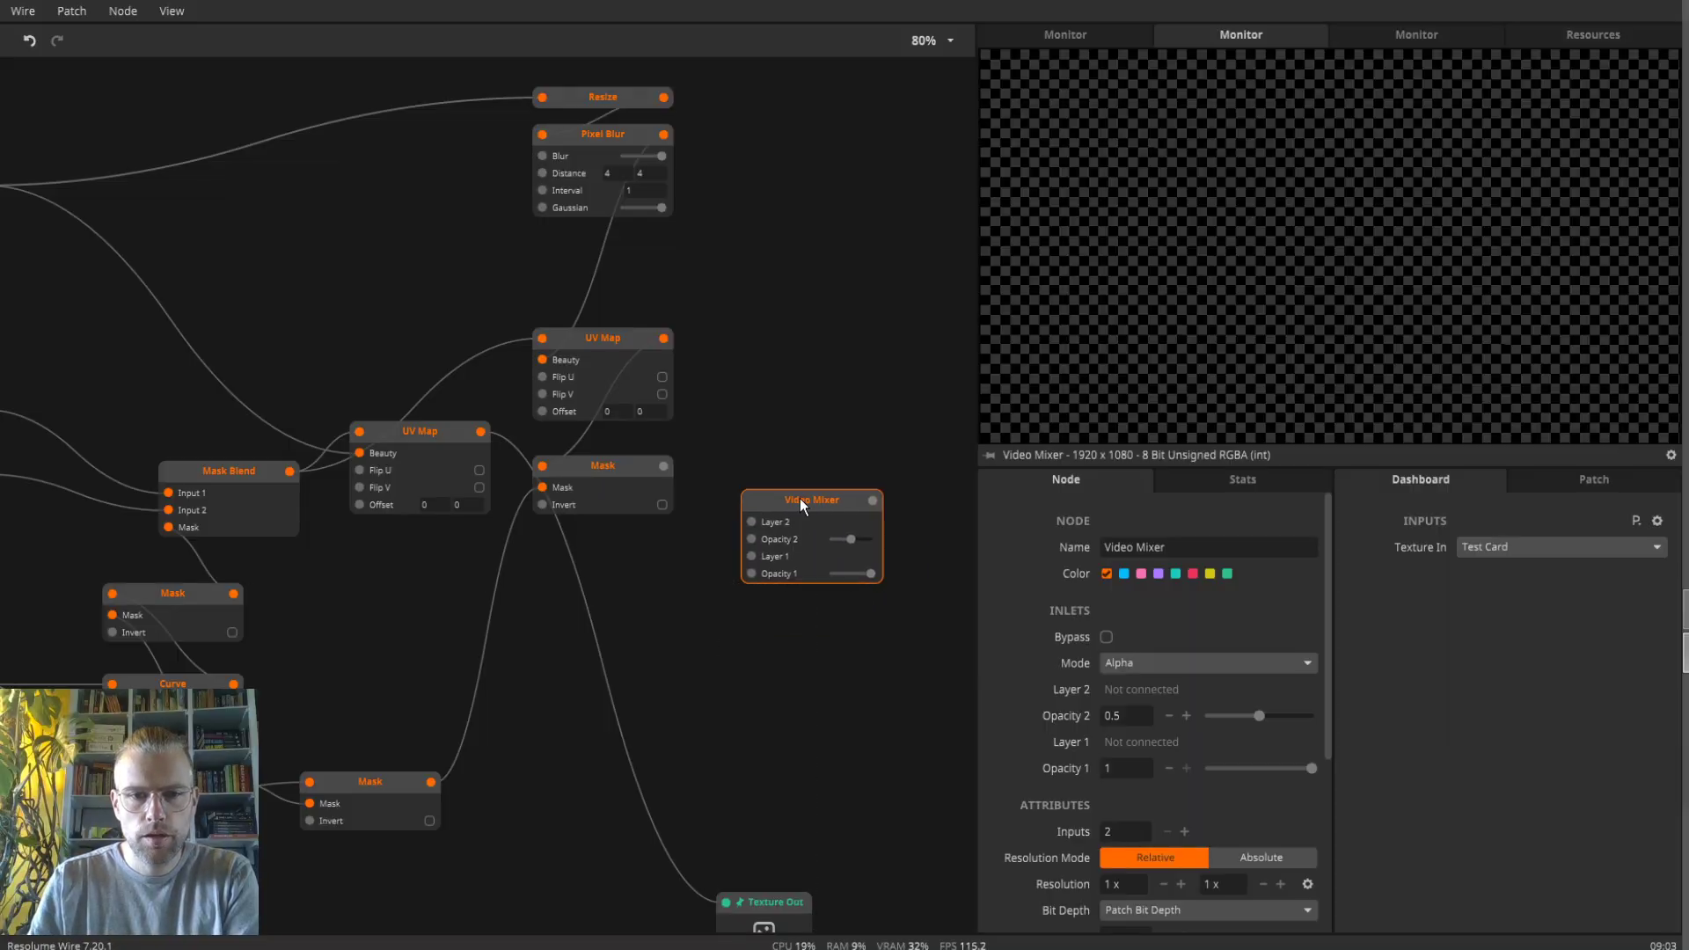
- Set the Video Mixer's top layer opacity to about 0.8 and its number of inputs to 5
left_click(1206, 668)
left_click(1428, 667)
left_click_drag(1259, 716, 1291, 715)
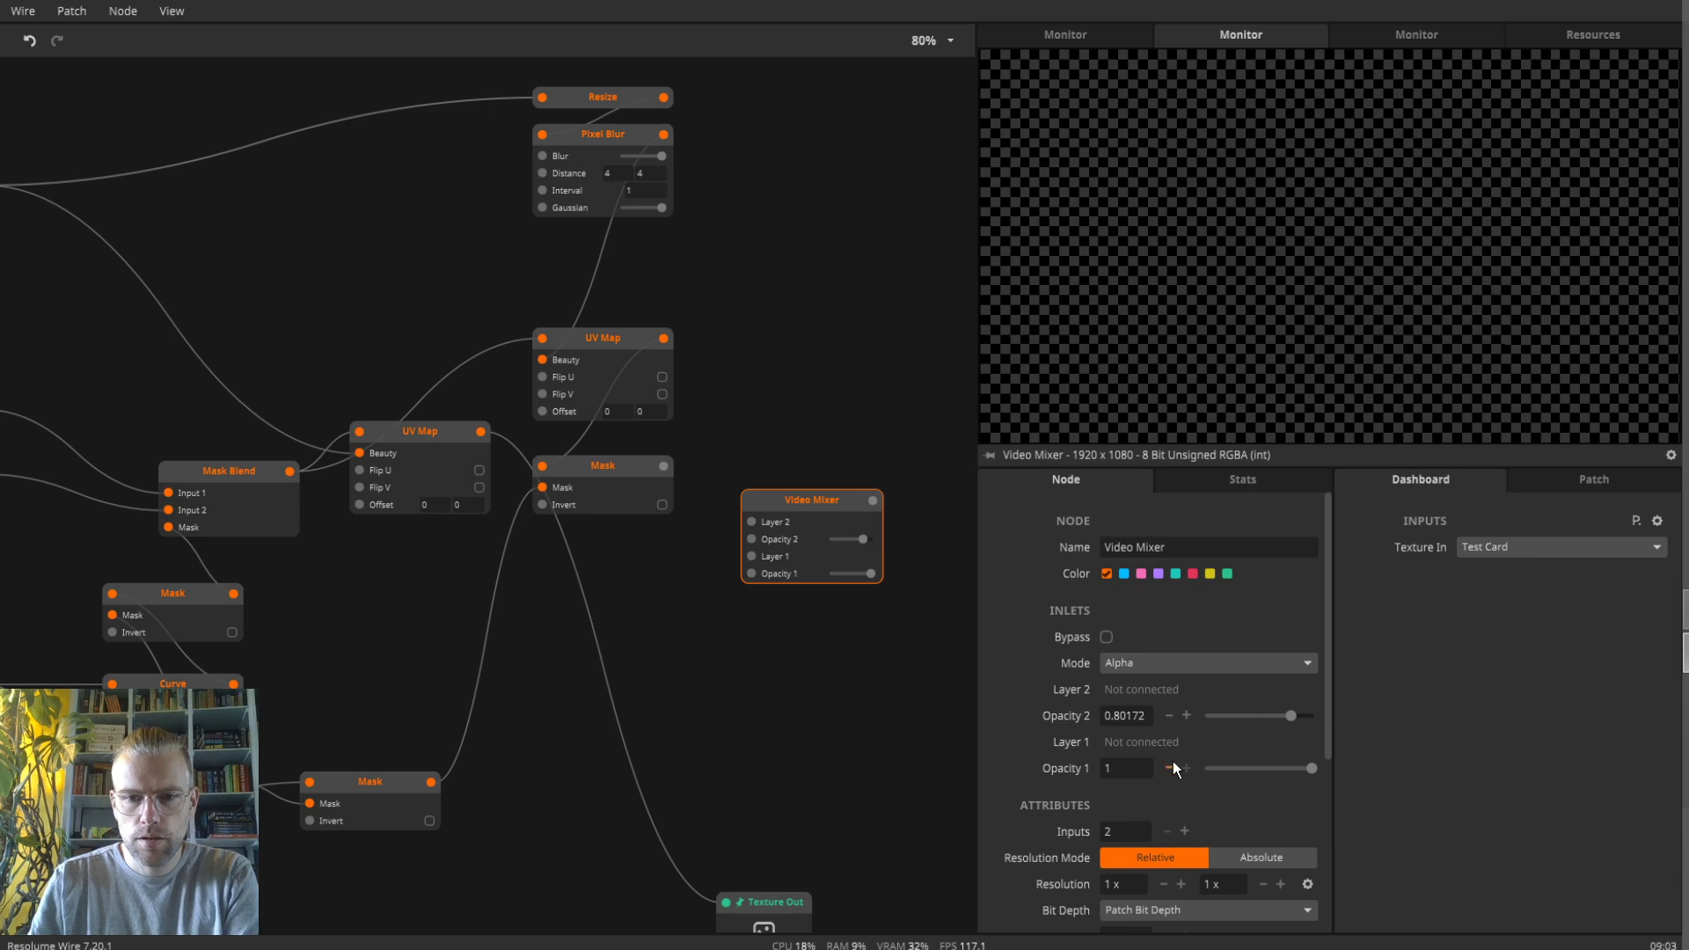
scroll(1203, 801, "down", 1)
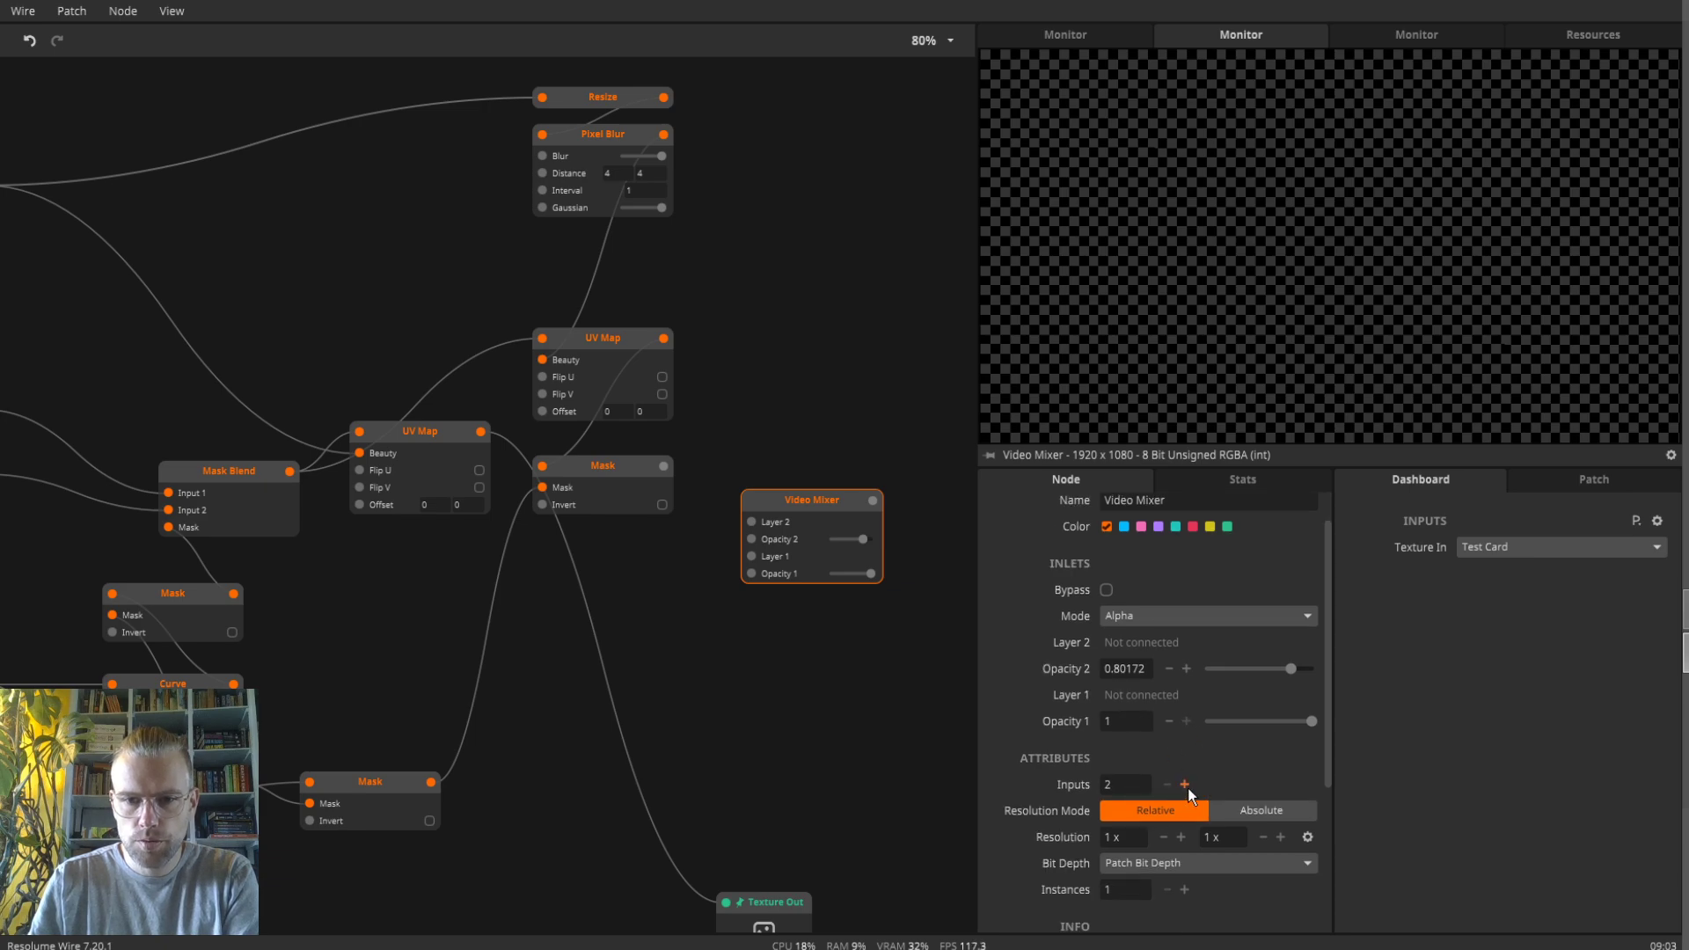
left_click(1186, 786)
left_click(1186, 838)
scroll(1199, 832, "down", 3)
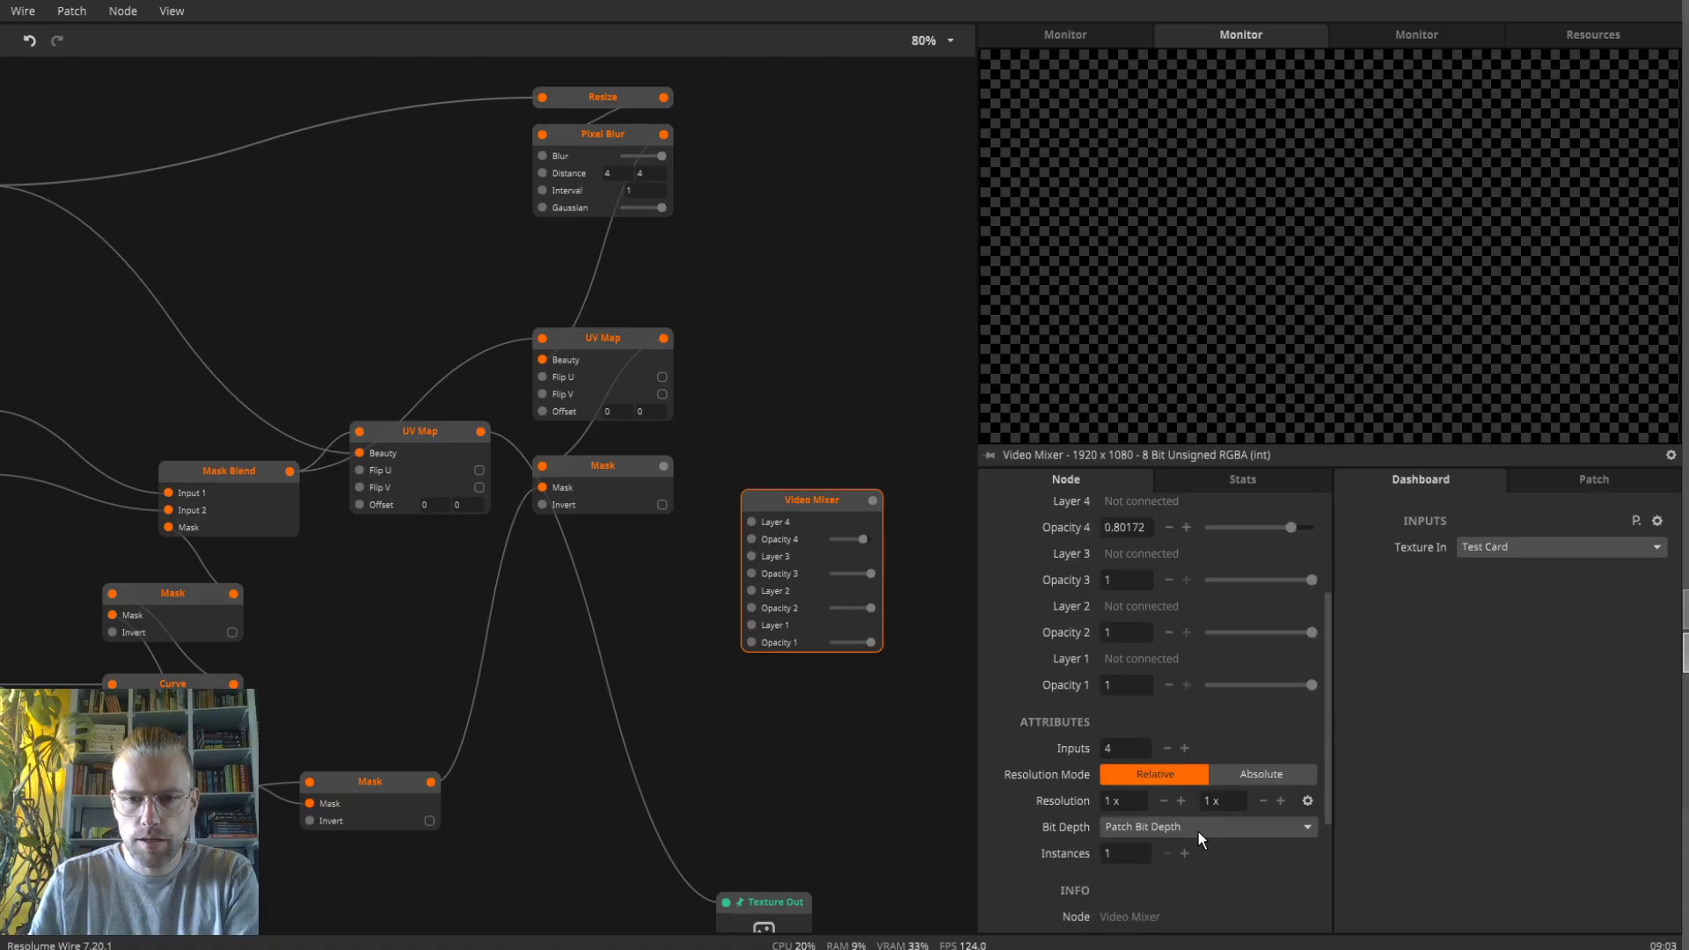
left_click(1186, 750)
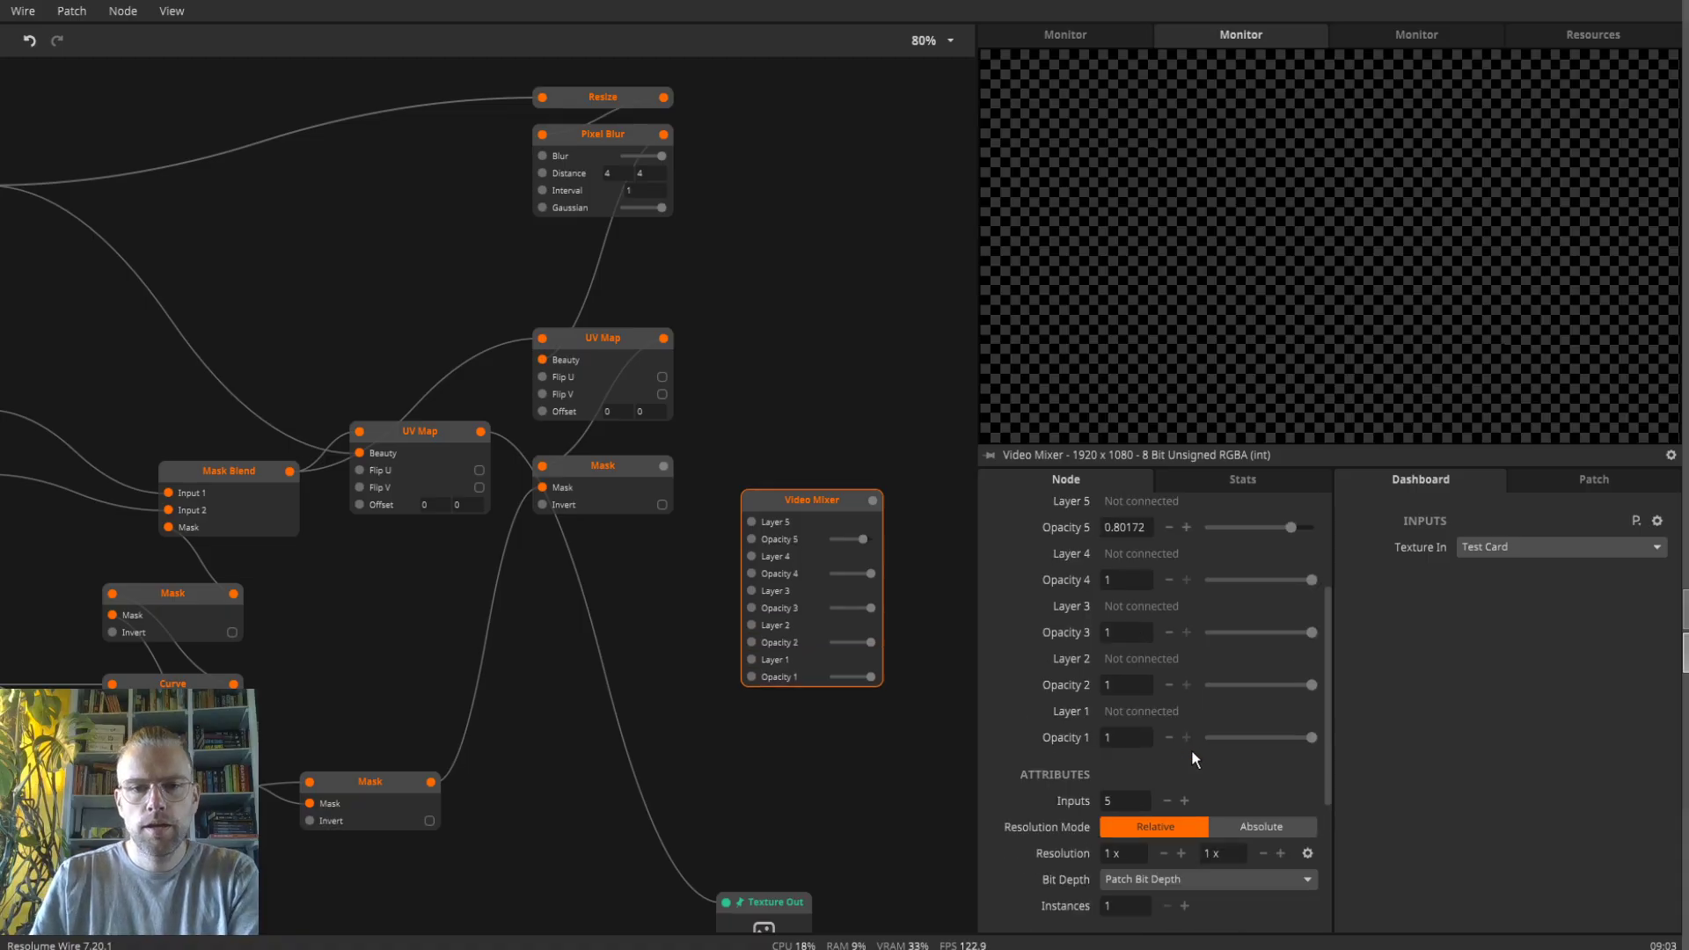
- Sort the node statistics by load to check the Video Mixer's cost, and delete the Video Mixer
left_click(1223, 485)
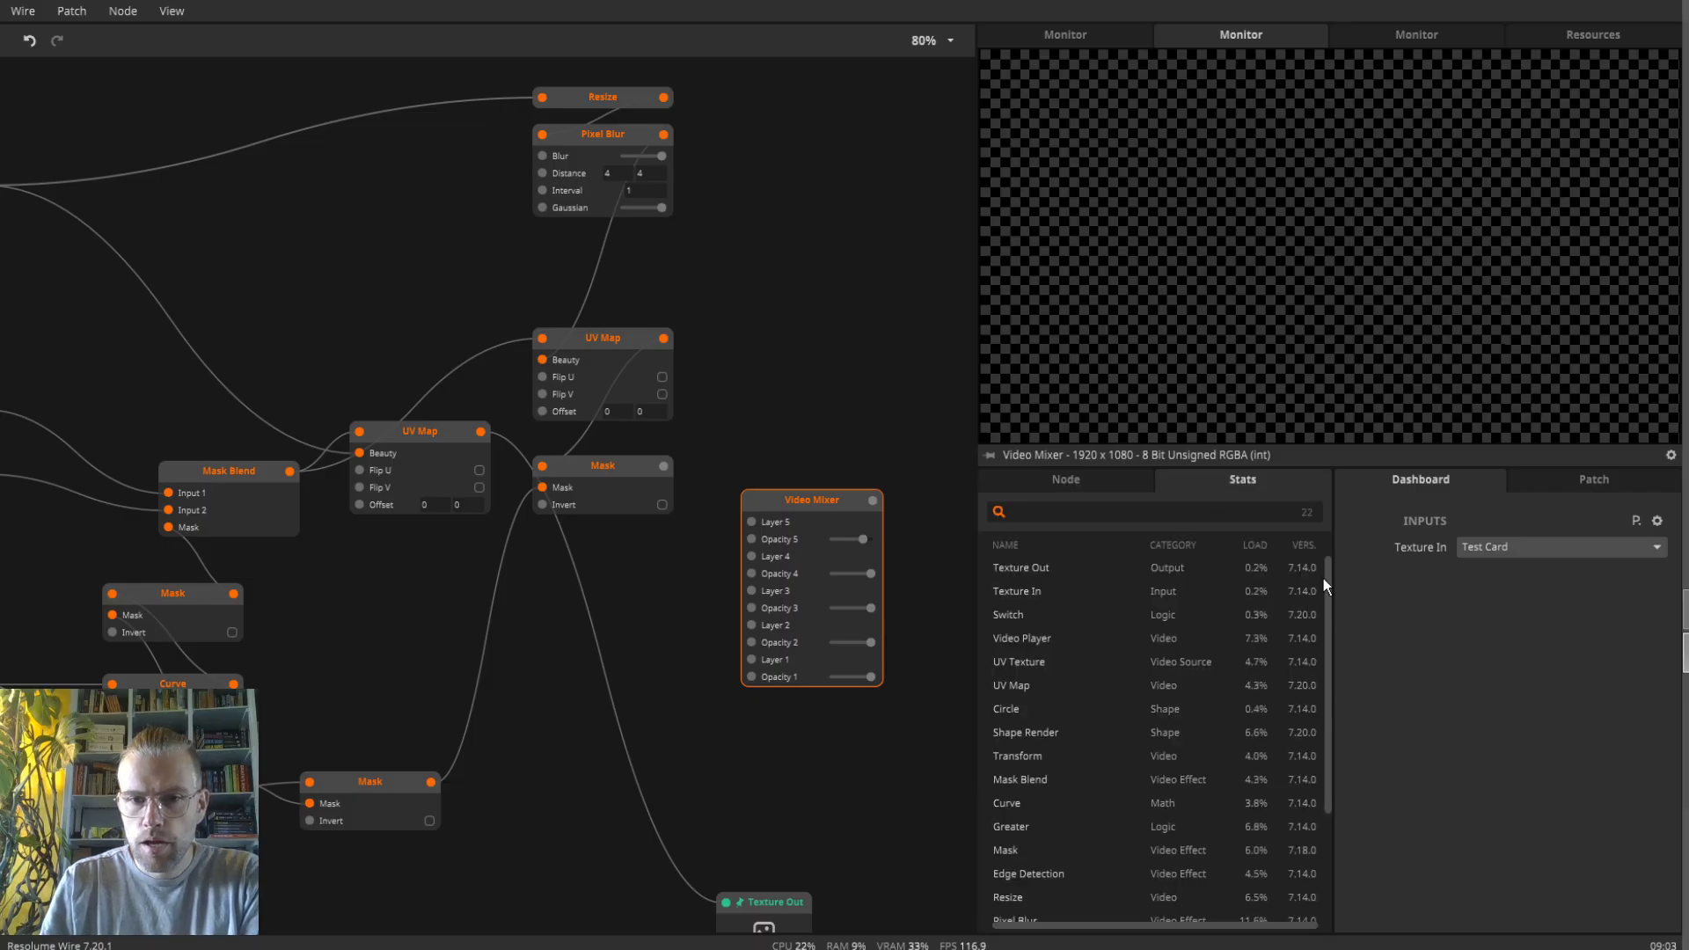
left_click(1253, 546)
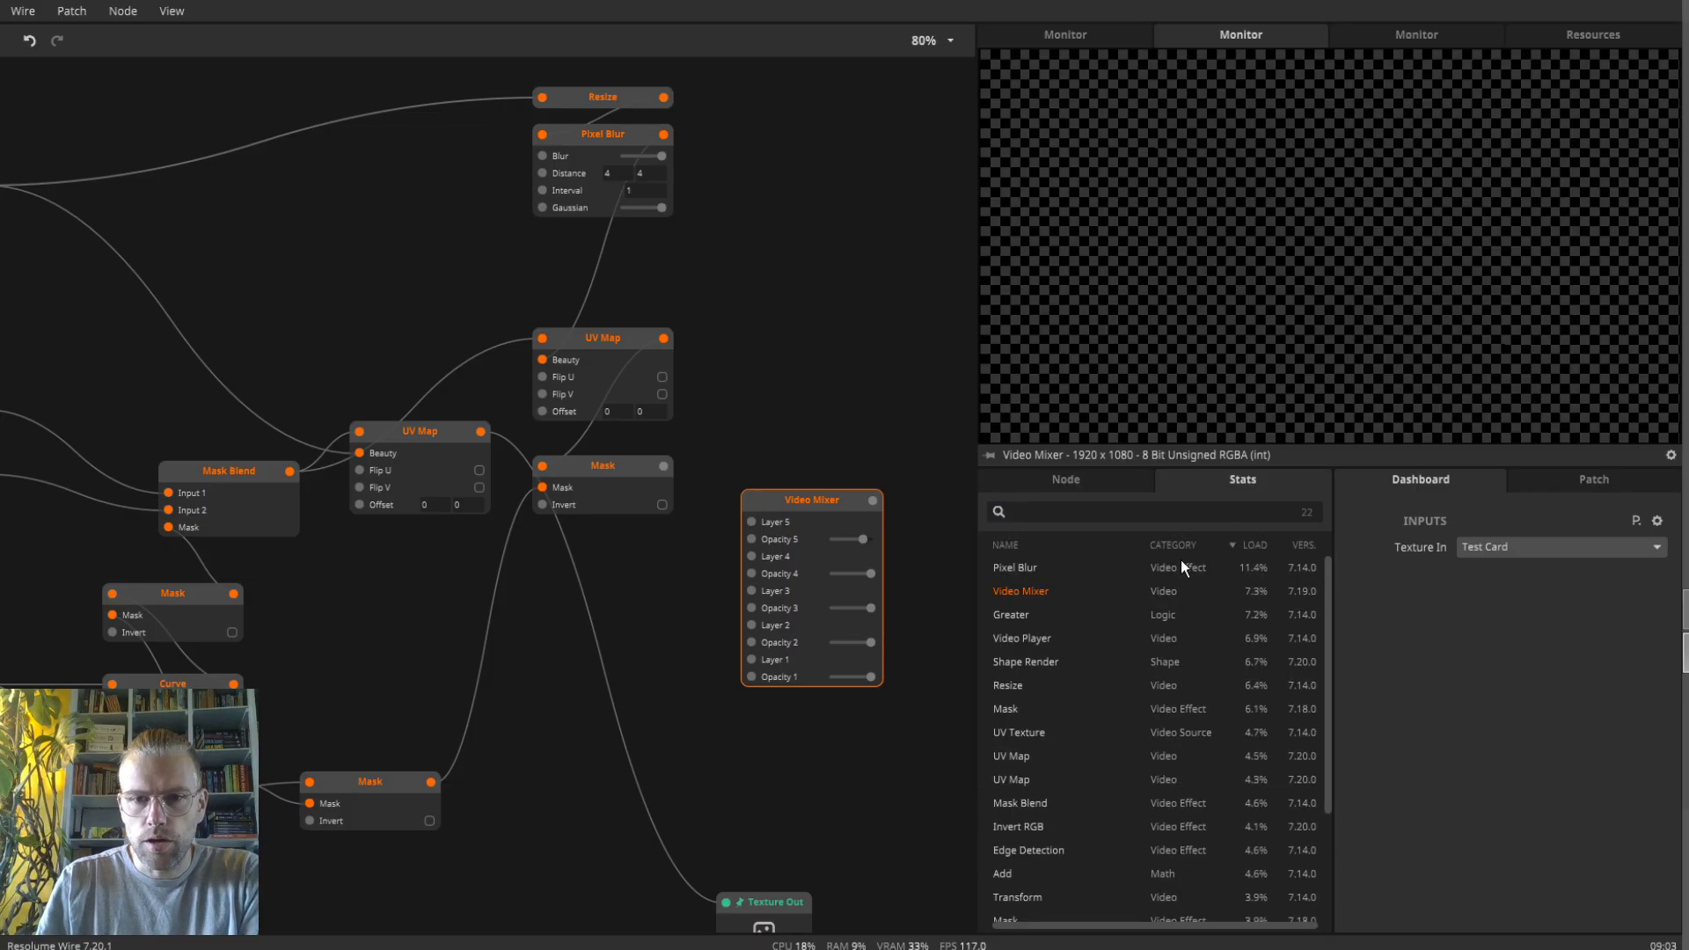
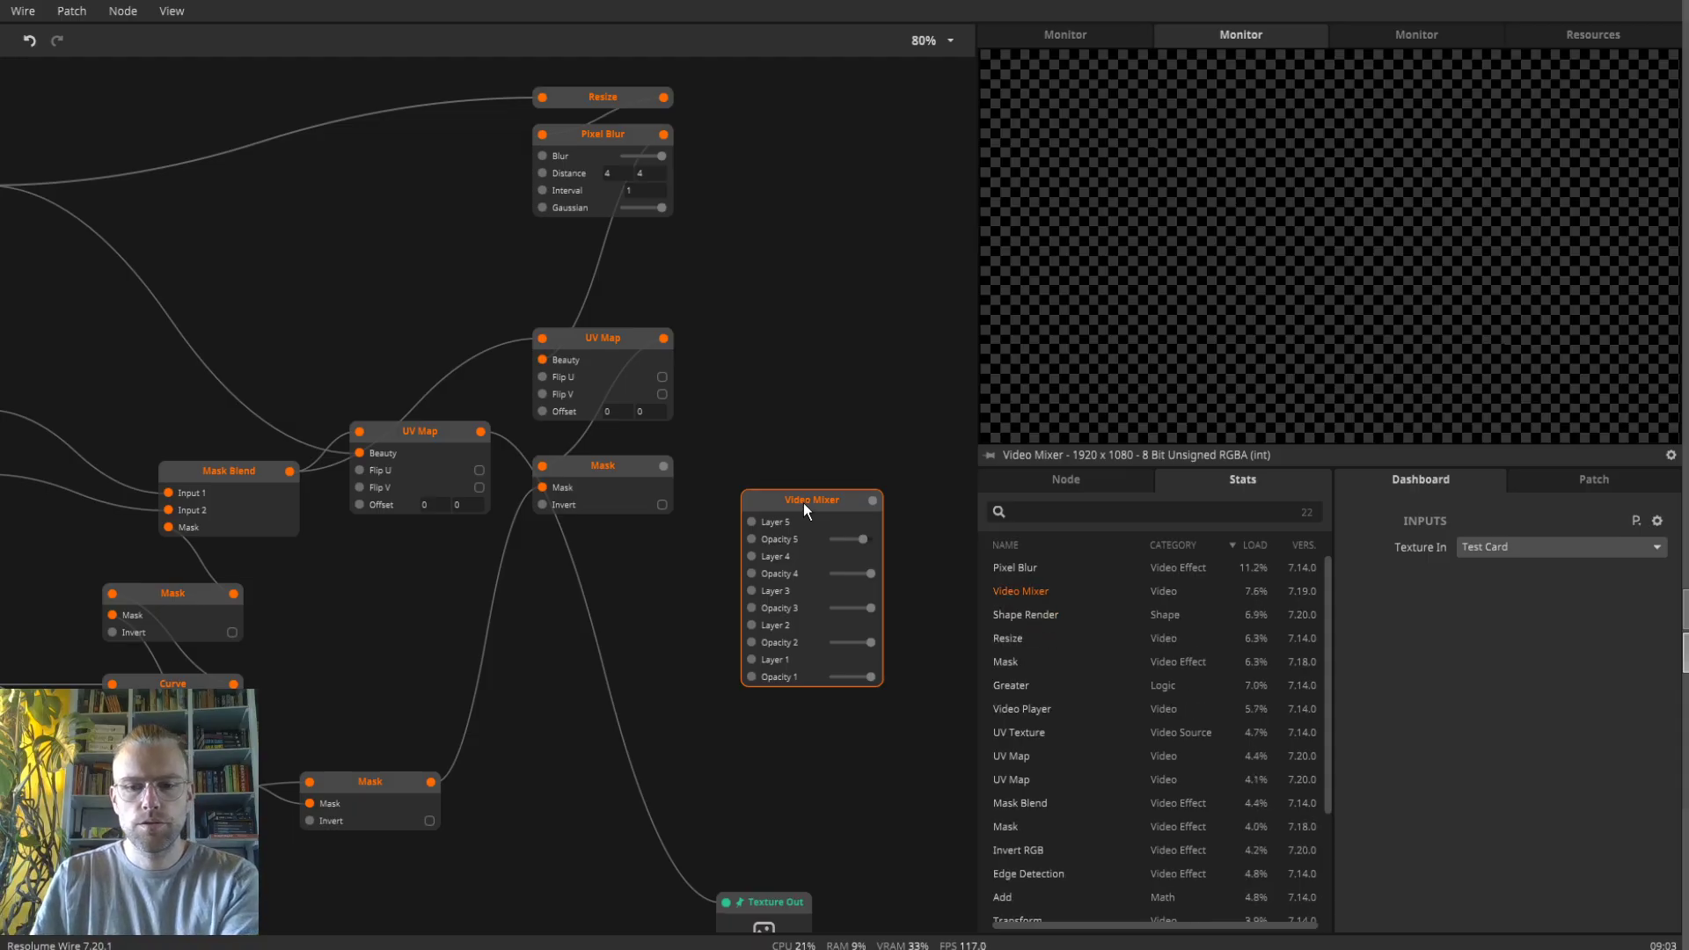
key("Delete")
- Add a Join node in the empty area beside the Mask under the blurred UV Map
double_click(773, 544)
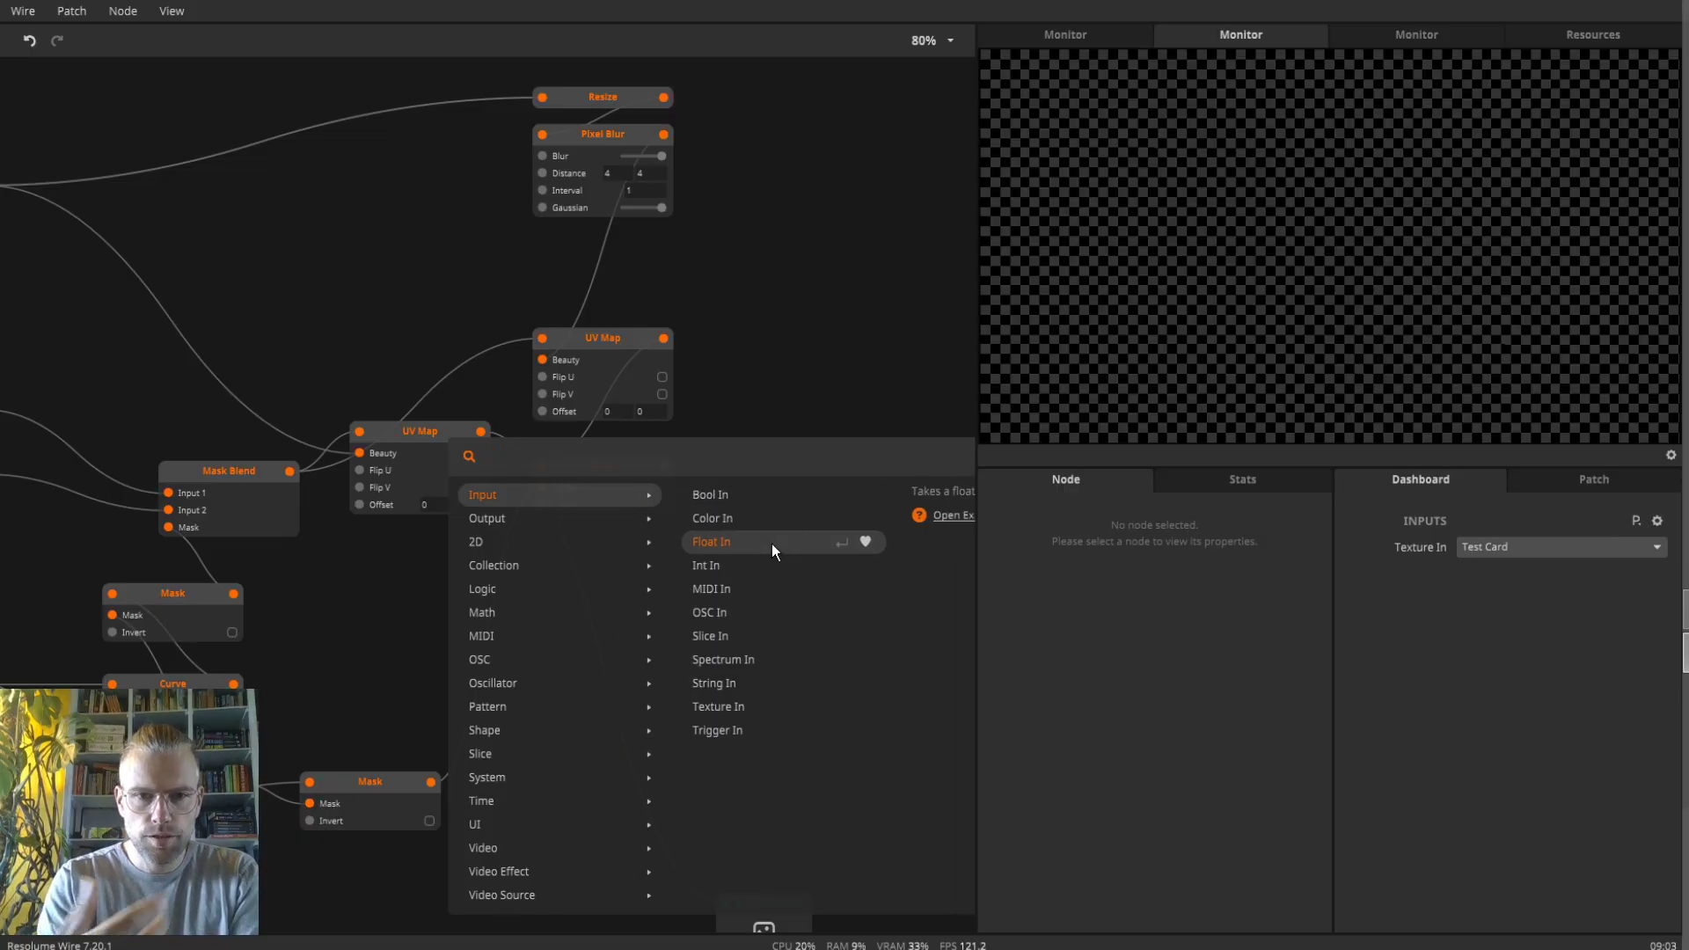
type("join")
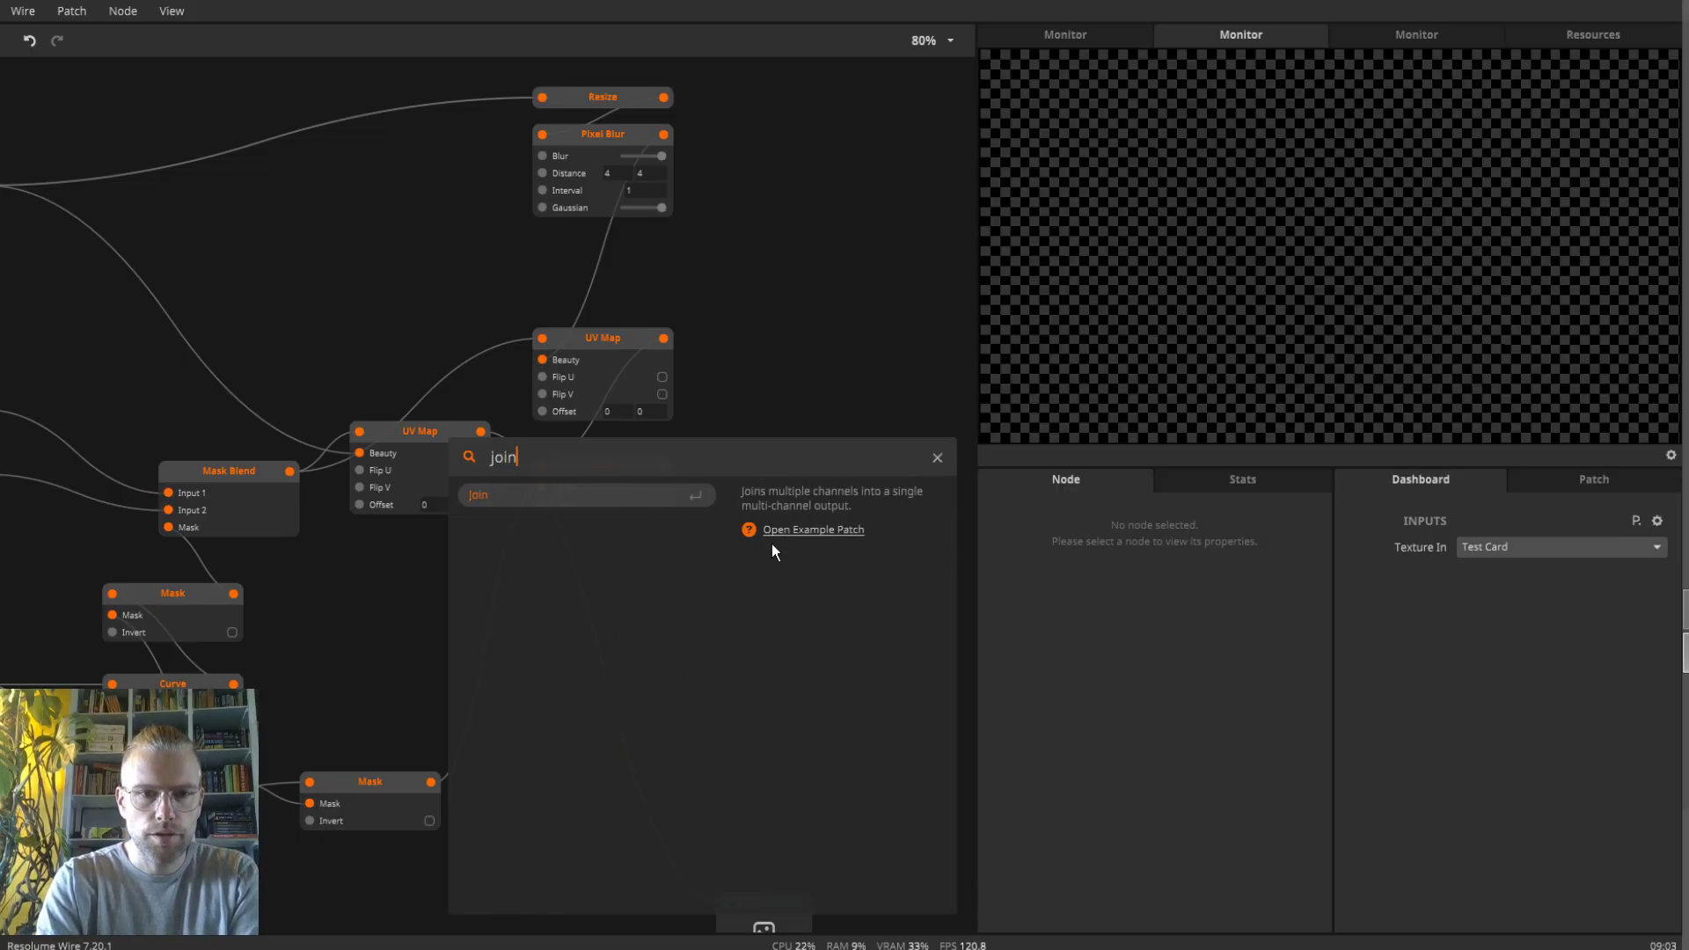
key("Return")
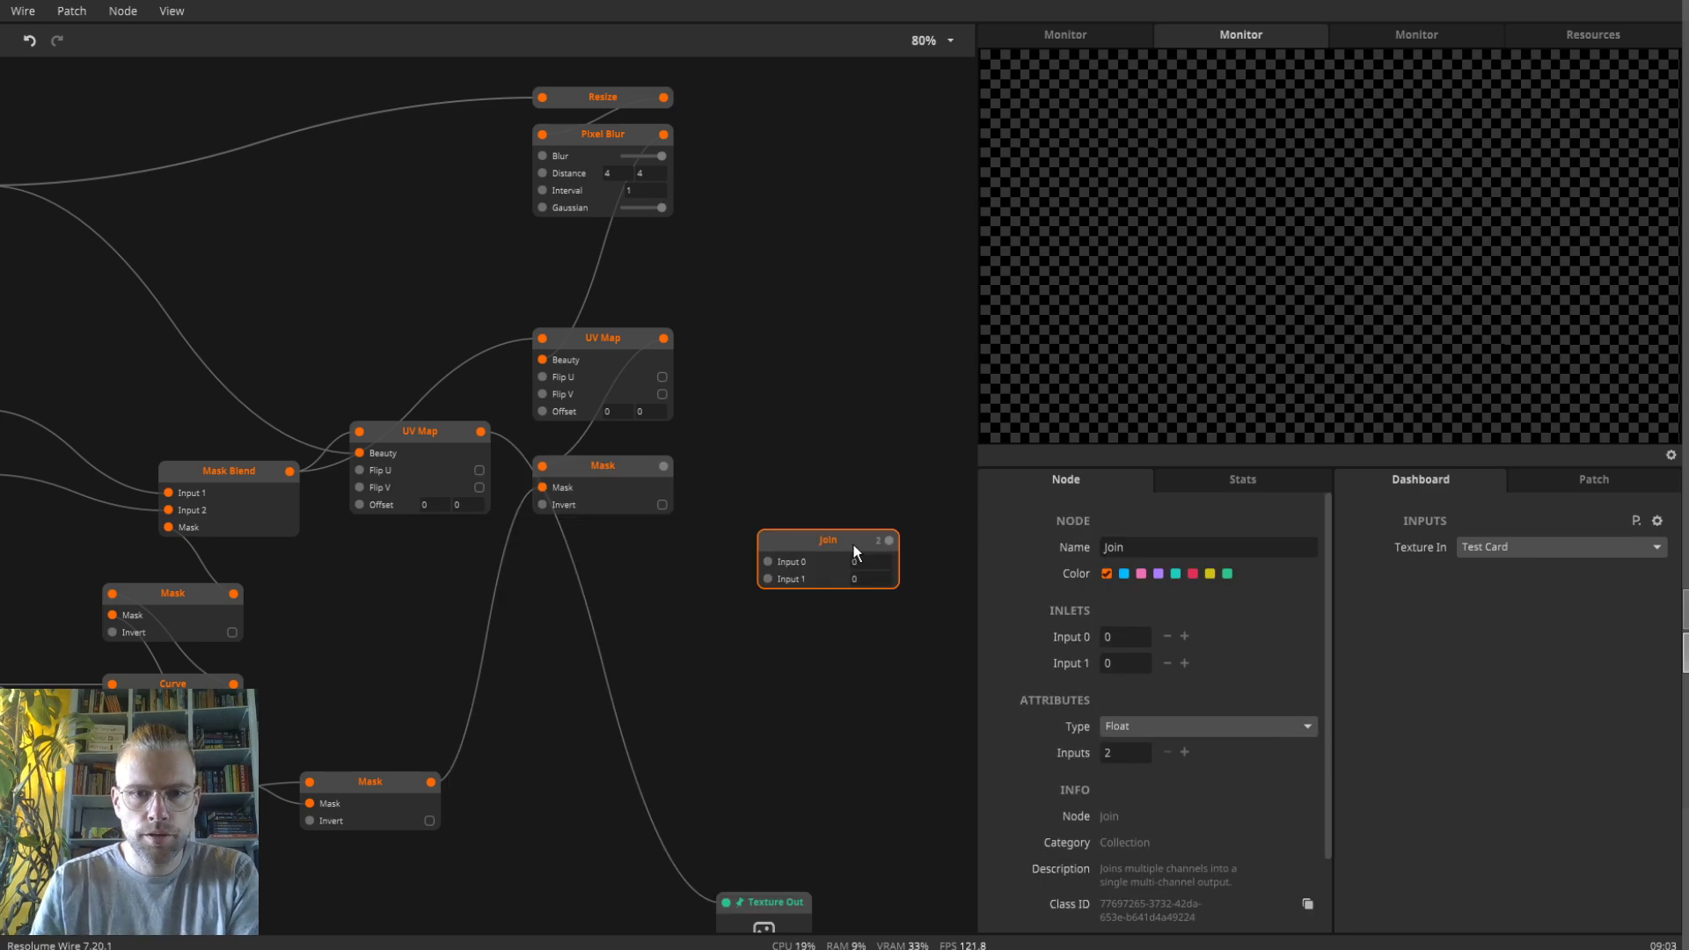
left_click_drag(890, 540, 794, 651)
type("me")
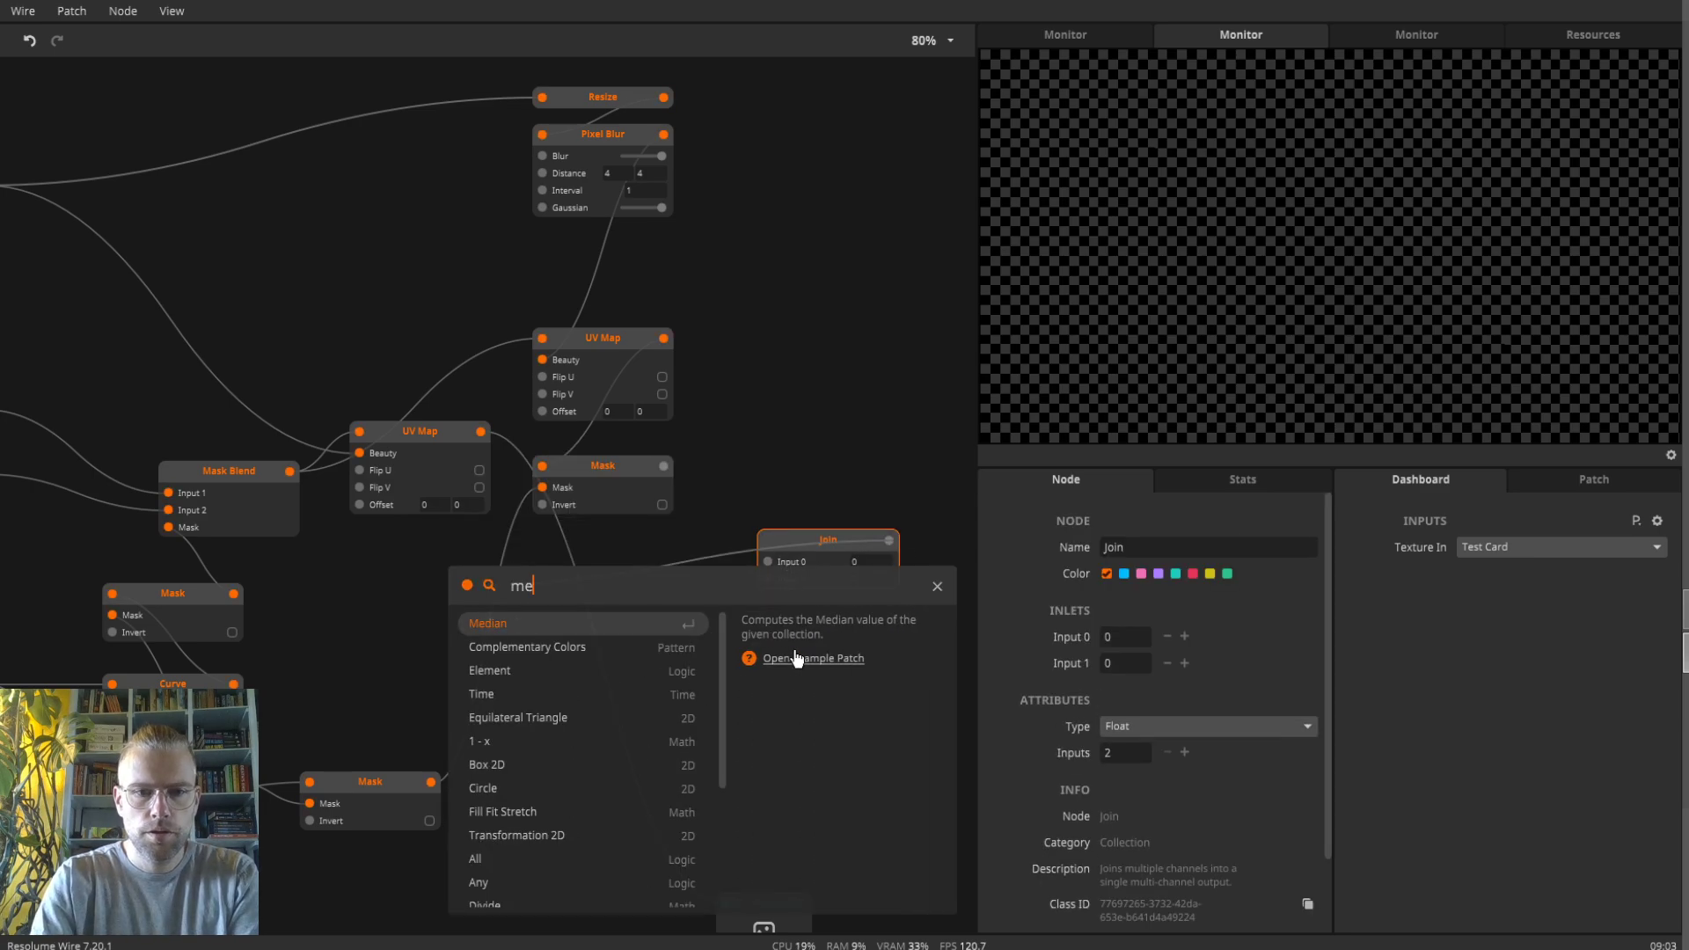
type("r")
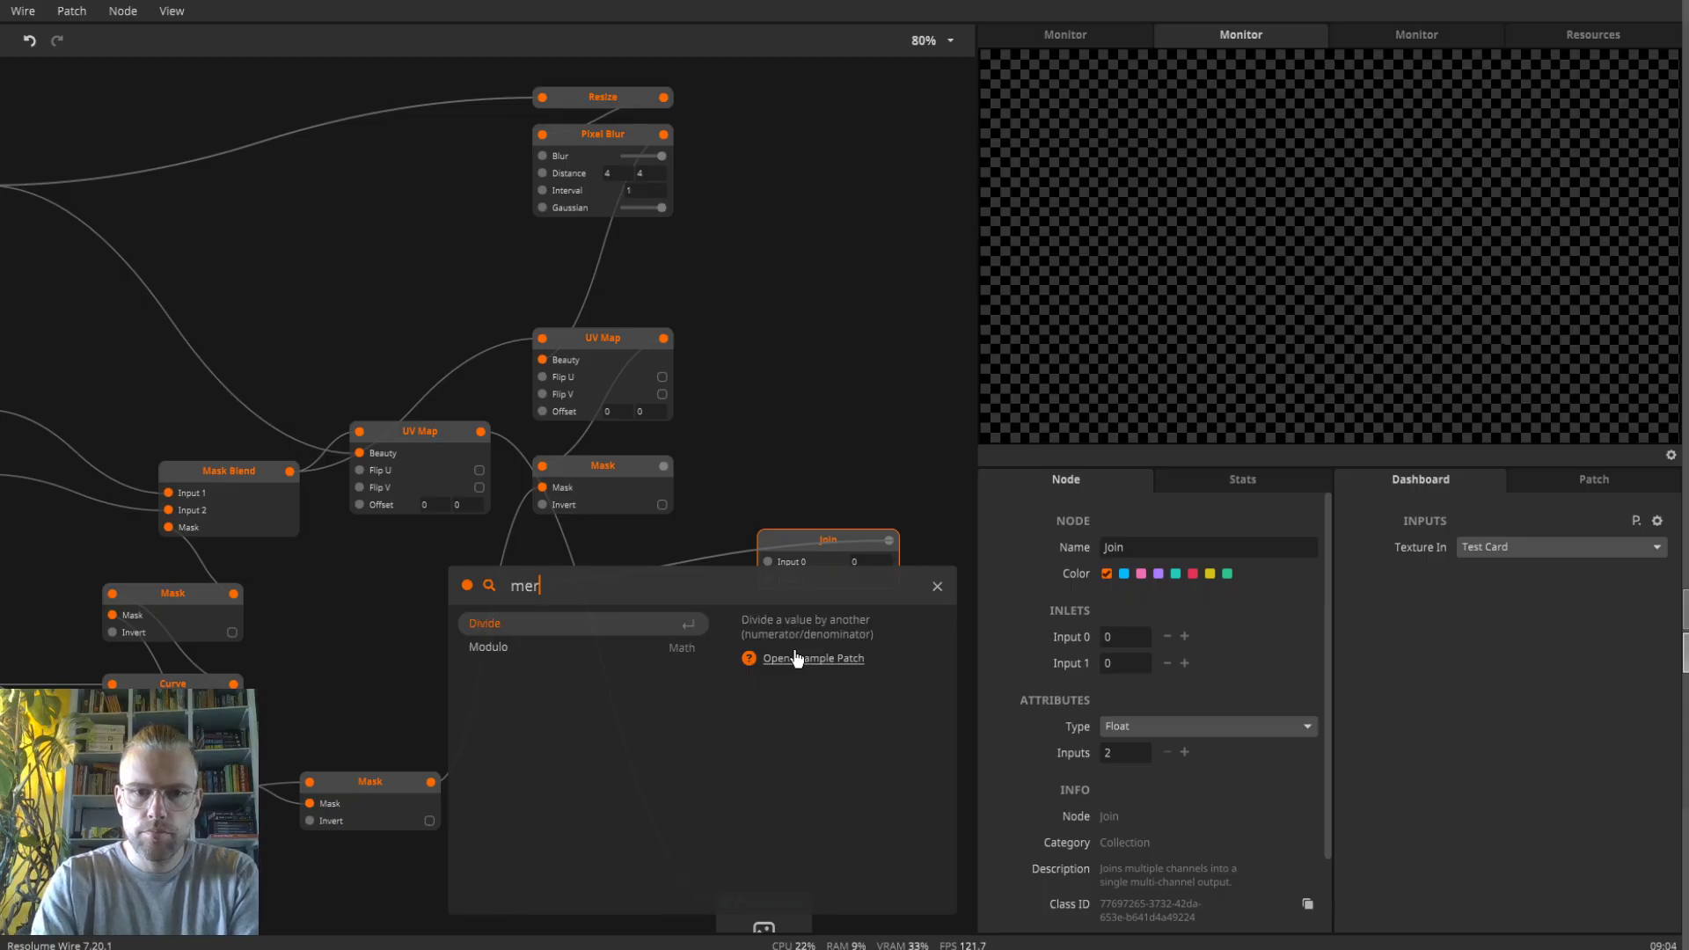
key("Escape")
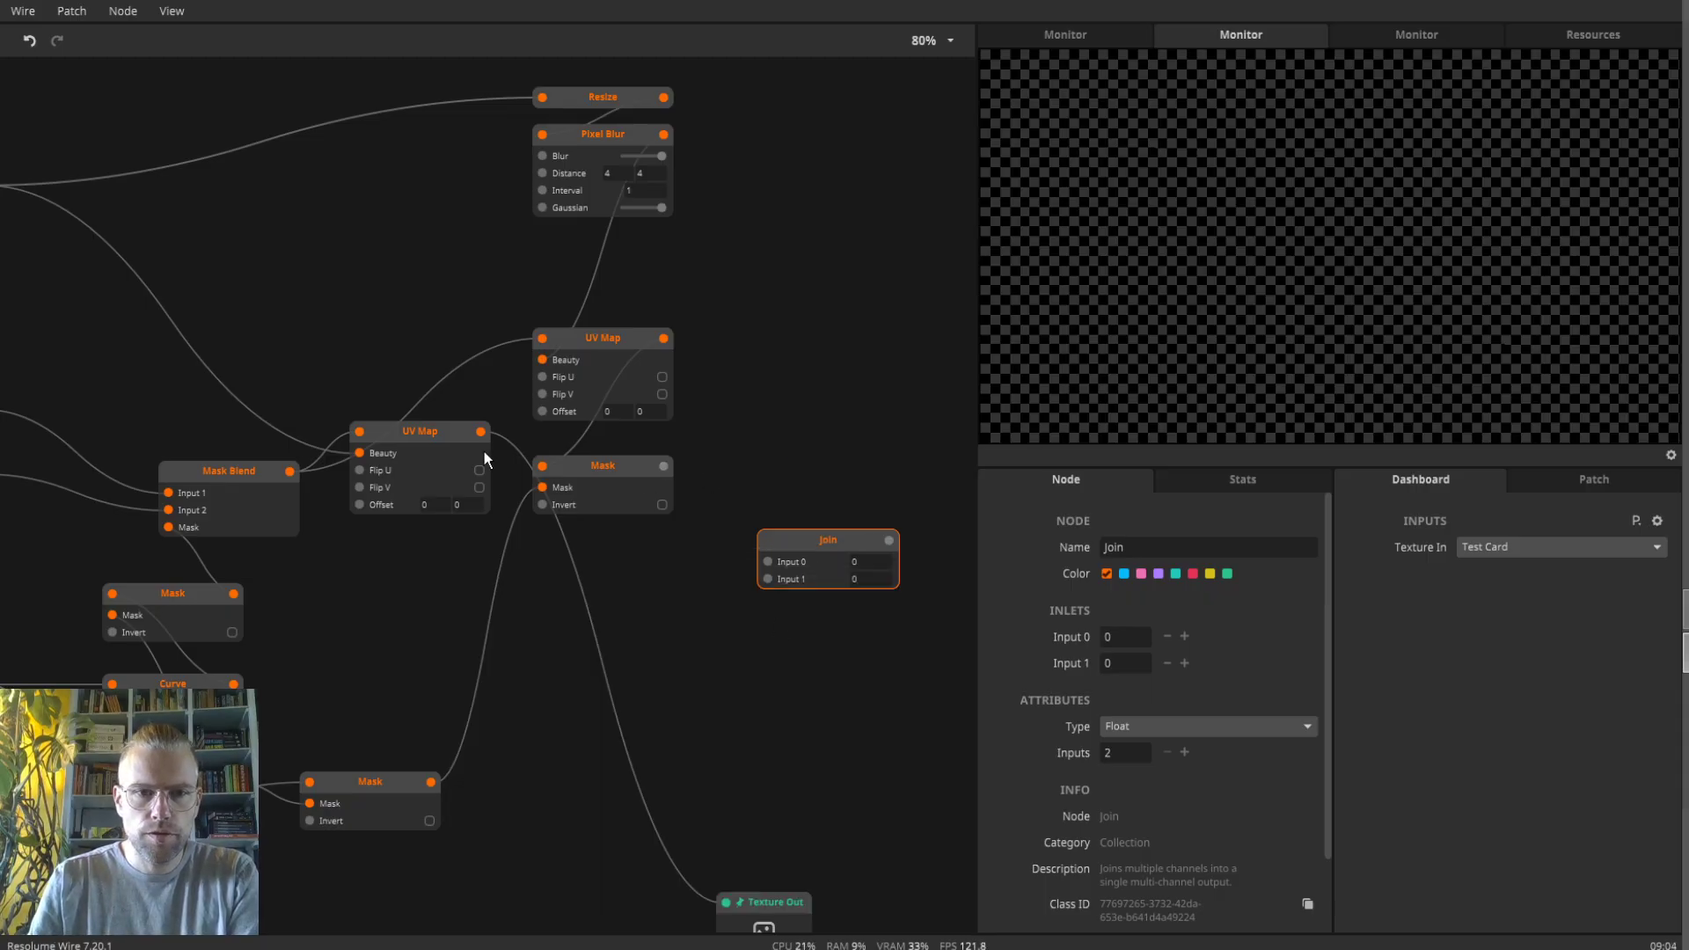
- Connect the unblurred UV Map and the Mask to the Join's two inputs, and add a Merge node on its output
left_click_drag(762, 566, 769, 579)
left_click_drag(891, 540, 766, 652)
type("me")
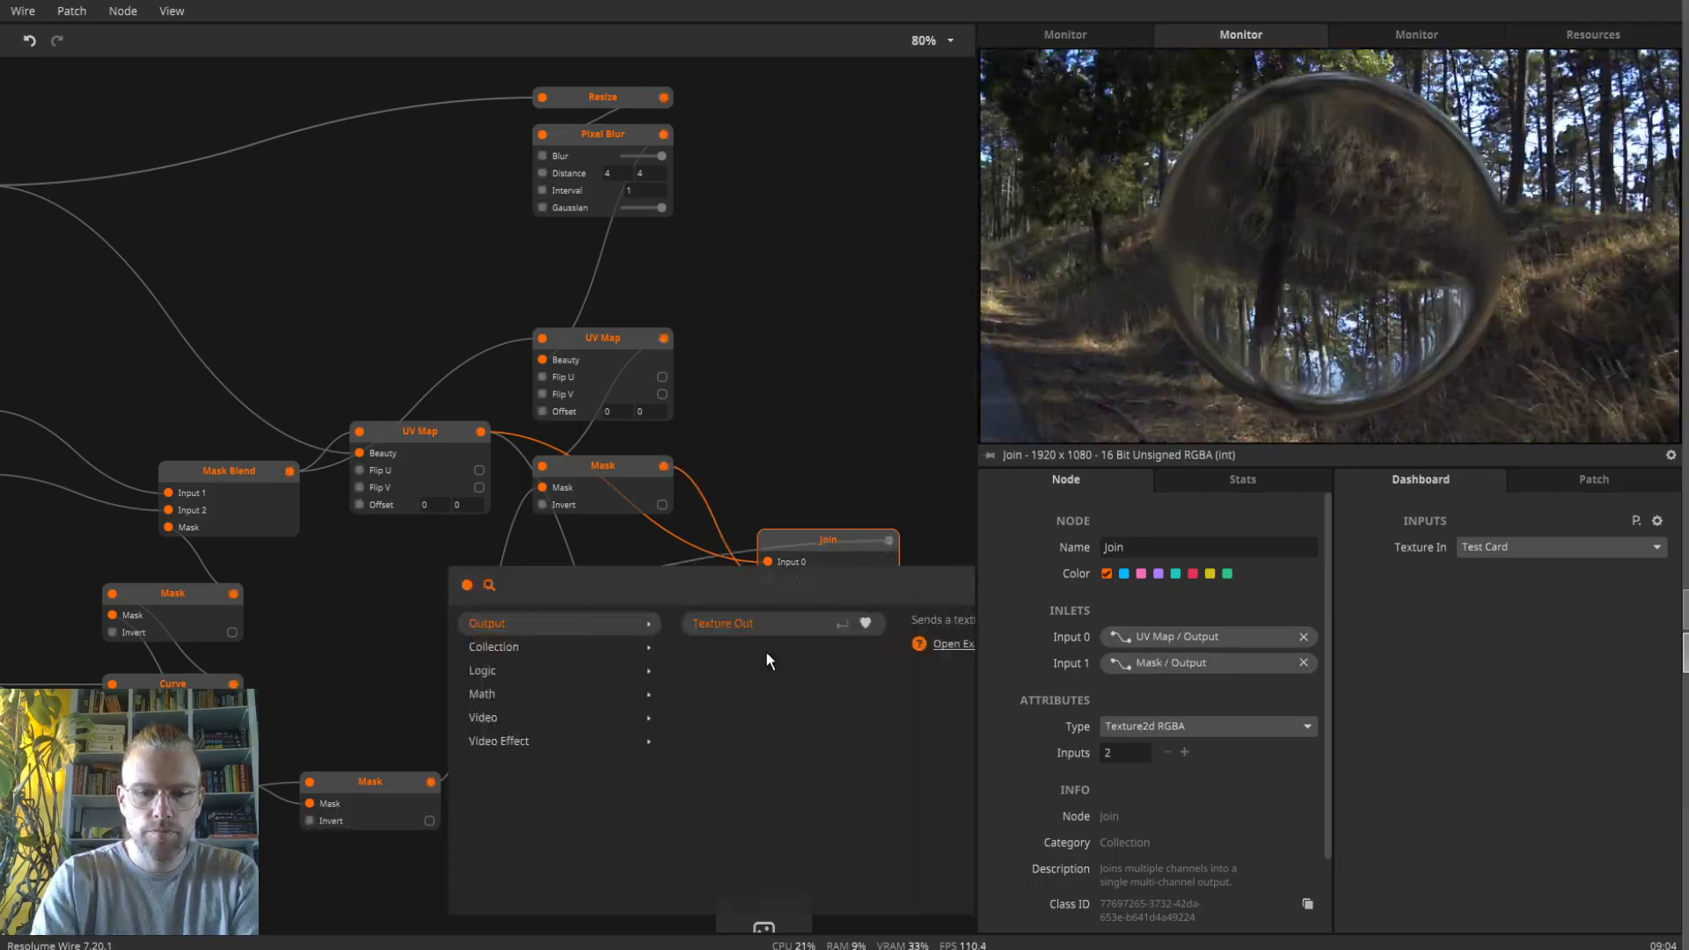
type("r")
key("Return")
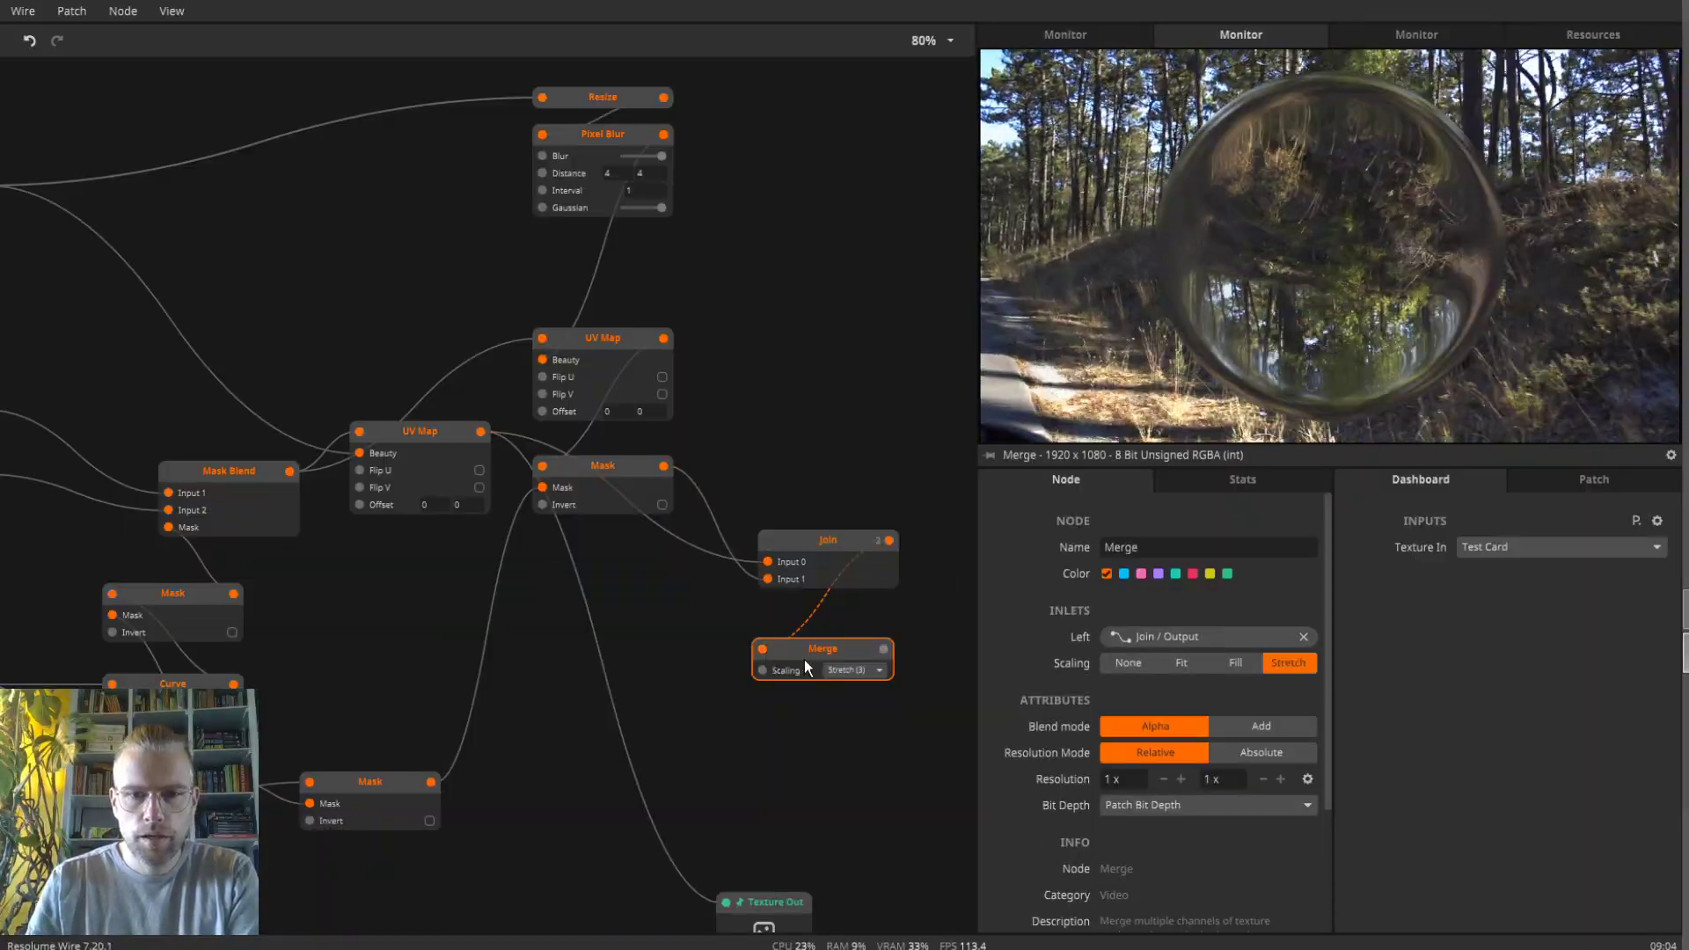
left_click(1250, 484)
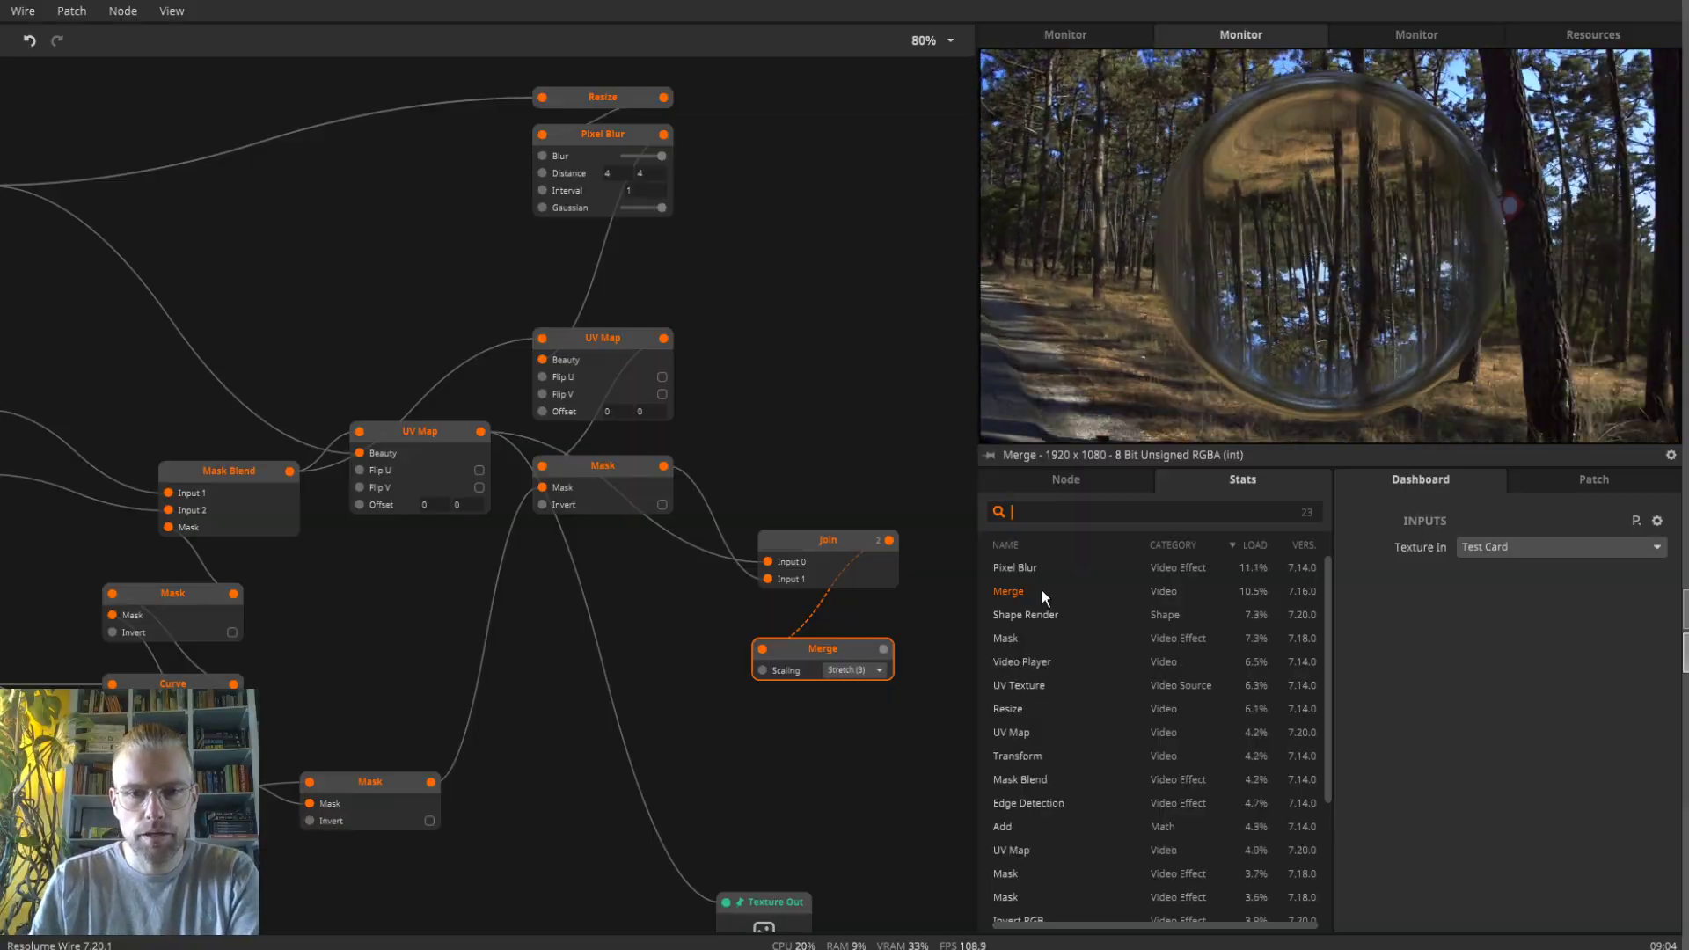
left_click(837, 406)
double_click(836, 405)
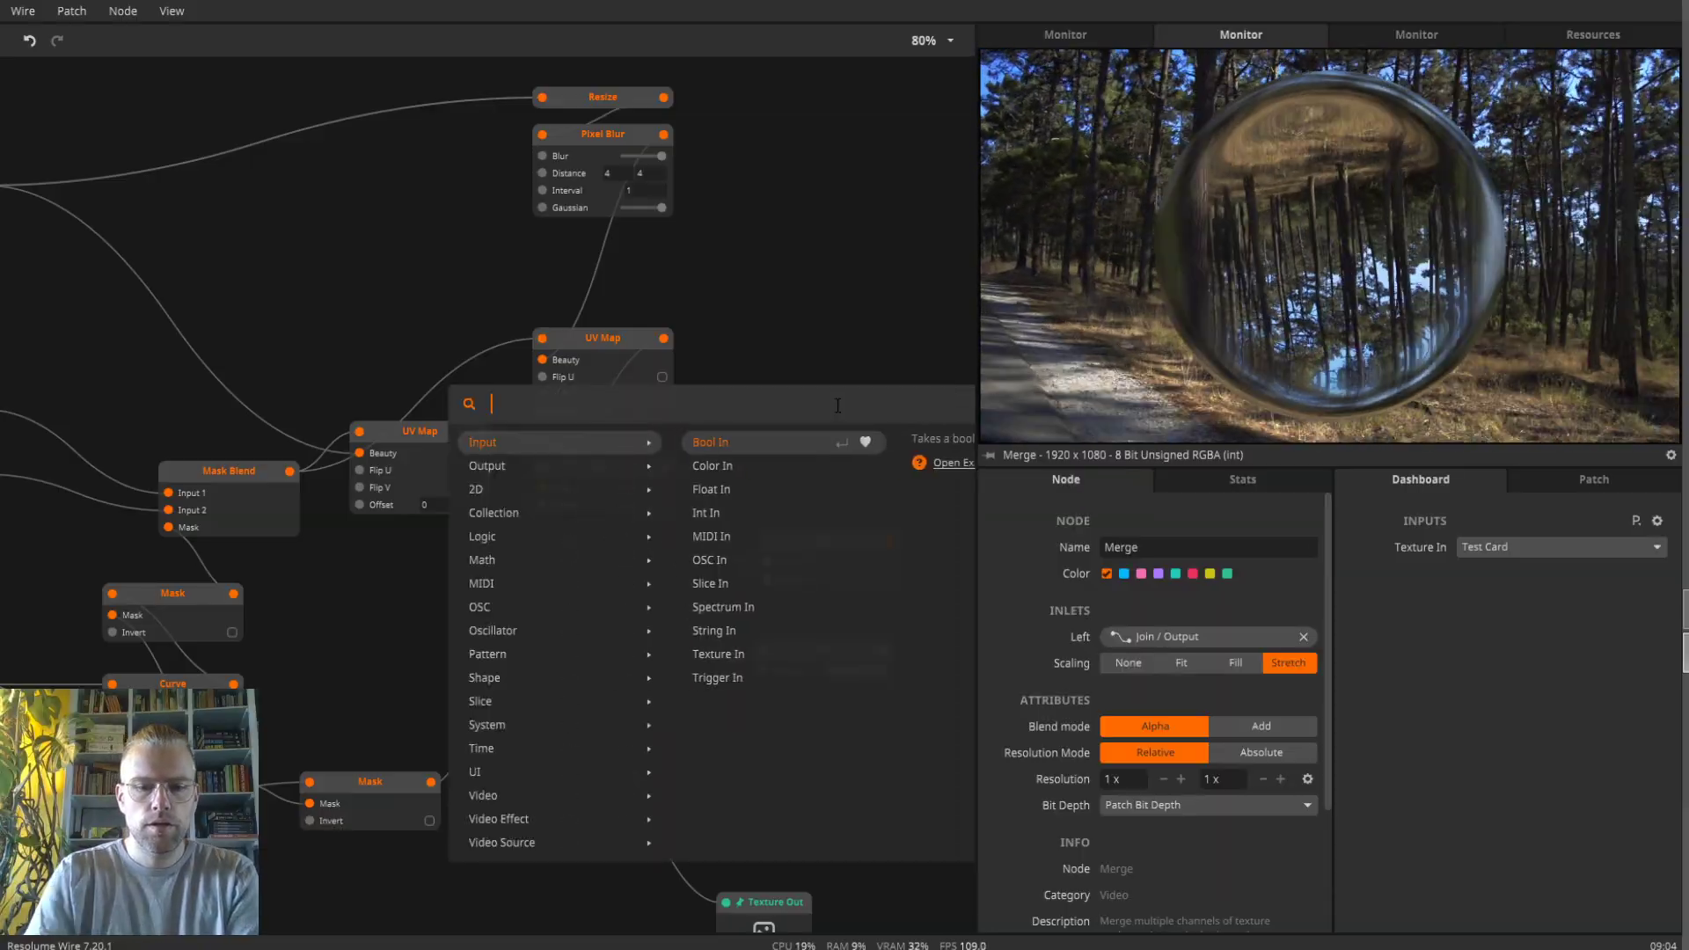
type("j")
key("BackSpace")
type("v")
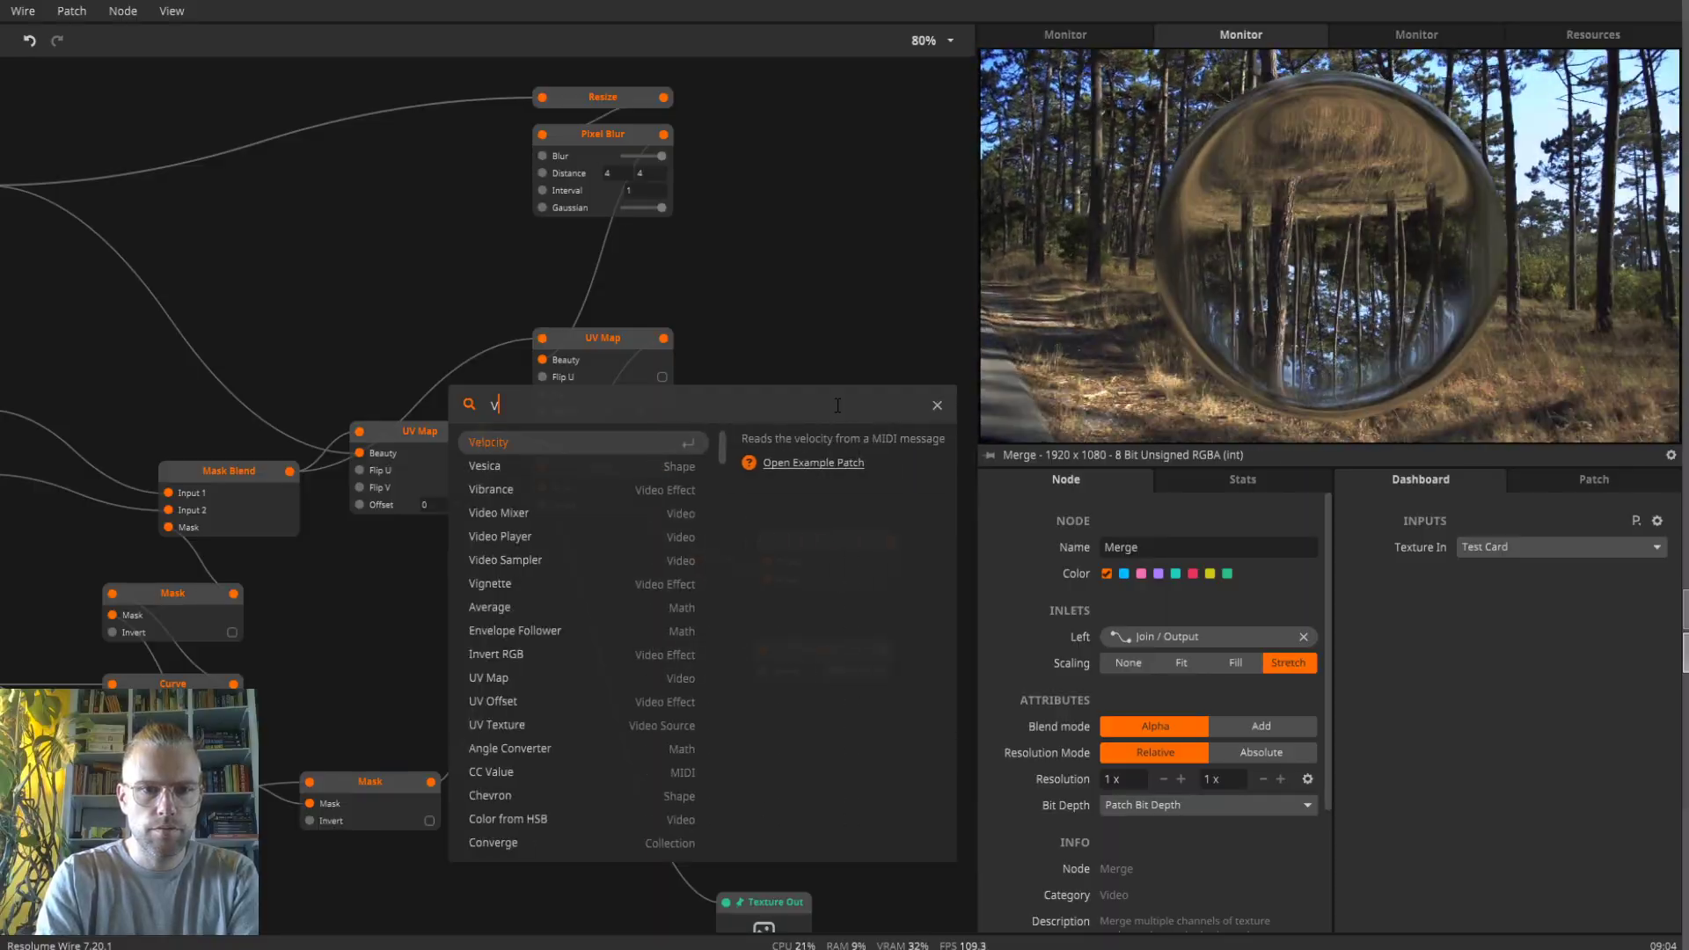
type("id")
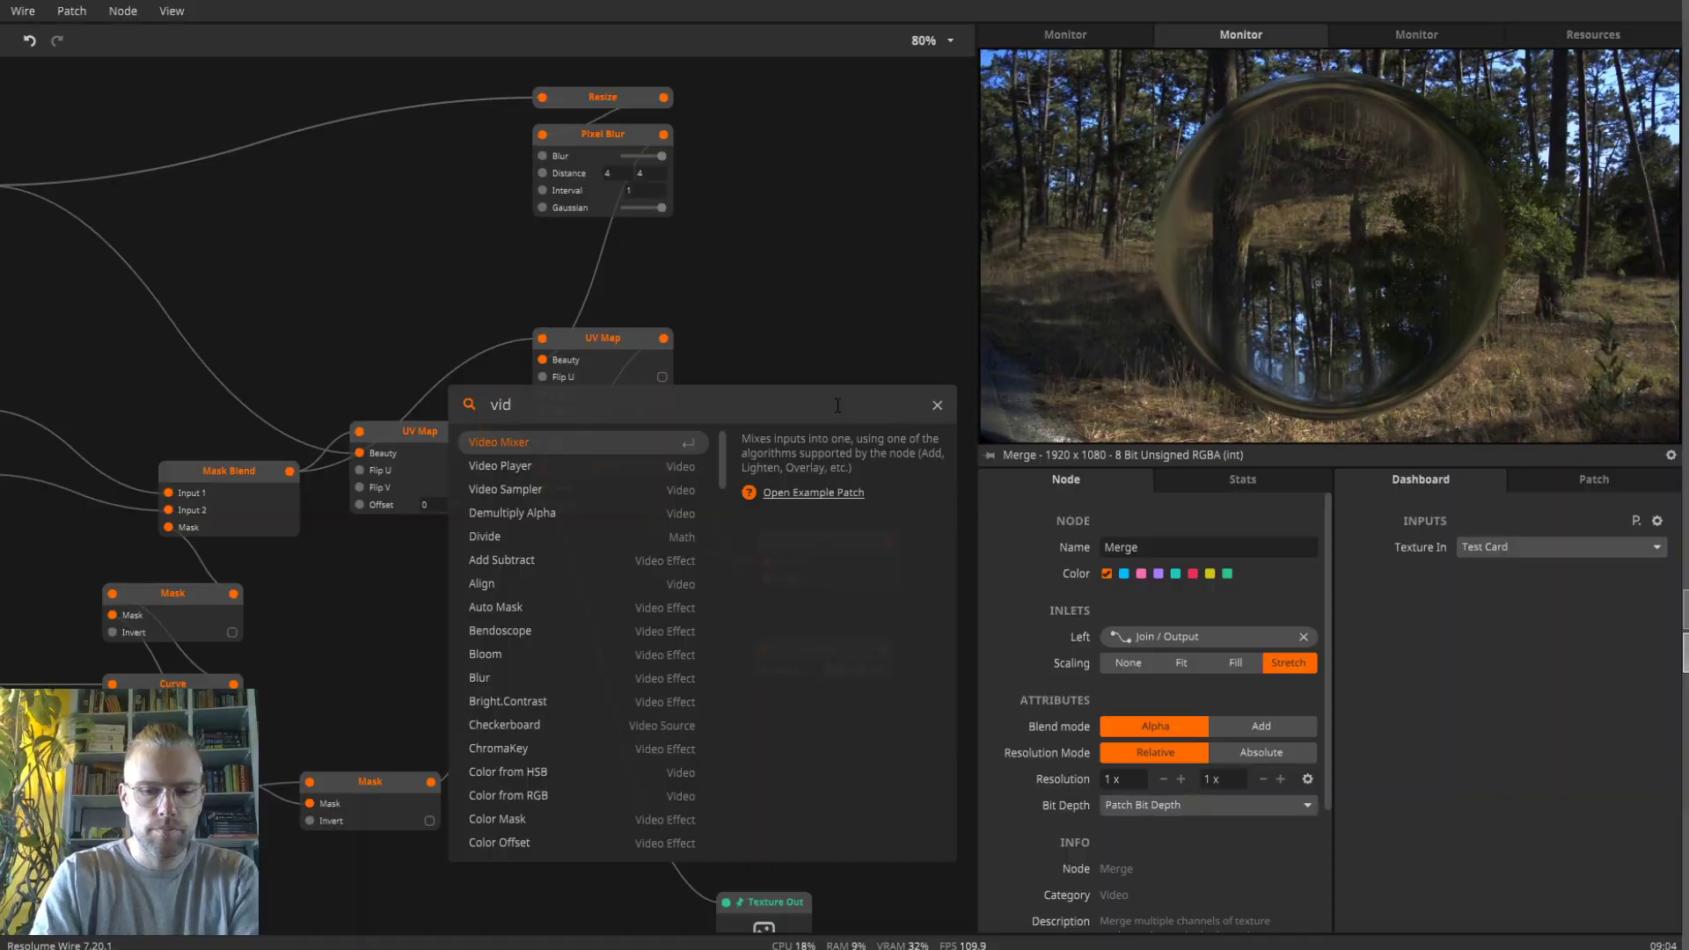
key("Down")
key("Return")
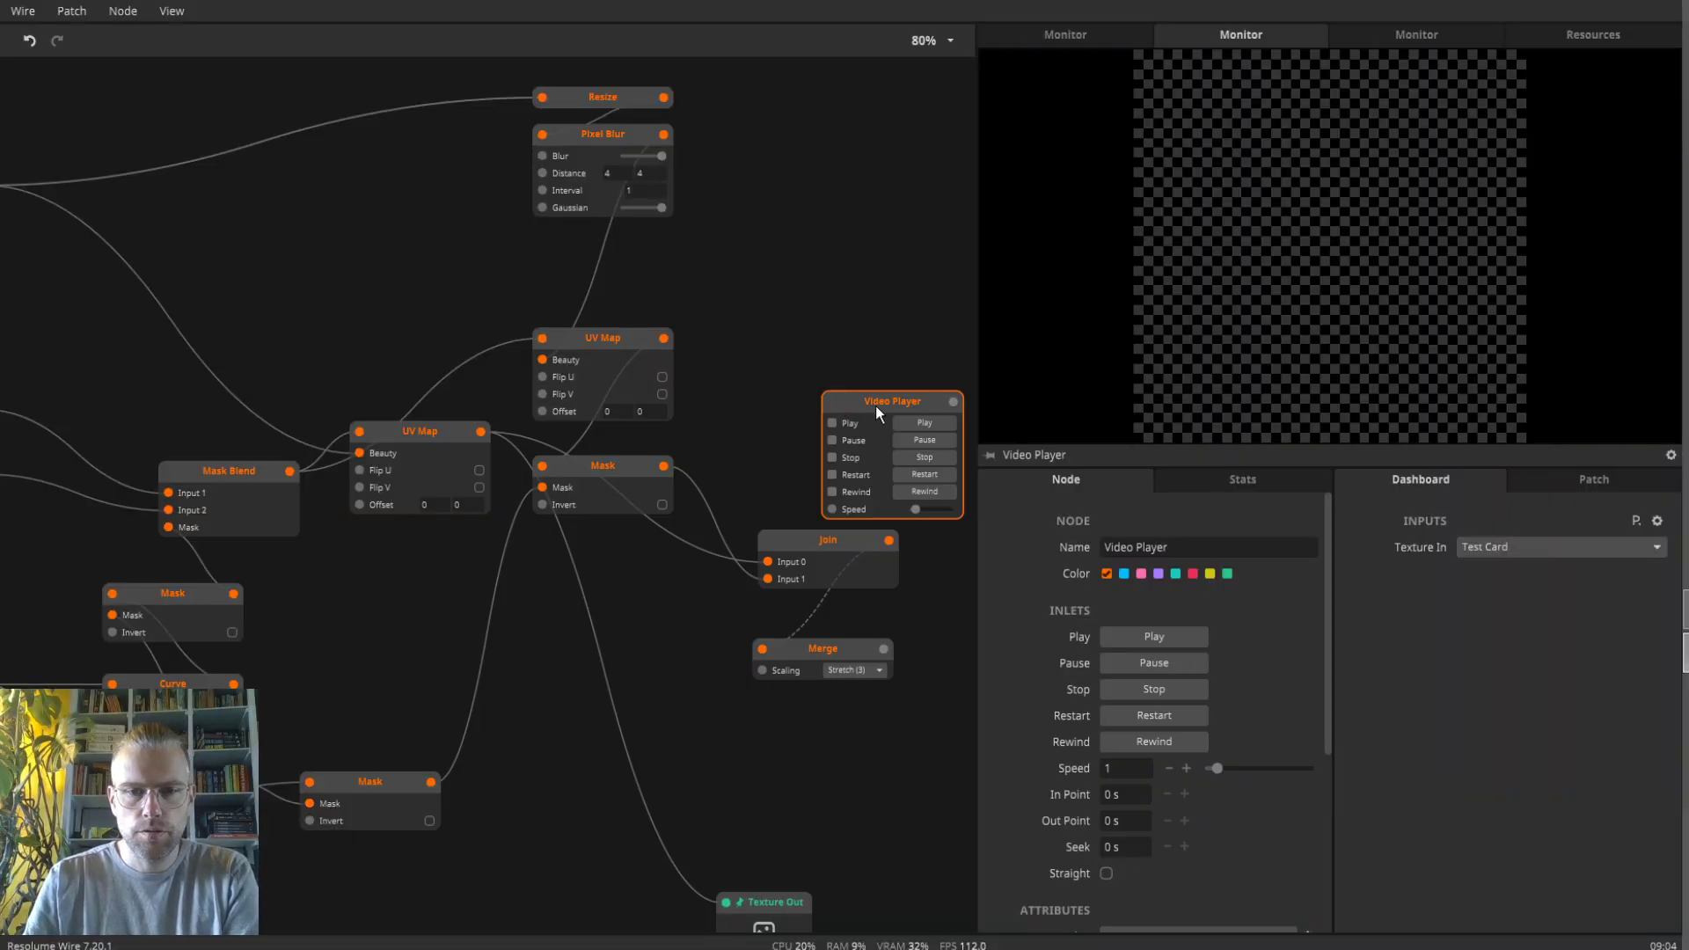
key("ctrl+z")
- Add a Video Mixer with the Mask on Layer 2 and the UV Map on Layer 1, and set Opacity 2 to 1
double_click(837, 374)
type("vido")
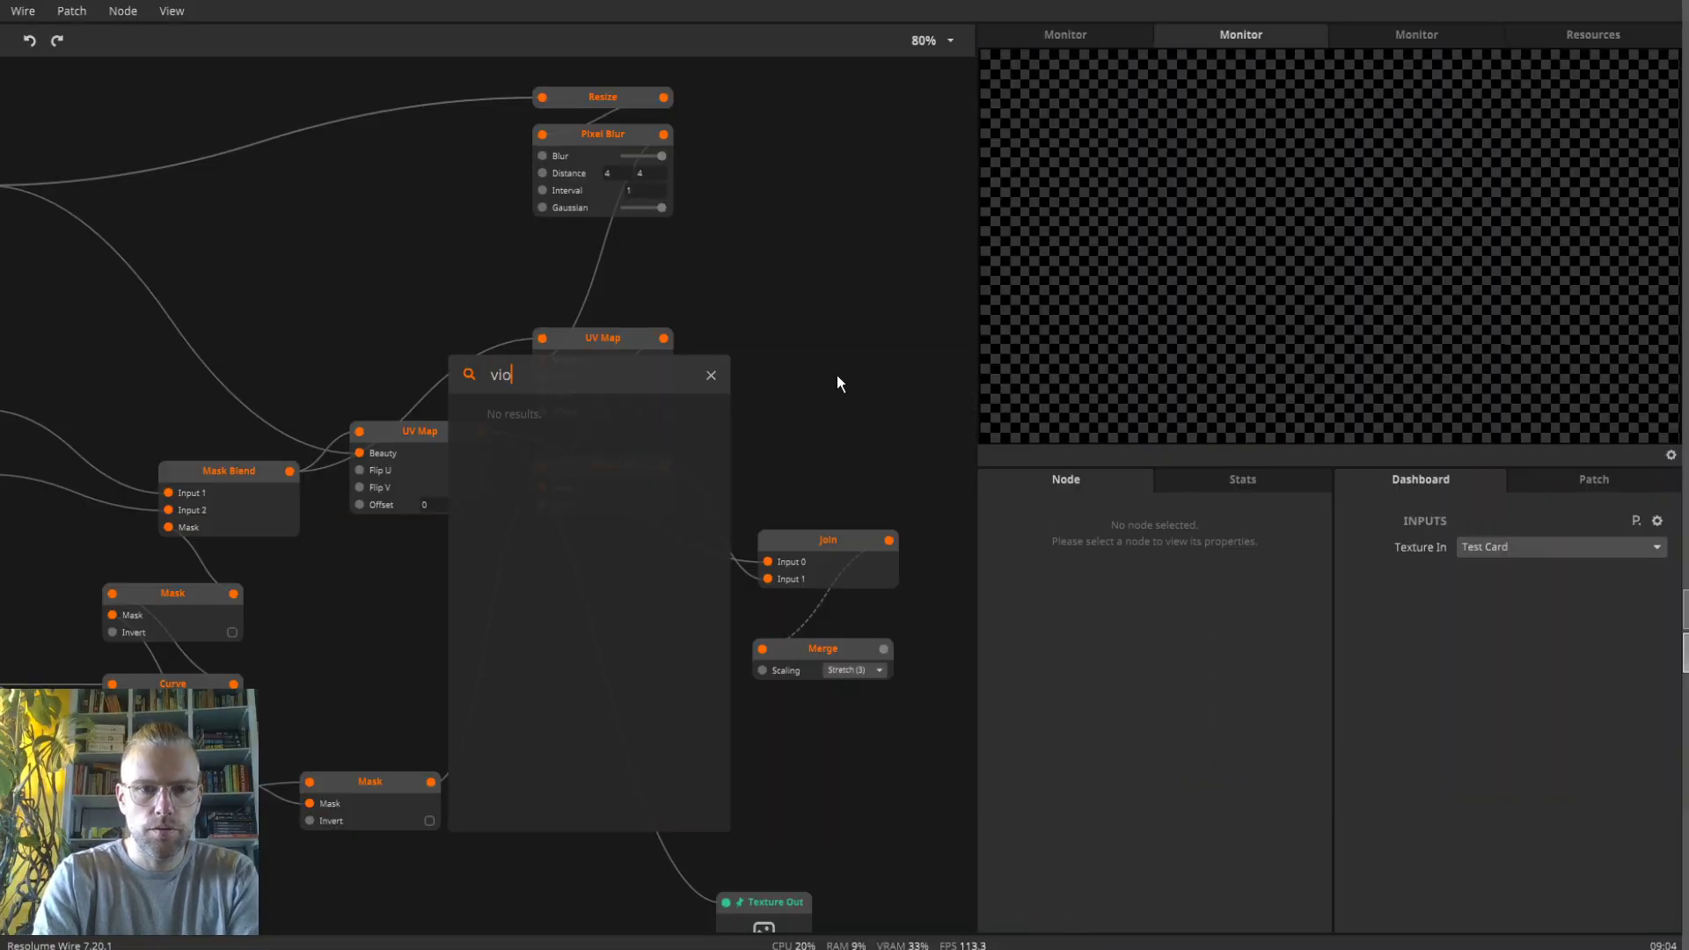
key("BackSpace")
key("BackSpace")
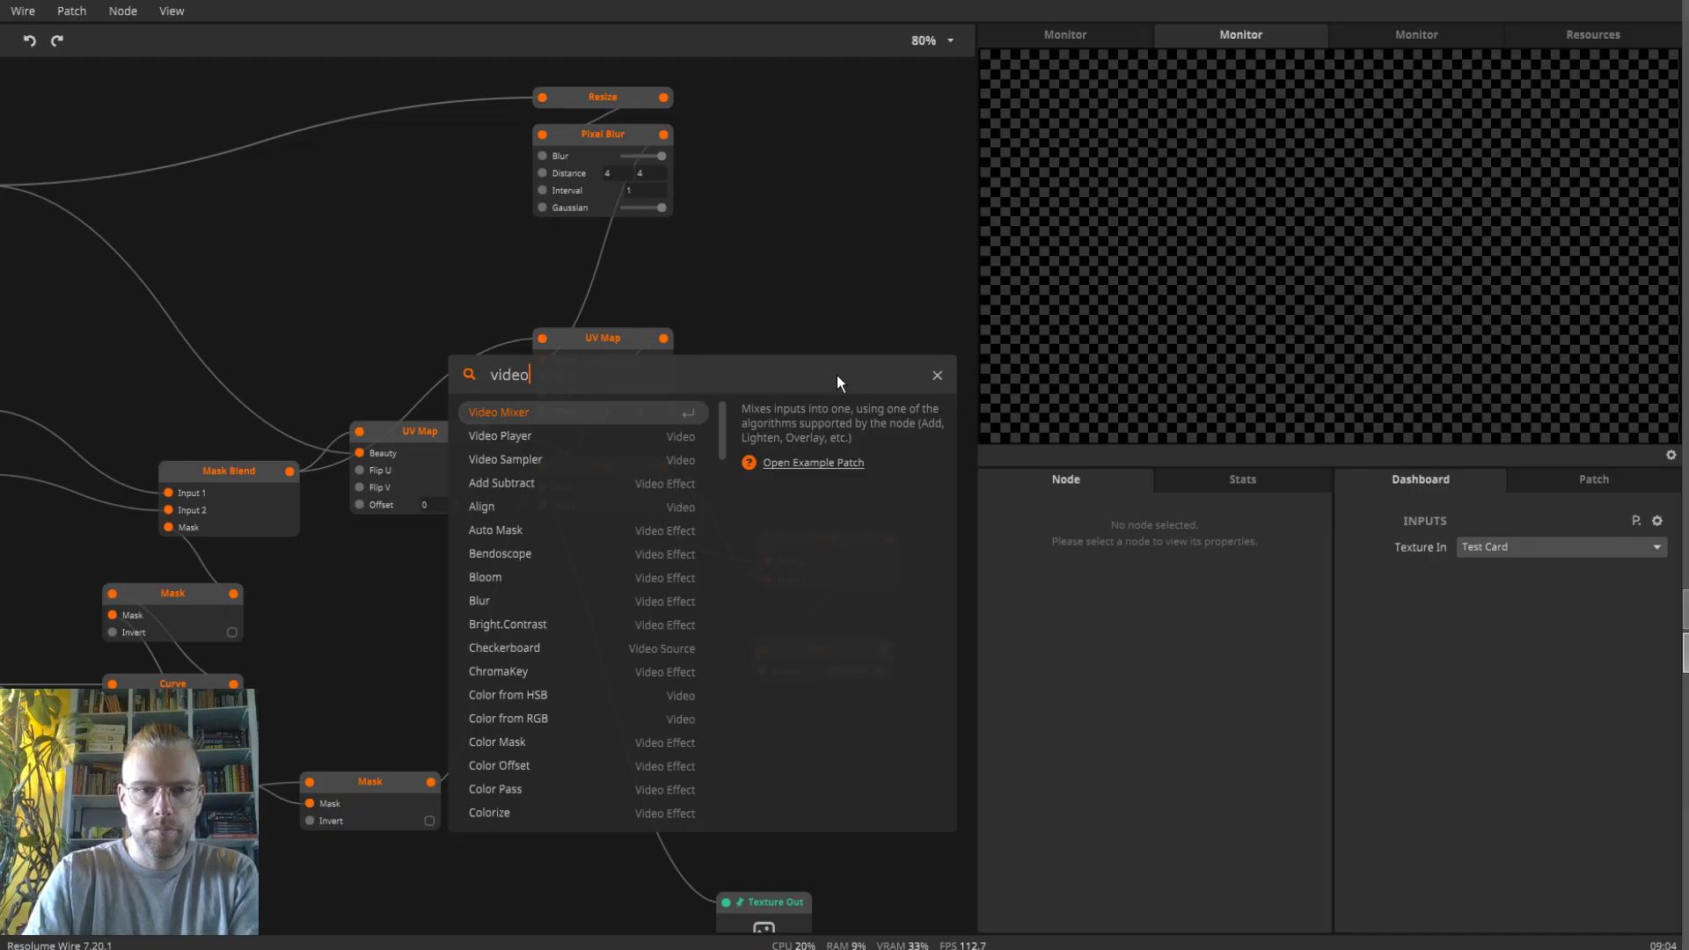
key("Return")
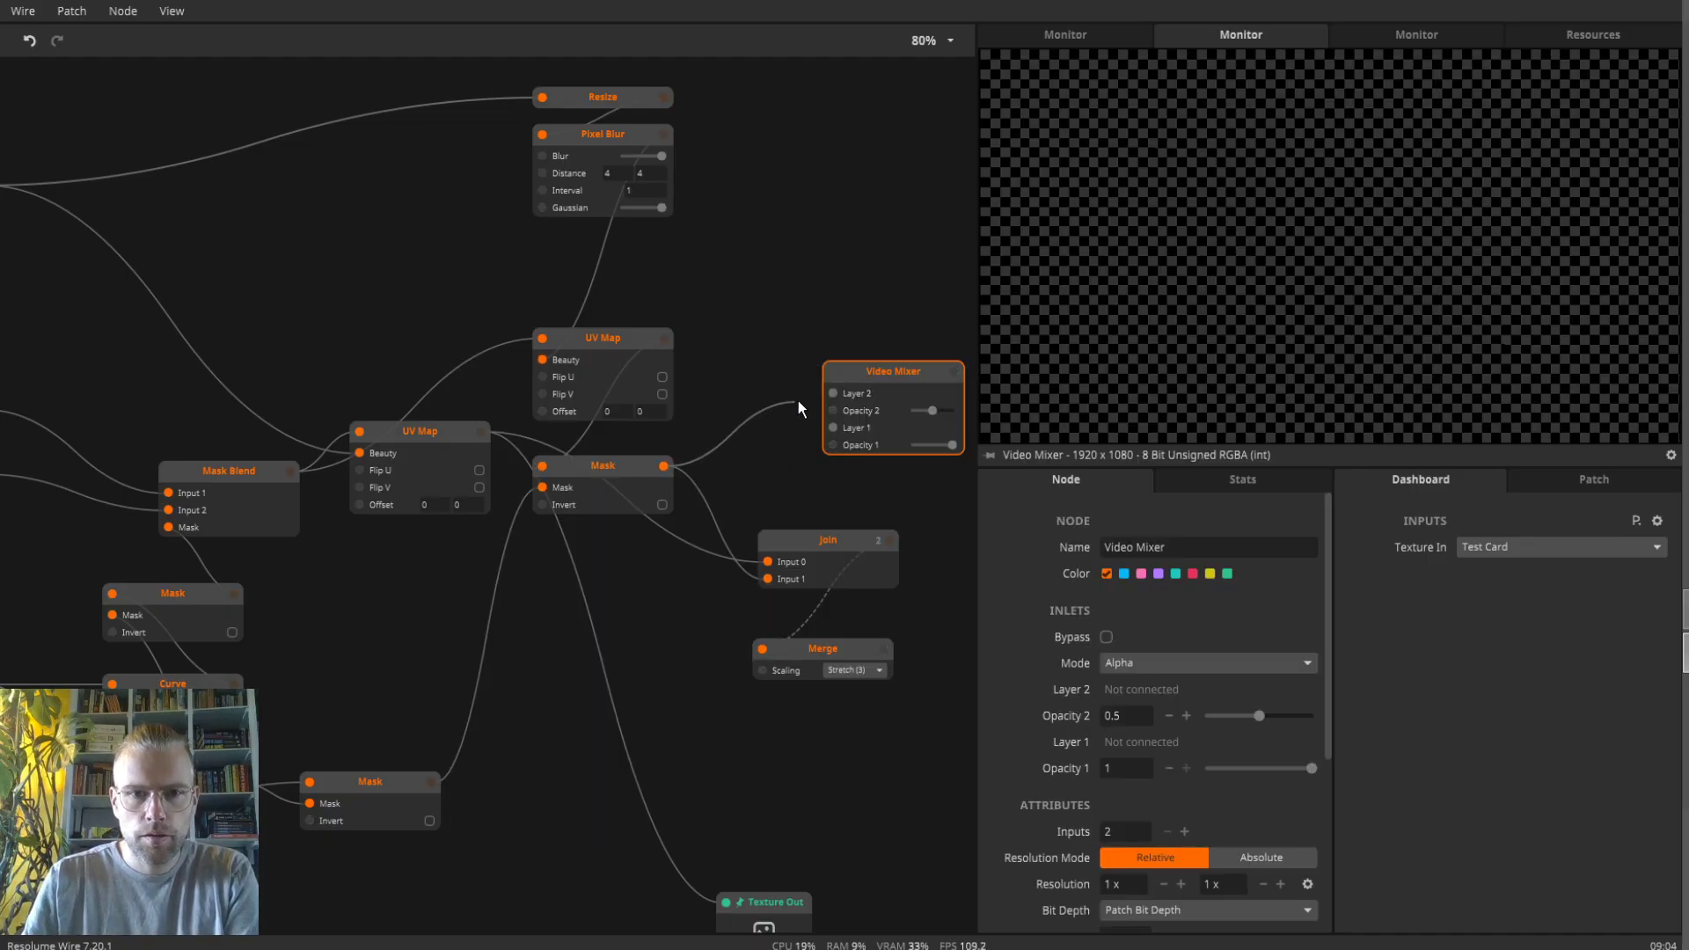
mouse_move(827, 424)
left_mouse_down()
mouse_move(832, 393)
mouse_move(829, 429)
left_mouse_up()
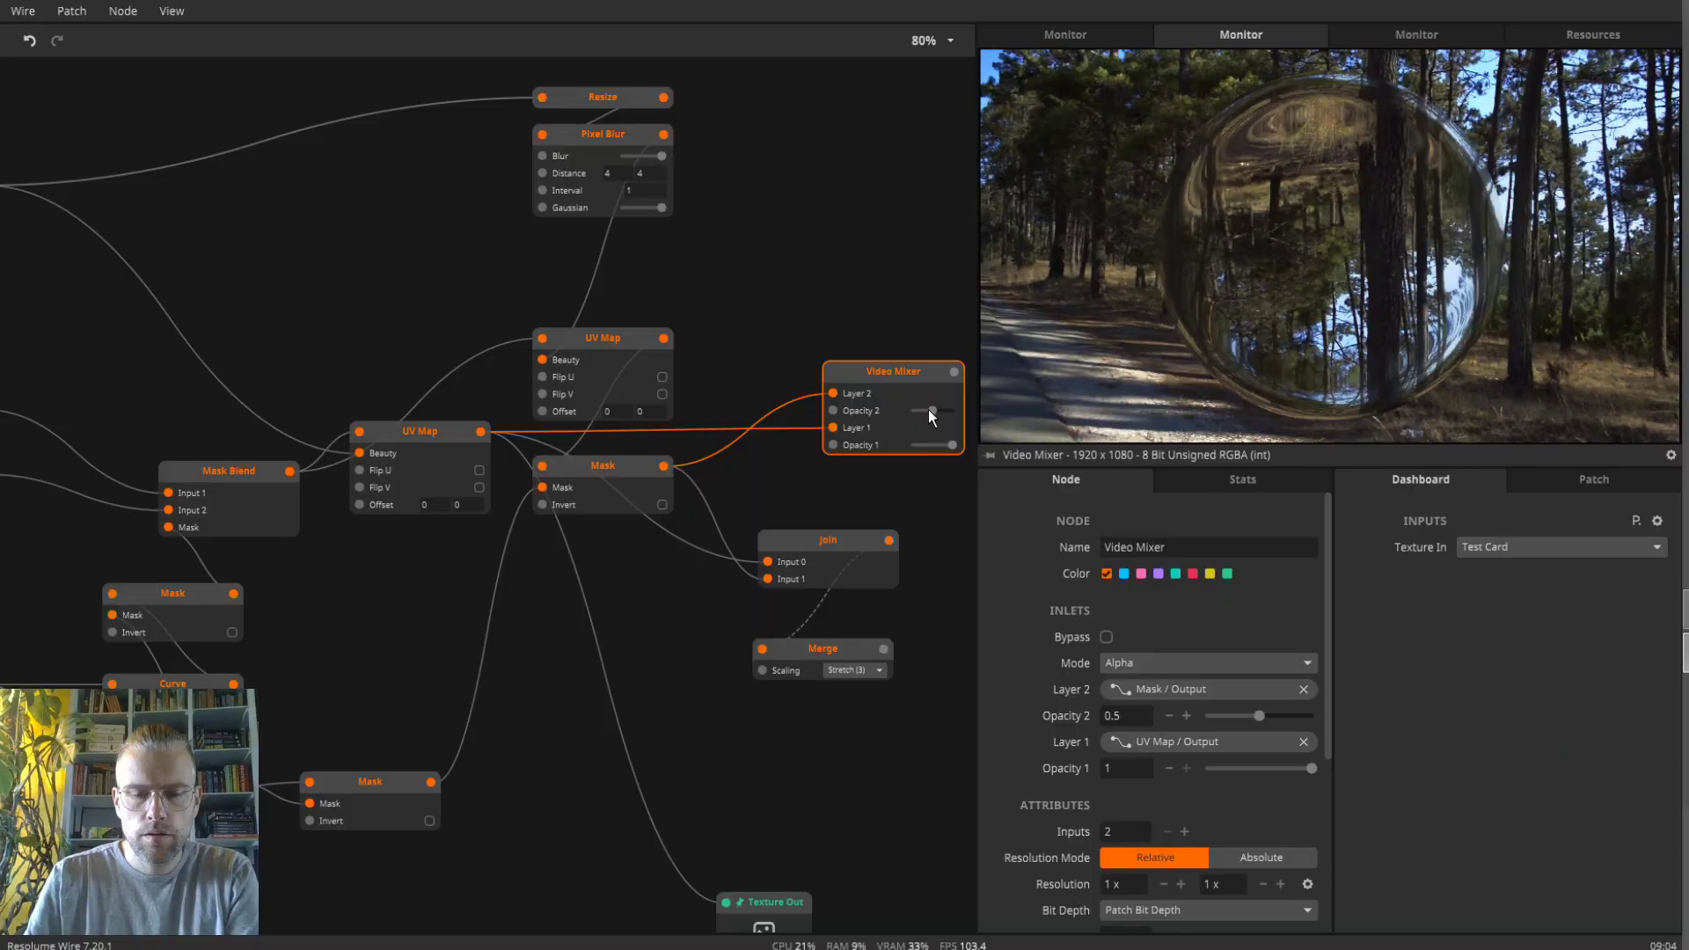
left_click_drag(932, 410, 891, 369)
- Compare the loads of the Video Mixer and Merge in the node statistics, and delete the Video Mixer
left_click(1214, 478)
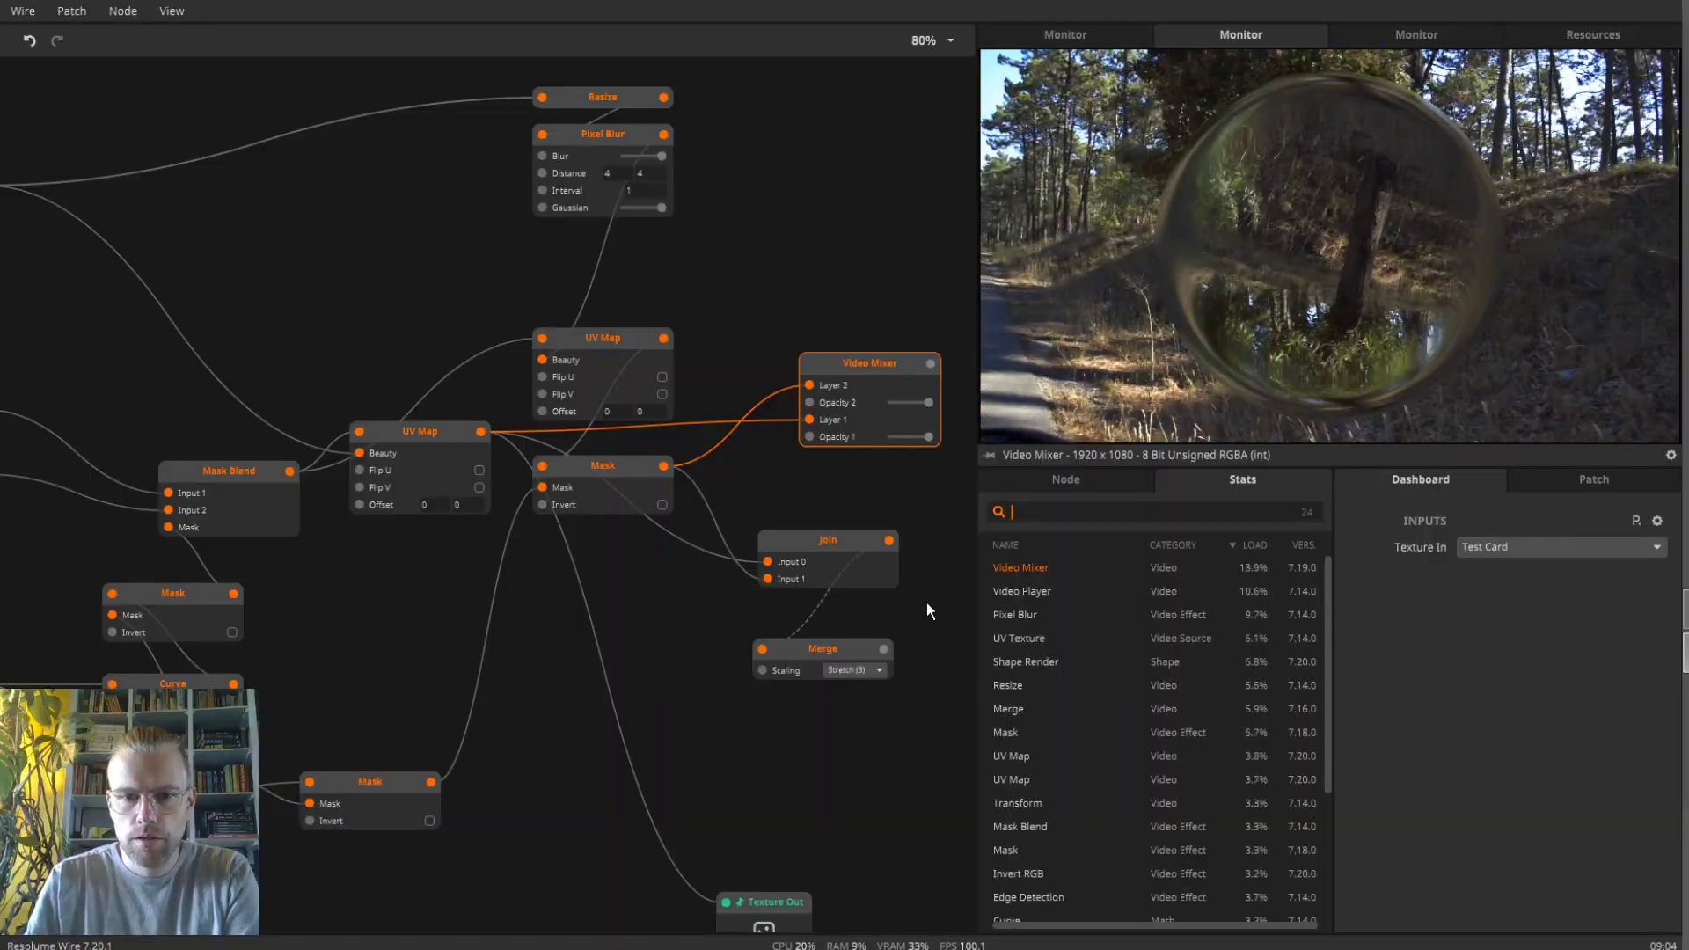
left_click(825, 652)
left_click(1274, 477)
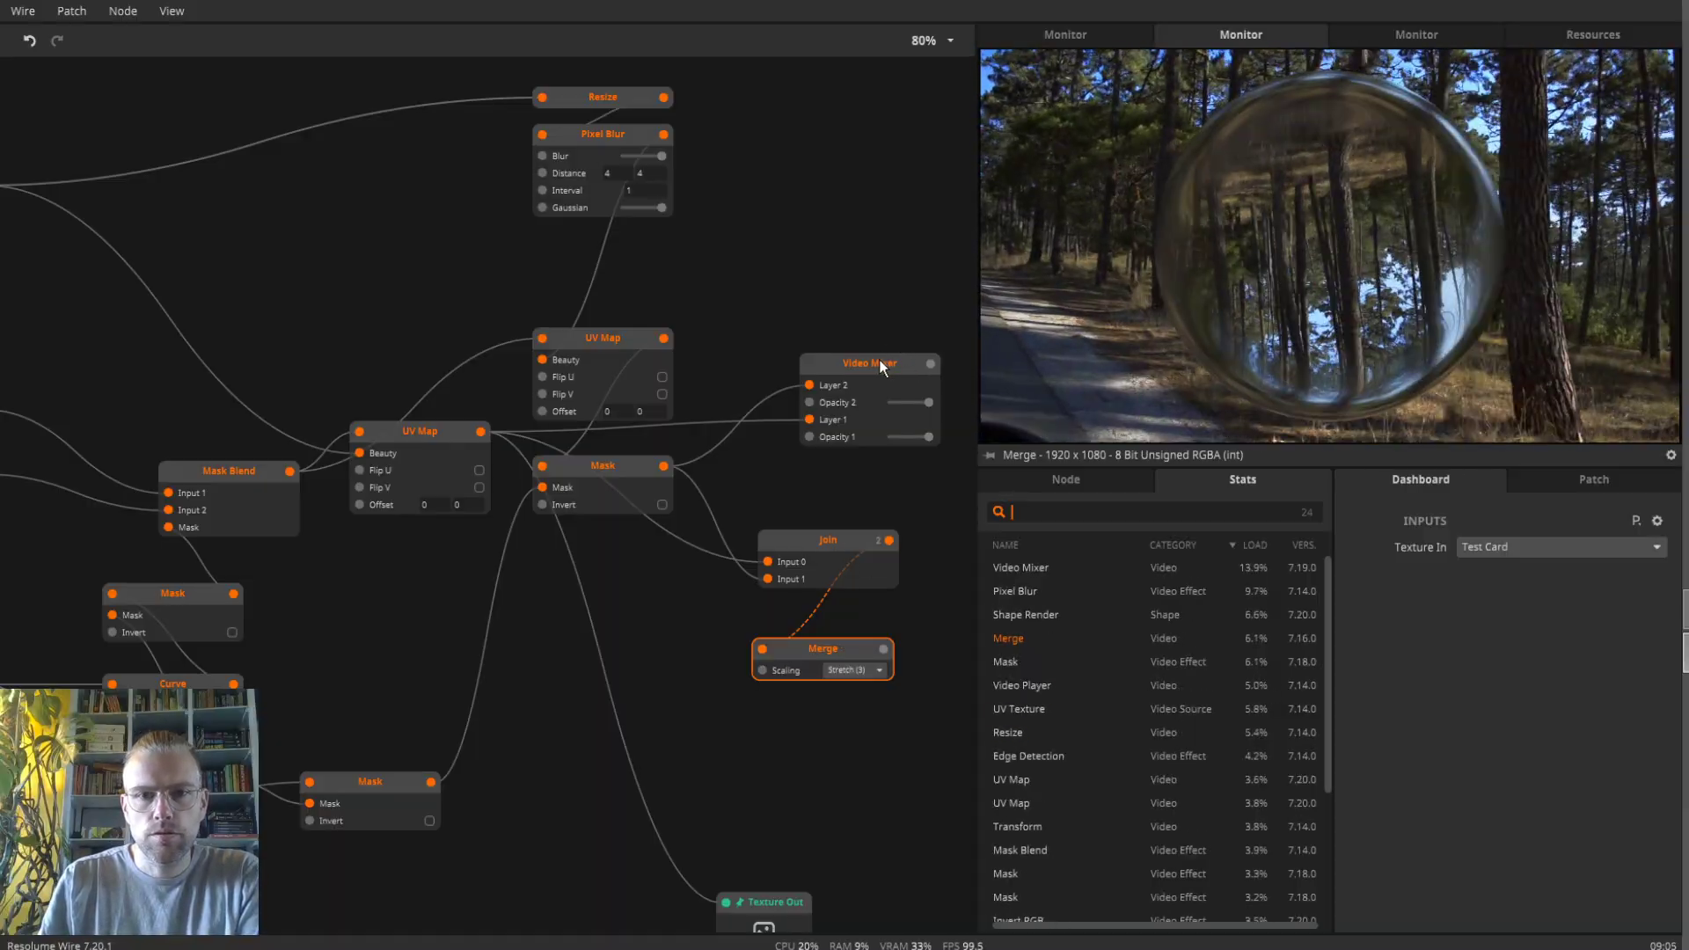
left_click(880, 364)
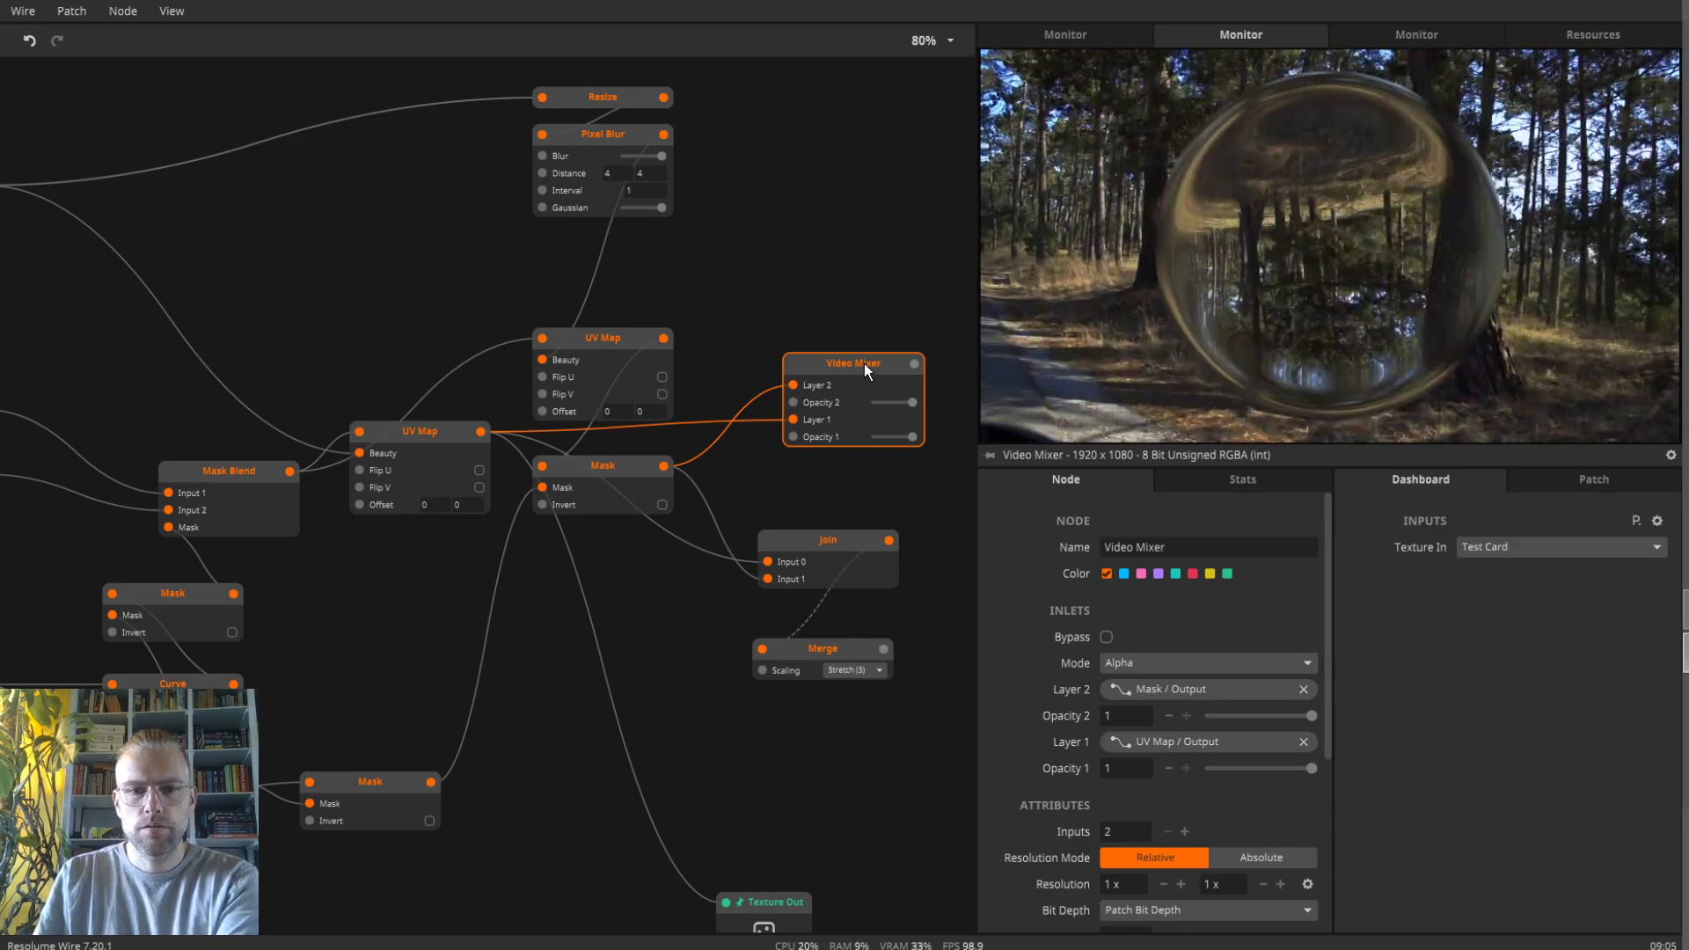
key("Delete")
left_click(817, 648)
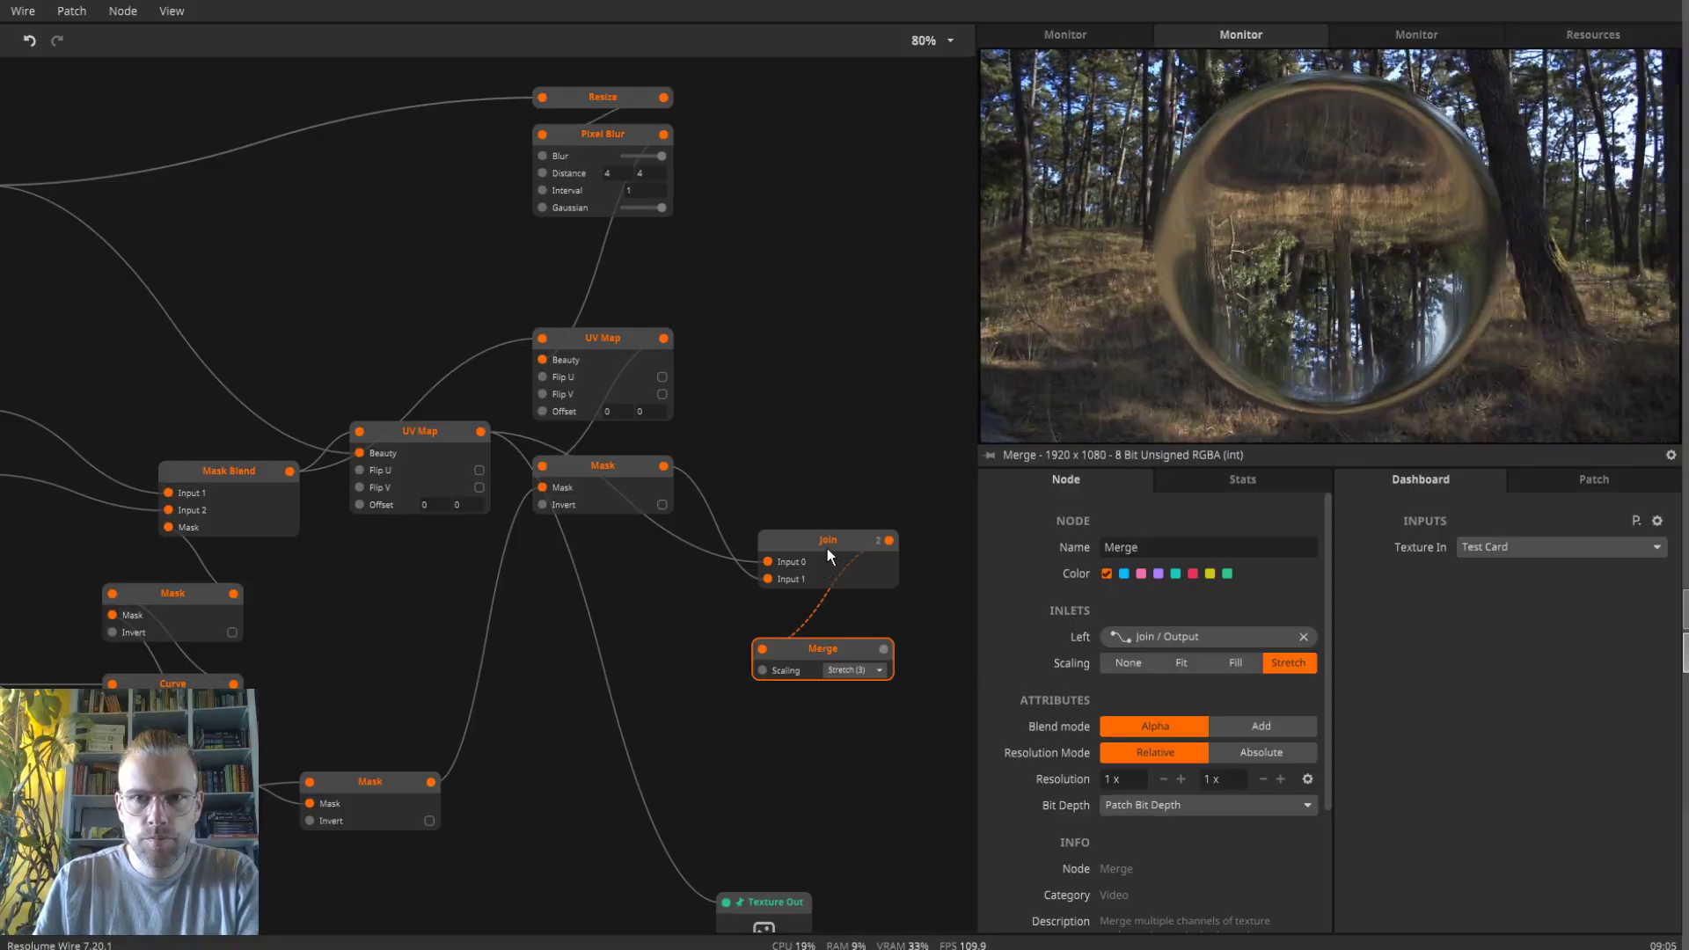
- Move the Edge Detection node up into the empty space between the Switch and the Mask Blend
left_click_drag(671, 633, 822, 566)
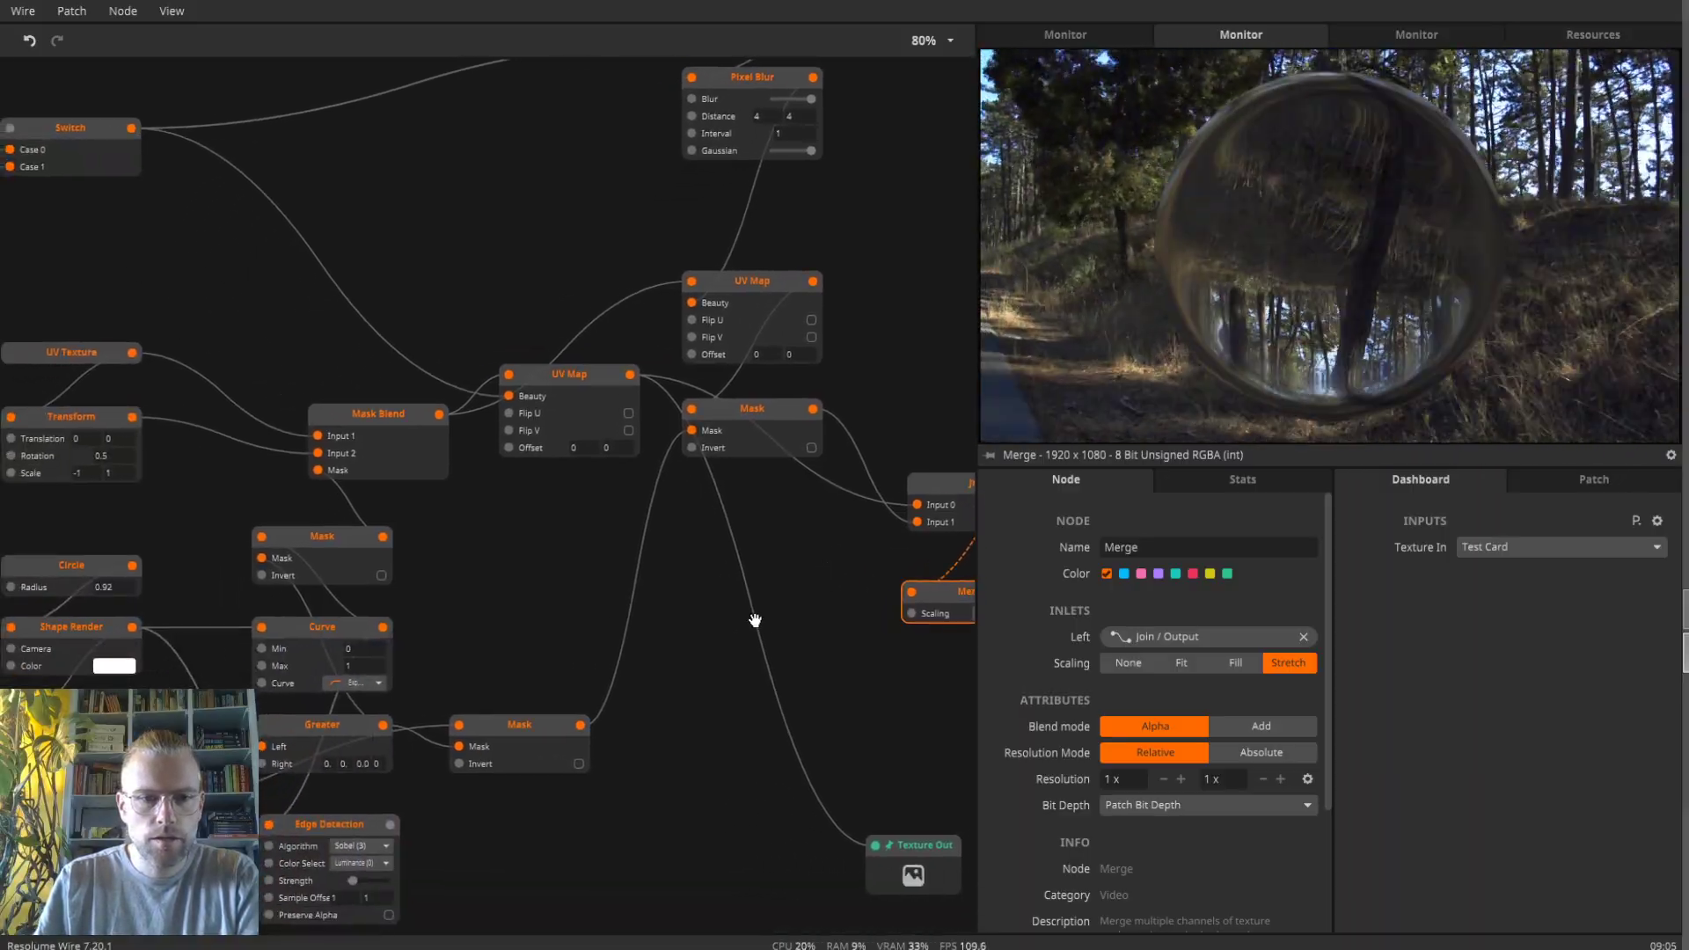
left_click_drag(329, 826, 355, 172)
left_click_drag(472, 143, 442, 425)
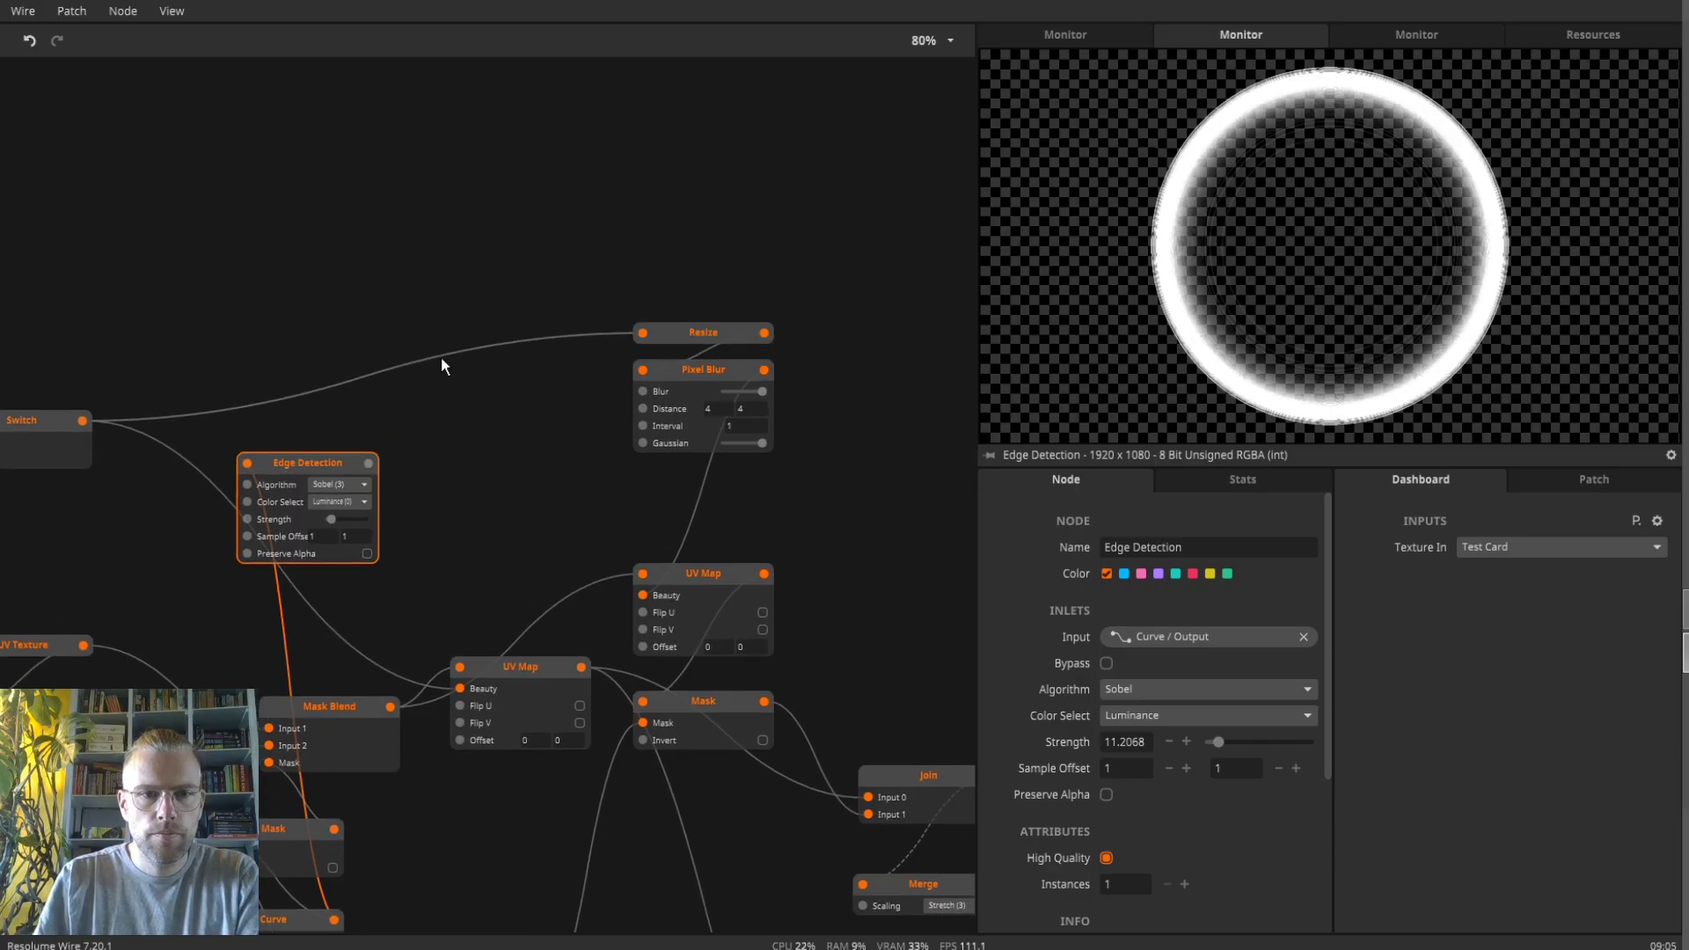
left_click_drag(462, 468, 508, 420)
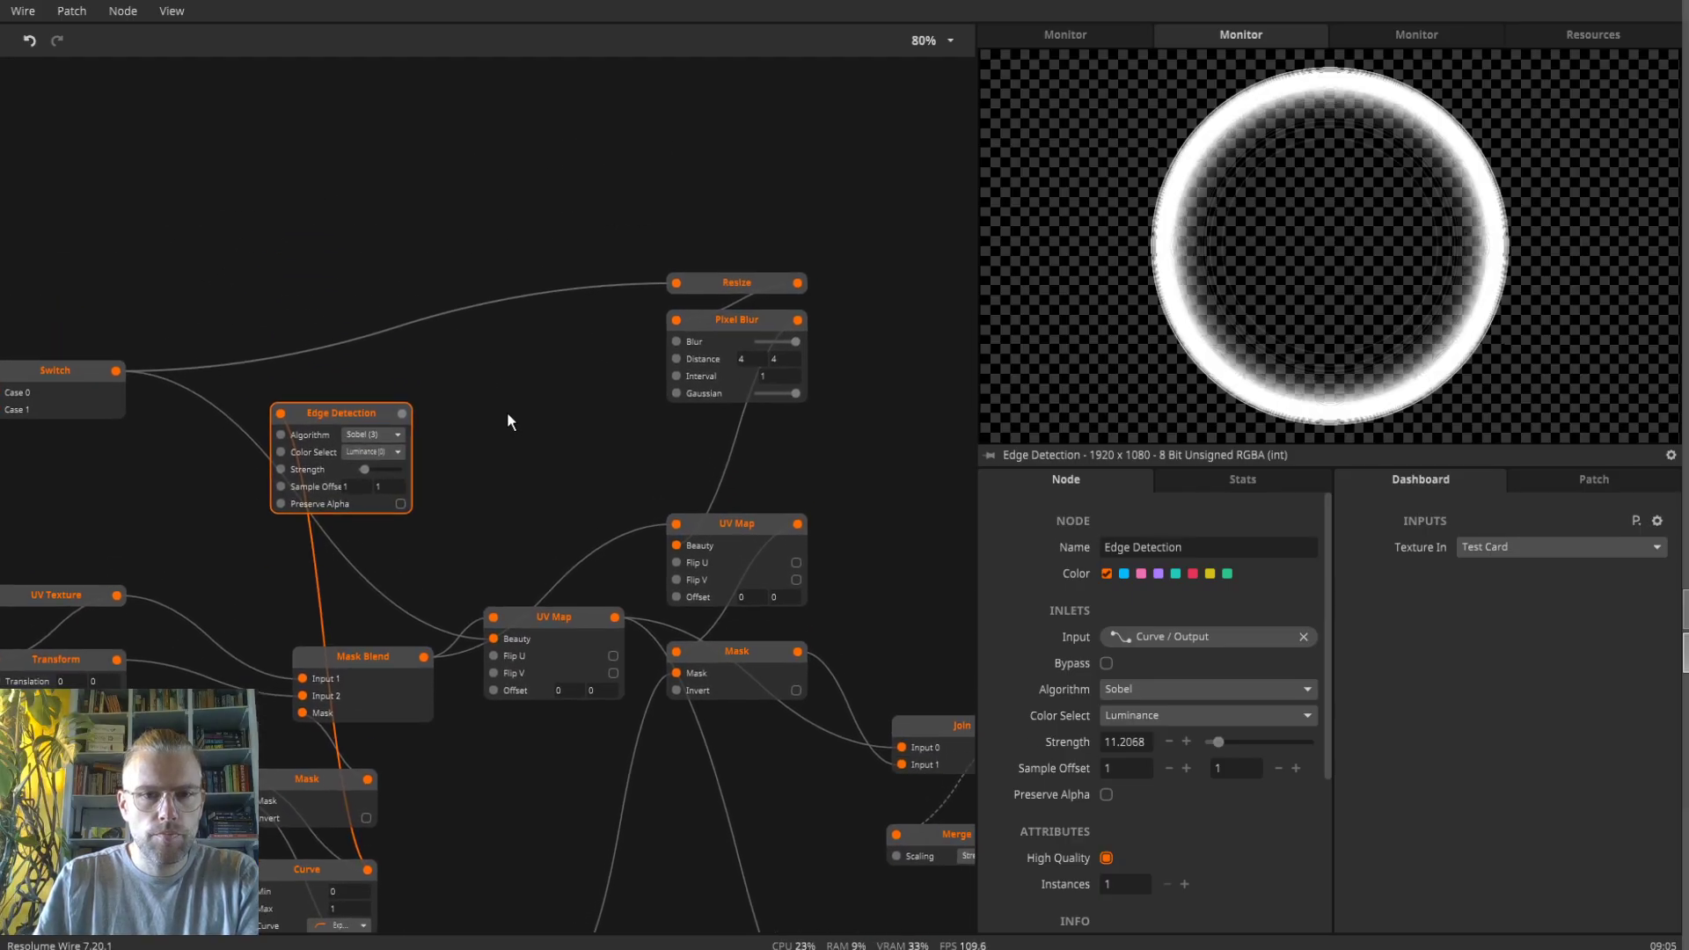
- Insert an Add node into the connection from Switch to Resize, and feed the Edge Detection output into its Right inlet
double_click(440, 325)
type("add")
left_click(246, 357)
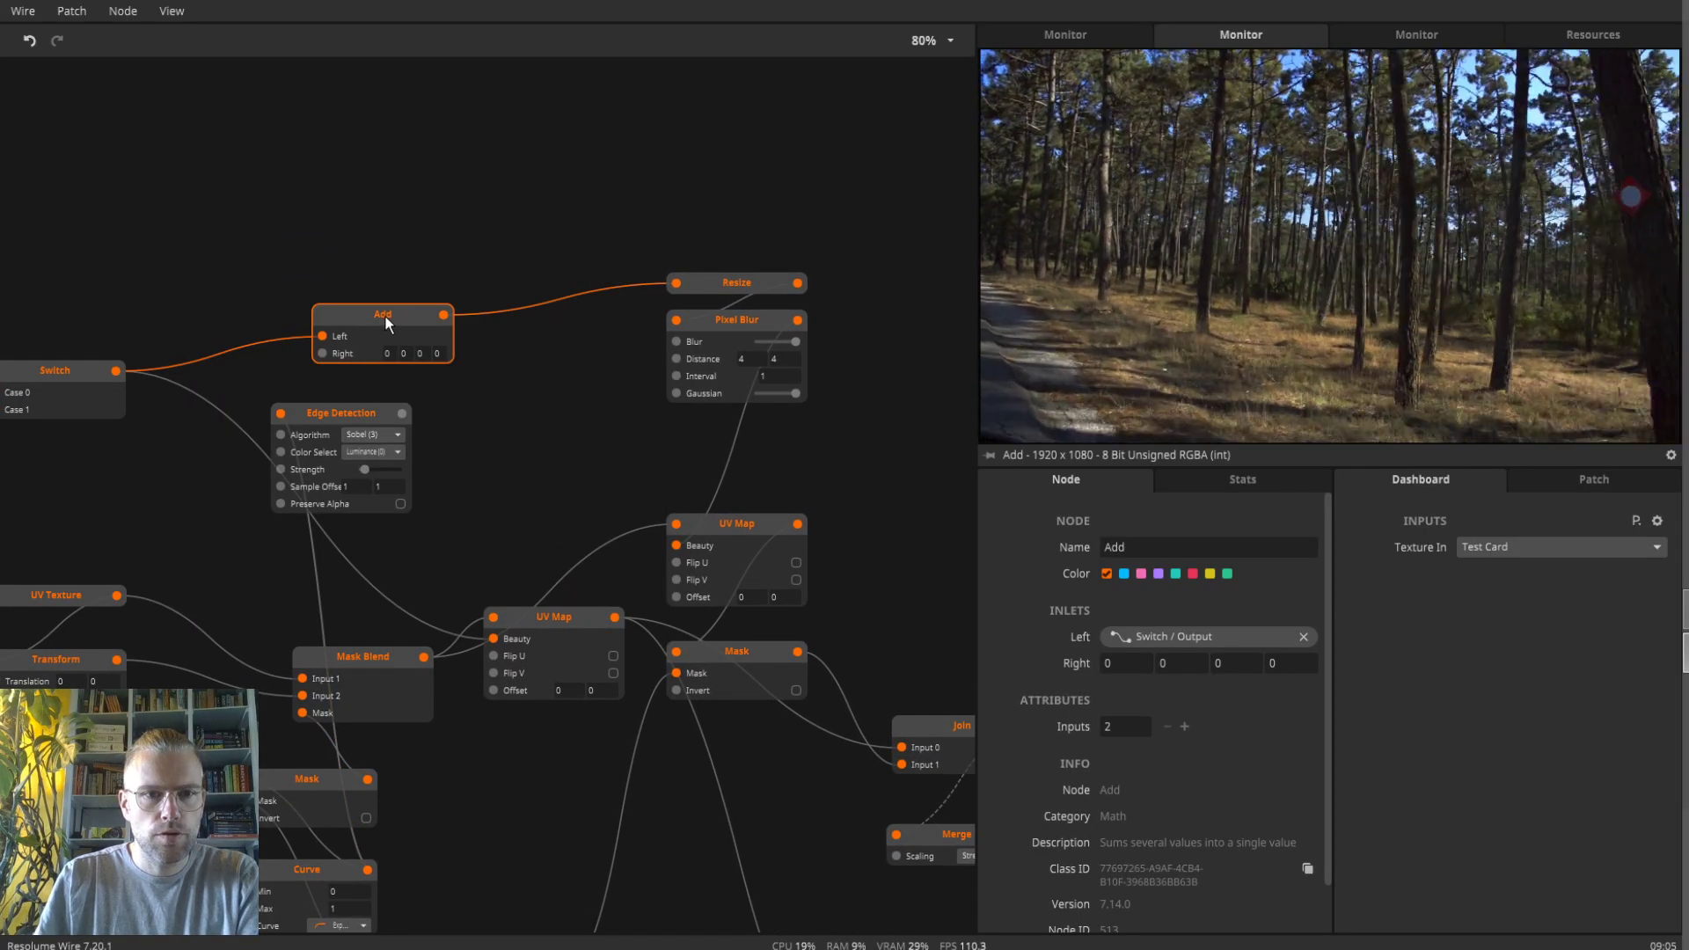
left_click_drag(401, 414, 325, 353)
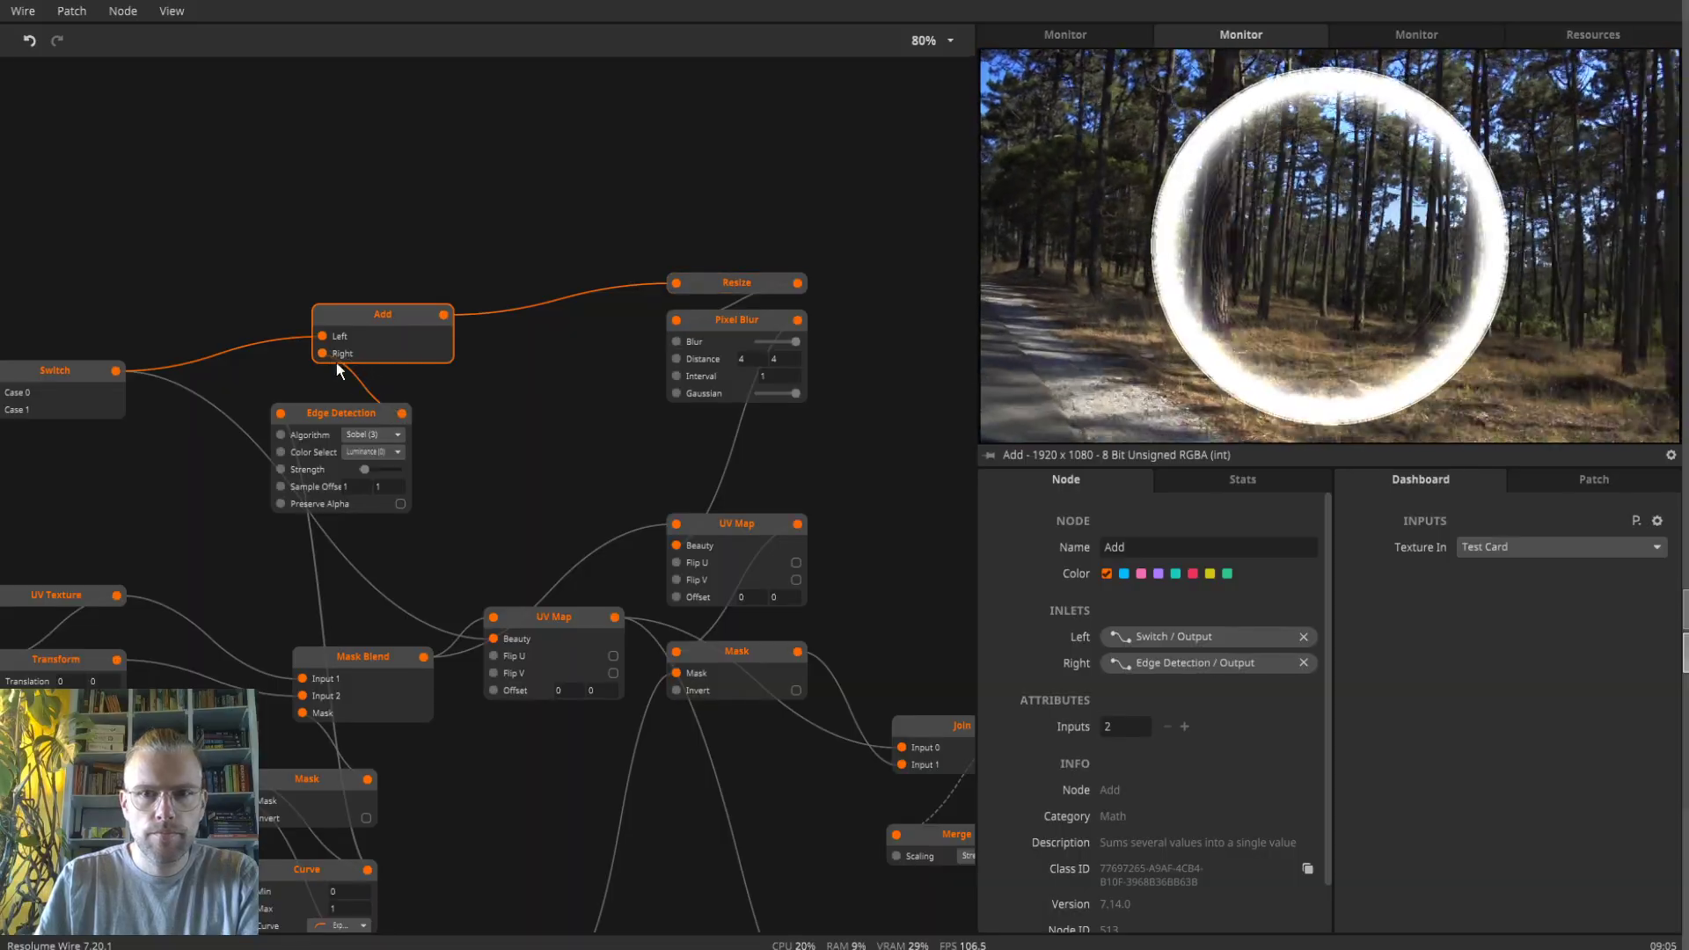
- Preview the Resize, Texture Out and Merge outputs to check the bright rim's effect on the sphere
left_click(743, 282)
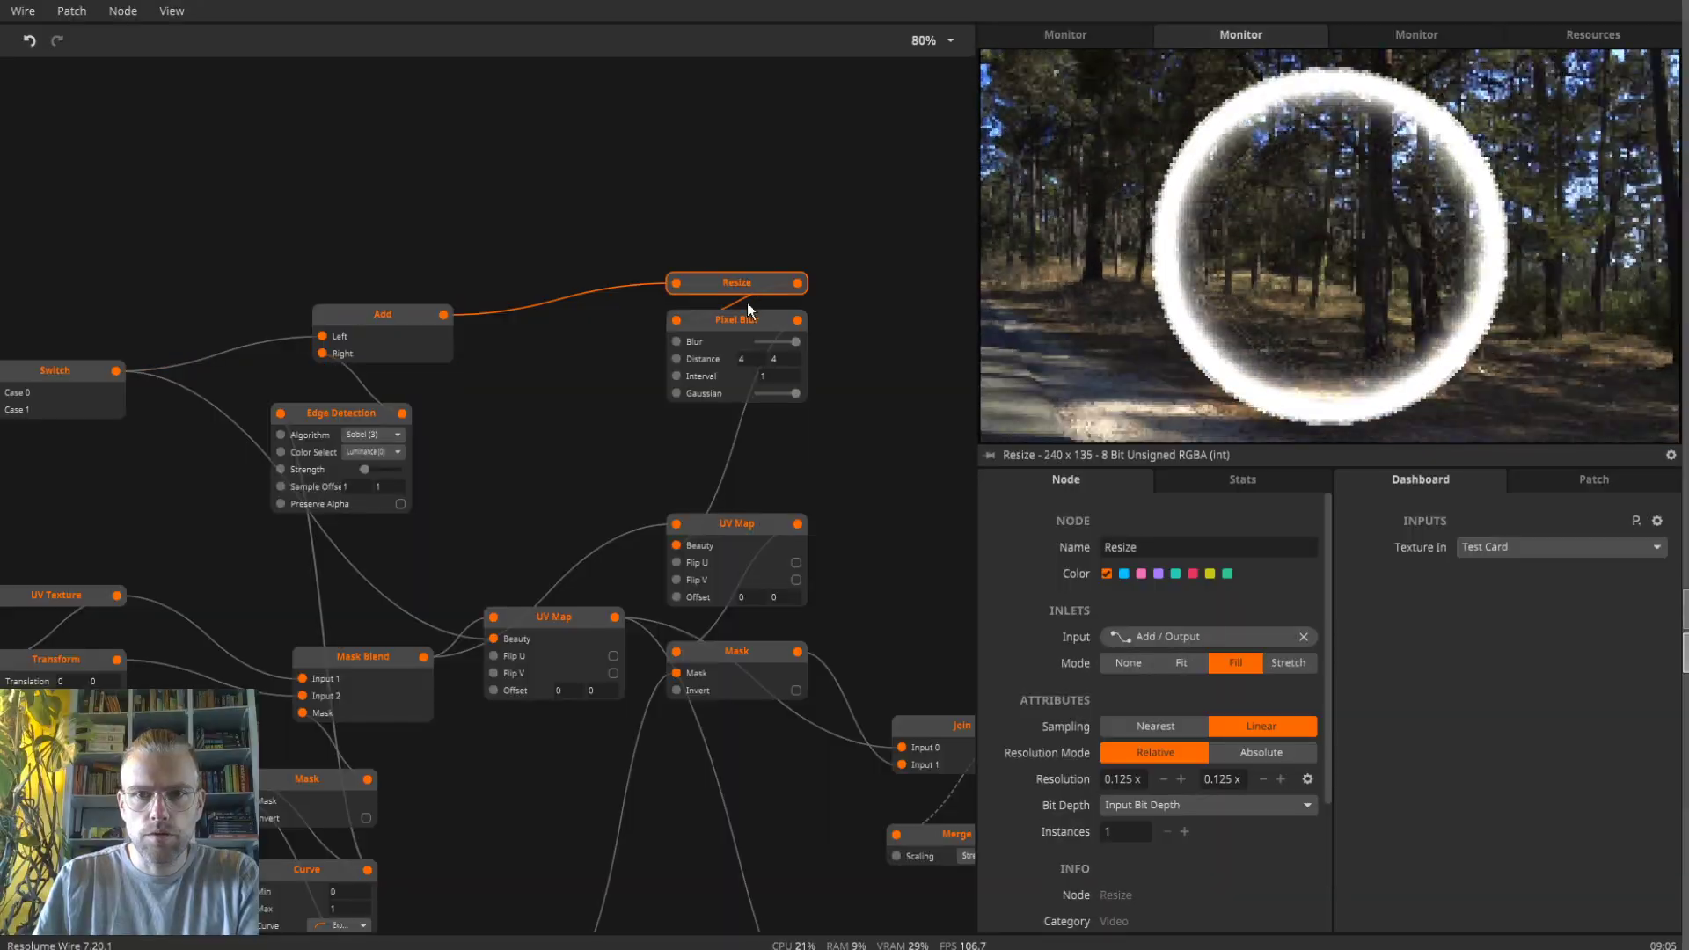
left_click(744, 313)
left_click(1111, 39)
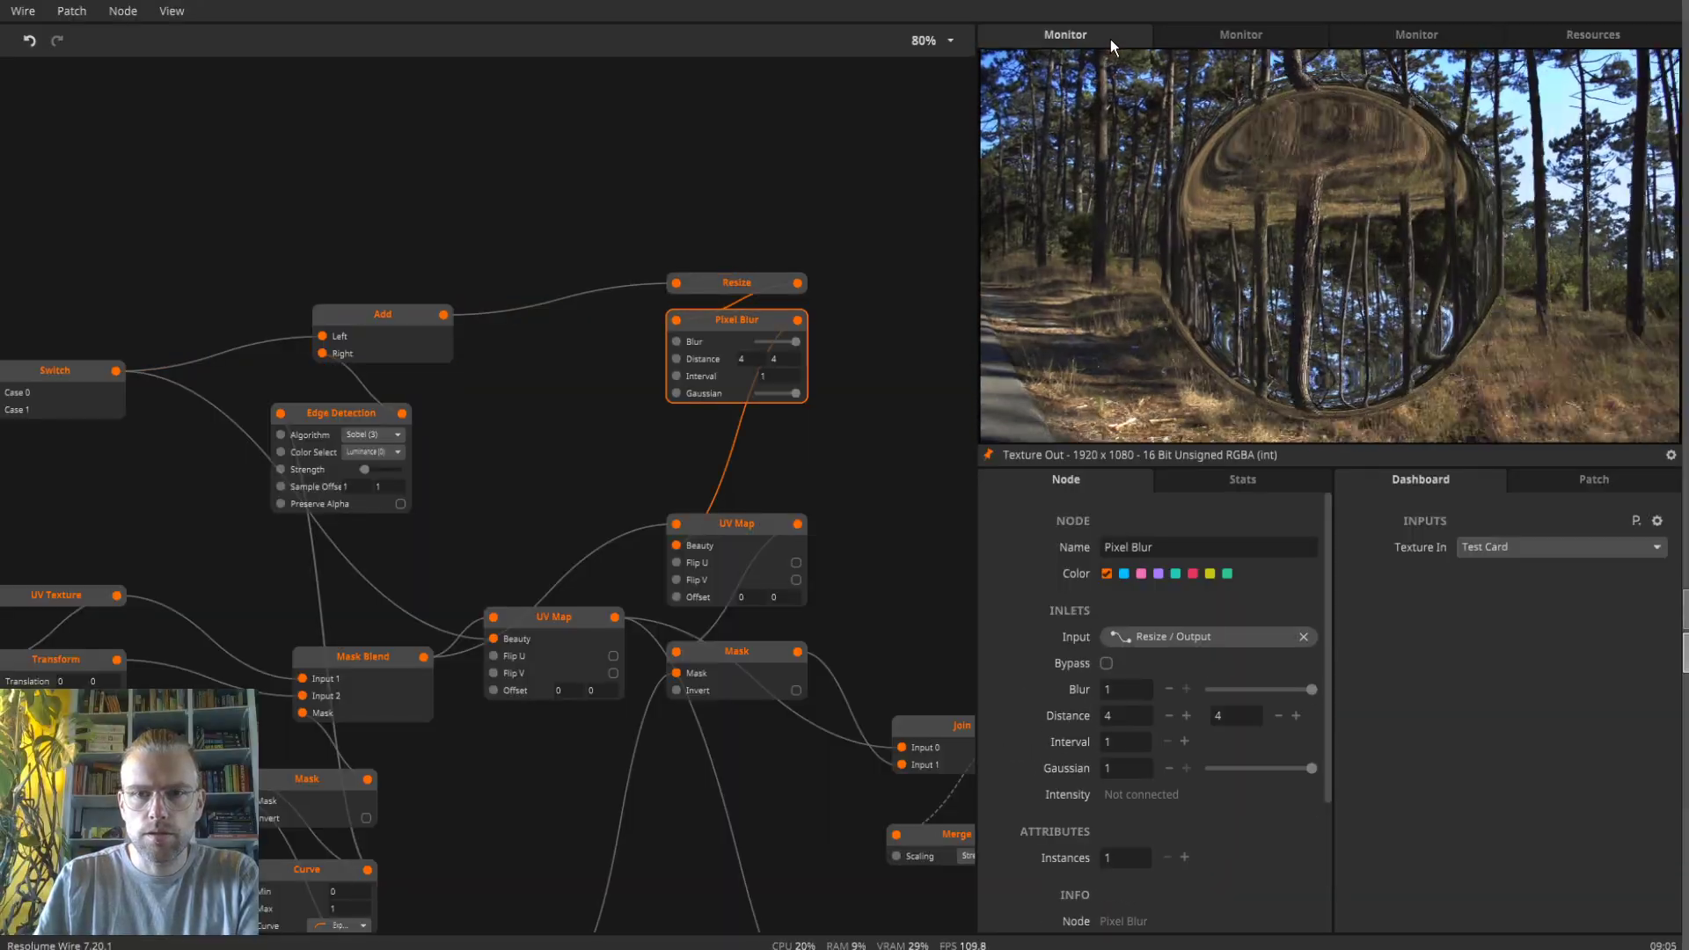
left_click_drag(889, 454, 803, 283)
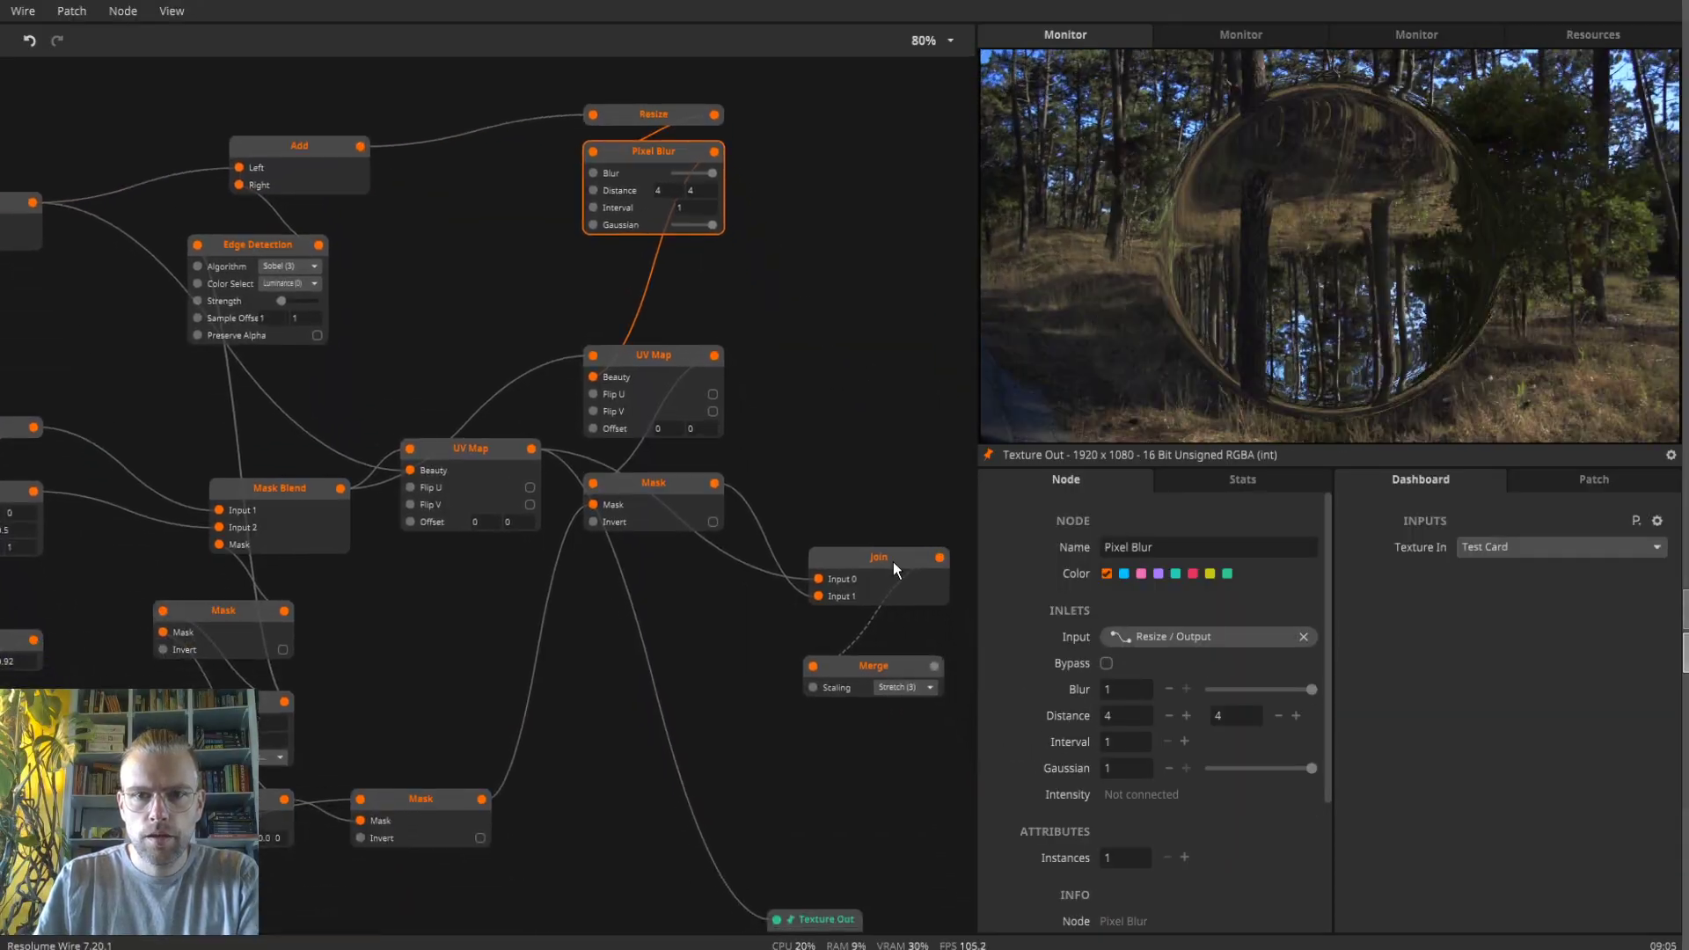
left_click_drag(880, 704, 843, 538)
left_click(843, 537)
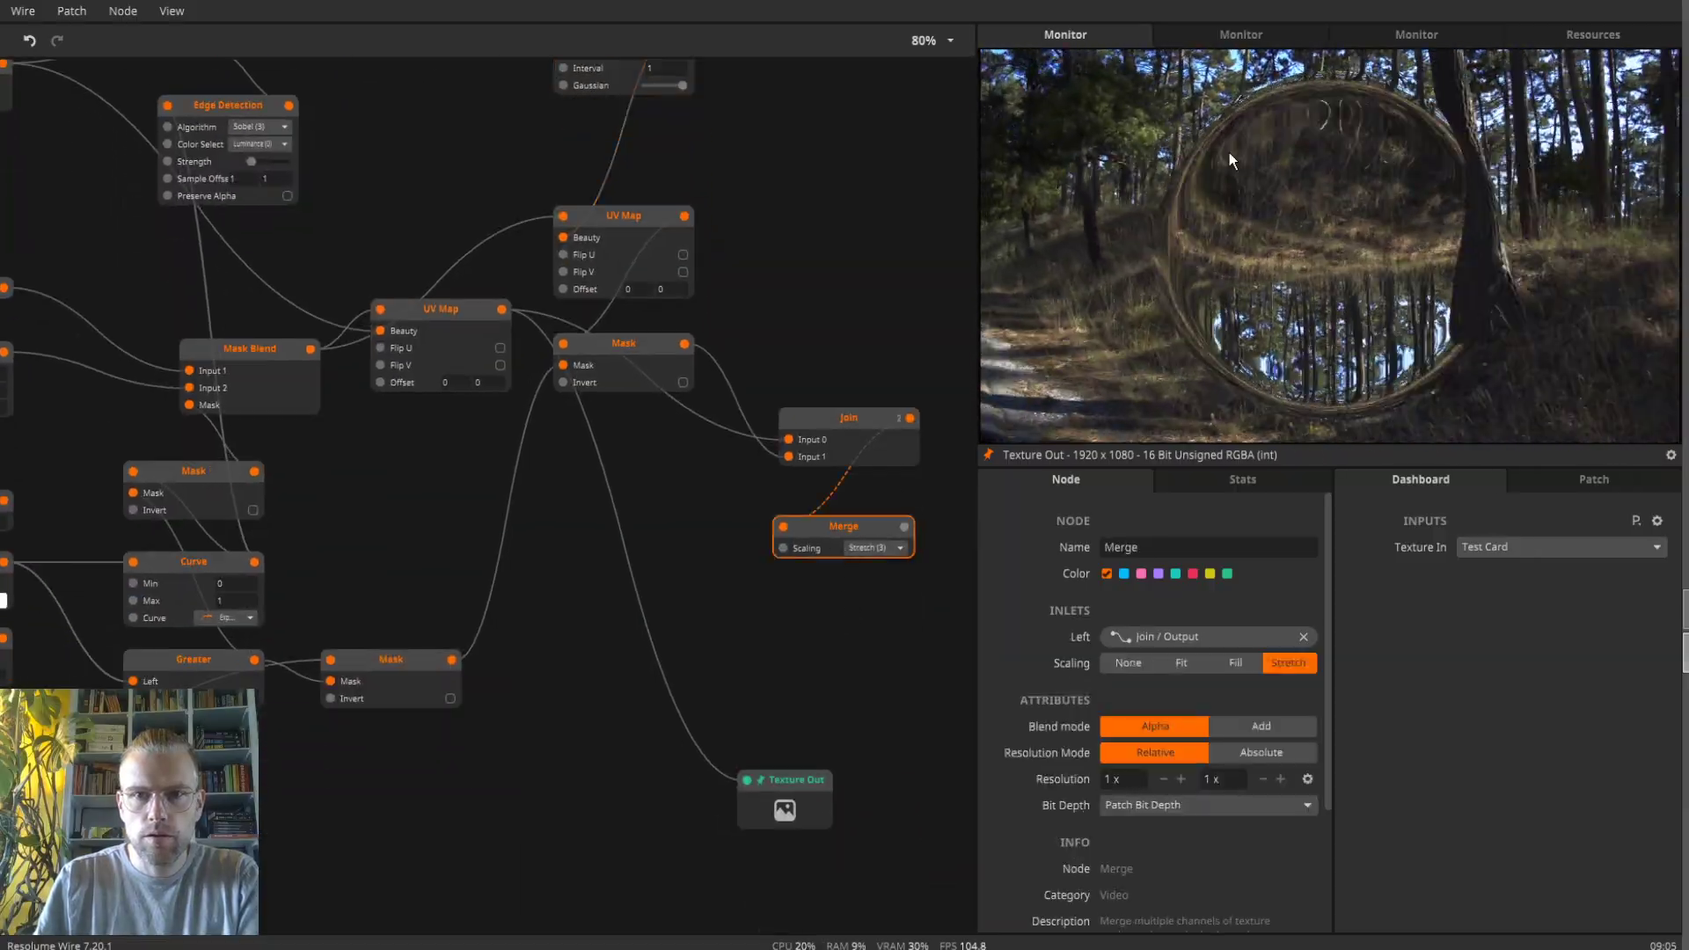
left_click(1237, 33)
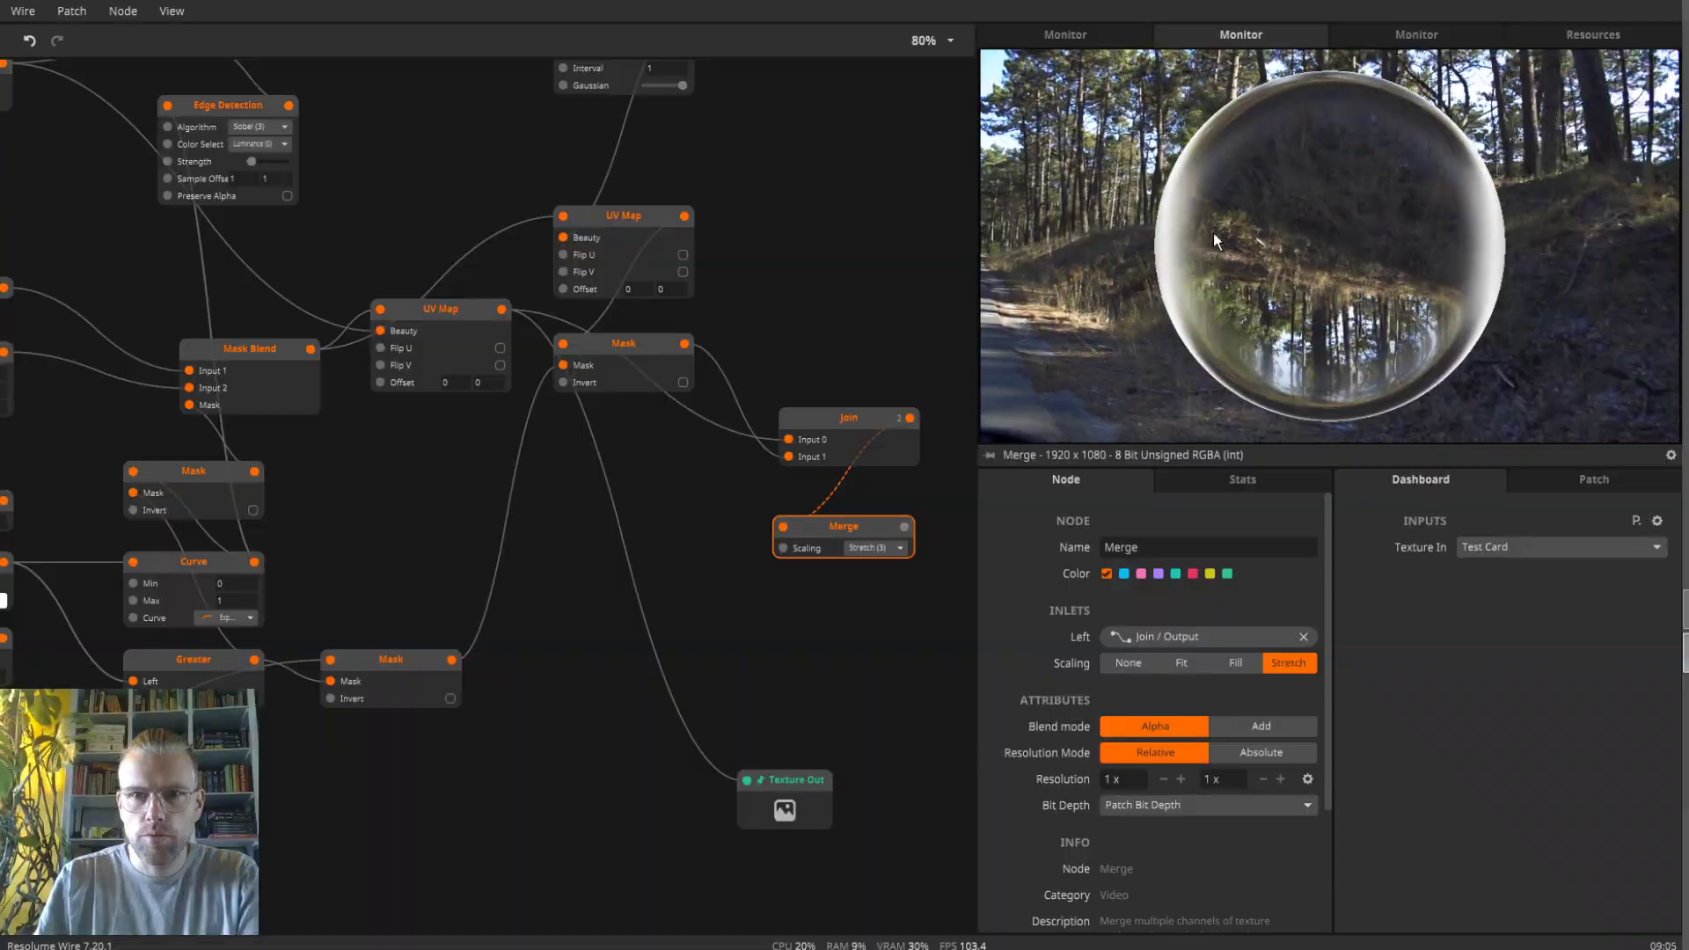
- Connect the Merge output to Texture Out, and line up the Join and Merge nodes below the Mask under the blurred UV Map
left_click_drag(907, 526, 748, 779)
left_click_drag(858, 341, 840, 531)
left_click_drag(822, 533, 626, 599)
- Set the Circle's radius to 0.9 and preview the Texture Out result
left_click(780, 361)
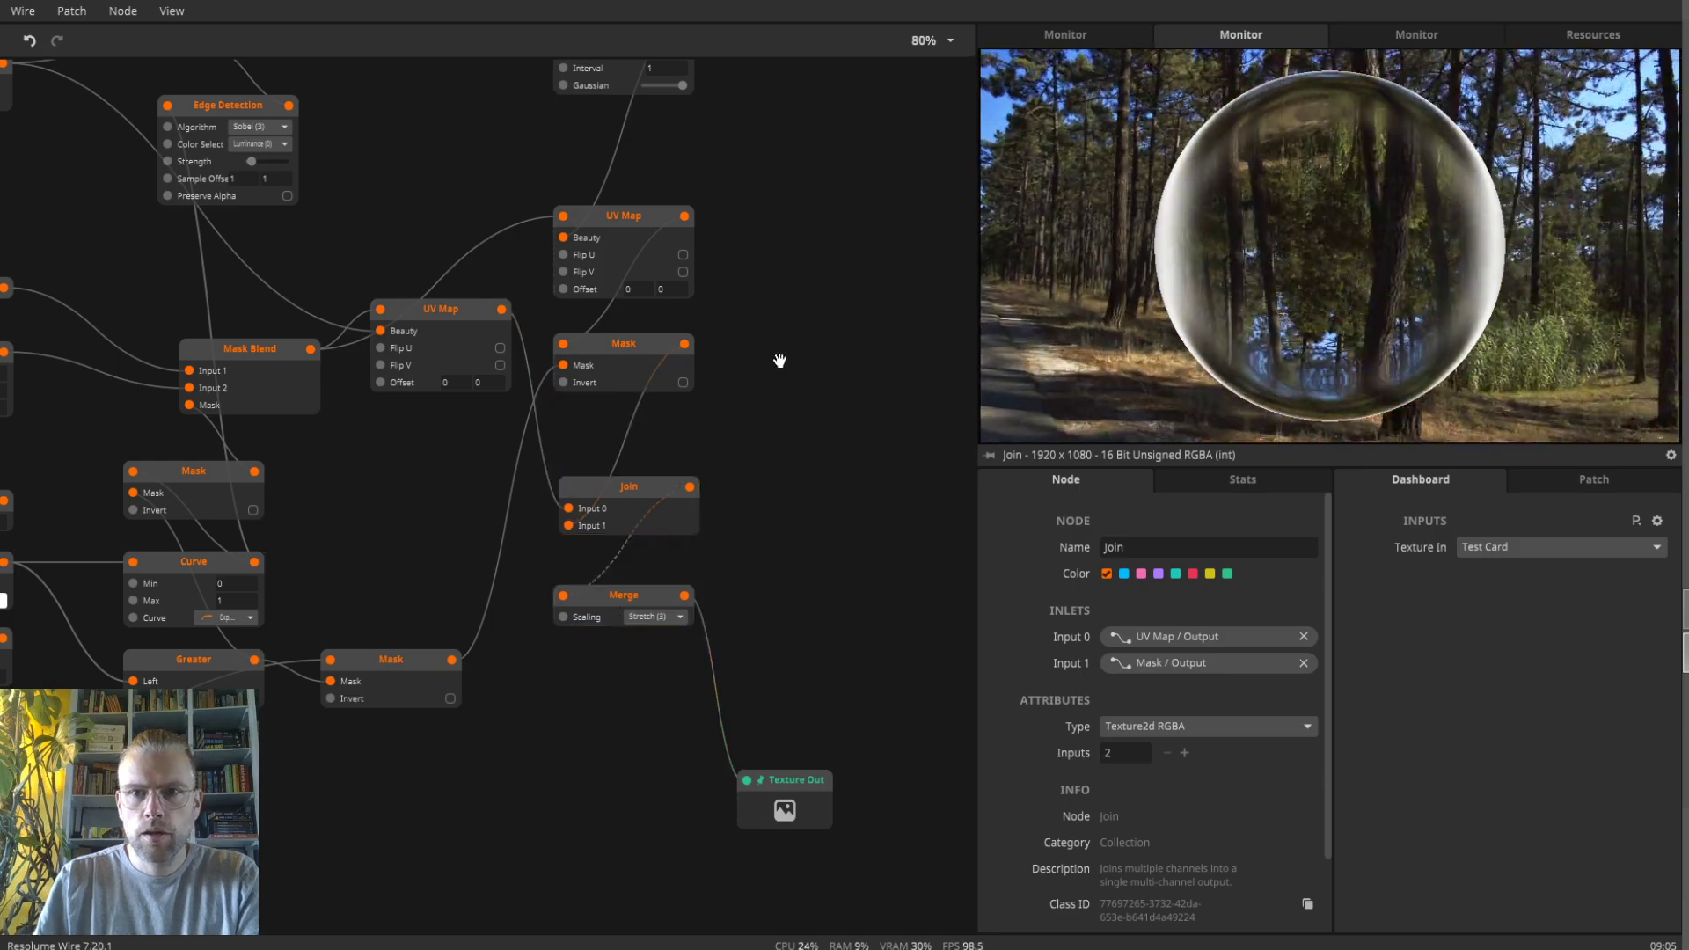
left_click_drag(780, 361, 906, 533)
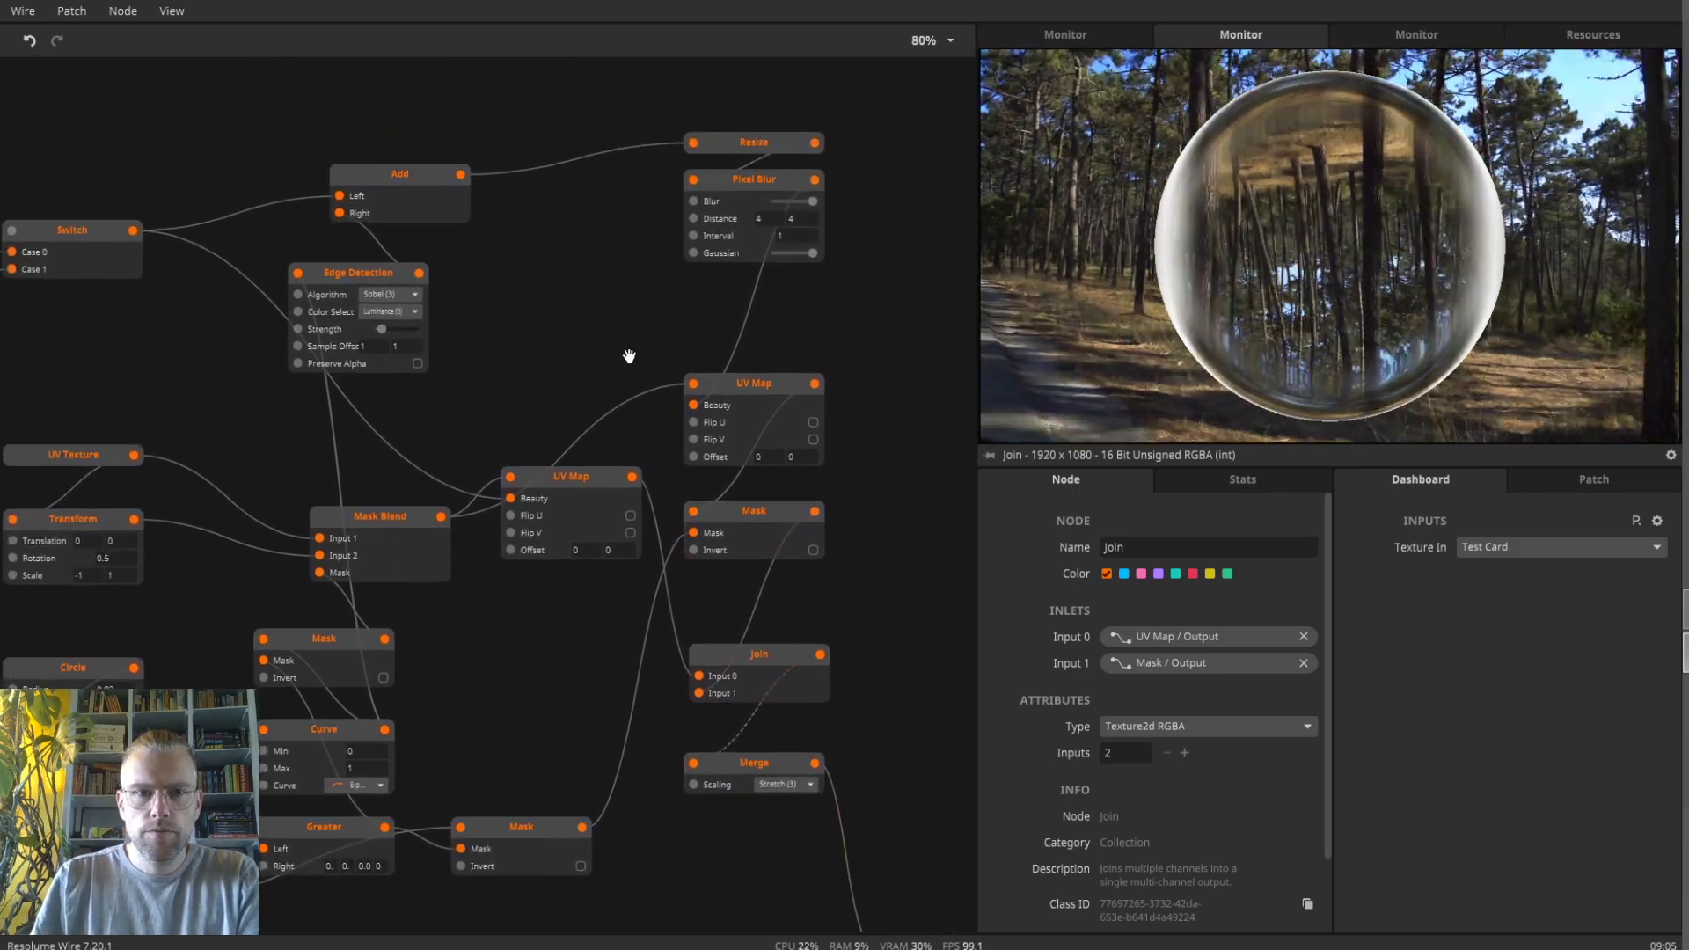
left_click_drag(629, 355, 738, 288)
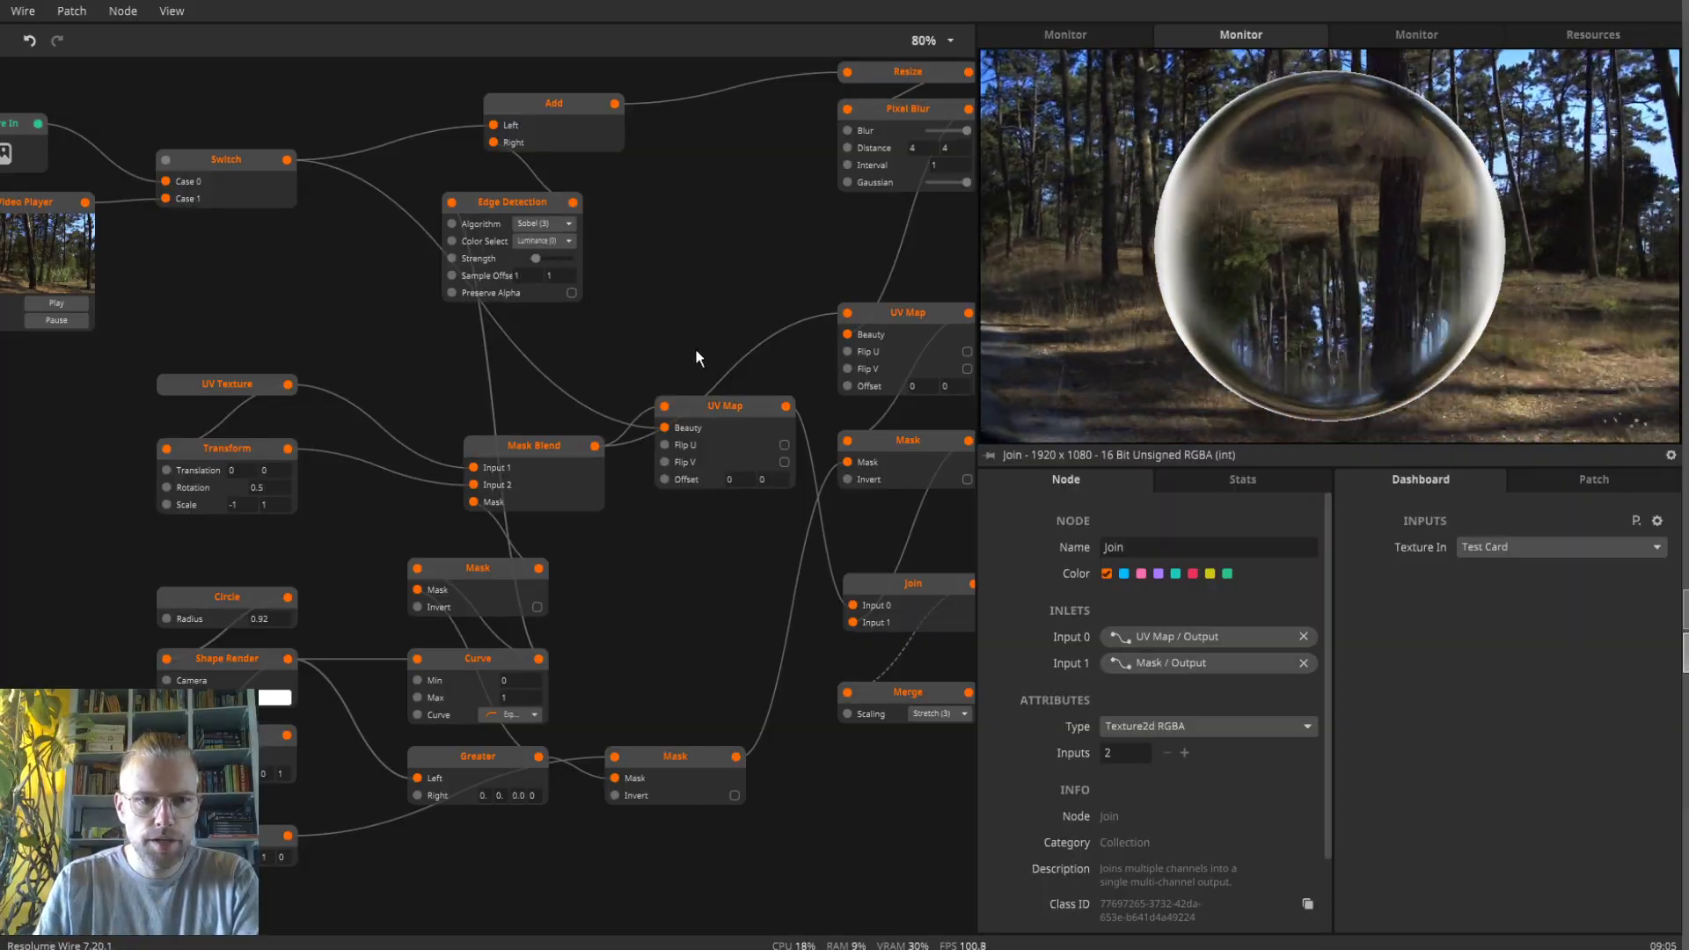
left_click_drag(86, 675, 238, 622)
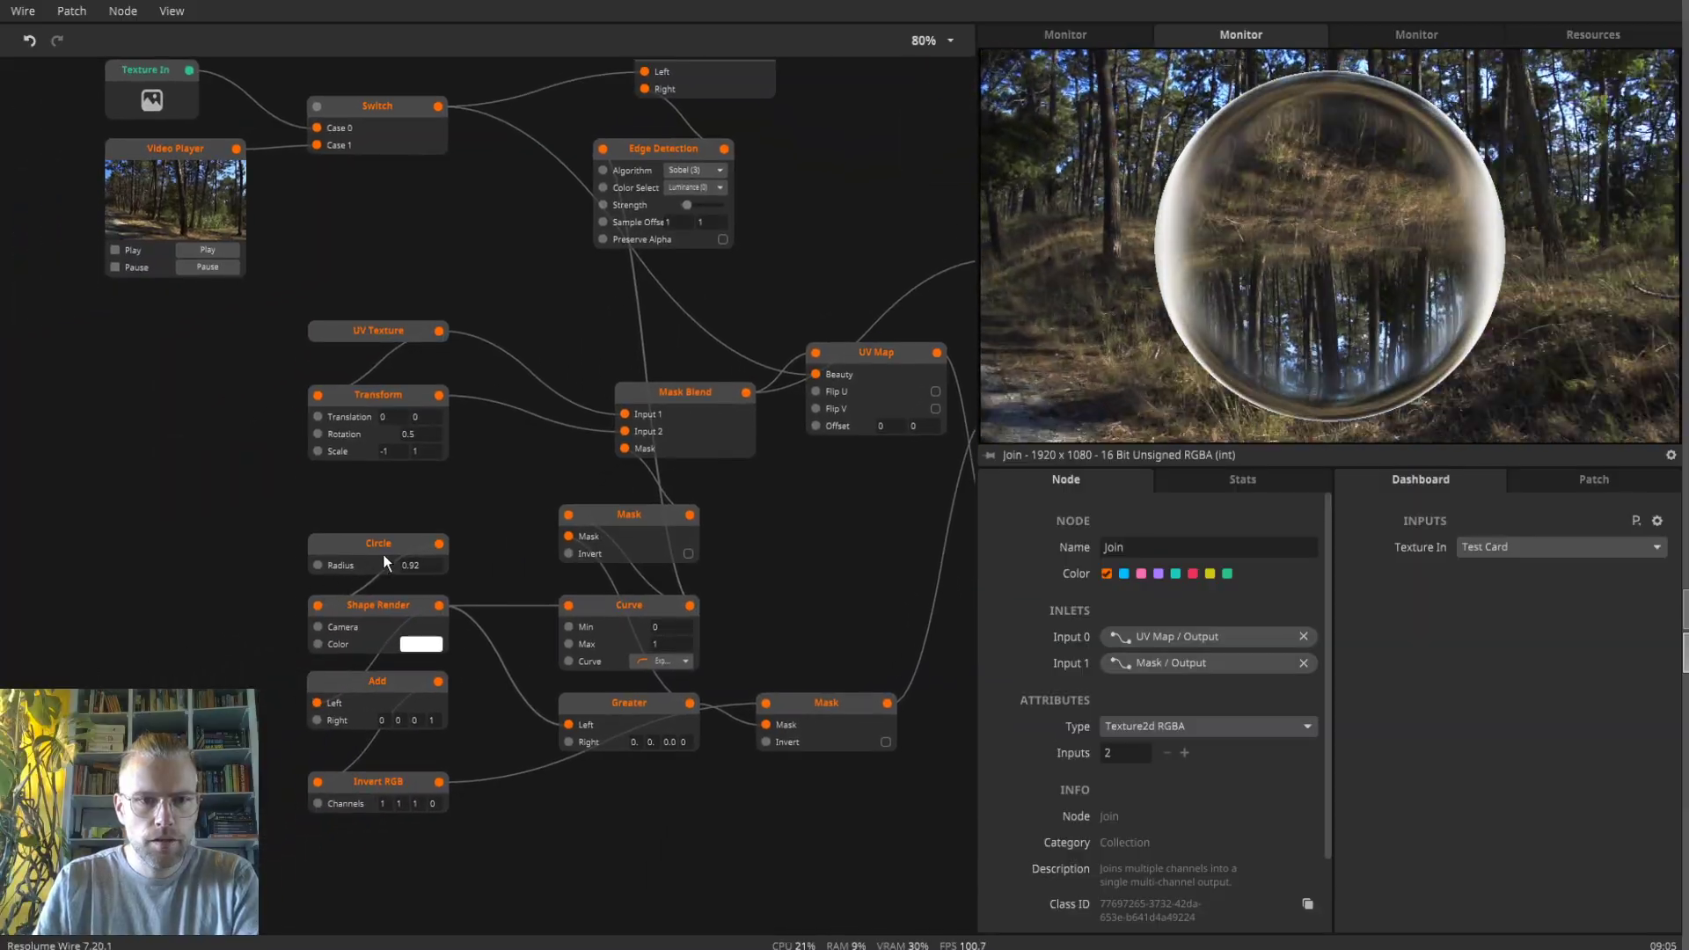
left_click(428, 570)
left_click(430, 568)
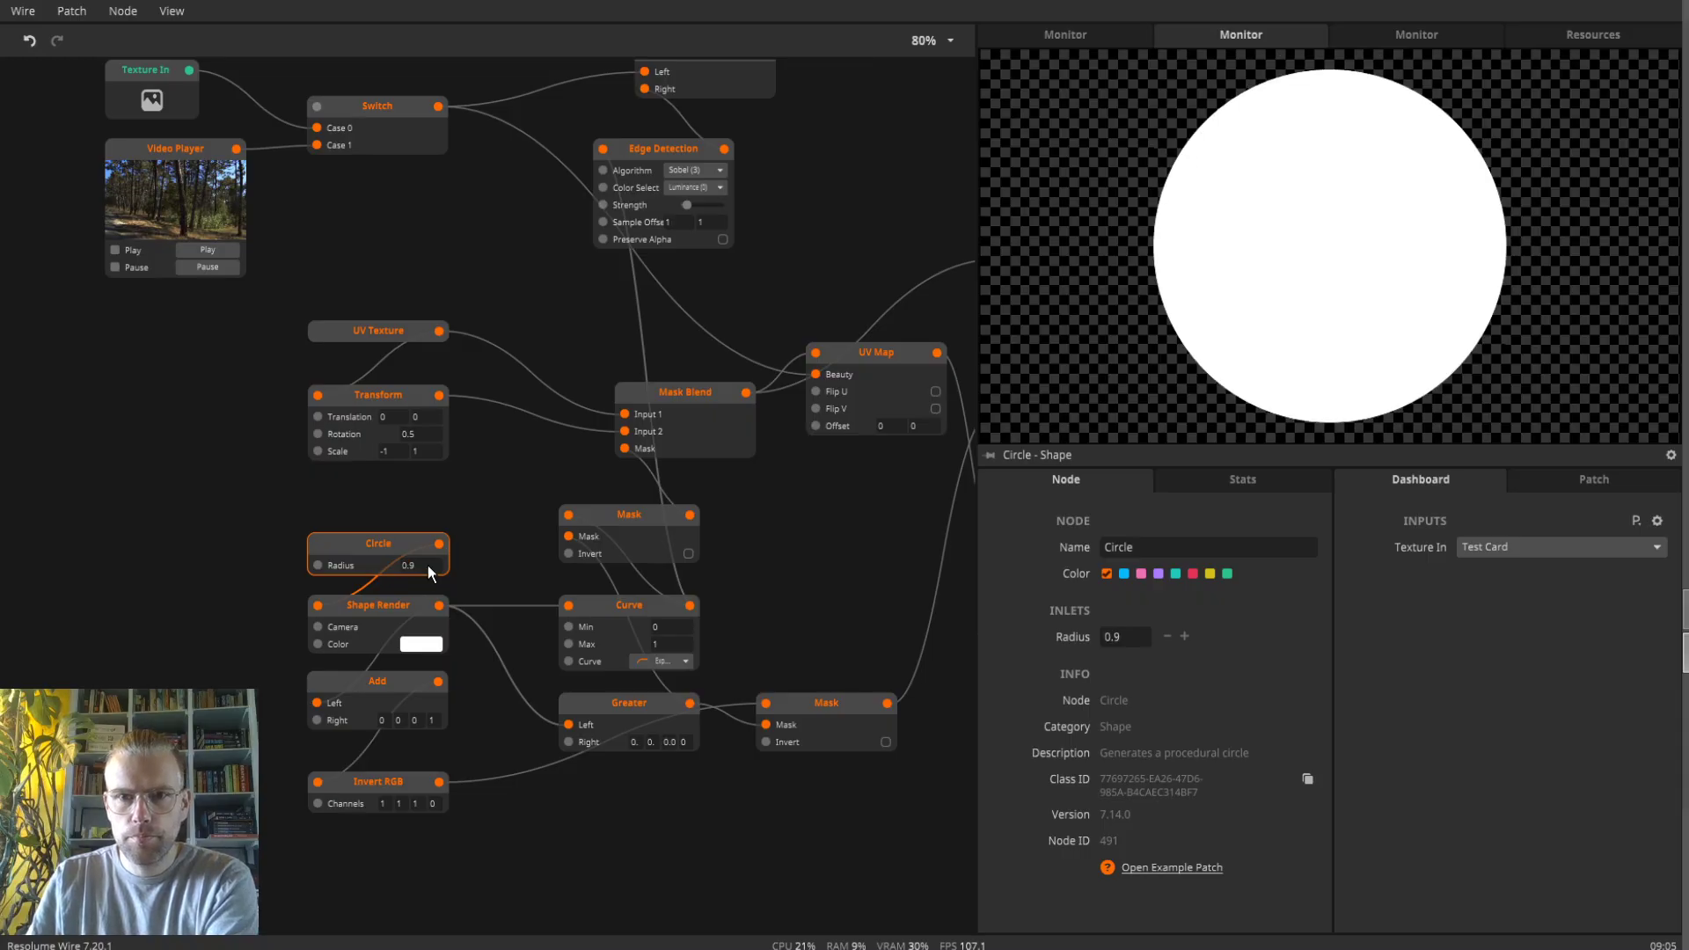
left_click(1029, 34)
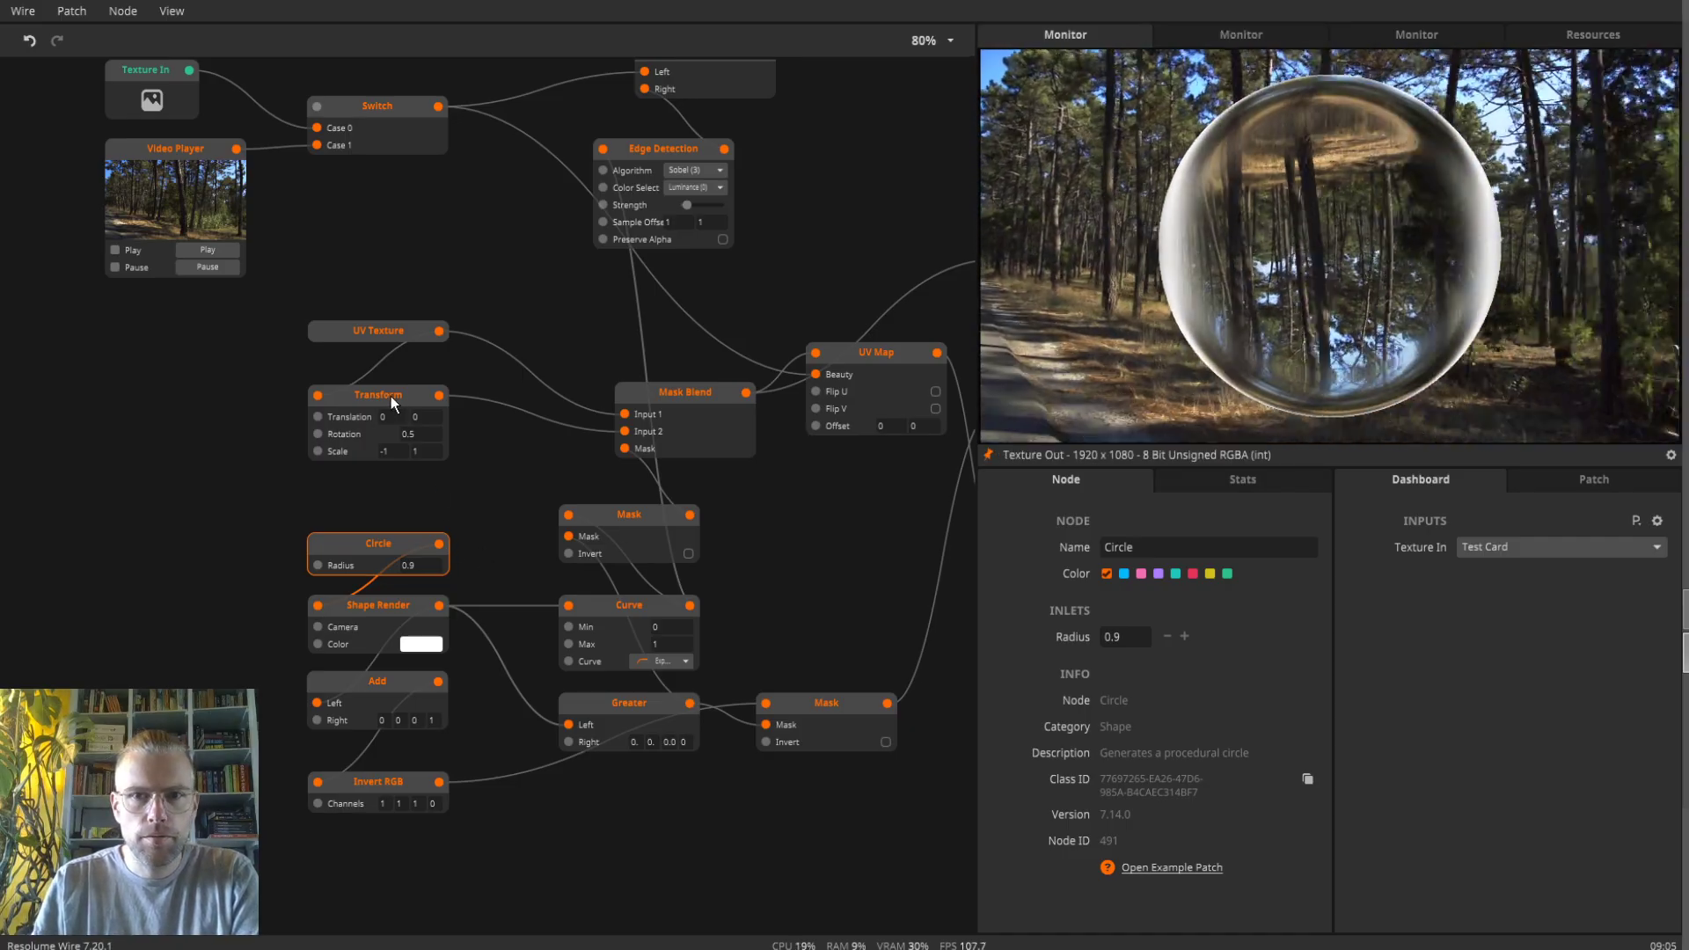
- Move the Circle up beneath the Transform, and shift Shape Render, Add and Invert RGB down to open space between them
left_click_drag(287, 573, 413, 804)
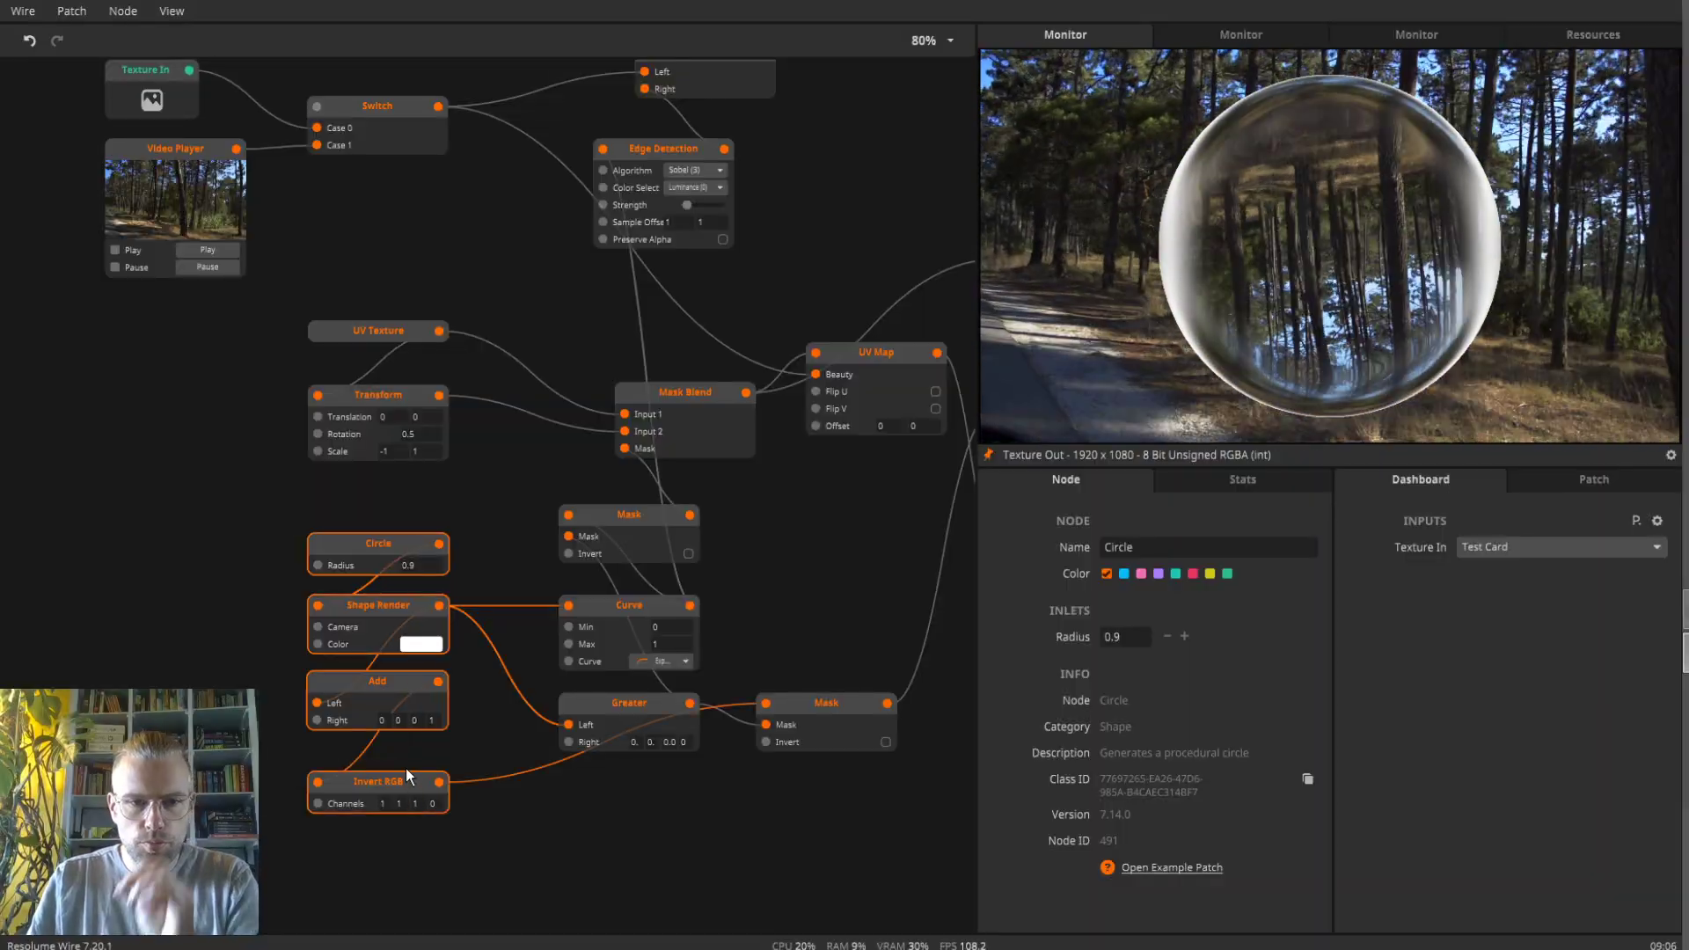
left_click(266, 563)
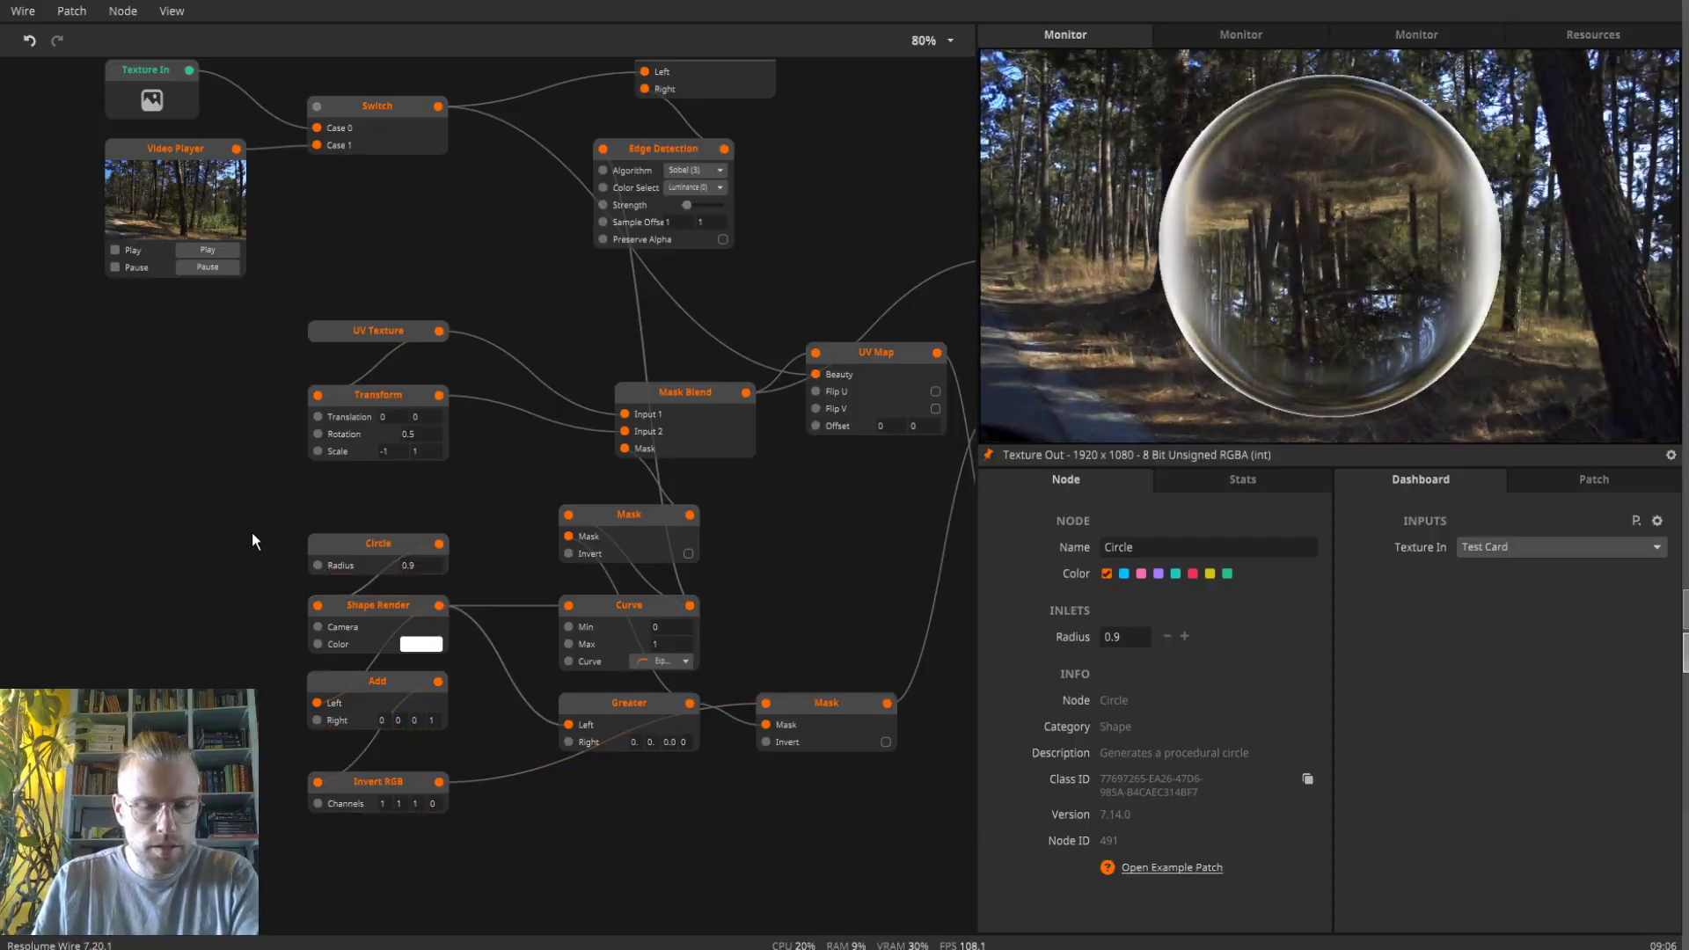
left_click_drag(373, 549, 367, 498)
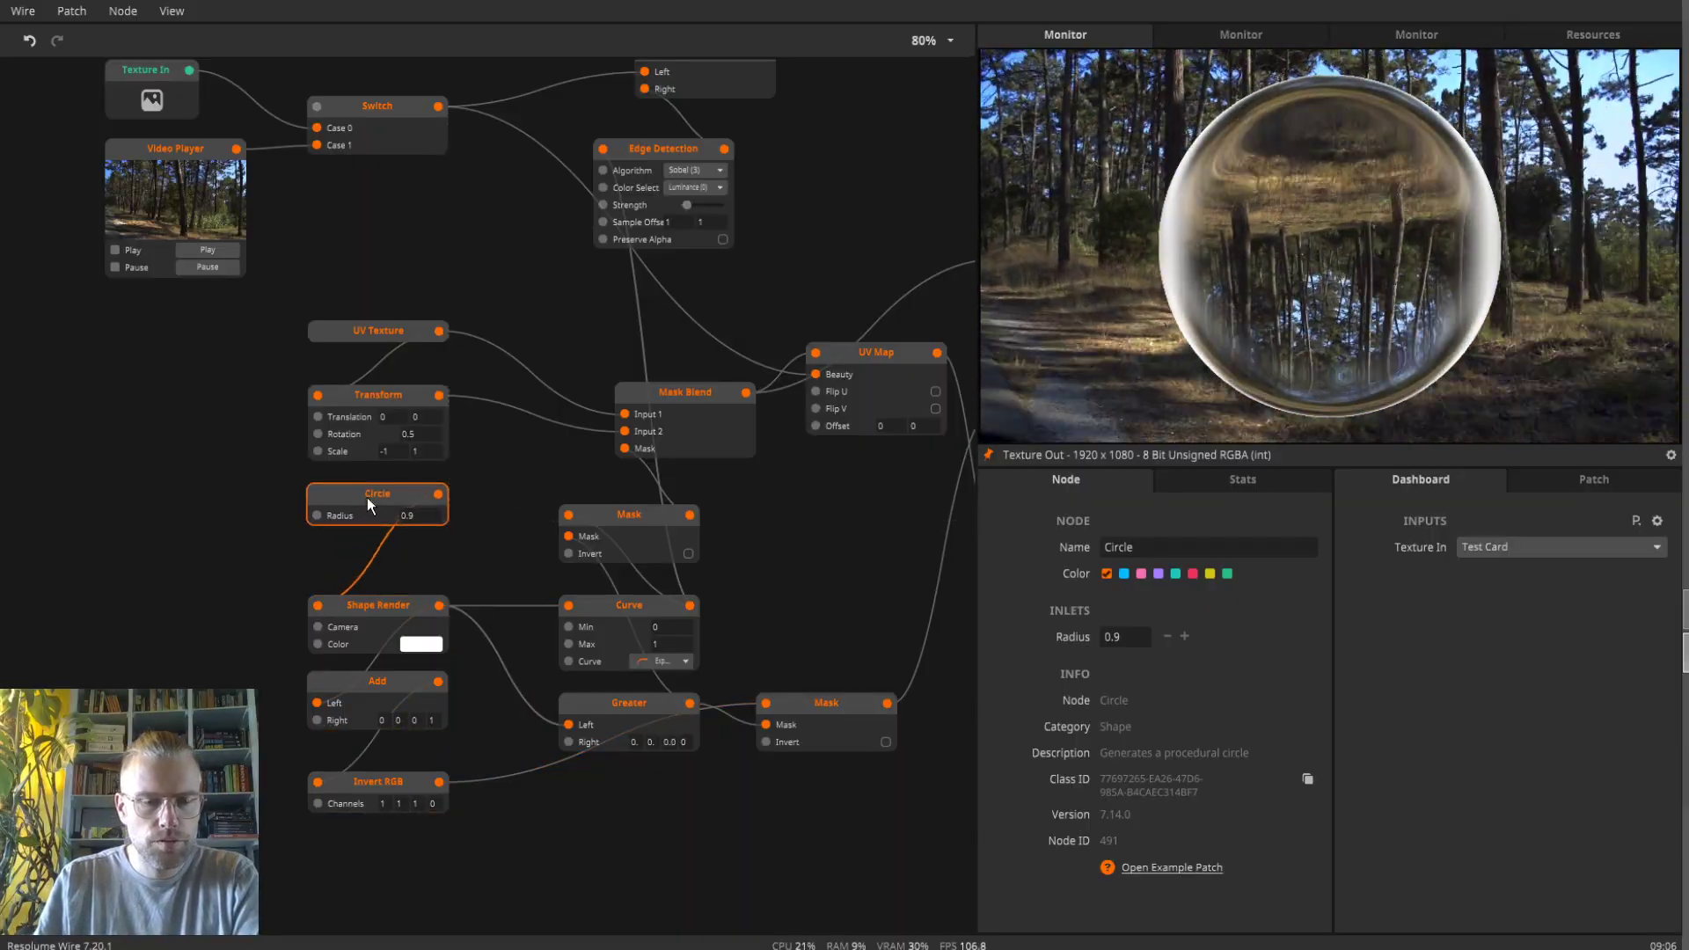
left_click_drag(361, 888, 356, 680)
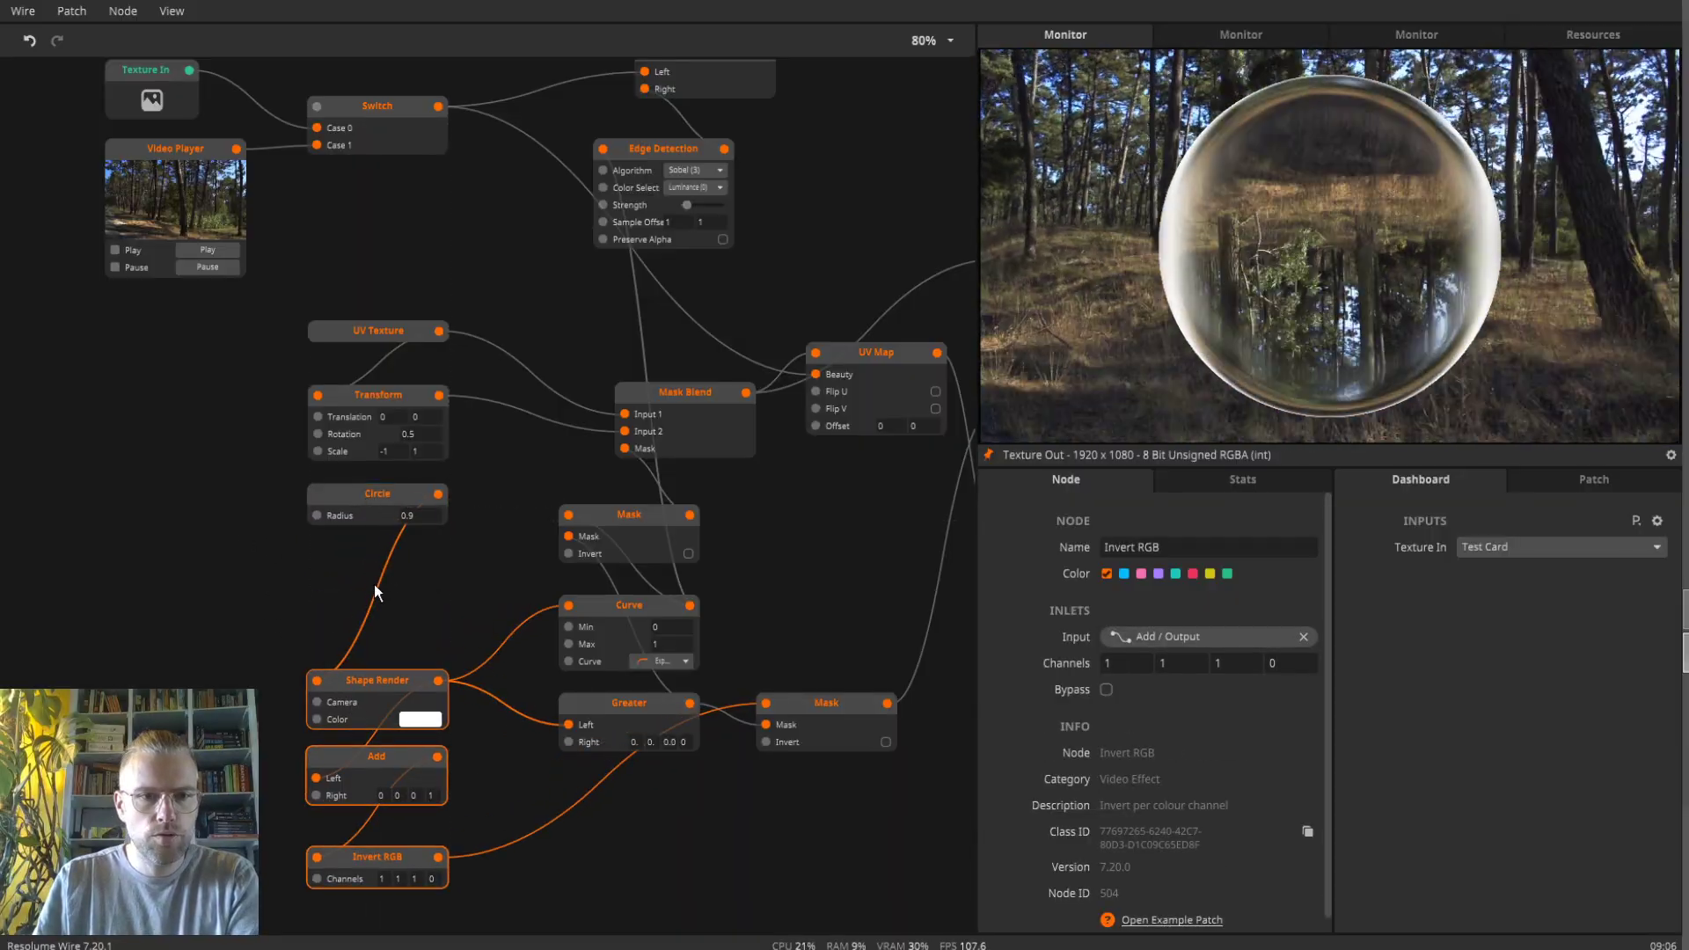
- Insert a Move node into the connection from Circle to Shape Render and align it with that column
double_click(373, 585)
type("move")
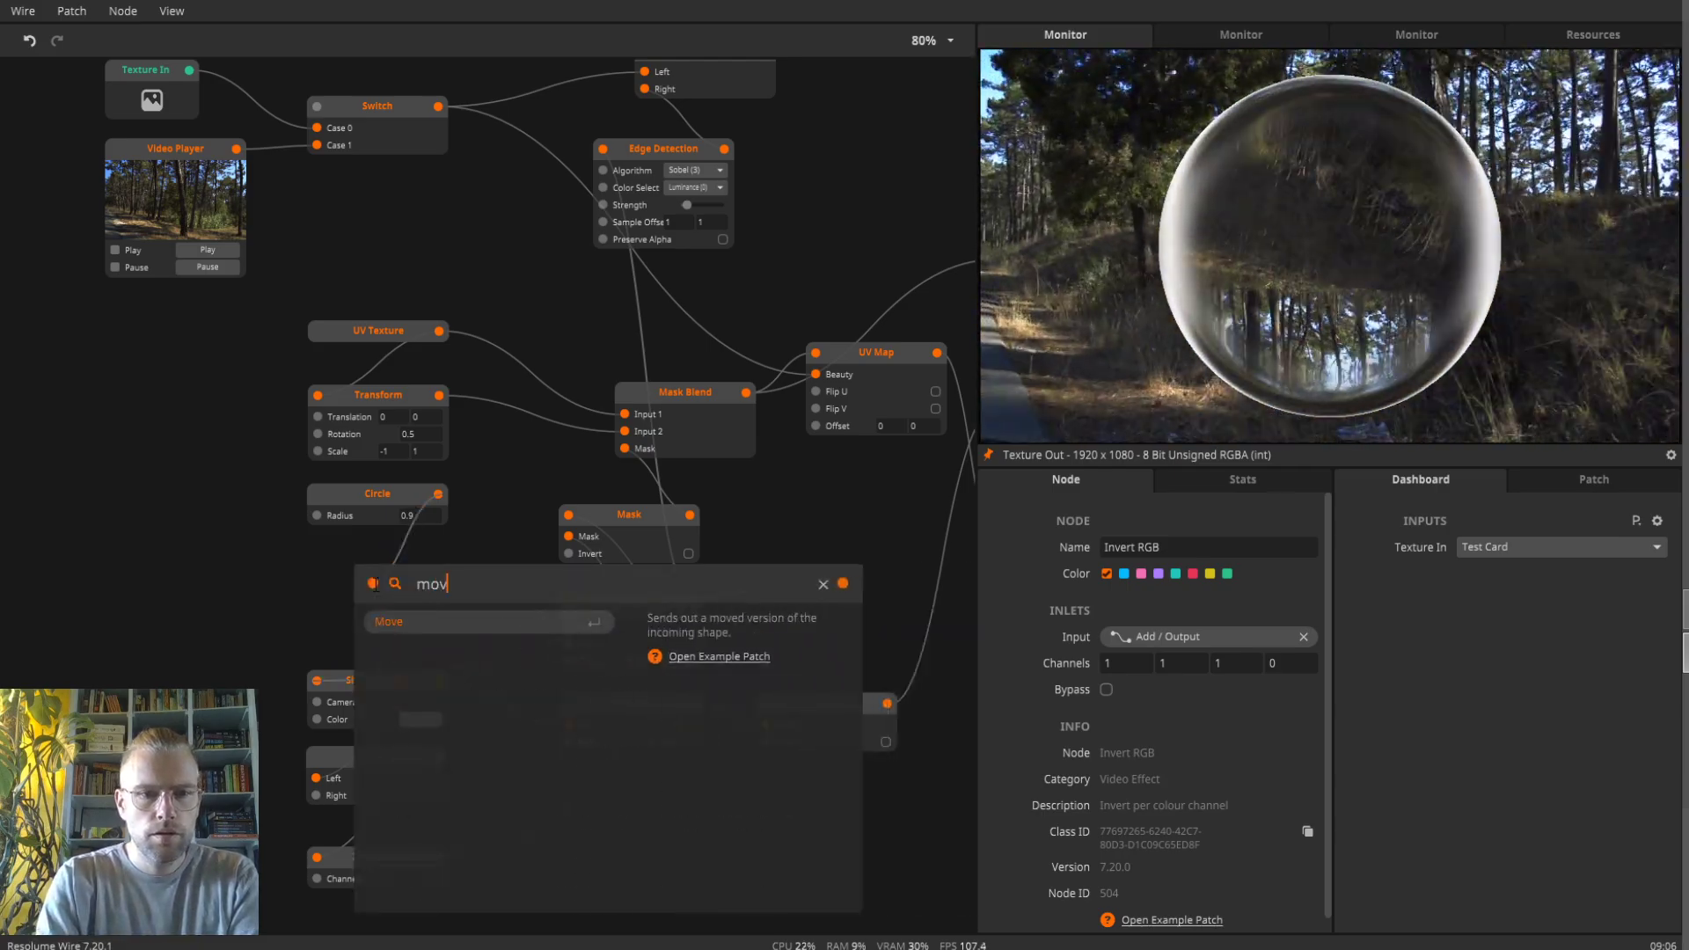
key("Return")
left_click_drag(419, 579, 367, 583)
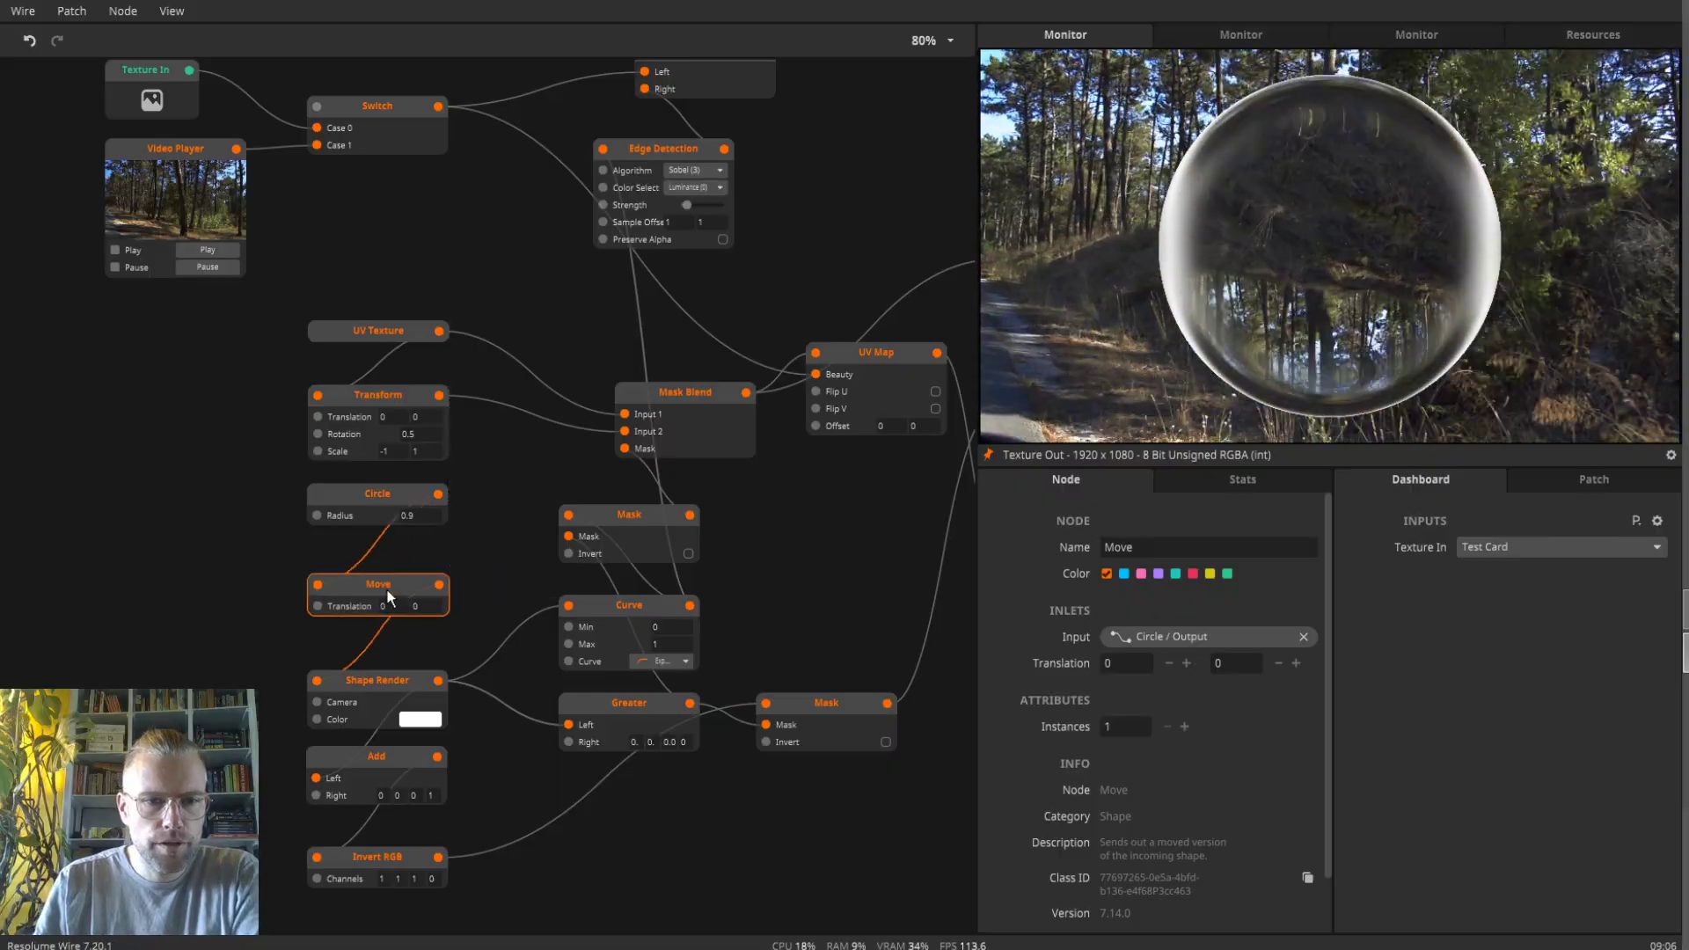
- Preview the Move and Shape Render outputs to compare the circle shape with its rendered version
left_click(414, 683)
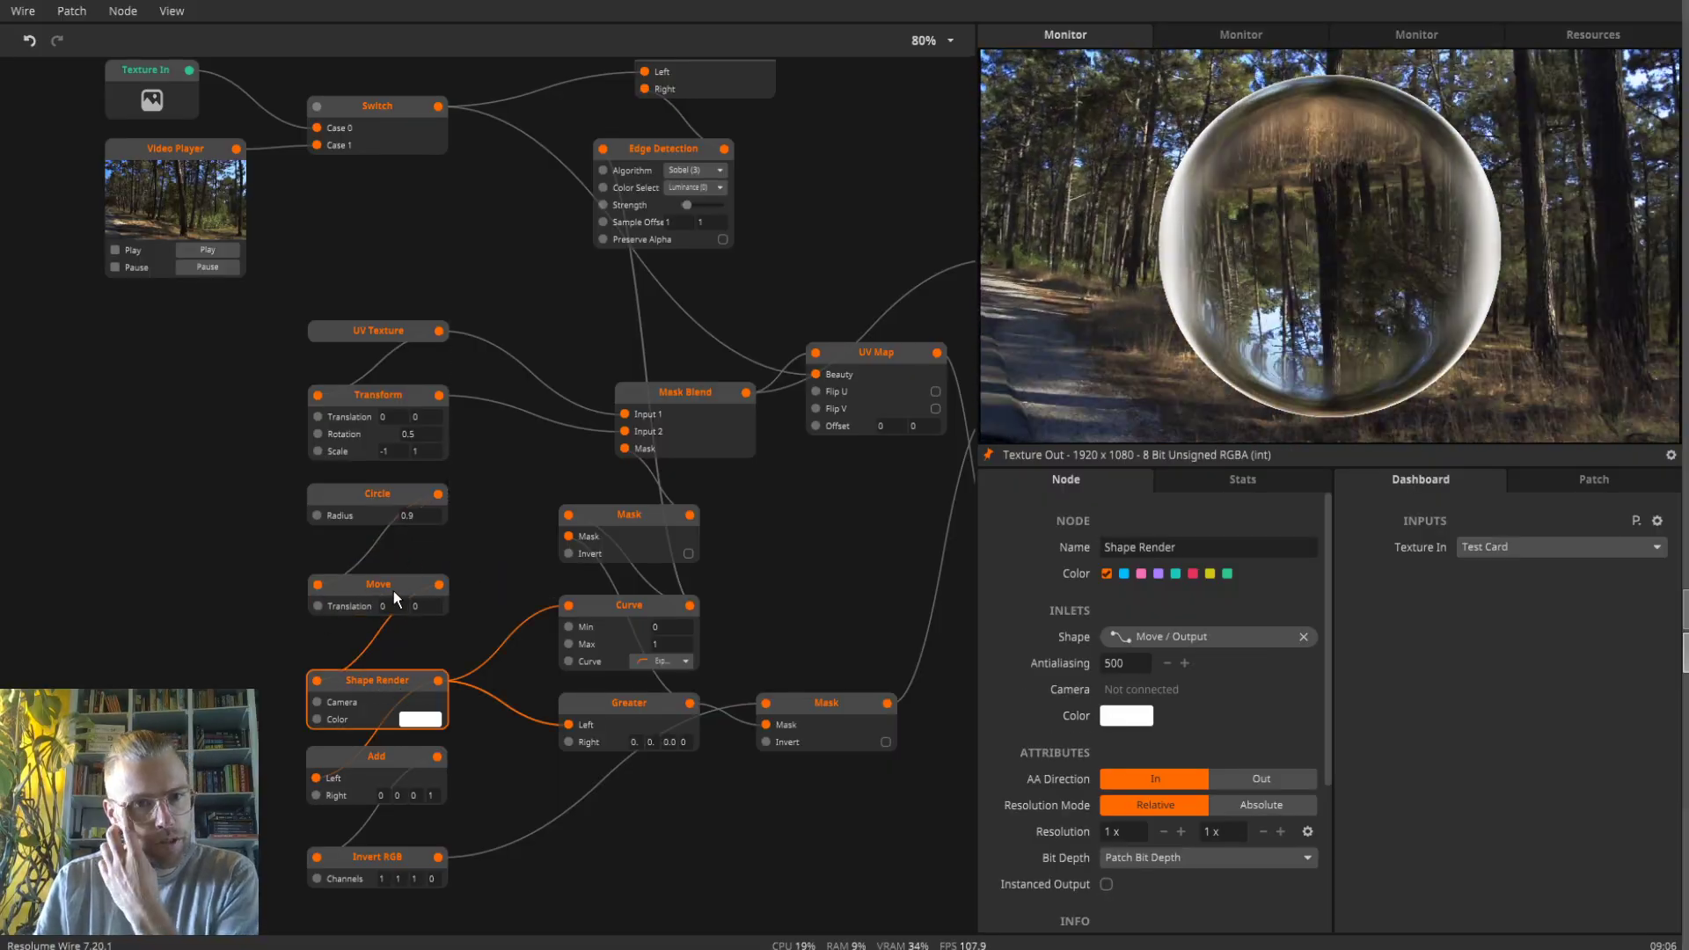
left_click(393, 590)
left_click(1225, 30)
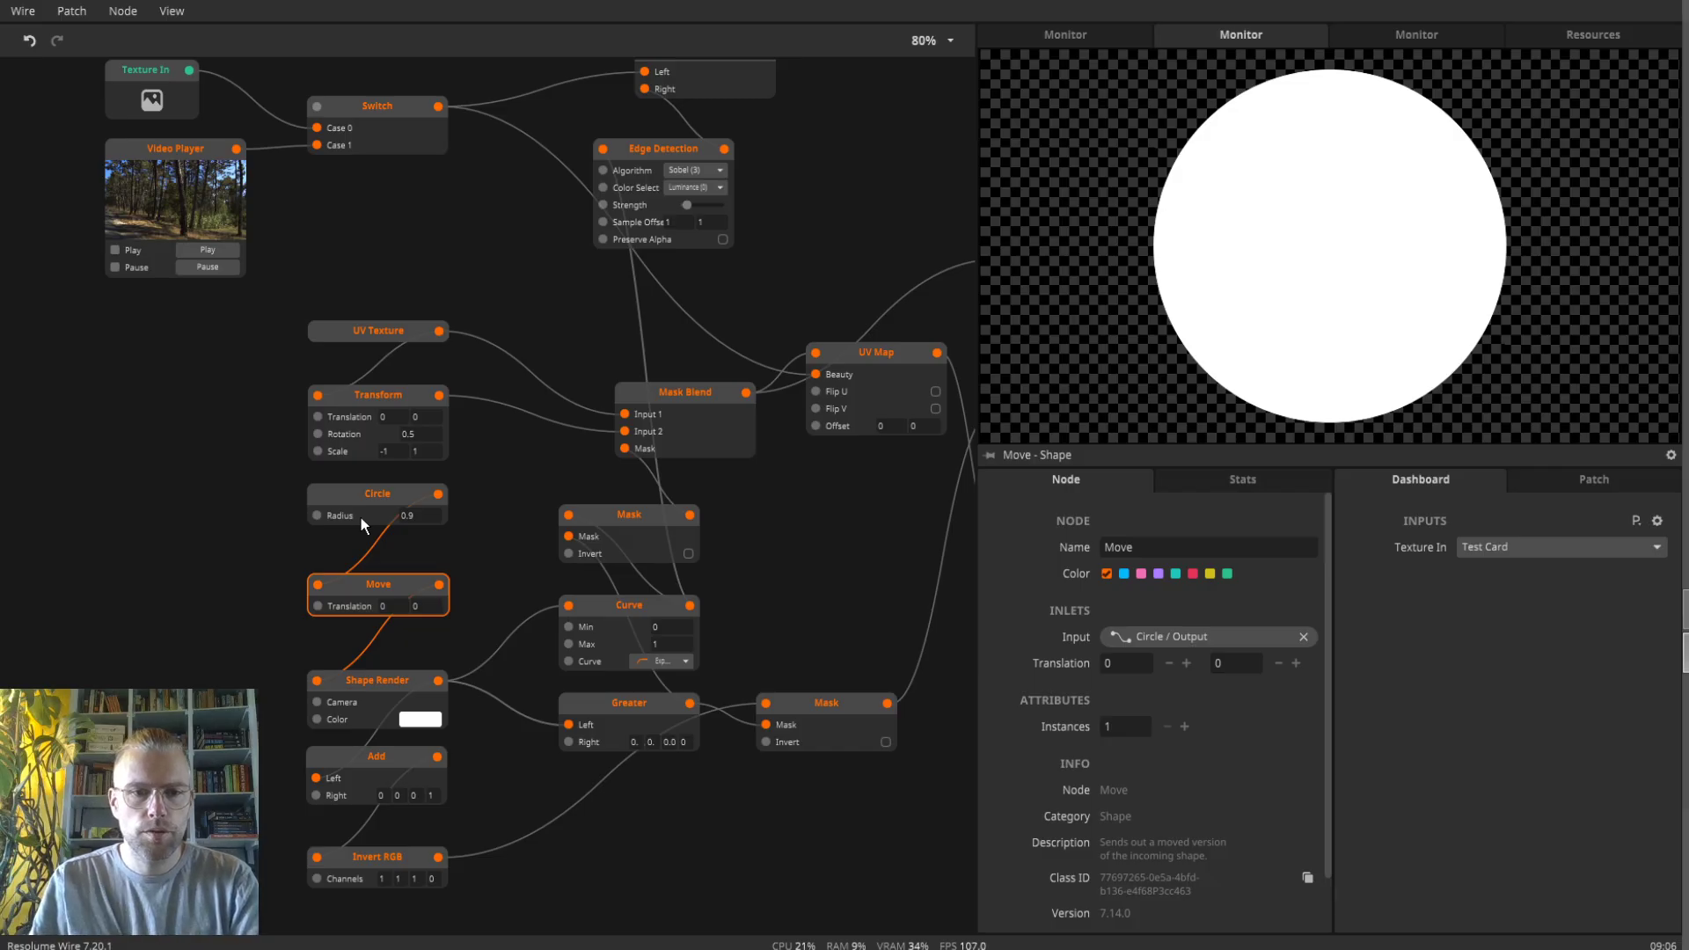
left_click(260, 549)
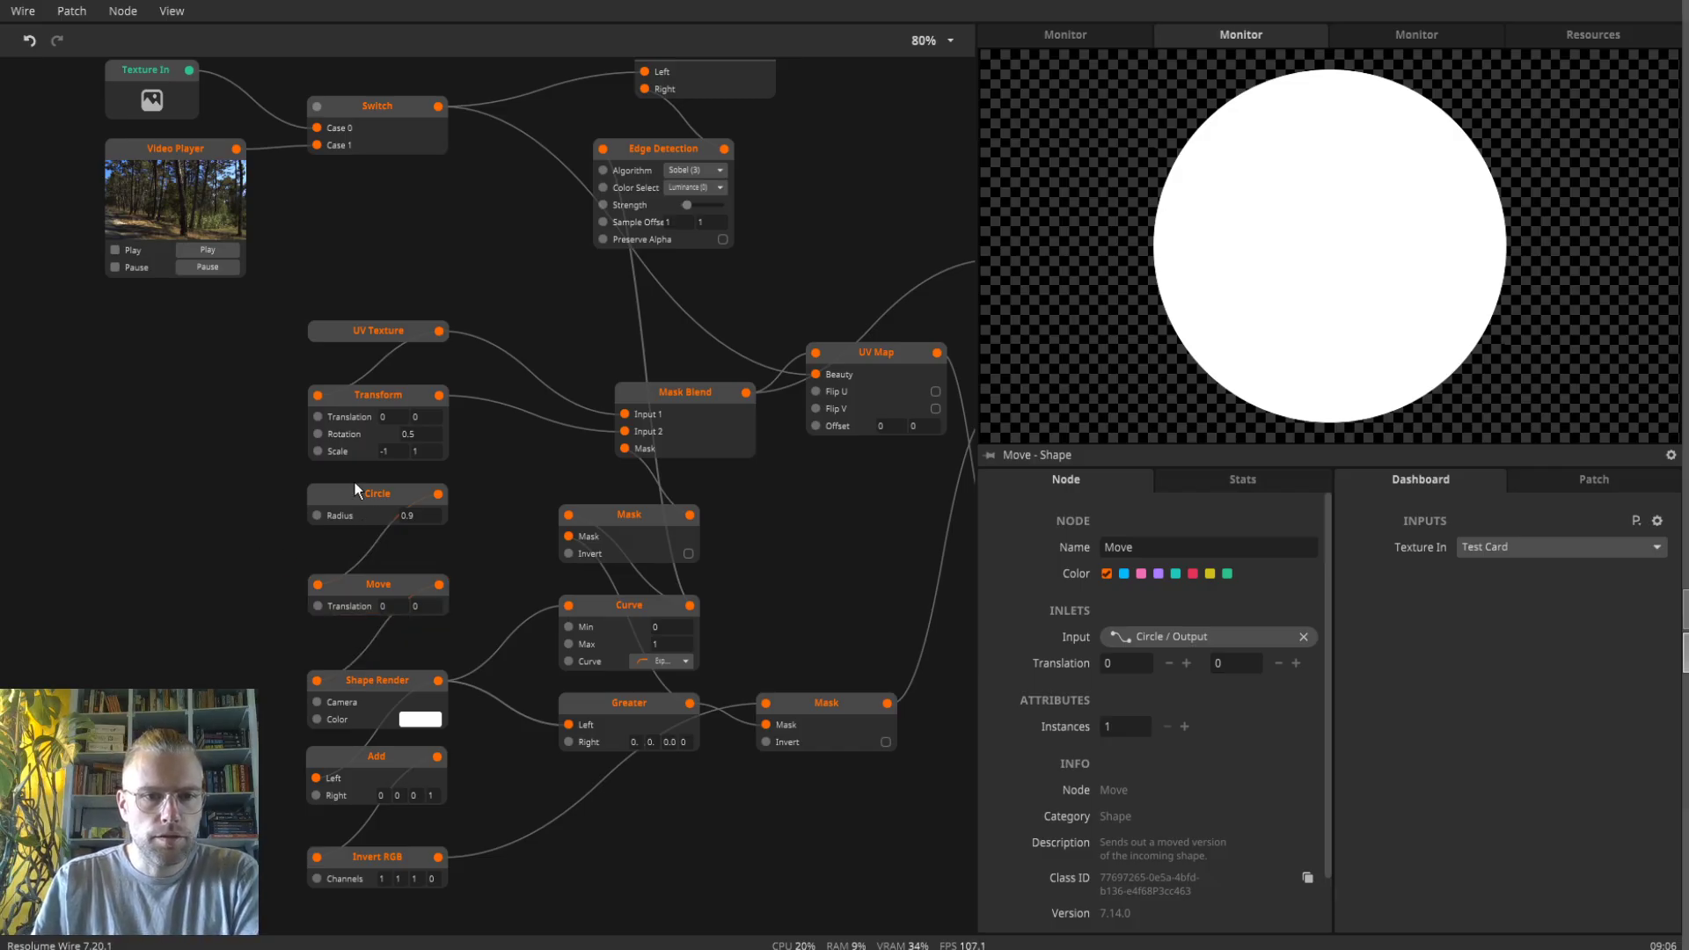
left_click(384, 684)
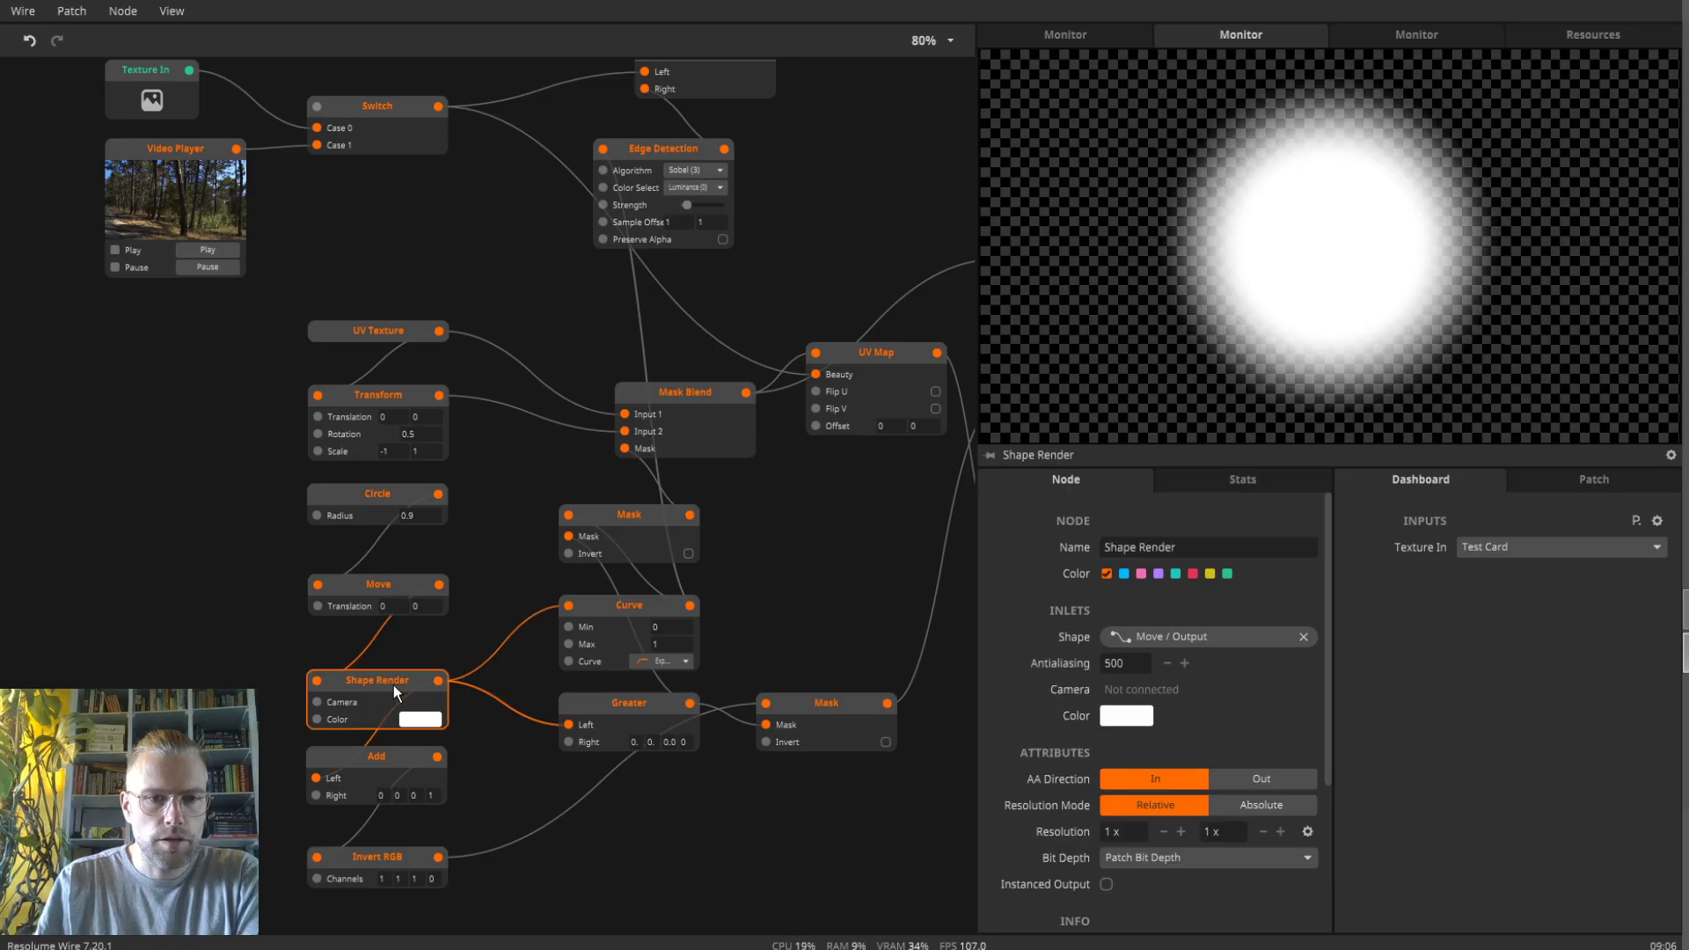
left_click(400, 584)
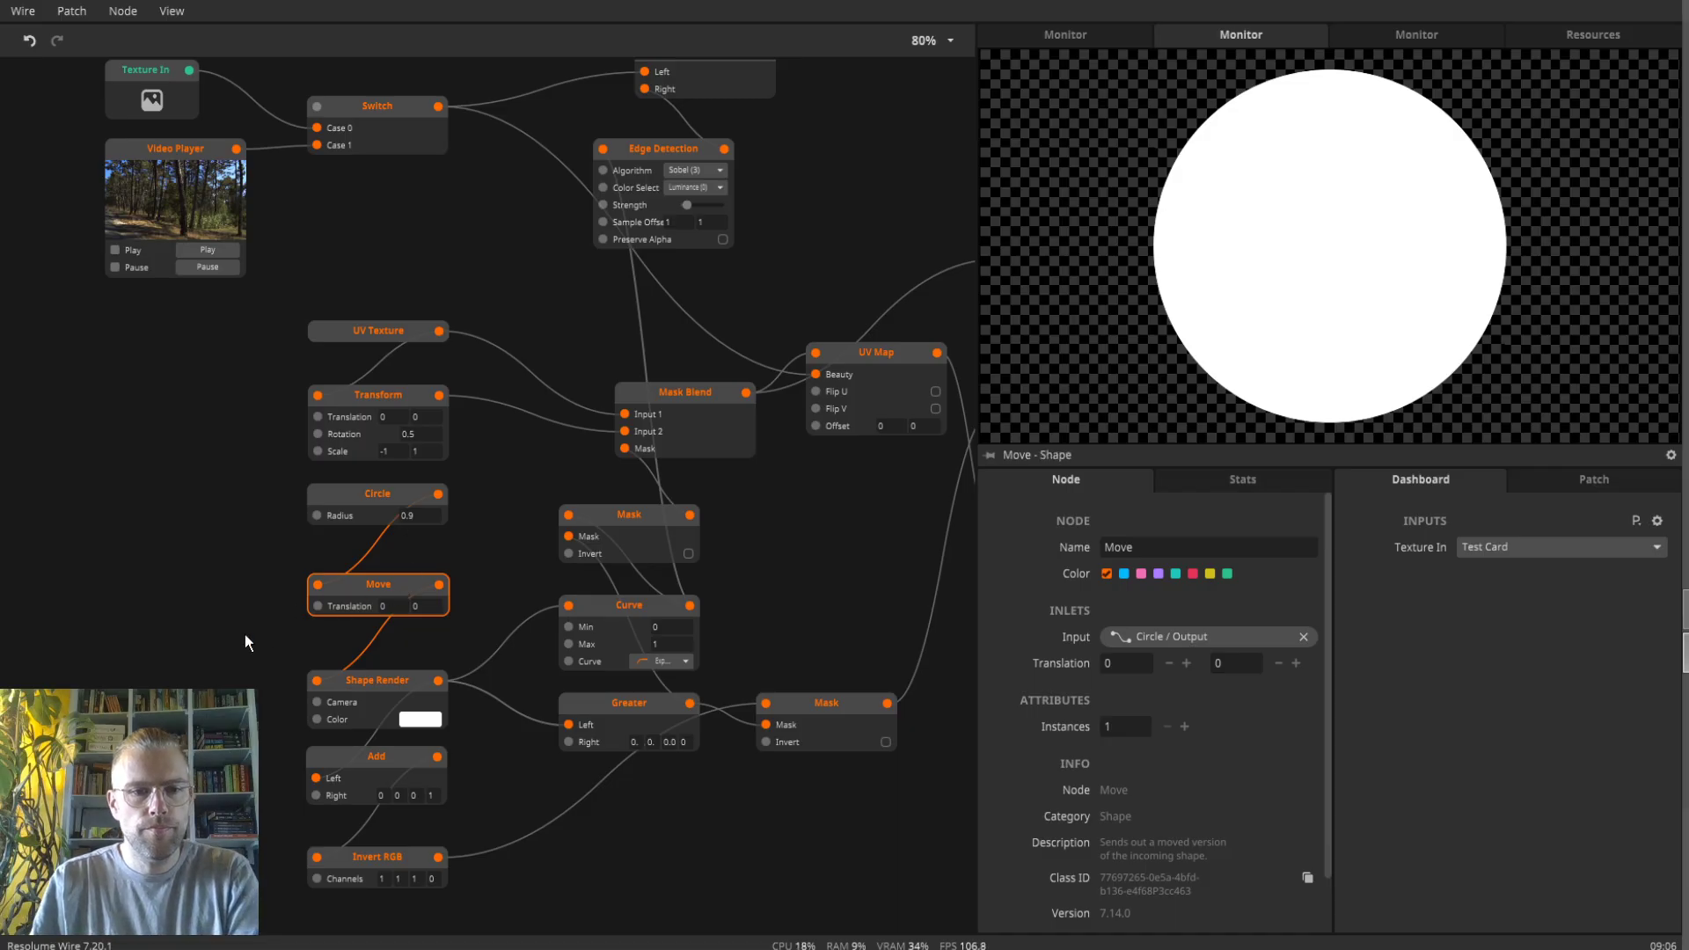
- Add a Float2 node beside the Move node and connect its output to Move's Translation inlet
left_click_drag(245, 636, 355, 620)
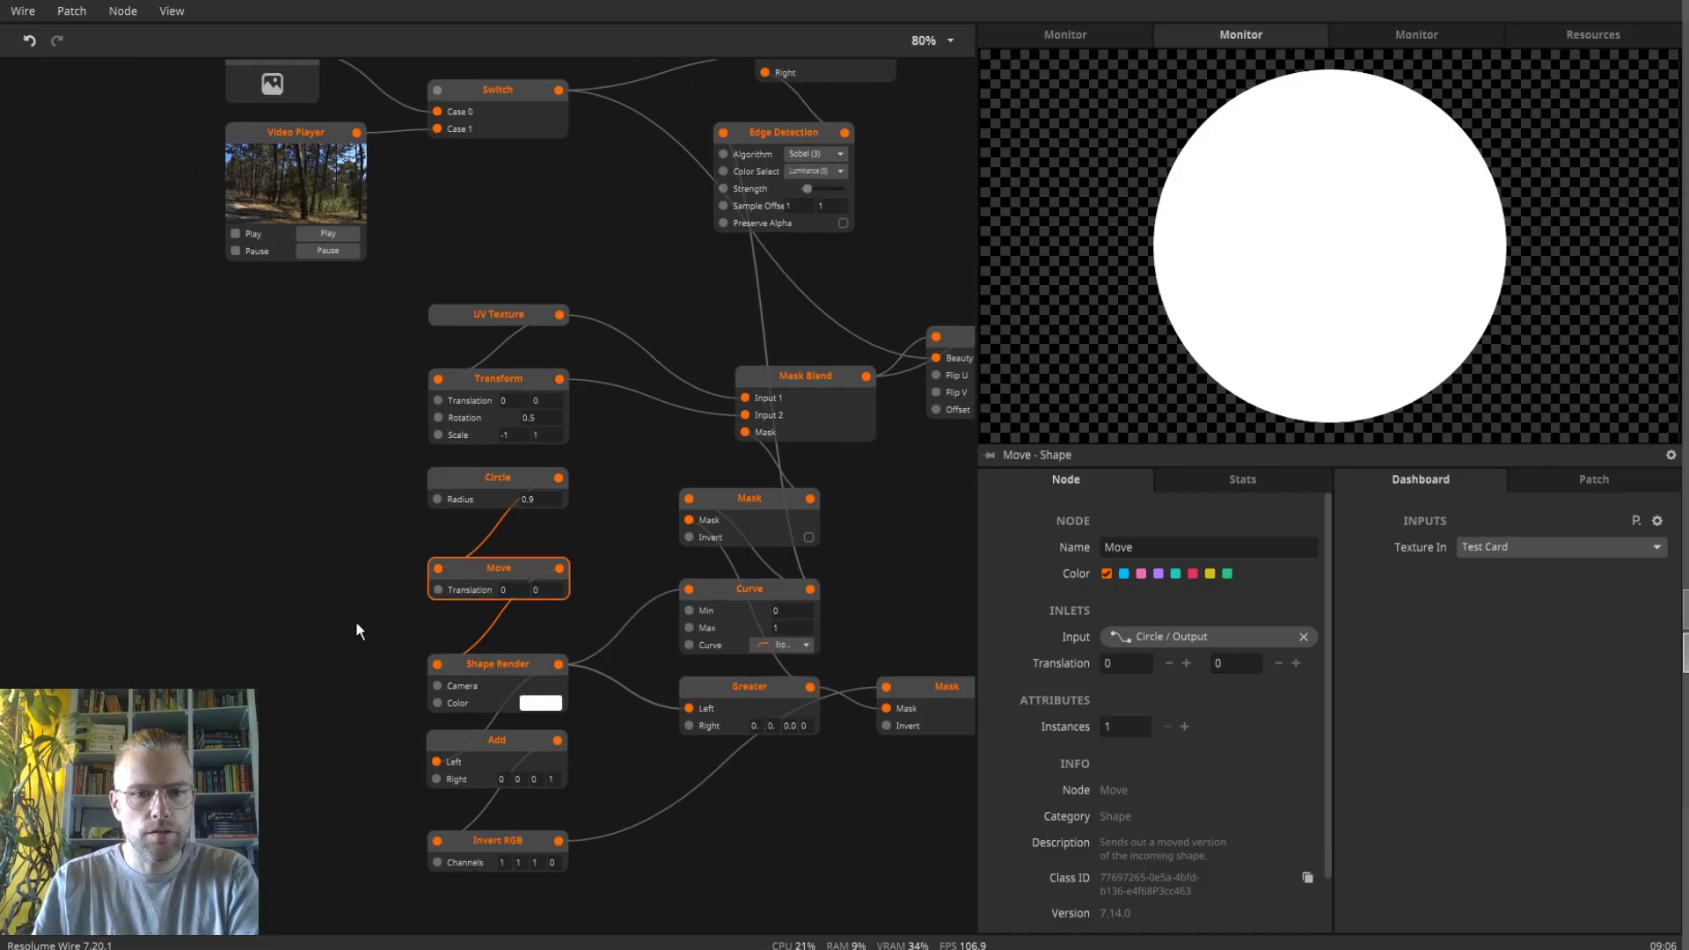
double_click(268, 626)
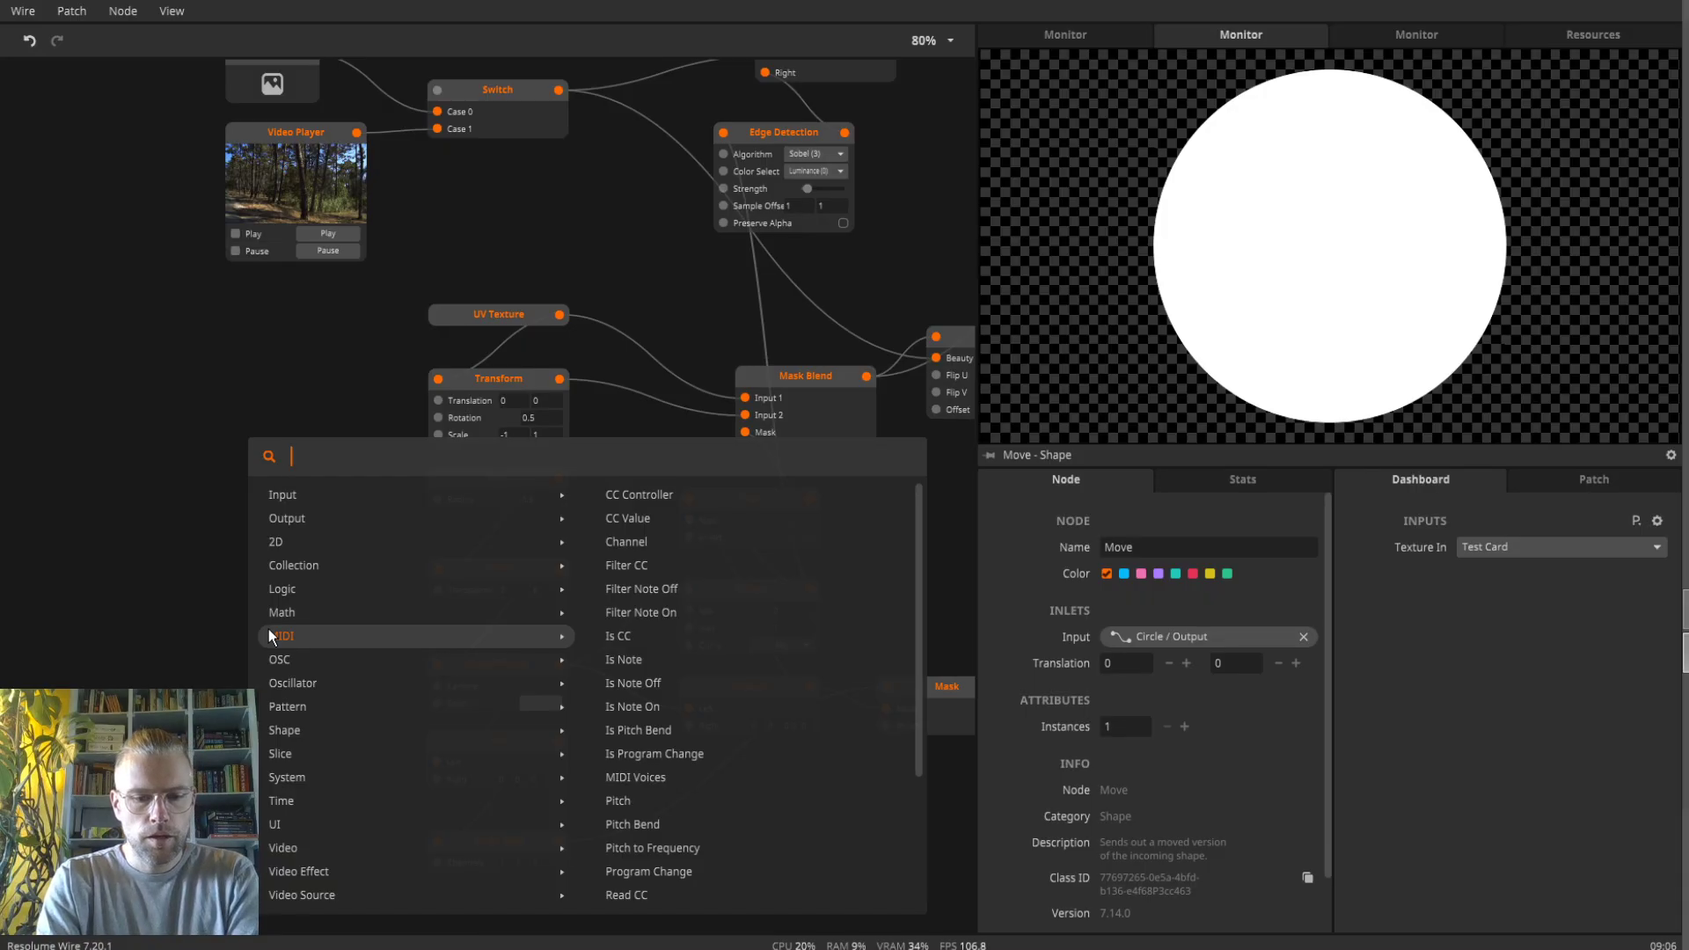
type("fl")
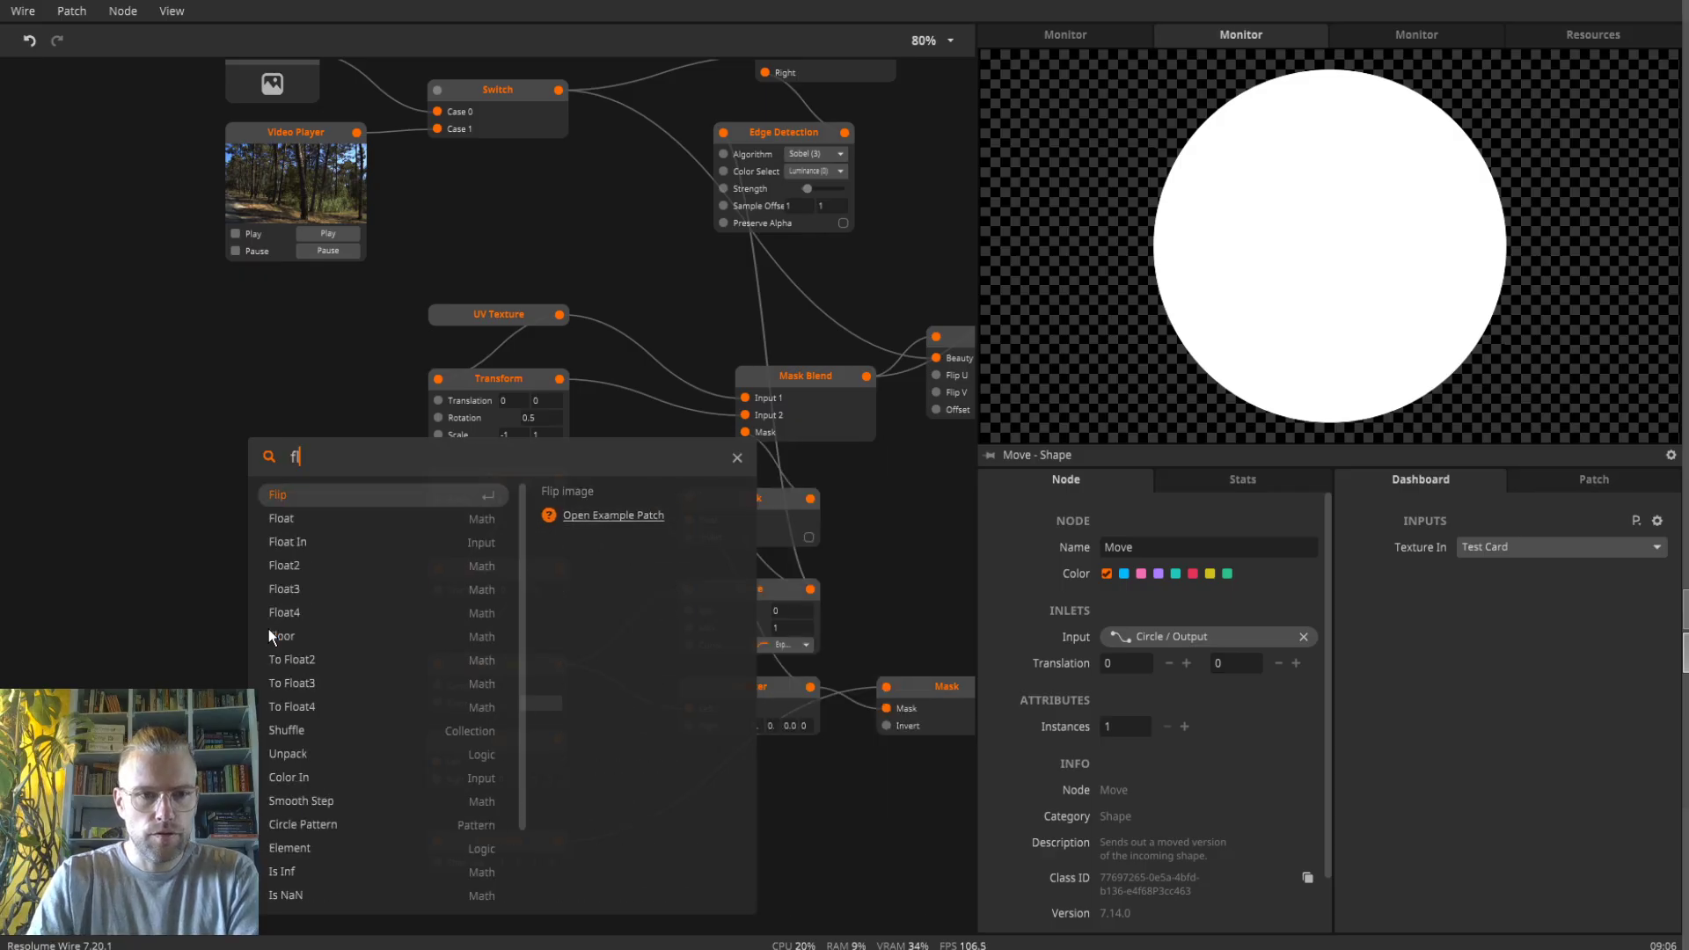
key("Down")
key("Down")
key("Down")
key("Return")
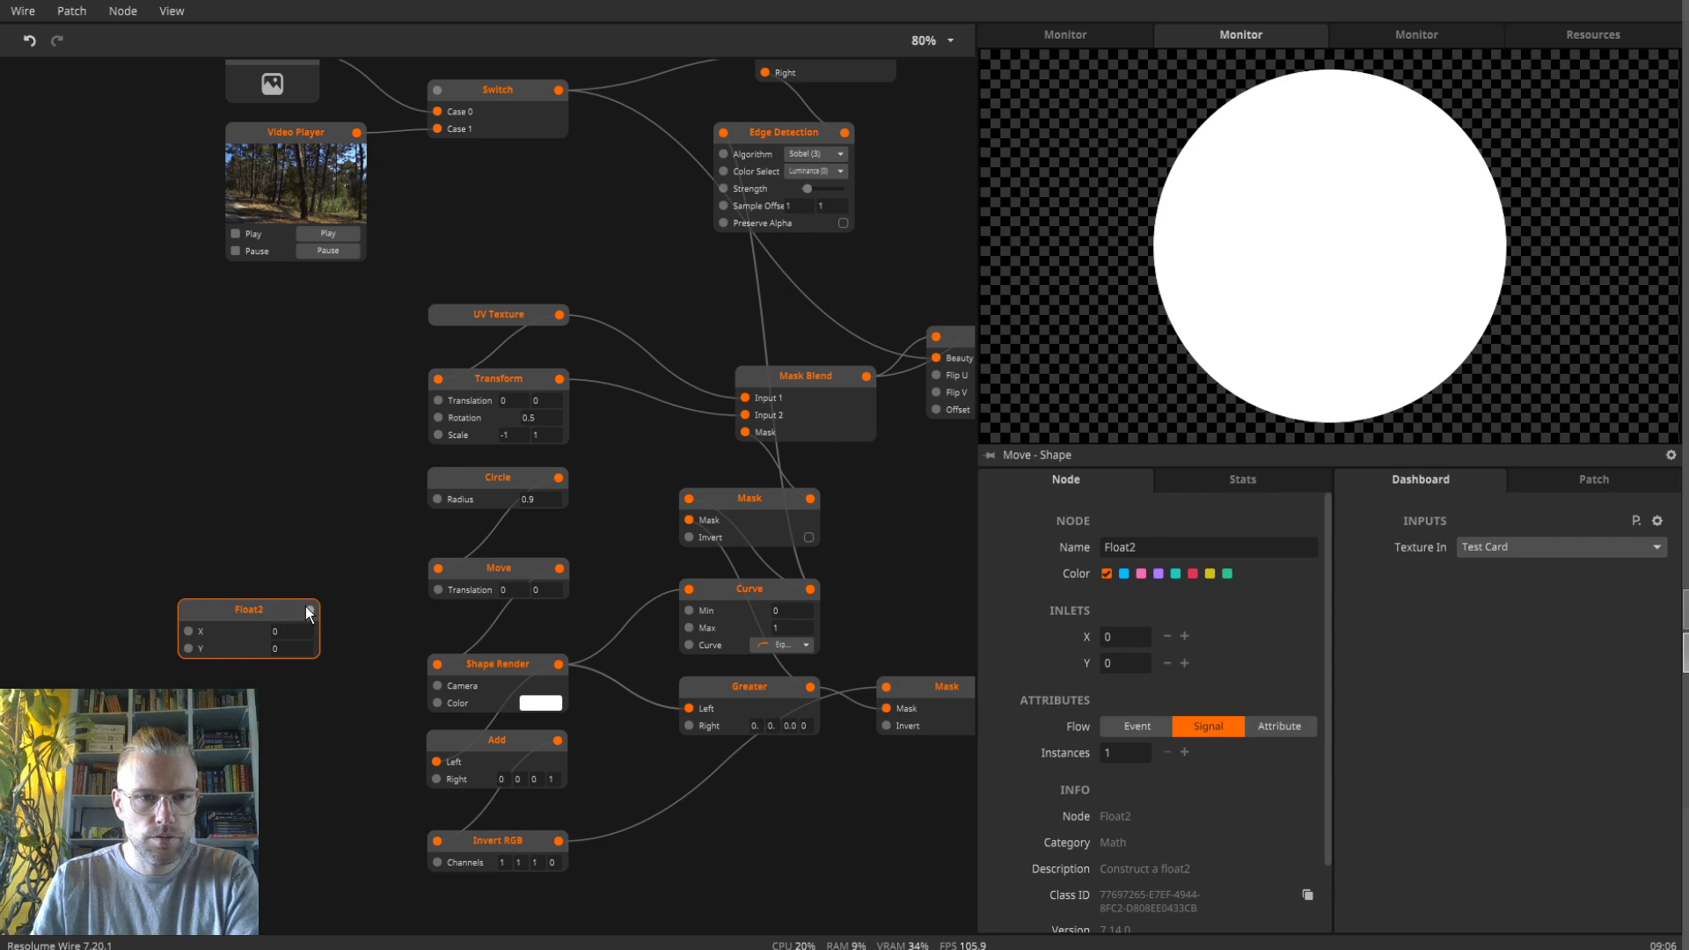
left_click_drag(308, 613, 437, 589)
- Expose Float2's X inlet as an input with a minimum of -1 and a maximum of 1
scroll(437, 593, "left", 5)
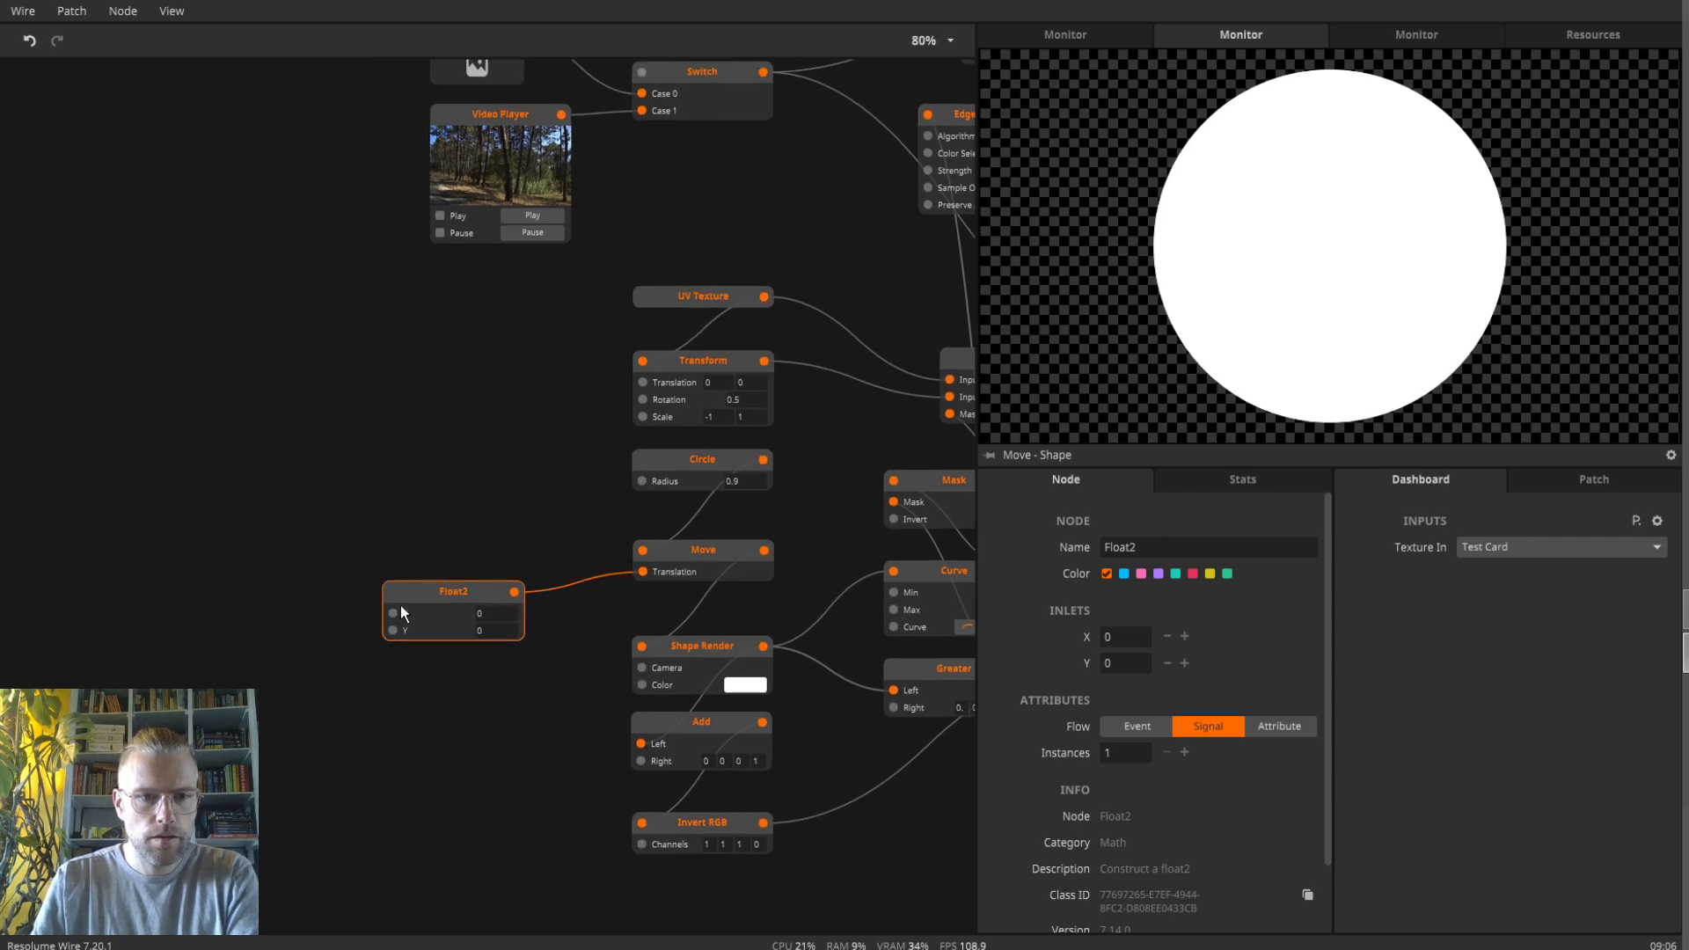
right_click(394, 615)
left_click(431, 574)
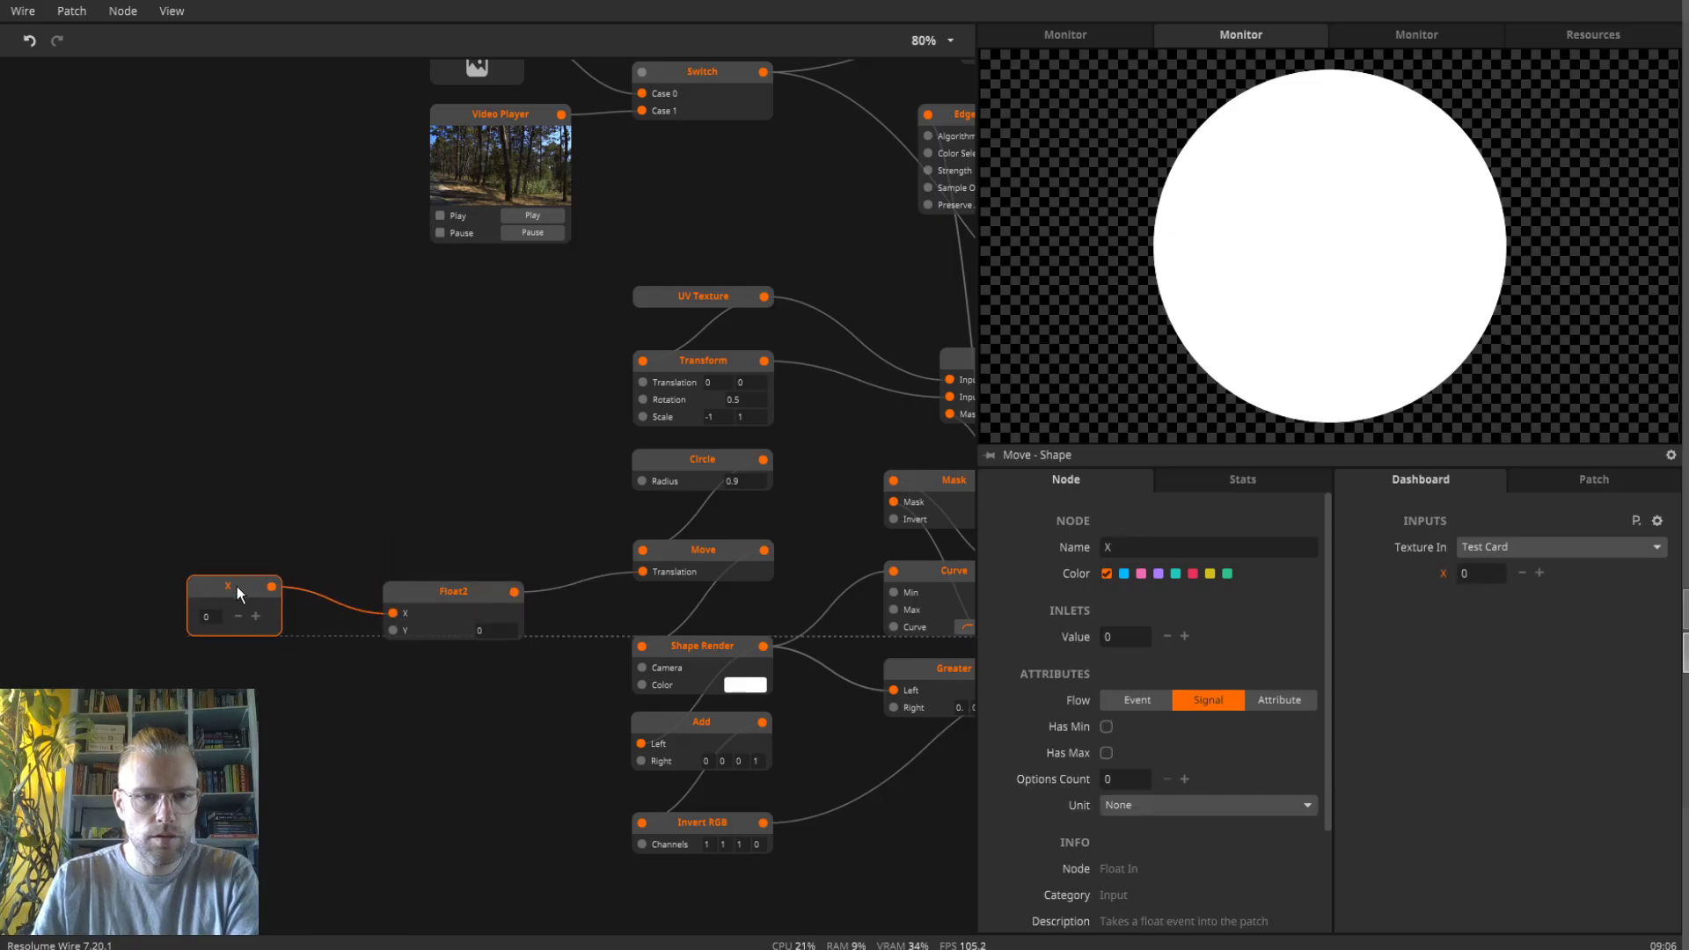
left_click(1106, 728)
left_click(1107, 778)
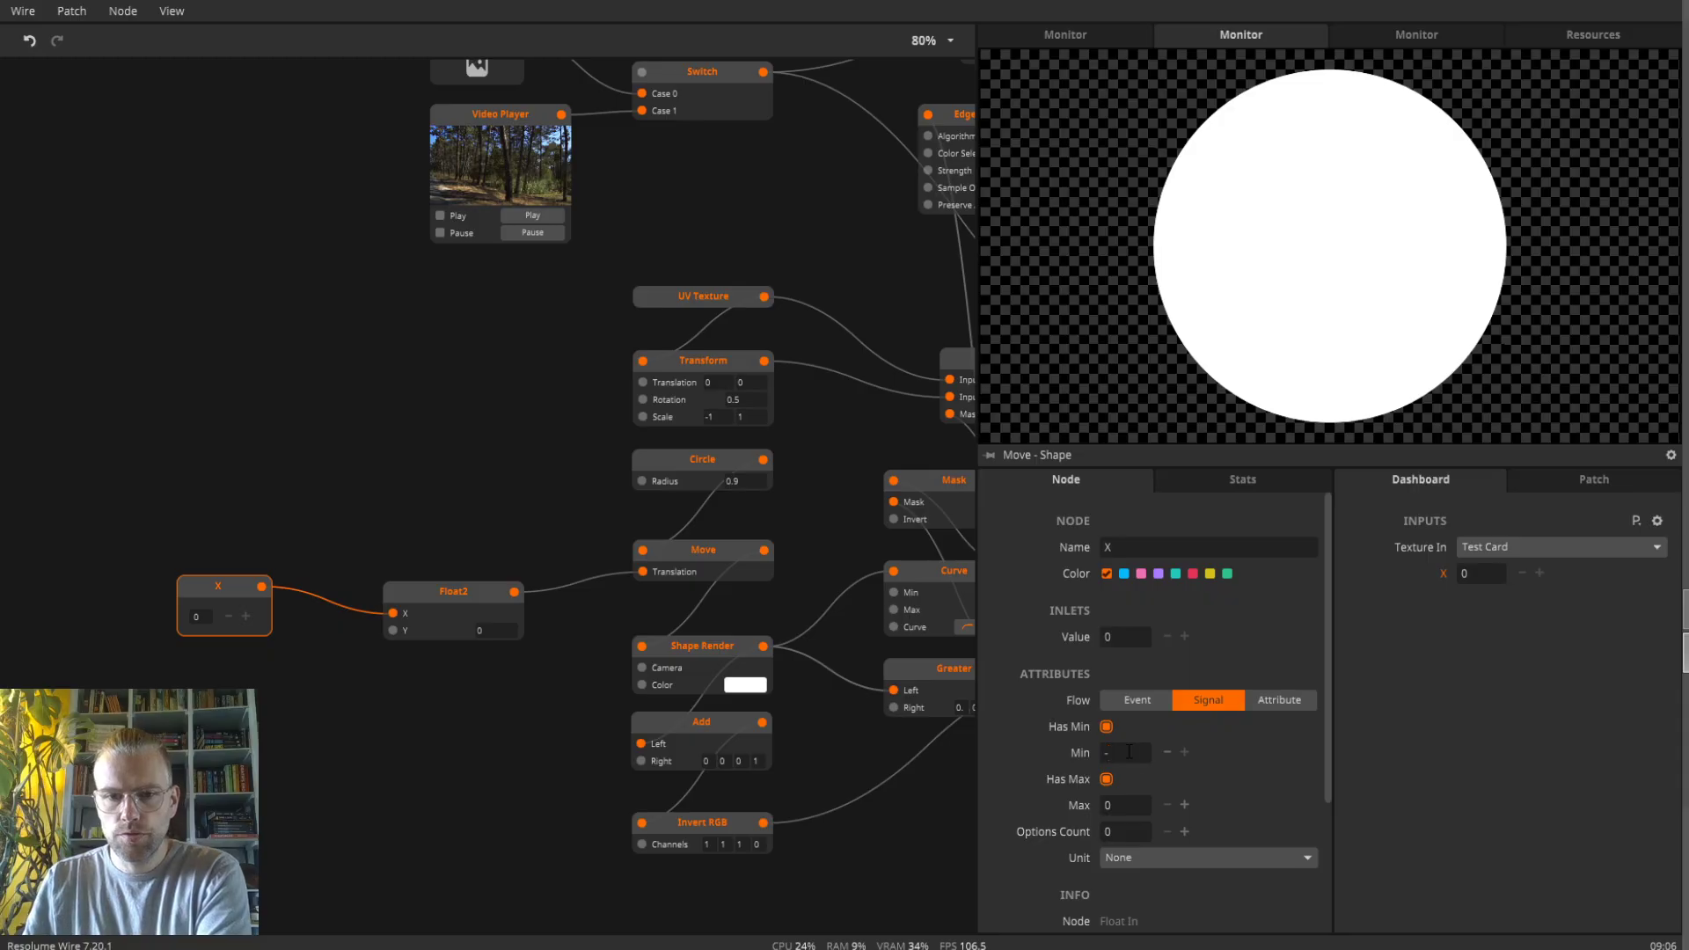
left_click(1126, 803)
type("1")
key("Return")
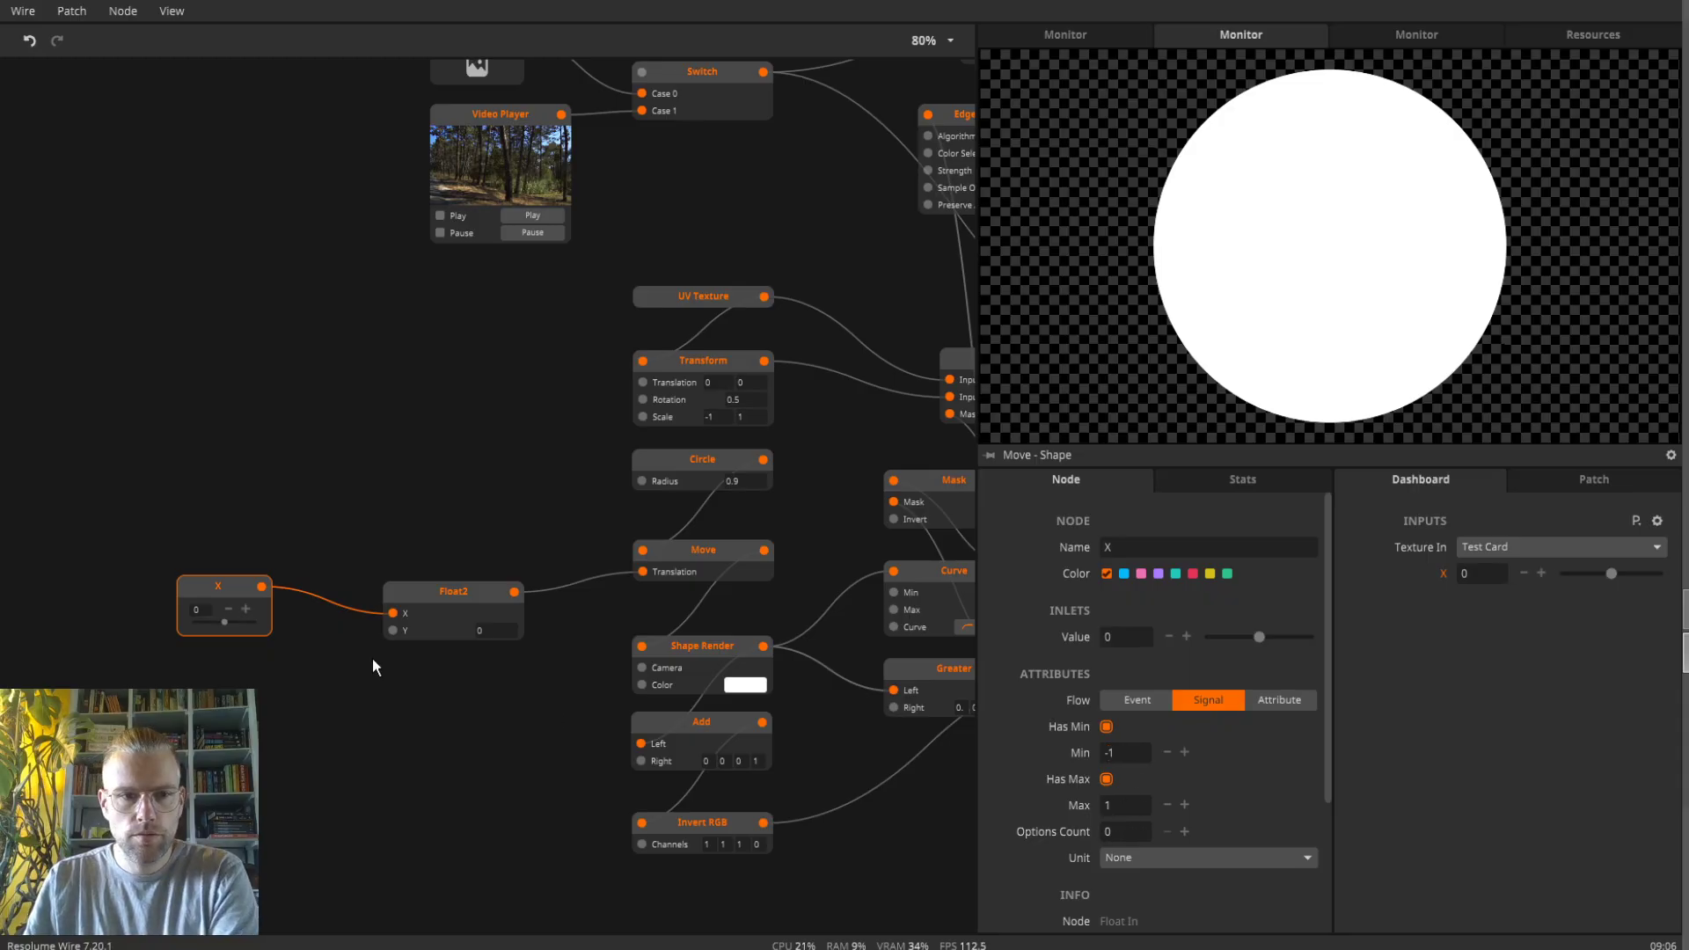
- Duplicate the X input, rename the copy Y, place it below X and connect it to Float2's Y inlet
key("ctrl+d")
left_click_drag(370, 595, 239, 673)
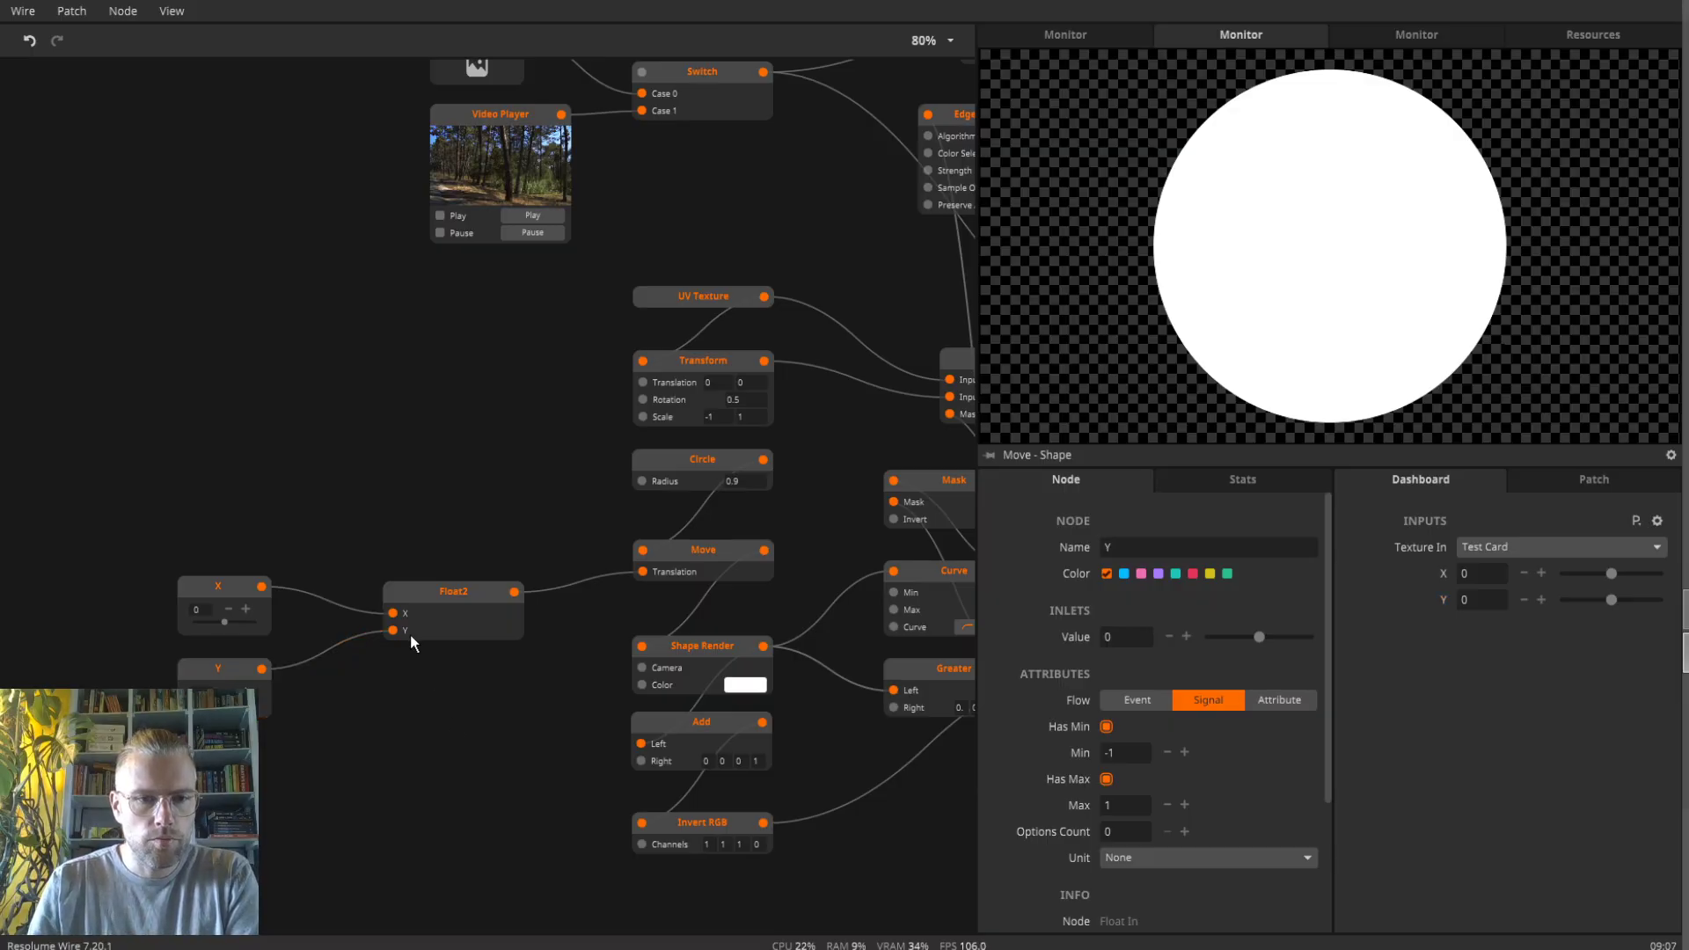
- Expose the Circle's Radius inlet as an input, rename it Scale and place it above the X input
right_click(642, 479)
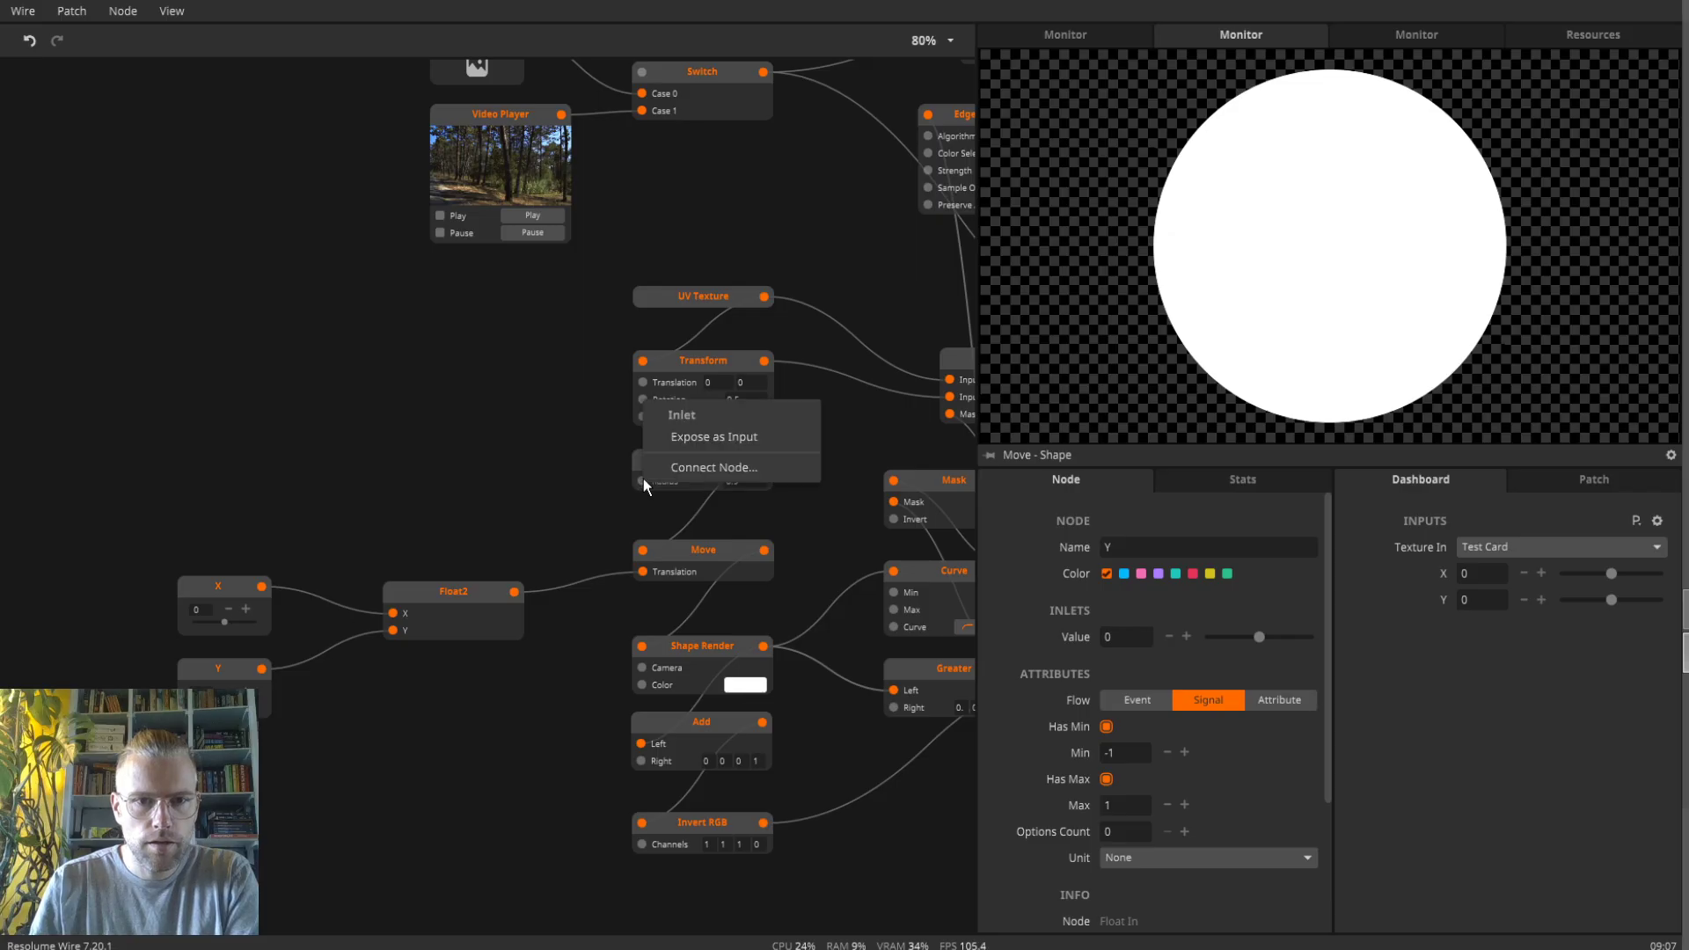
left_click(706, 437)
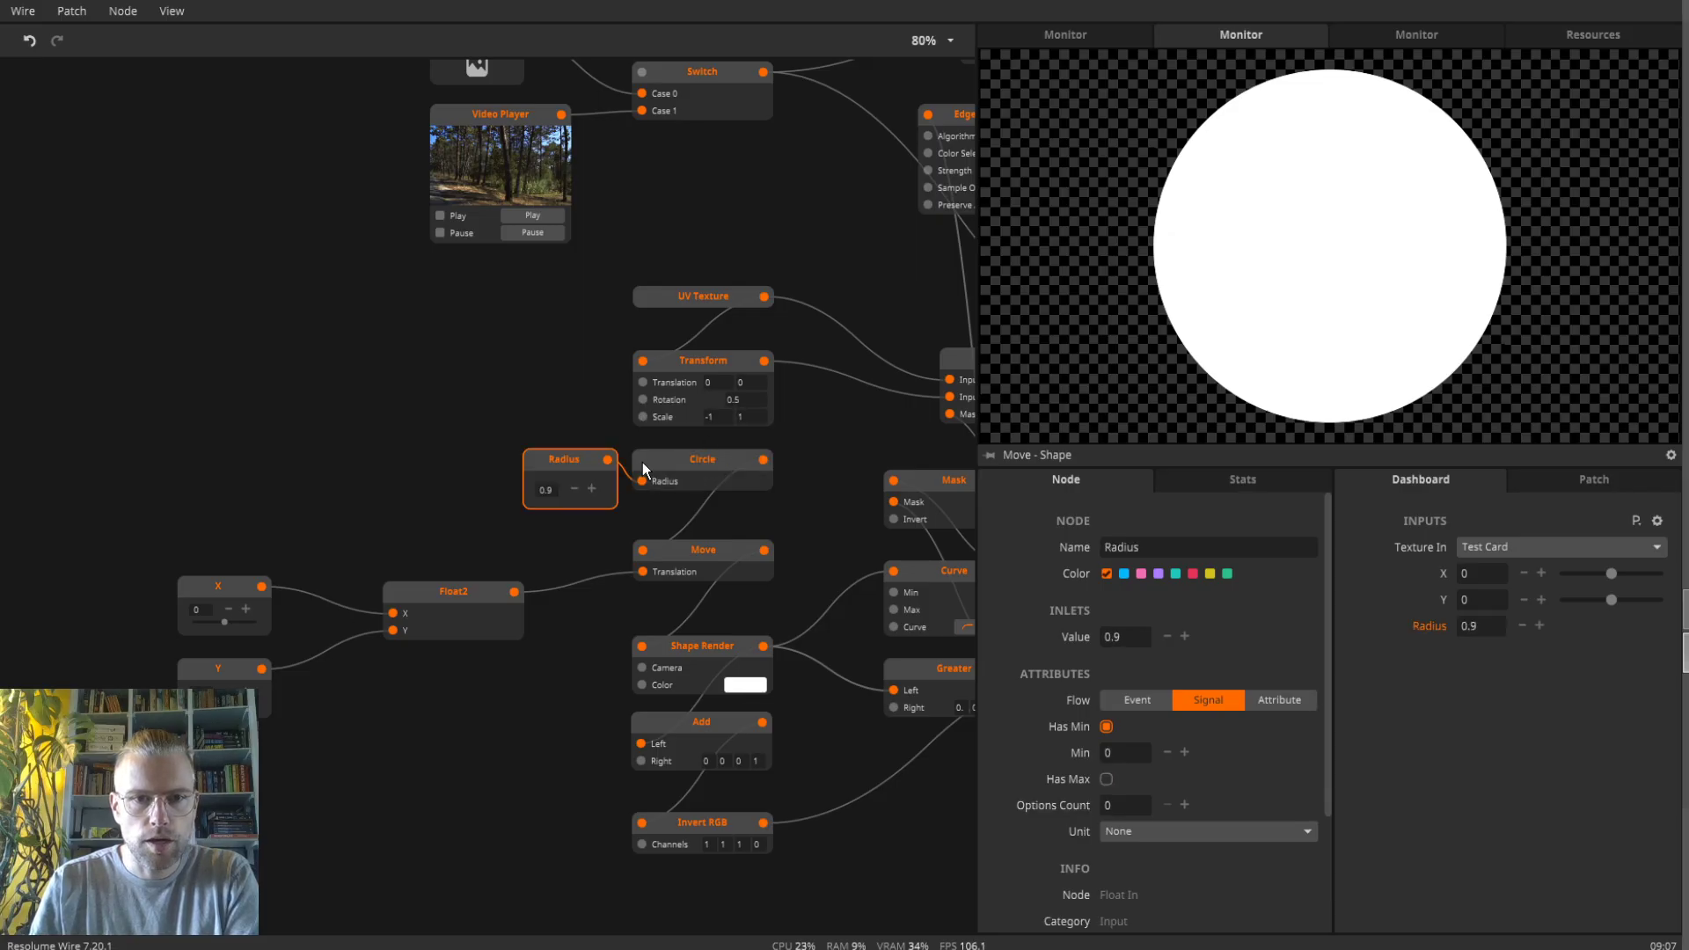
left_click_drag(398, 467, 243, 482)
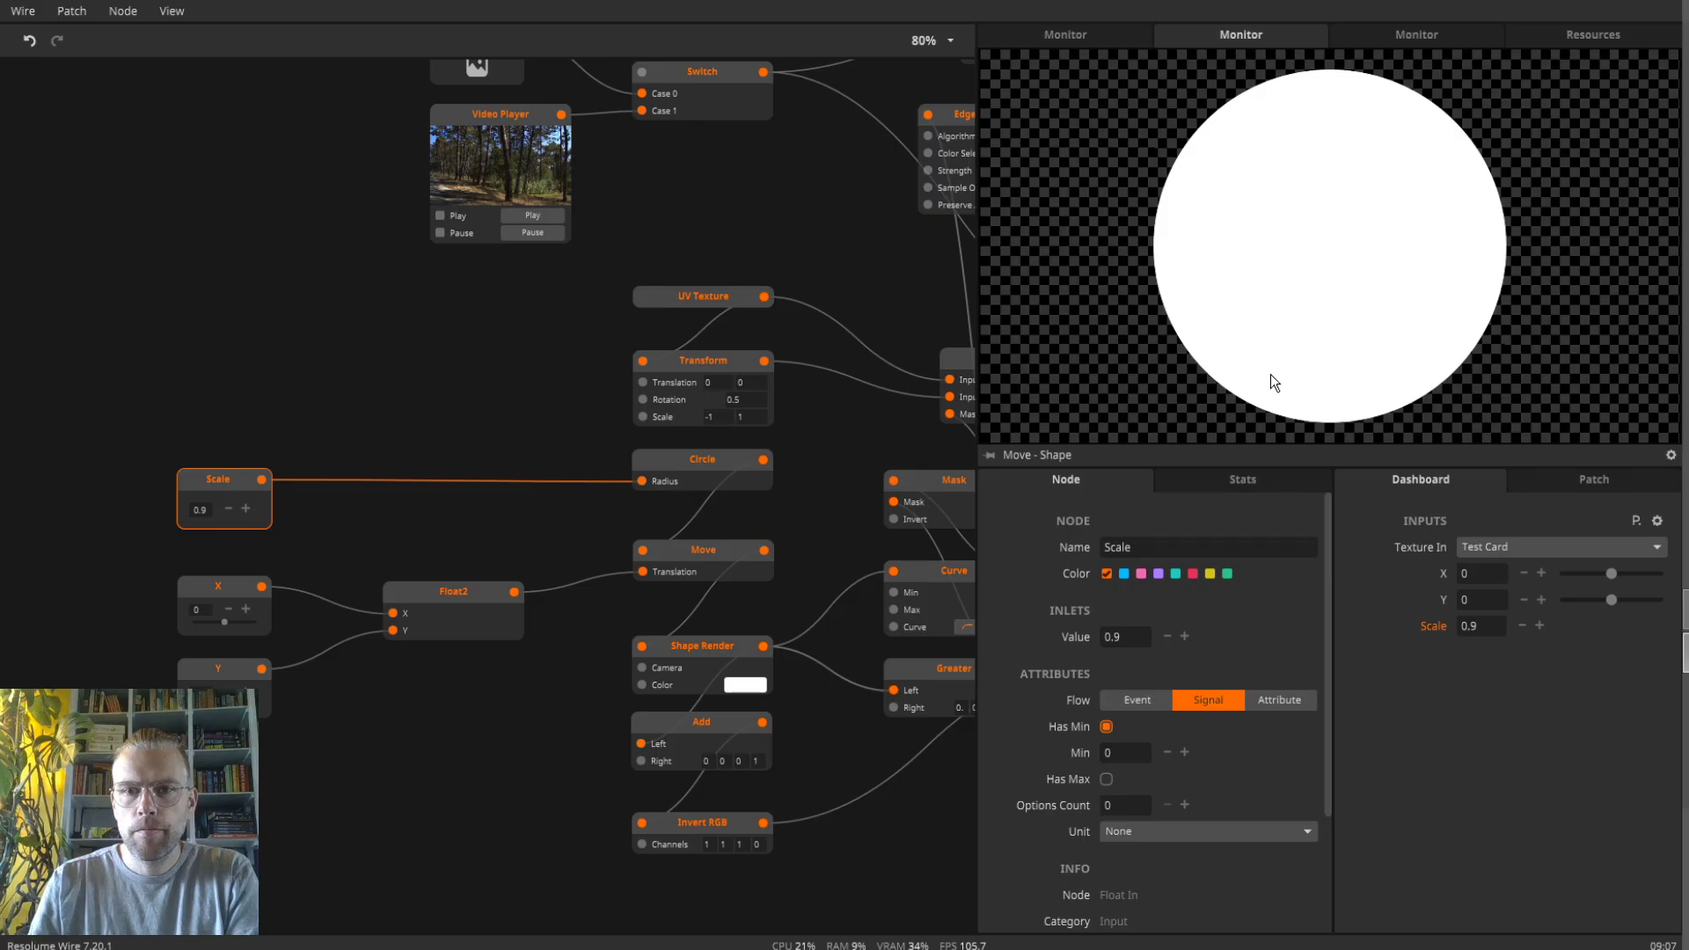
- Preview Texture Out and test the exposed inputs, setting X to about -0.16 and Scale to 0.855
left_click(1106, 39)
mouse_move(1609, 573)
left_mouse_down()
mouse_move(1581, 578)
mouse_move(1650, 578)
mouse_move(1603, 578)
left_mouse_up()
mouse_move(1612, 600)
left_mouse_down()
mouse_move(1644, 606)
mouse_move(1591, 598)
mouse_move(1612, 598)
left_mouse_up()
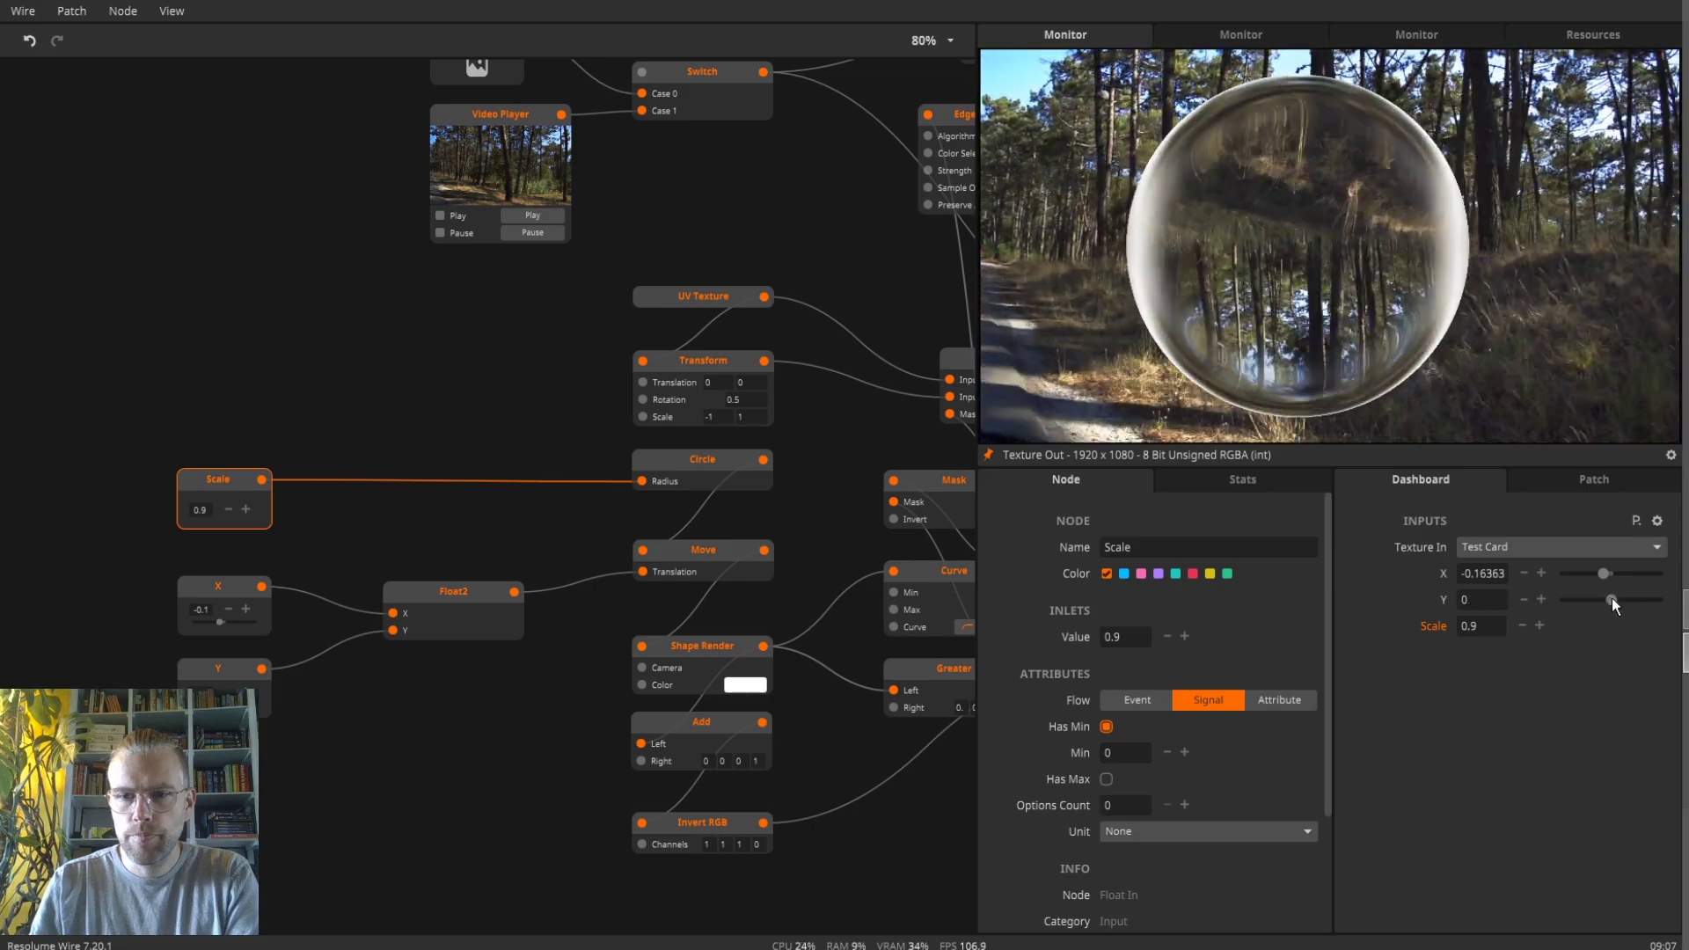
left_click(1522, 626)
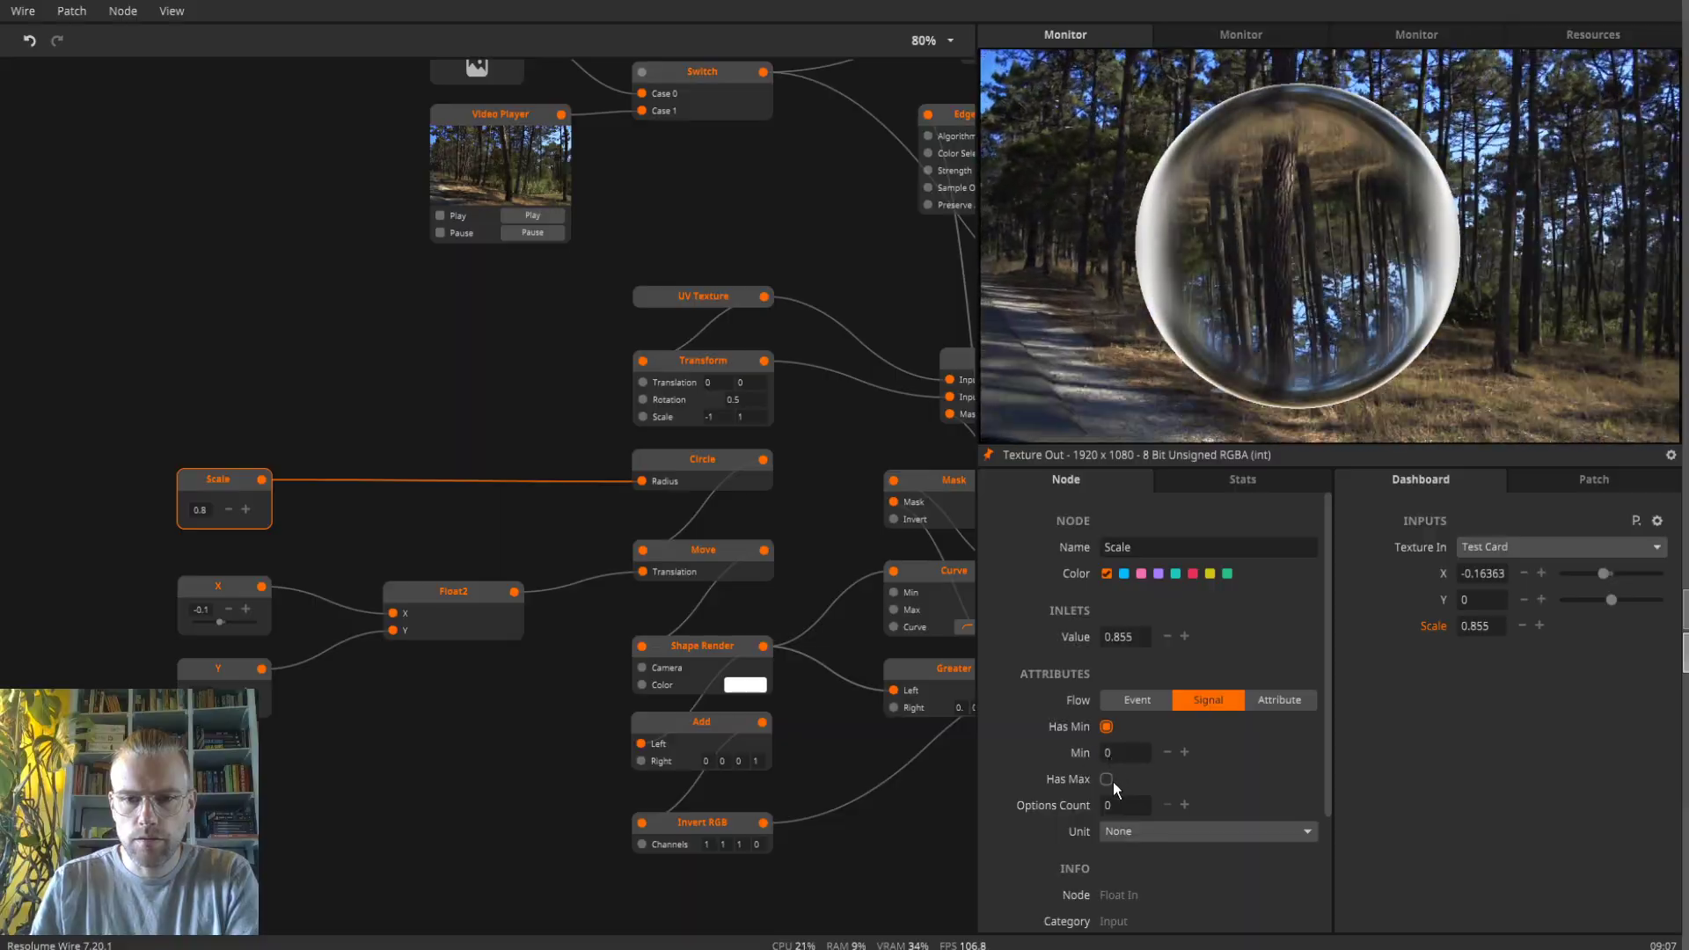
- Give the Scale input a maximum of 1 and raise its value to 1
left_click(1107, 780)
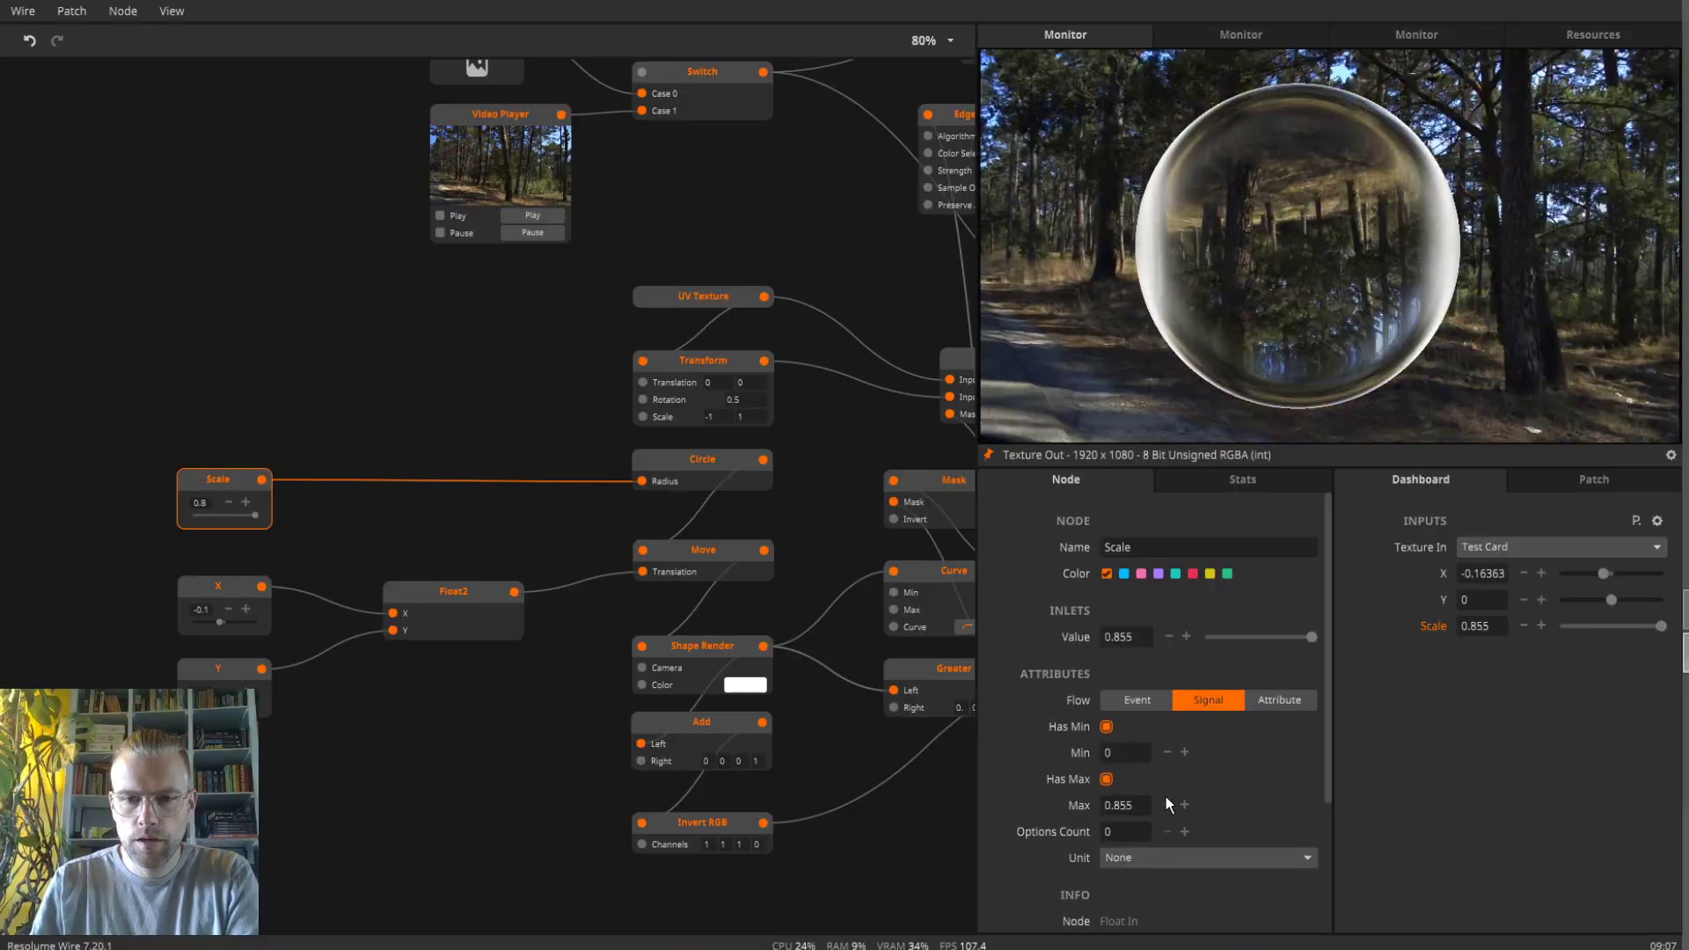
left_click(1142, 805)
type("1")
key("Return")
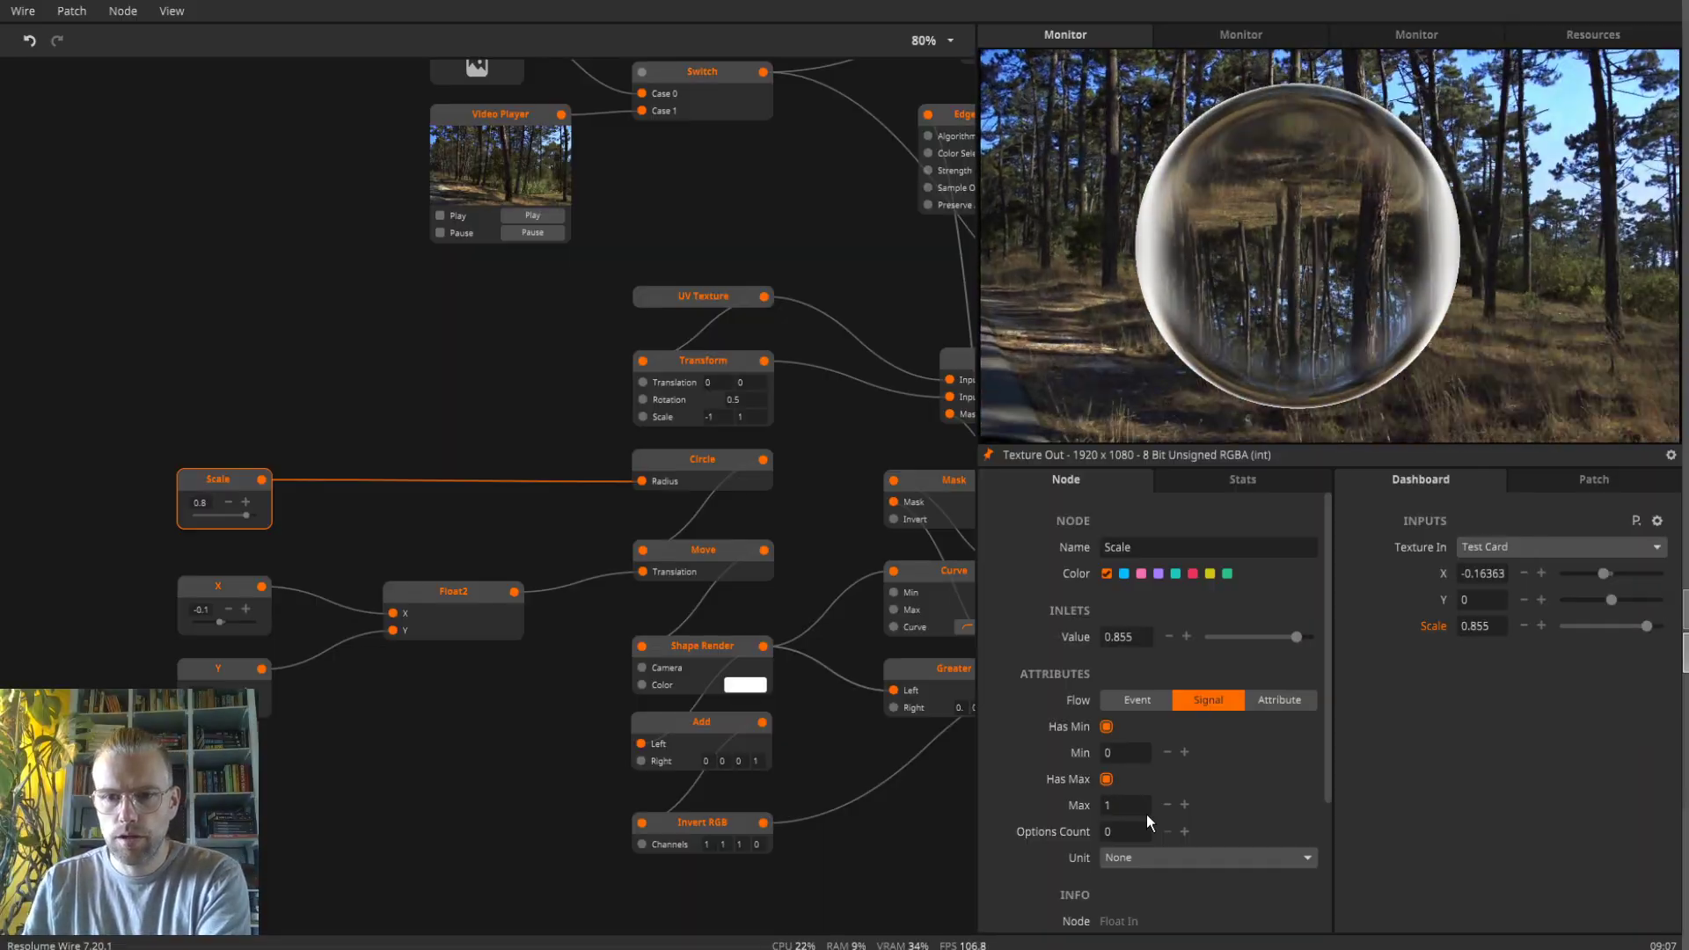
left_click_drag(1658, 633, 1670, 638)
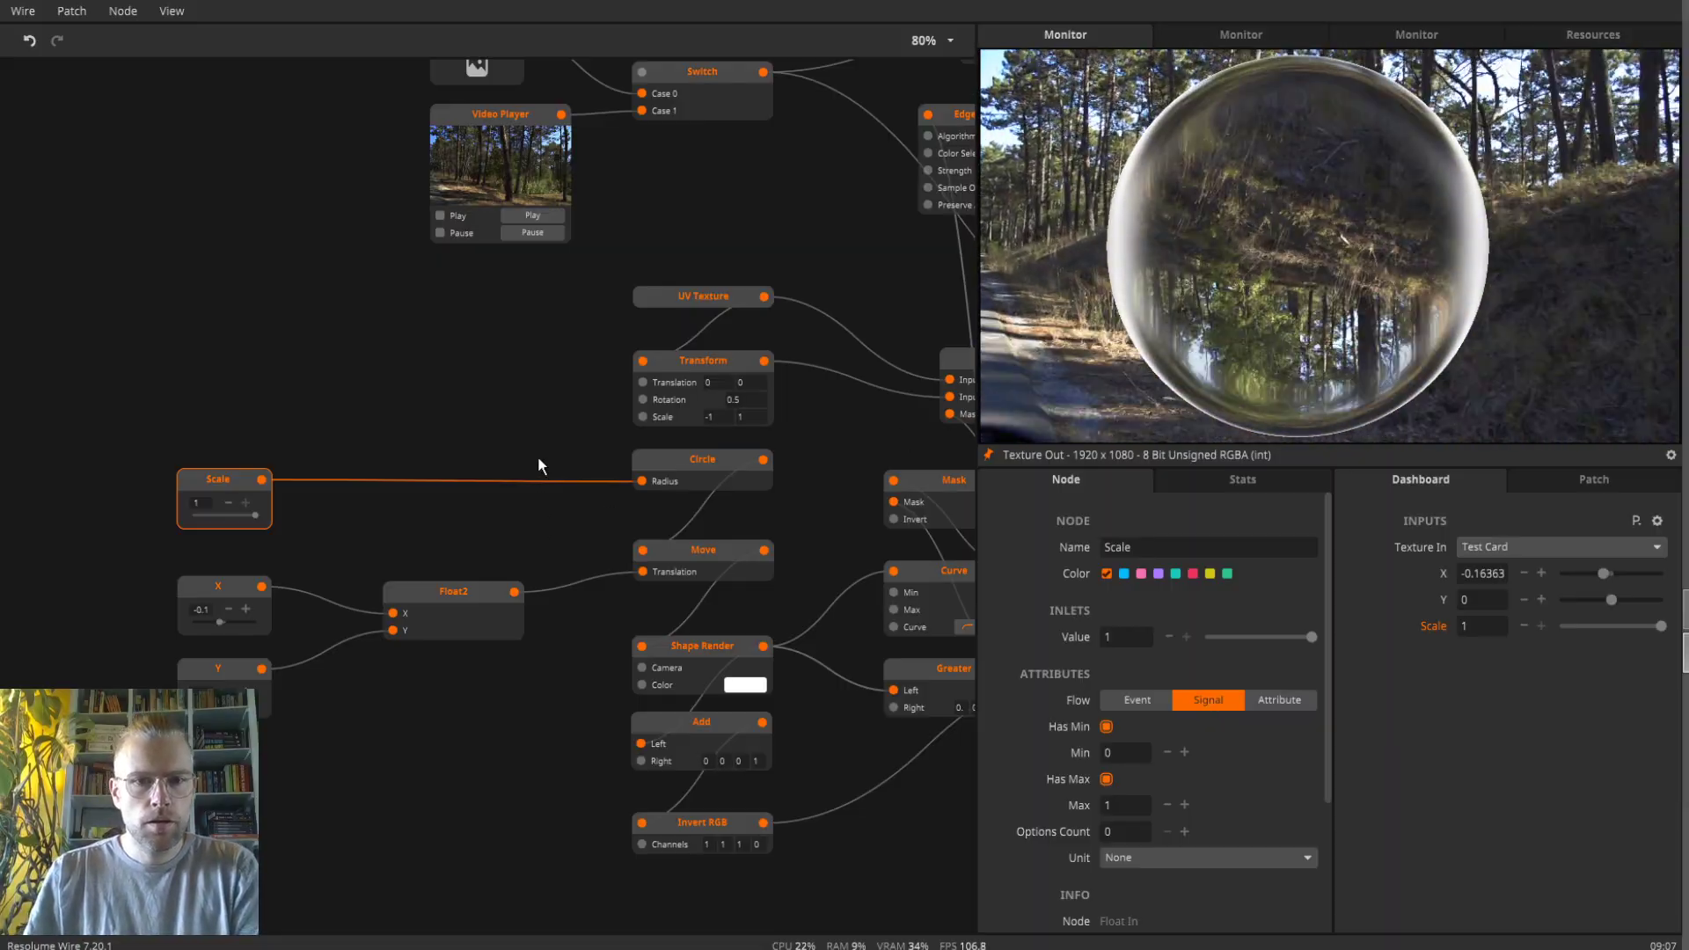
- Set the horizontal translation of the UV Texture's Transform node to -29 and check the UV Texture settings
left_click_drag(536, 455, 415, 376)
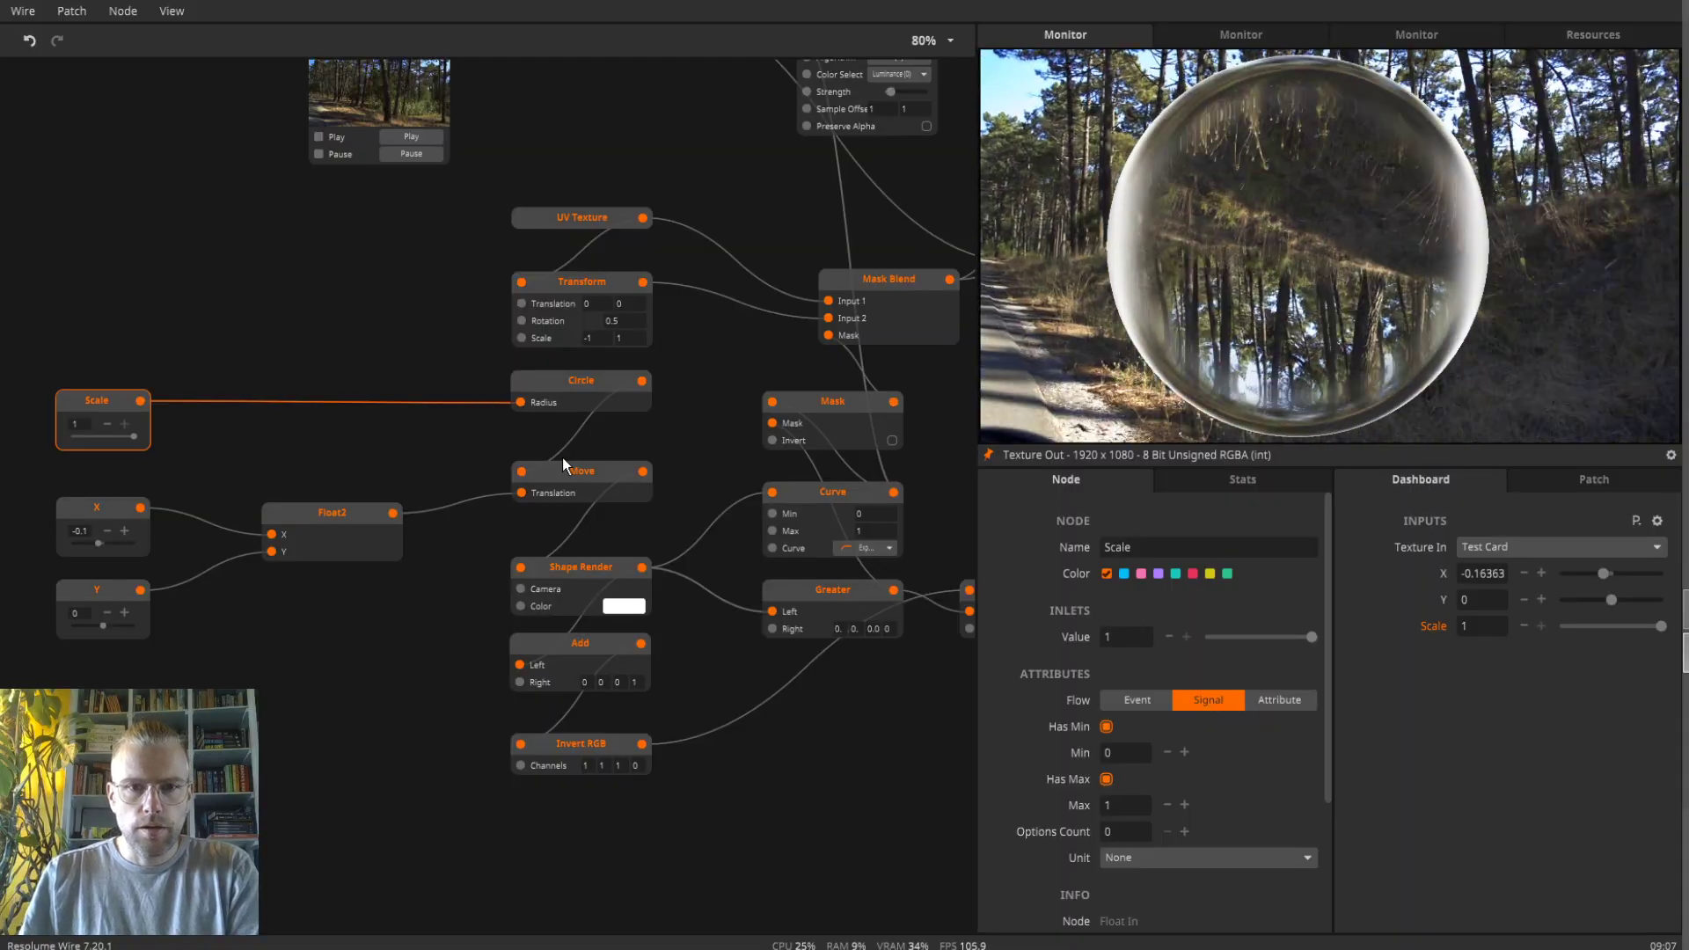
left_click_drag(410, 319, 448, 426)
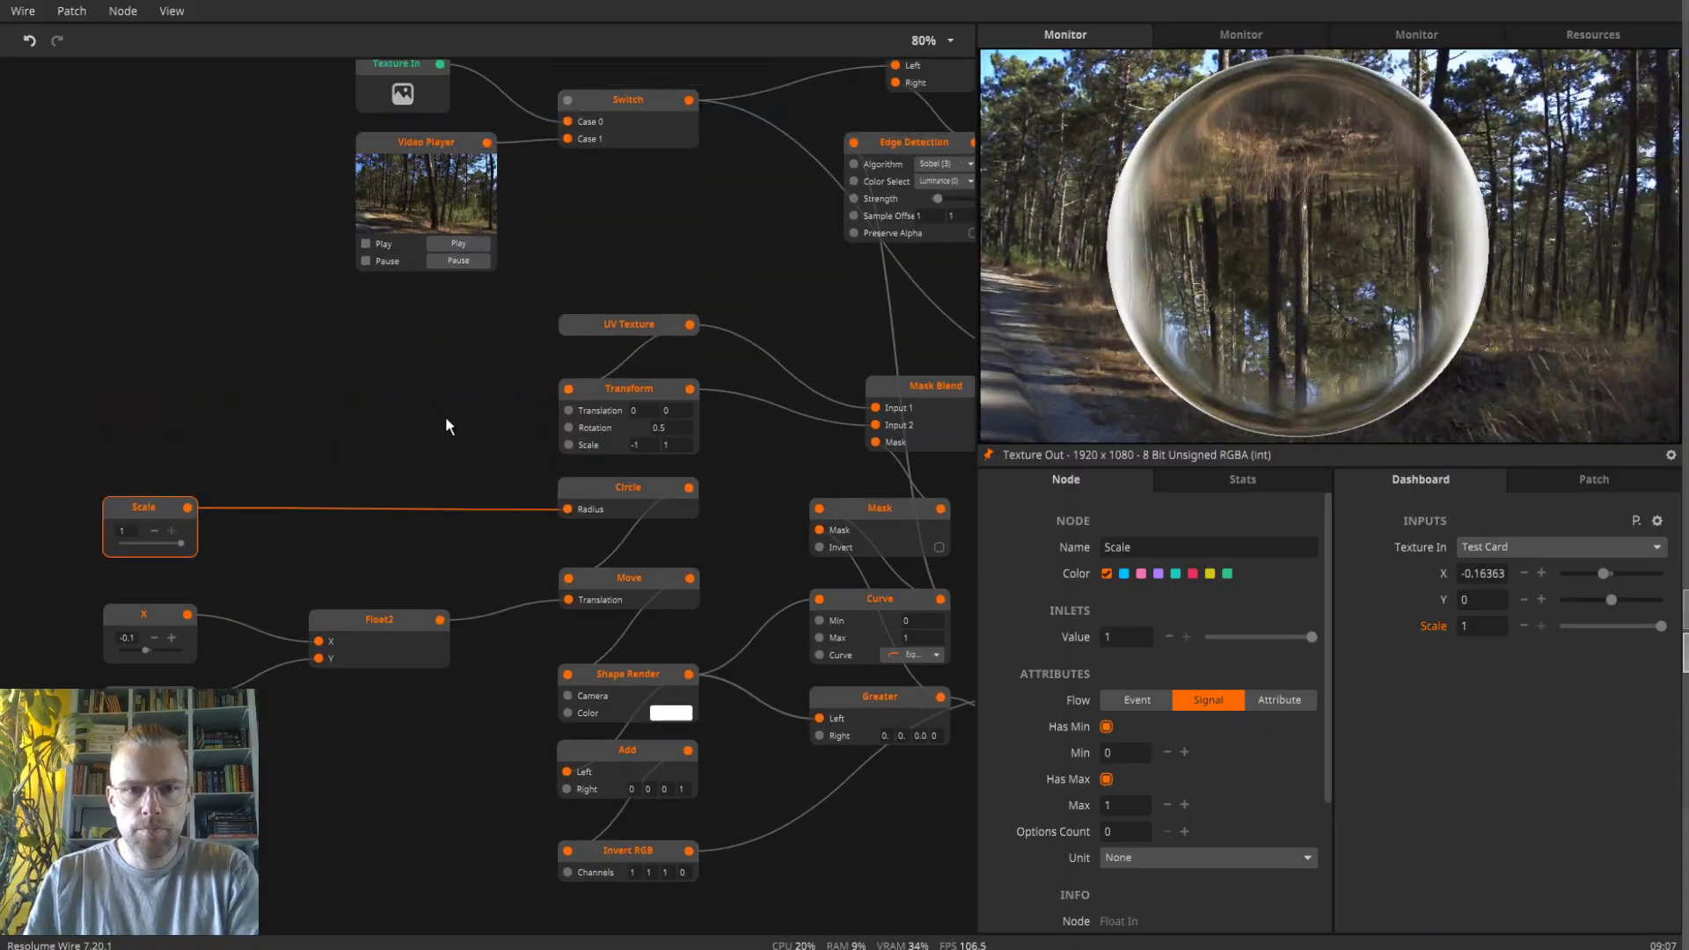
left_click(614, 395)
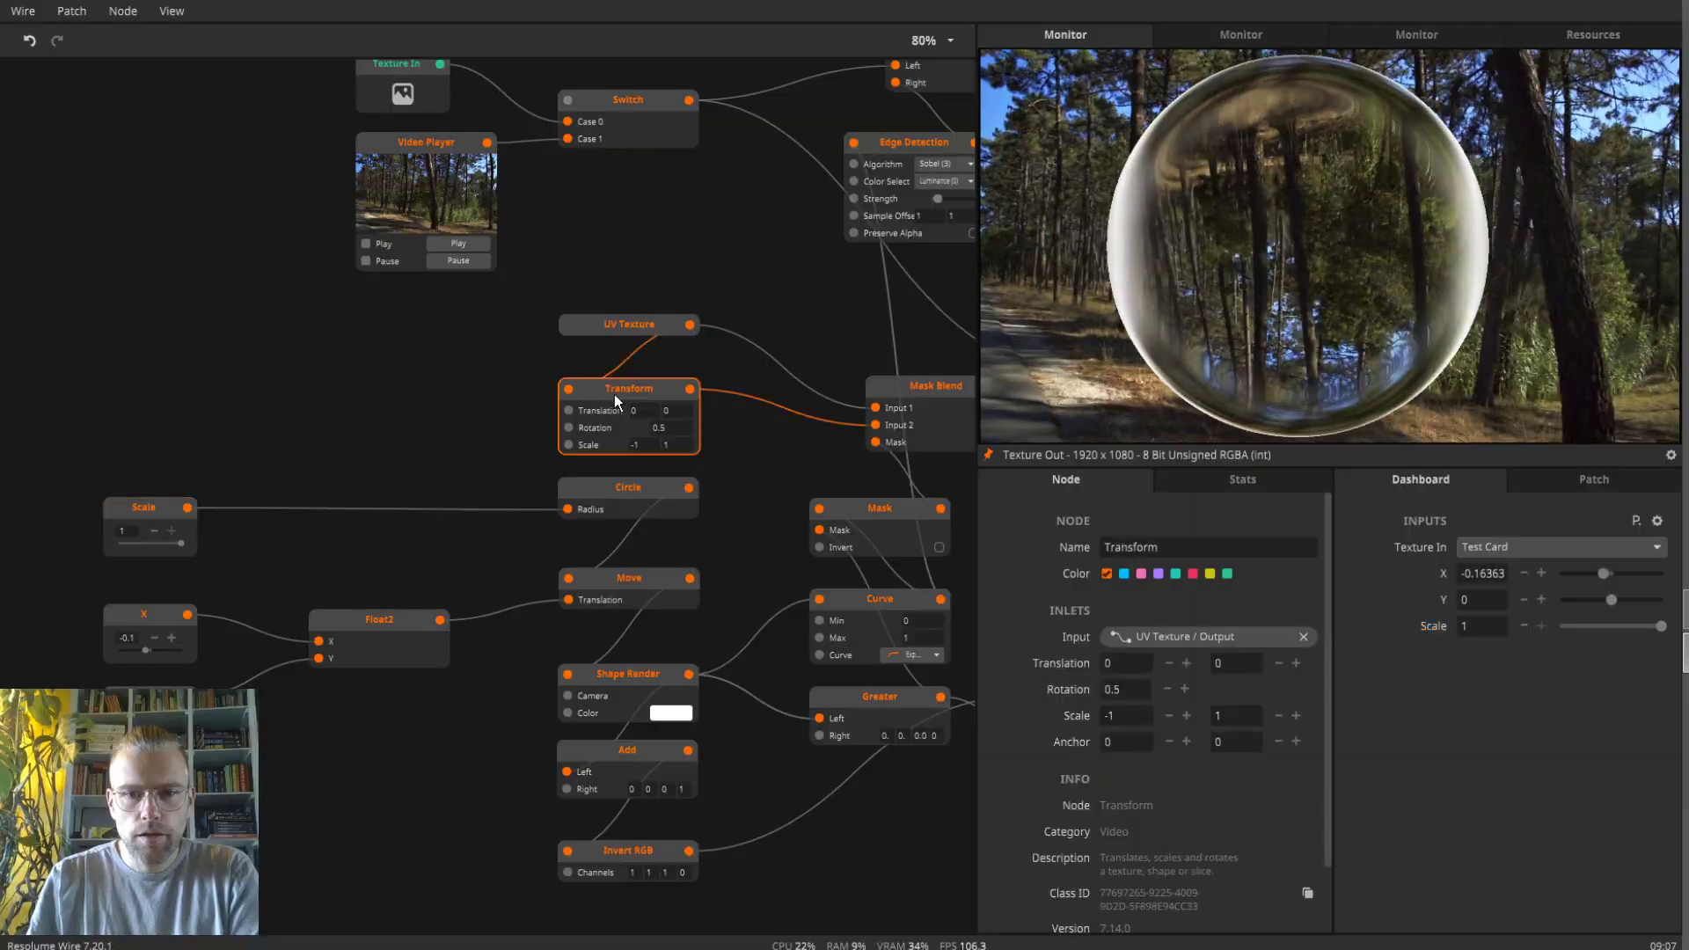
left_click_drag(1190, 661, 1137, 668)
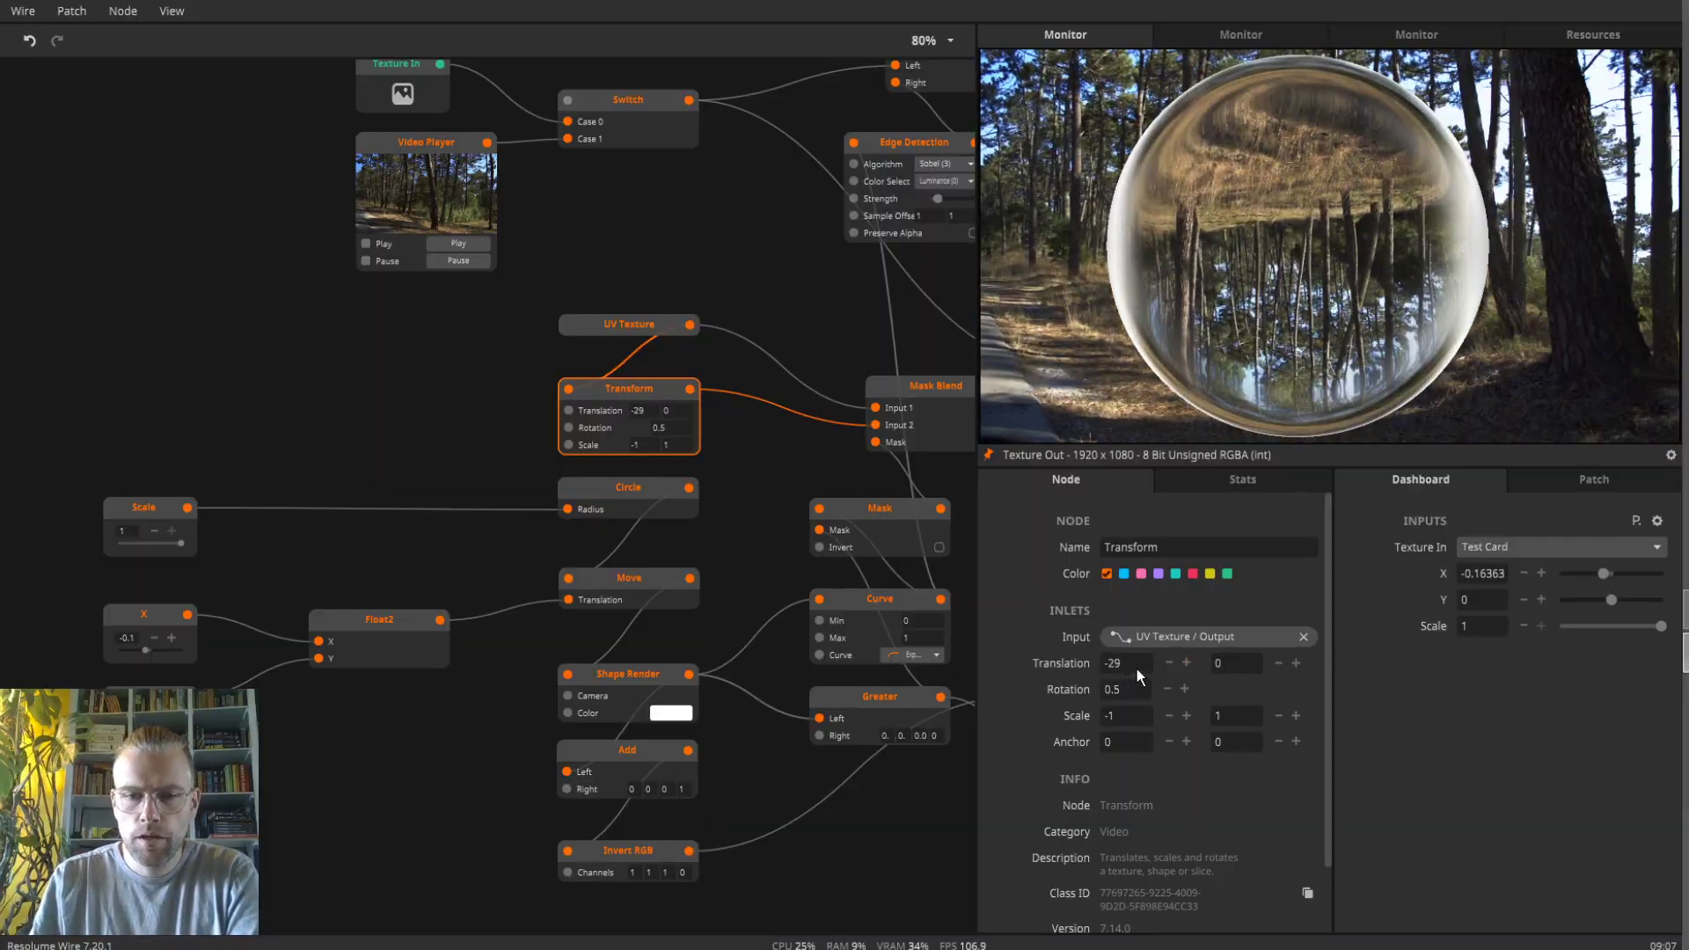
left_click(640, 326)
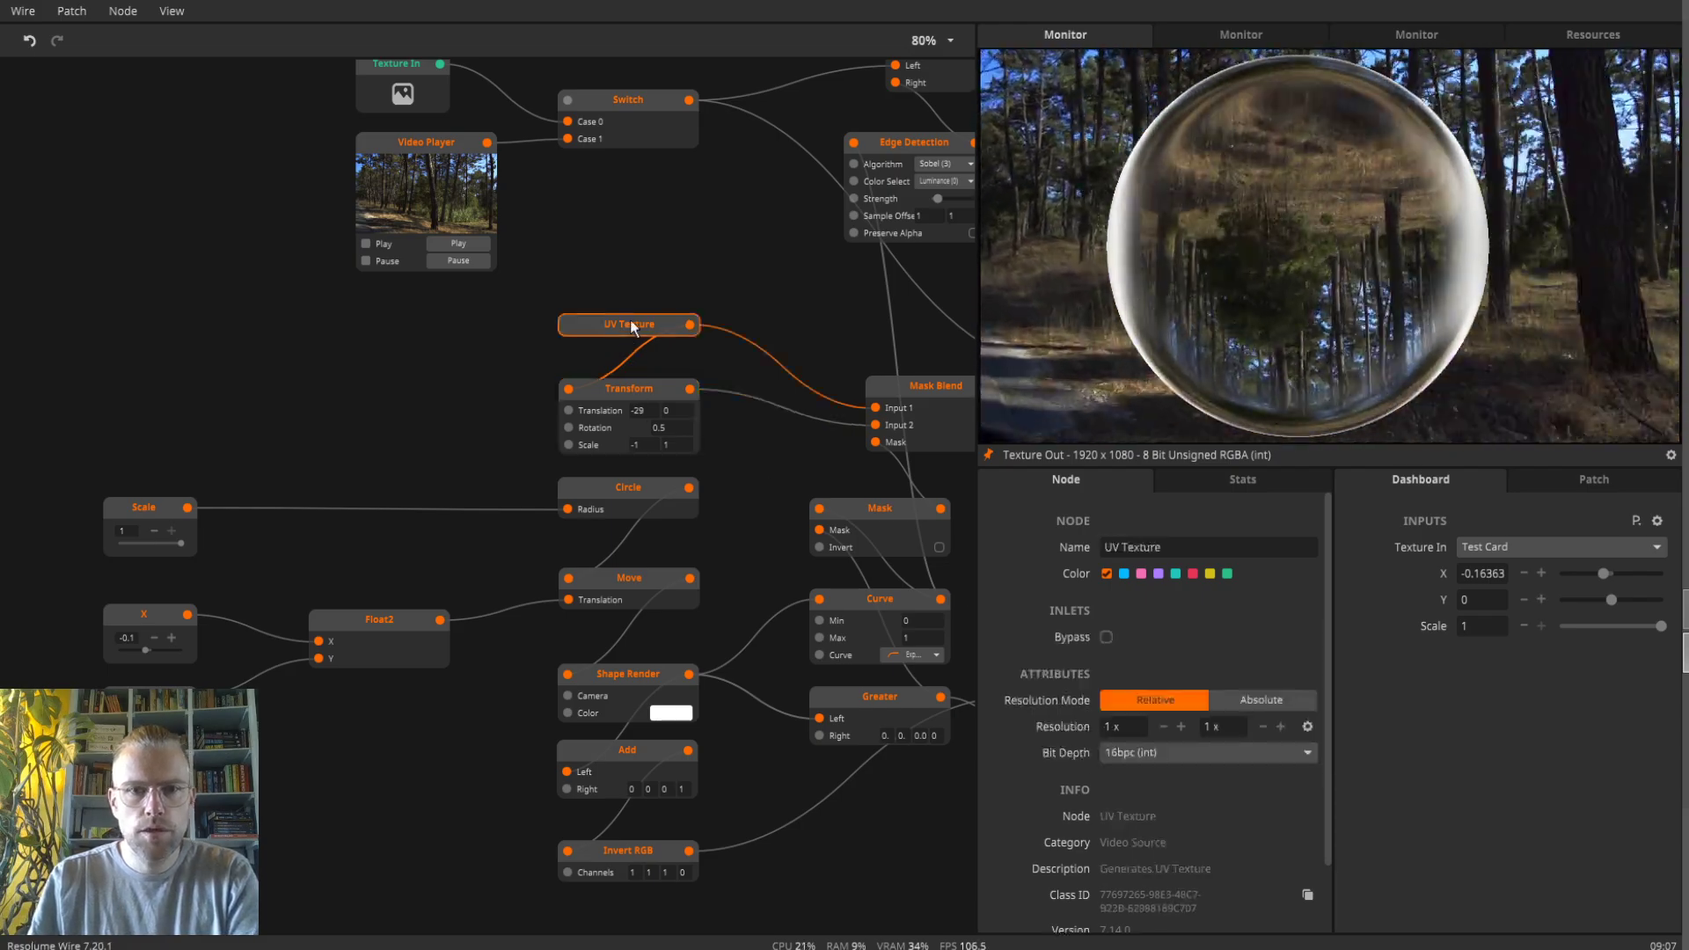
- Shift the Float2 node away from Move and add a Multiply node fed by Float2's output above it
left_click_drag(498, 347, 608, 450)
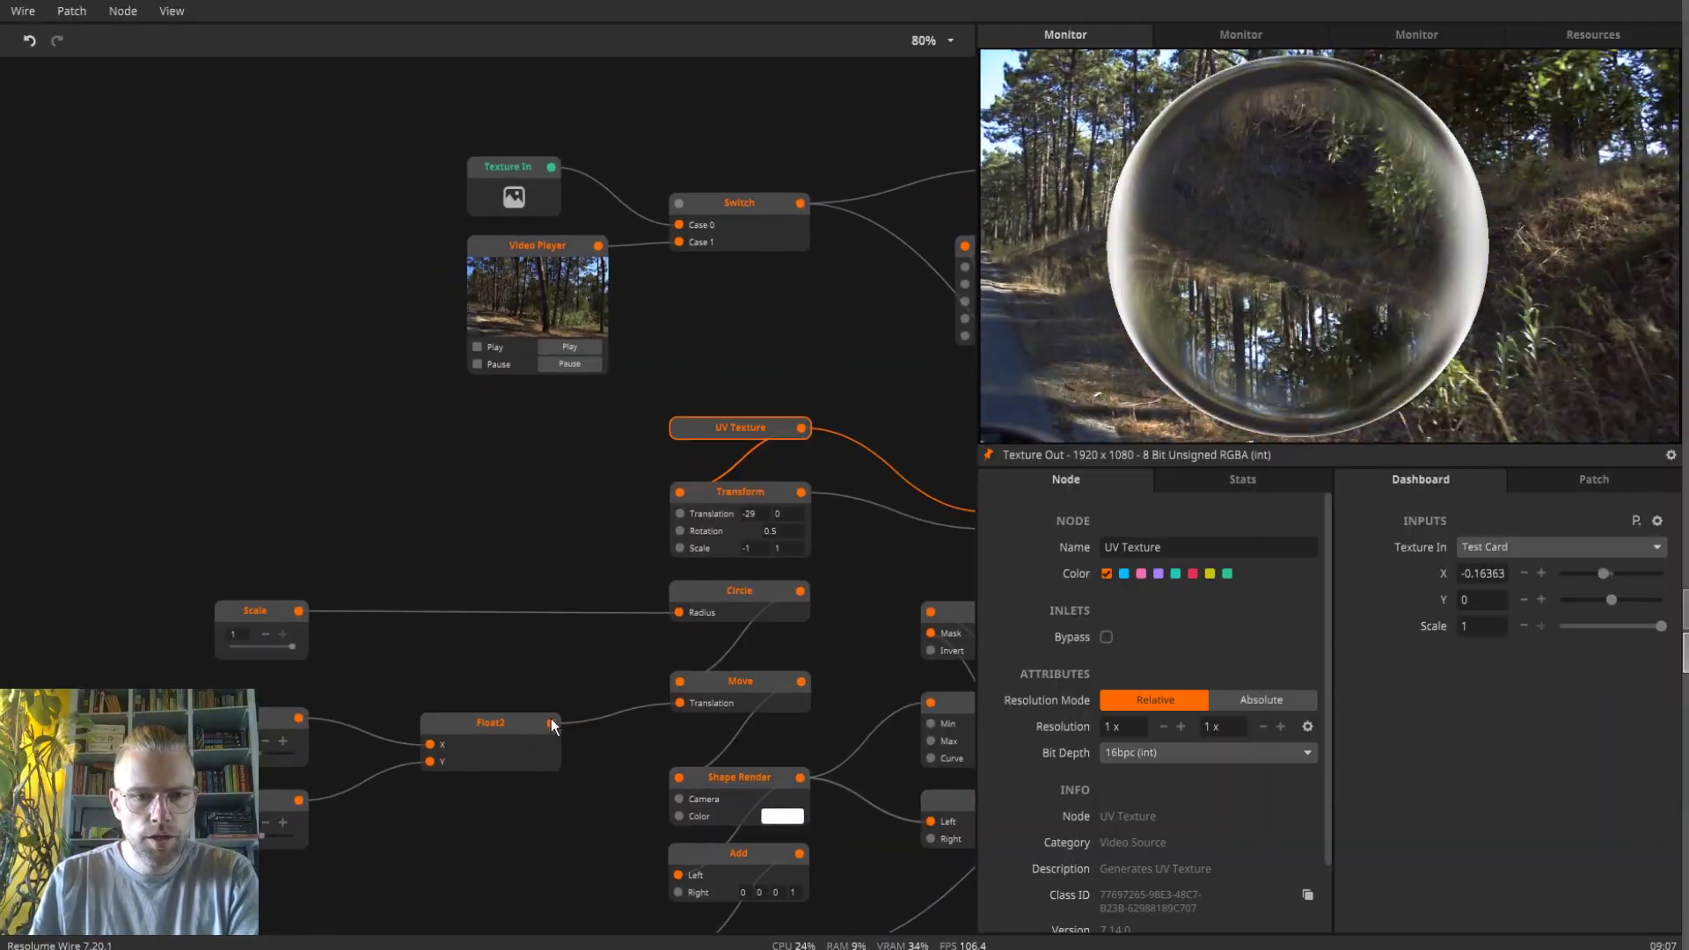
left_click_drag(539, 722, 465, 718)
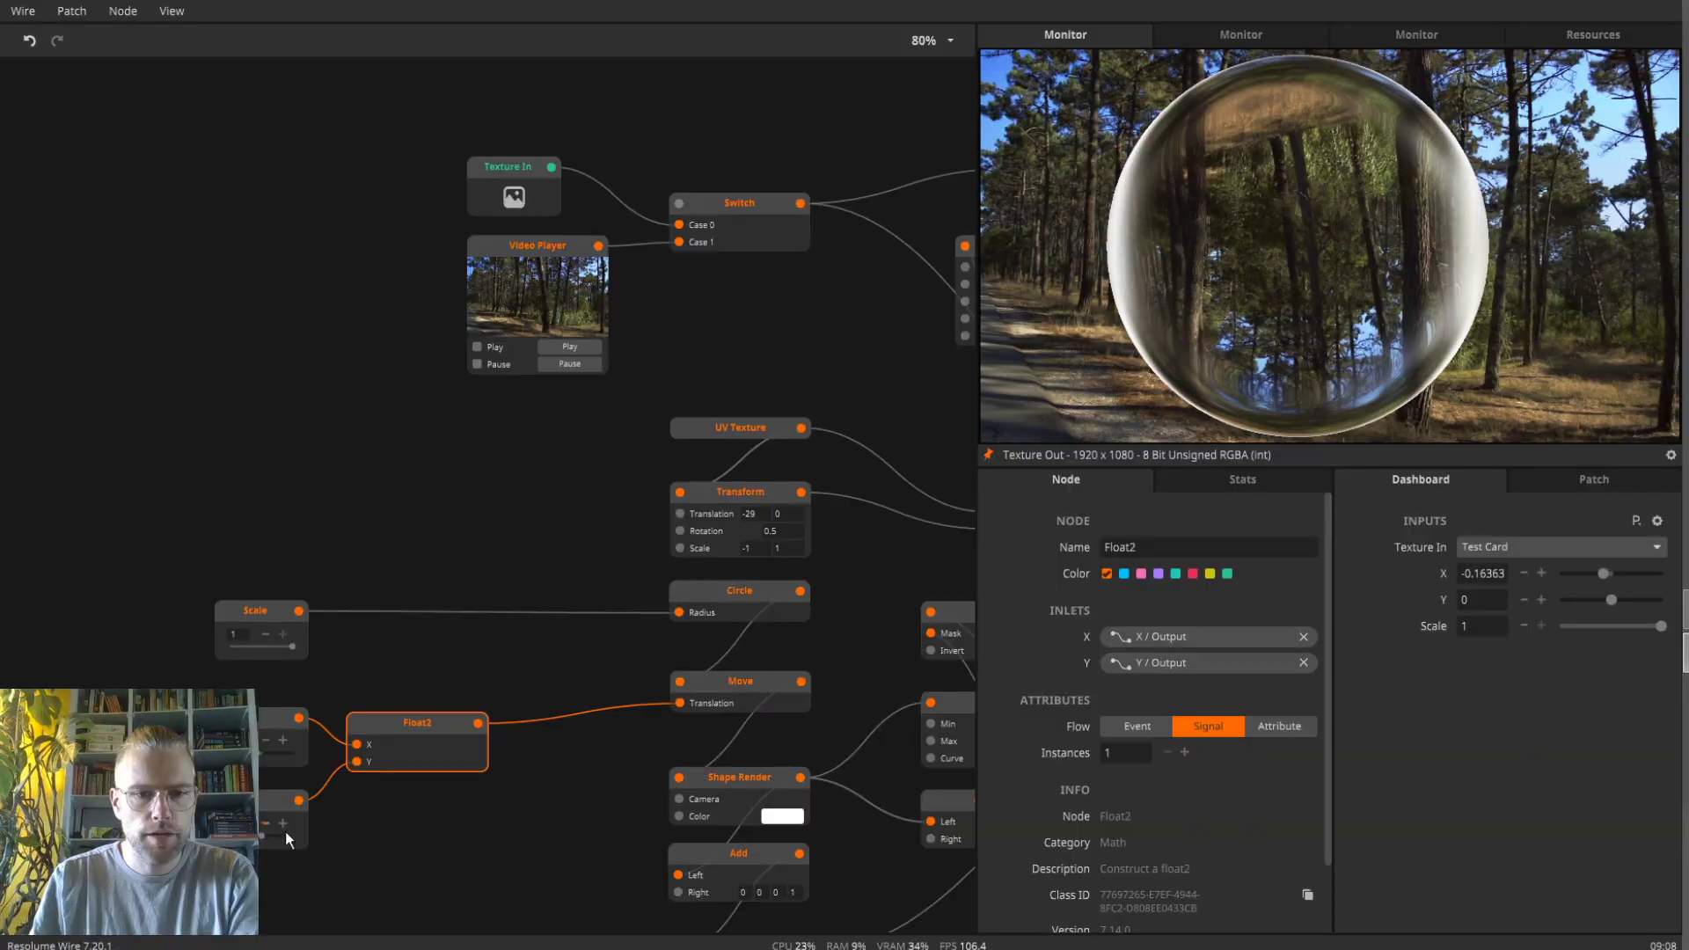
double_click(345, 462)
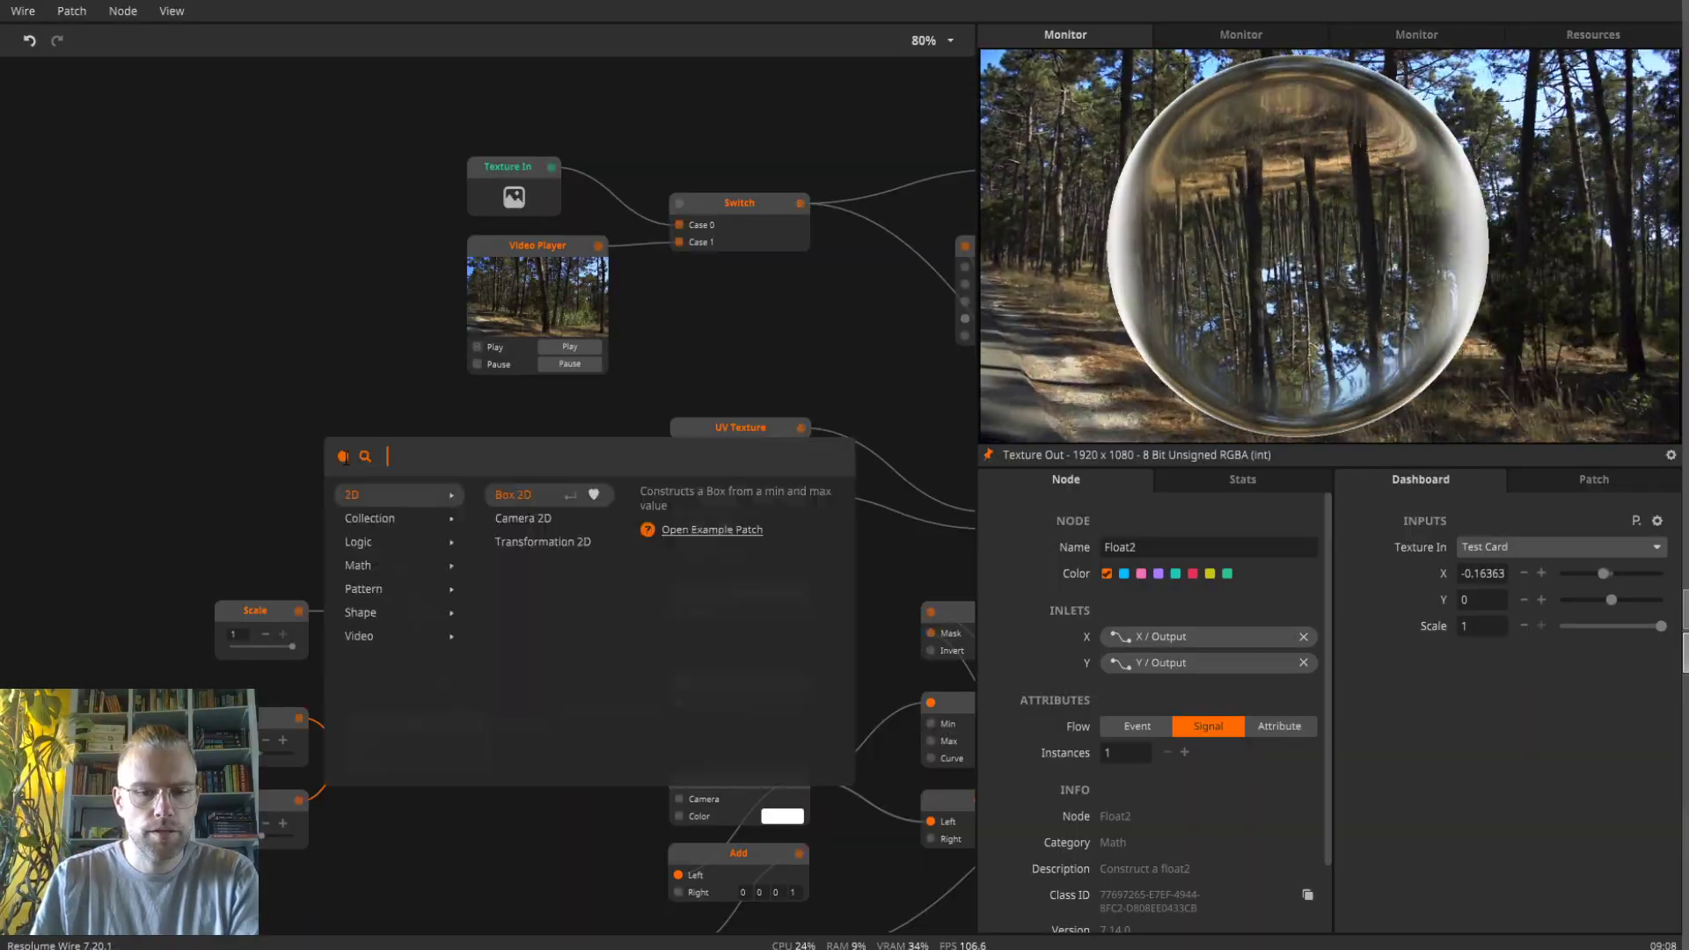
type("mult")
key("Return")
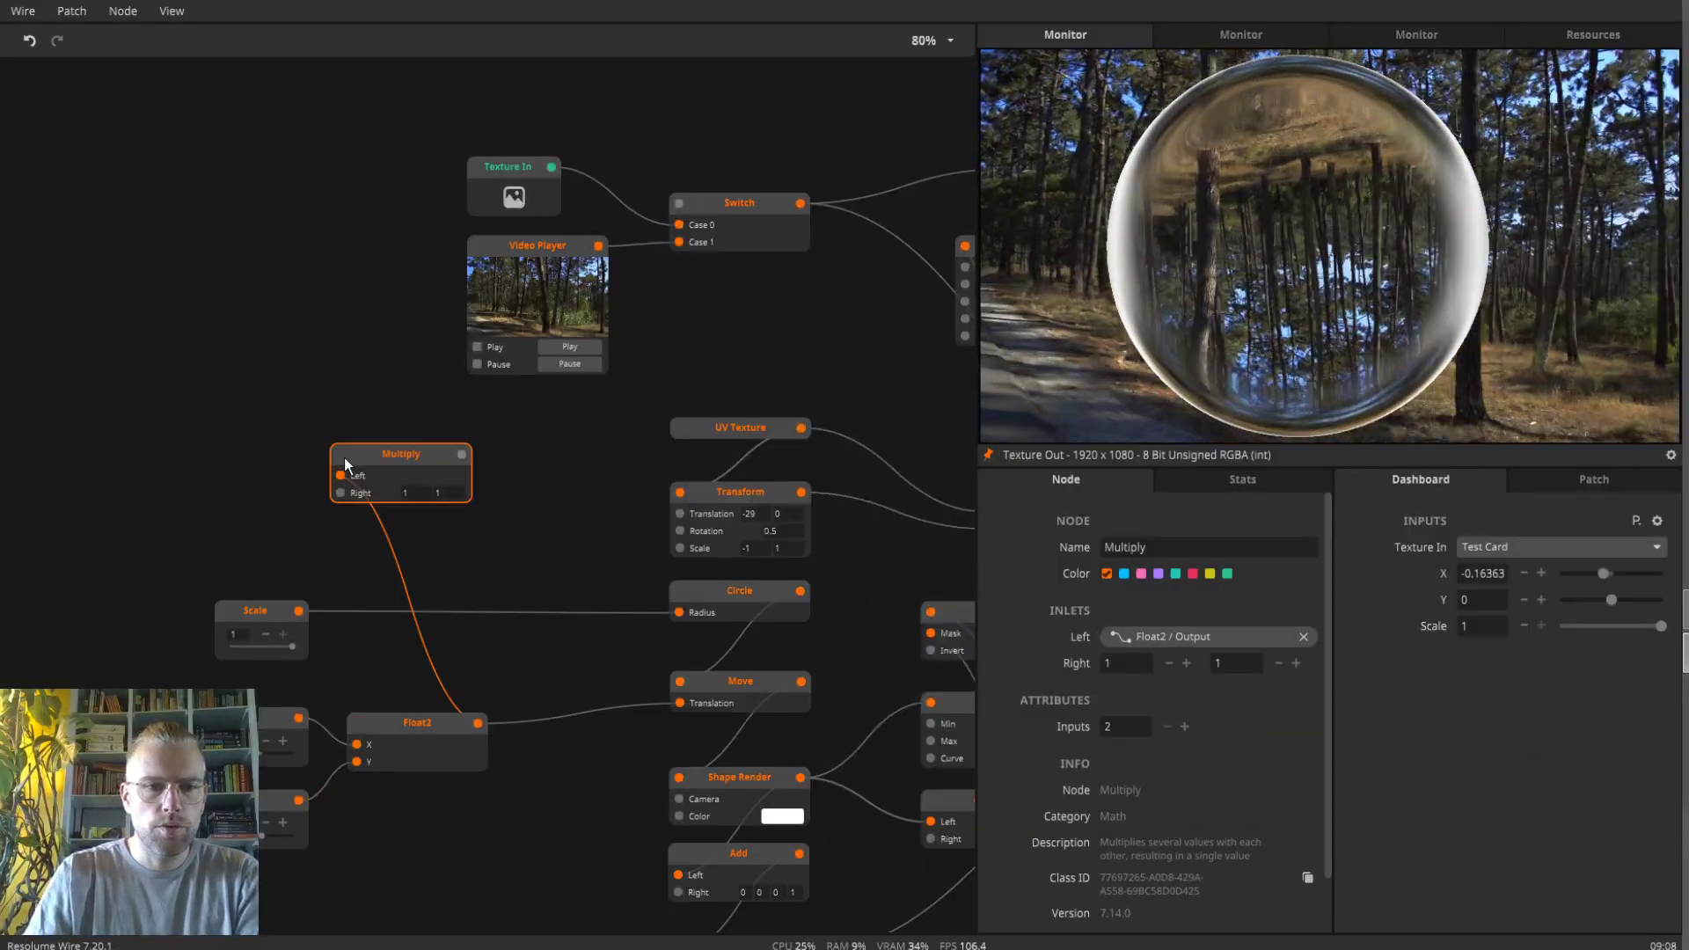
- Add a Patch Info node above the Multiply node
double_click(268, 325)
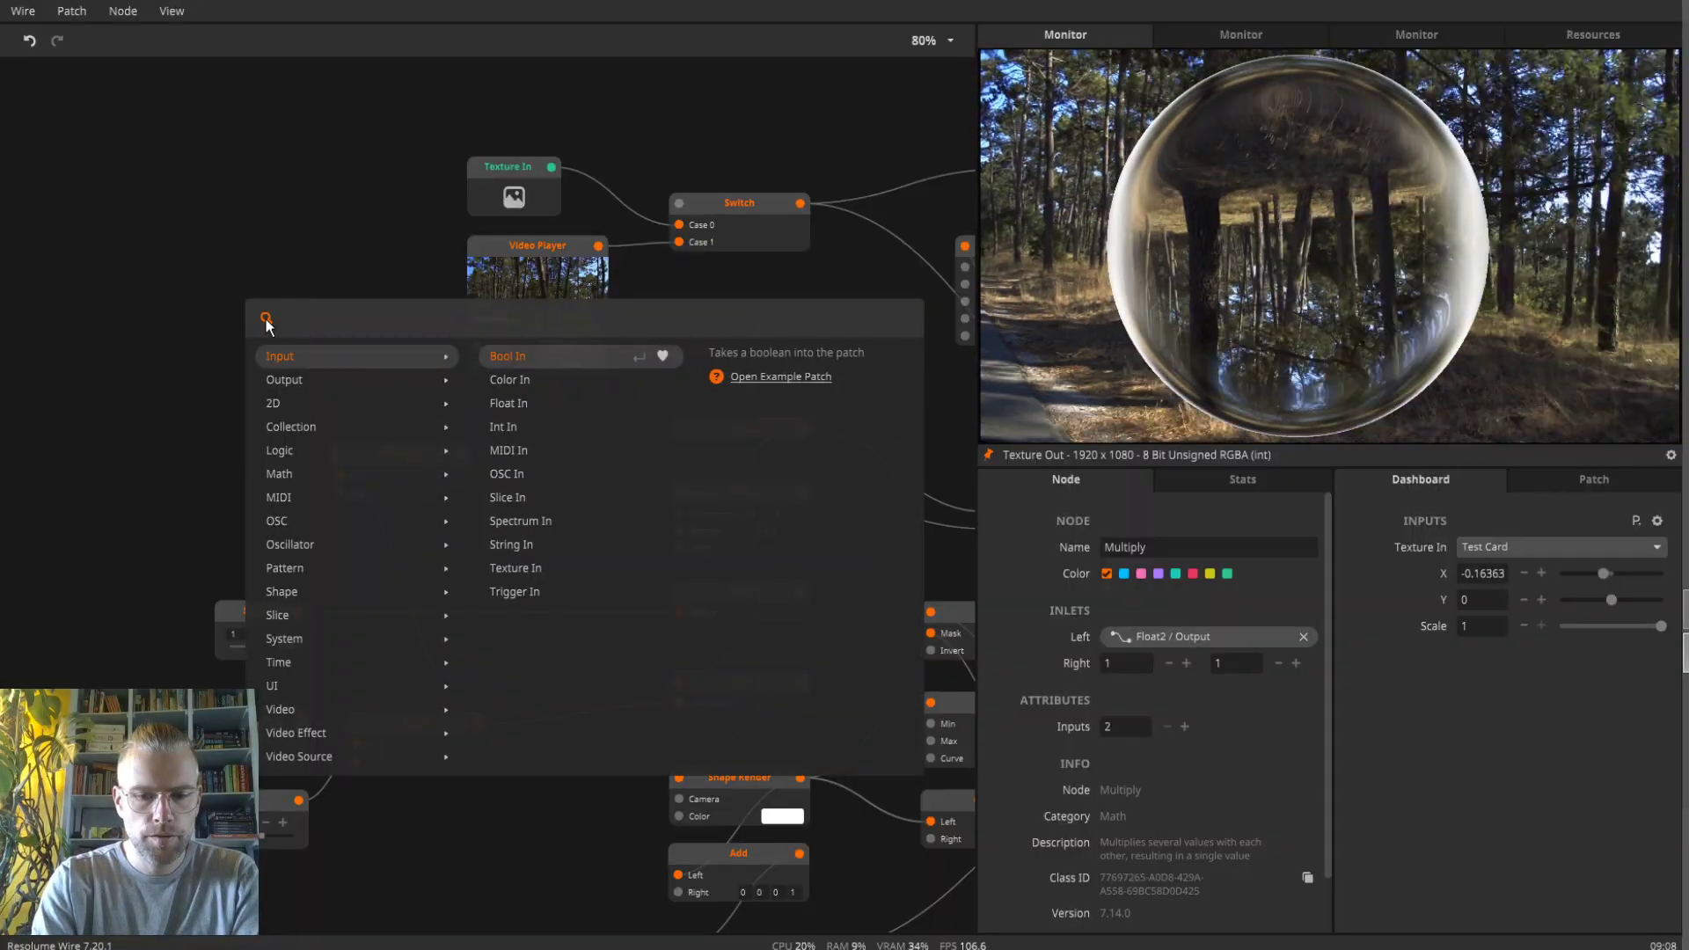
type("inf")
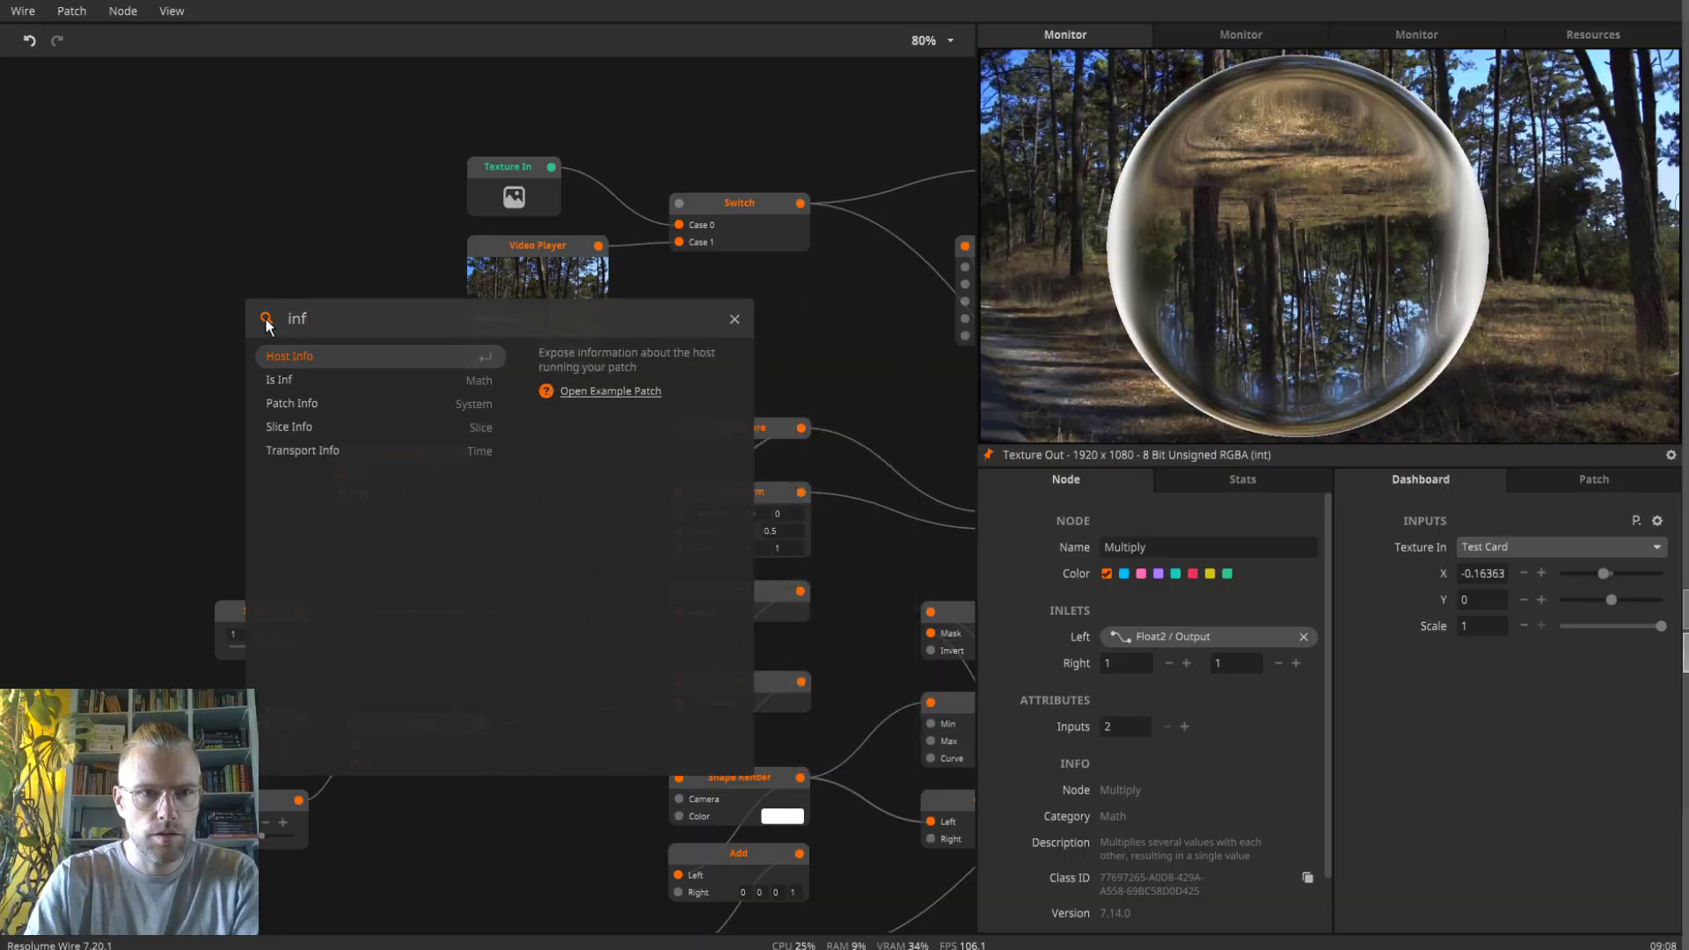
key("Down")
key("Down")
key("Return")
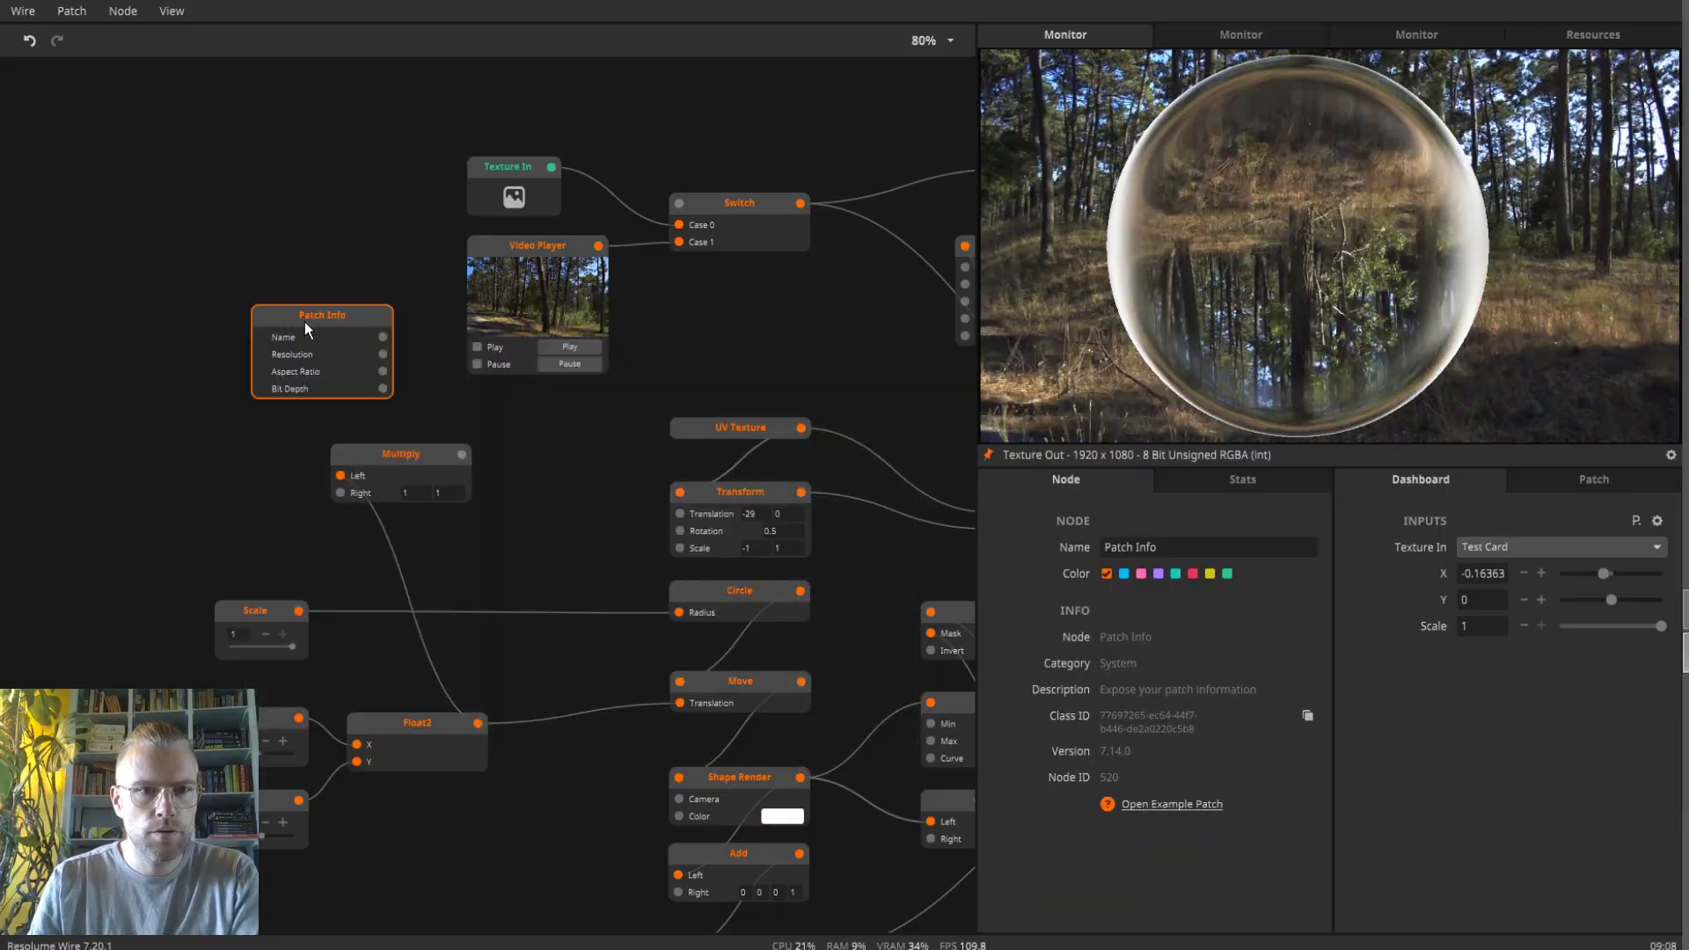
- Multiply Patch Info's Resolution by Float2's output, feed the result into Transform's Translation, and test with X at about -0.67
left_click_drag(307, 329, 341, 476)
left_click_drag(477, 723, 341, 495)
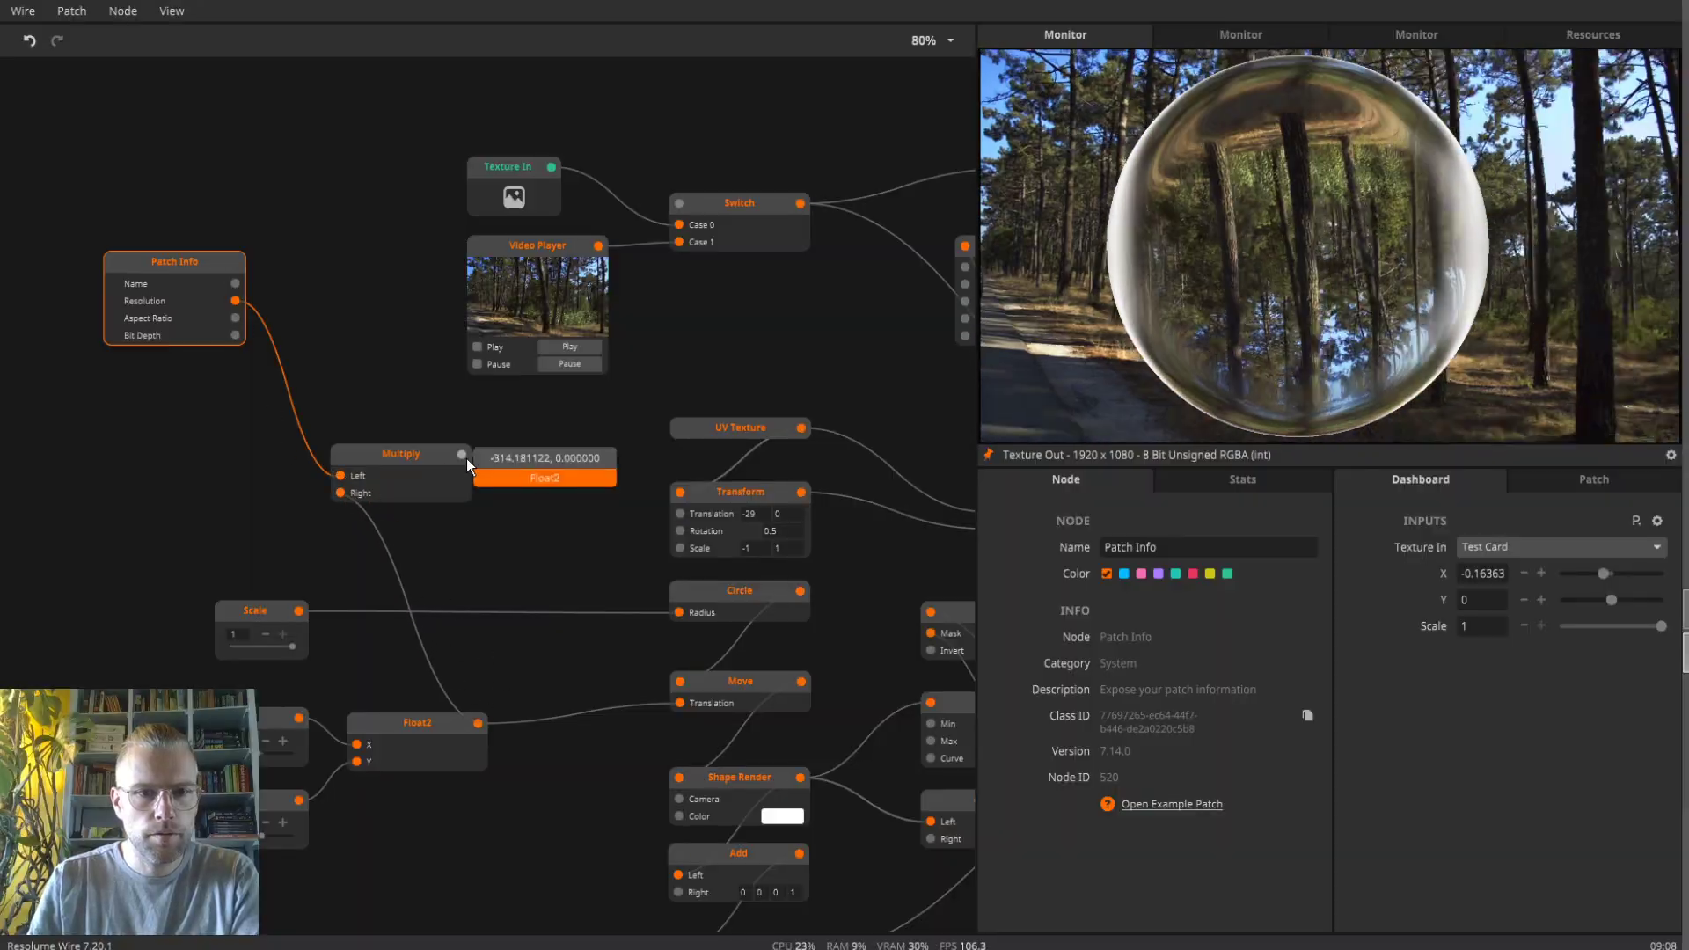
left_click_drag(464, 455, 682, 514)
mouse_move(1603, 574)
left_mouse_down()
mouse_move(1571, 574)
mouse_move(1653, 574)
mouse_move(1581, 573)
left_mouse_up()
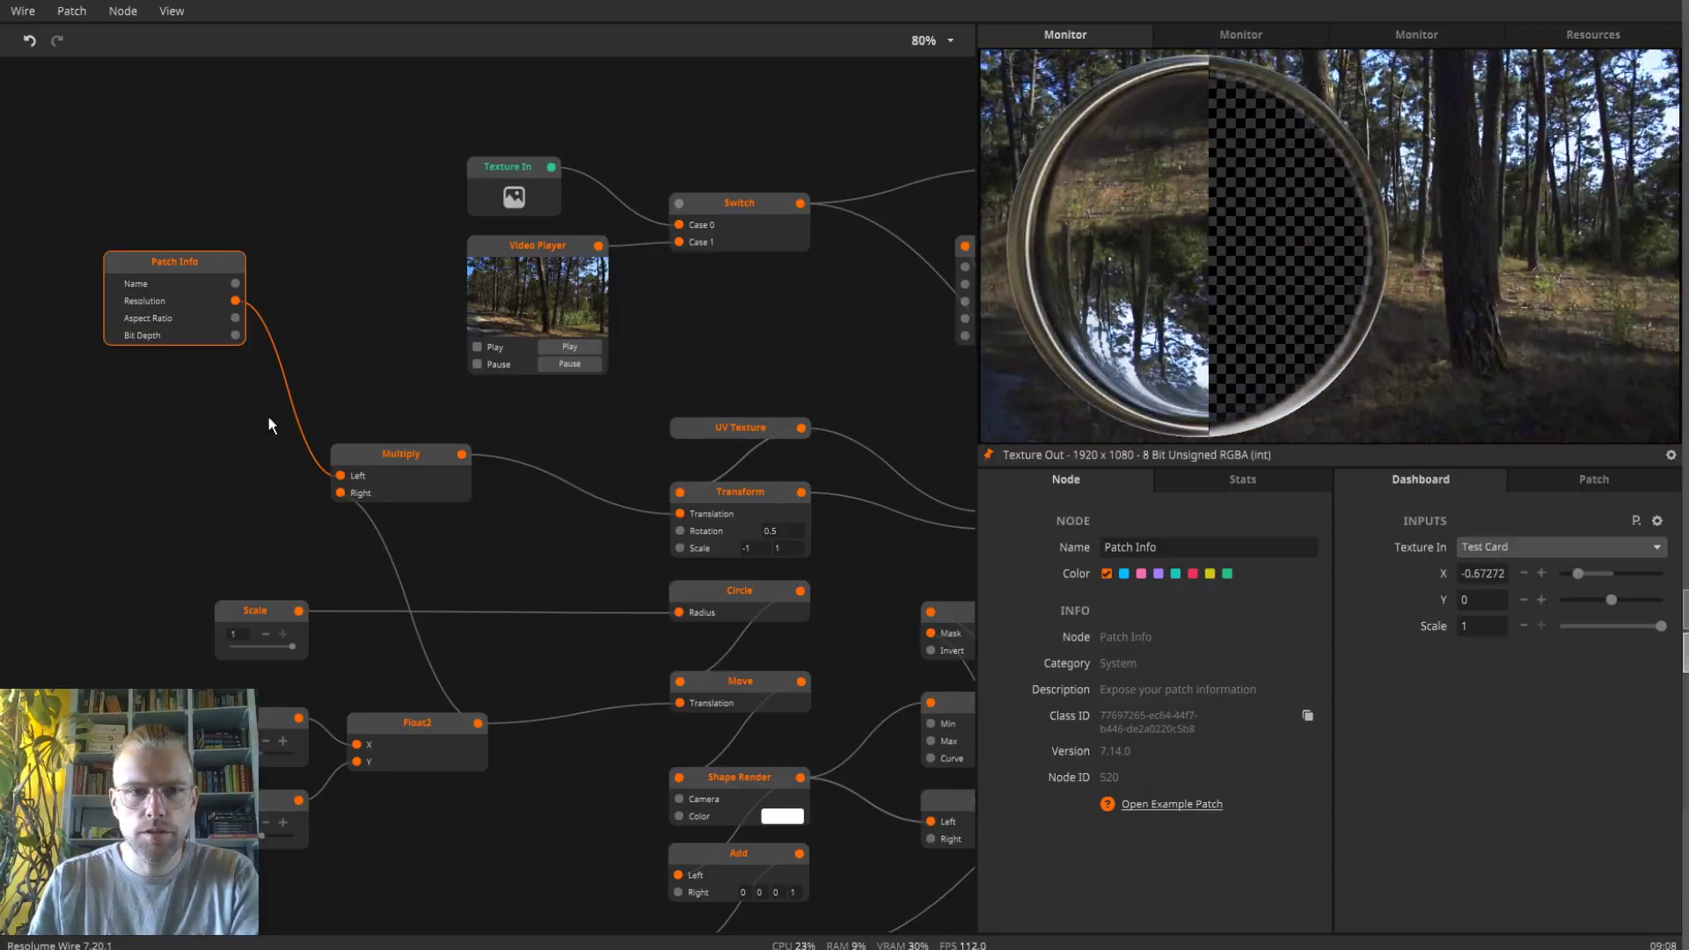
- Give the Multiply node a third input and set both of its values to 0.5
left_click(399, 454)
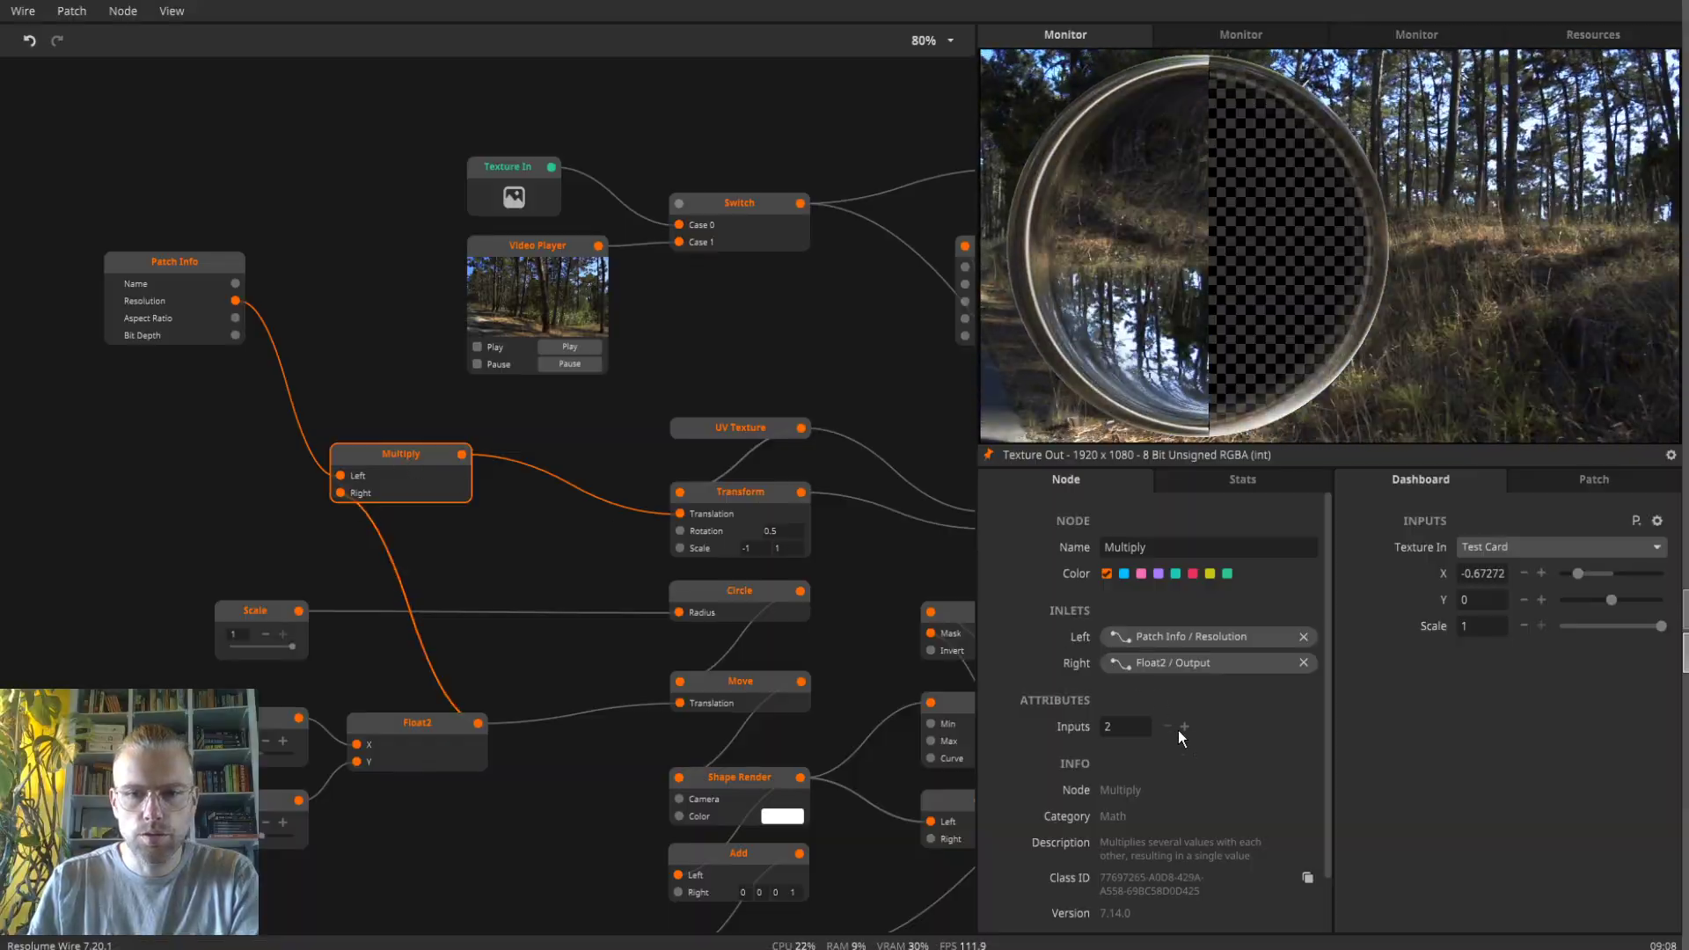
left_click(1184, 727)
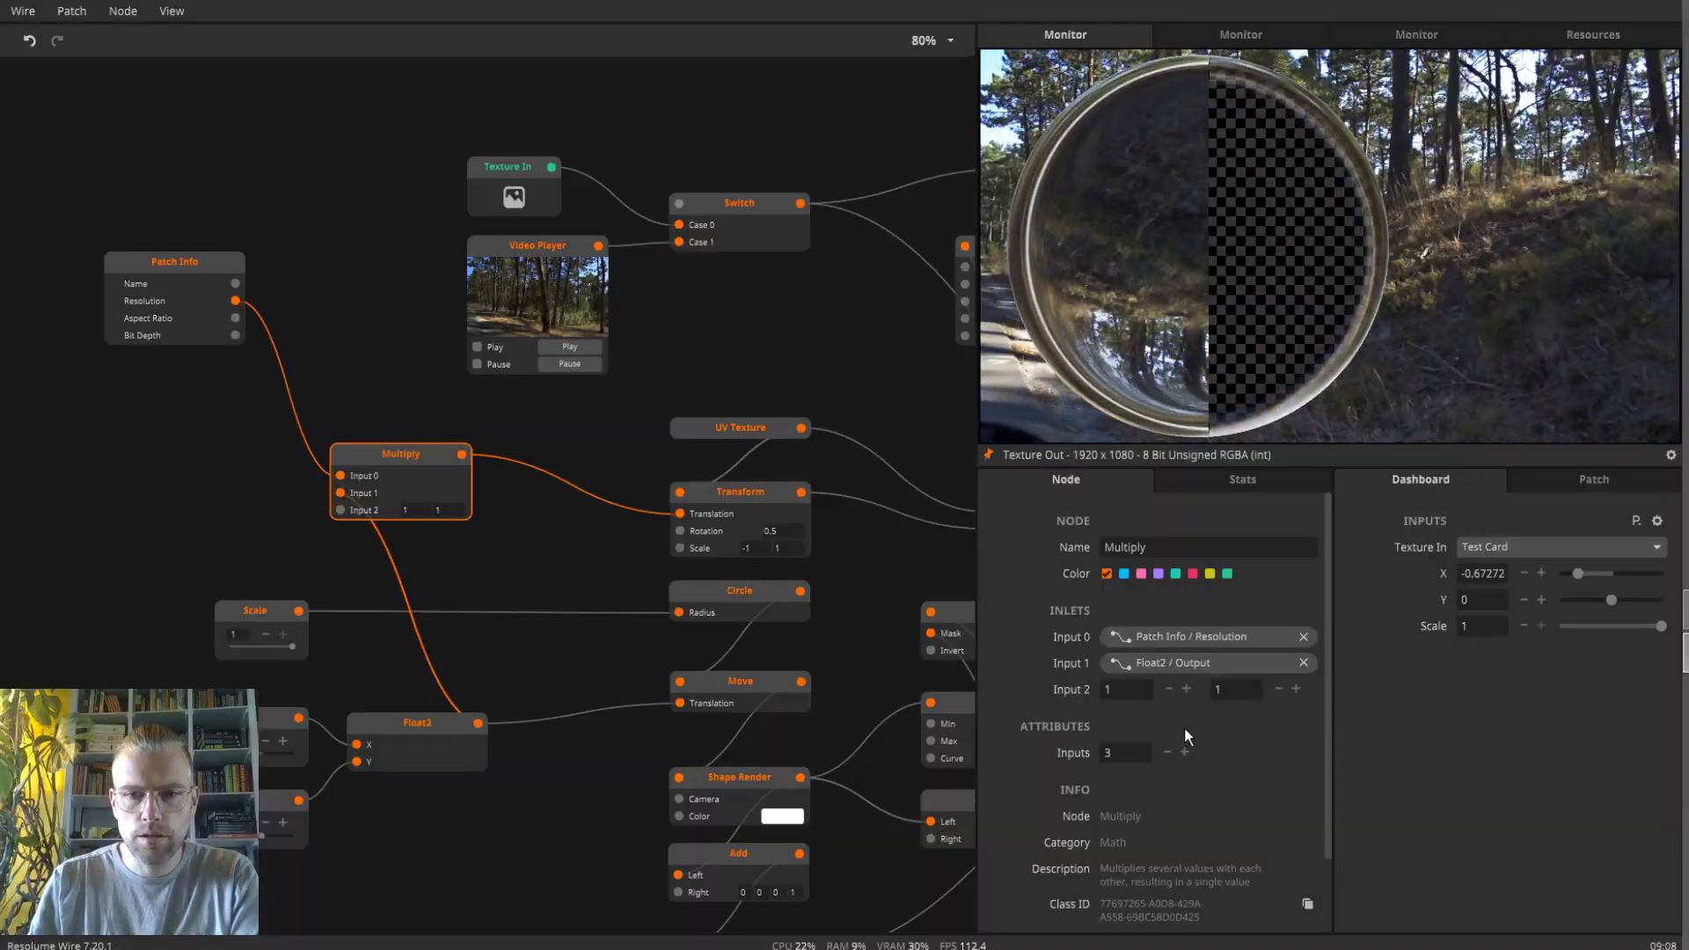
left_click(1137, 686)
type(".5")
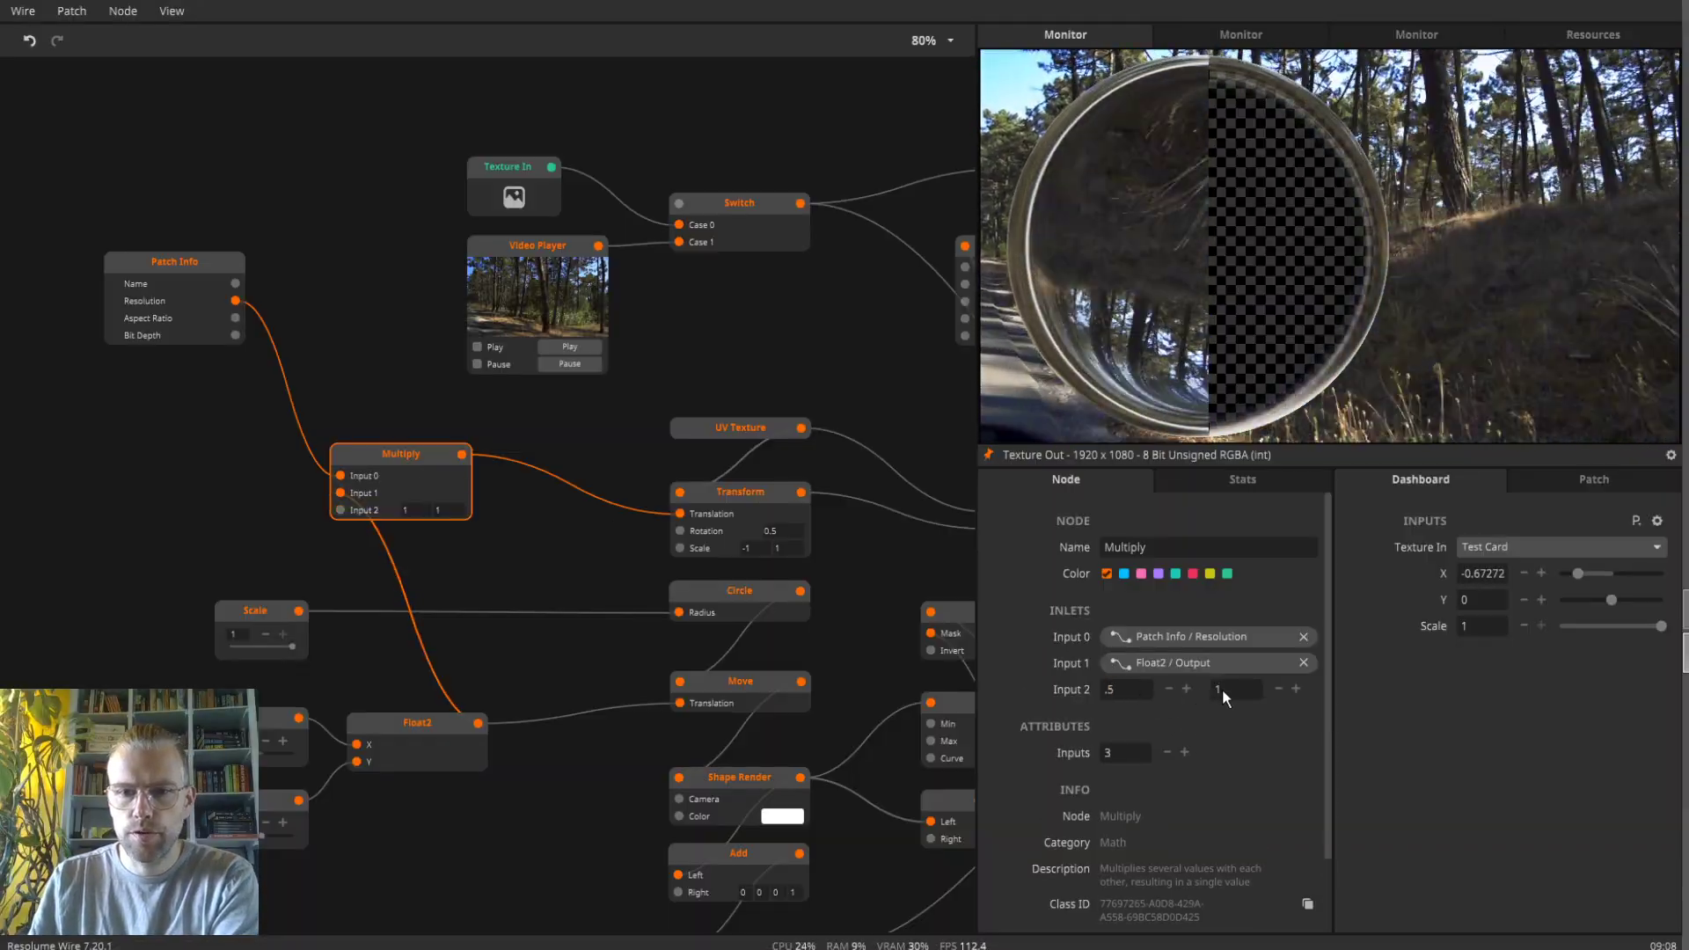
left_click(1222, 689)
type(".5")
key("Return")
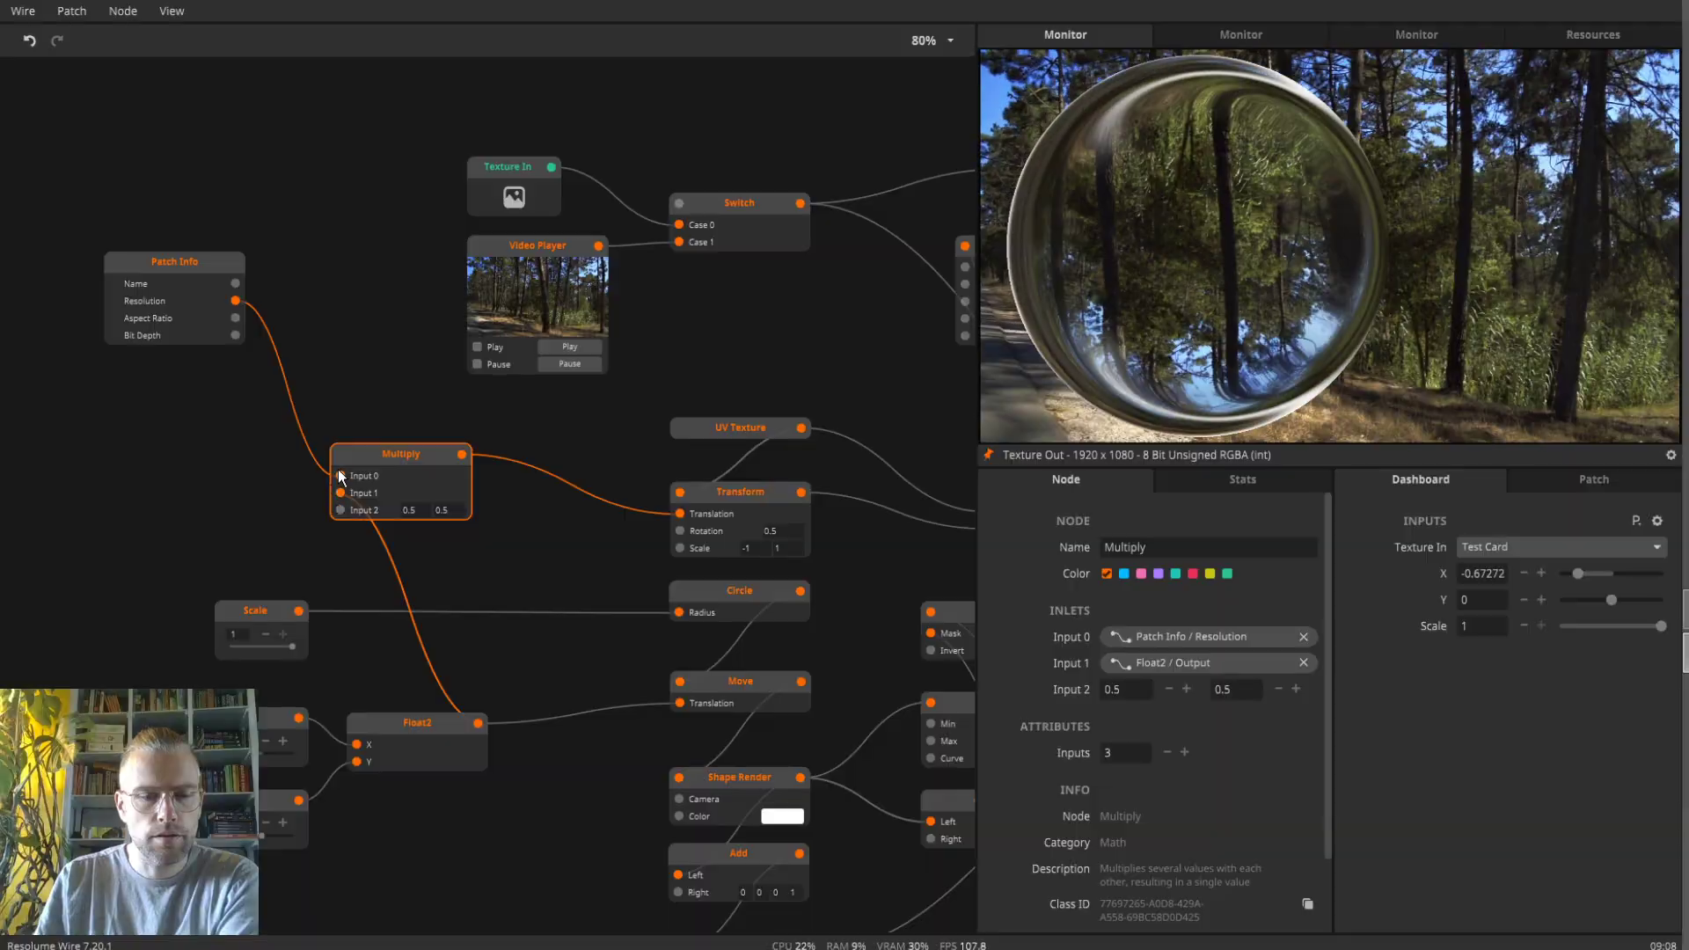
- Test the sphere with X at about 0.127 and Scale at about 0.627, and pause the Video Player
mouse_move(341, 494)
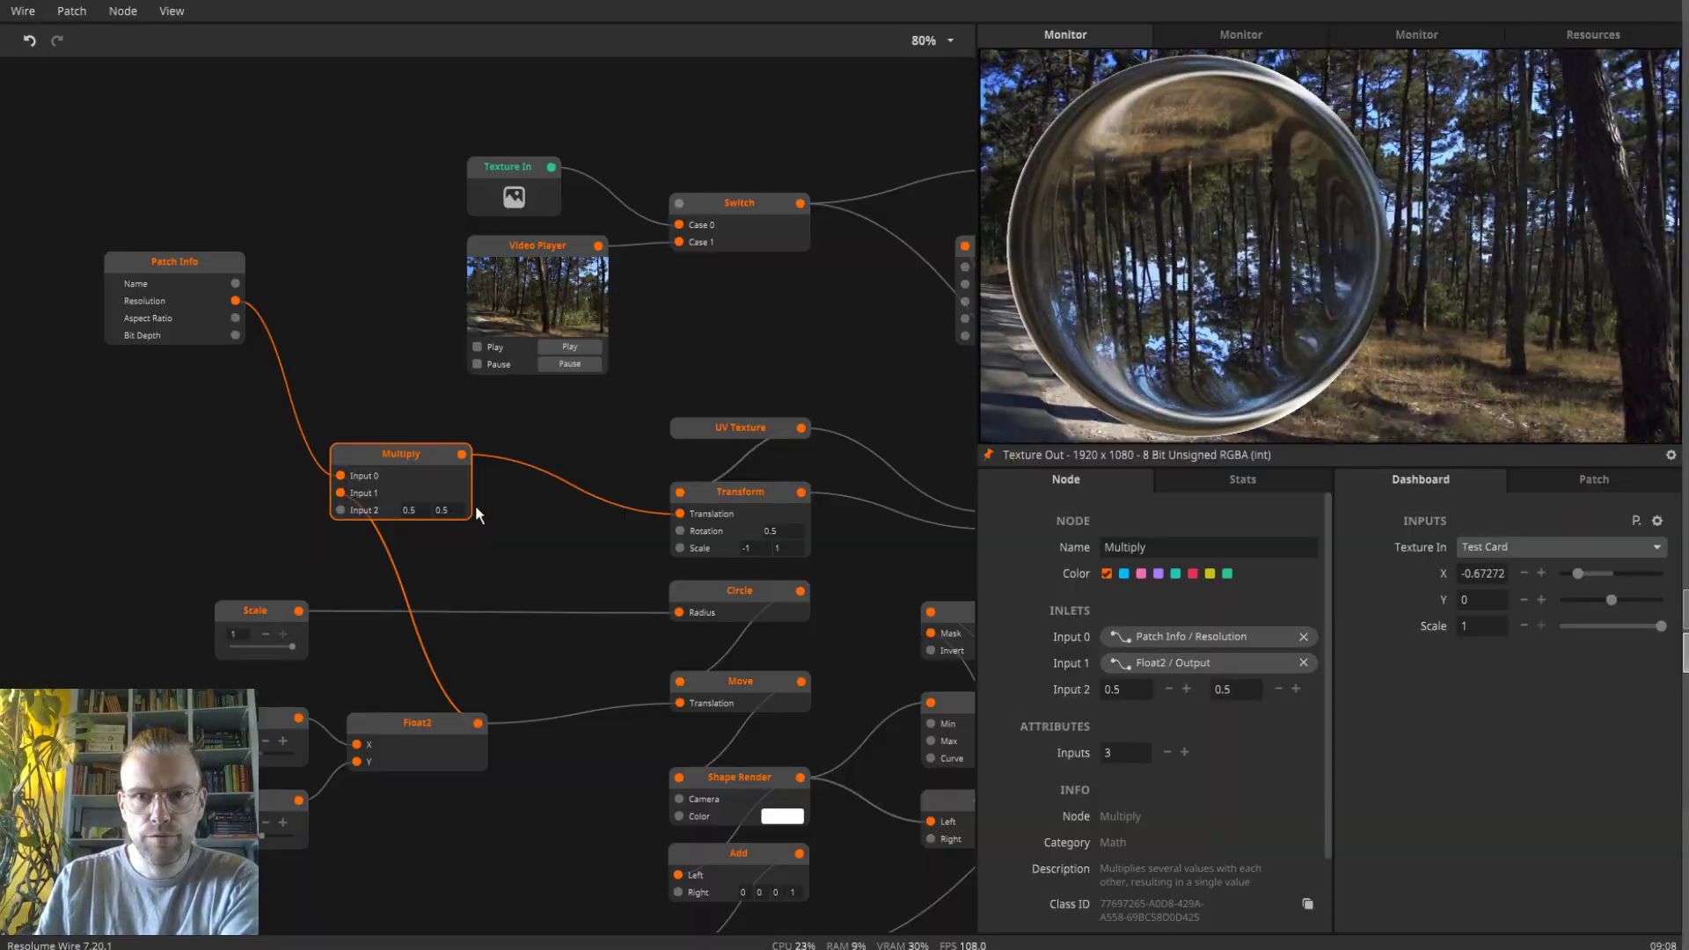
left_click_drag(1576, 574, 1617, 577)
left_click(566, 365)
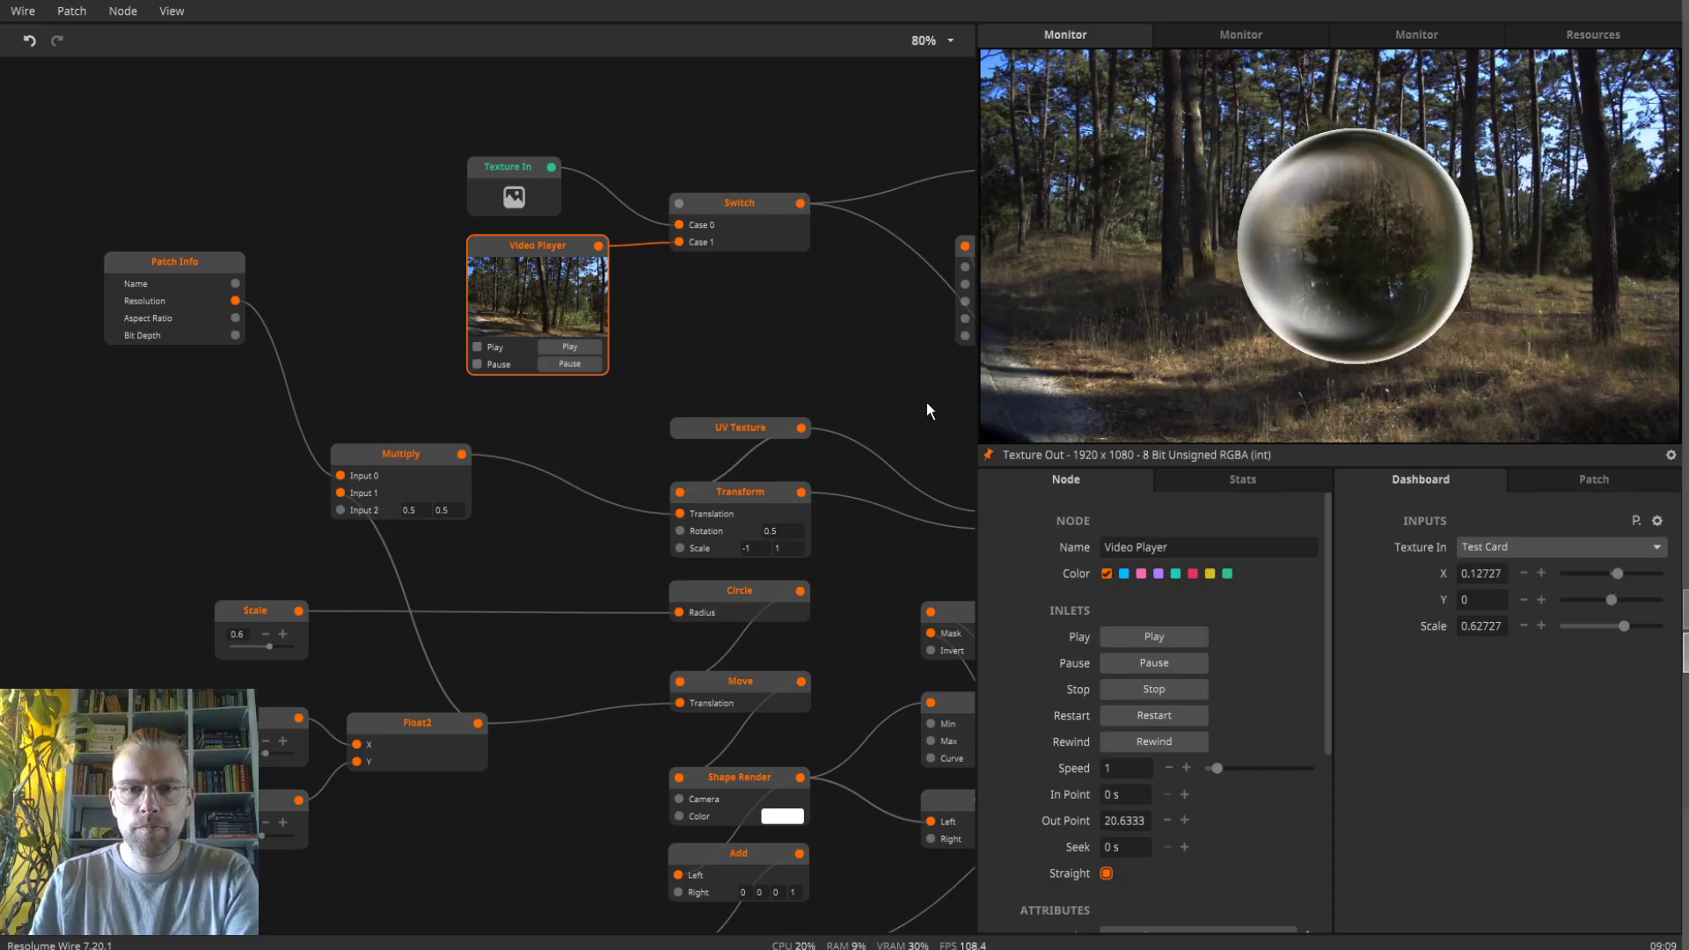
- Move Pixel Blur down and Resize up to open a gap between the two nodes
left_click_drag(900, 371, 294, 406)
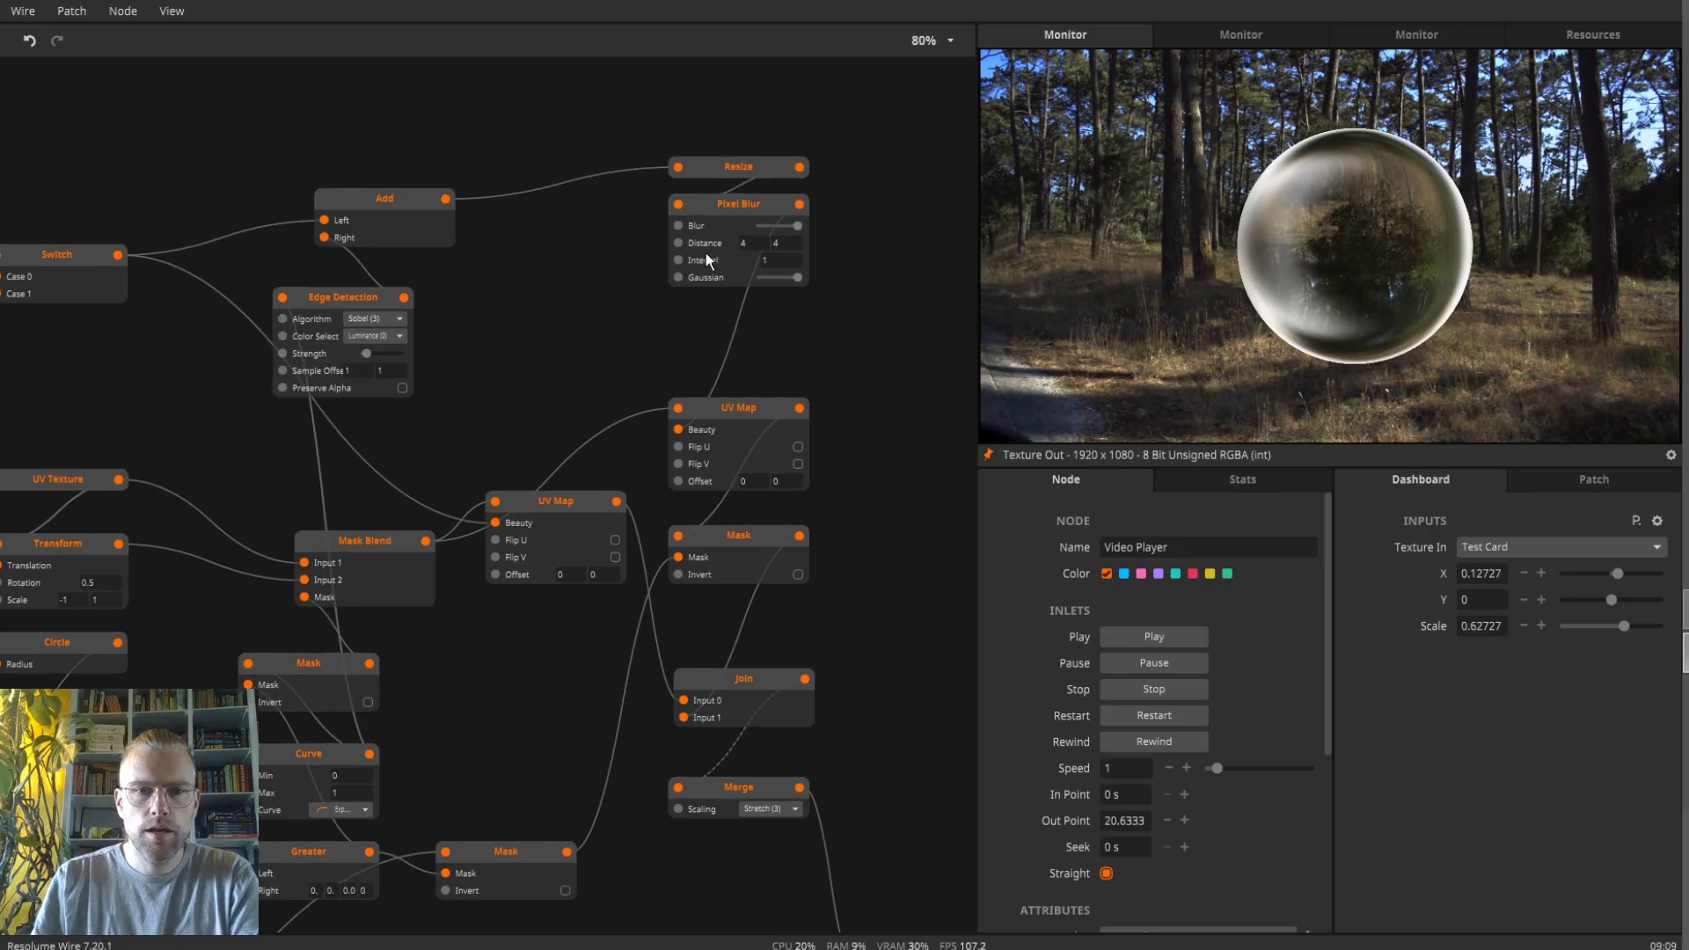
left_click_drag(531, 328, 571, 523)
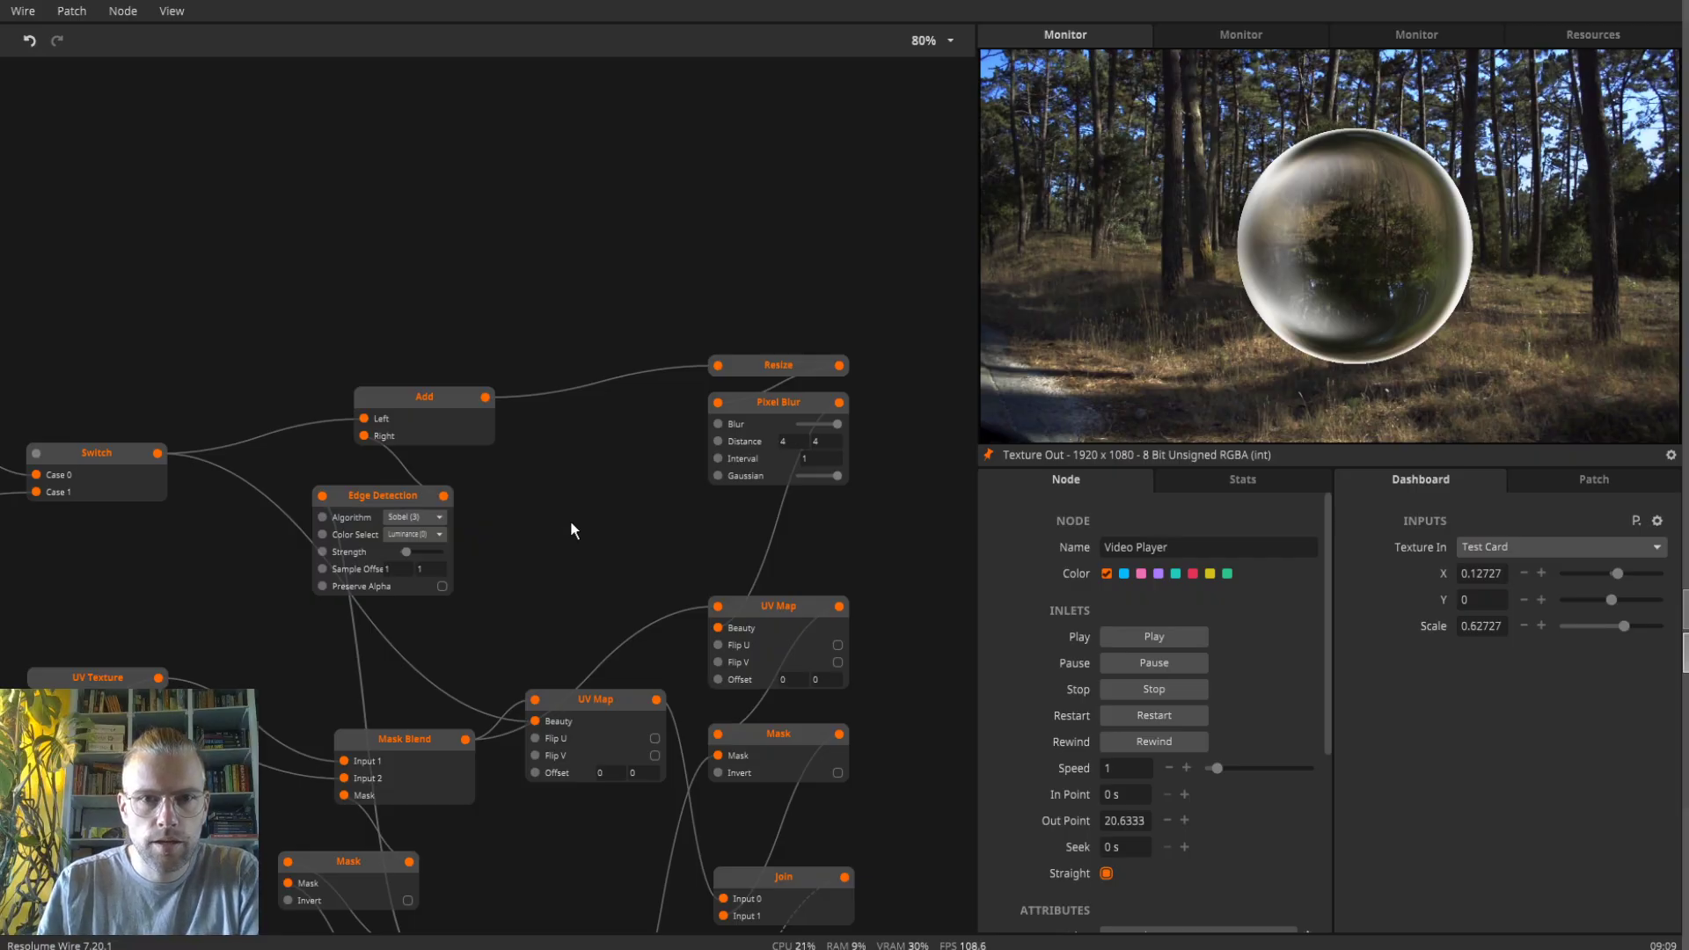
left_click_drag(778, 403, 773, 493)
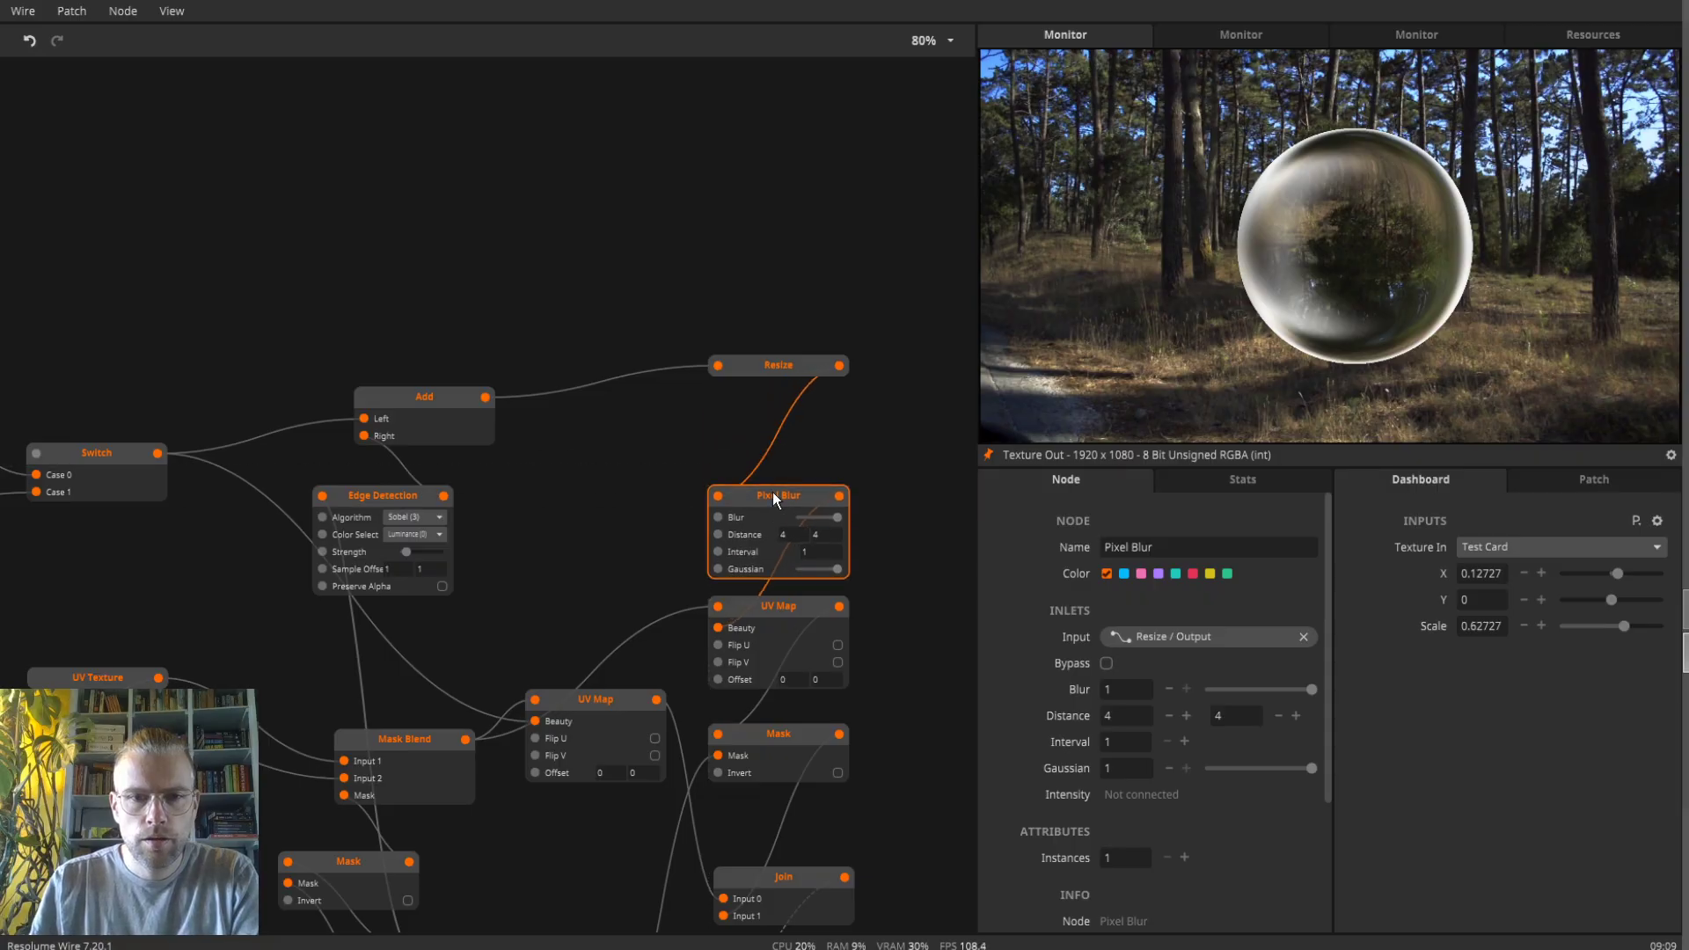
left_click_drag(774, 366, 778, 335)
- Insert a Color Offset node between Resize and Pixel Blur and line it up beneath Resize
double_click(784, 398)
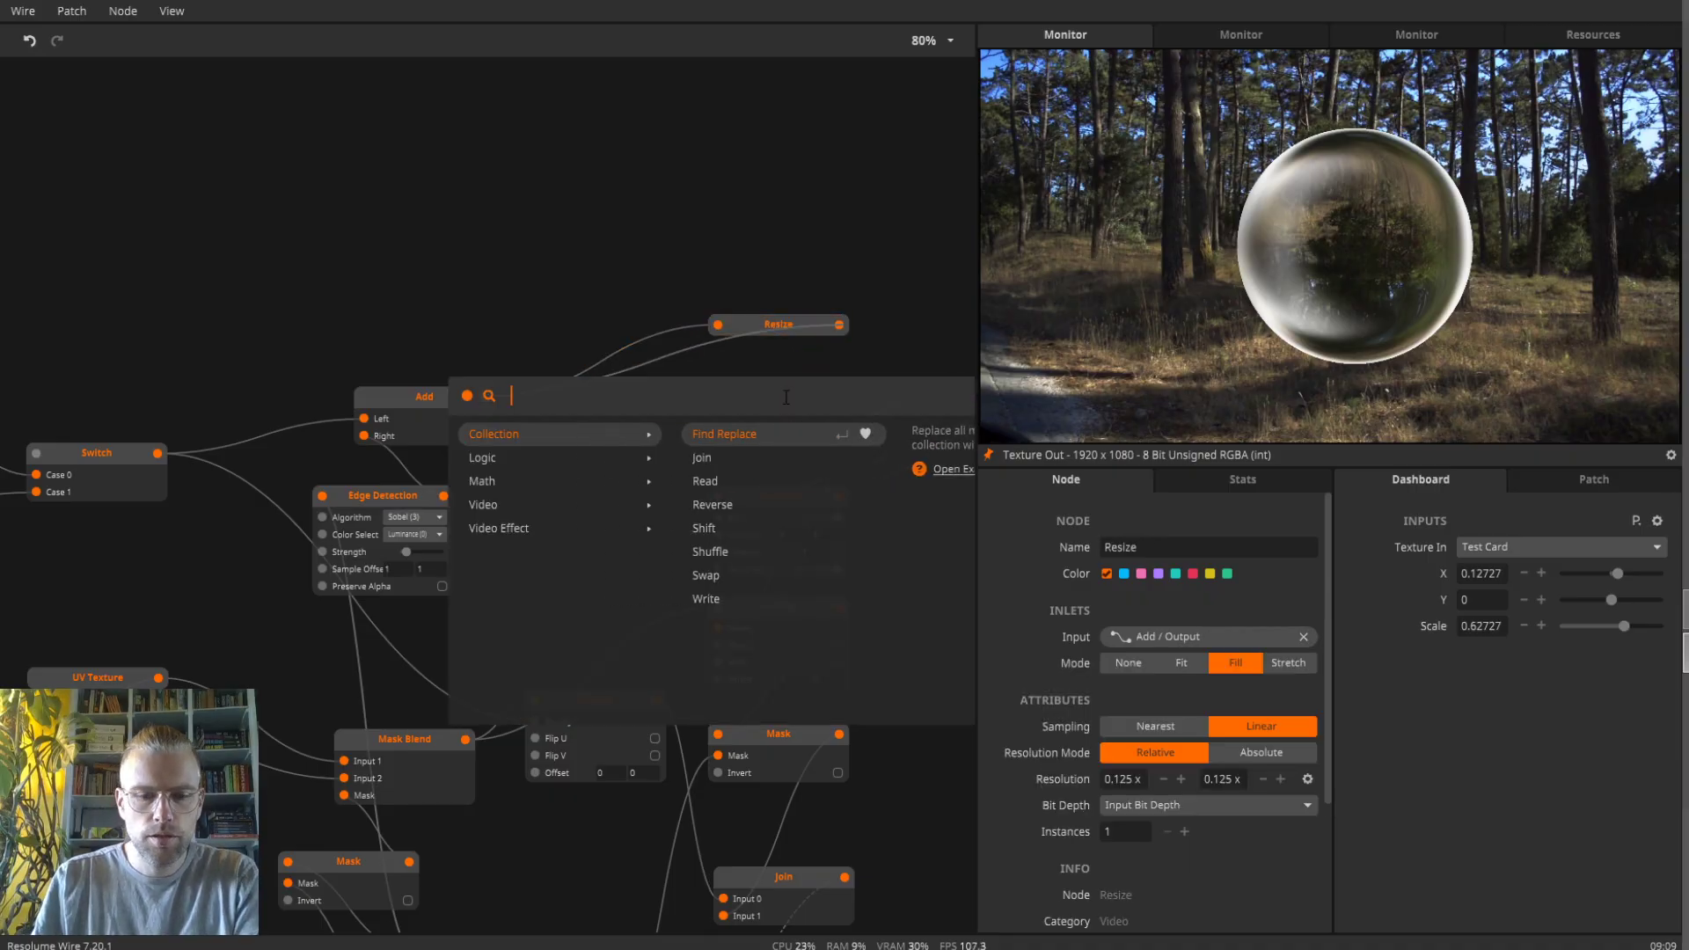
type("off")
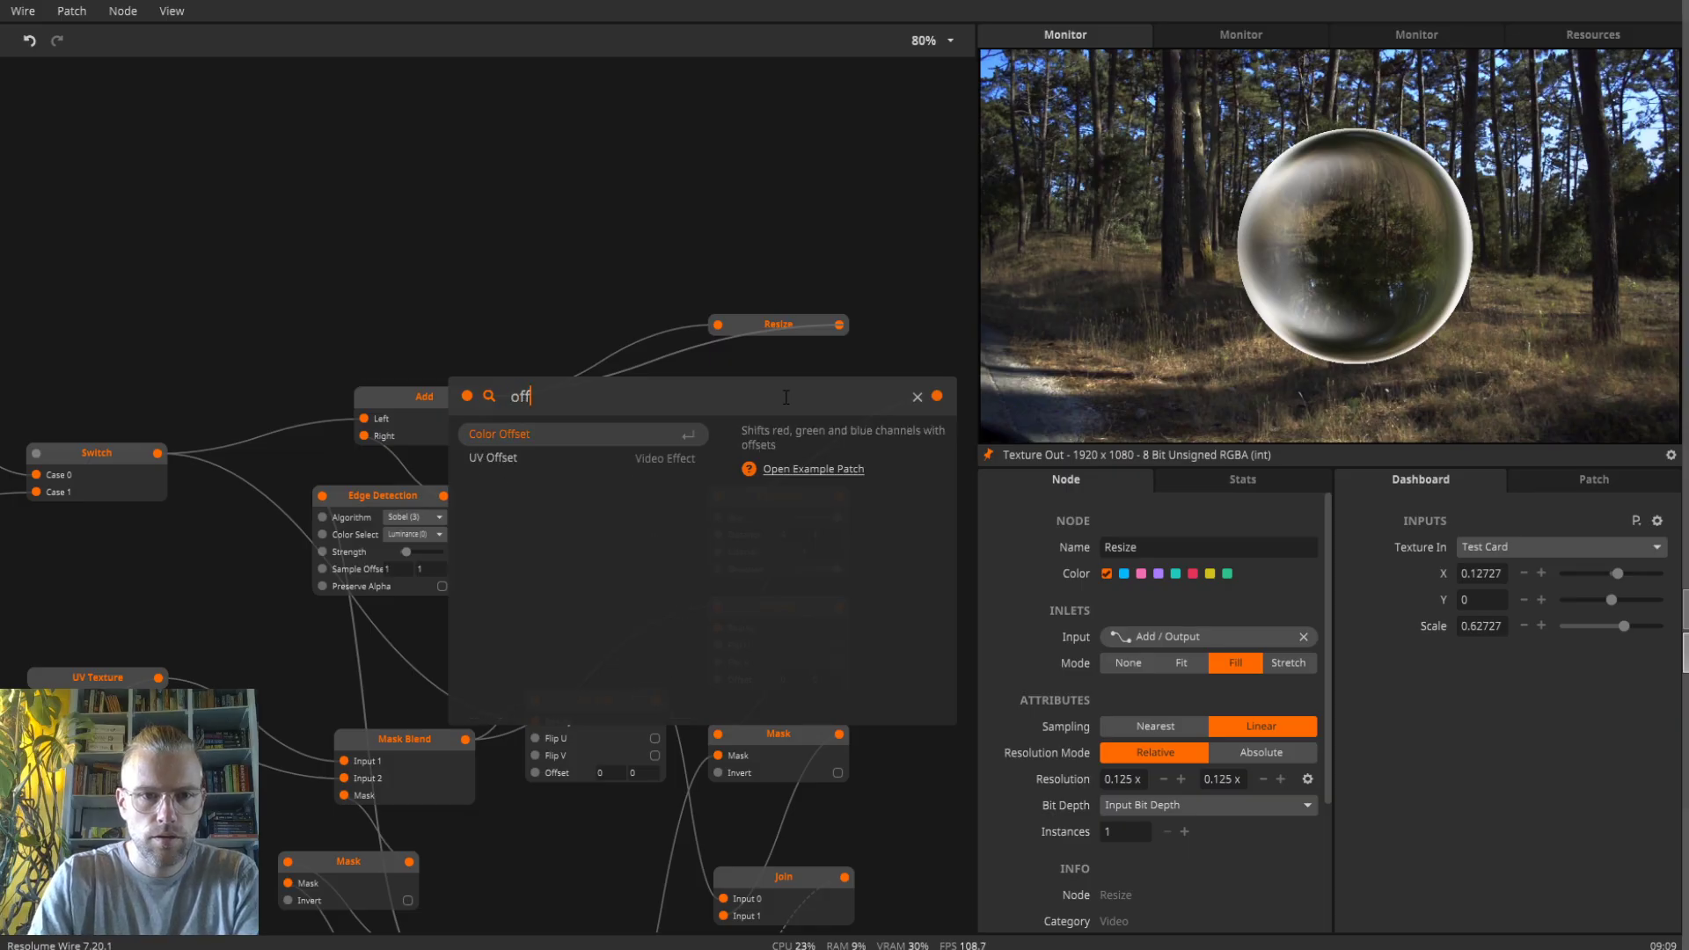
key("Return")
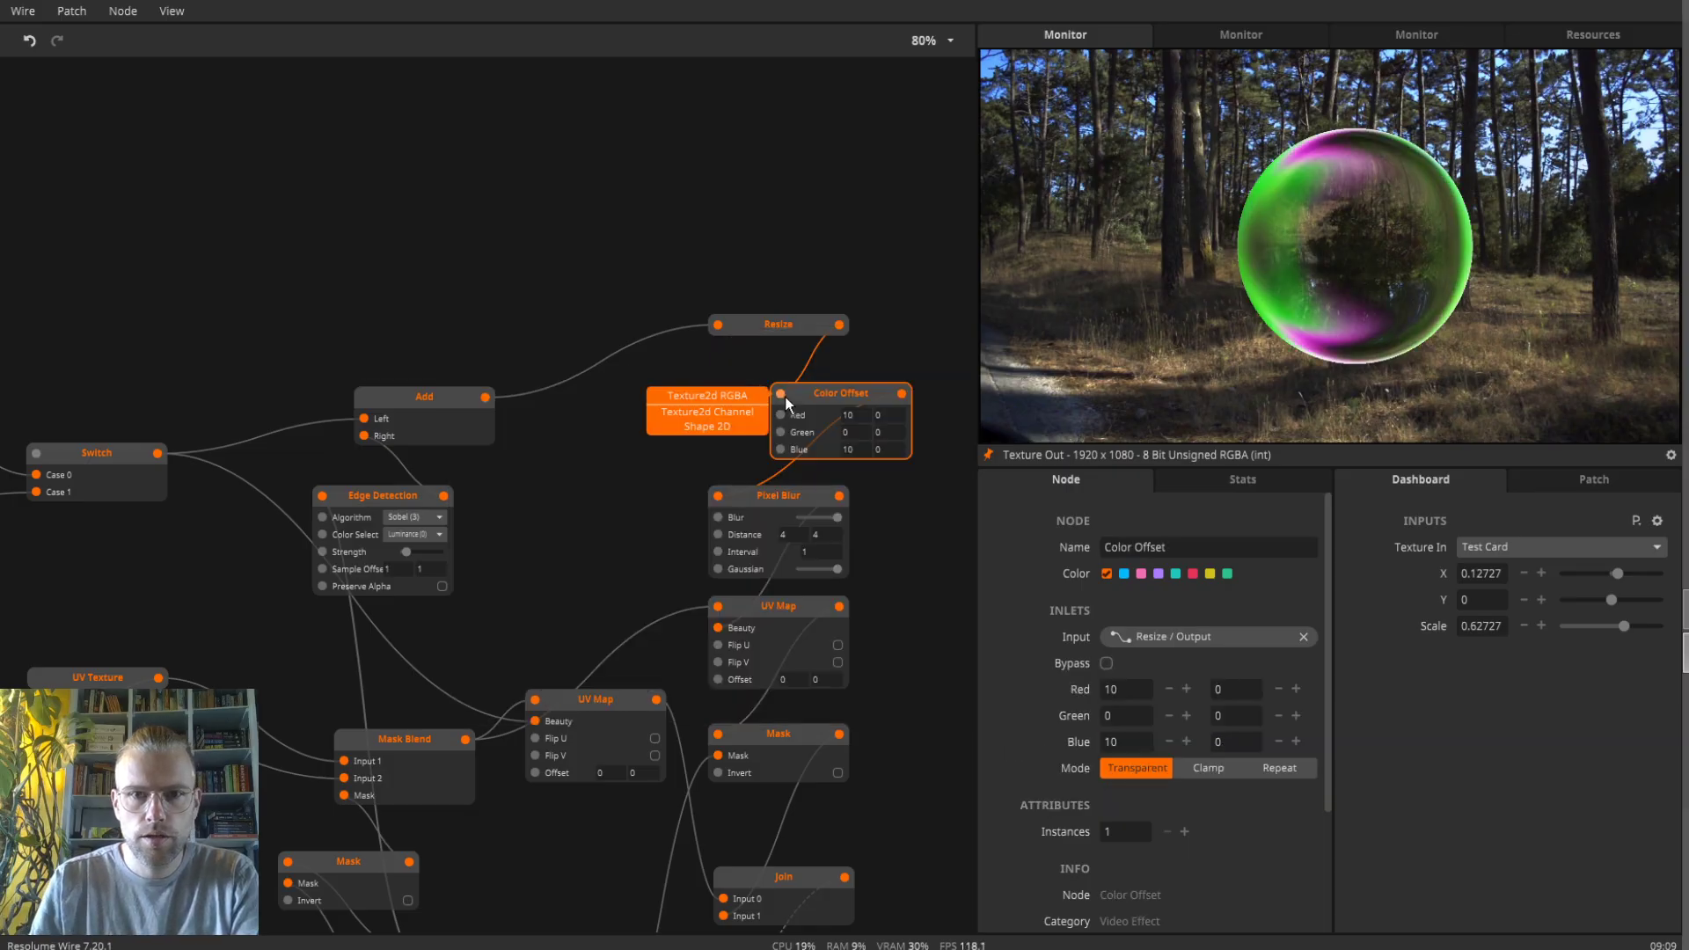
left_click_drag(834, 394, 787, 380)
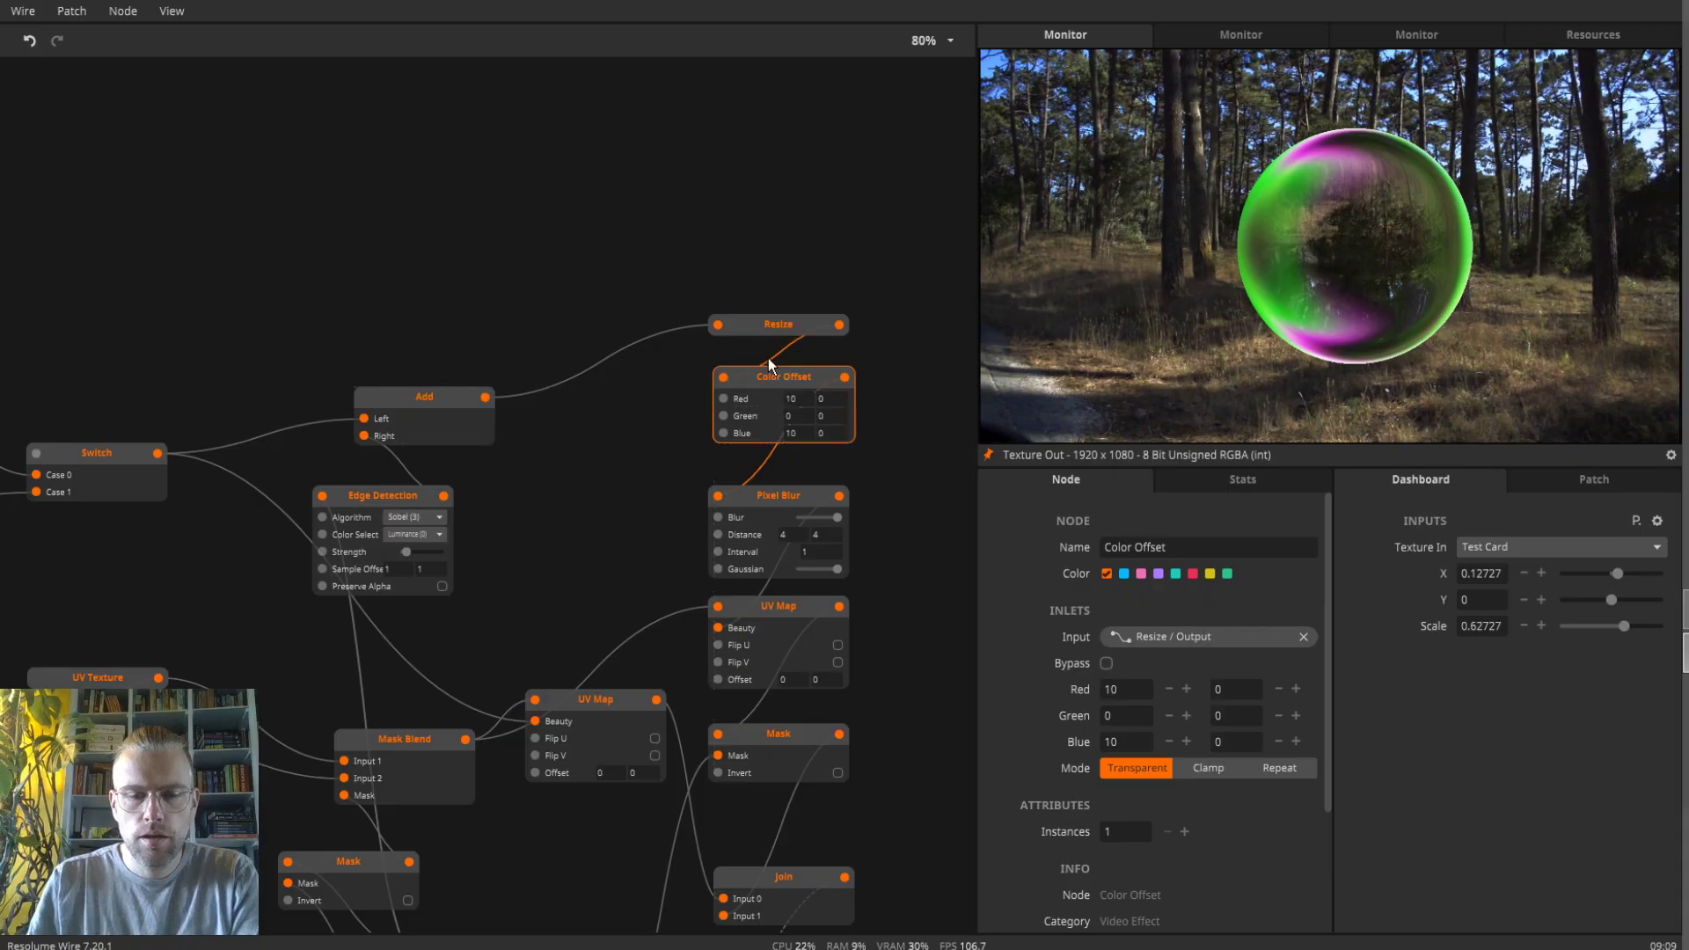
- Add a From Polar node in the empty area above the Resize and Color Offset nodes
left_click_drag(704, 234, 717, 358)
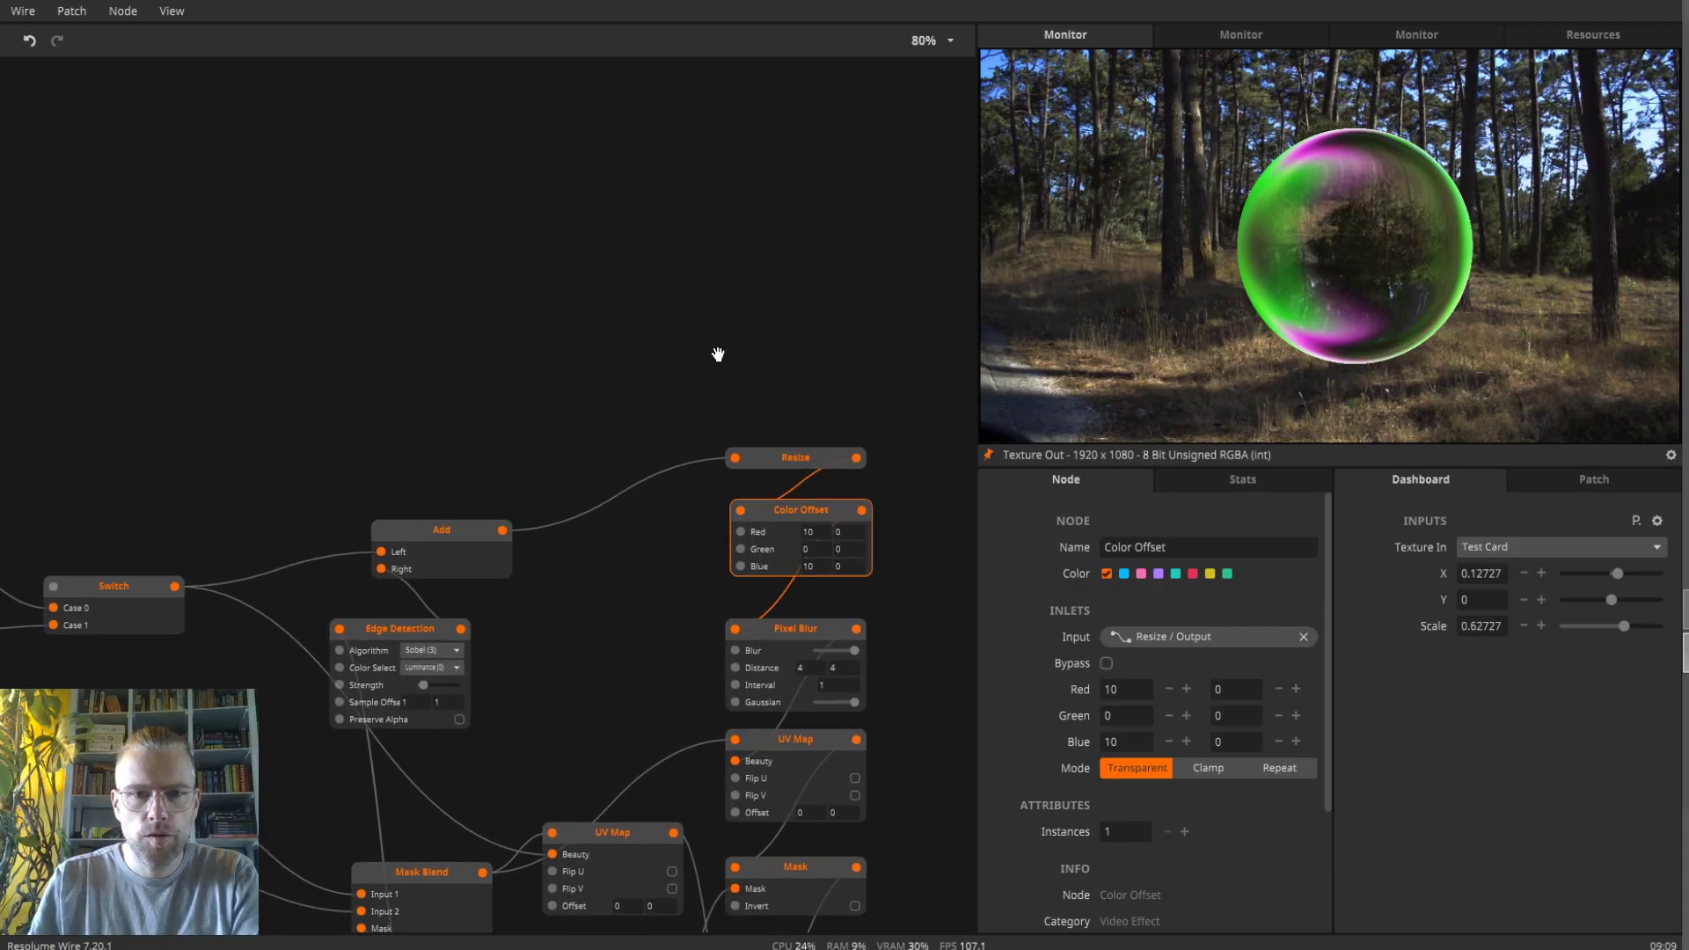
double_click(544, 255)
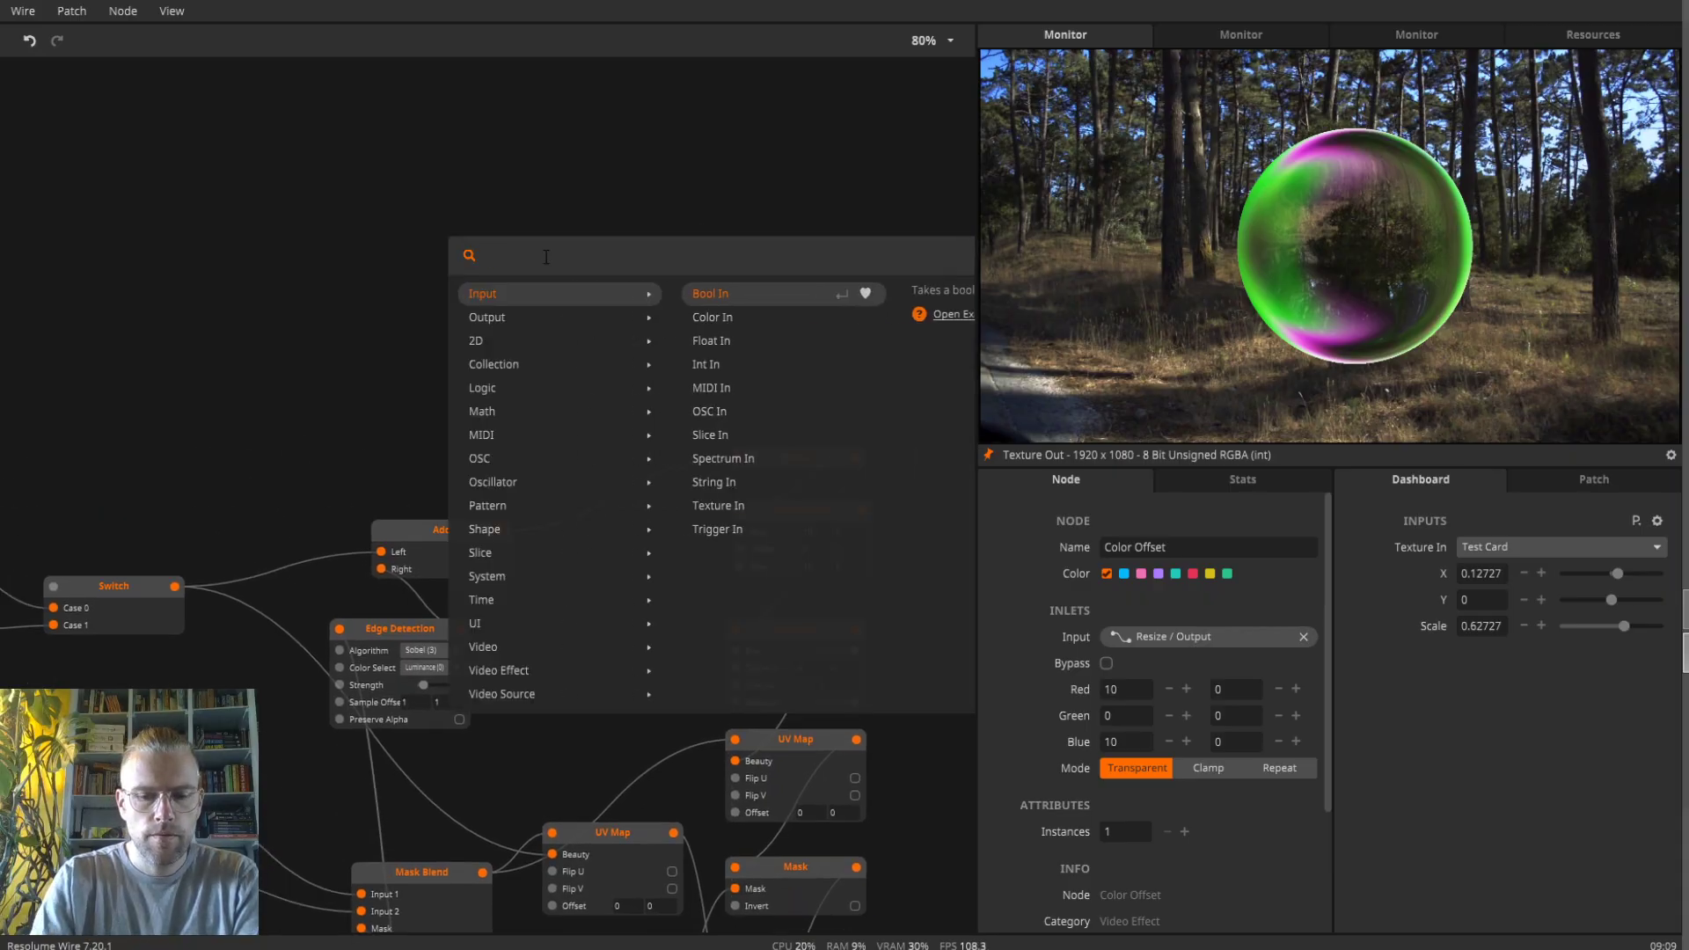
type("polar")
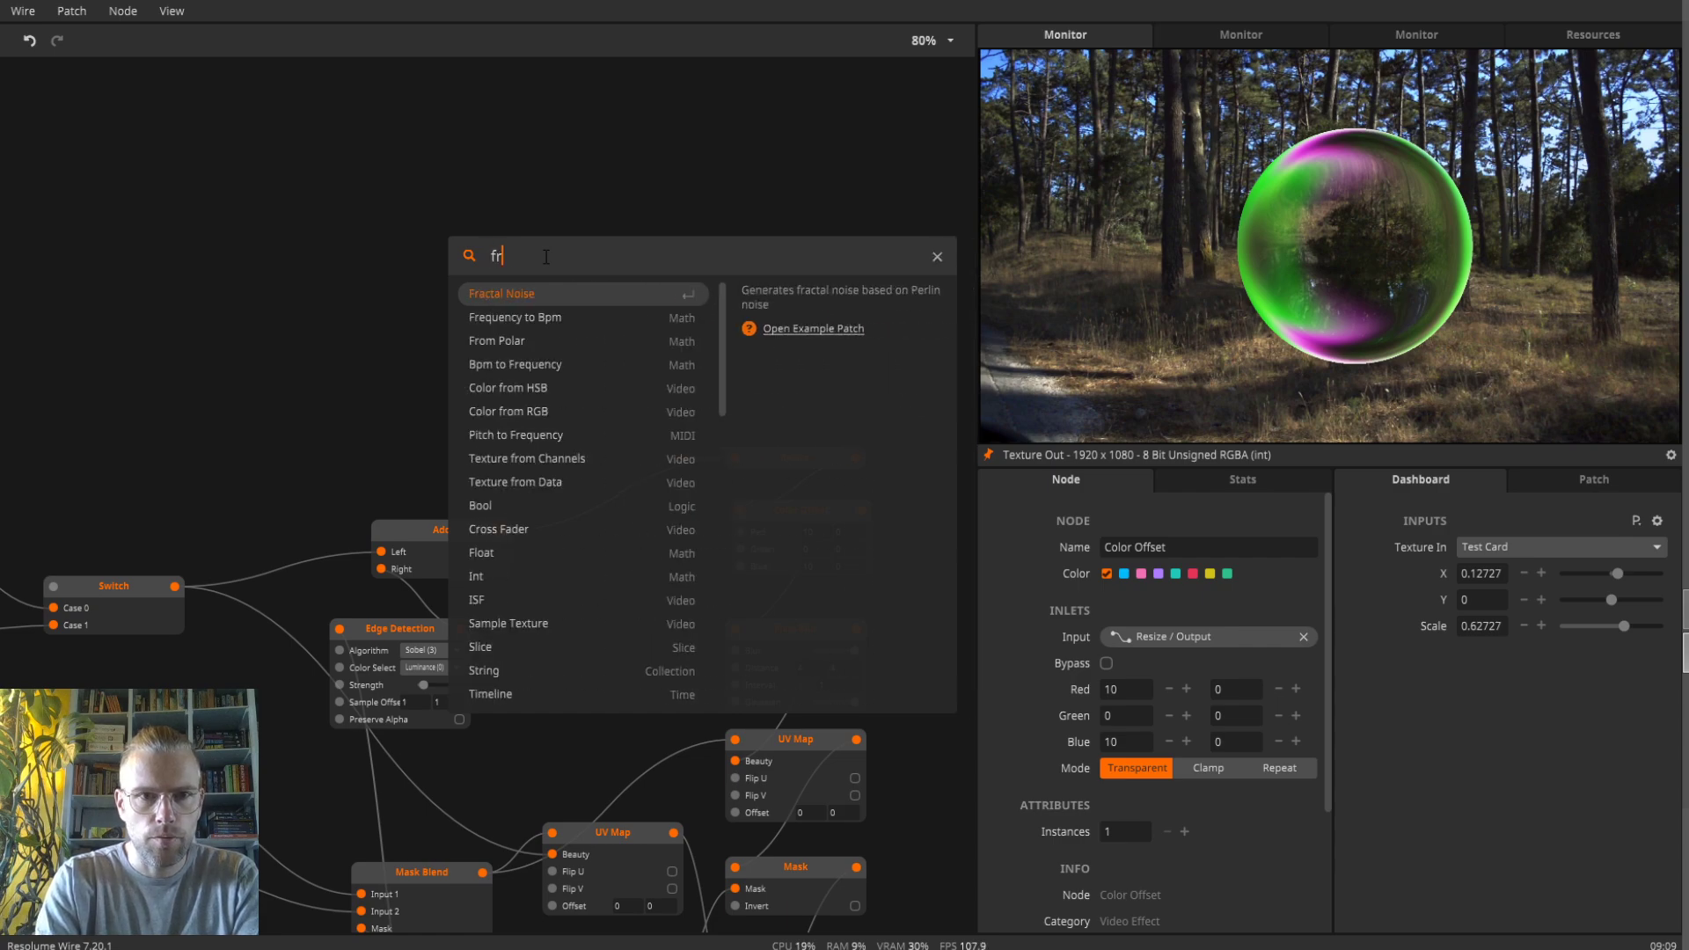
key("Return")
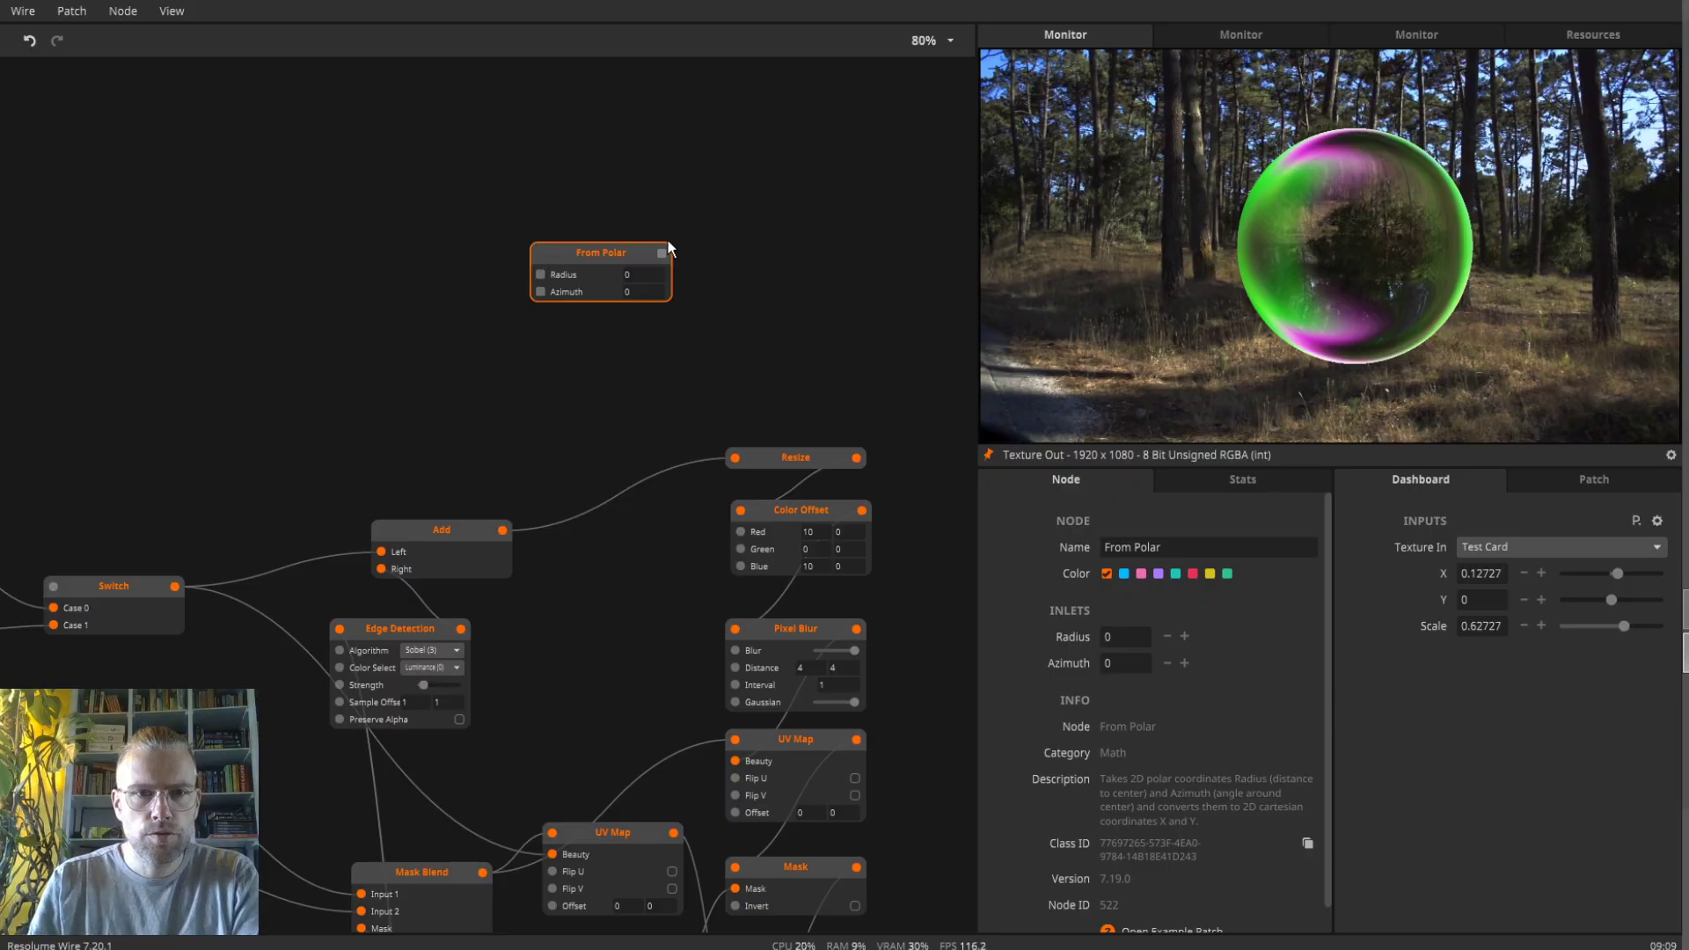
- Expose From Polar's Radius inlet as a Signal input with a minimum of 0 and a maximum of 1
right_click(621, 278)
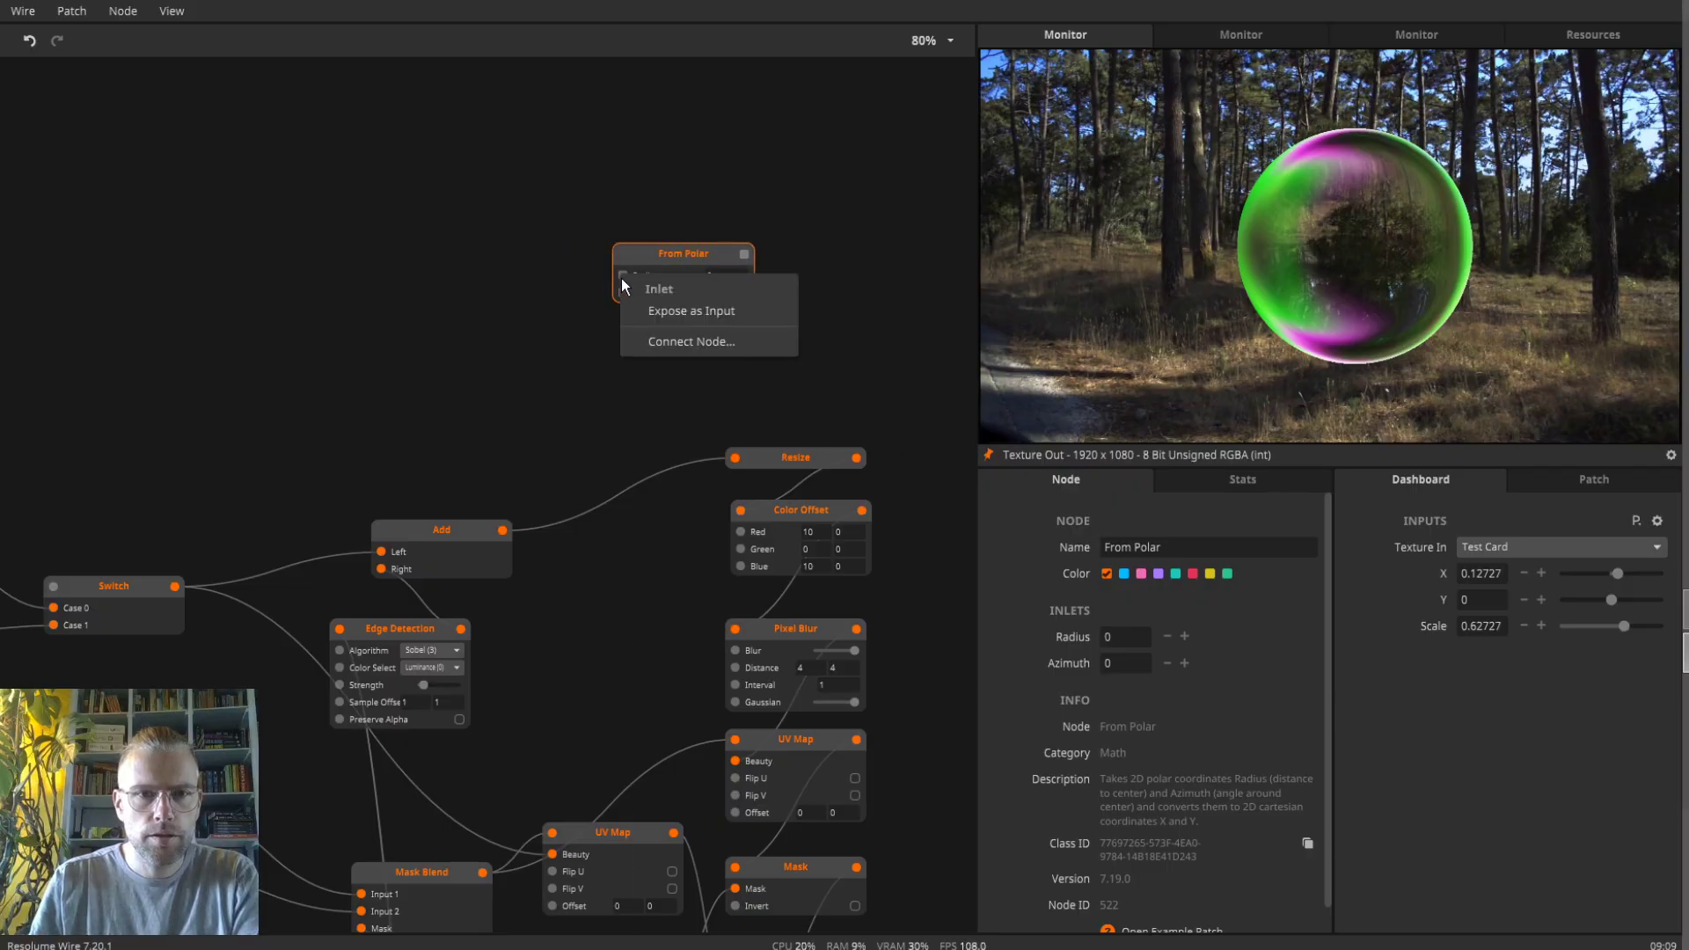
left_click(653, 314)
left_click(1206, 702)
left_click(1107, 727)
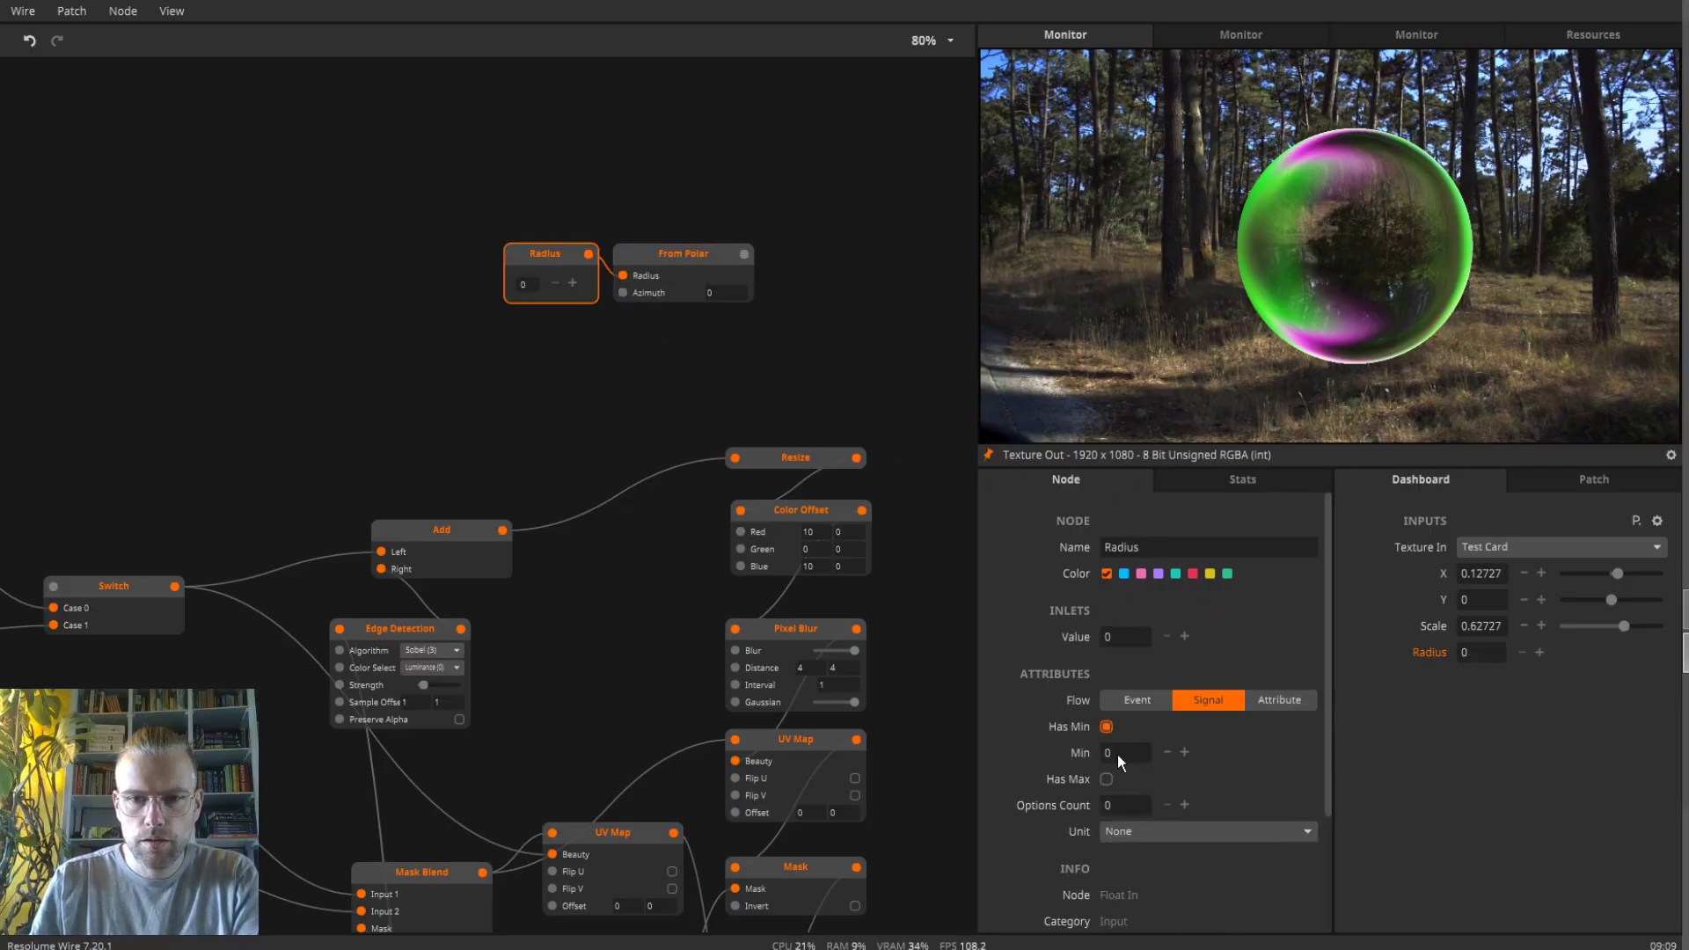
left_click(1107, 780)
left_click(1133, 752)
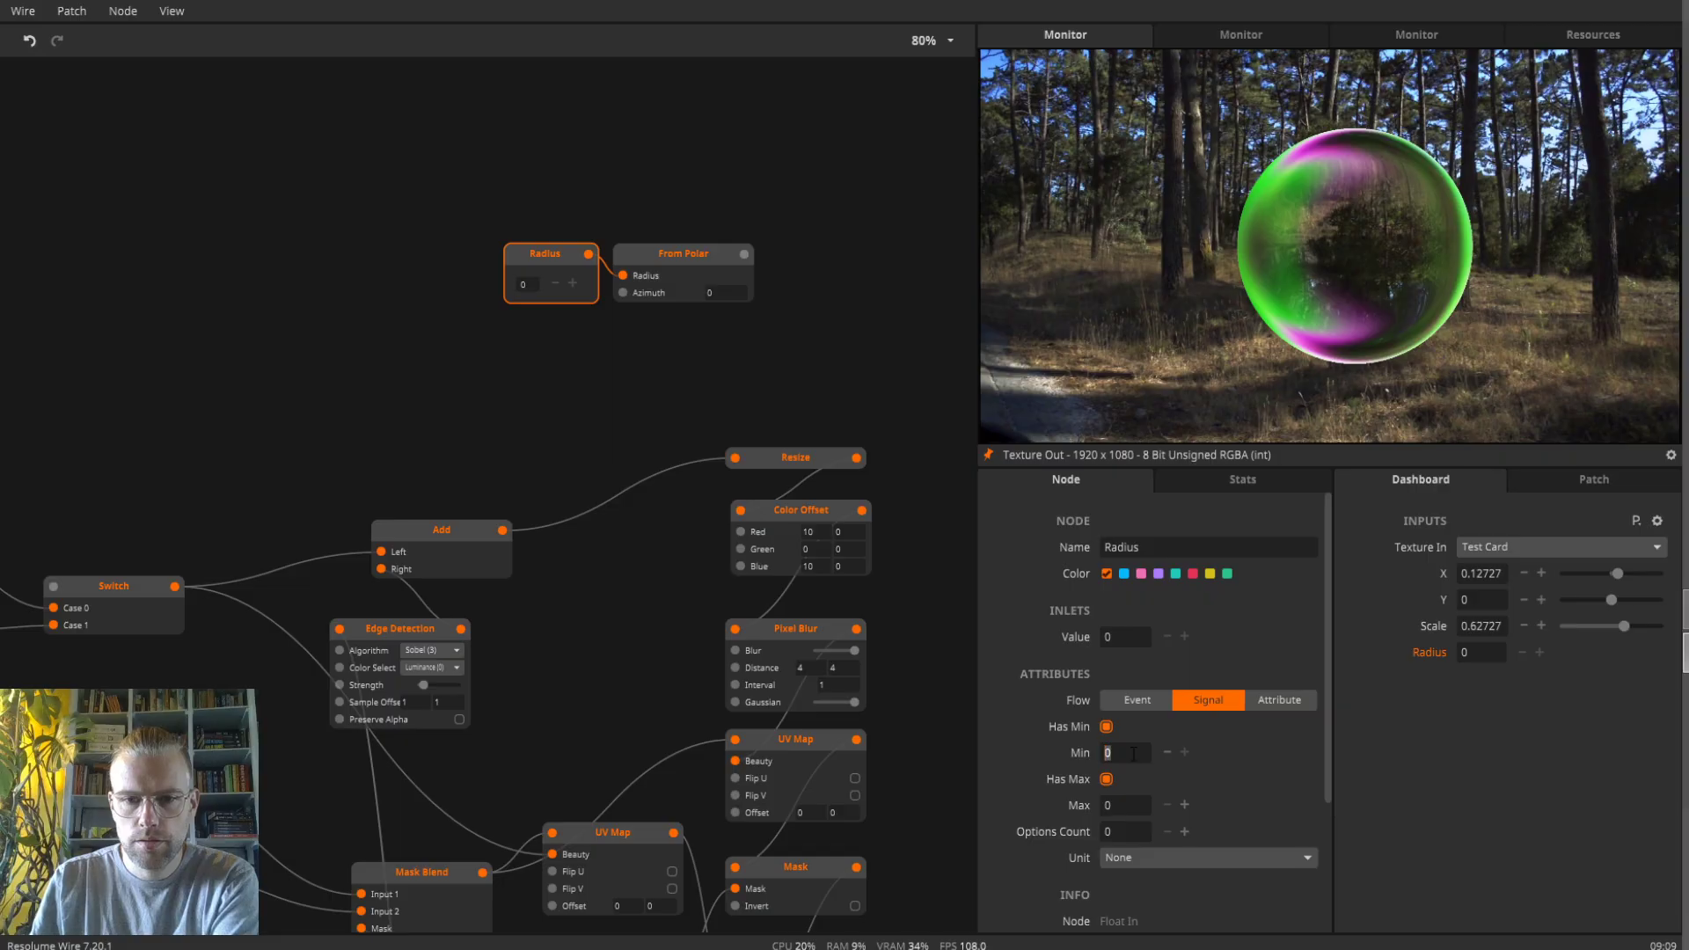
left_click(1120, 807)
type("1")
key("Return")
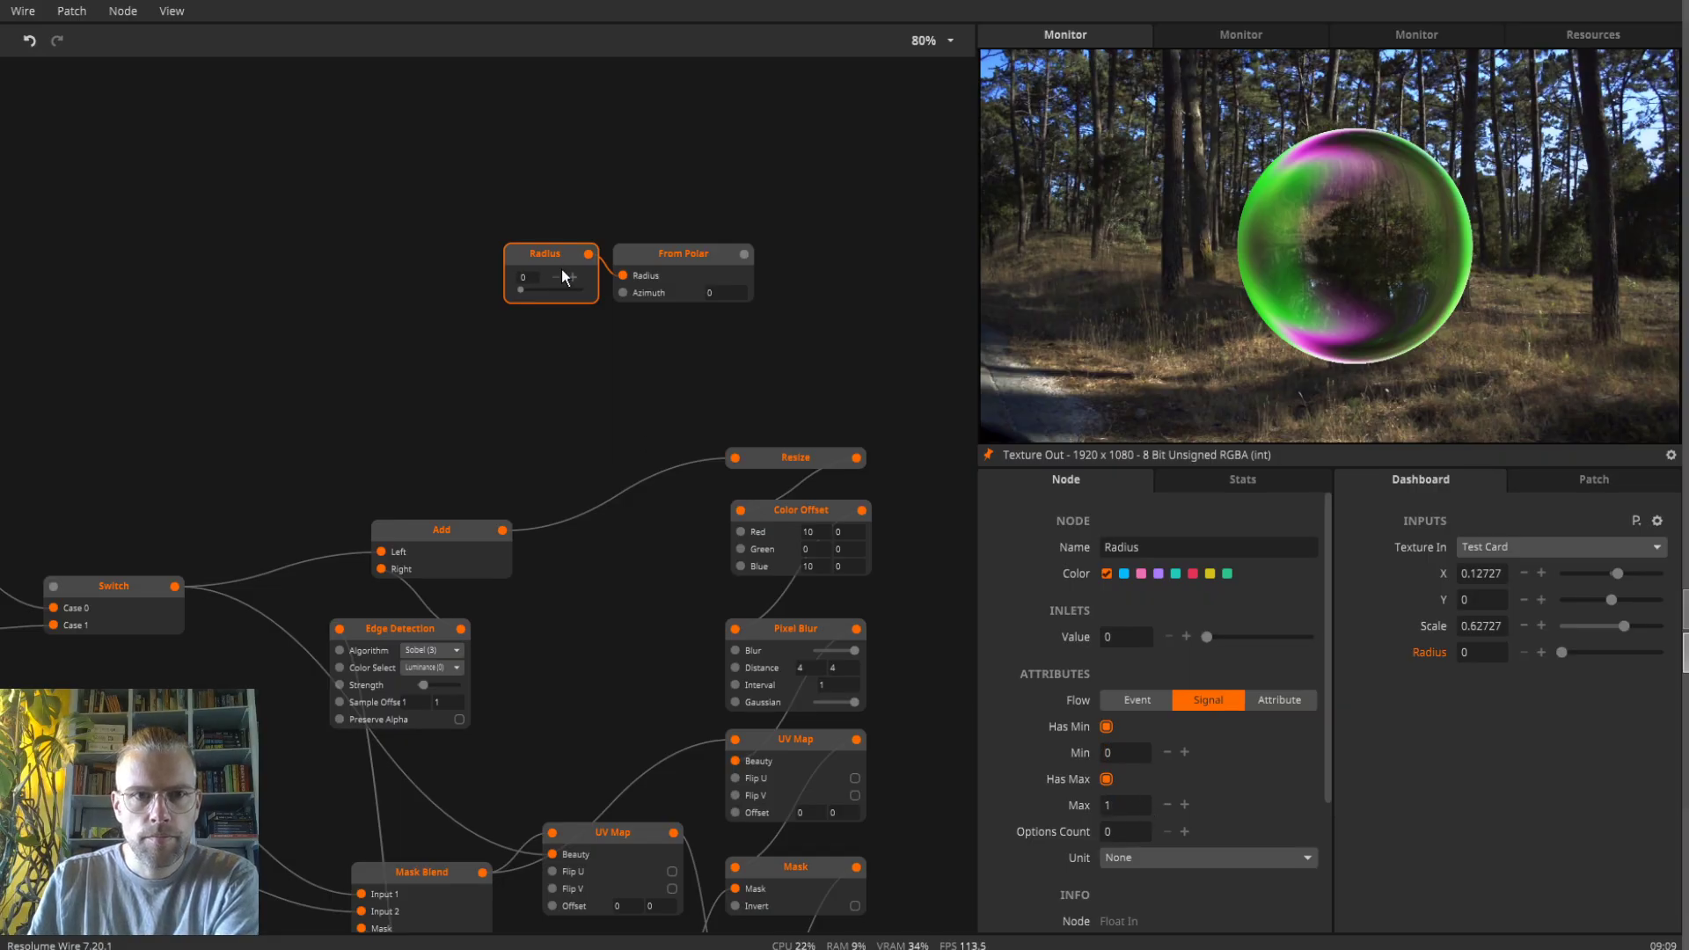
- Insert a Multiply node between the Radius input and From Polar, spacing Radius away and placing From Polar beneath Multiply
left_click_drag(561, 270, 364, 232)
double_click(477, 241)
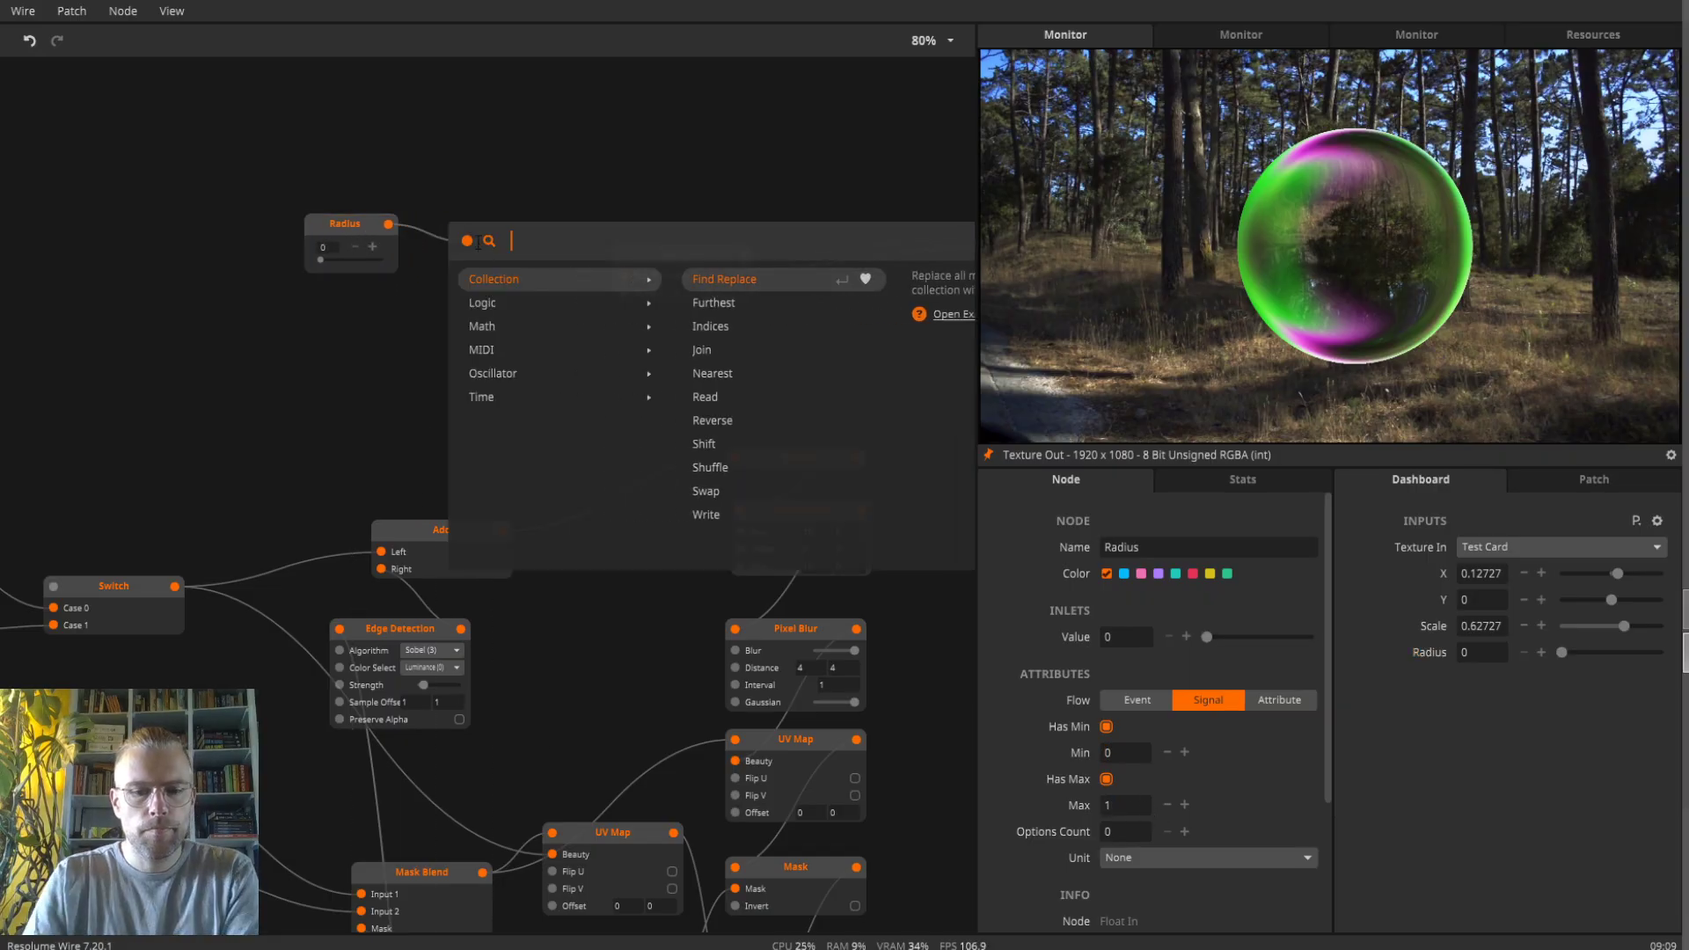
type("mult")
key("Return")
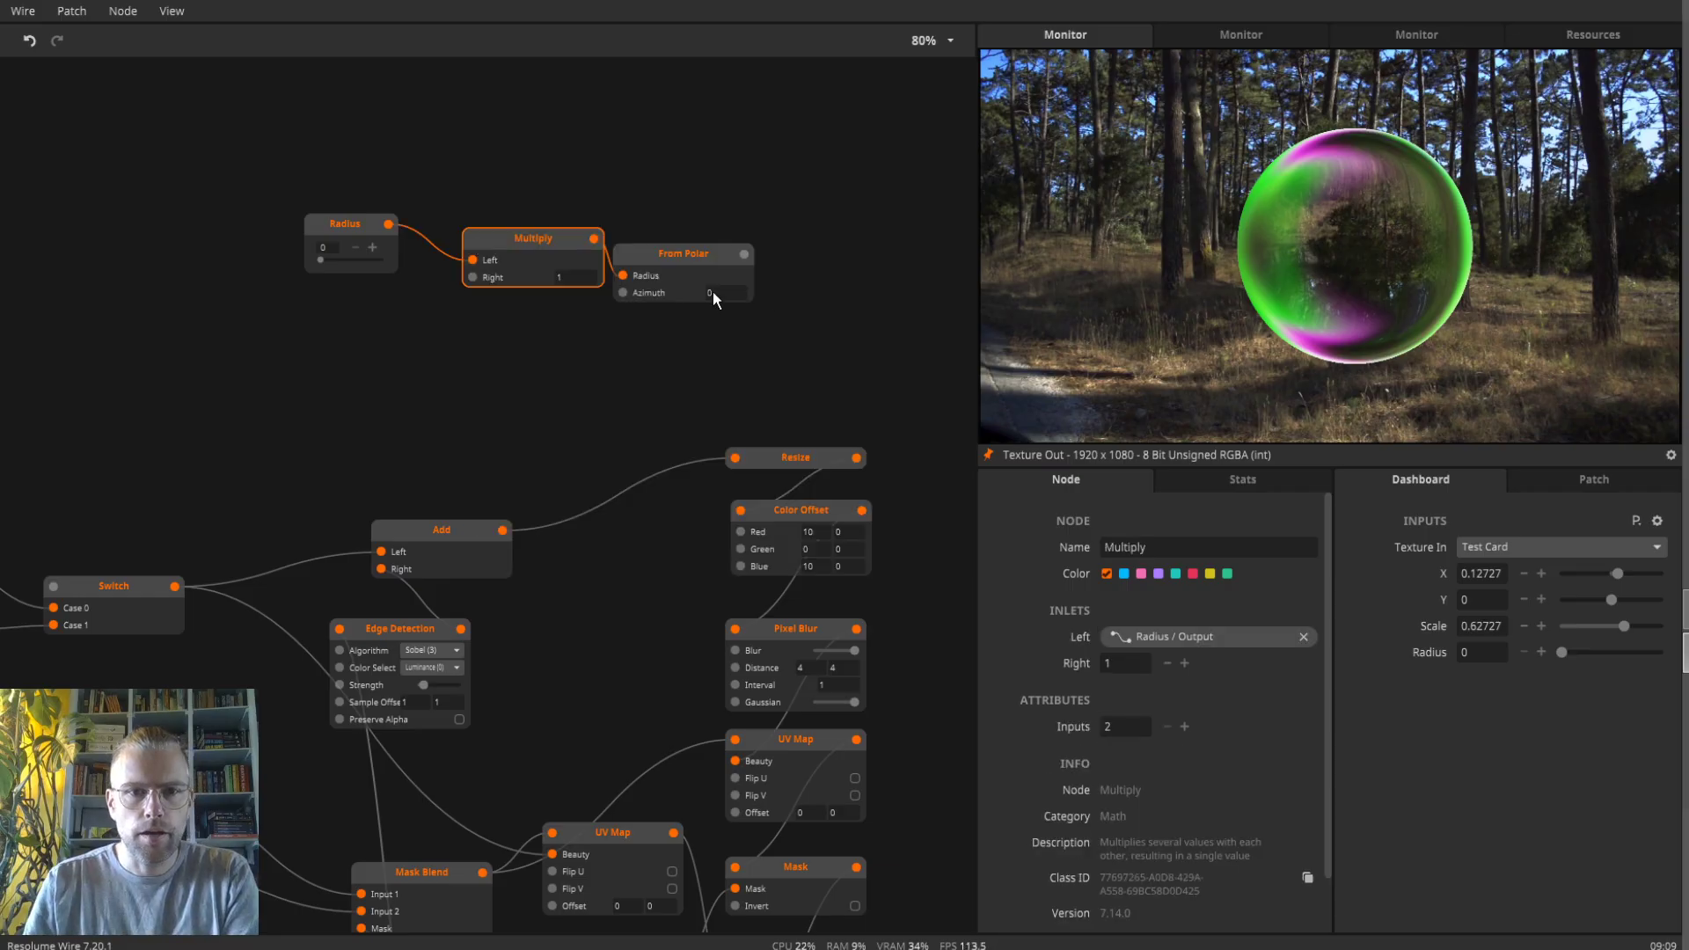
left_click_drag(685, 255, 538, 302)
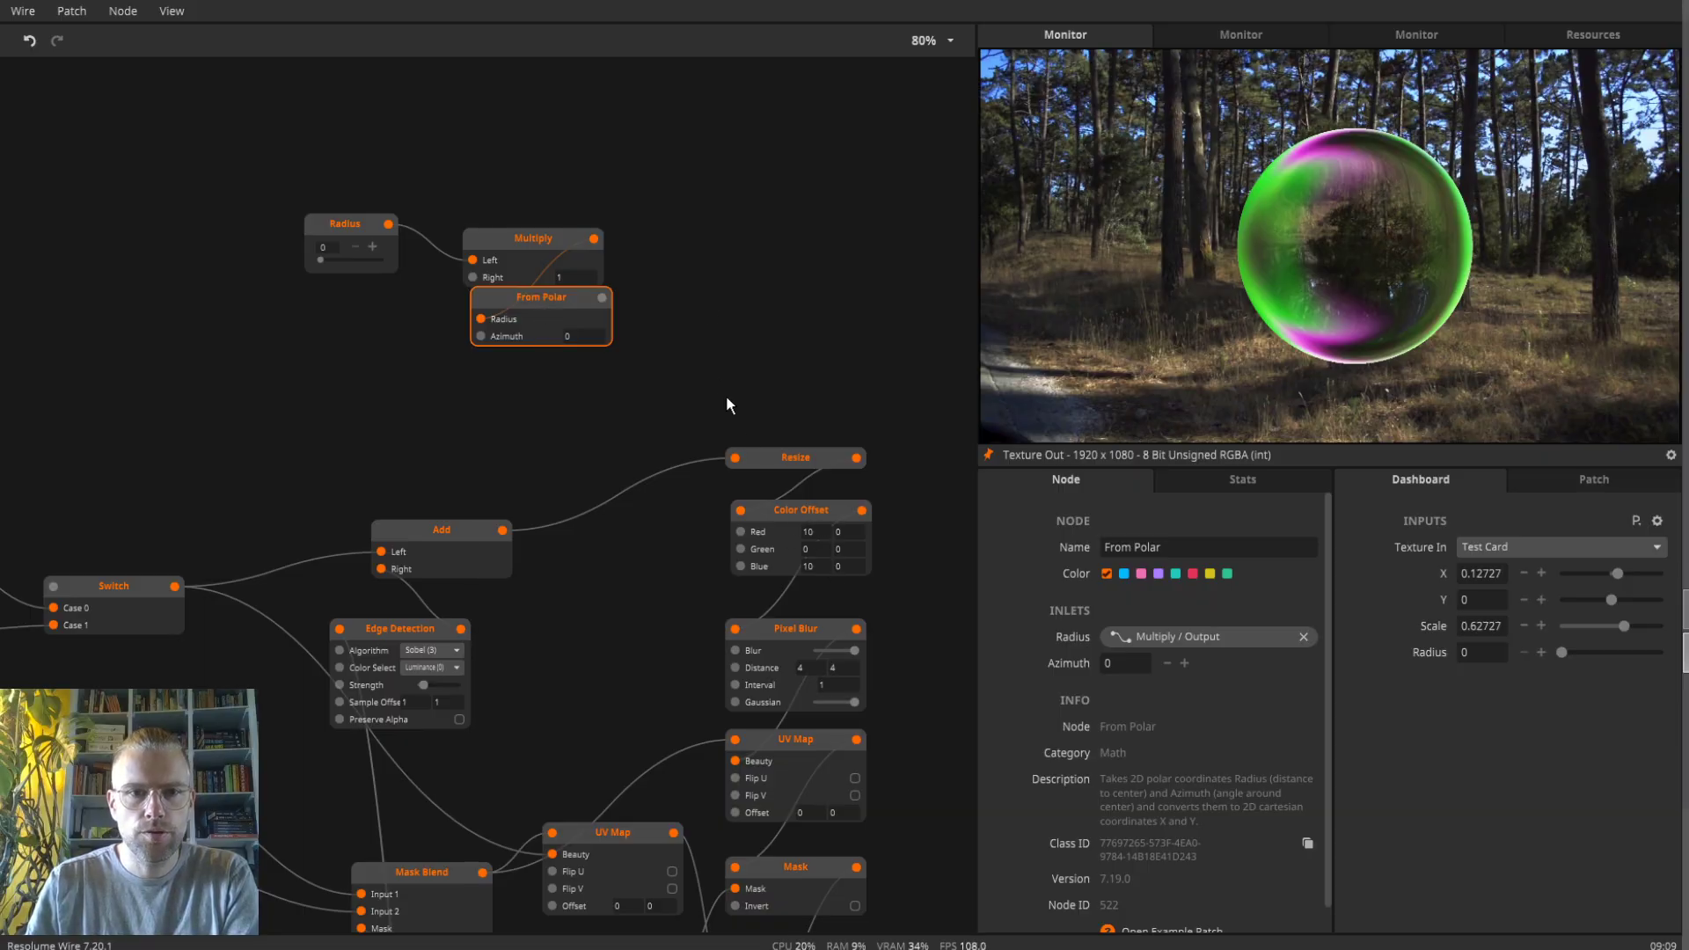
- Add a Linear node in the empty area above the Radius input
scroll(727, 405, "up", 3)
double_click(462, 230)
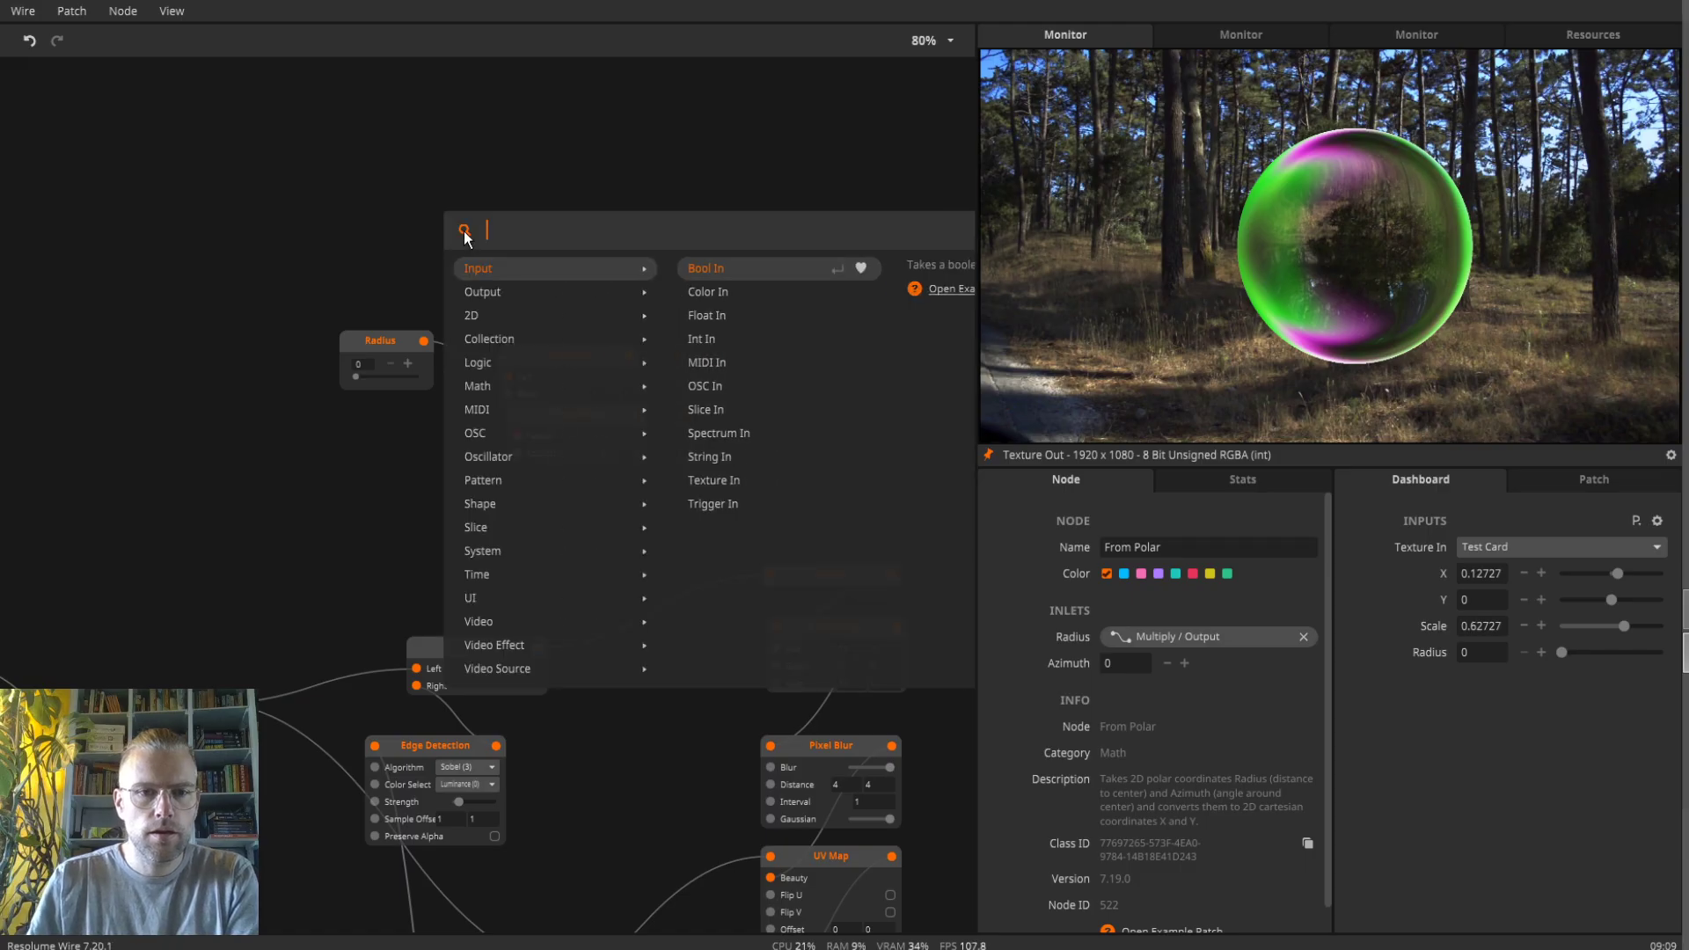
type("lin")
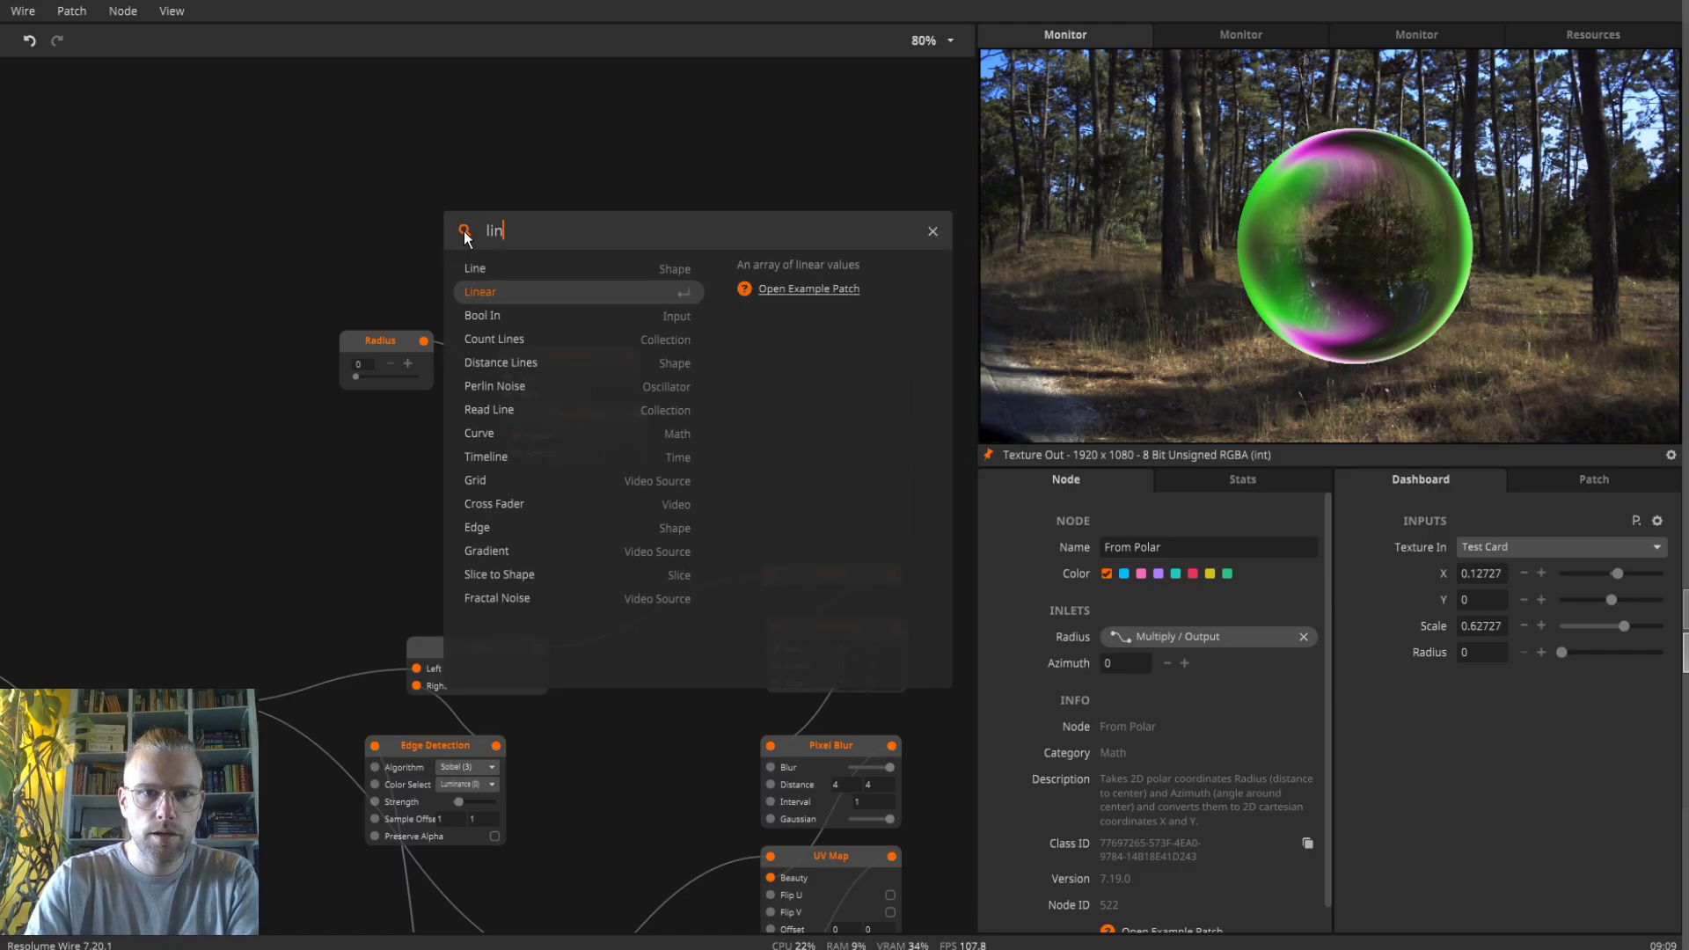
key("Return")
left_click_drag(484, 232, 350, 155)
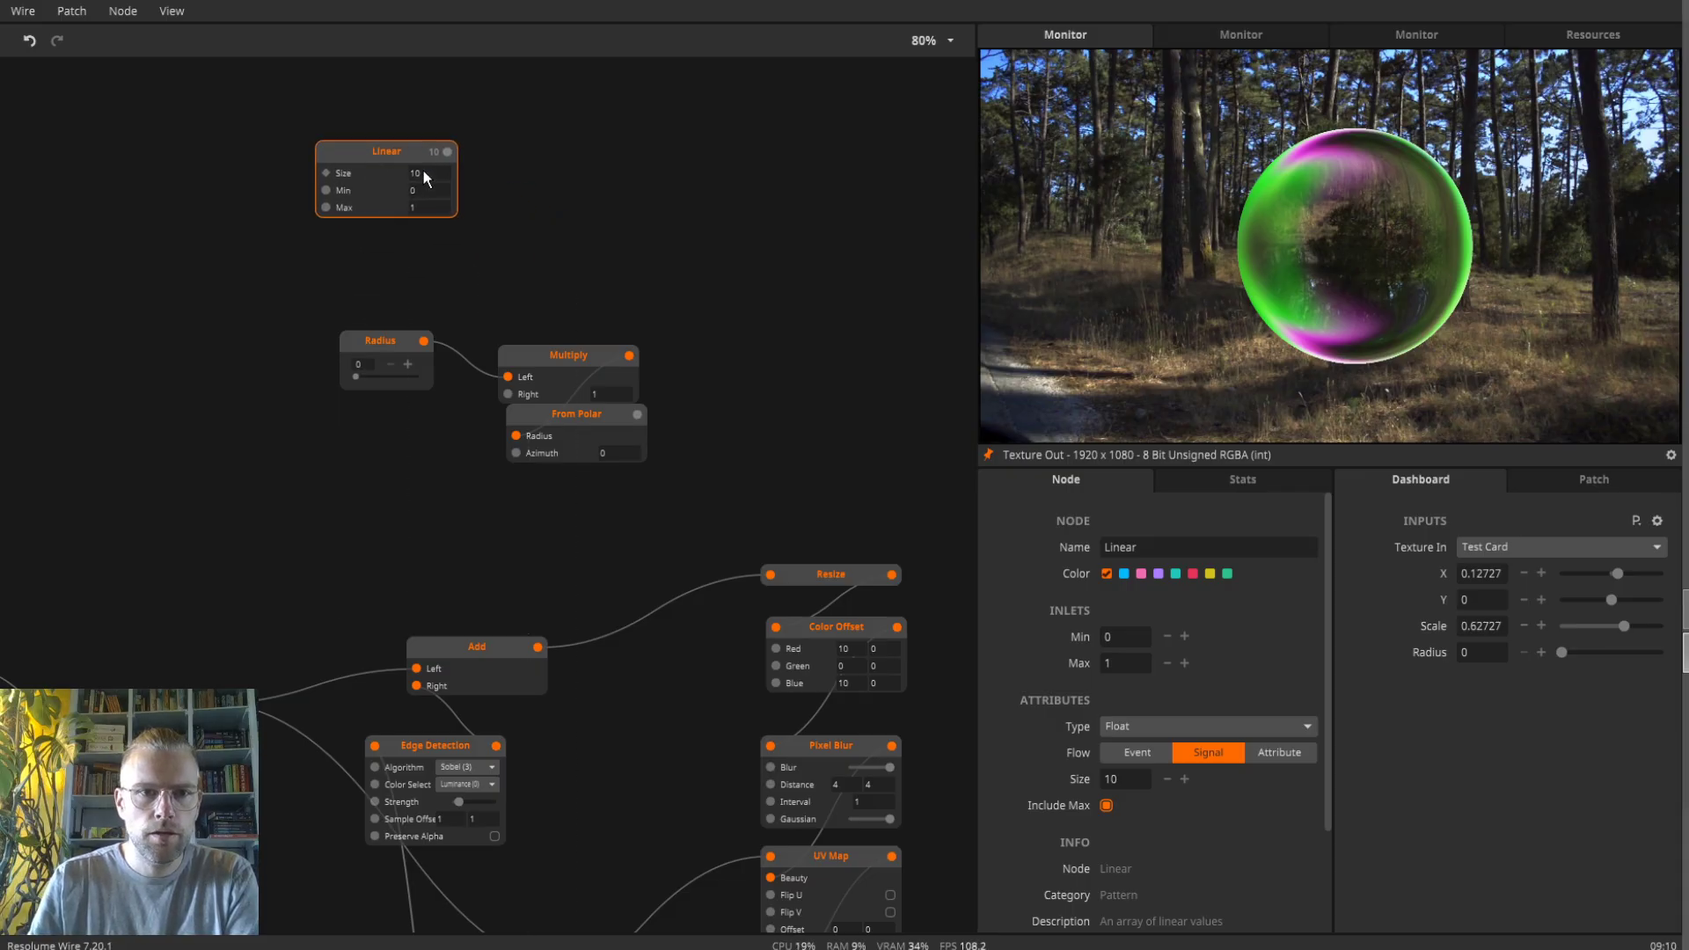
- Set the Linear node's Size to 3 and turn off Include Max
type("1")
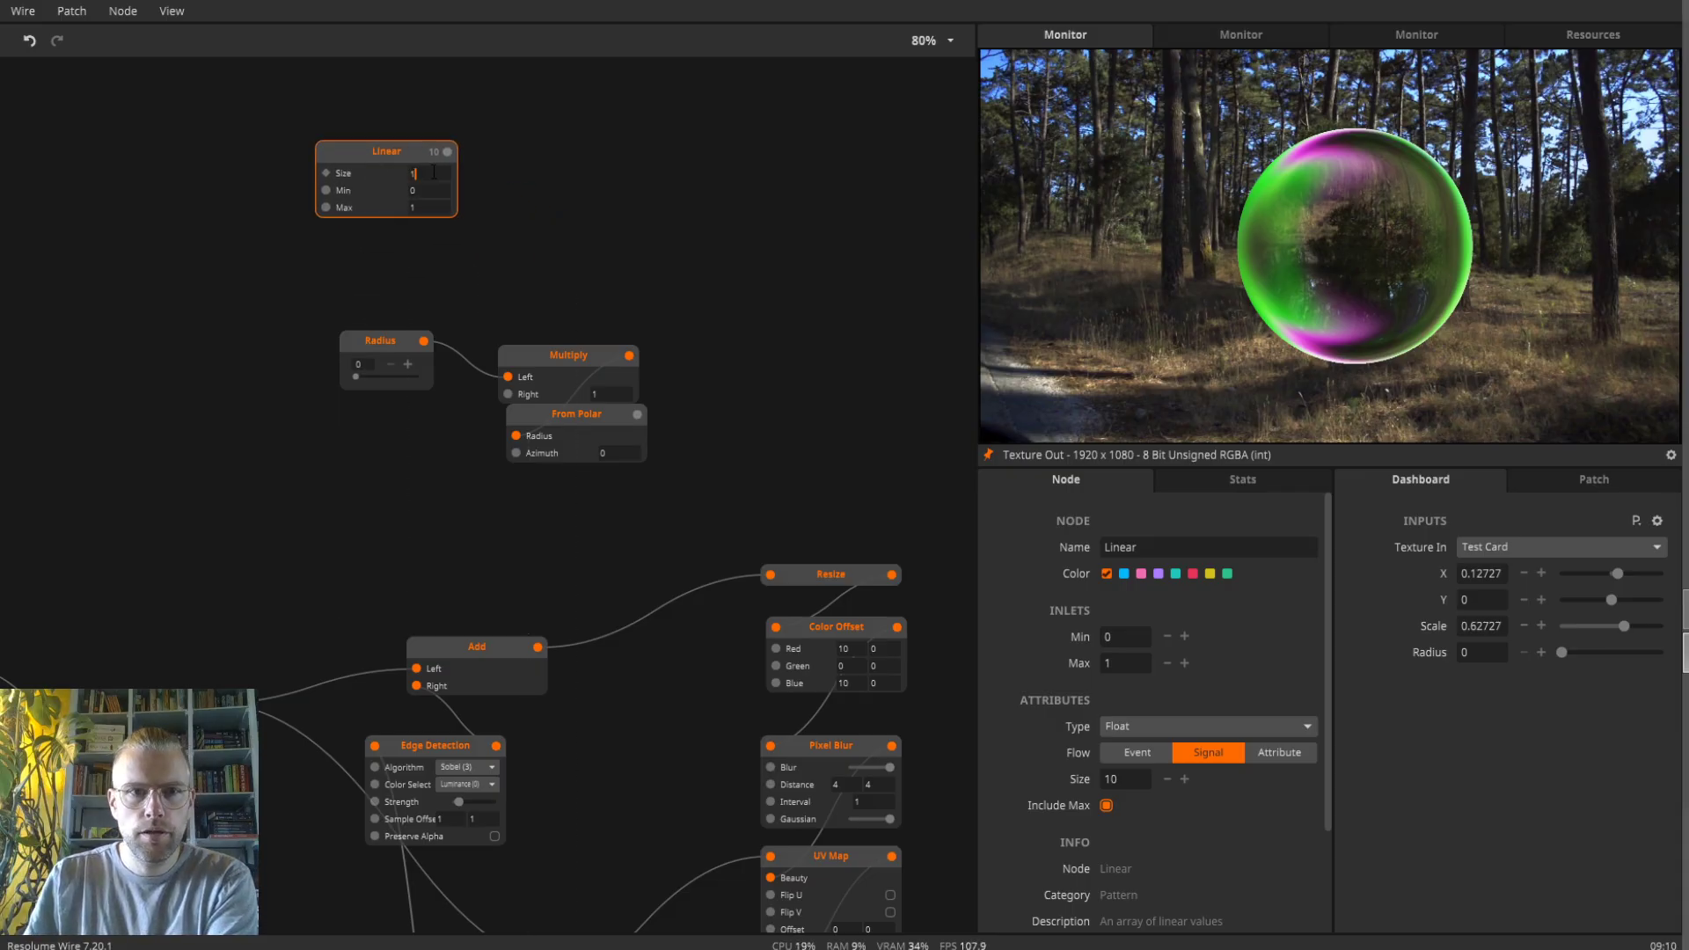
key("BackSpace")
type("3")
left_click(569, 190)
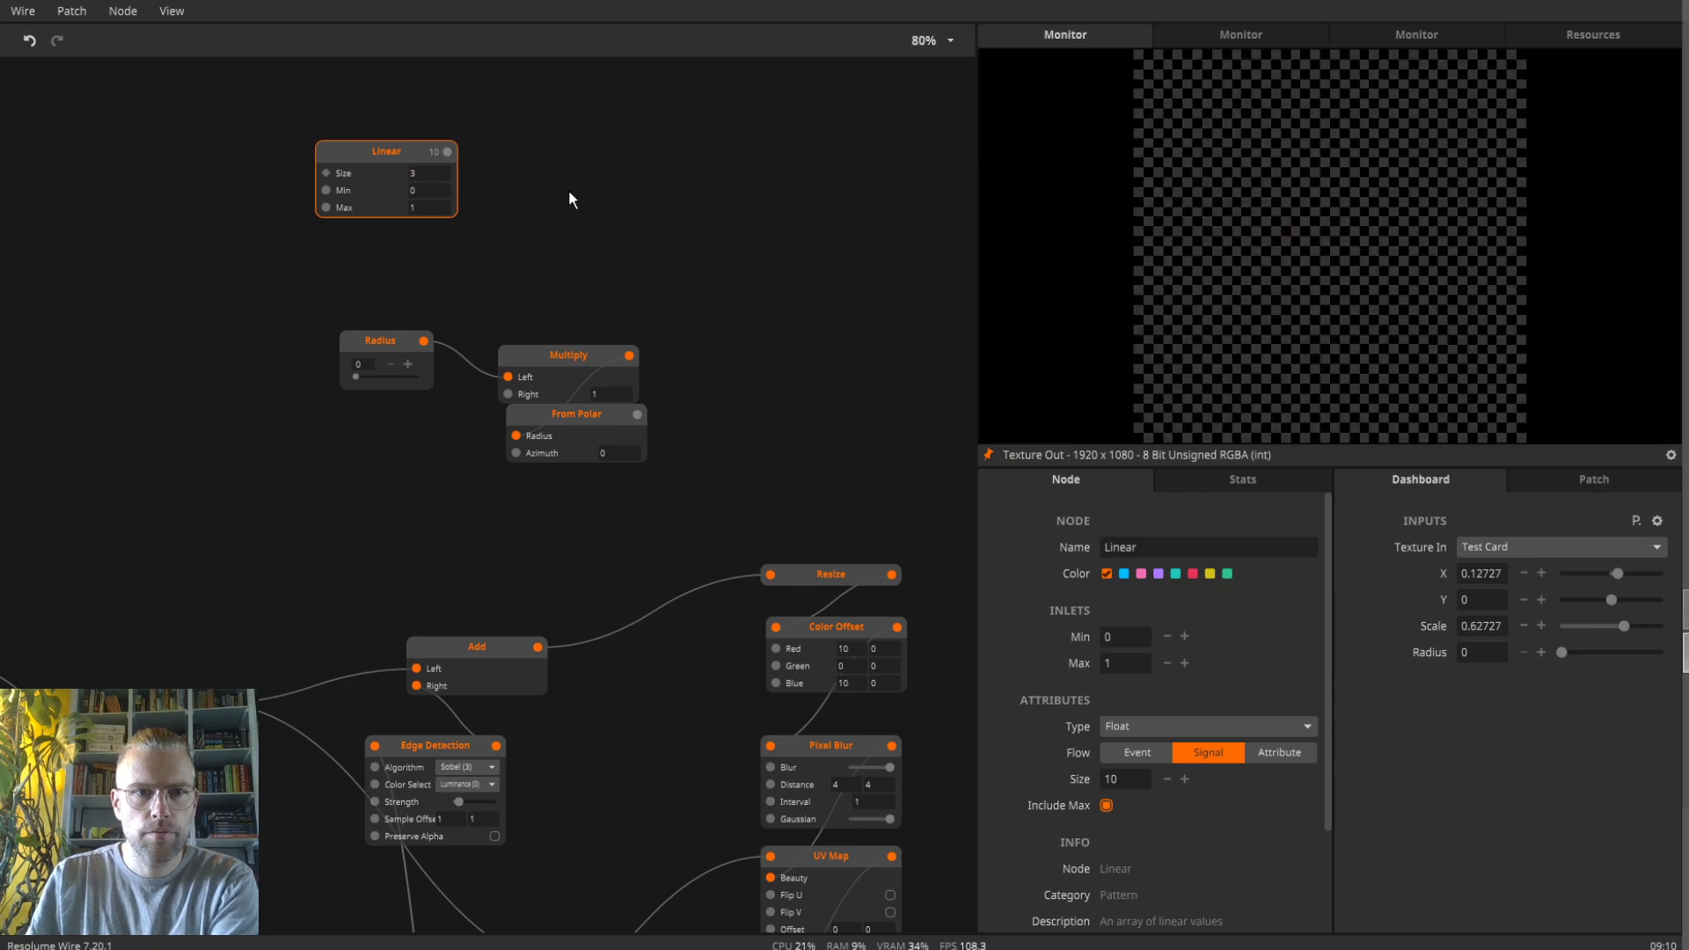
left_click(398, 160)
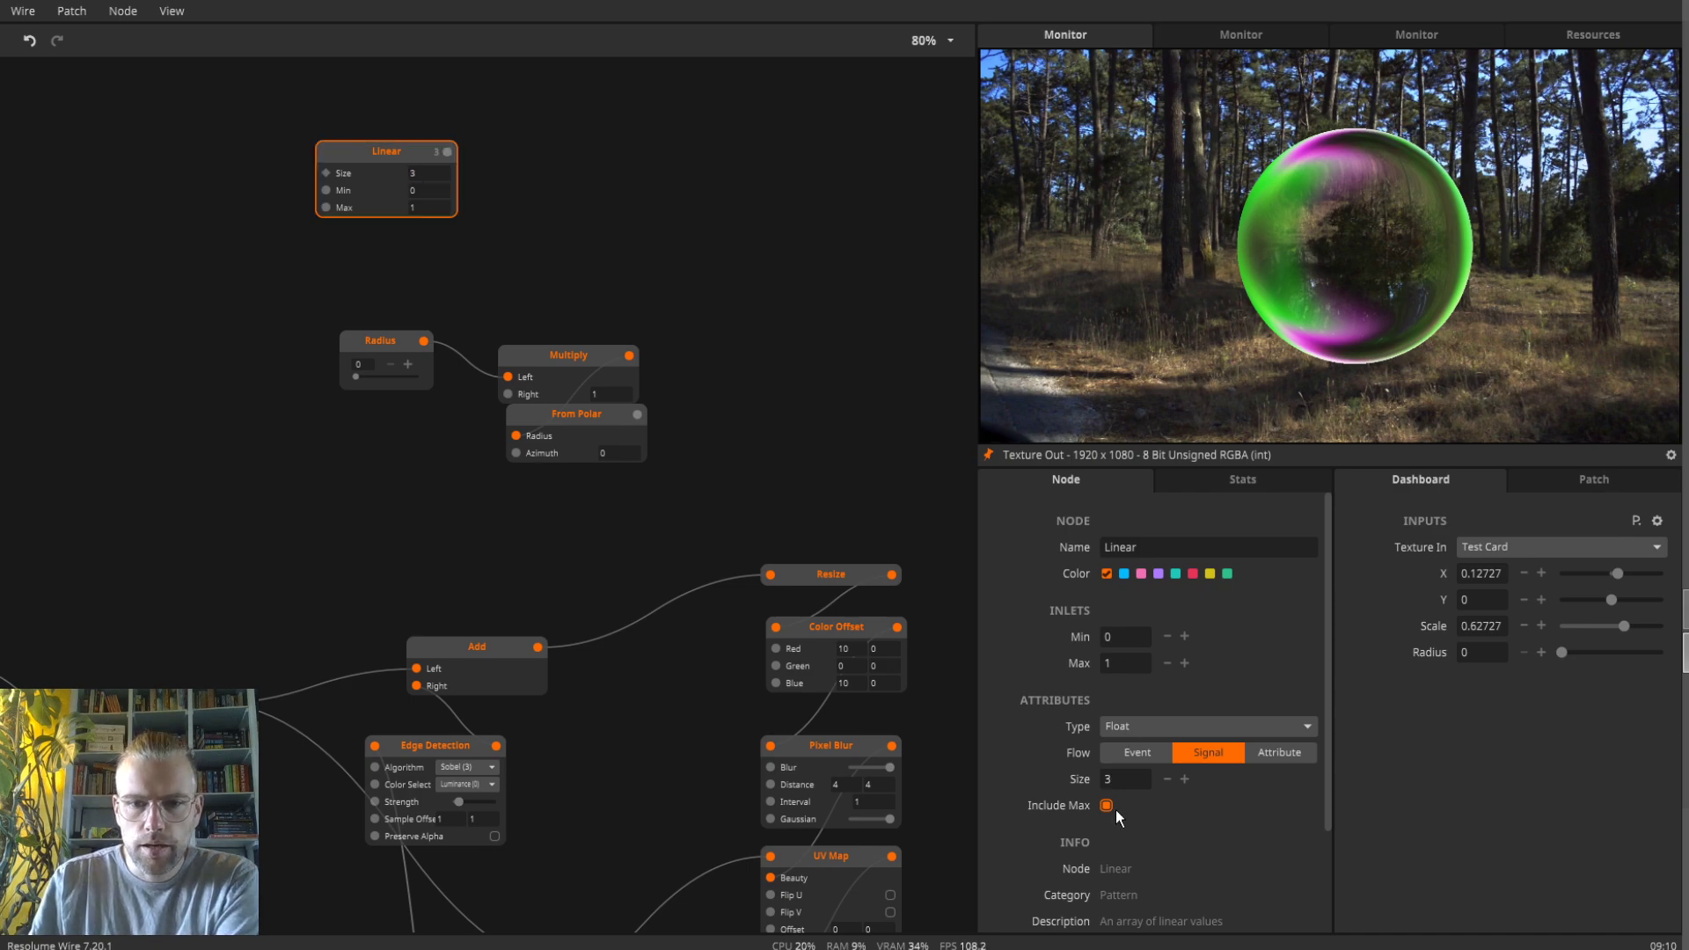
- Connect Linear's output to From Polar's Azimuth inlet and align From Polar directly beneath Multiply
mouse_move(447, 154)
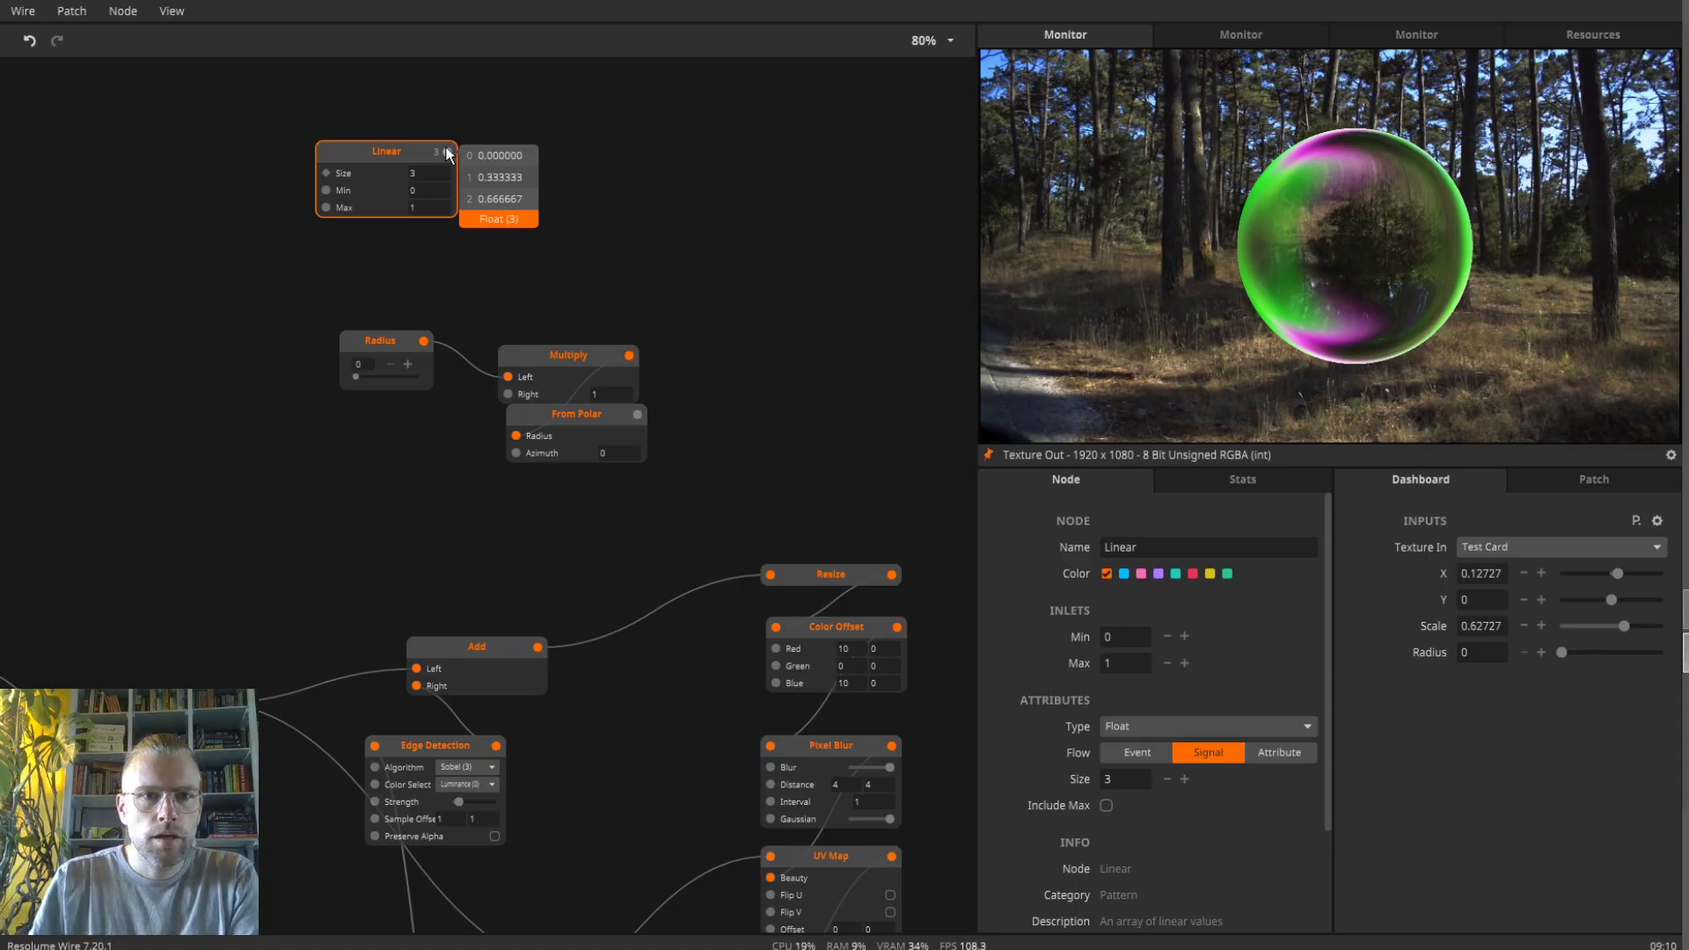
left_click_drag(447, 154, 515, 457)
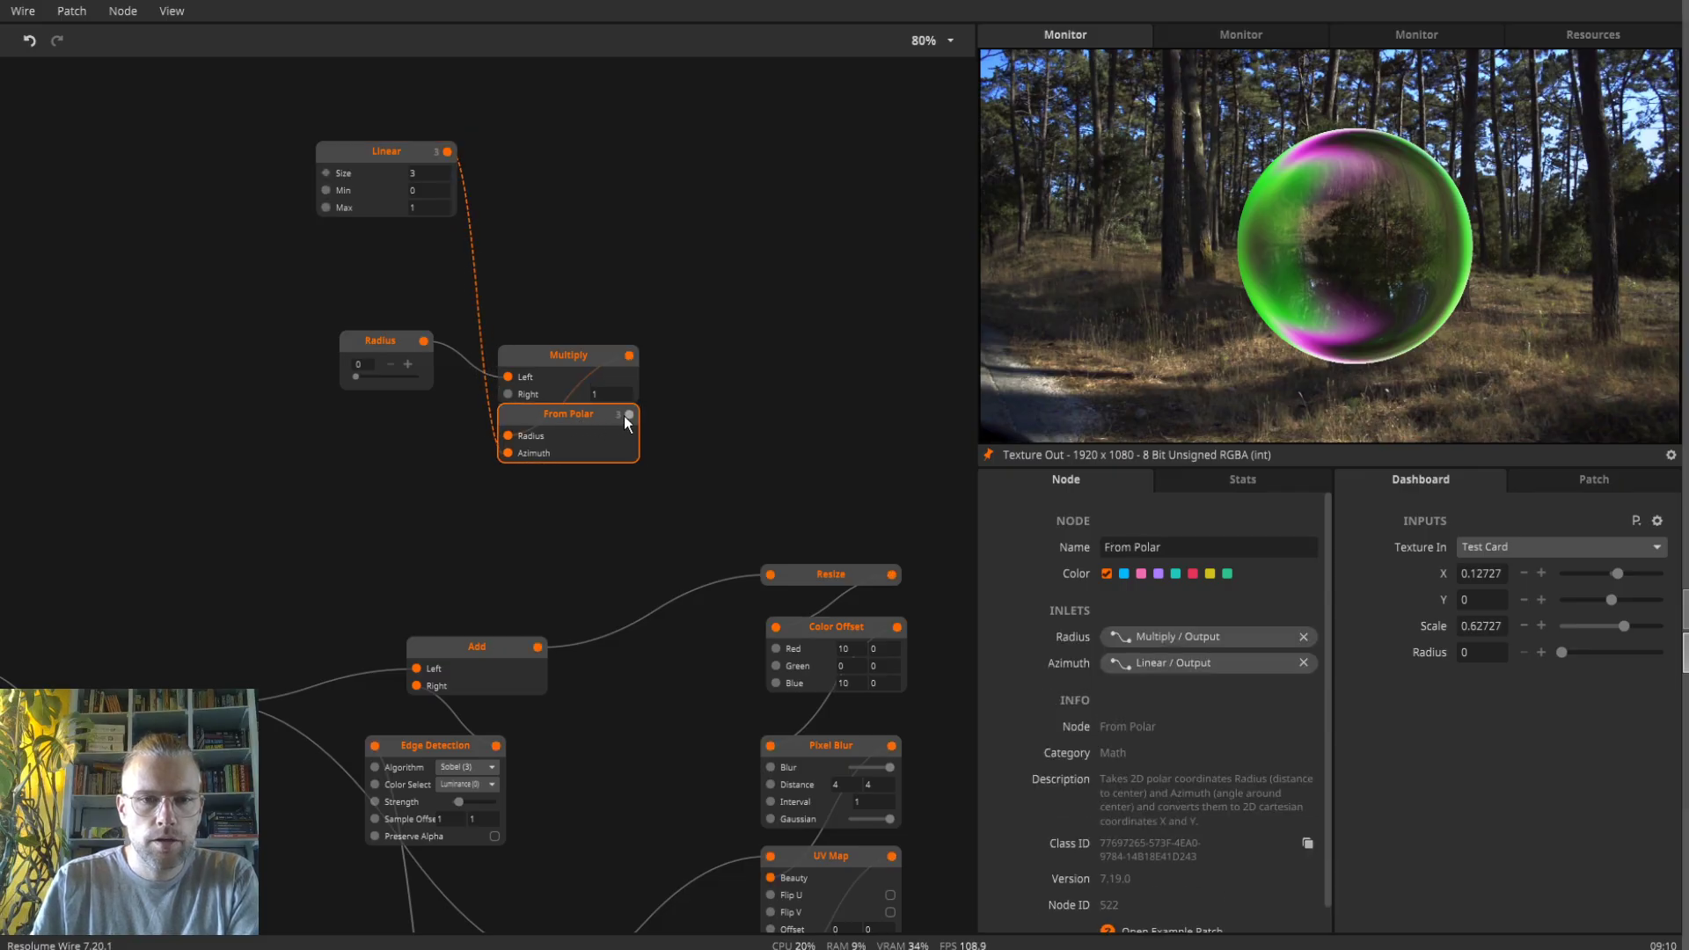
mouse_move(630, 415)
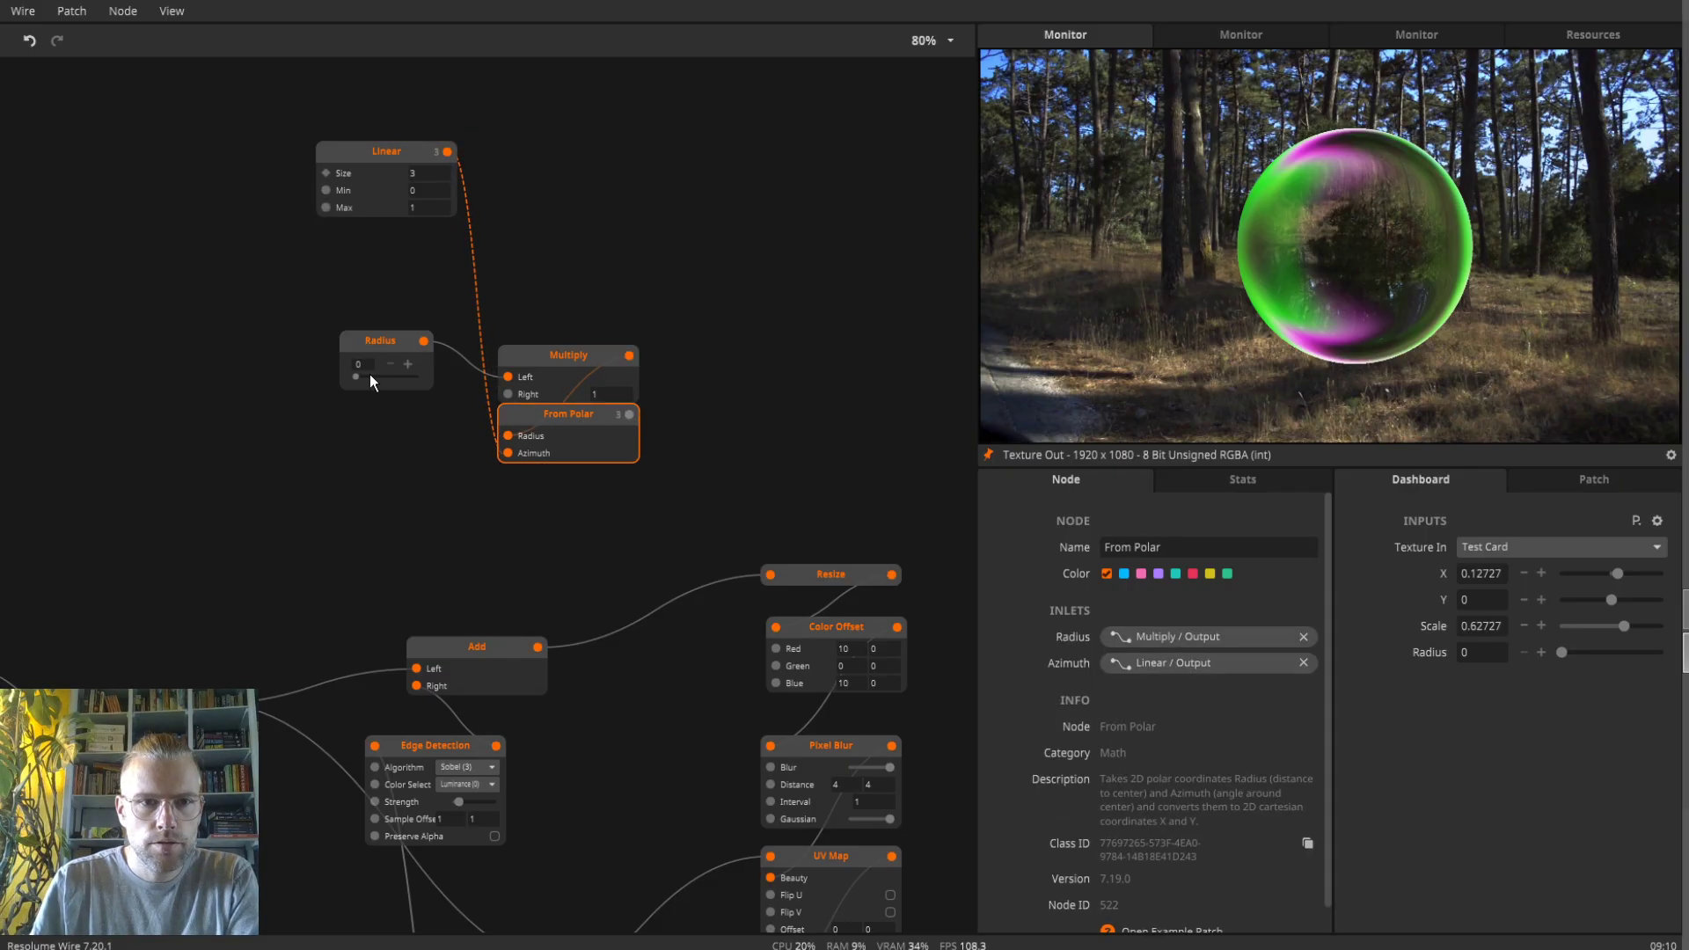
- Raise the Radius input to 1 and set Multiply's Right value to 5
left_click_drag(370, 376, 430, 381)
left_click(620, 400)
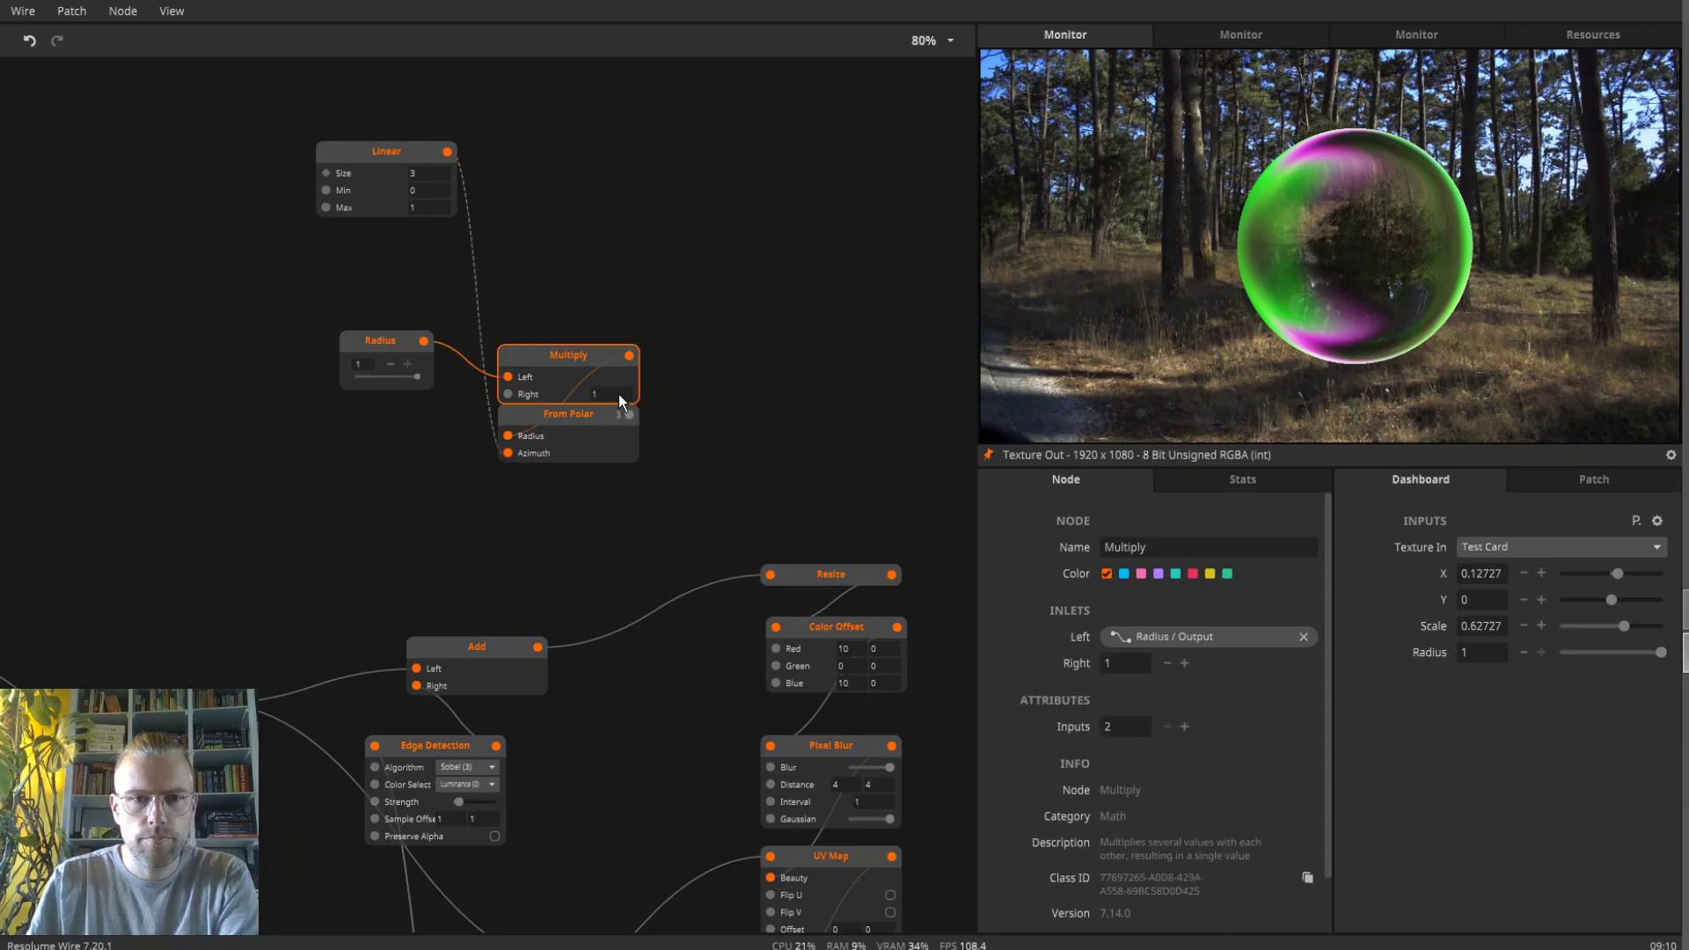
mouse_move(630, 419)
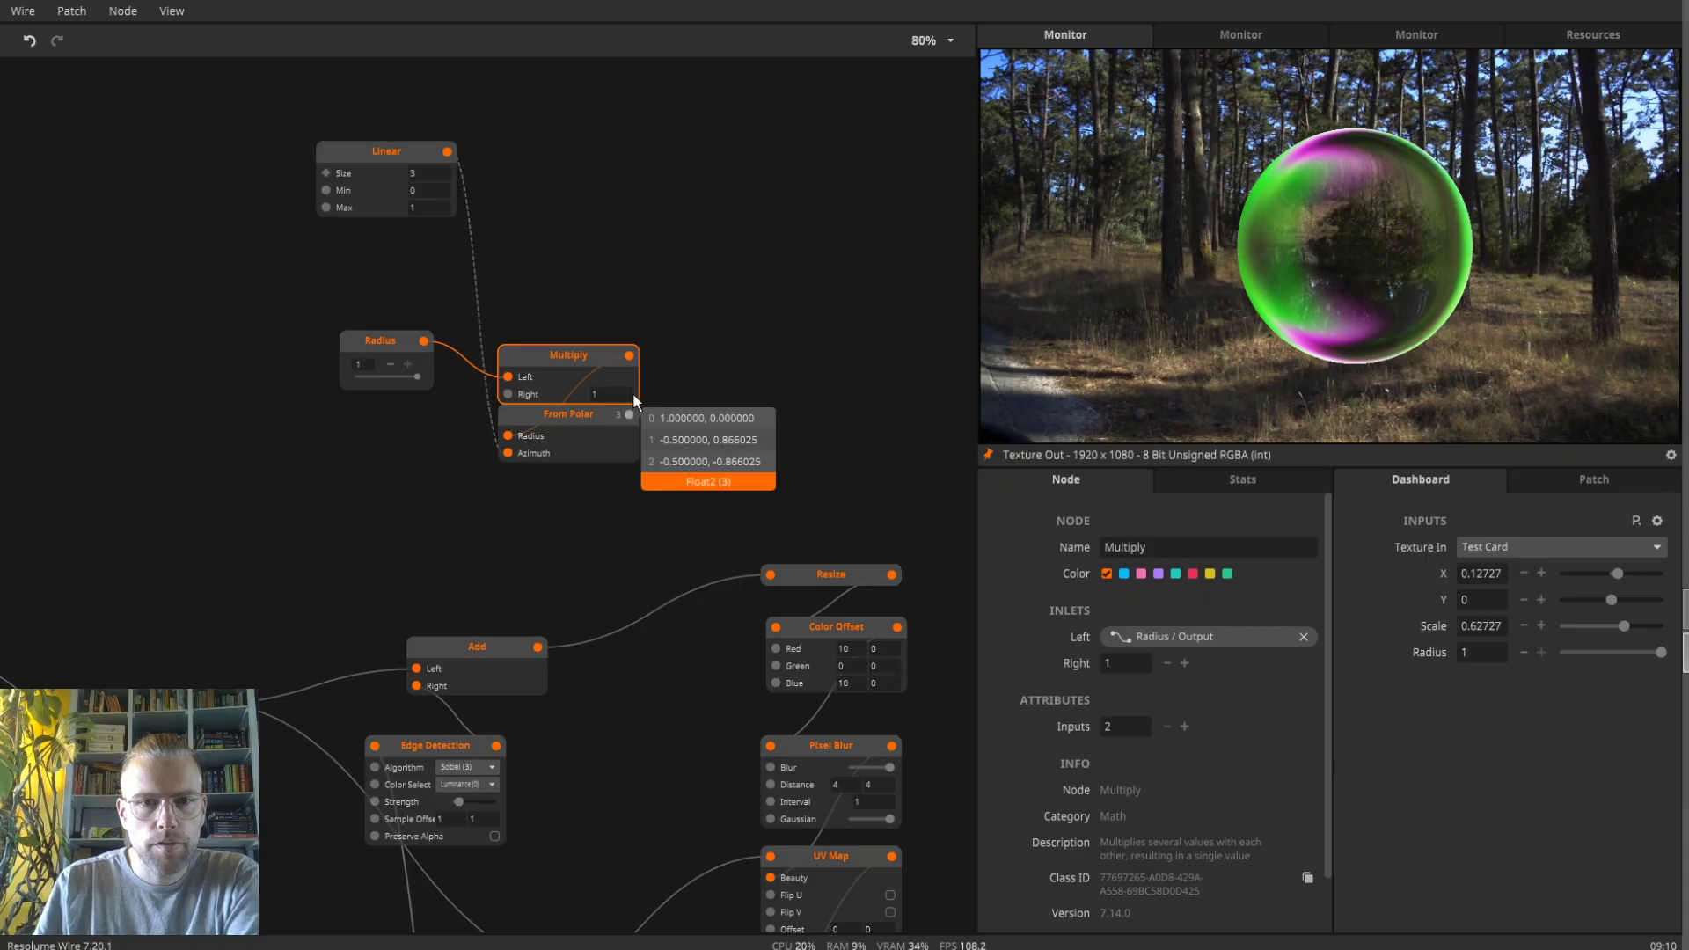
left_click(598, 393)
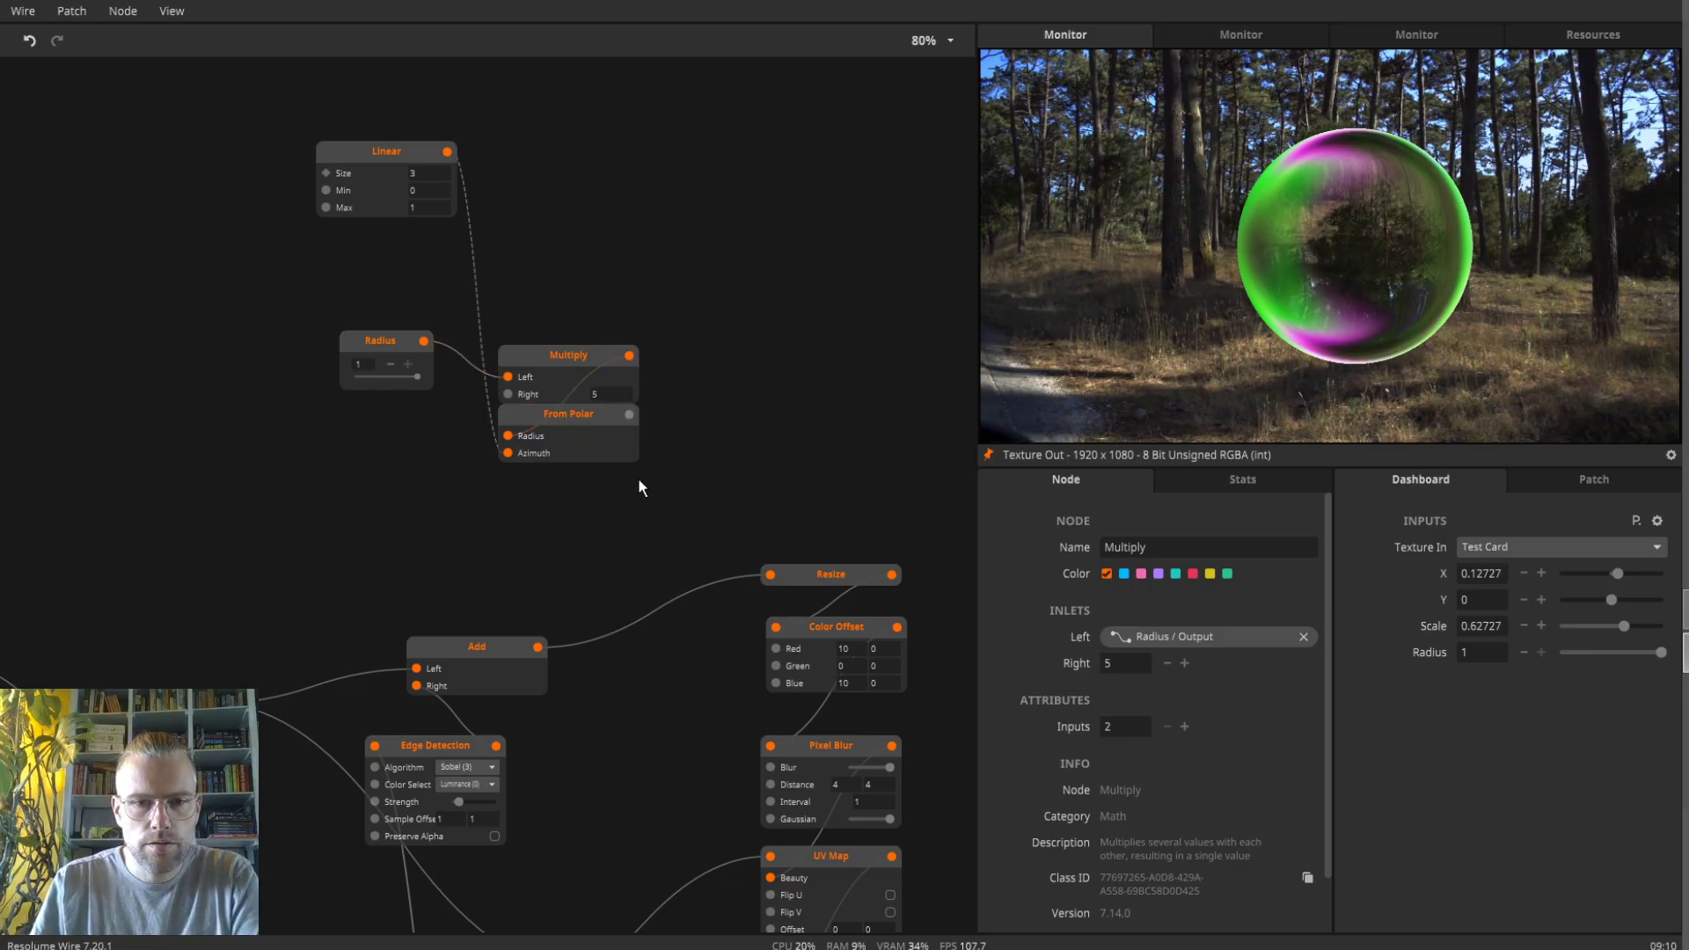
- Add a Split node fed by From Polar's output
left_click_drag(637, 477, 623, 364)
mouse_move(615, 305)
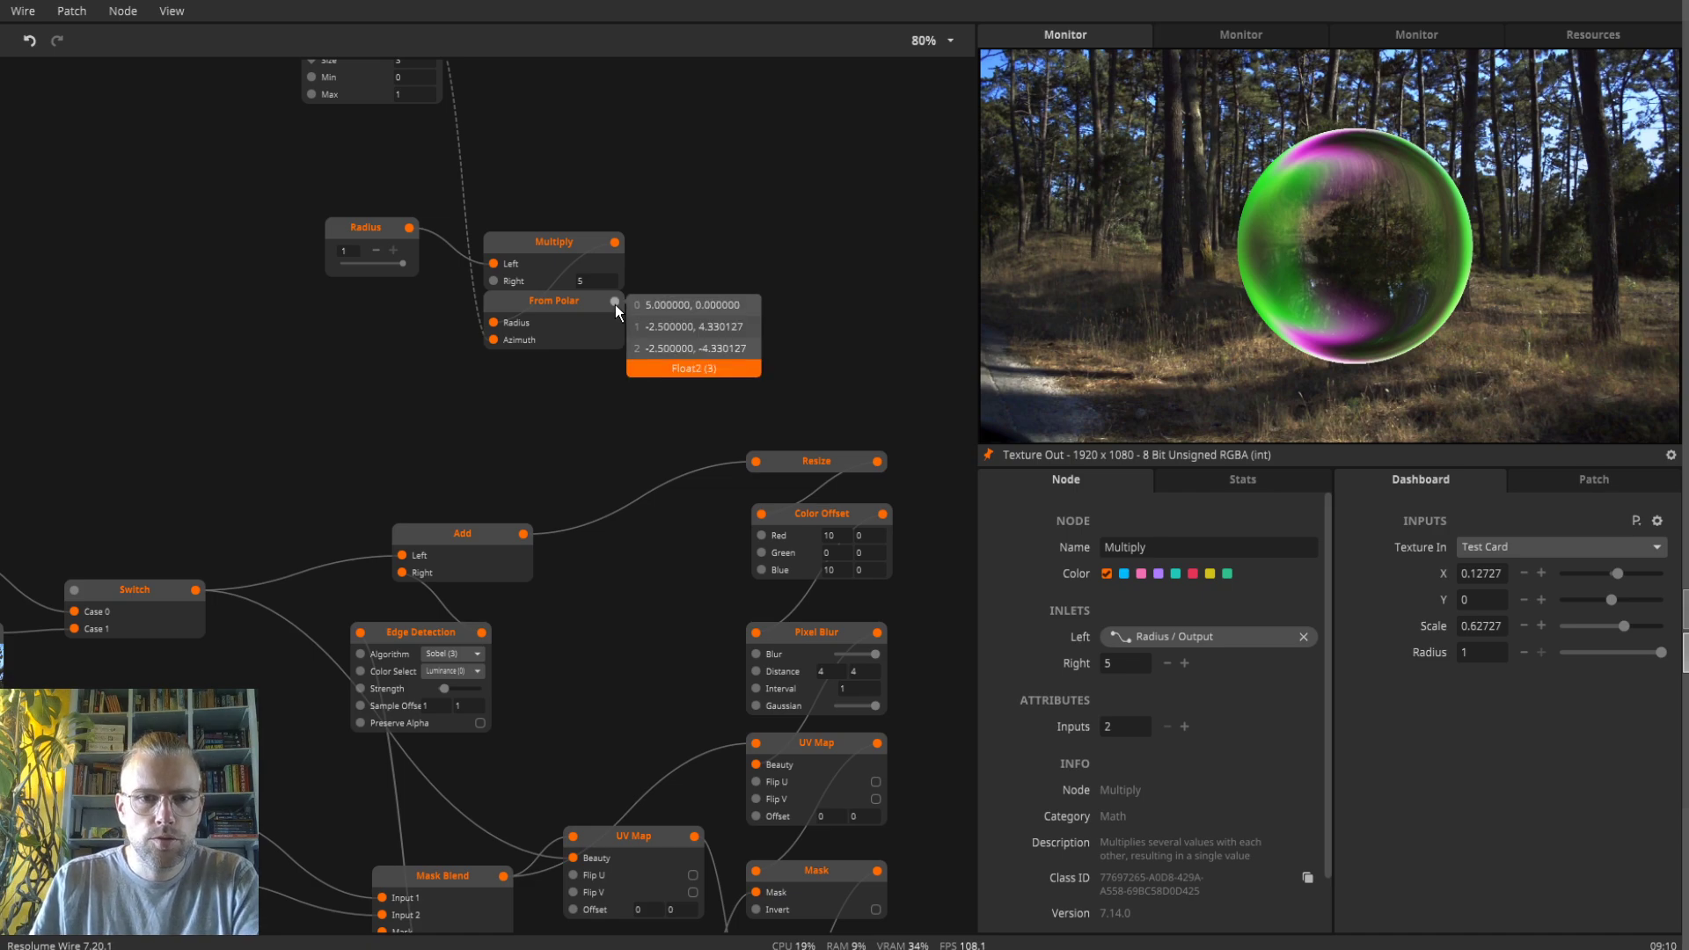
left_click_drag(615, 304, 693, 315)
type("spl")
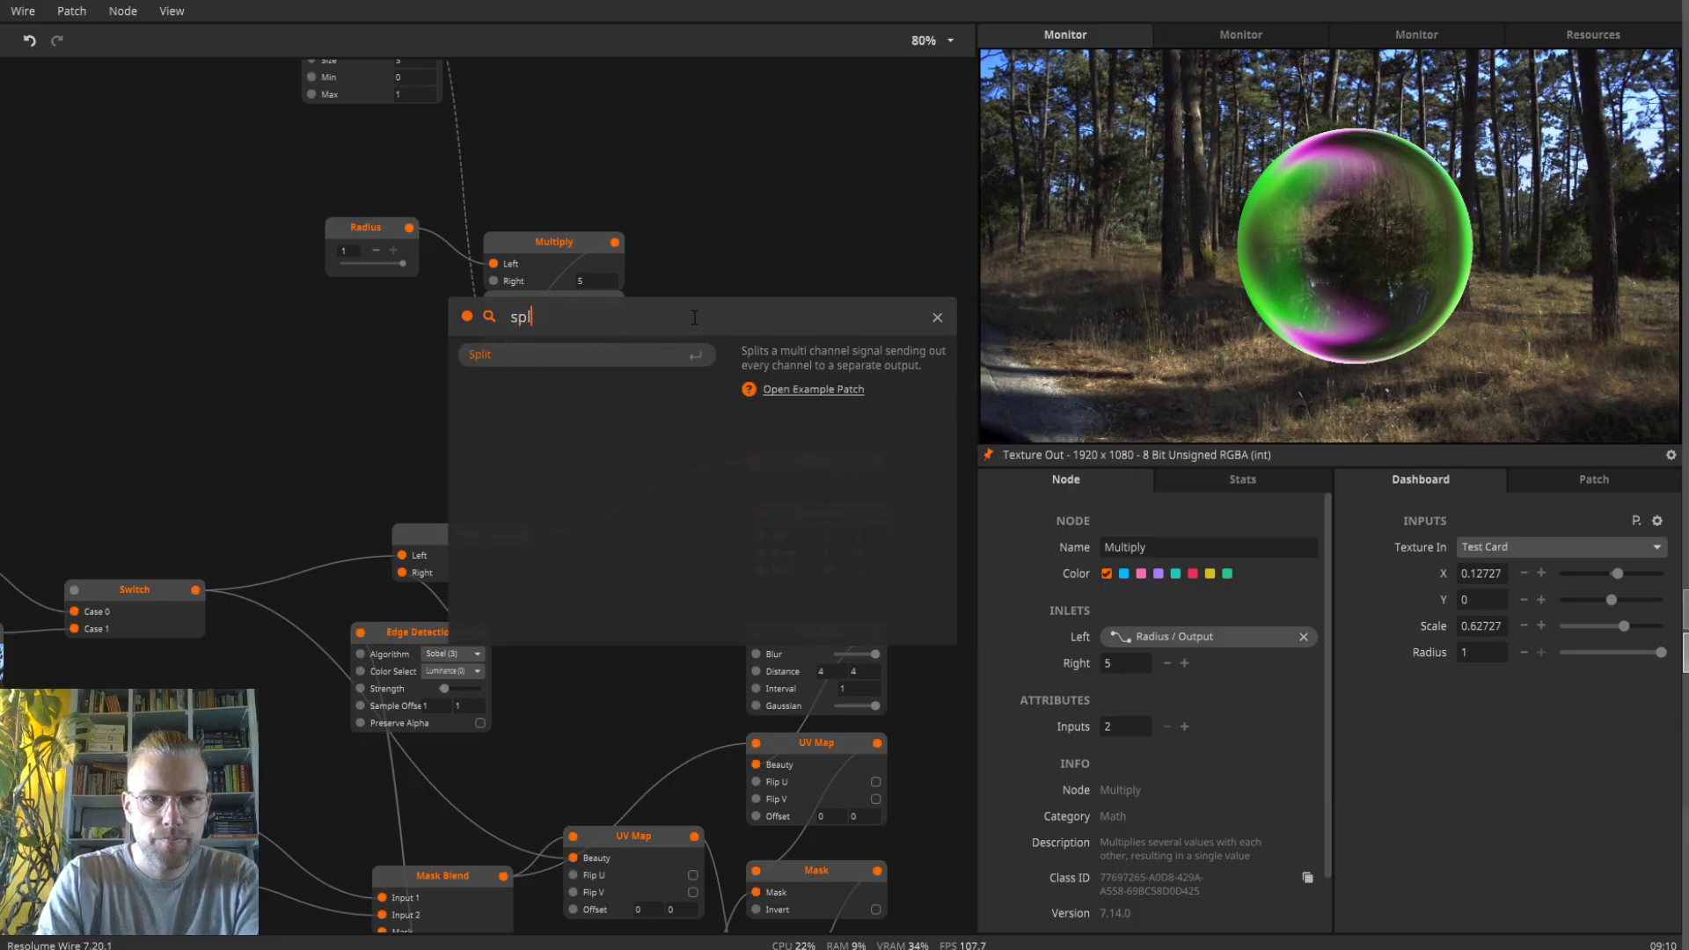
key("Return")
- Place Split beneath From Polar and connect its channels 0, 1 and 2 to Color Offset's Red, Green and Blue inlets
left_click_drag(742, 312, 762, 536)
mouse_move(619, 405)
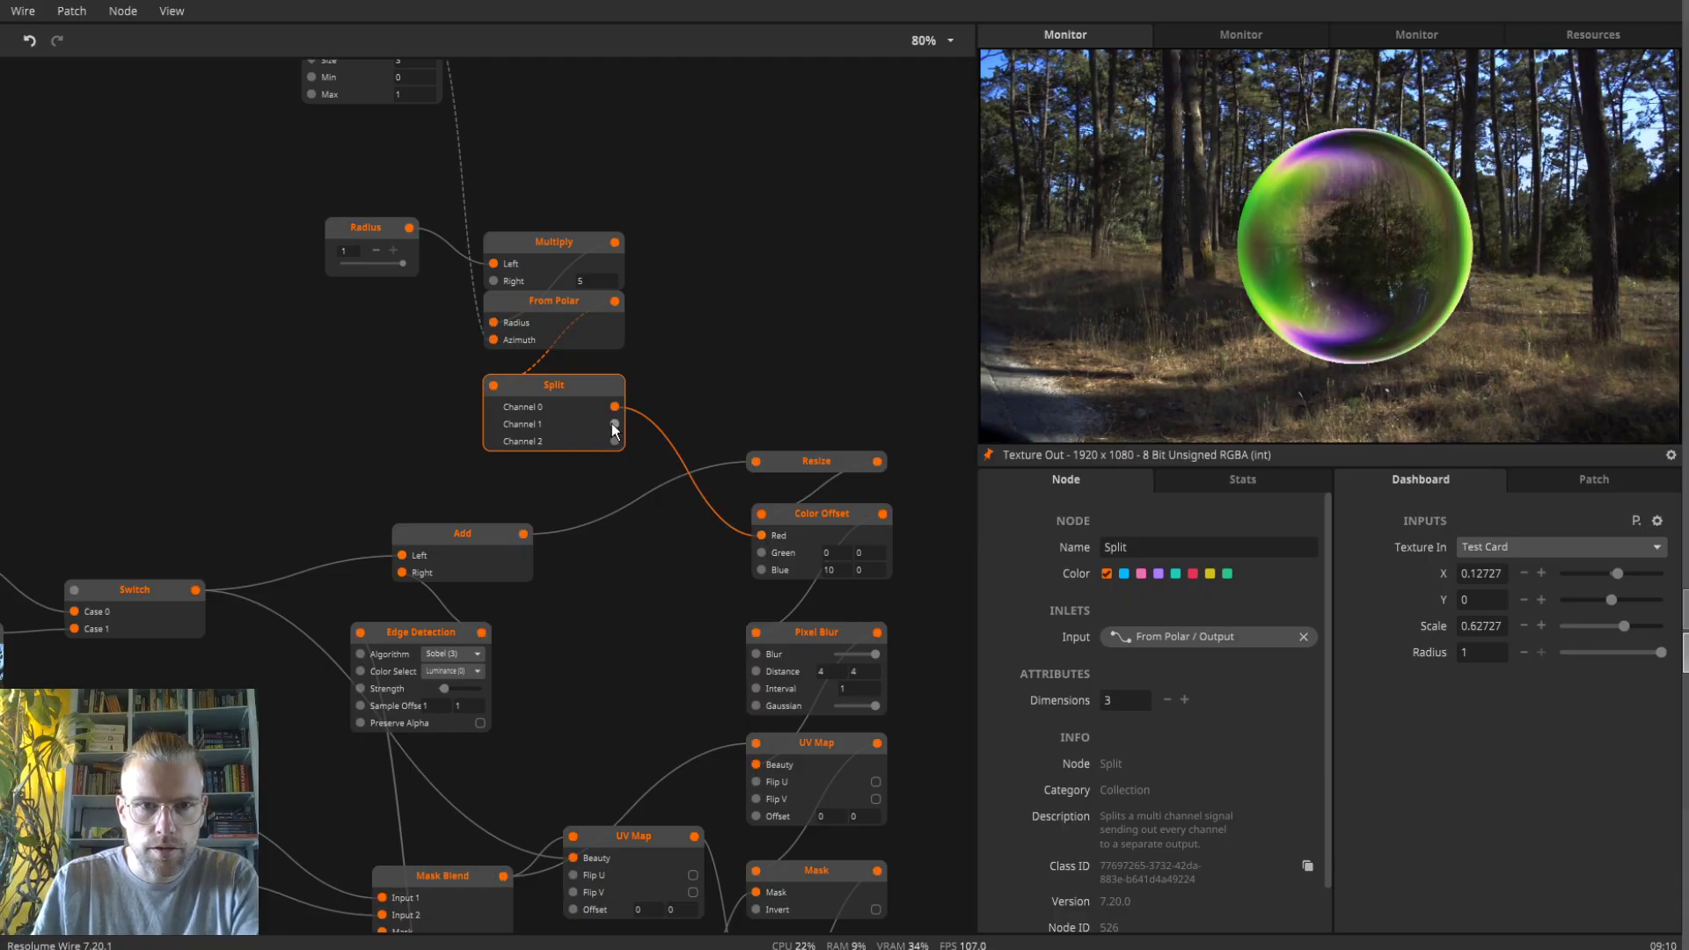
left_click_drag(614, 424, 760, 552)
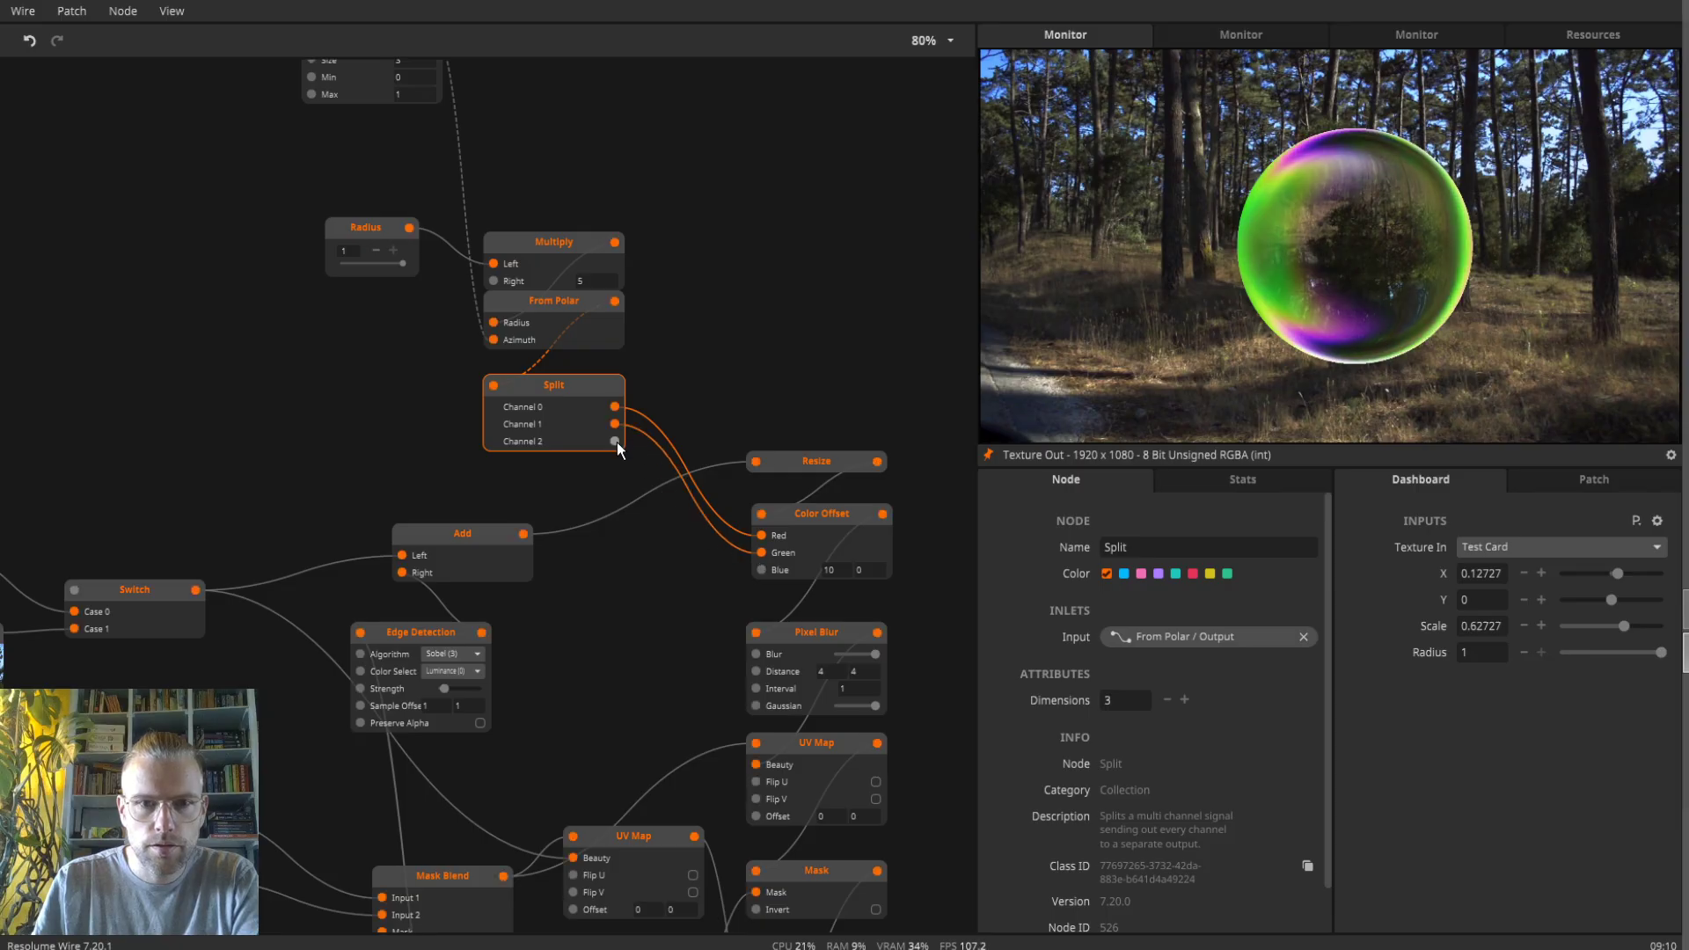
left_click_drag(616, 442, 762, 570)
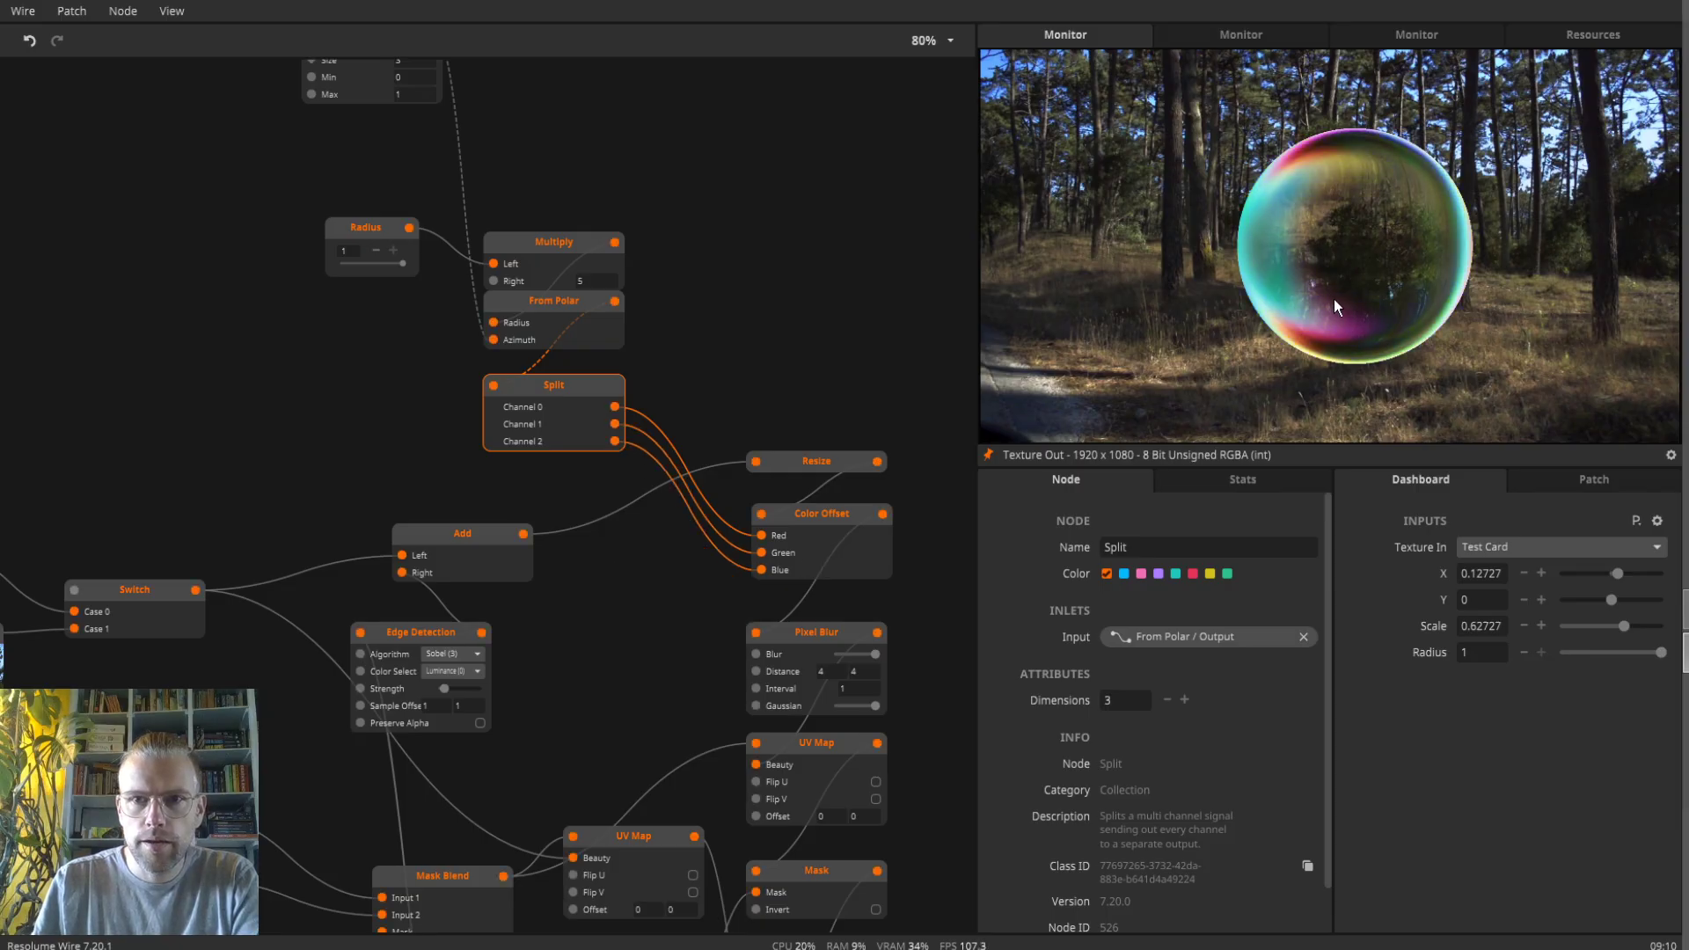
- Preview the Color Offset output, set that node's Mode to Clamp, and return to the Texture Out preview
left_click(1247, 40)
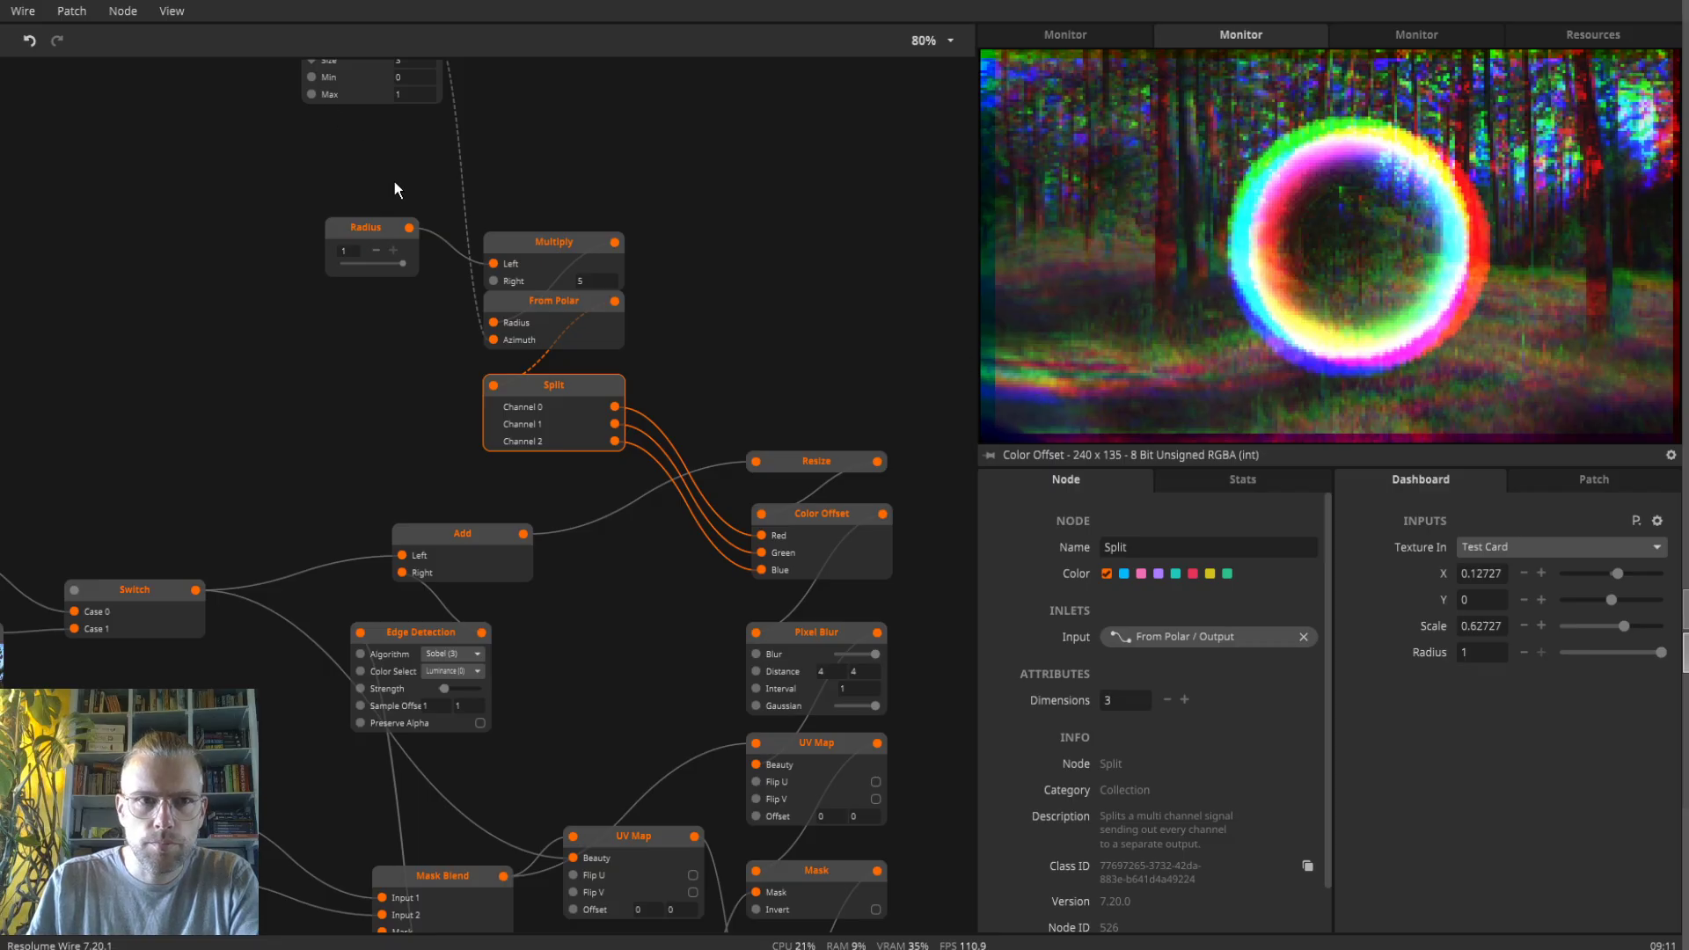
left_click_drag(523, 534, 762, 514)
left_click_drag(878, 461, 762, 514)
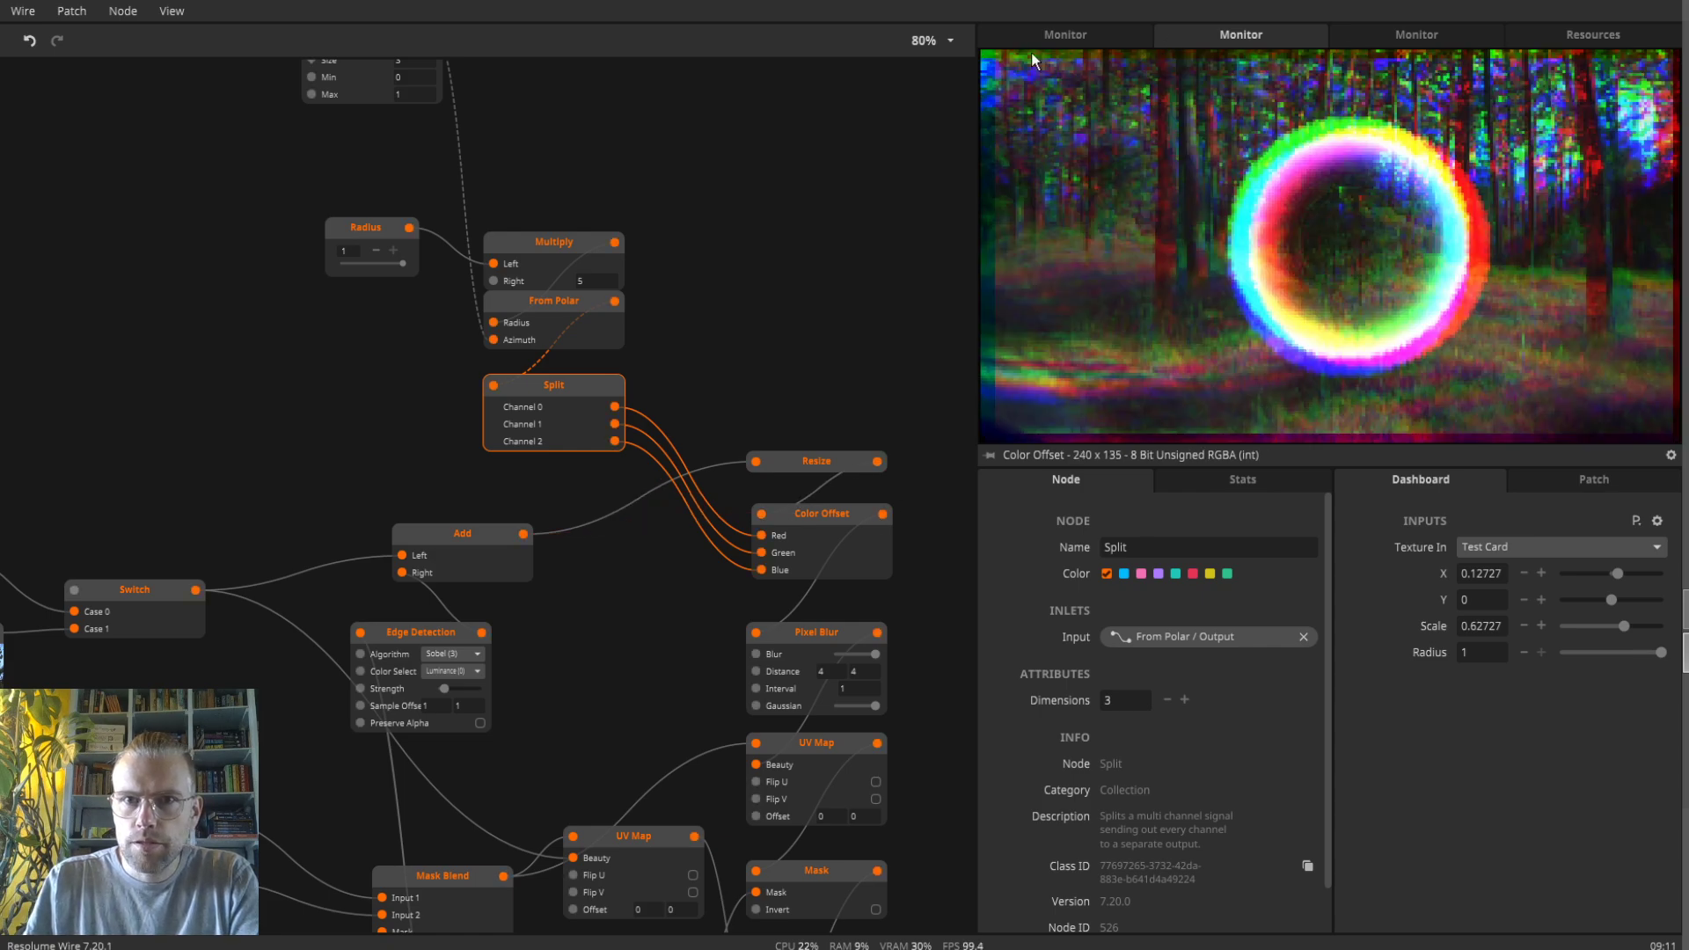
left_click(845, 532)
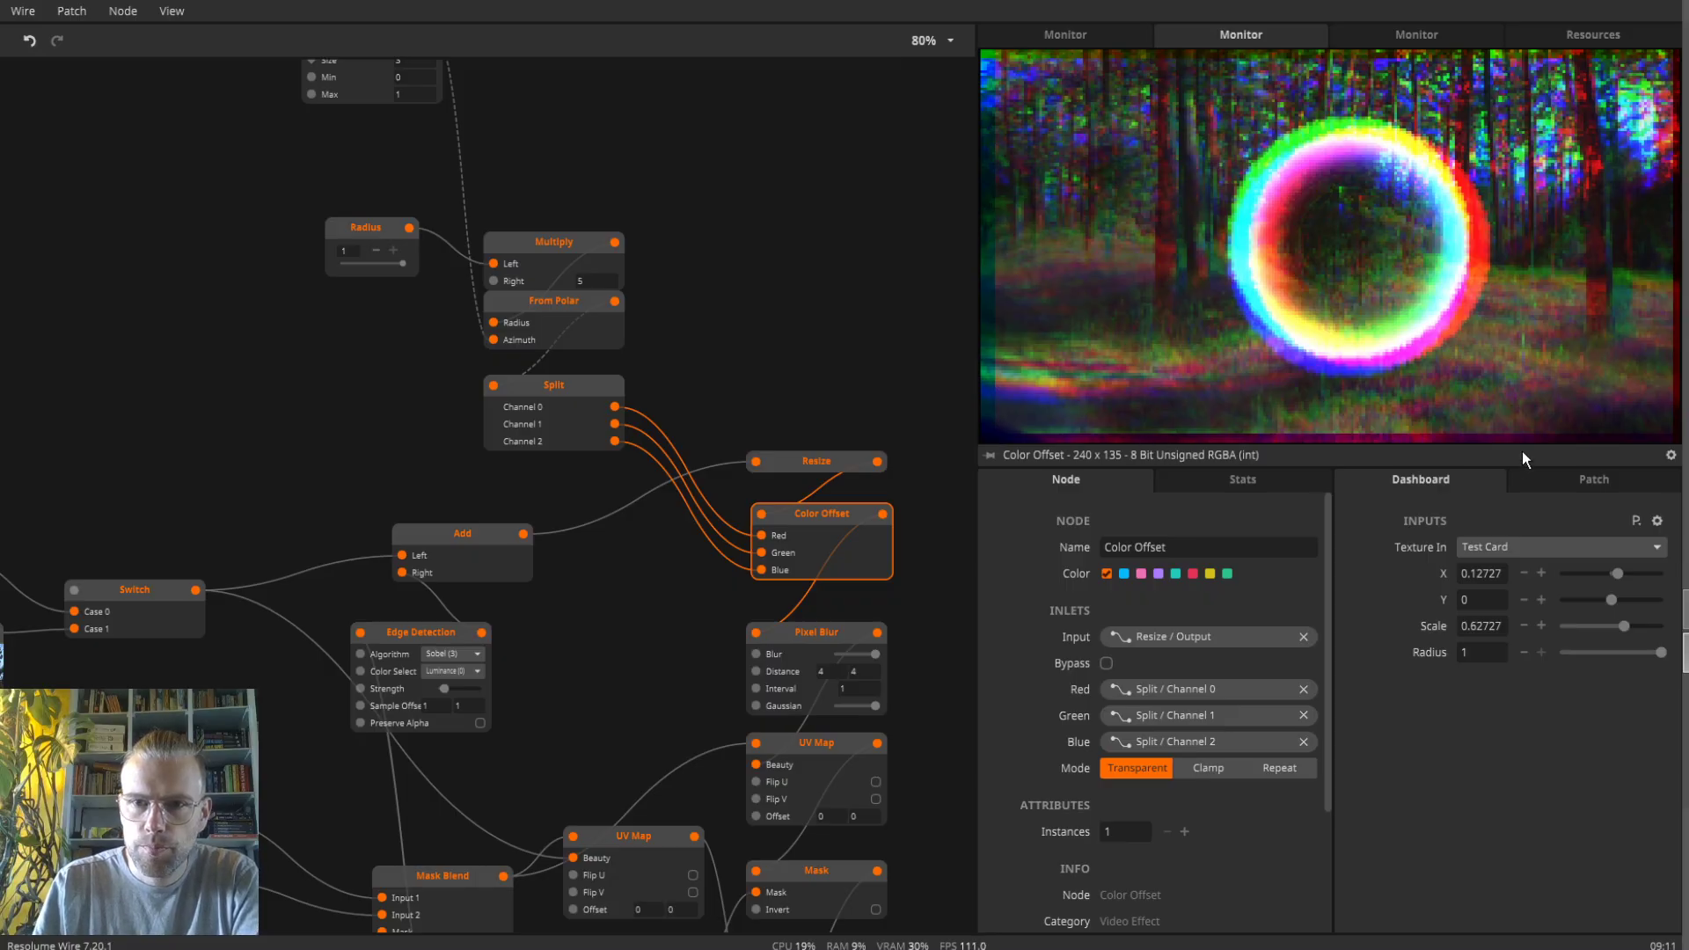
left_click(1205, 770)
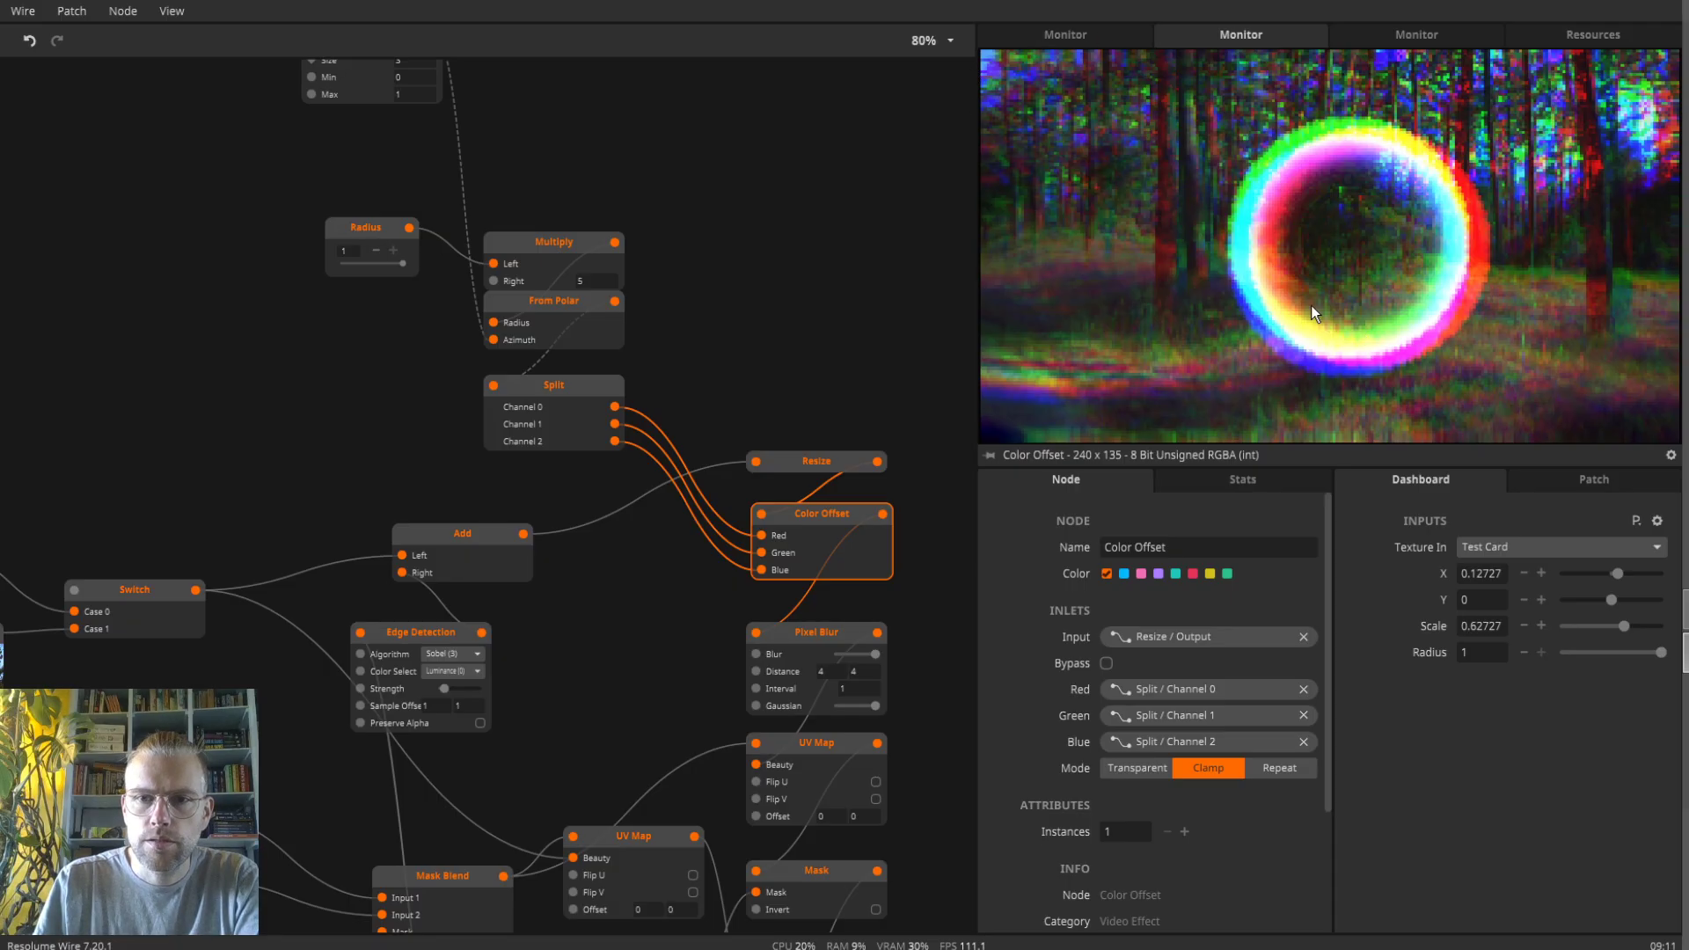
left_click(1082, 35)
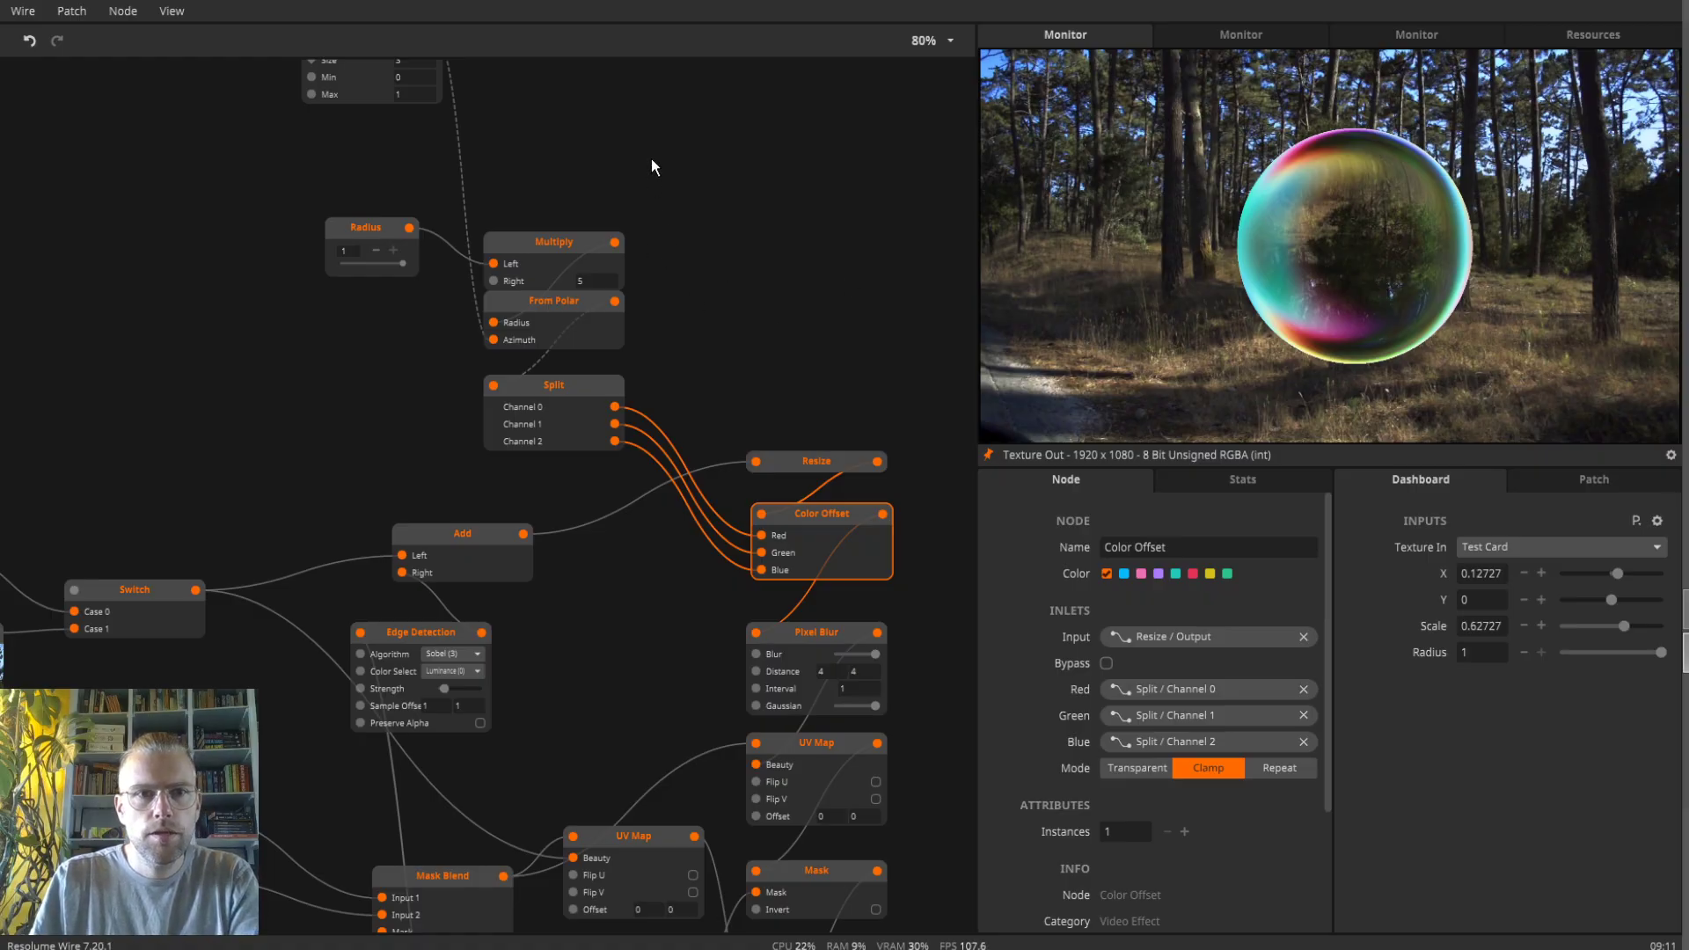
- Lower the Linear node's Max to 0.32
left_click_drag(652, 162, 664, 290)
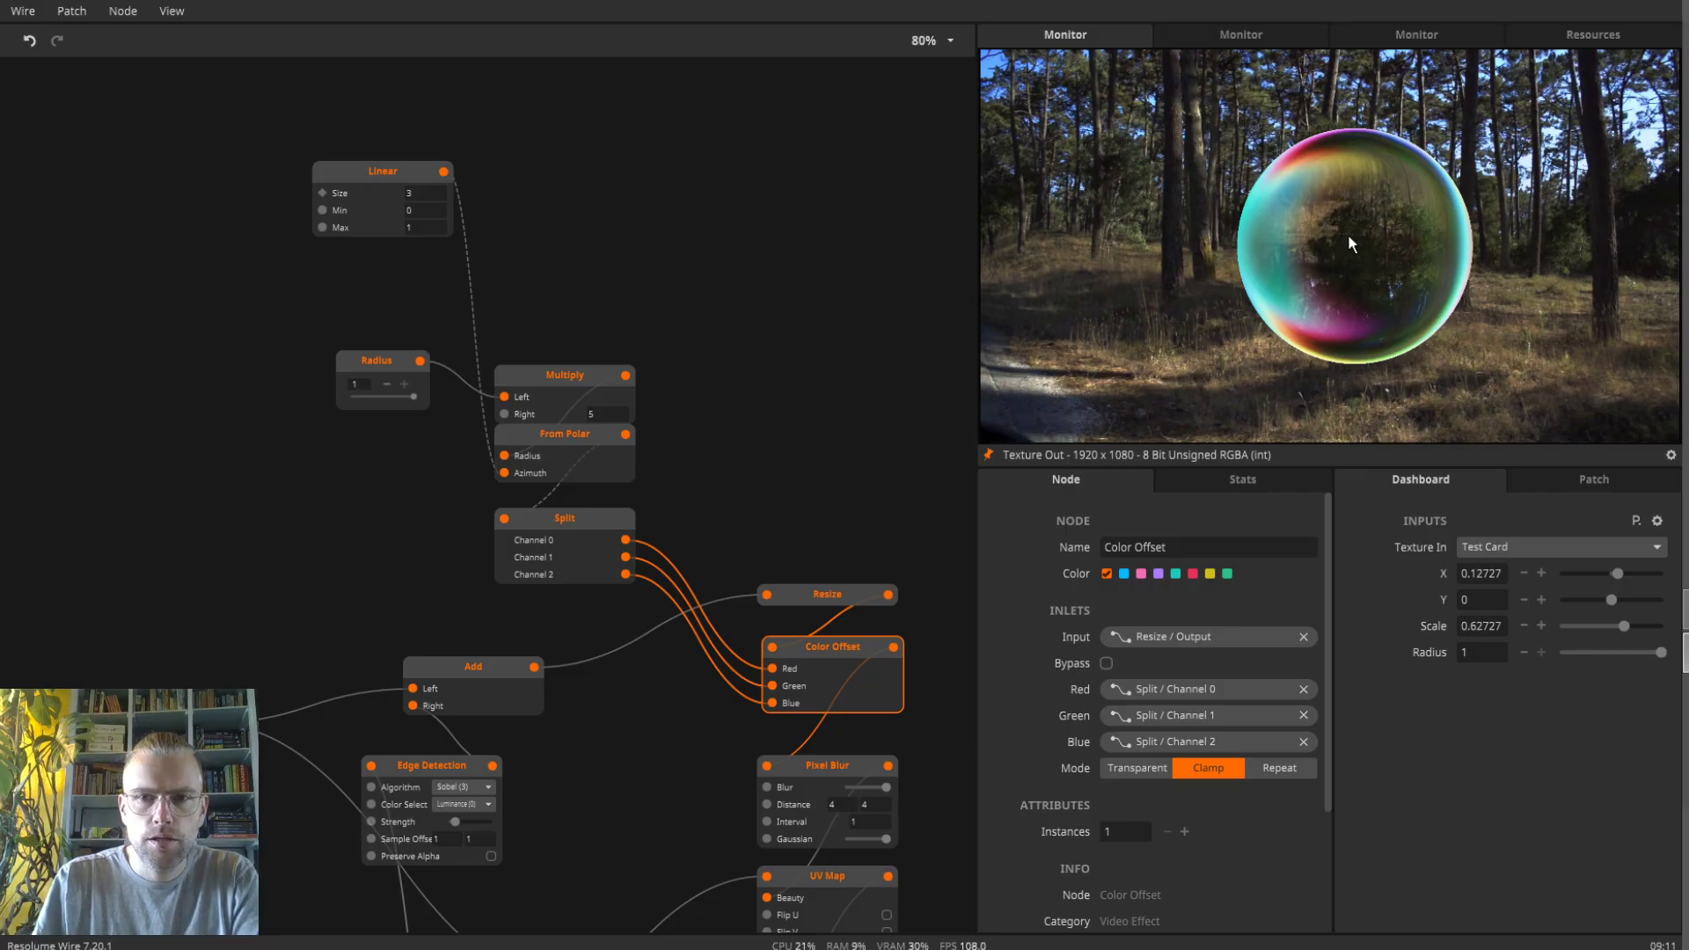
left_click(431, 172)
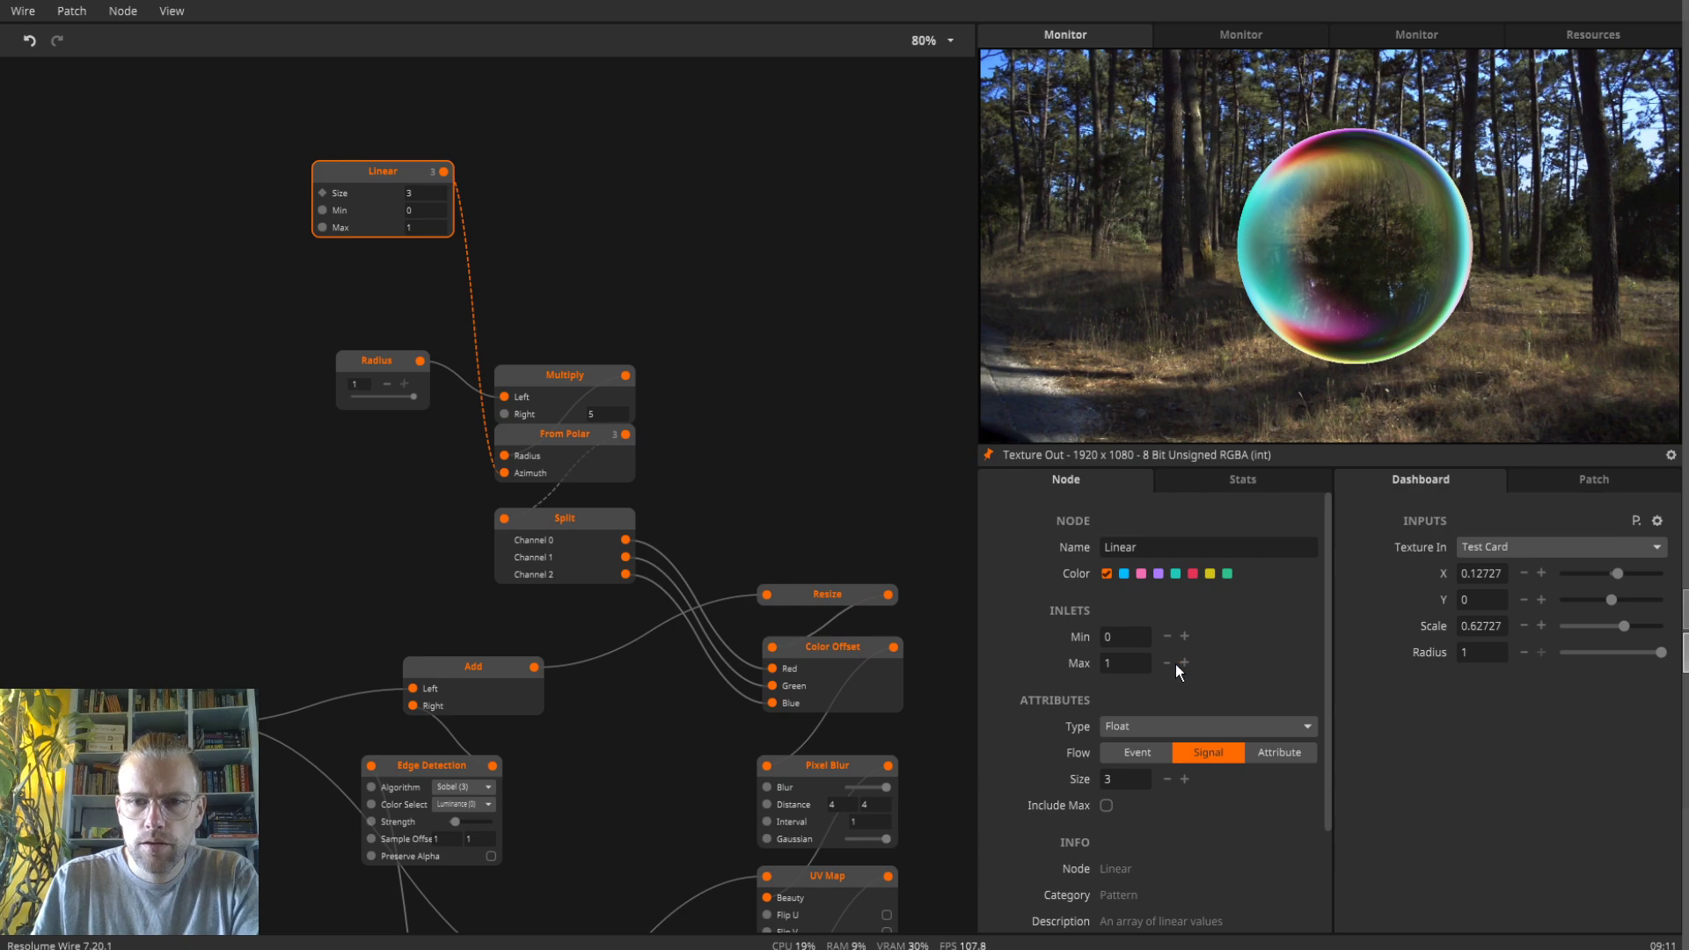
left_click_drag(1167, 663, 1058, 664)
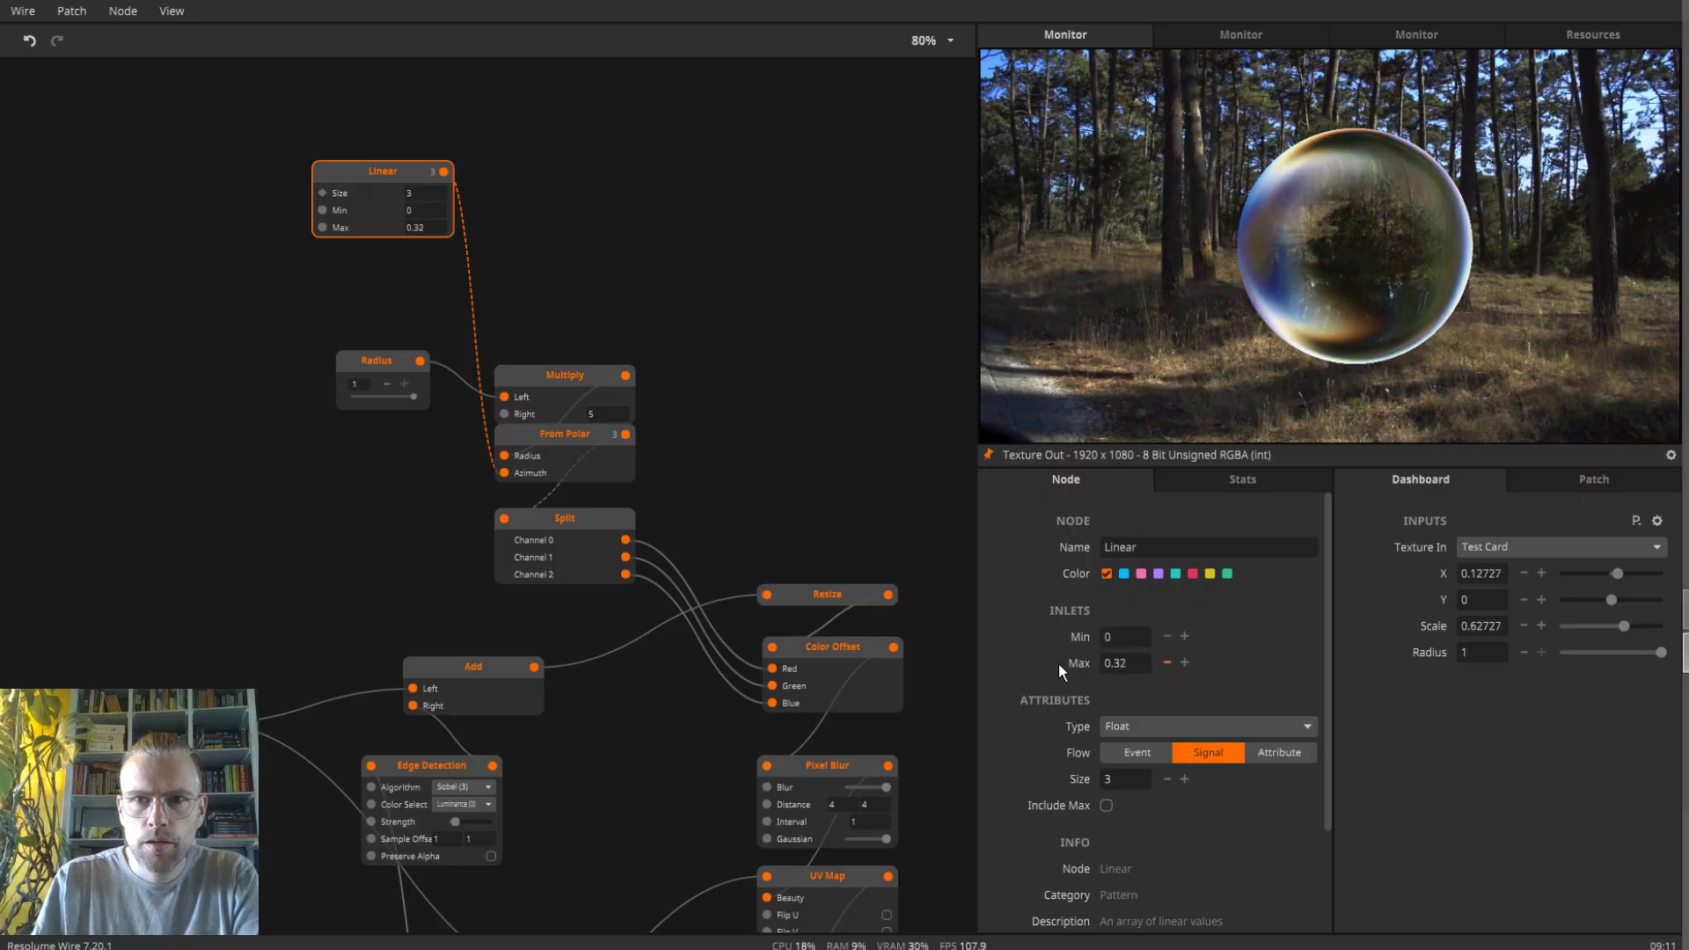
- Insert an Add node between Linear and From Polar's Azimuth, and place it beneath the Radius input
double_click(475, 296)
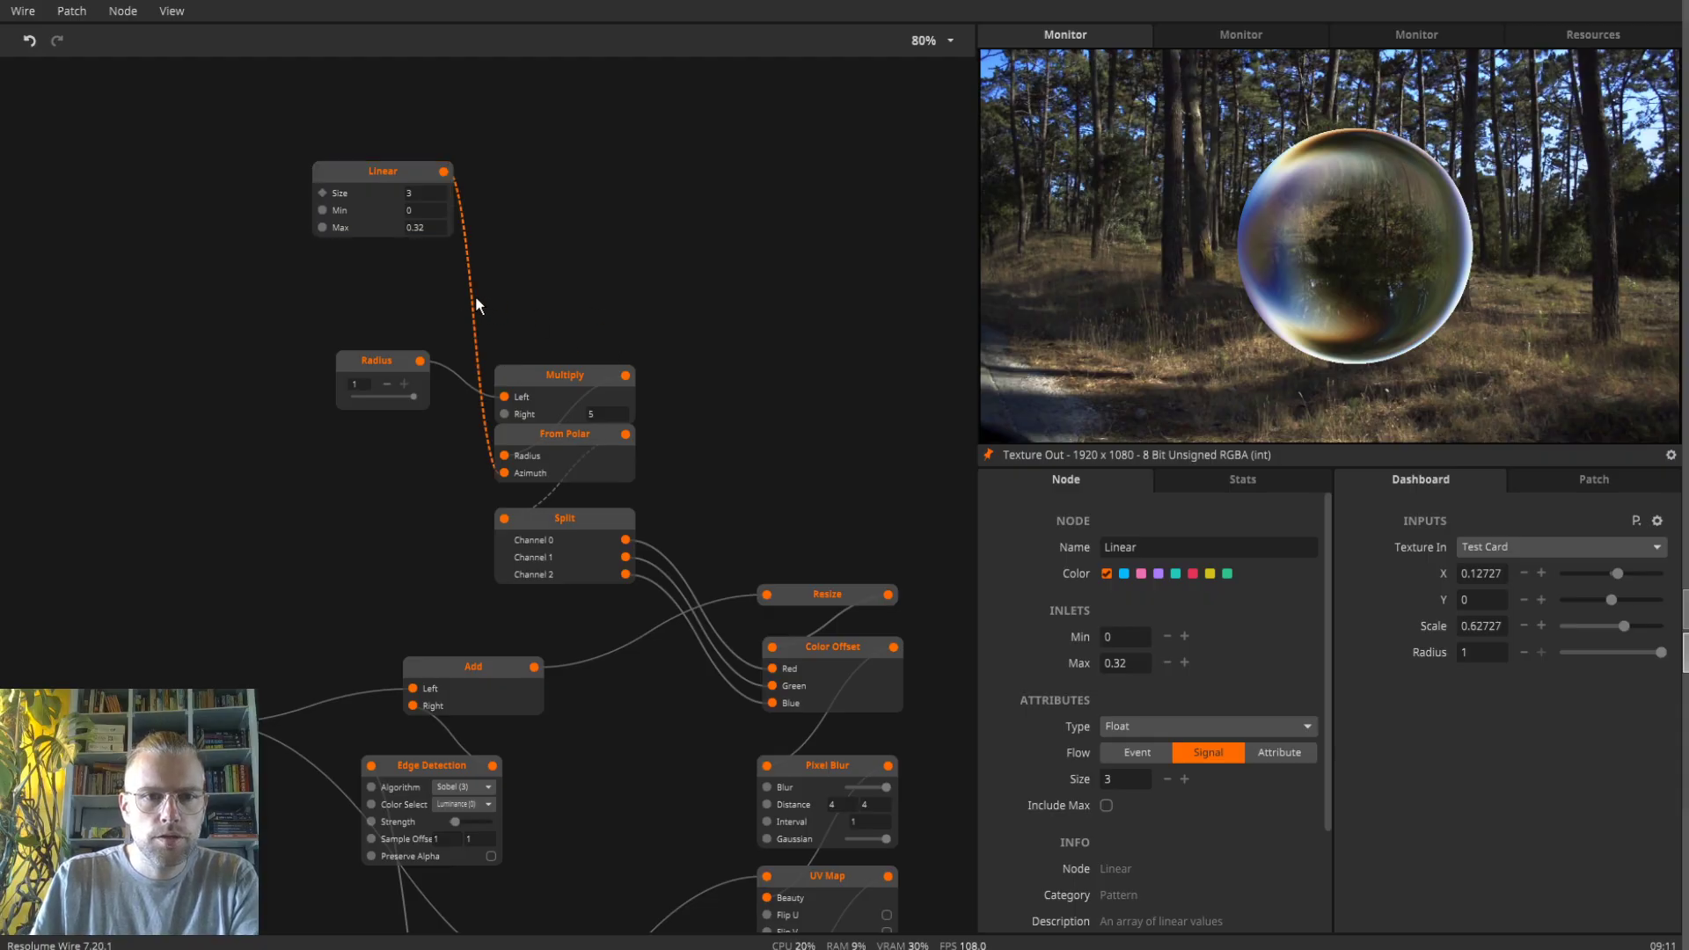
type("ad")
left_click(486, 338)
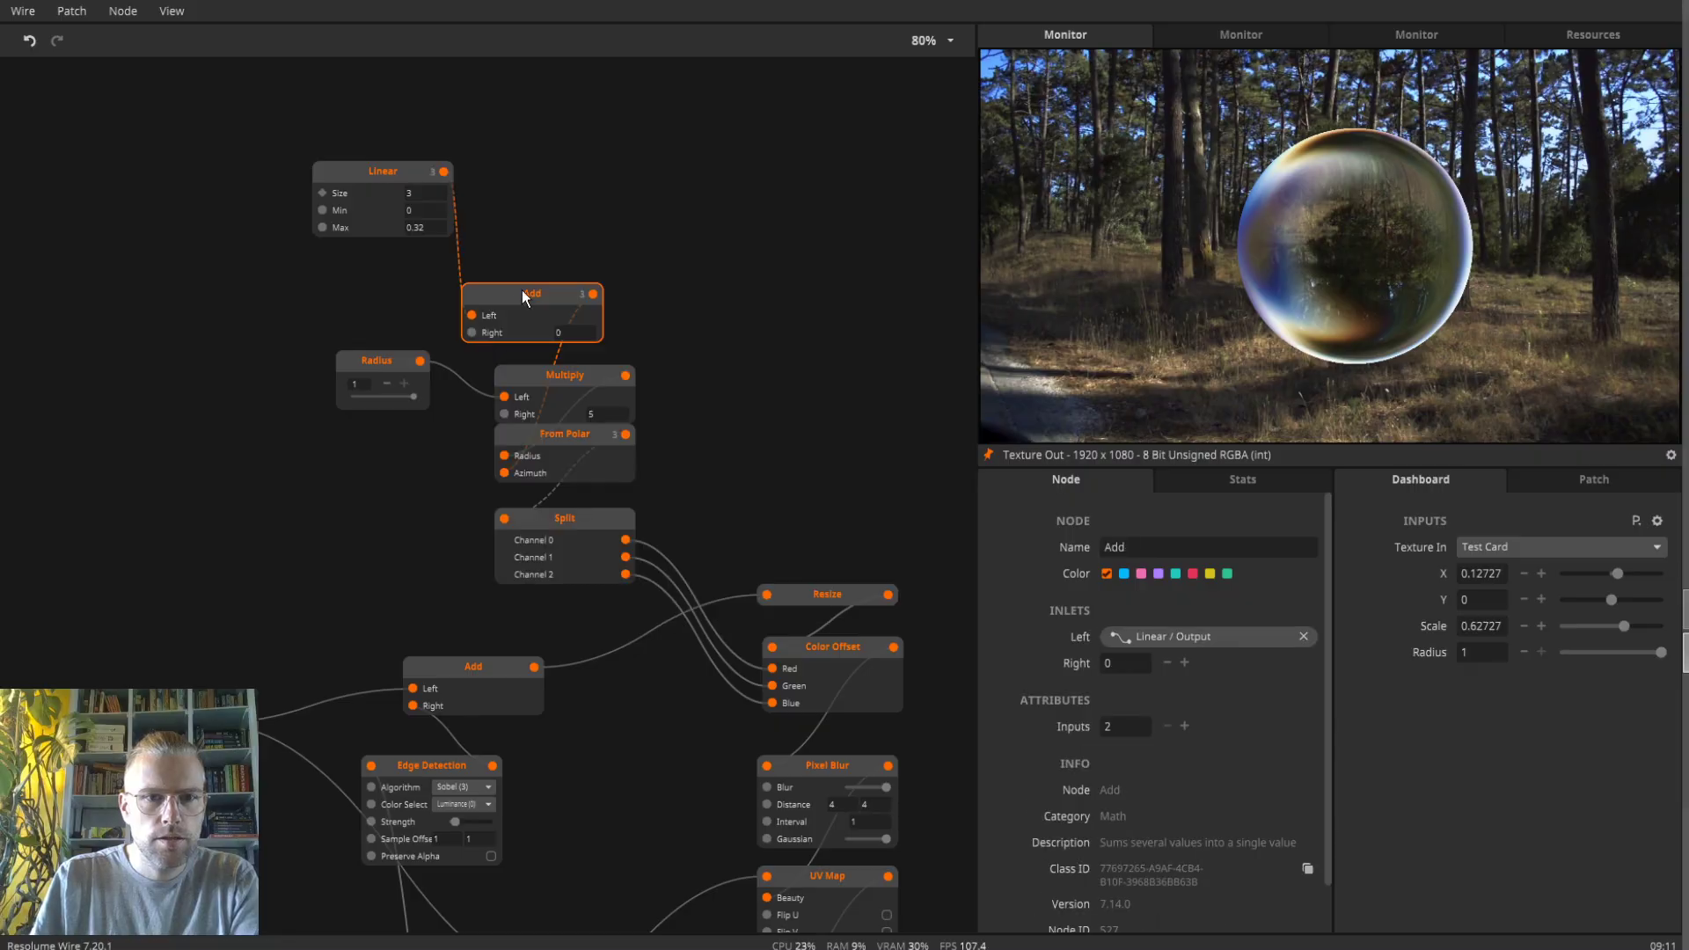
left_click_drag(521, 288, 225, 469)
- Expose the new Add node's Right inlet as a Signal input with a minimum of 0 and a maximum of 1
right_click(321, 498)
left_click(378, 456)
left_click(1106, 727)
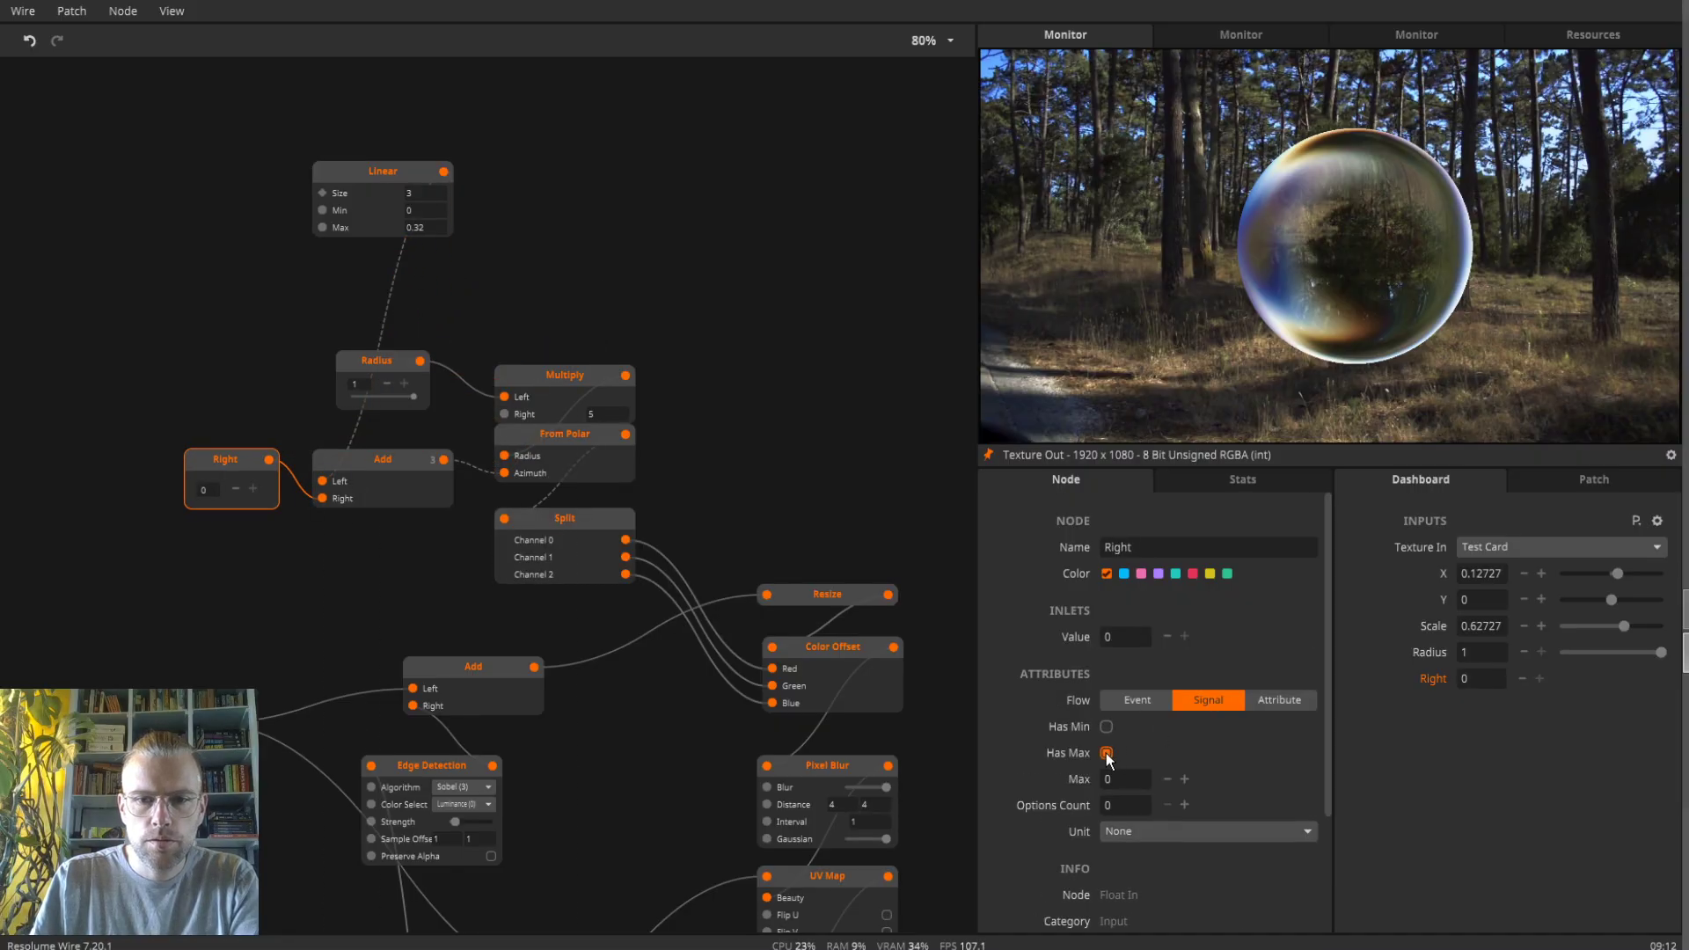
left_click(1106, 778)
left_click(1121, 804)
type("1")
key("Return")
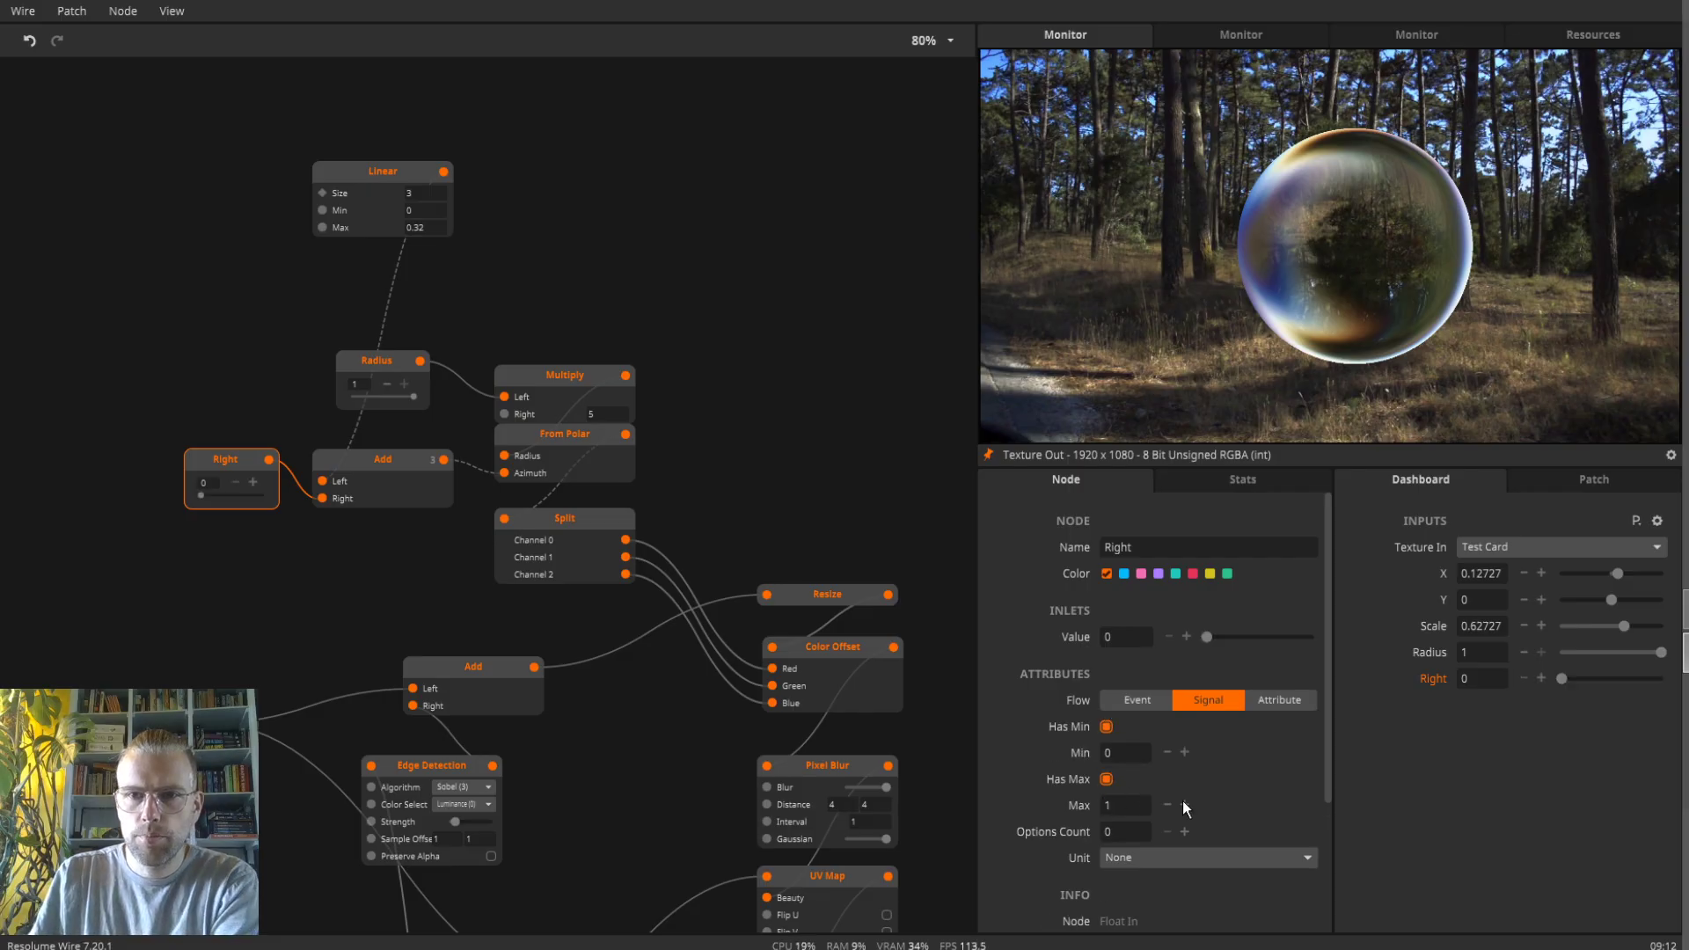
- Try the new Right input at about 0.29 and rename it Angle
mouse_move(1579, 679)
left_mouse_down()
mouse_move(1676, 678)
mouse_move(1590, 676)
left_mouse_up()
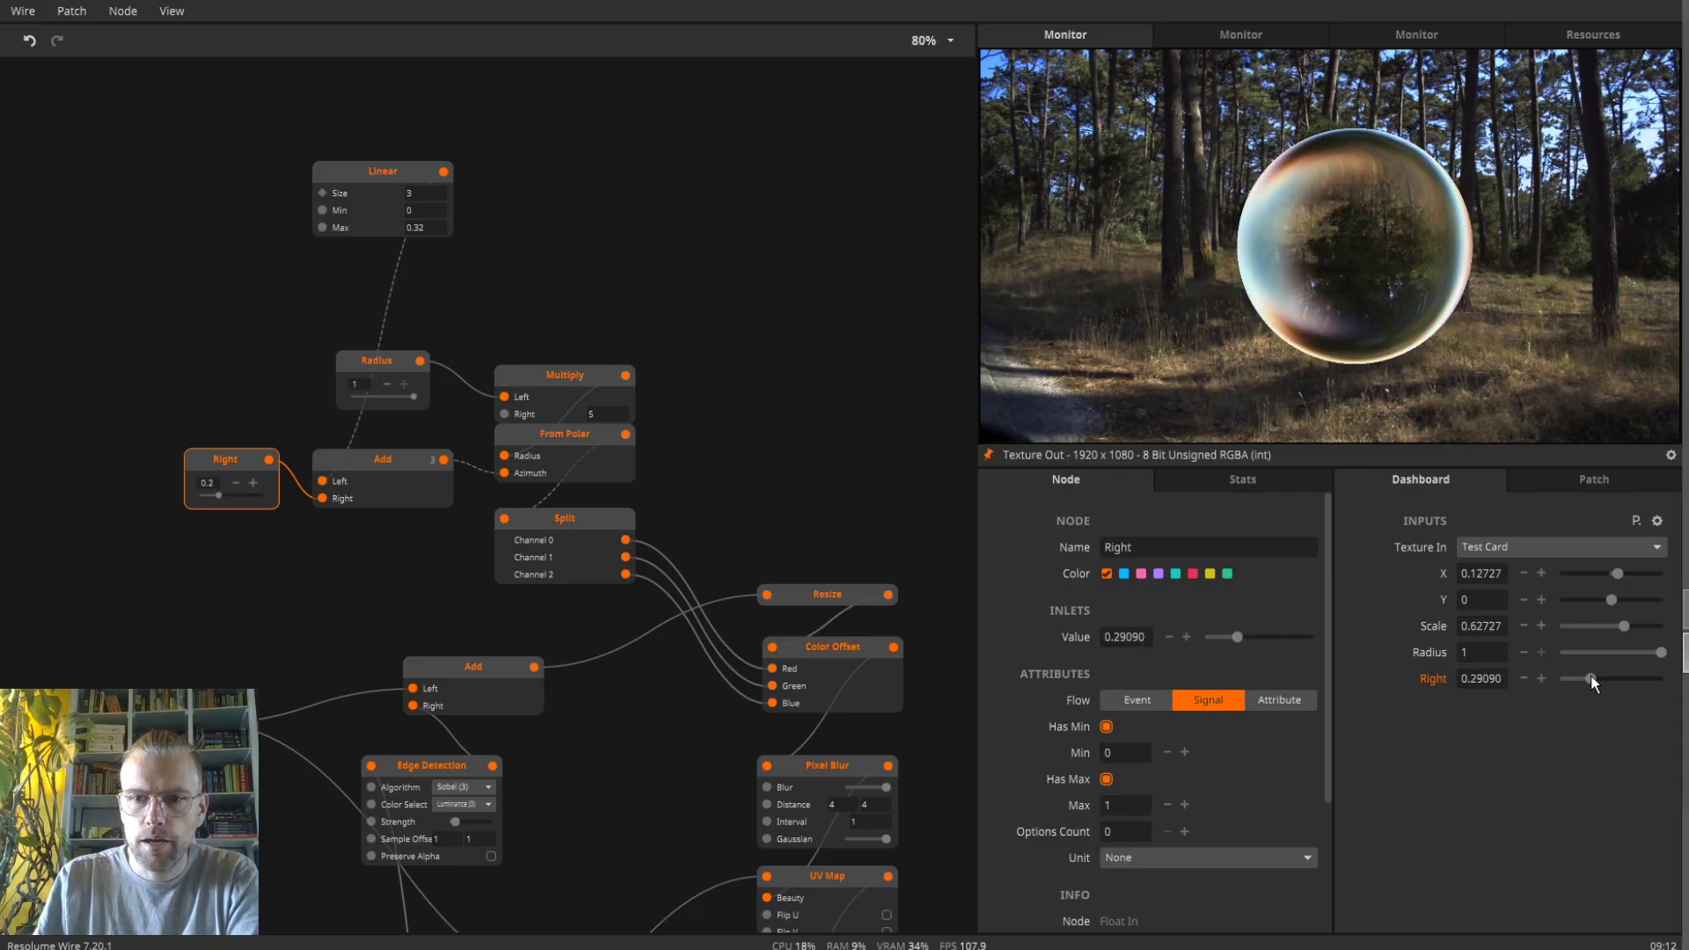
double_click(1144, 546)
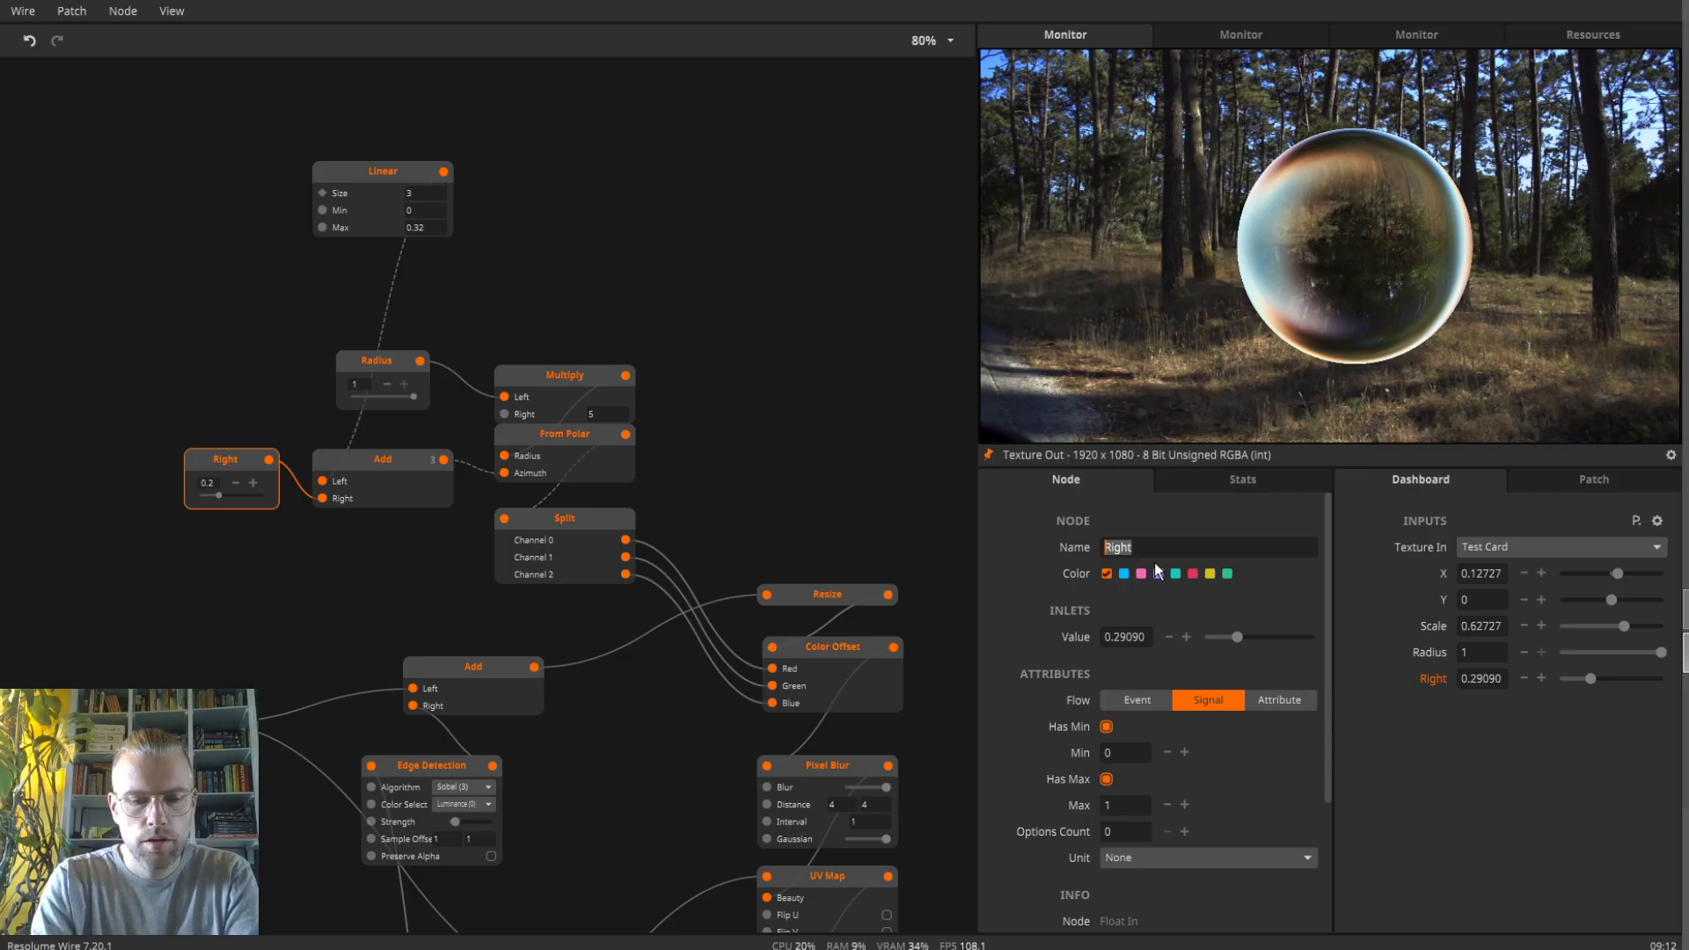
type("Angle")
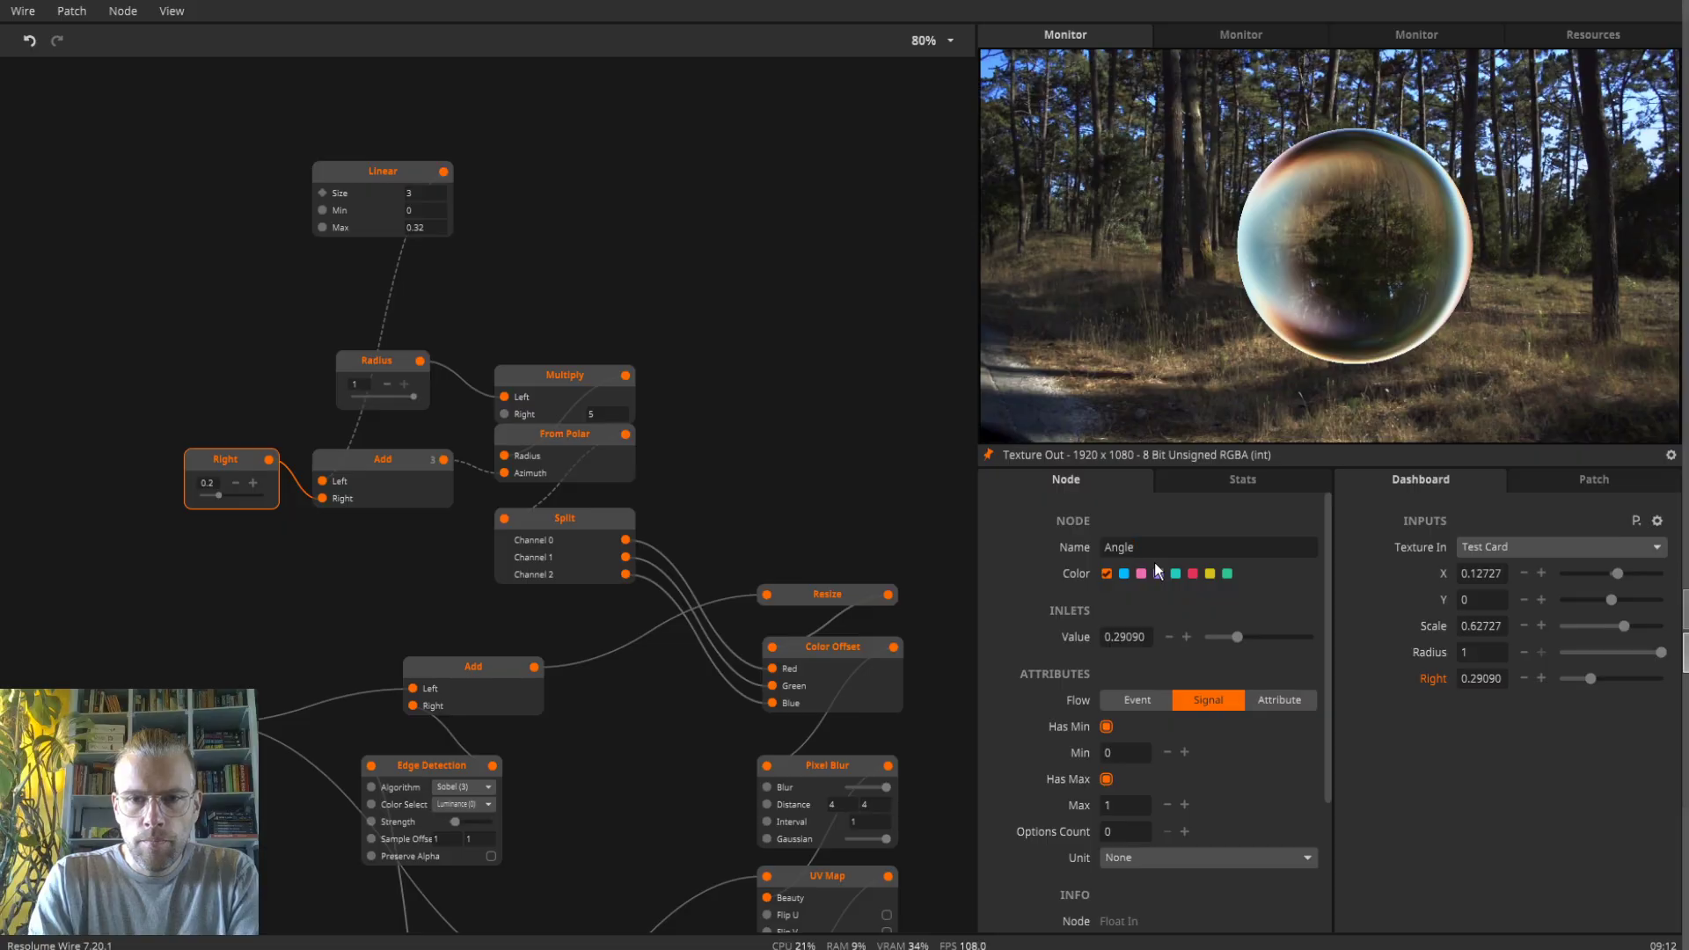
key("Return")
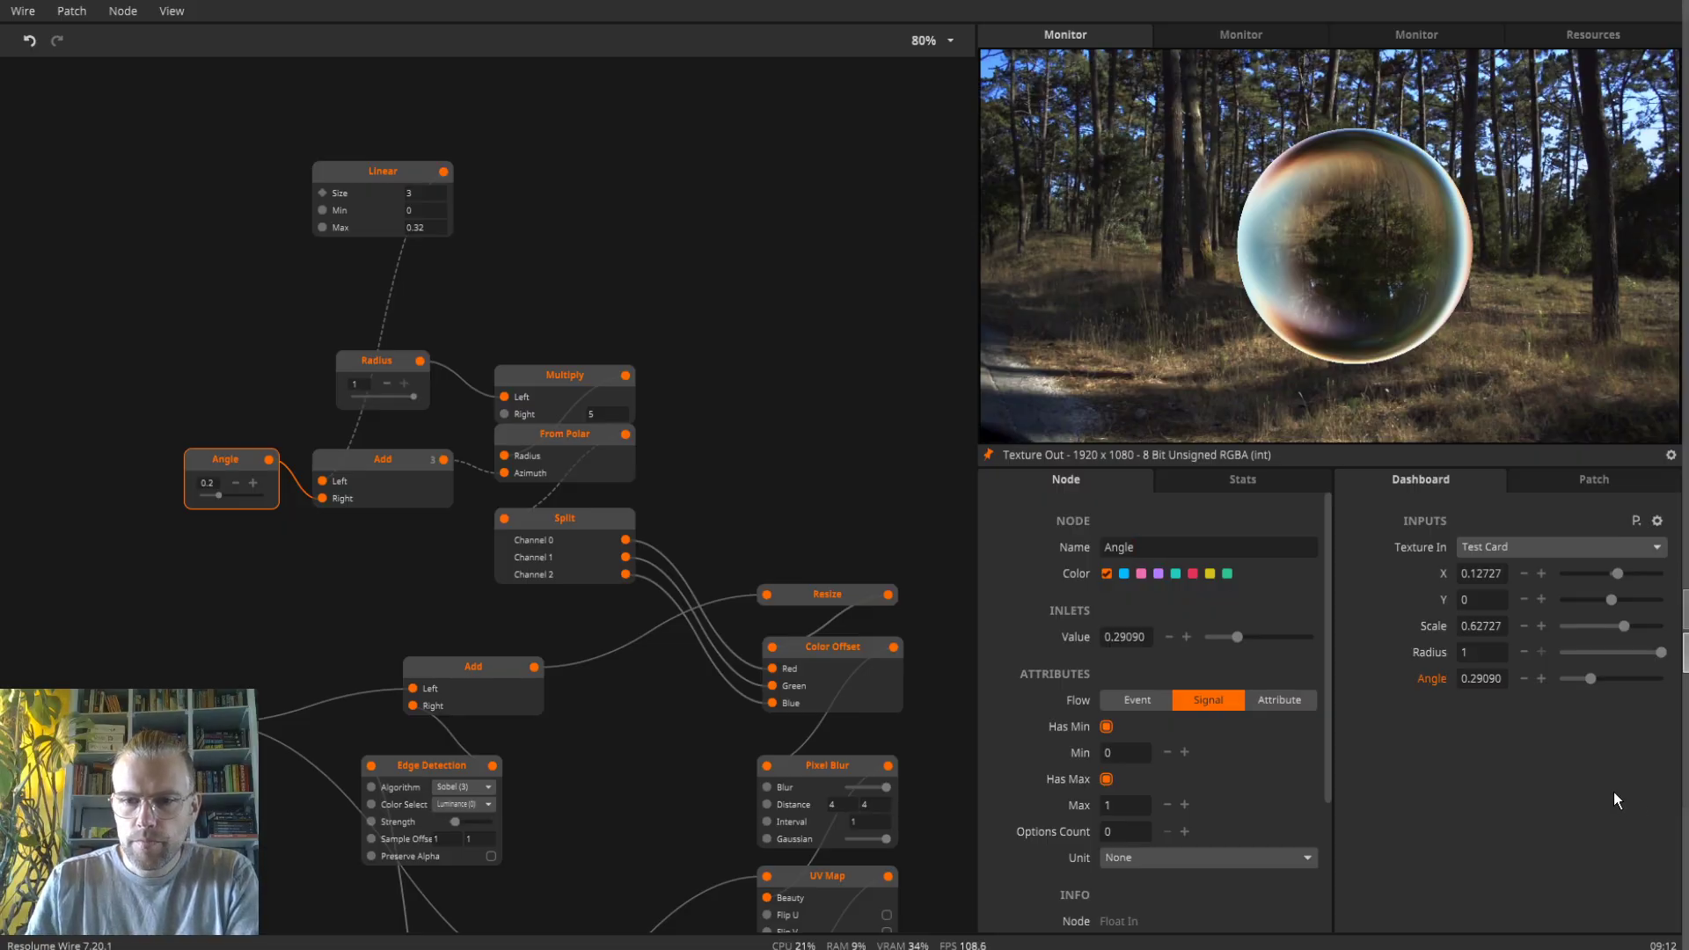
- Set Angle to 0.5 and Radius to about 0.82 in the patch inputs
left_click_drag(1591, 678, 1645, 653)
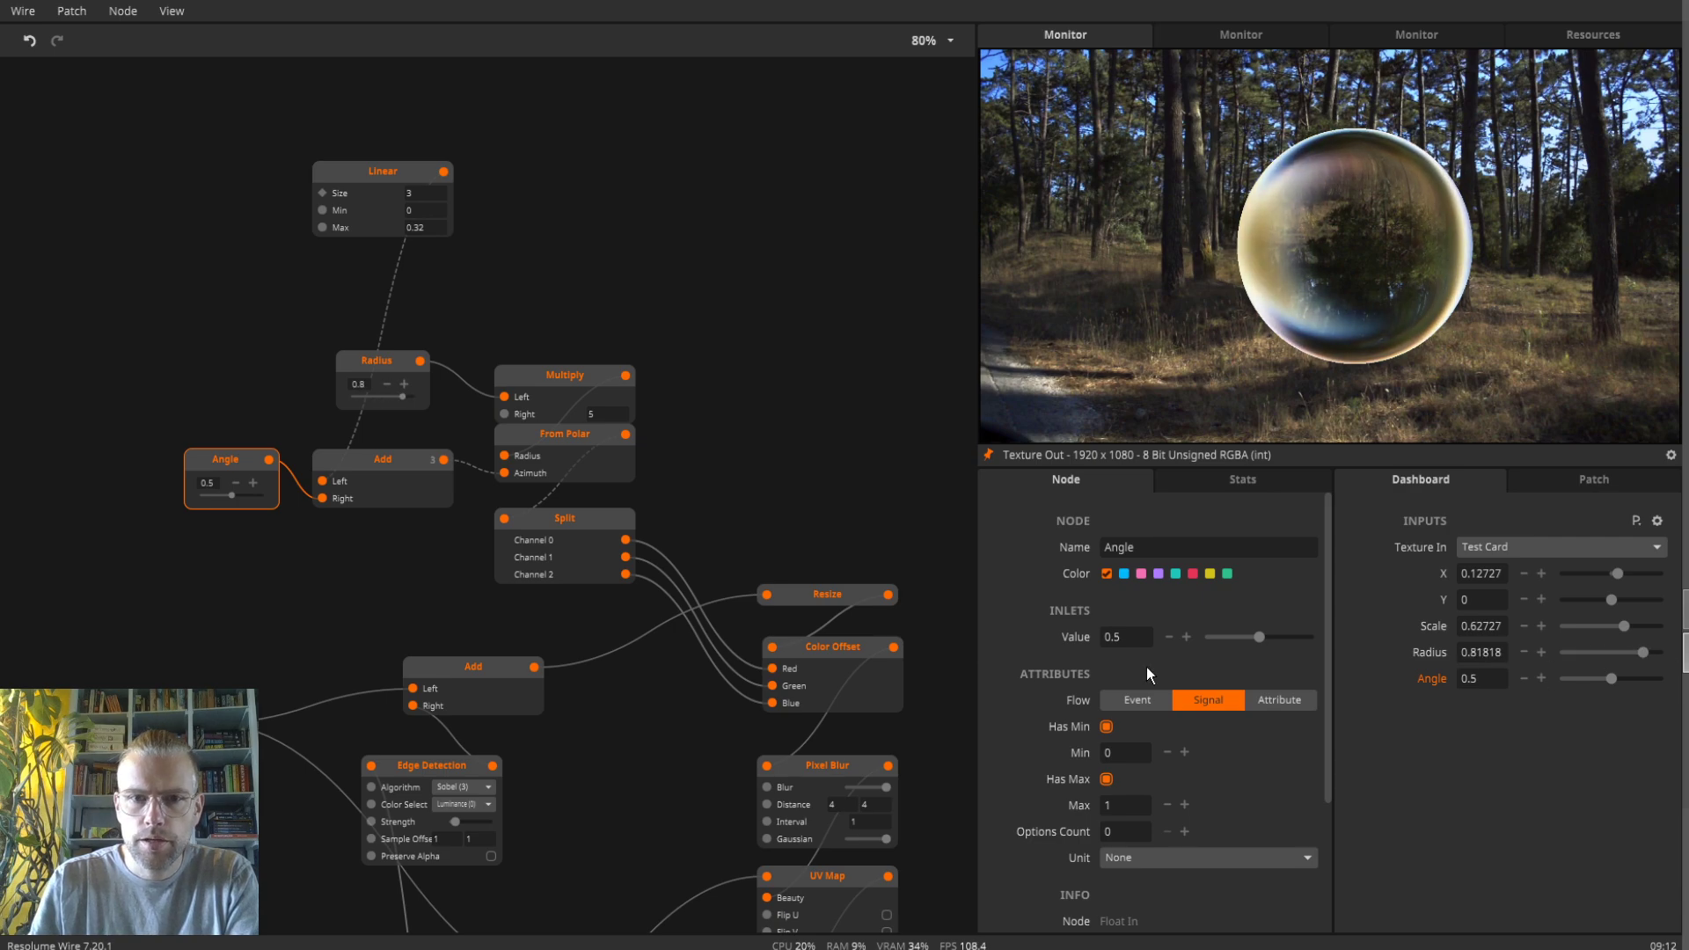
left_click_drag(826, 501, 766, 124)
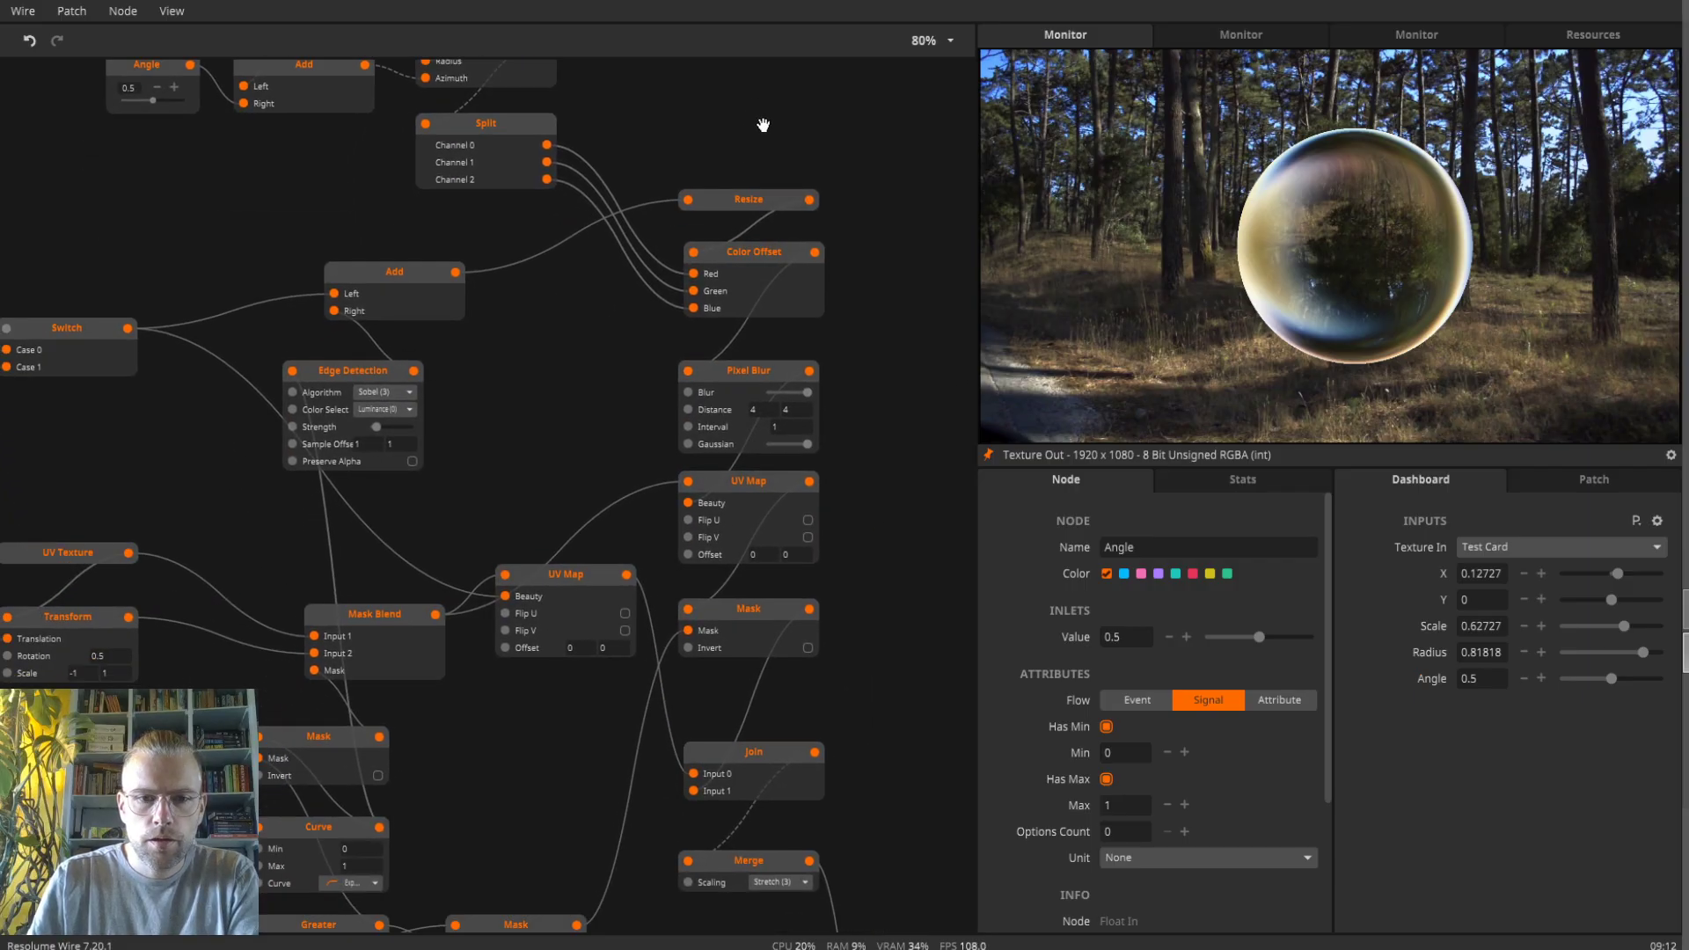
- Set the patch inputs to an Angle of about 0.31, a Radius of about 0.36 and a Scale of about 0.88
left_click_drag(888, 572, 933, 406)
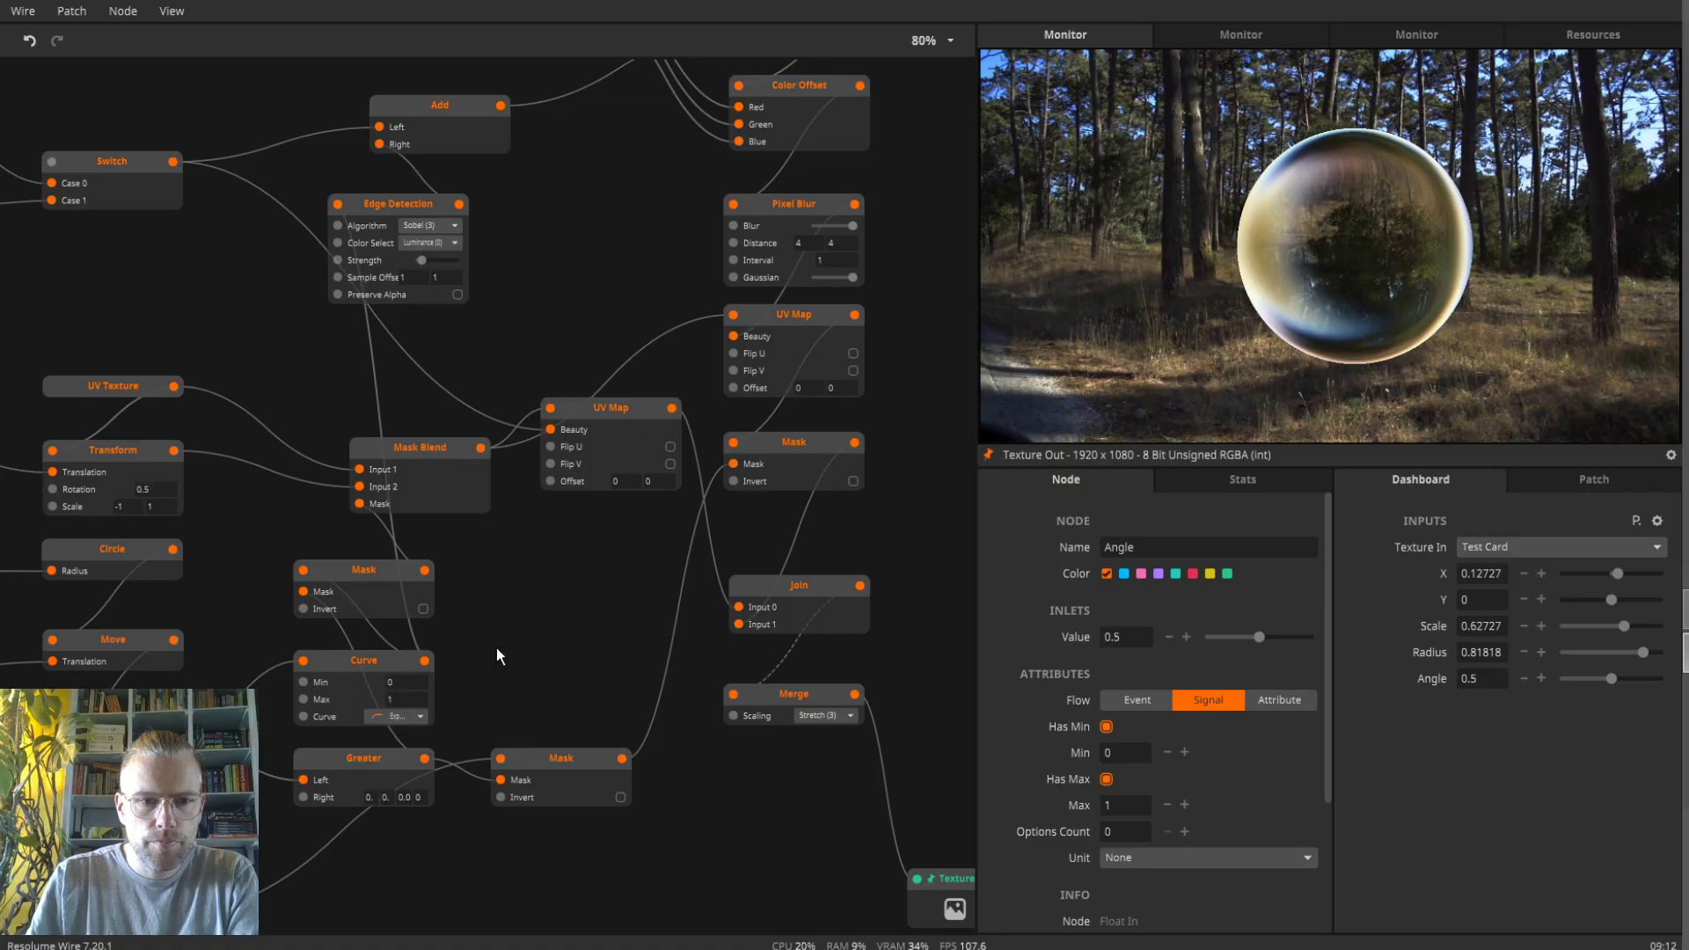
left_click_drag(498, 656, 555, 689)
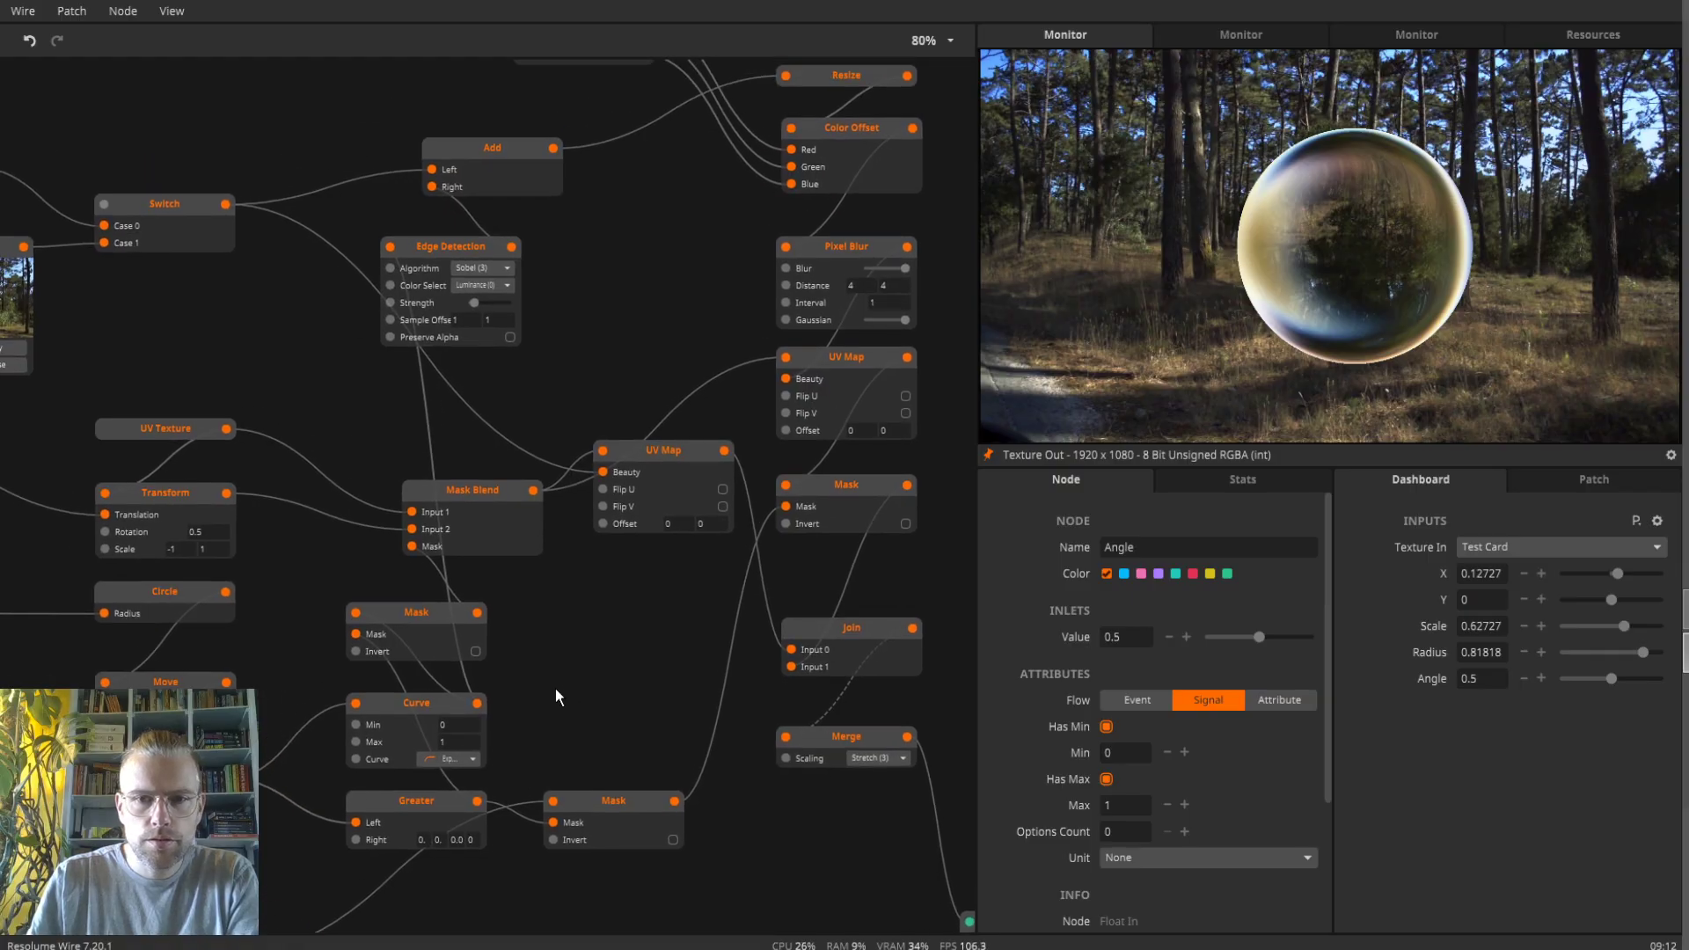
left_click_drag(596, 634, 566, 777)
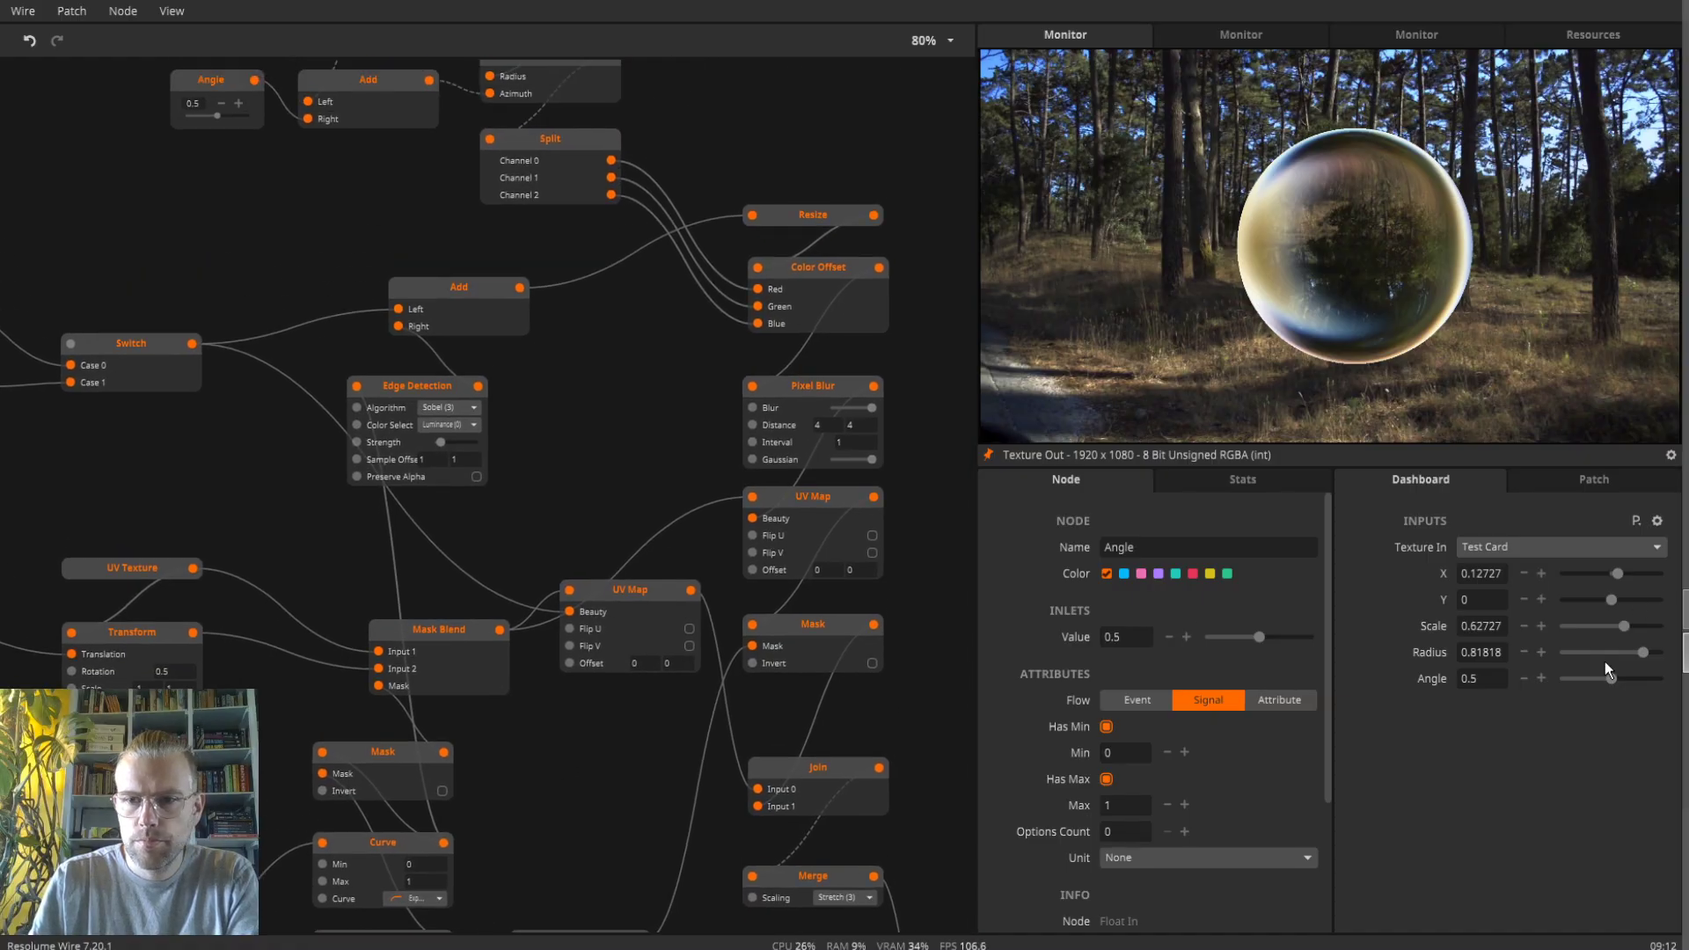
left_click_drag(1609, 680, 1609, 627)
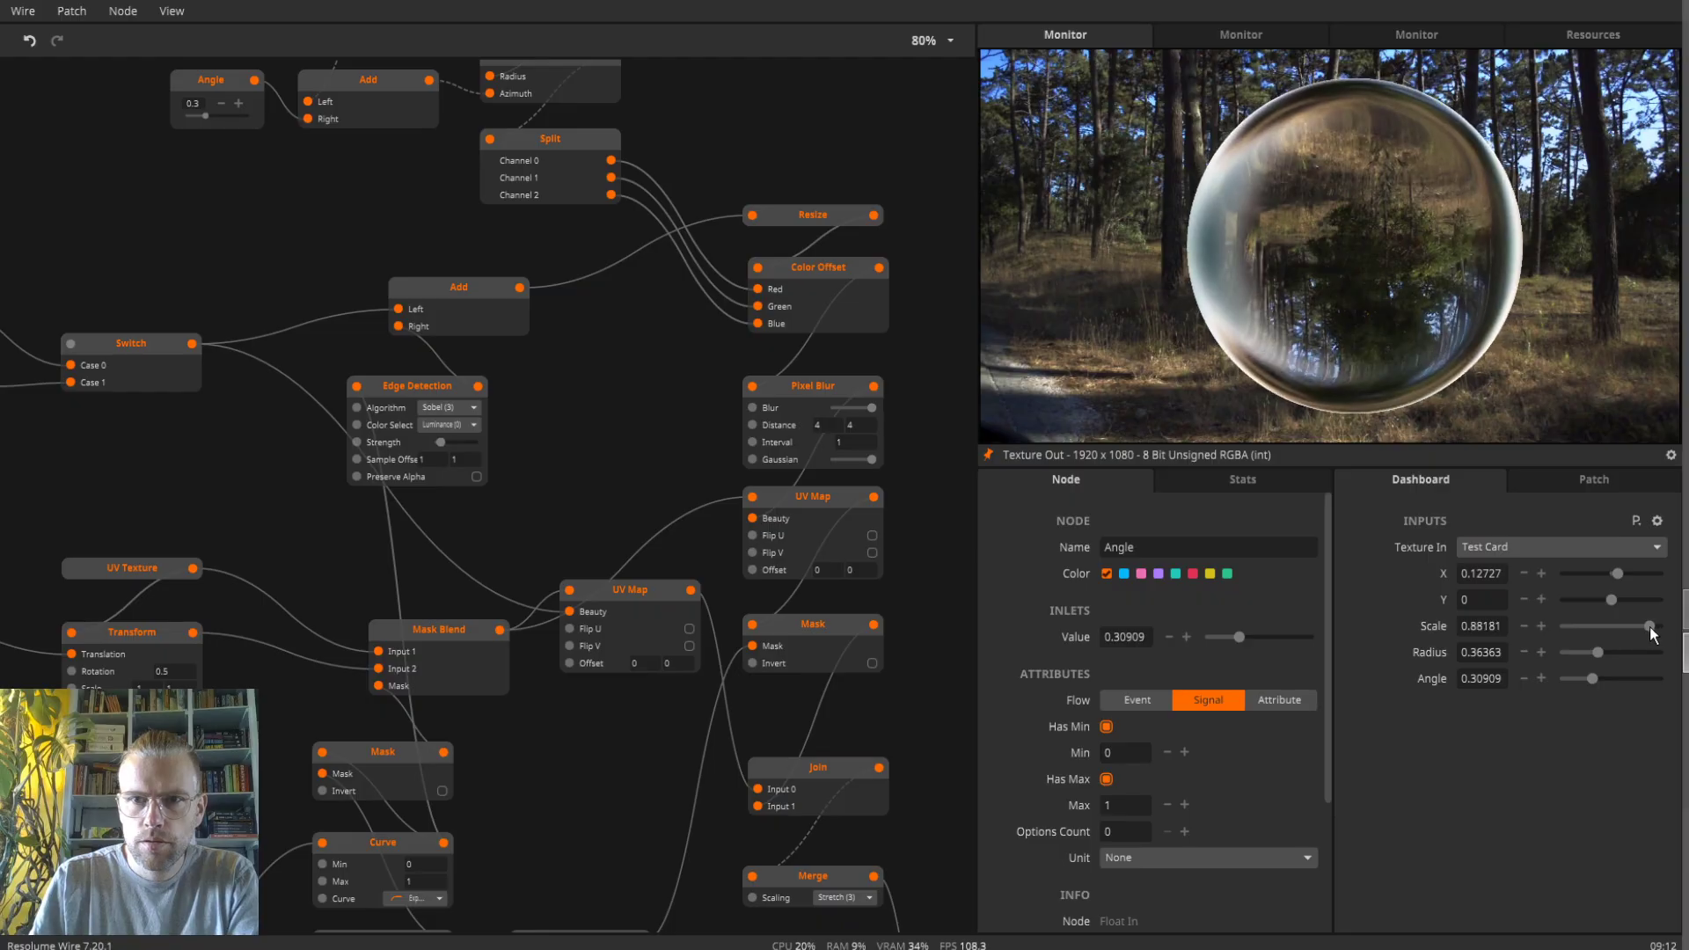
- Switch the Video Player node's source video to flake5_1 and start its playback
left_click_drag(219, 276, 414, 565)
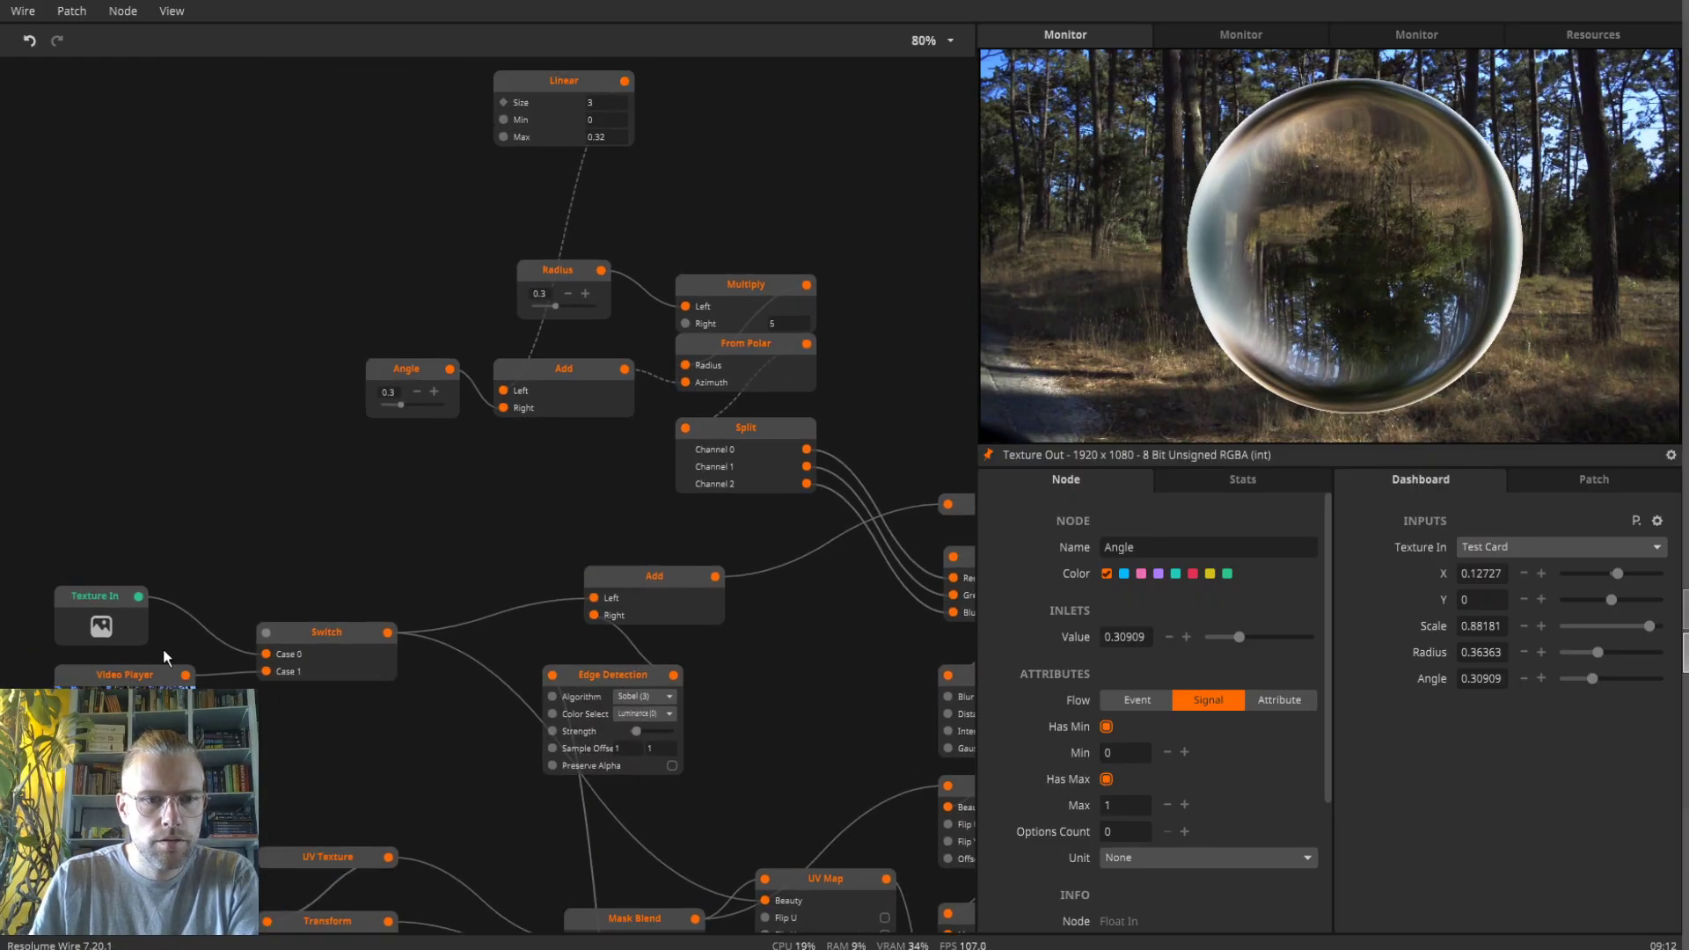
left_click(124, 675)
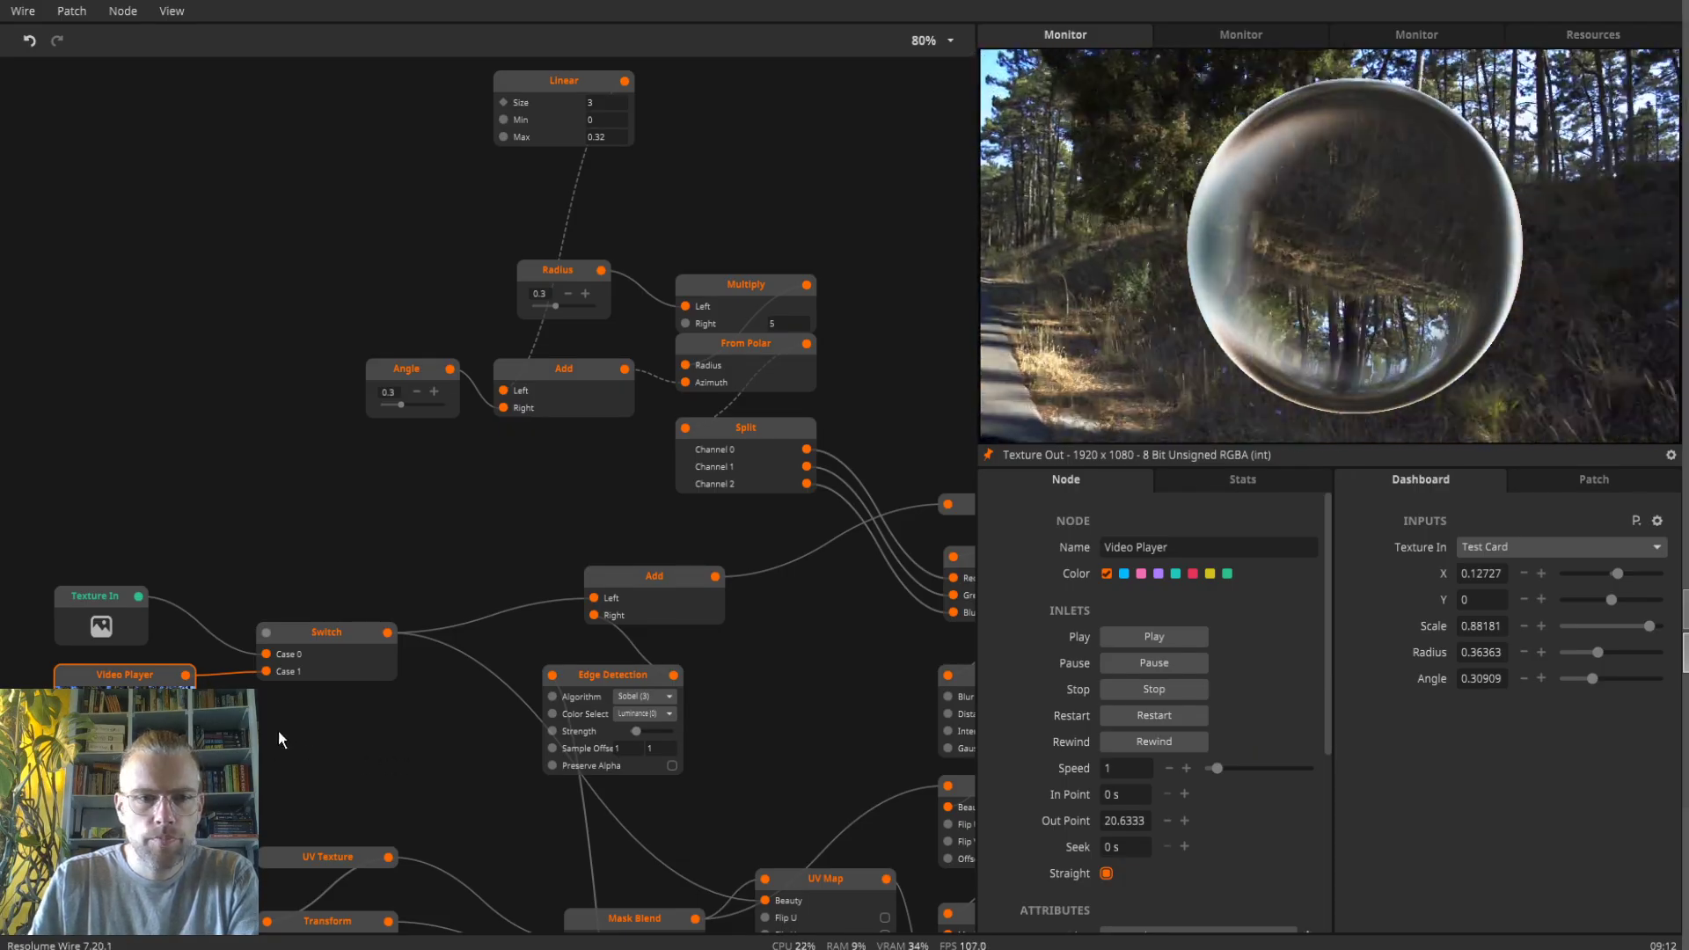
scroll(1171, 831, "down", 3)
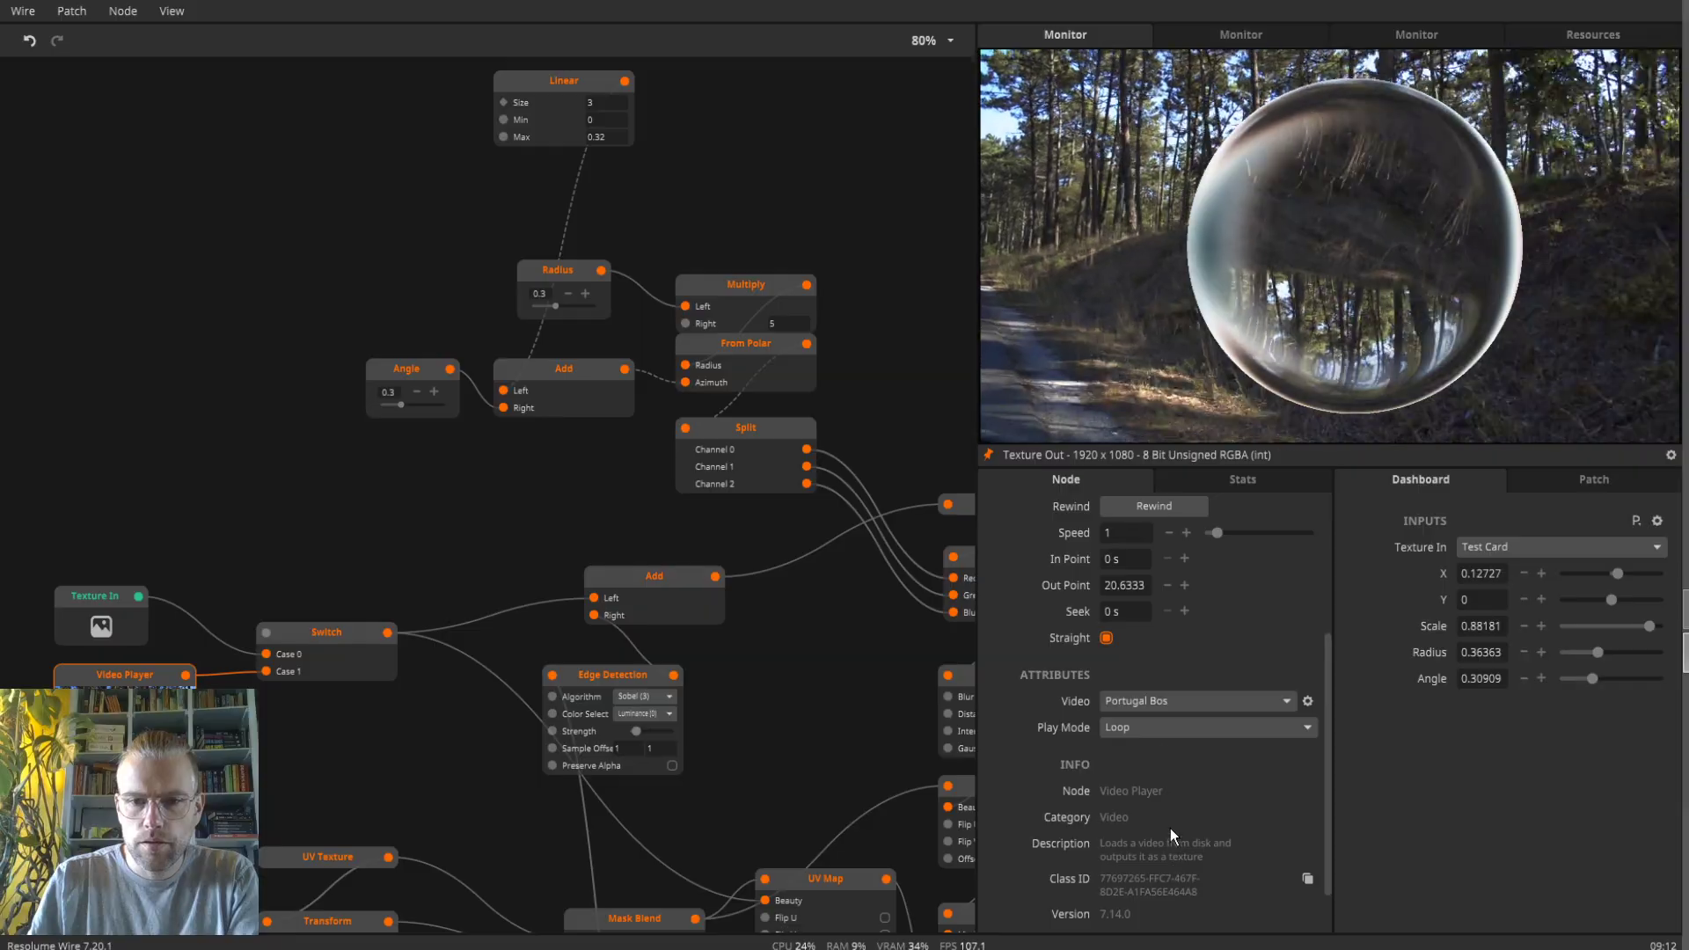
left_click(1163, 699)
left_click(1158, 796)
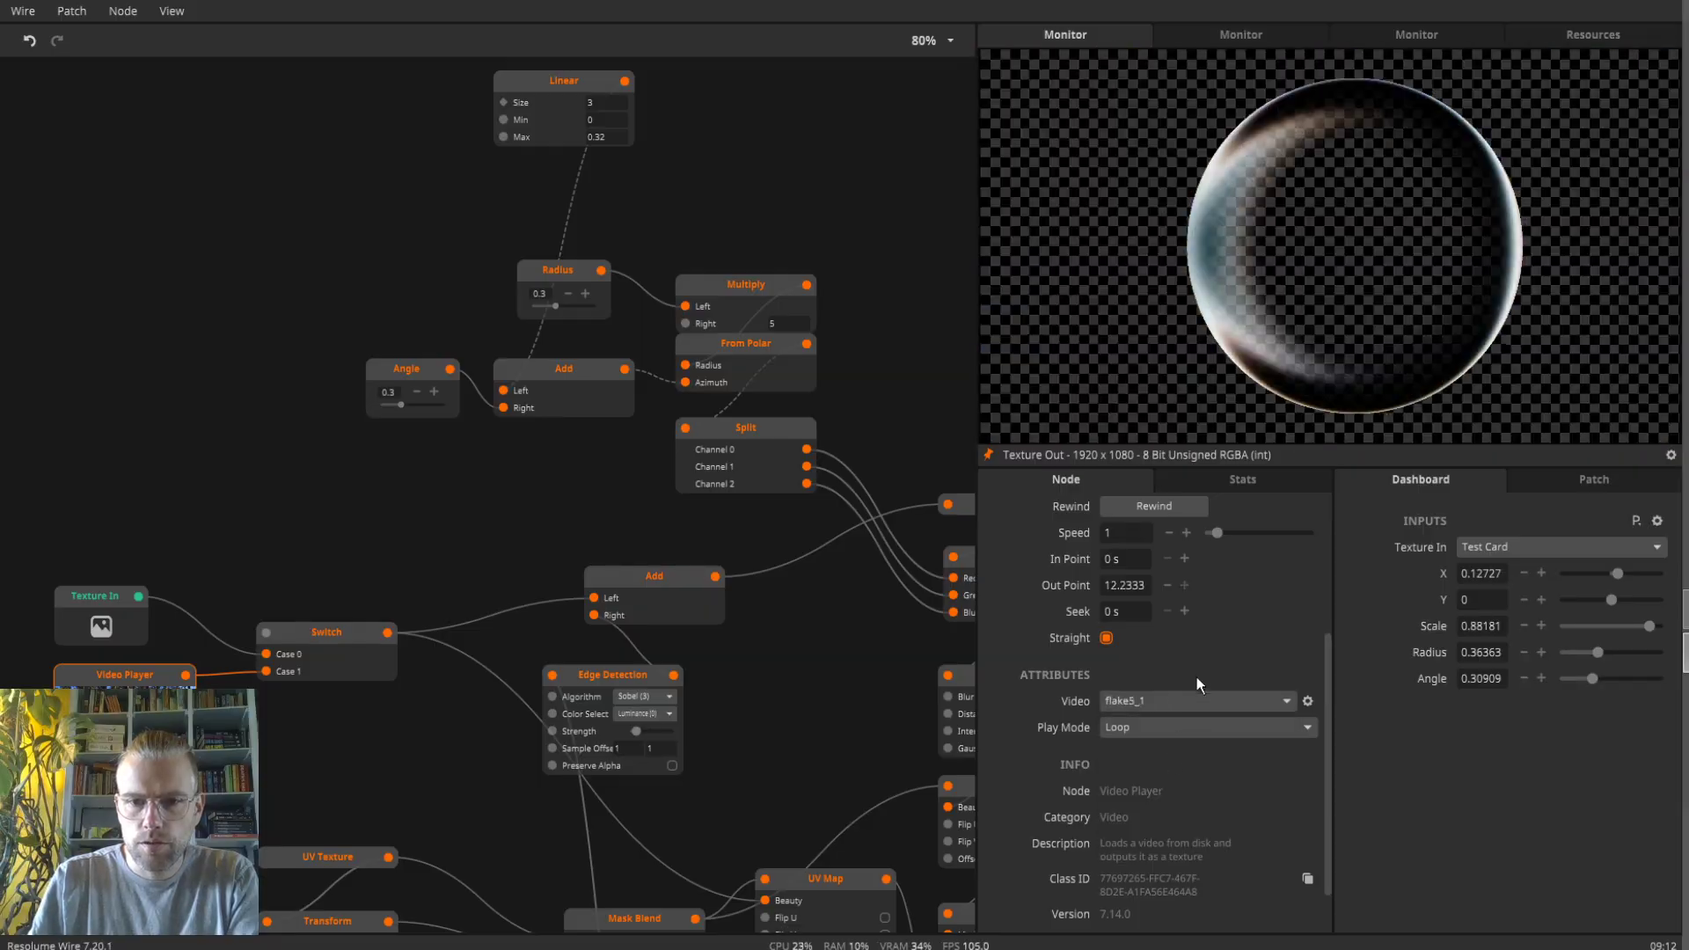
scroll(1193, 668, "up", 3)
left_click(1180, 641)
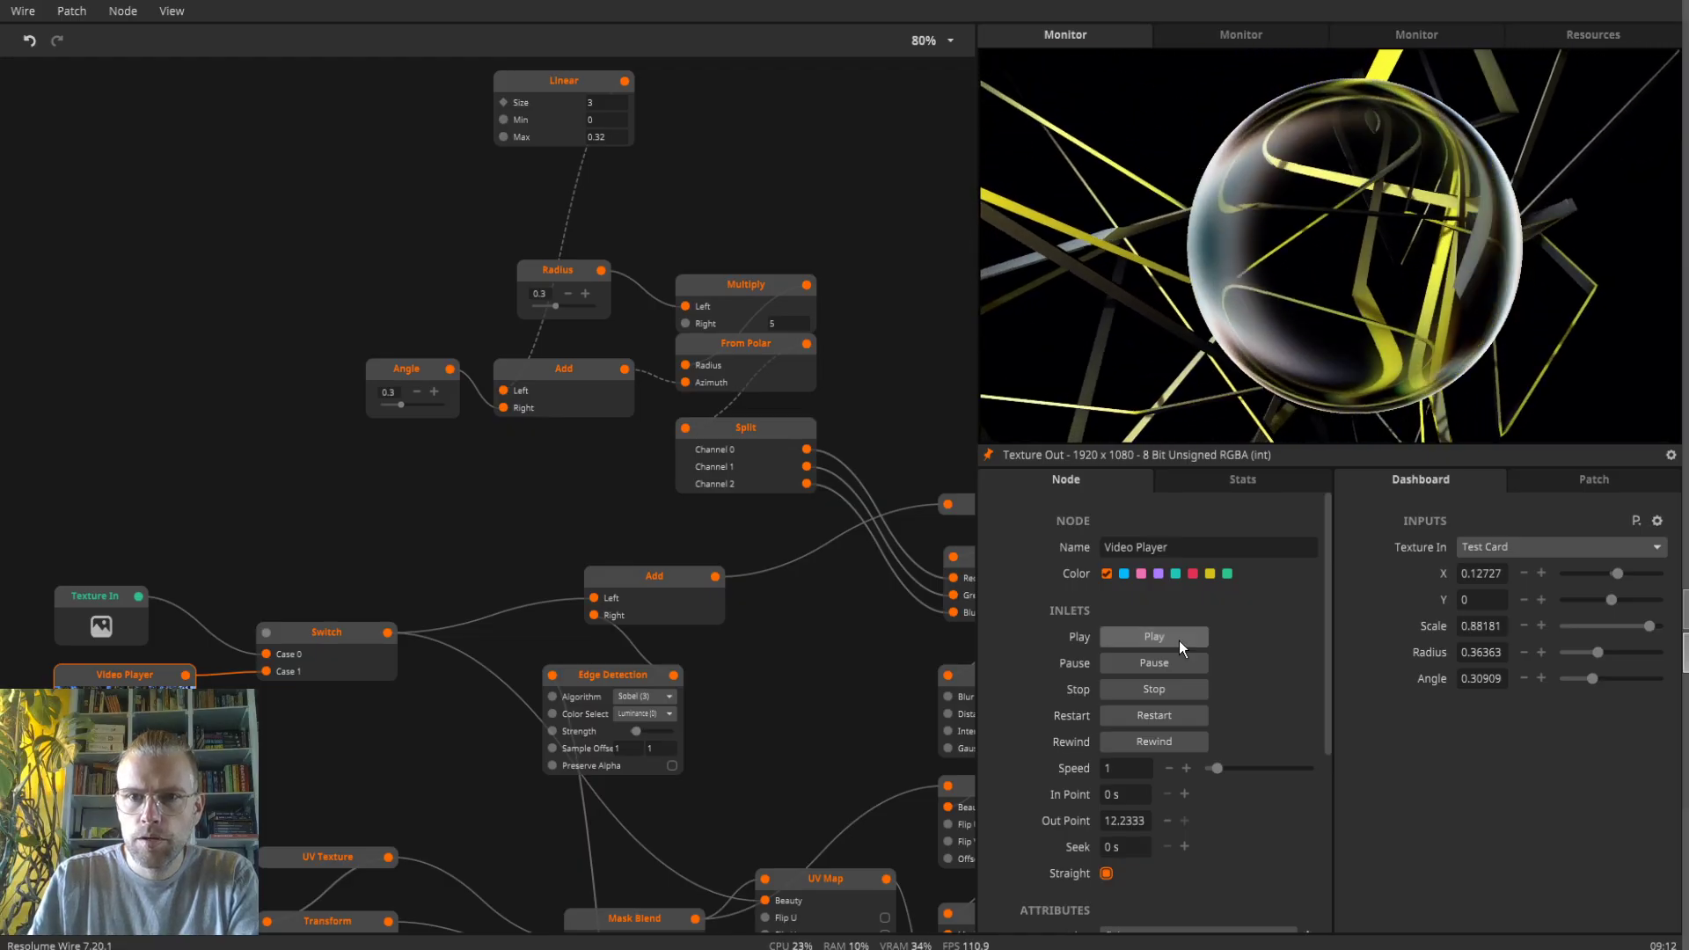
left_click_drag(844, 706, 675, 526)
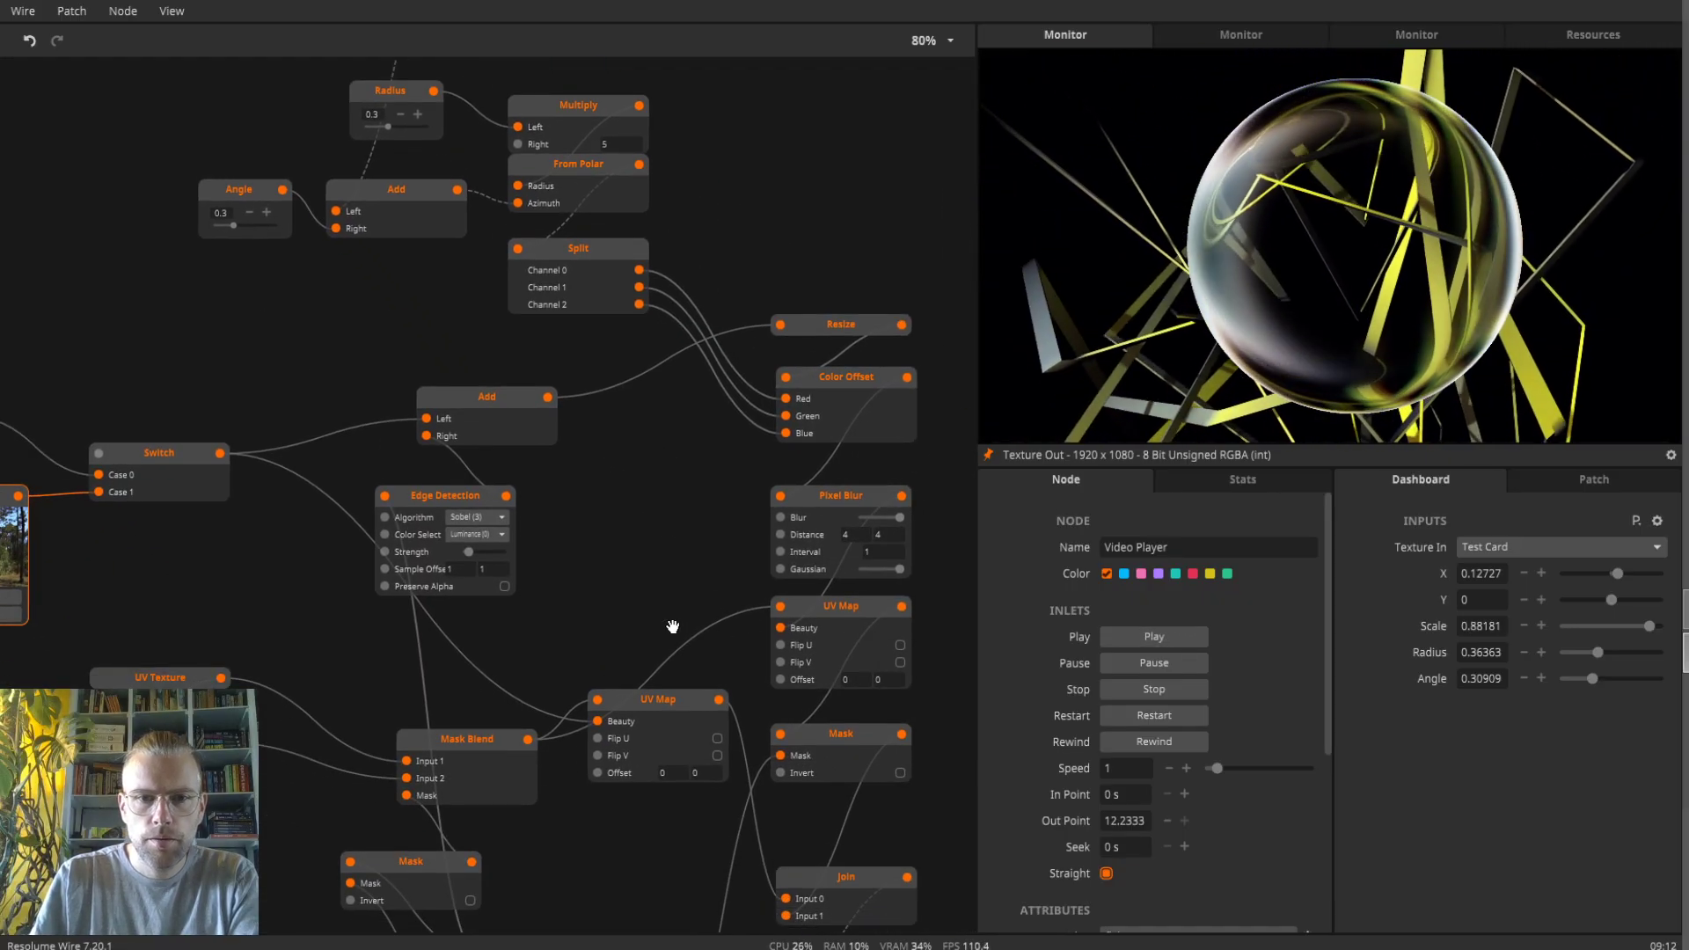
left_click_drag(671, 622, 649, 457)
left_click_drag(630, 736, 615, 565)
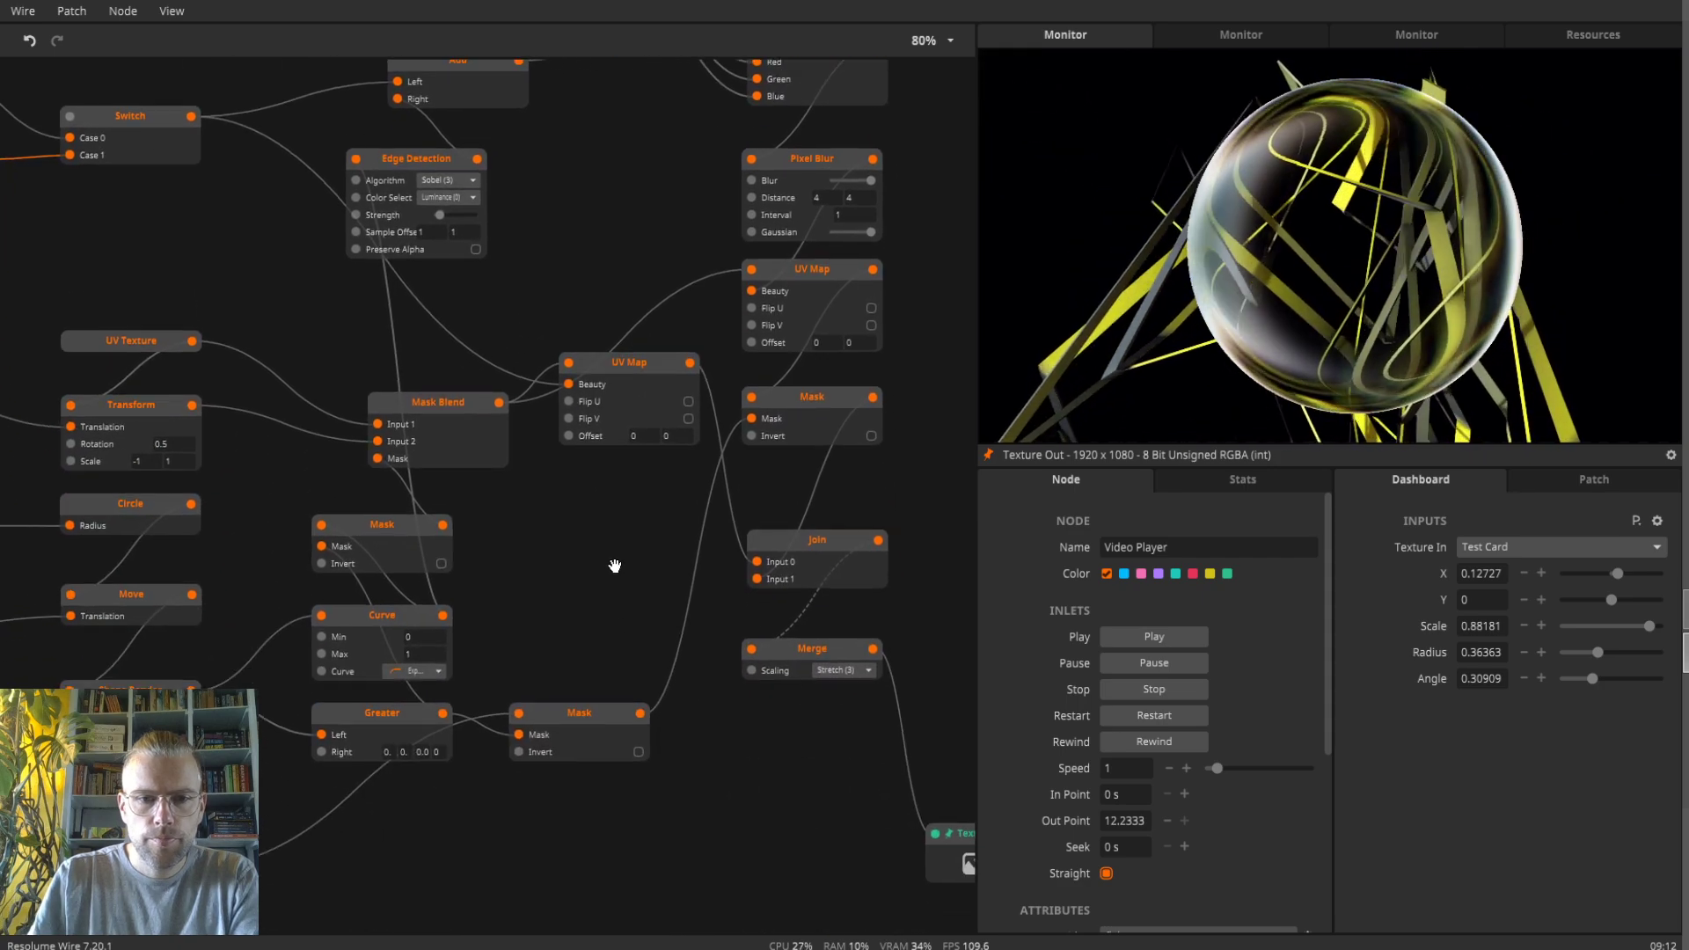
left_click_drag(549, 754, 492, 871)
left_click_drag(769, 634, 531, 634)
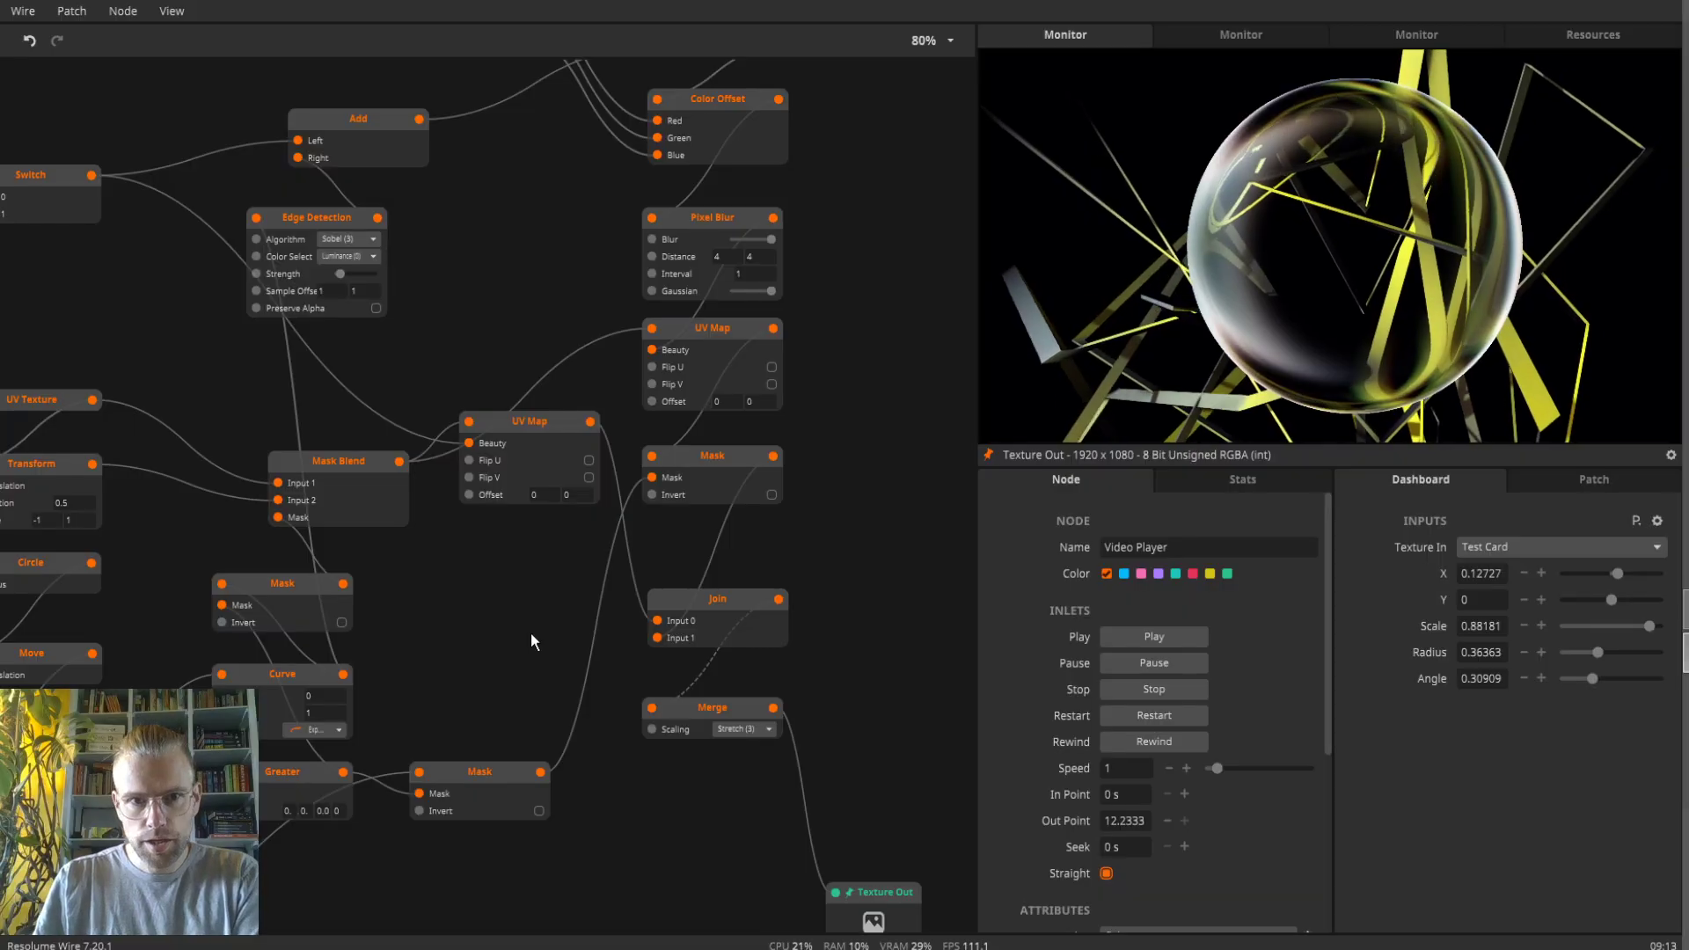
scroll(481, 650, "down", 2)
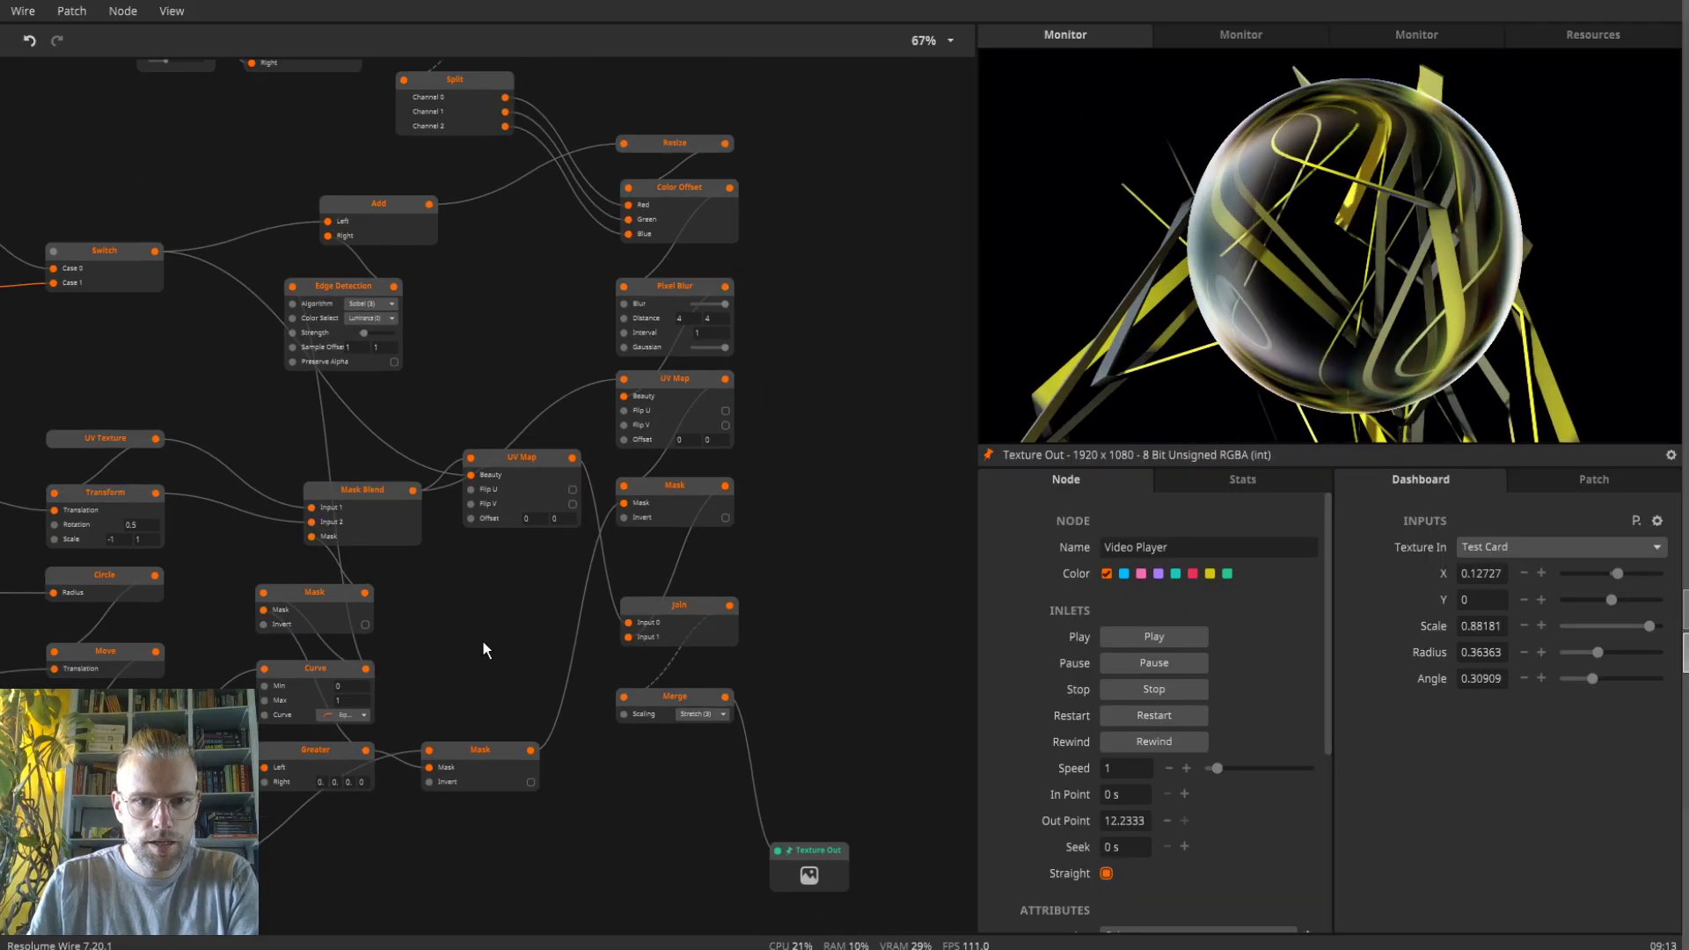
left_click_drag(483, 650, 553, 652)
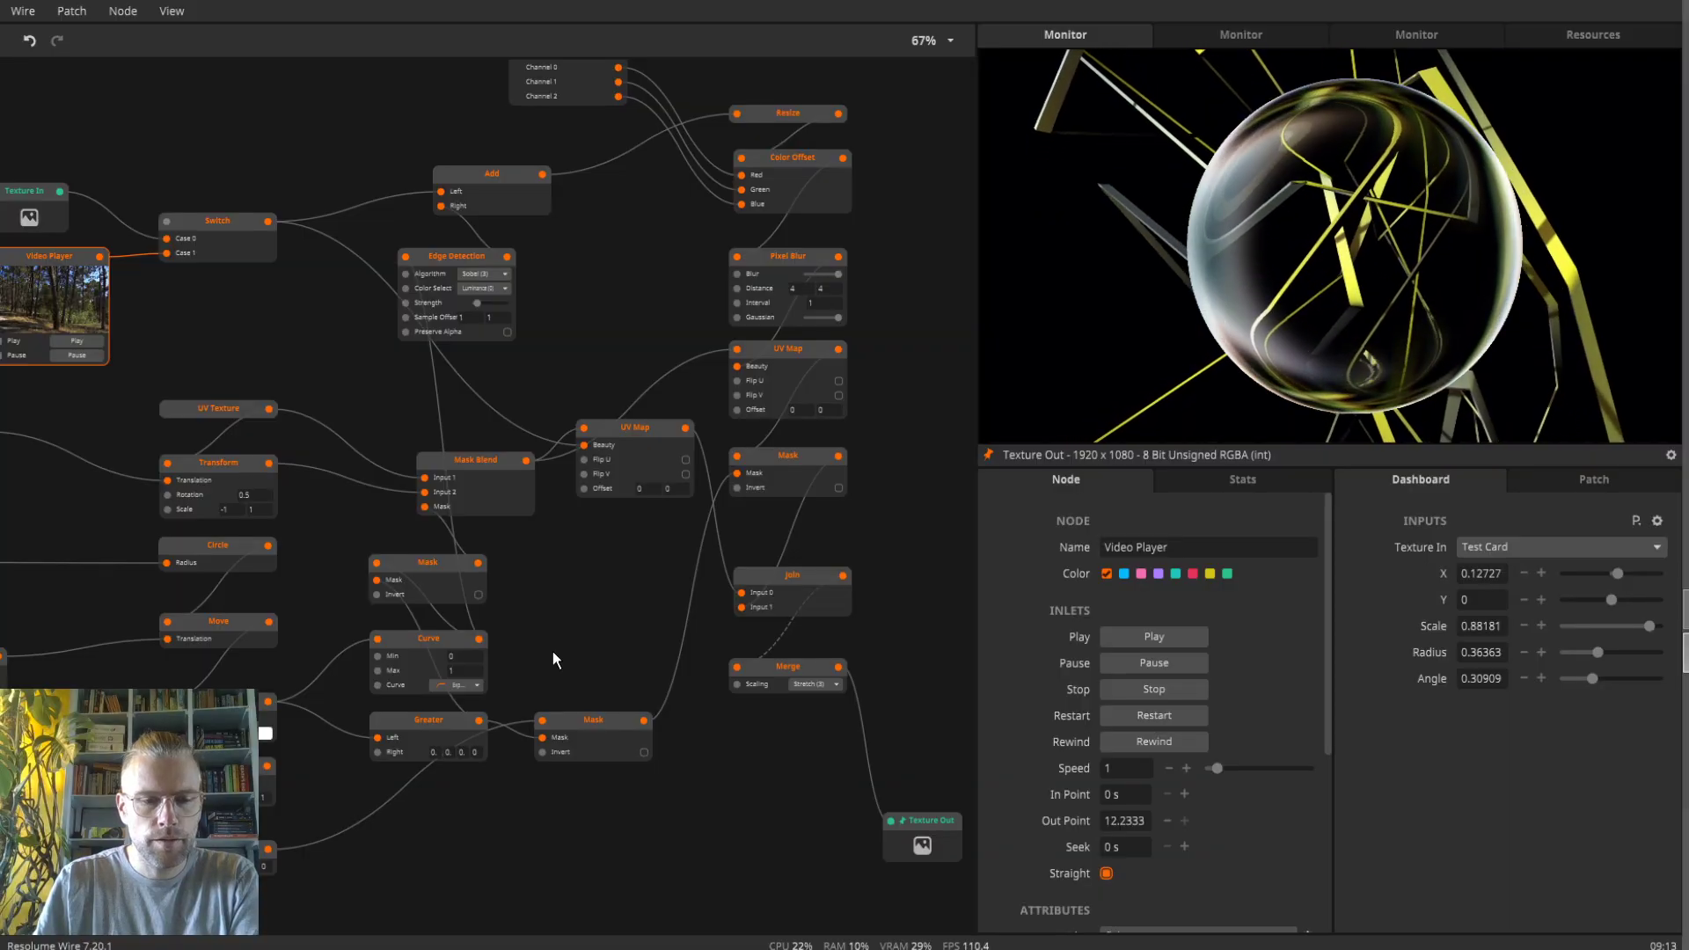